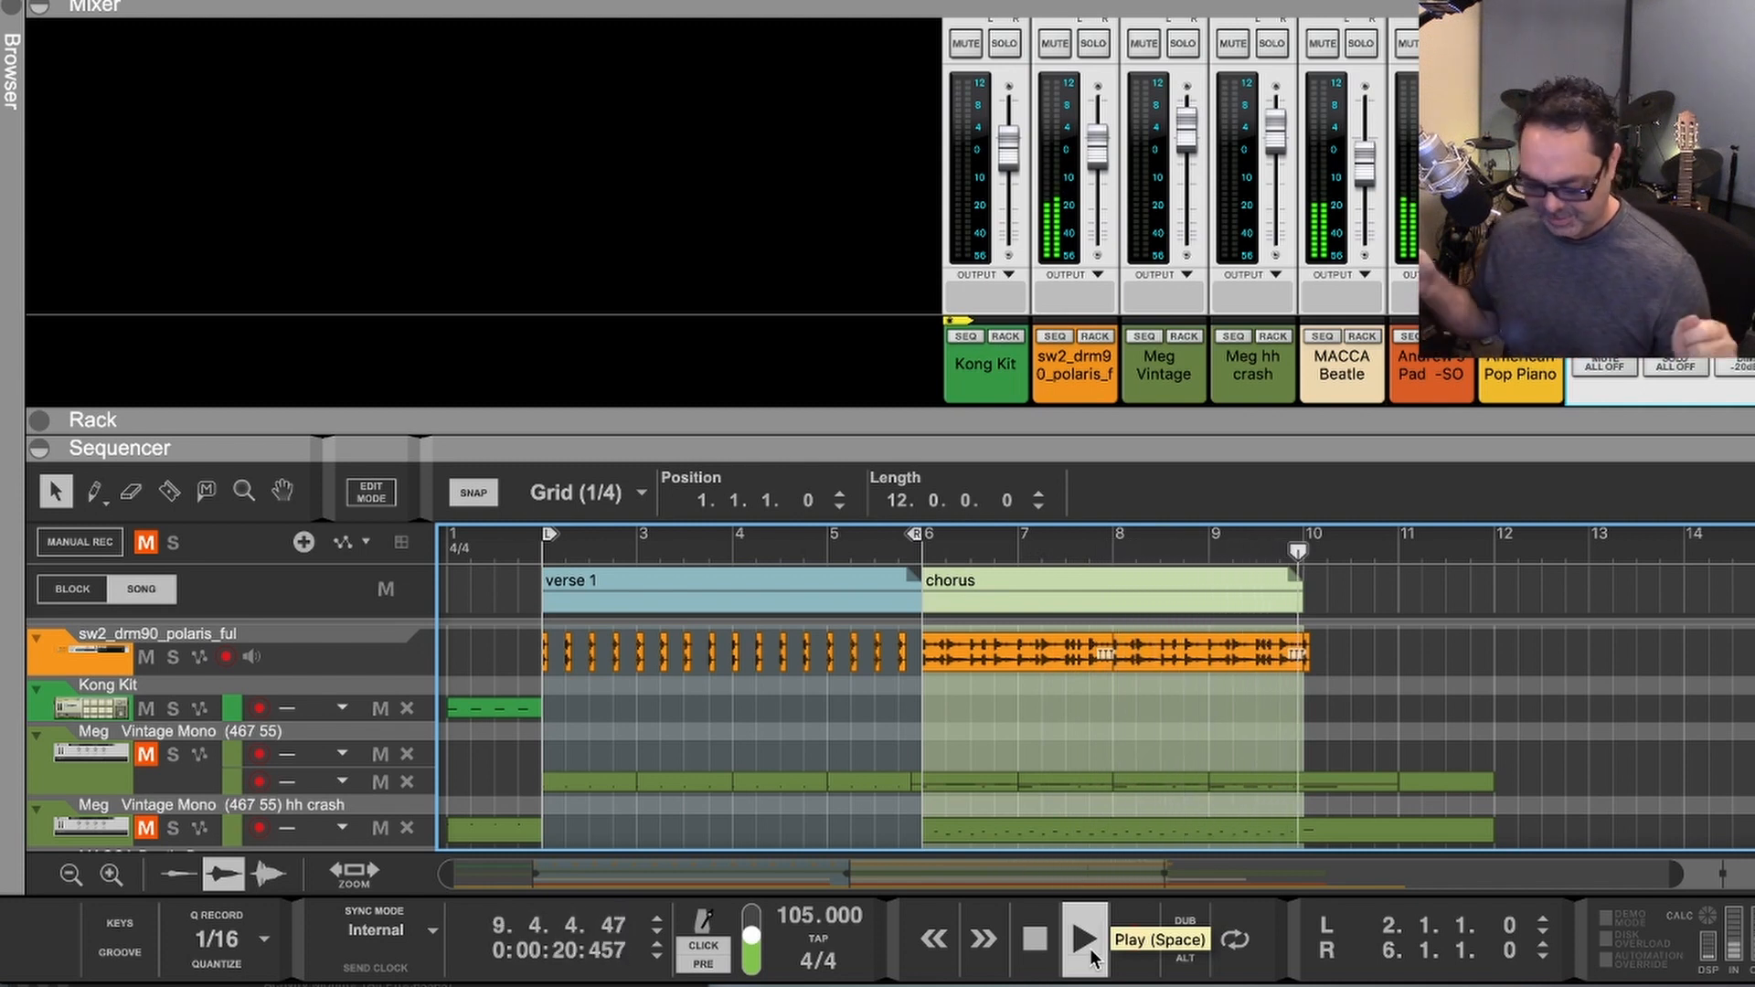
# Step: Play the song from bar 1 and stop playback at about bar 7
pyautogui.click(1034, 939)
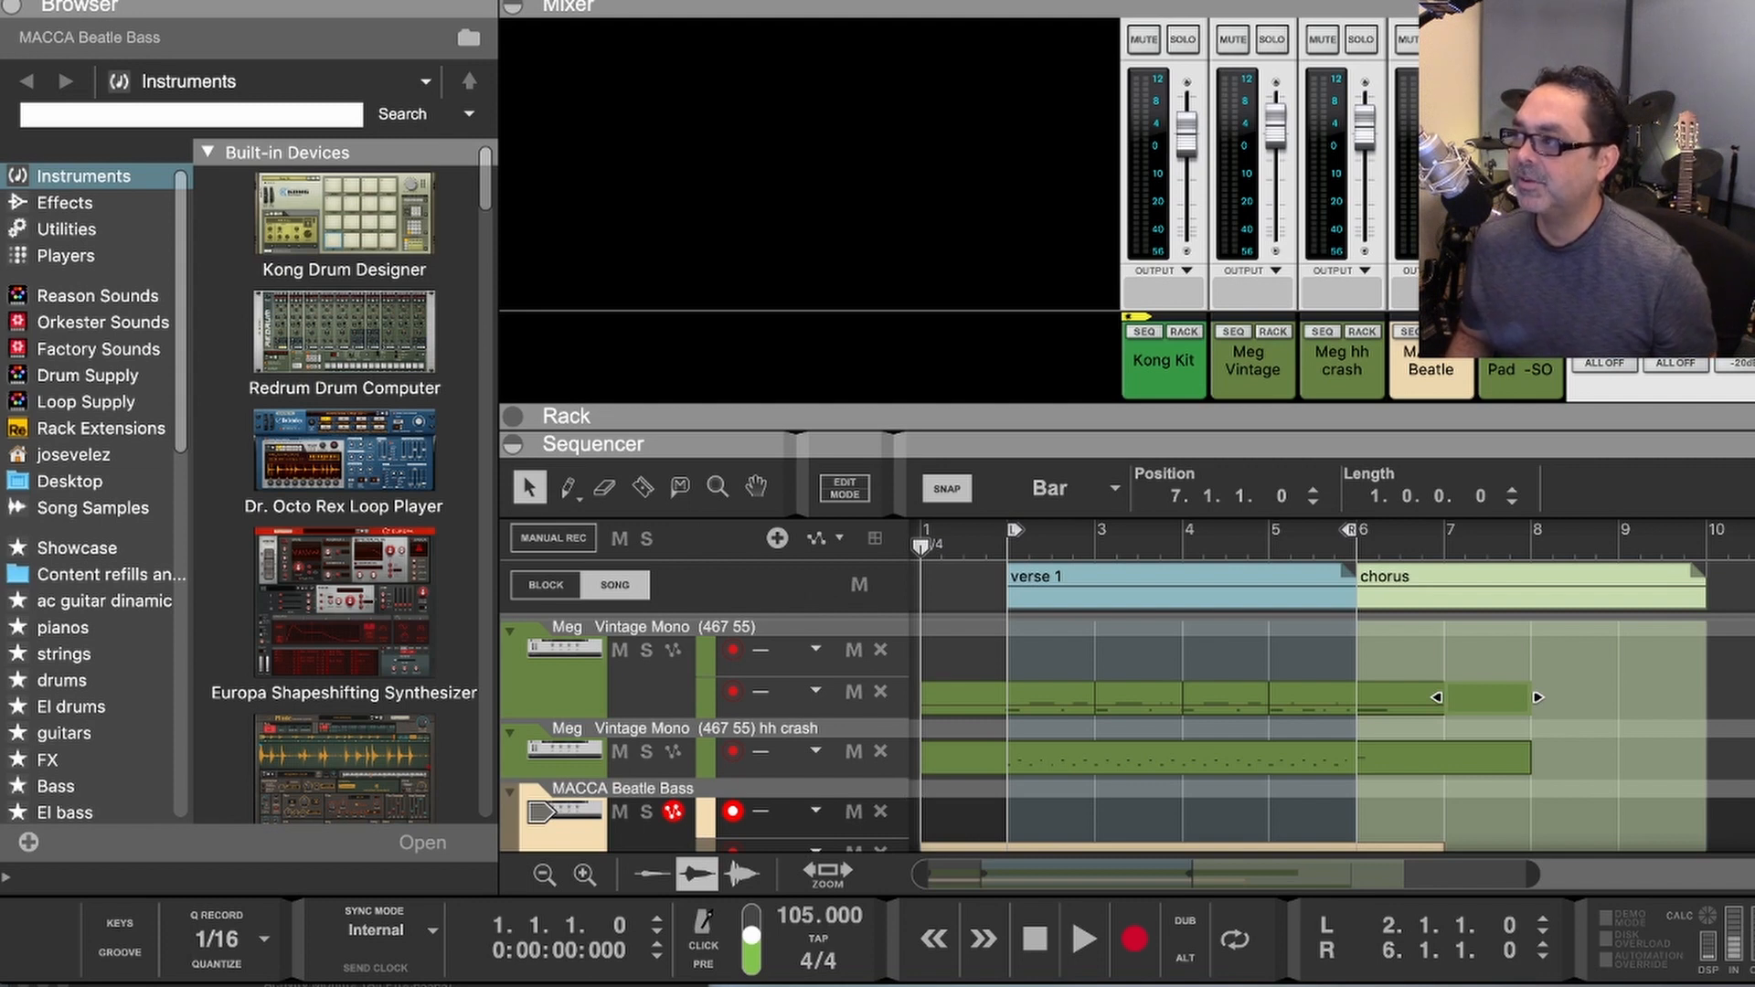
pyautogui.click(921, 528)
pyautogui.press('space')
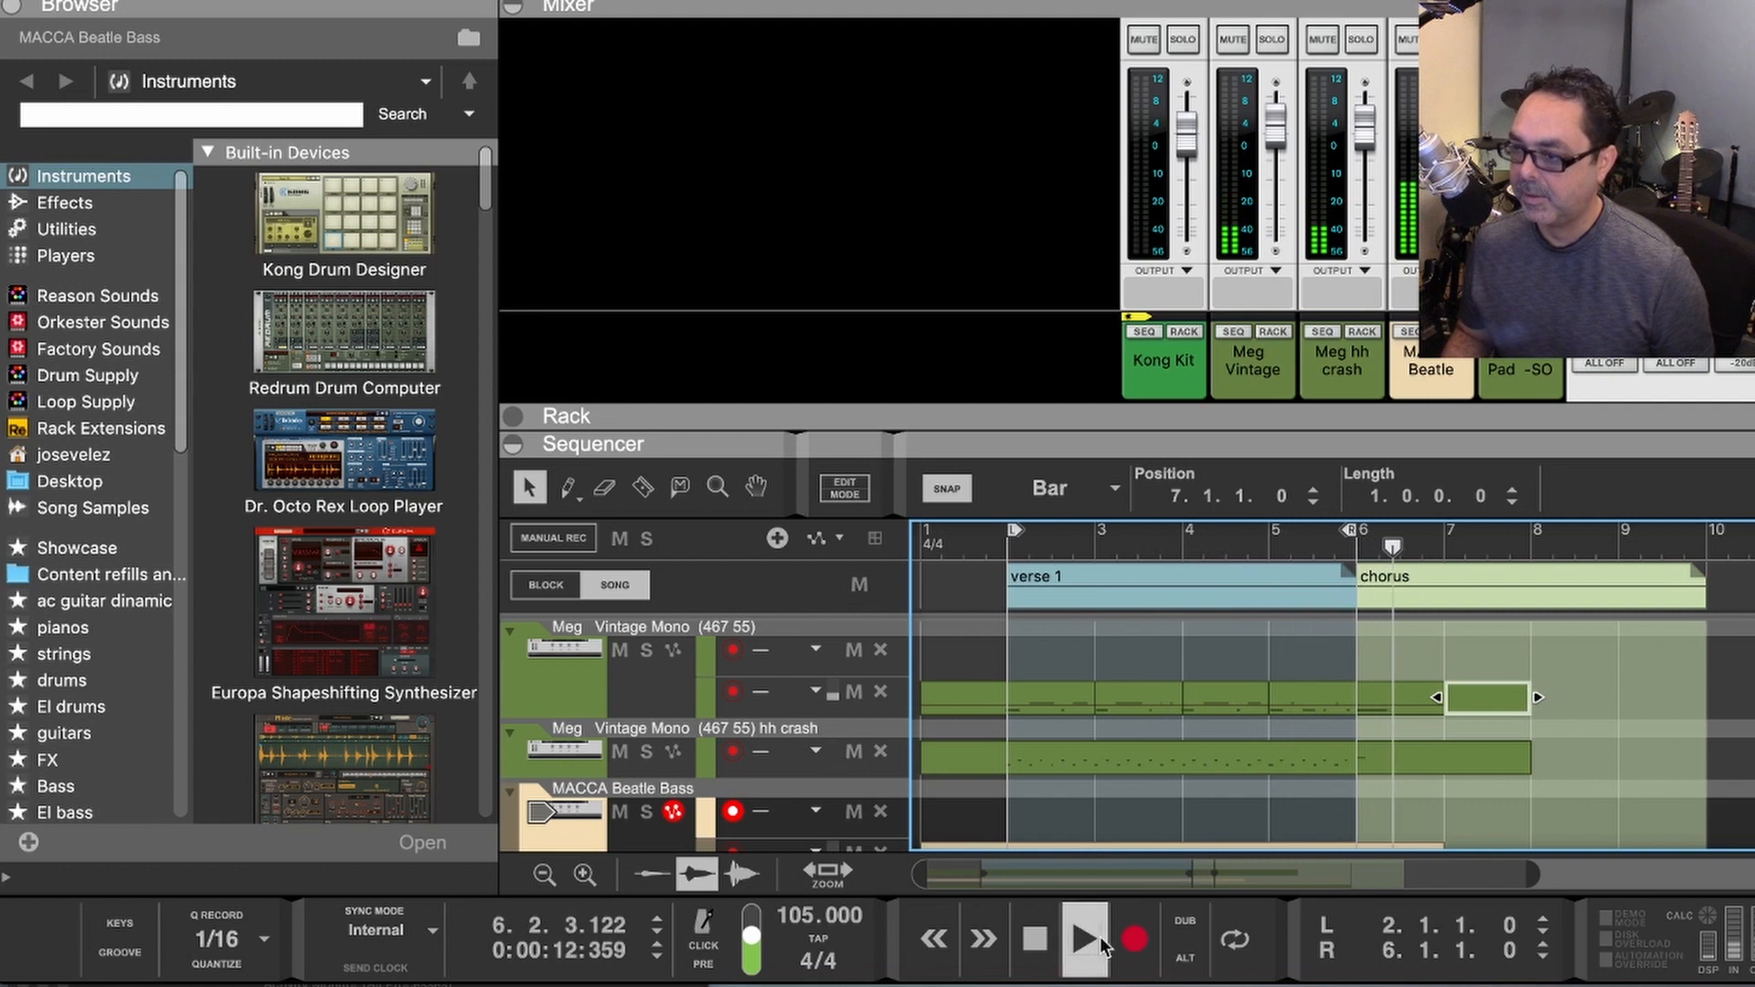
pyautogui.click(1034, 957)
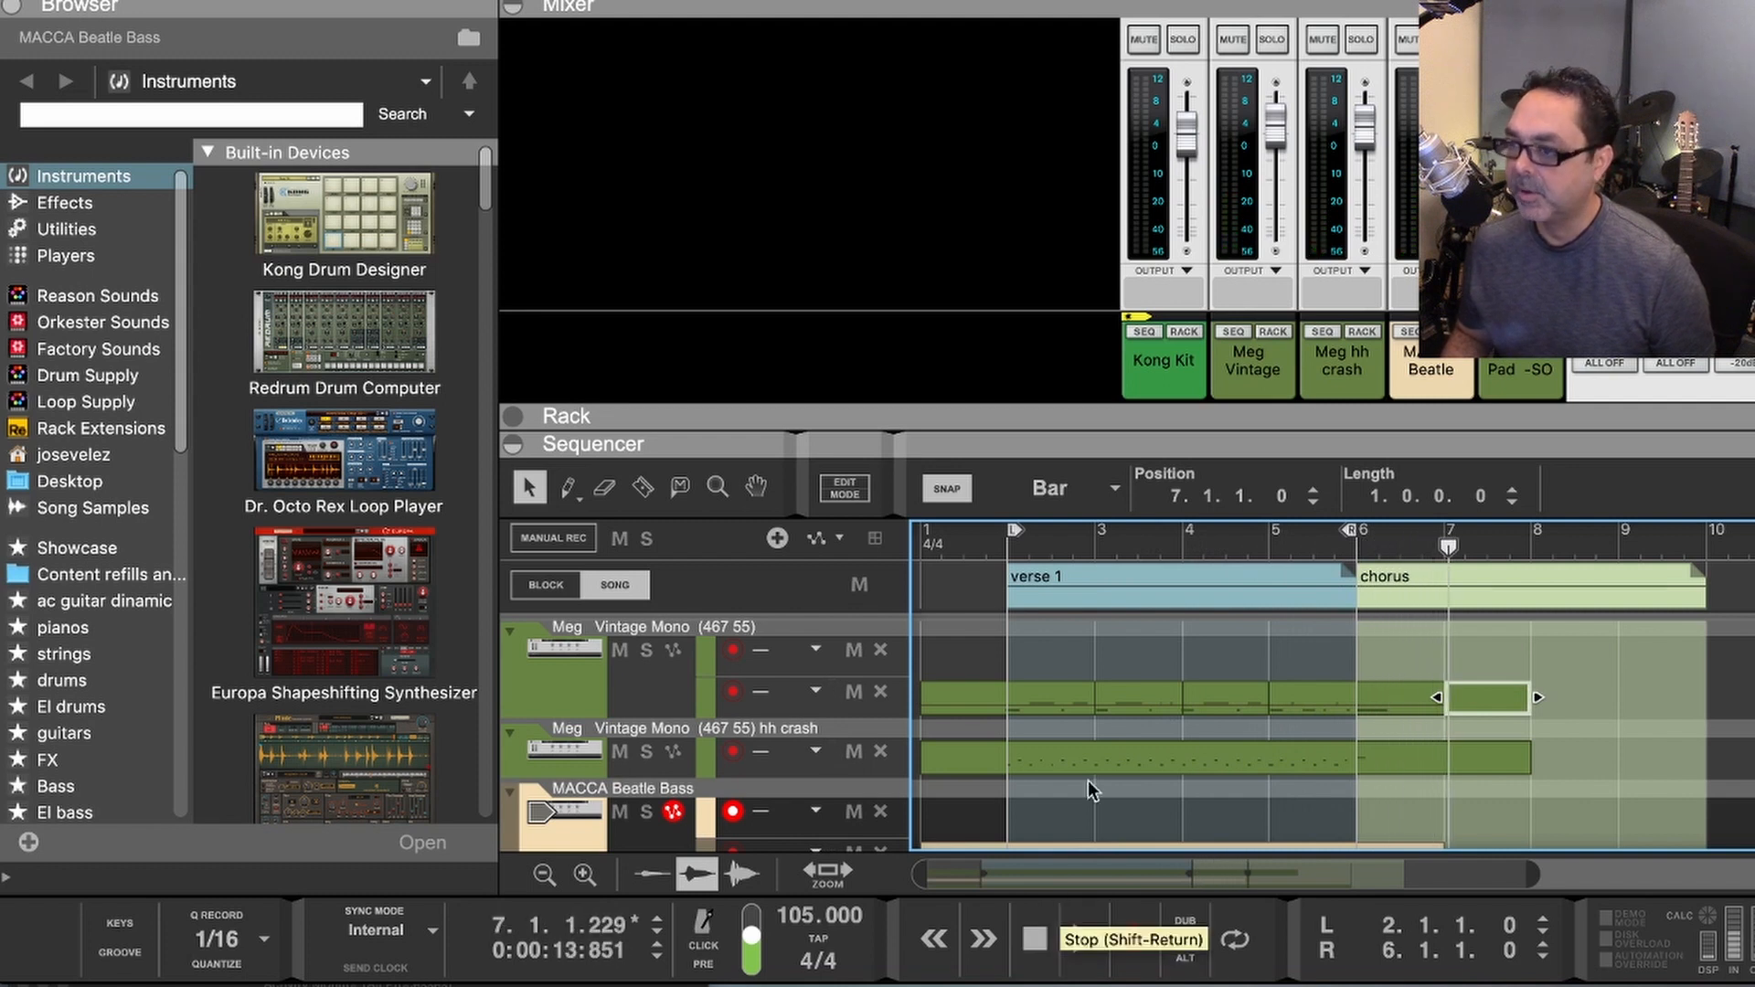
# Step: Select the clips on all tracks and move them together so they start at bar 5
pyautogui.scroll(-4, 1035, 684)
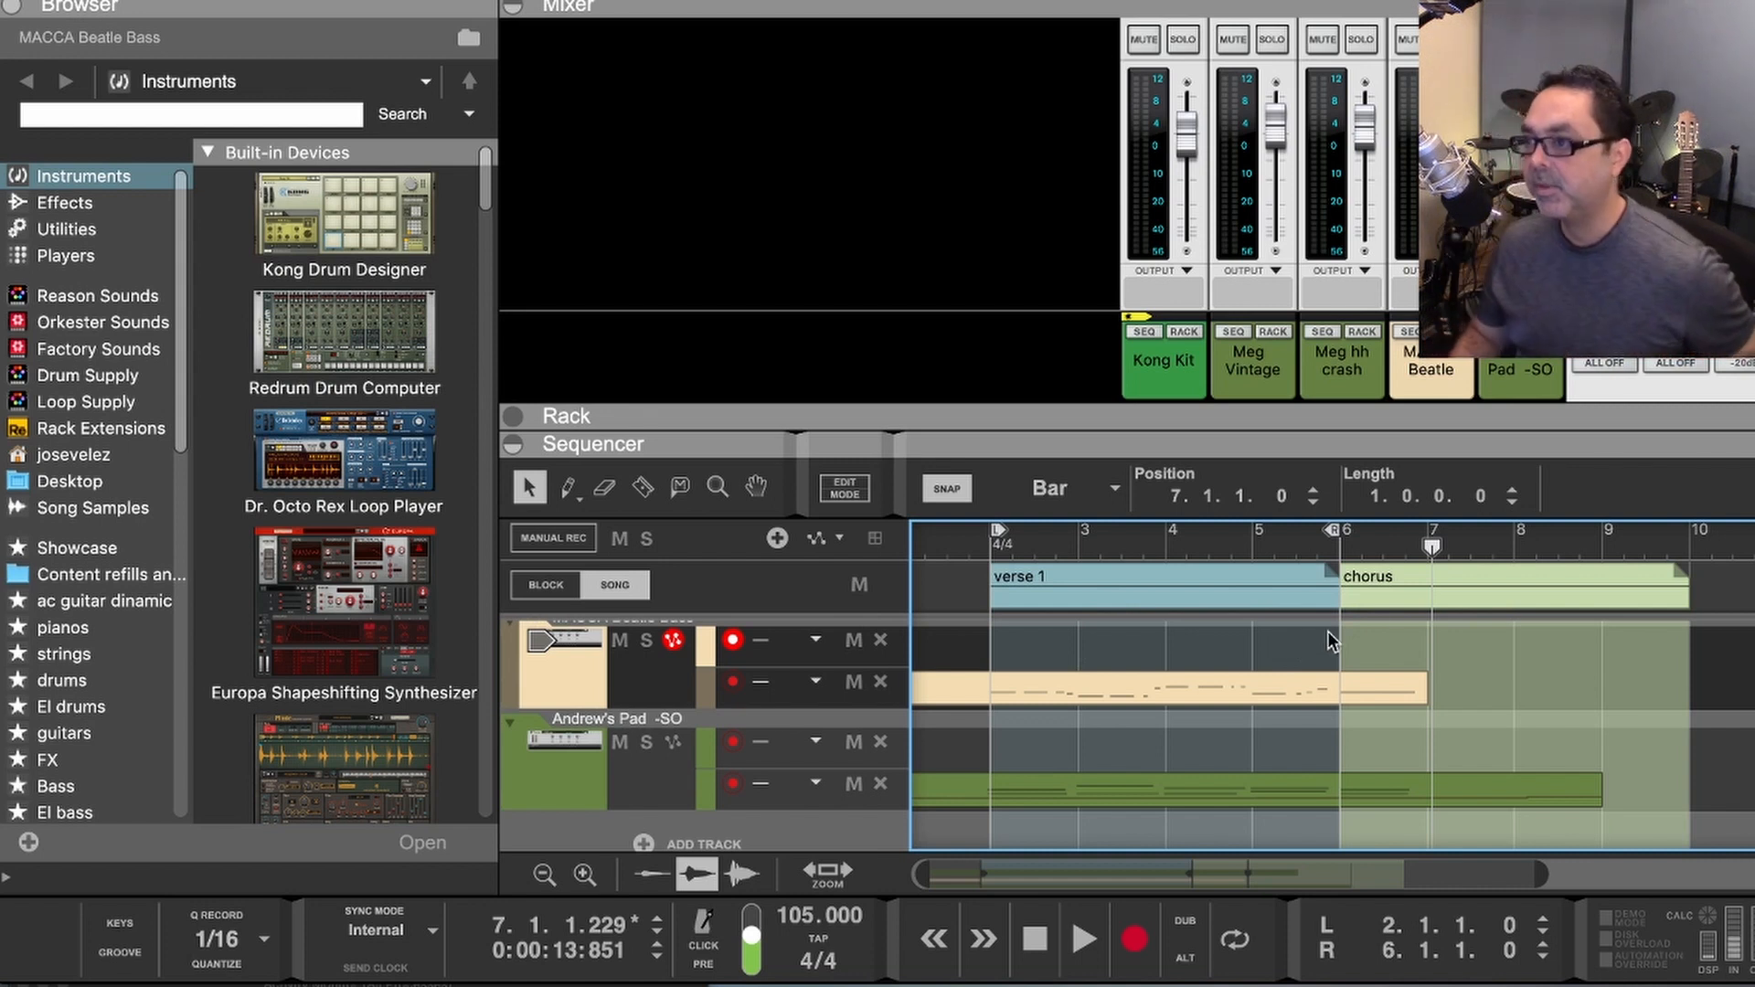
pyautogui.click(937, 645)
pyautogui.scroll(5, 941, 625)
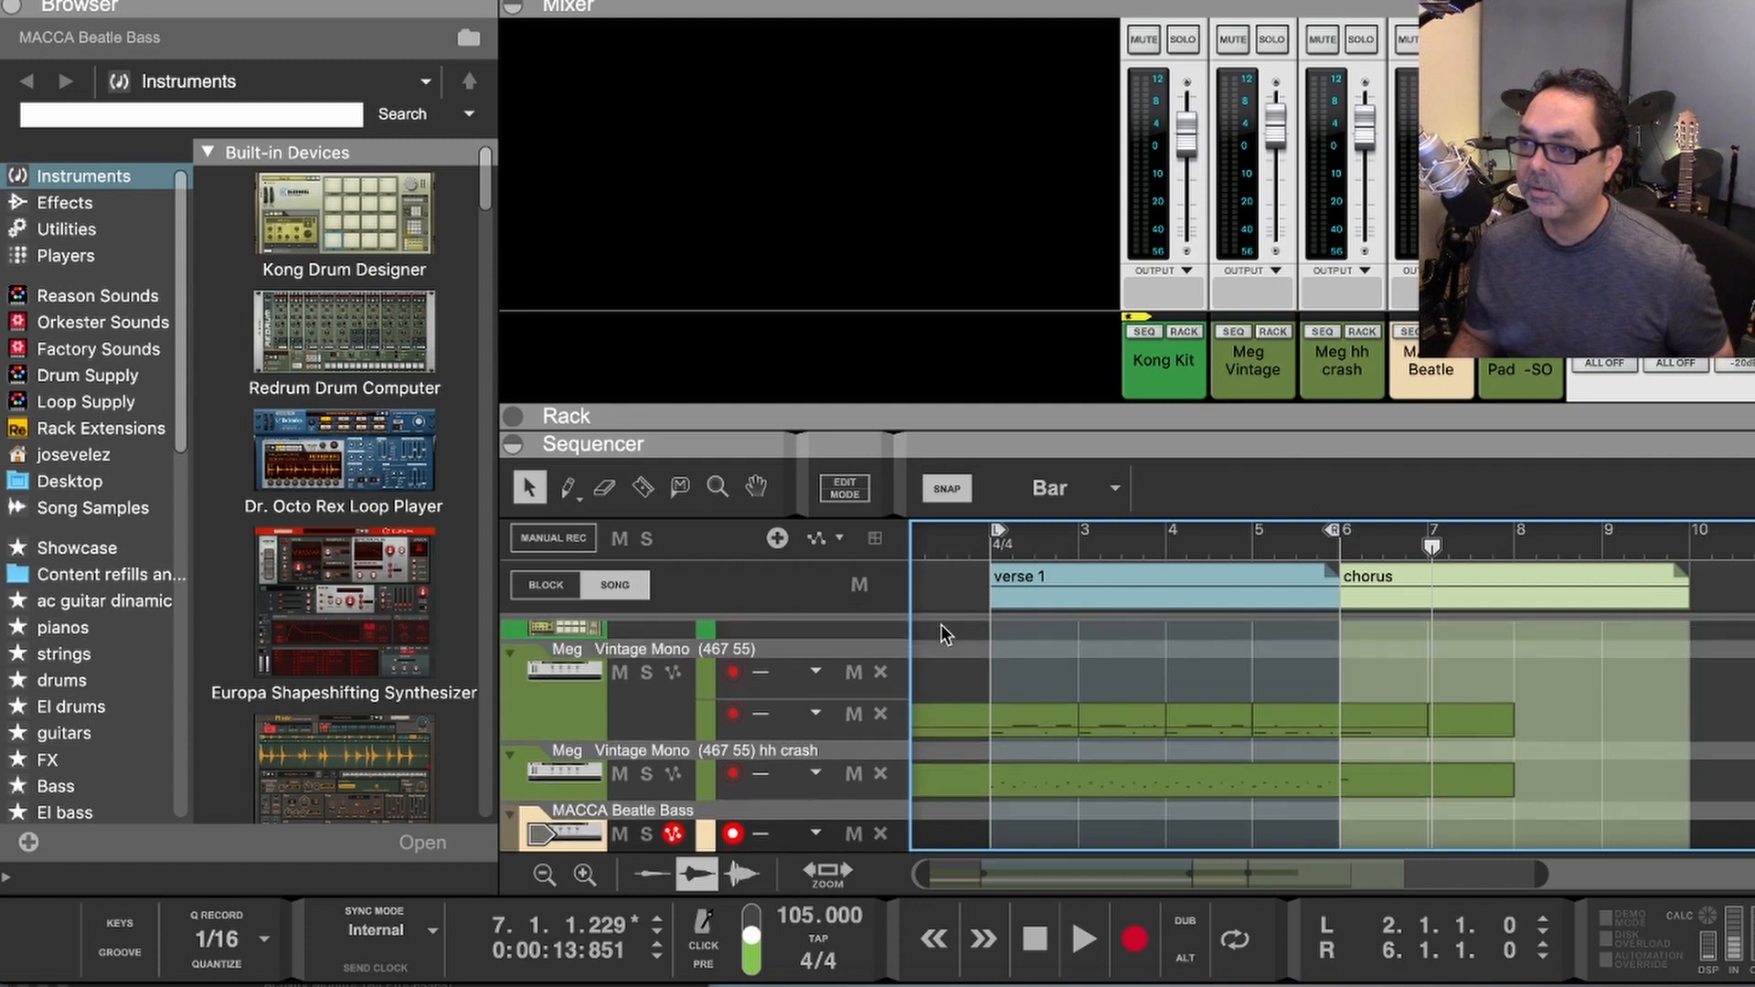
pyautogui.scroll(-1, 941, 625)
pyautogui.scroll(-4, 940, 625)
pyautogui.scroll(6, 941, 625)
pyautogui.scroll(-1, 941, 626)
pyautogui.hscroll(-1, 940, 626)
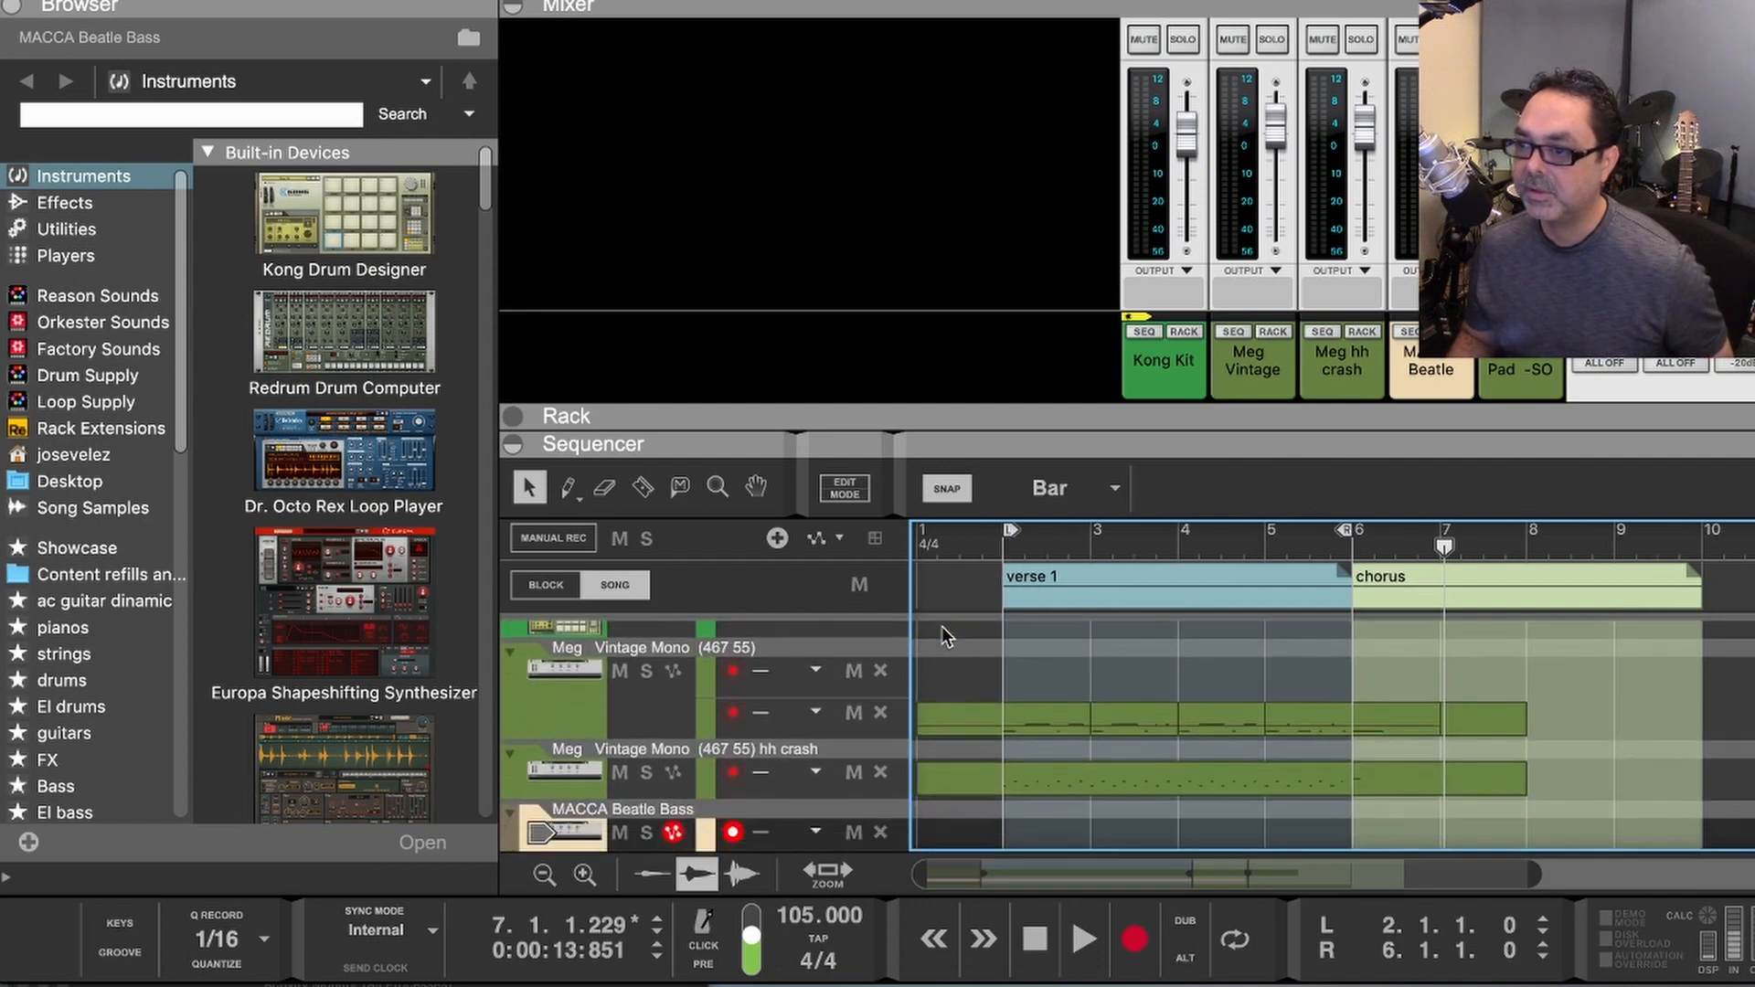
pyautogui.moveTo(962, 669); pyautogui.dragTo(1419, 859)
pyautogui.moveTo(1078, 770); pyautogui.dragTo(1384, 766)
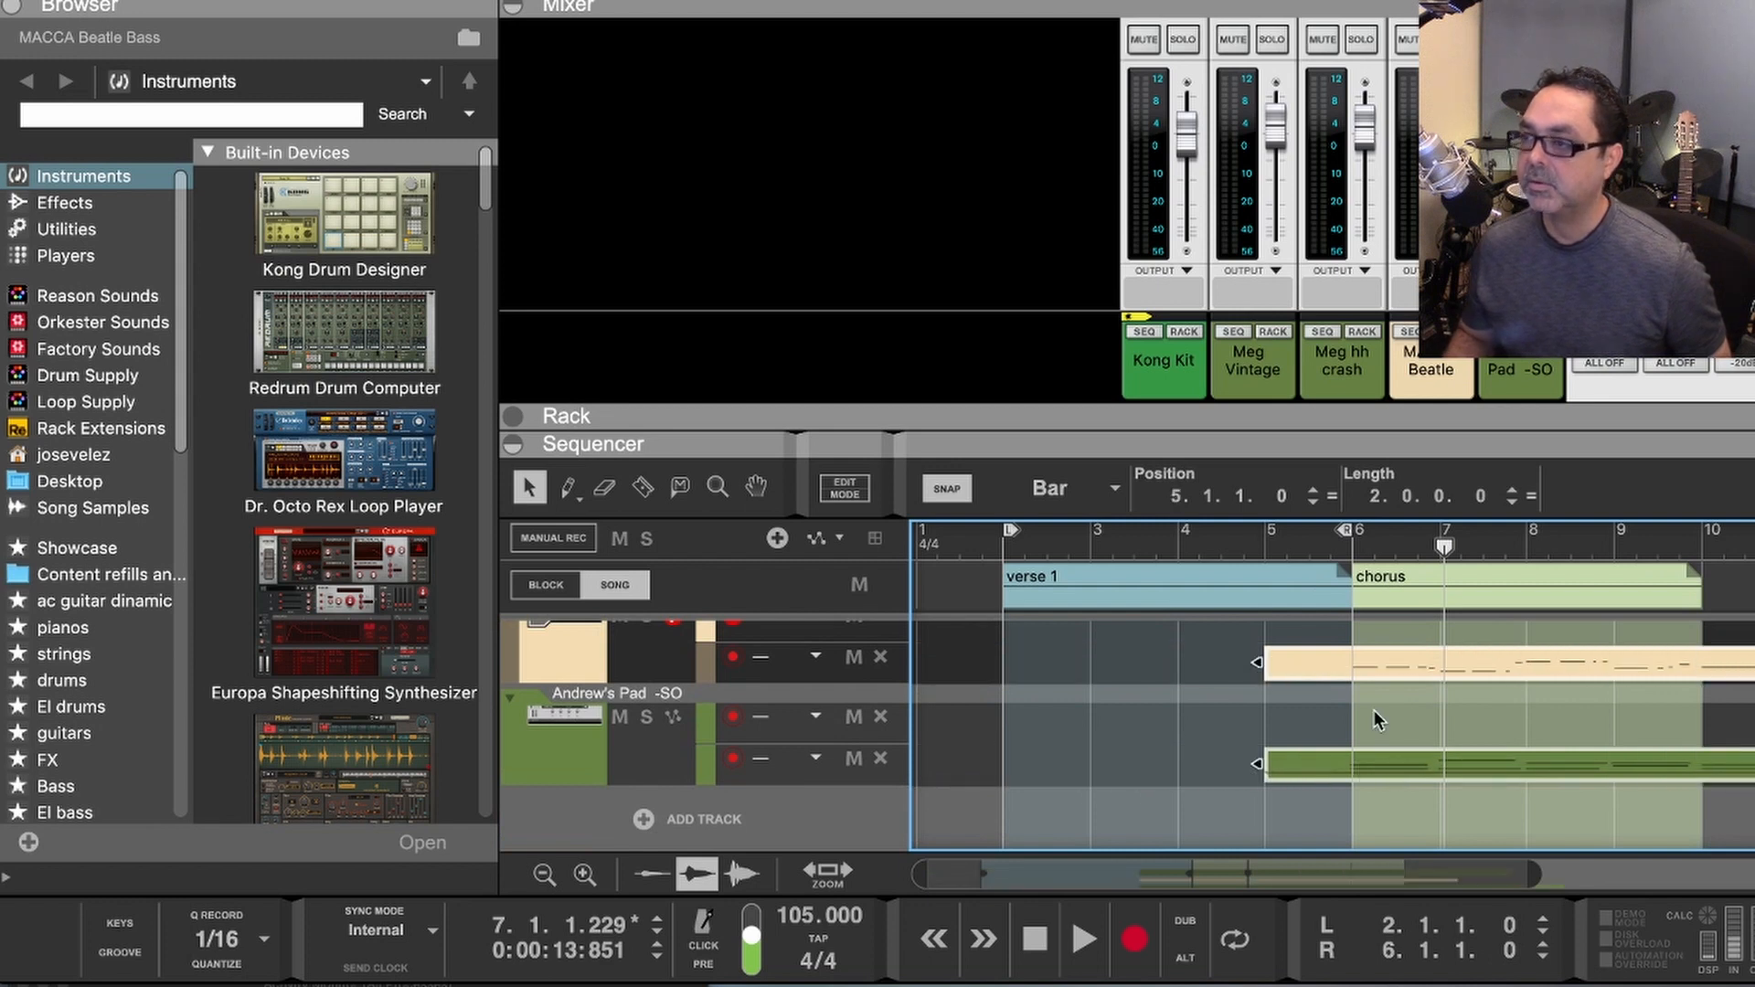
# Step: Enlarge the sequencer over the mixer area so that all tracks fit in view
pyautogui.scroll(5, 1373, 709)
pyautogui.scroll(-5, 1373, 710)
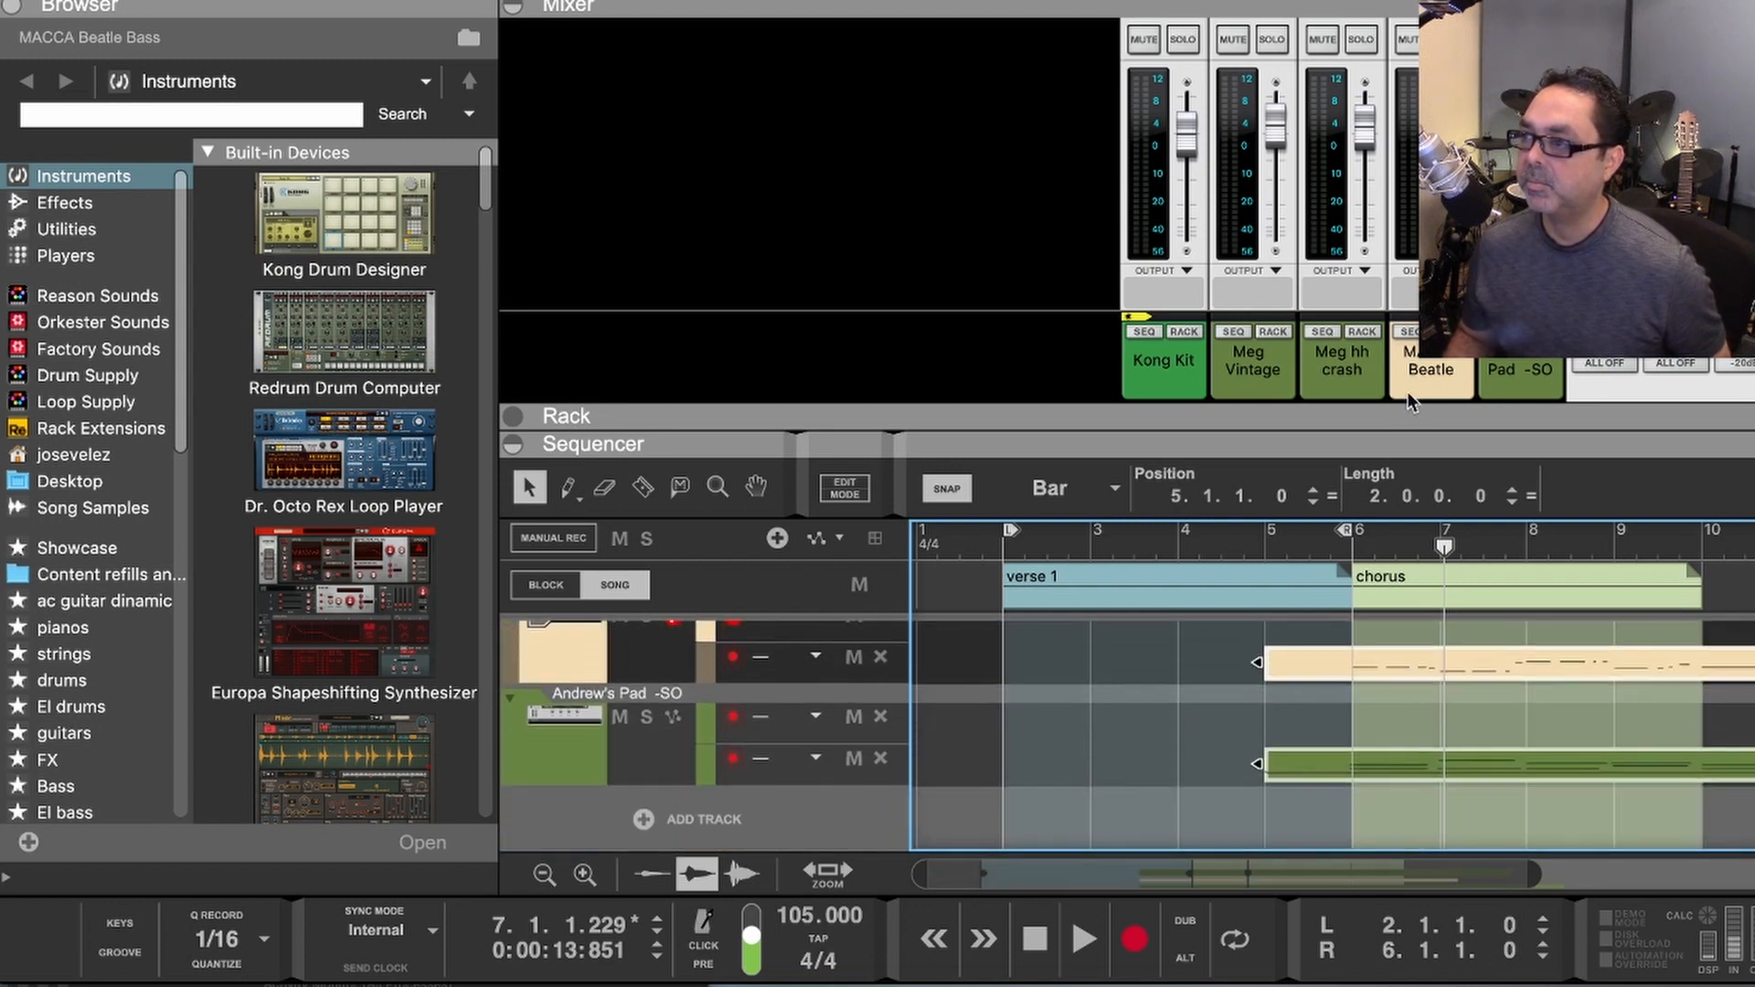
pyautogui.moveTo(1414, 440); pyautogui.dragTo(1414, 46)
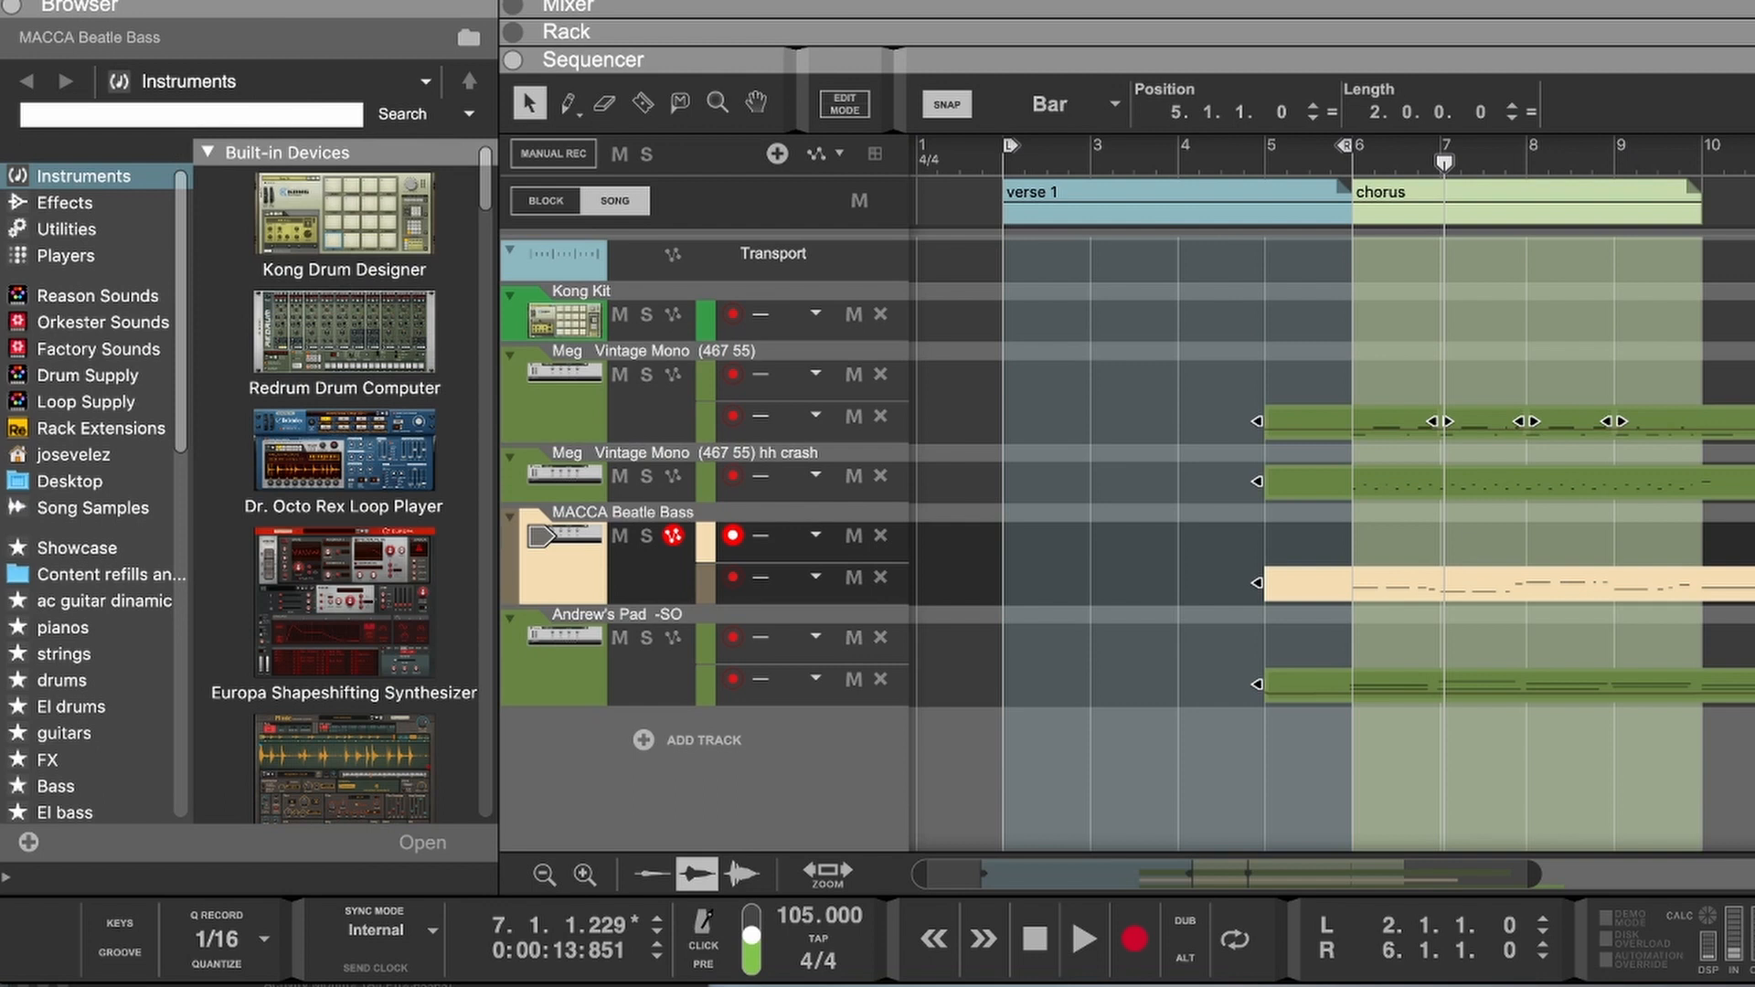
# Step: Try an application zoom of 180% and check how the clips fit in the sequencer
pyautogui.click(361, 0)
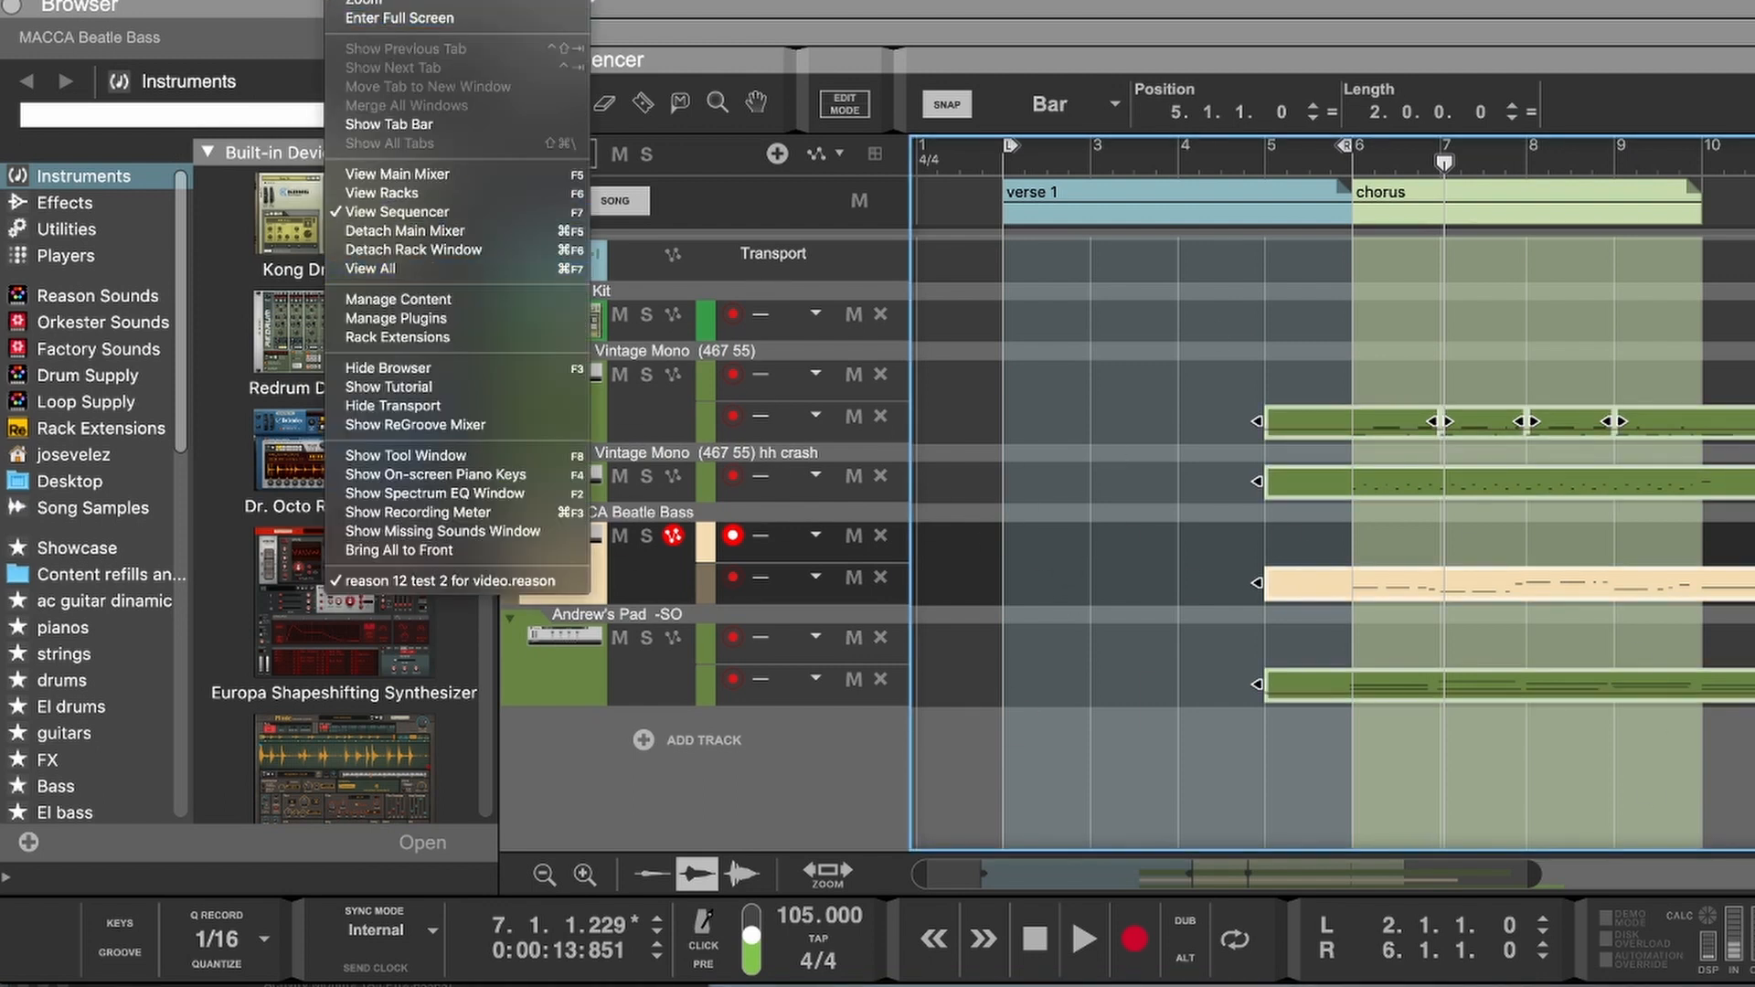
pyautogui.moveTo(292, 0)
pyautogui.moveTo(321, 311)
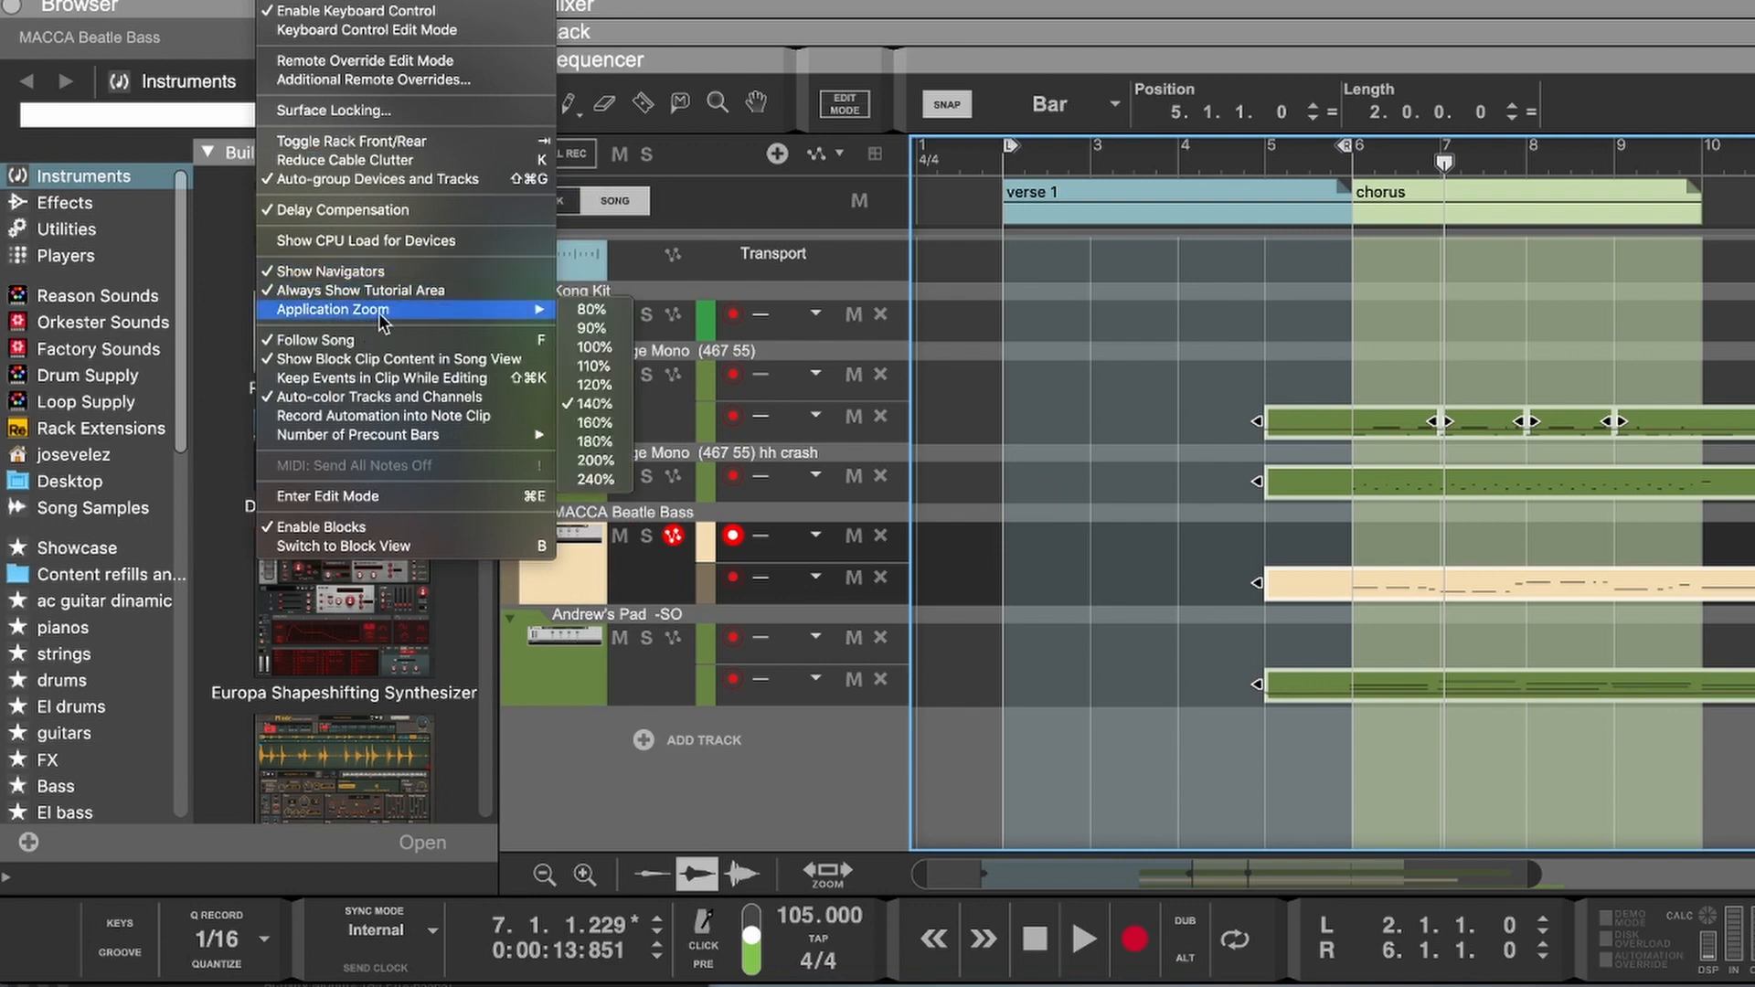
pyautogui.click(587, 443)
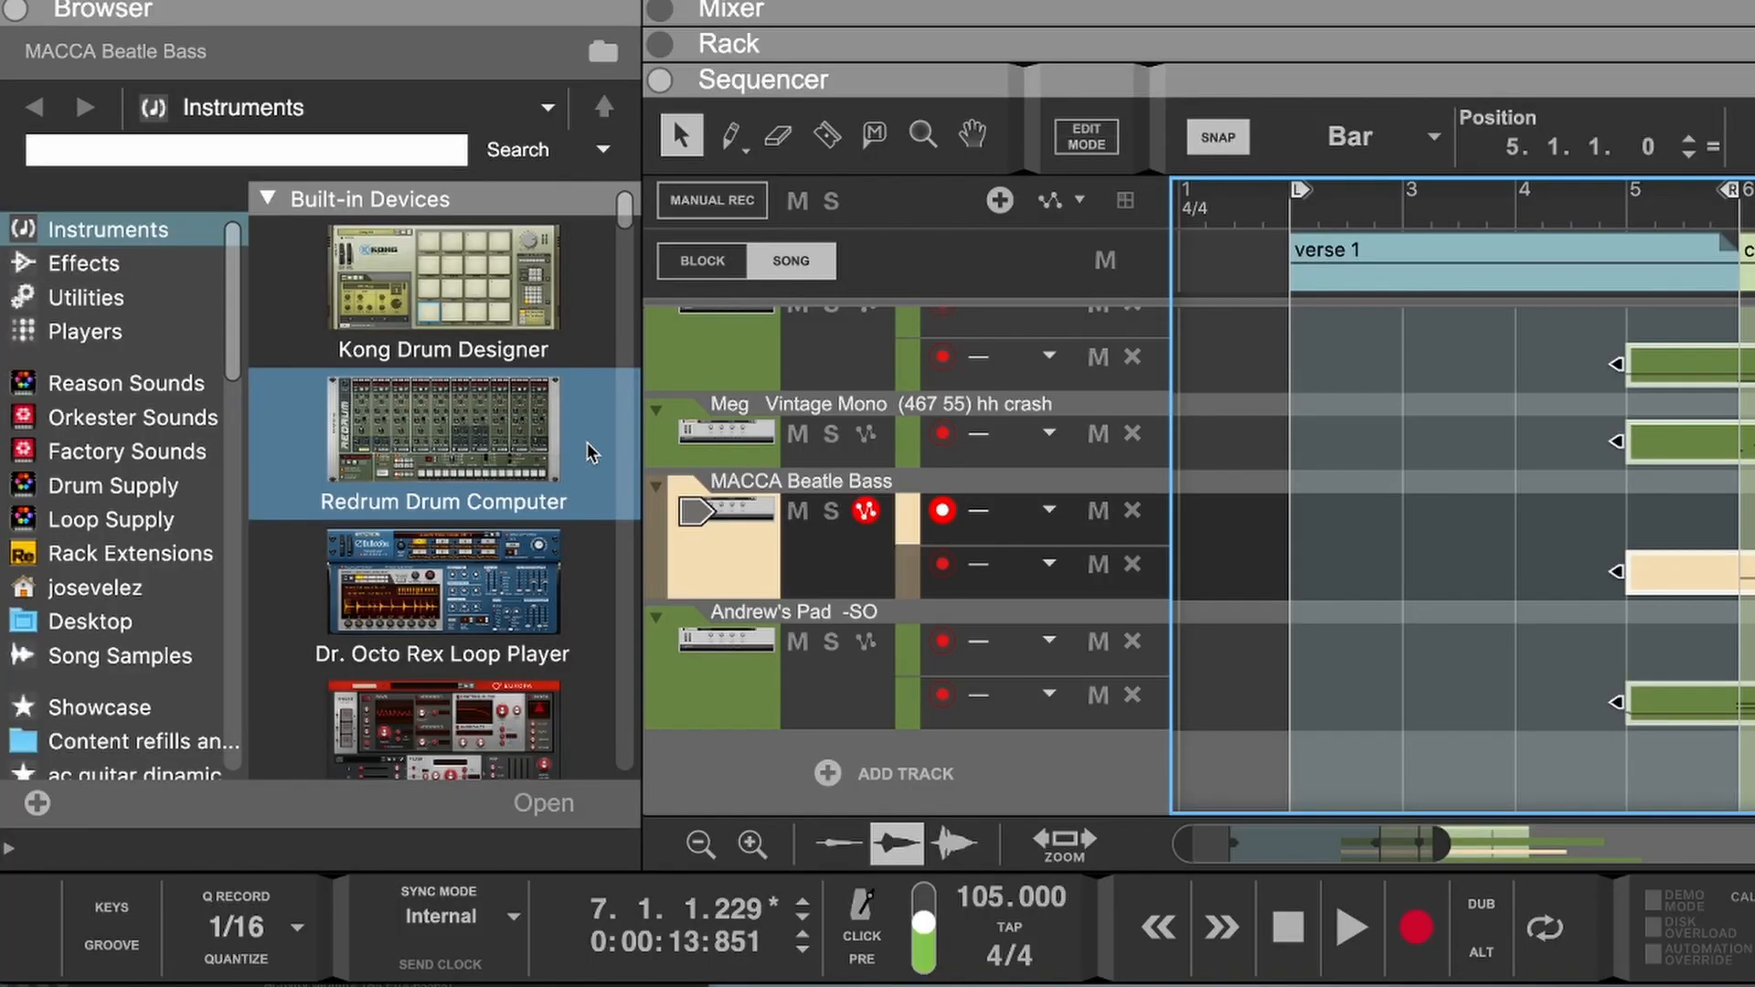
pyautogui.hscroll(10, 1339, 596)
pyautogui.hscroll(1, 1334, 590)
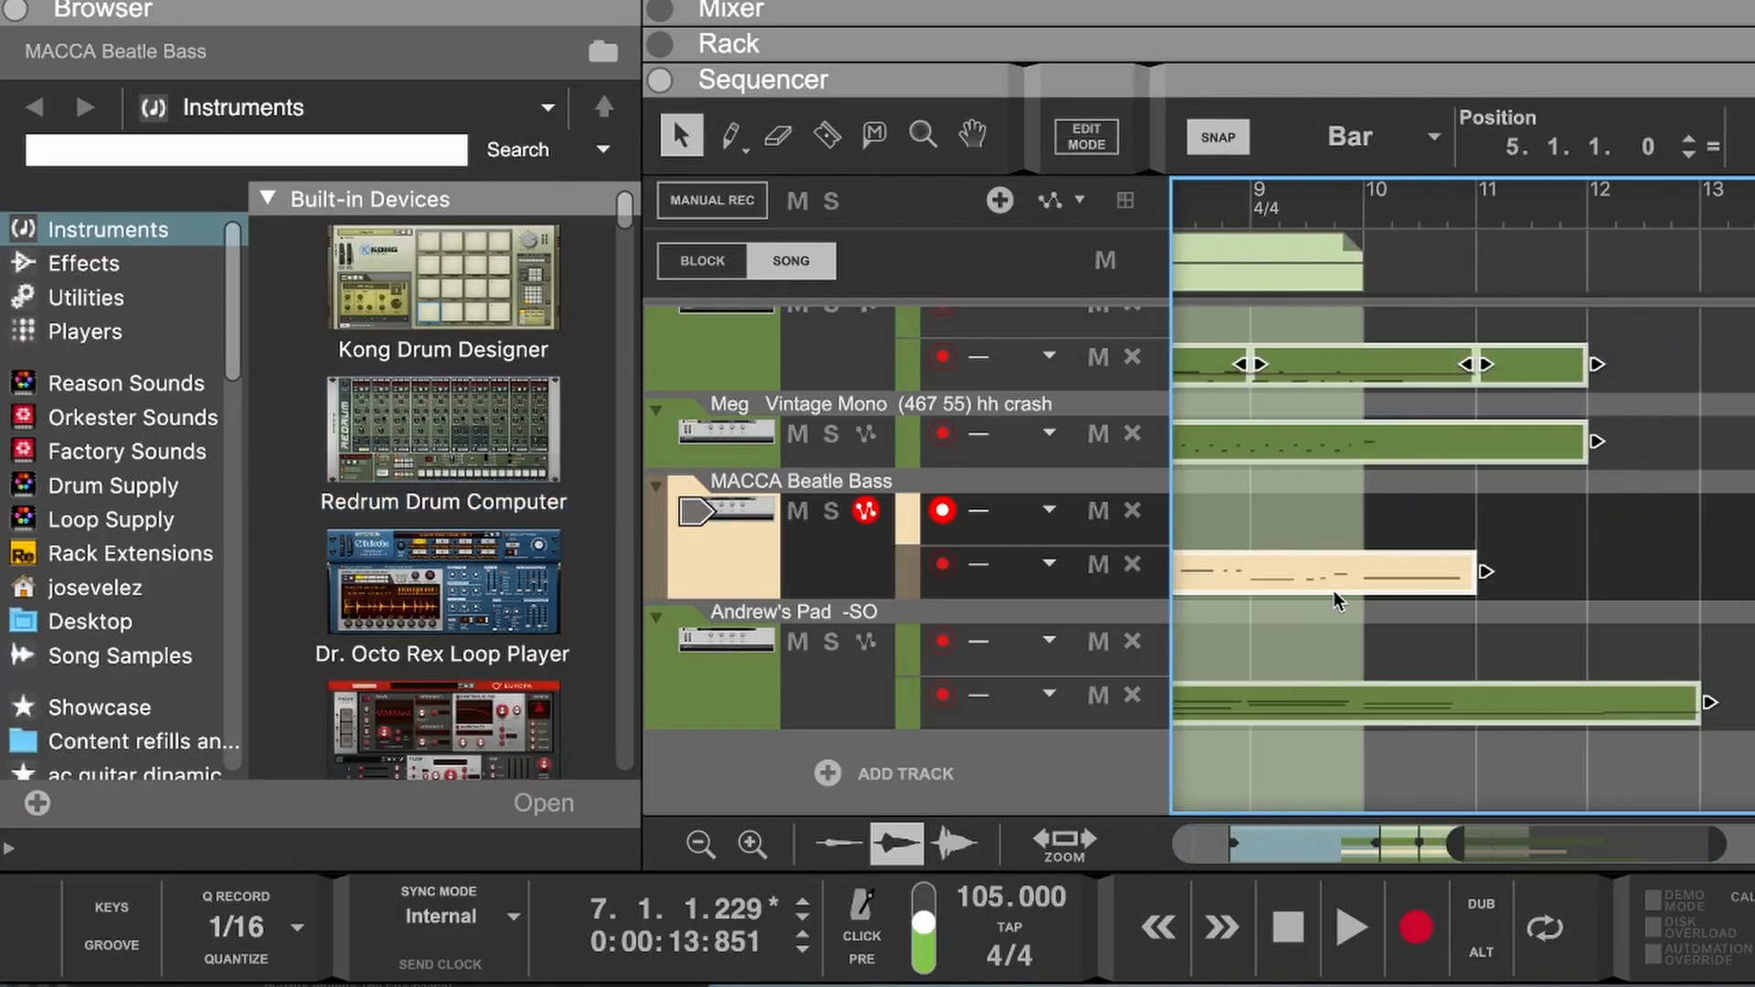
pyautogui.hscroll(-10, 1335, 590)
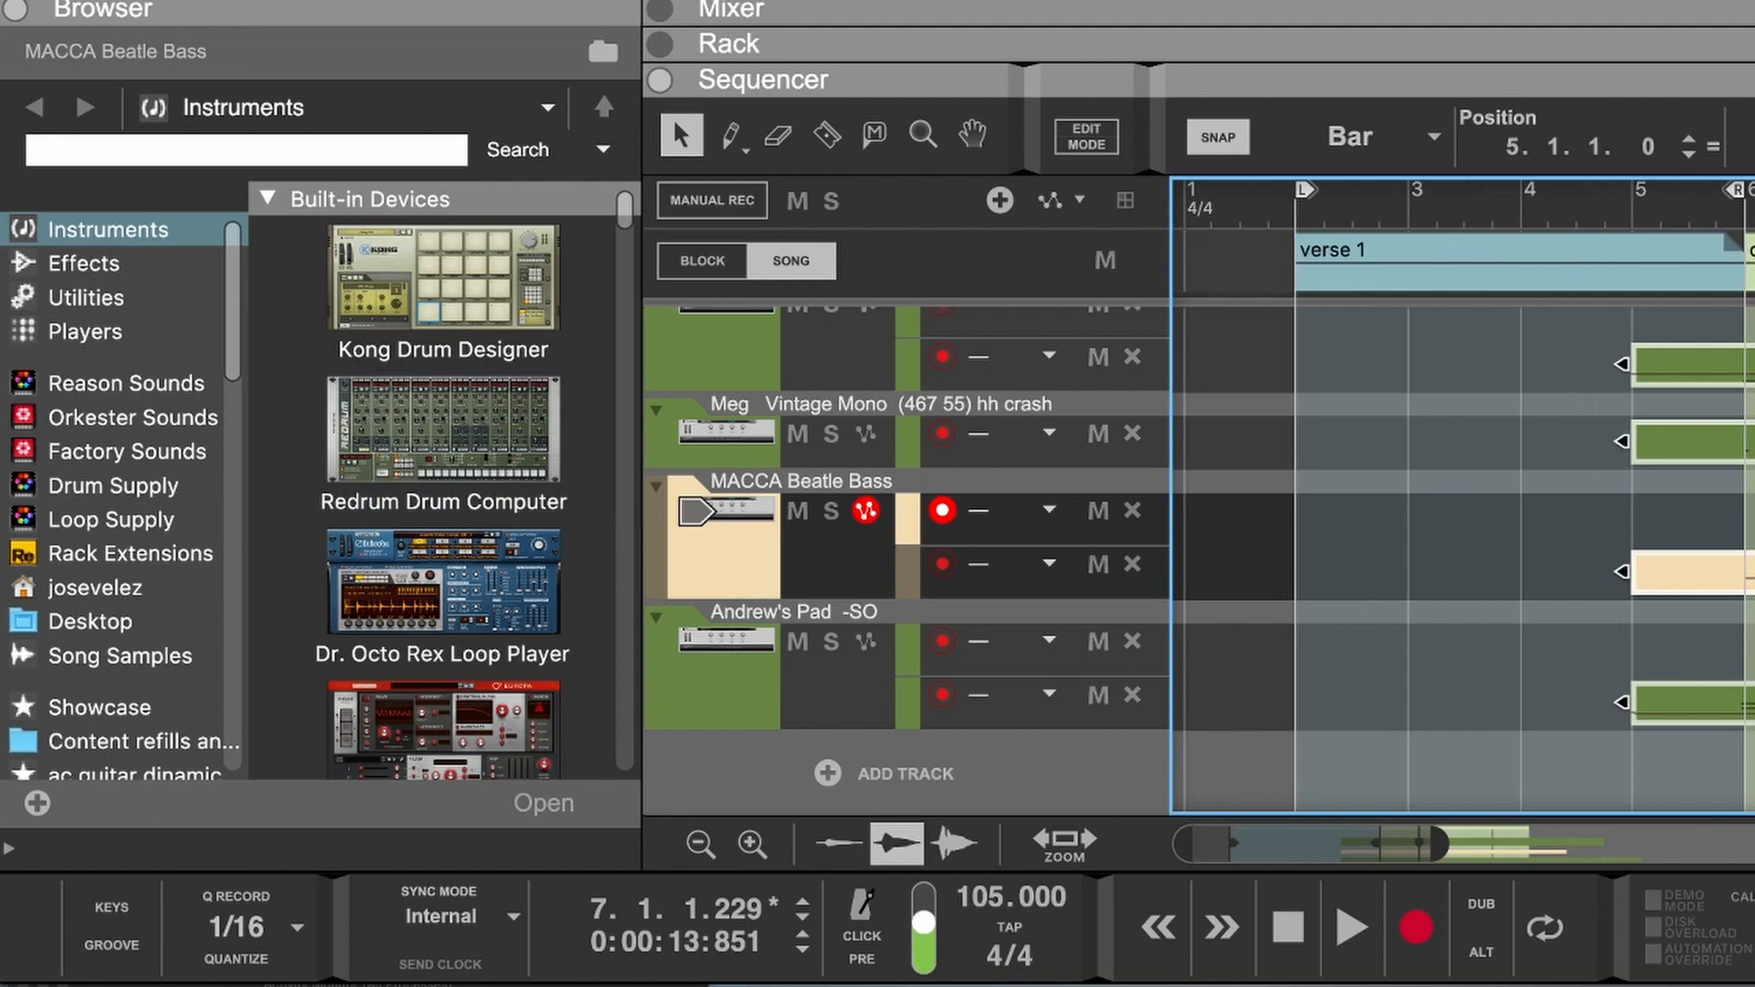
# Step: Set the application zoom back to 140%
pyautogui.click(288, 0)
pyautogui.moveTo(443, 309)
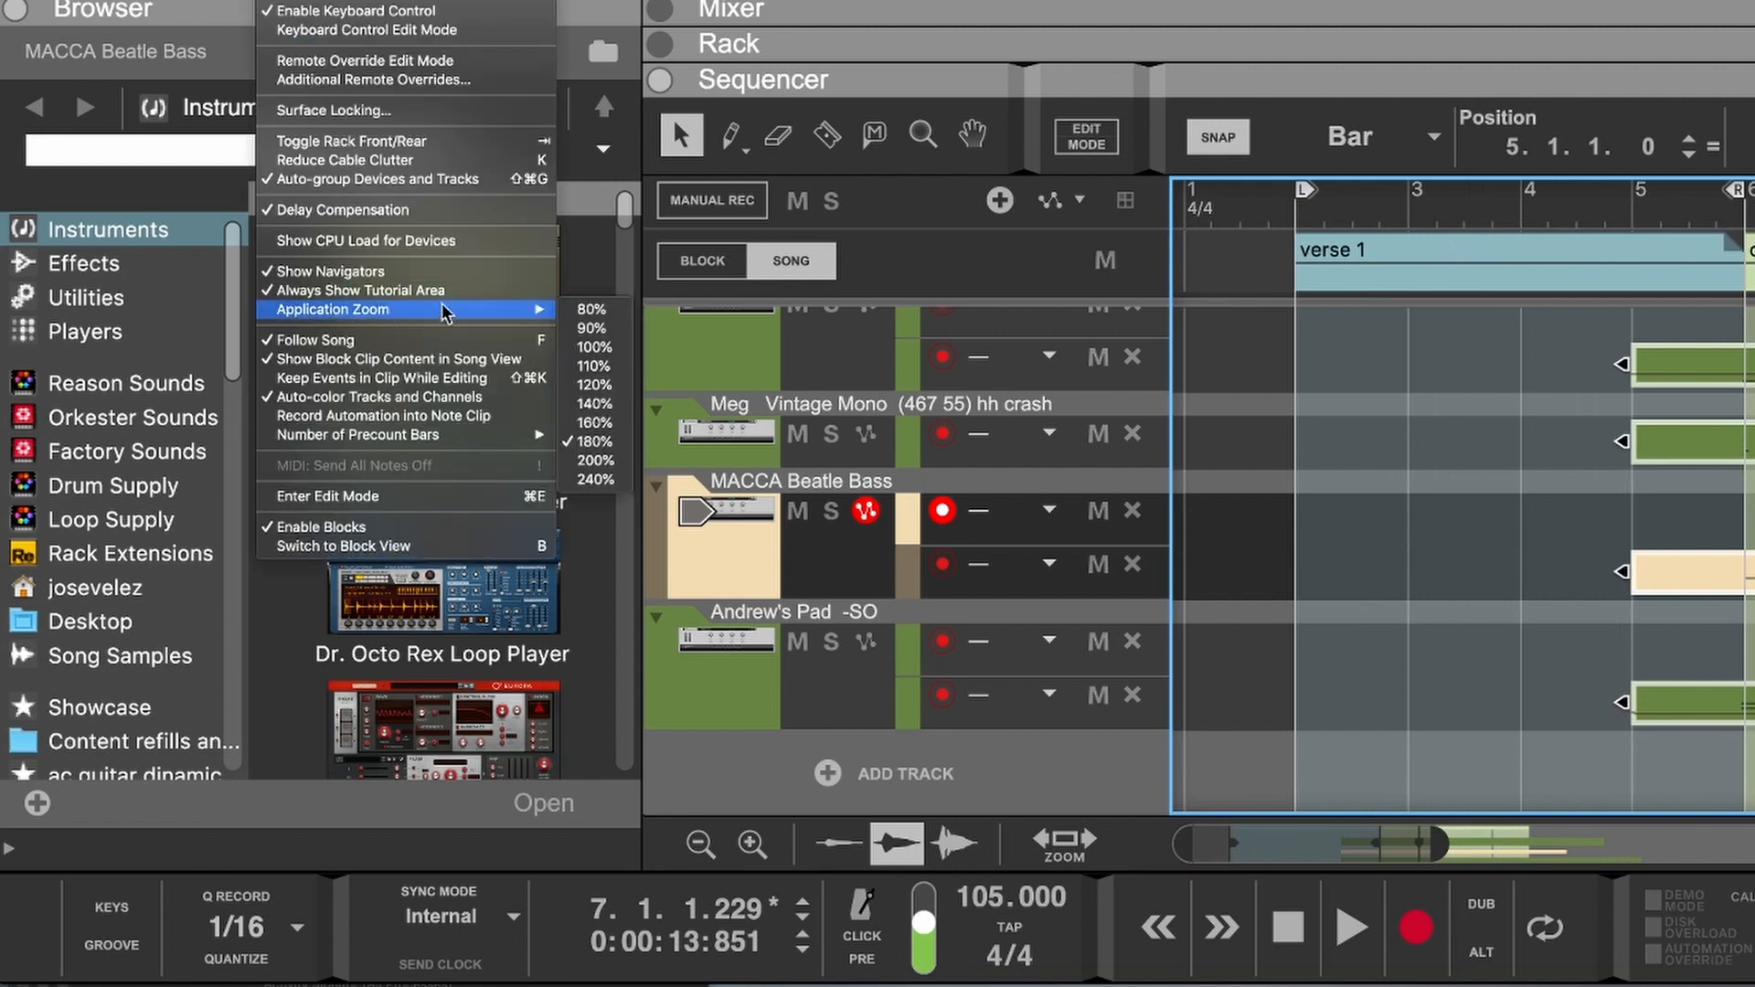
pyautogui.click(590, 406)
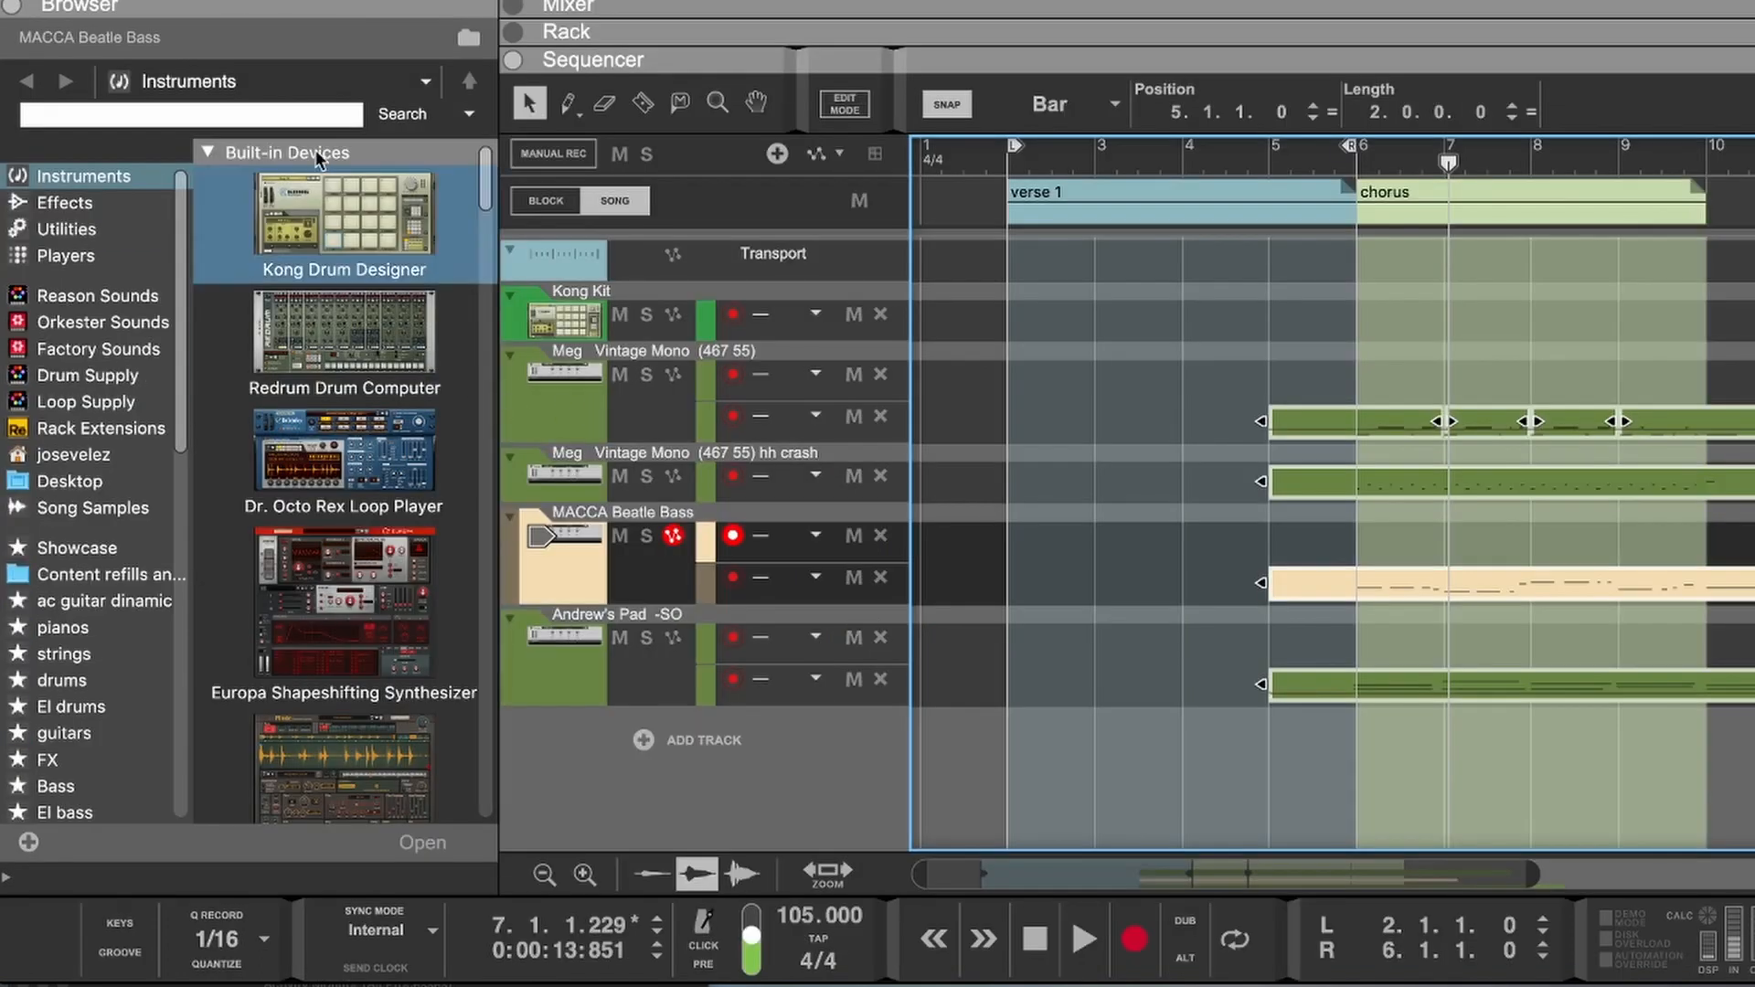
# Step: Increase the height of the Meg Vintage Mono hh crash track and deselect all clips
pyautogui.hscroll(5, 919, 333)
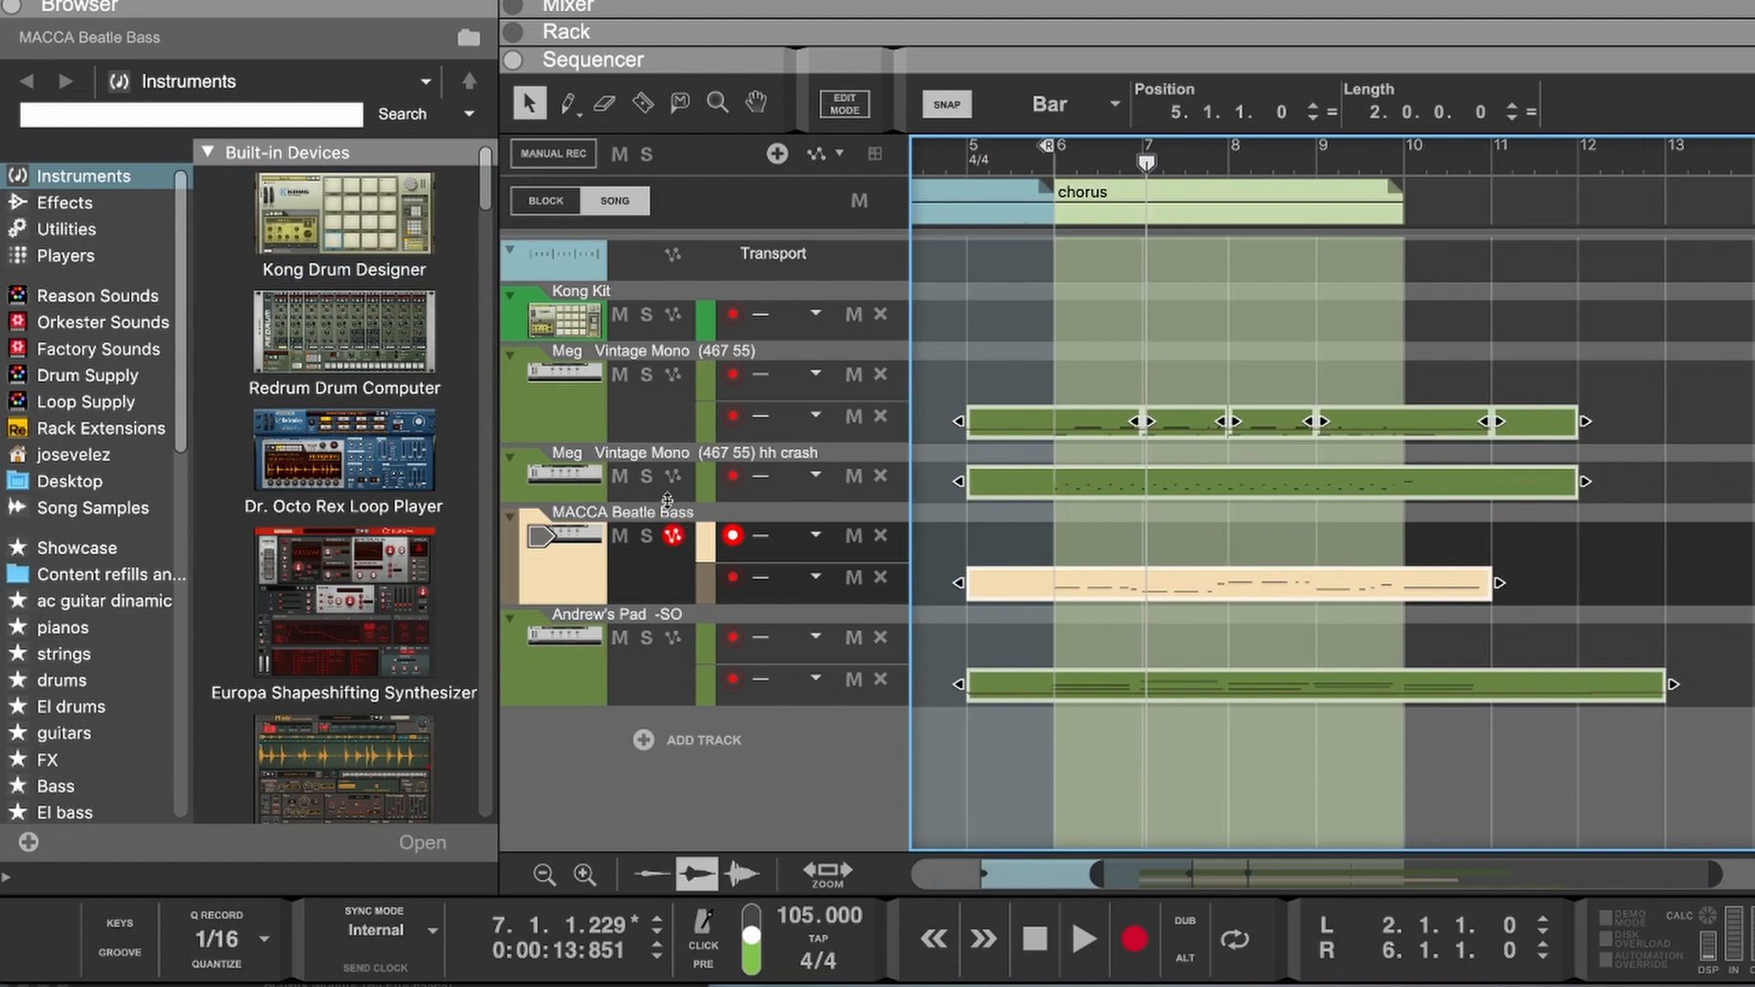
pyautogui.moveTo(668, 501); pyautogui.dragTo(667, 567)
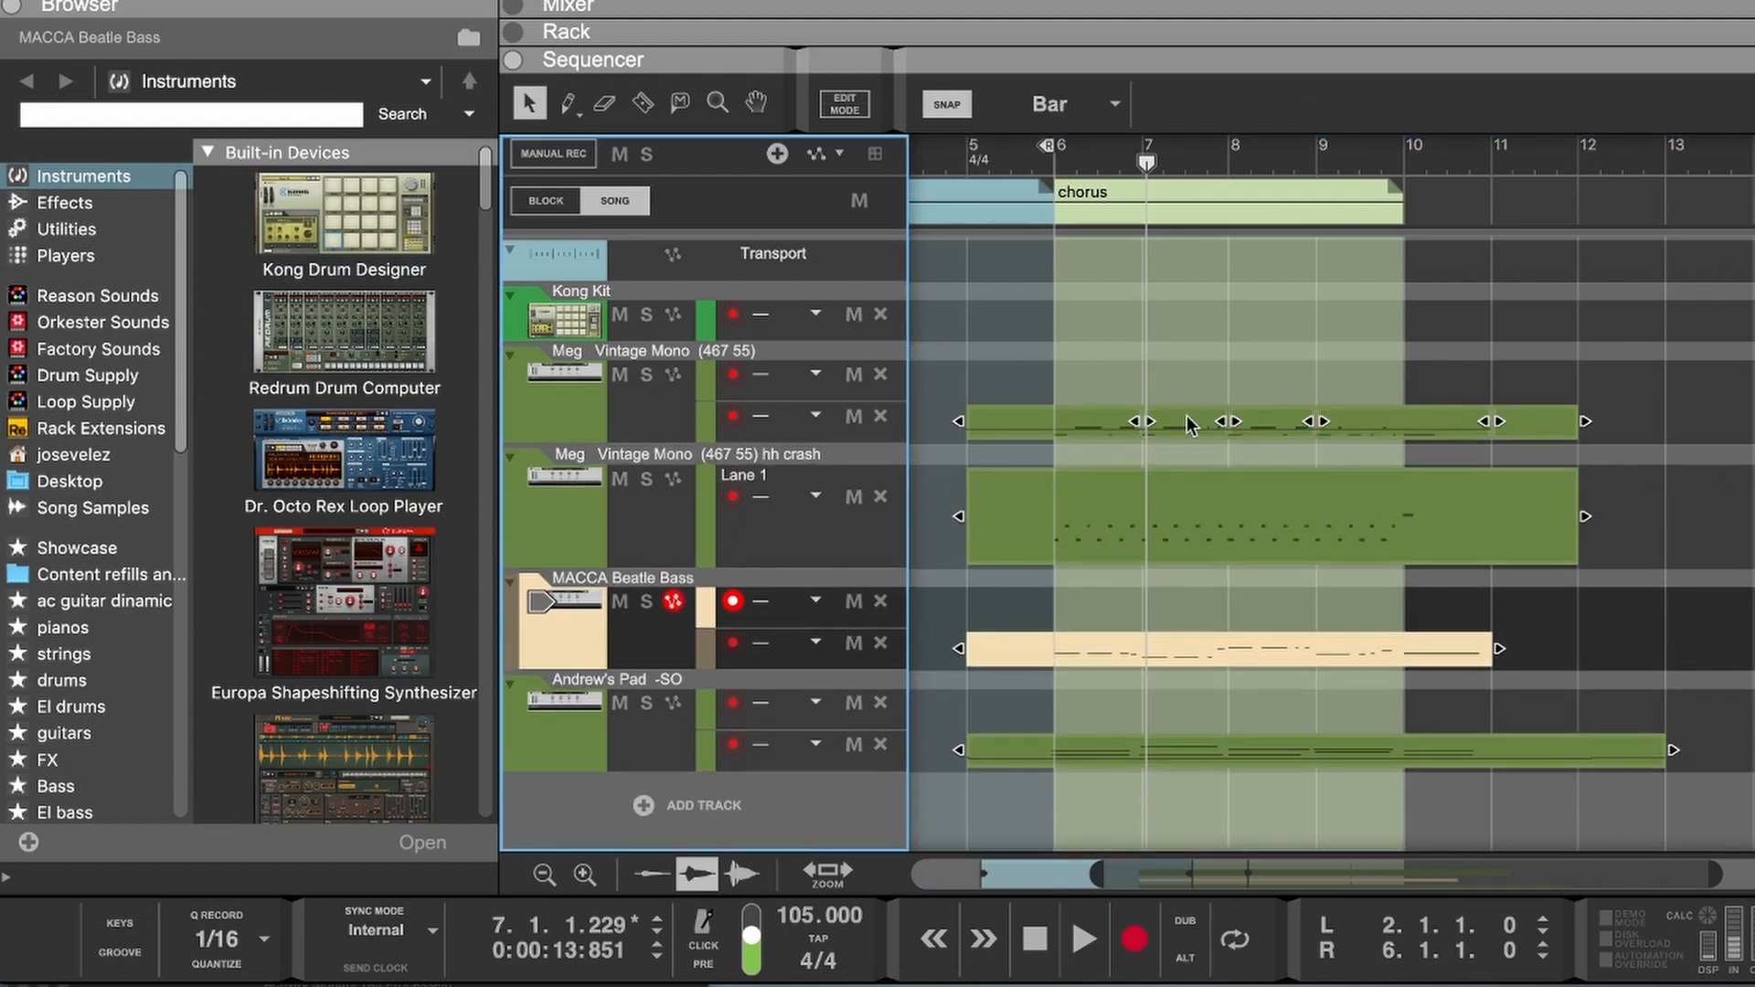
pyautogui.hscroll(1, 1183, 323)
pyautogui.click(1182, 324)
pyautogui.hscroll(-3, 1182, 324)
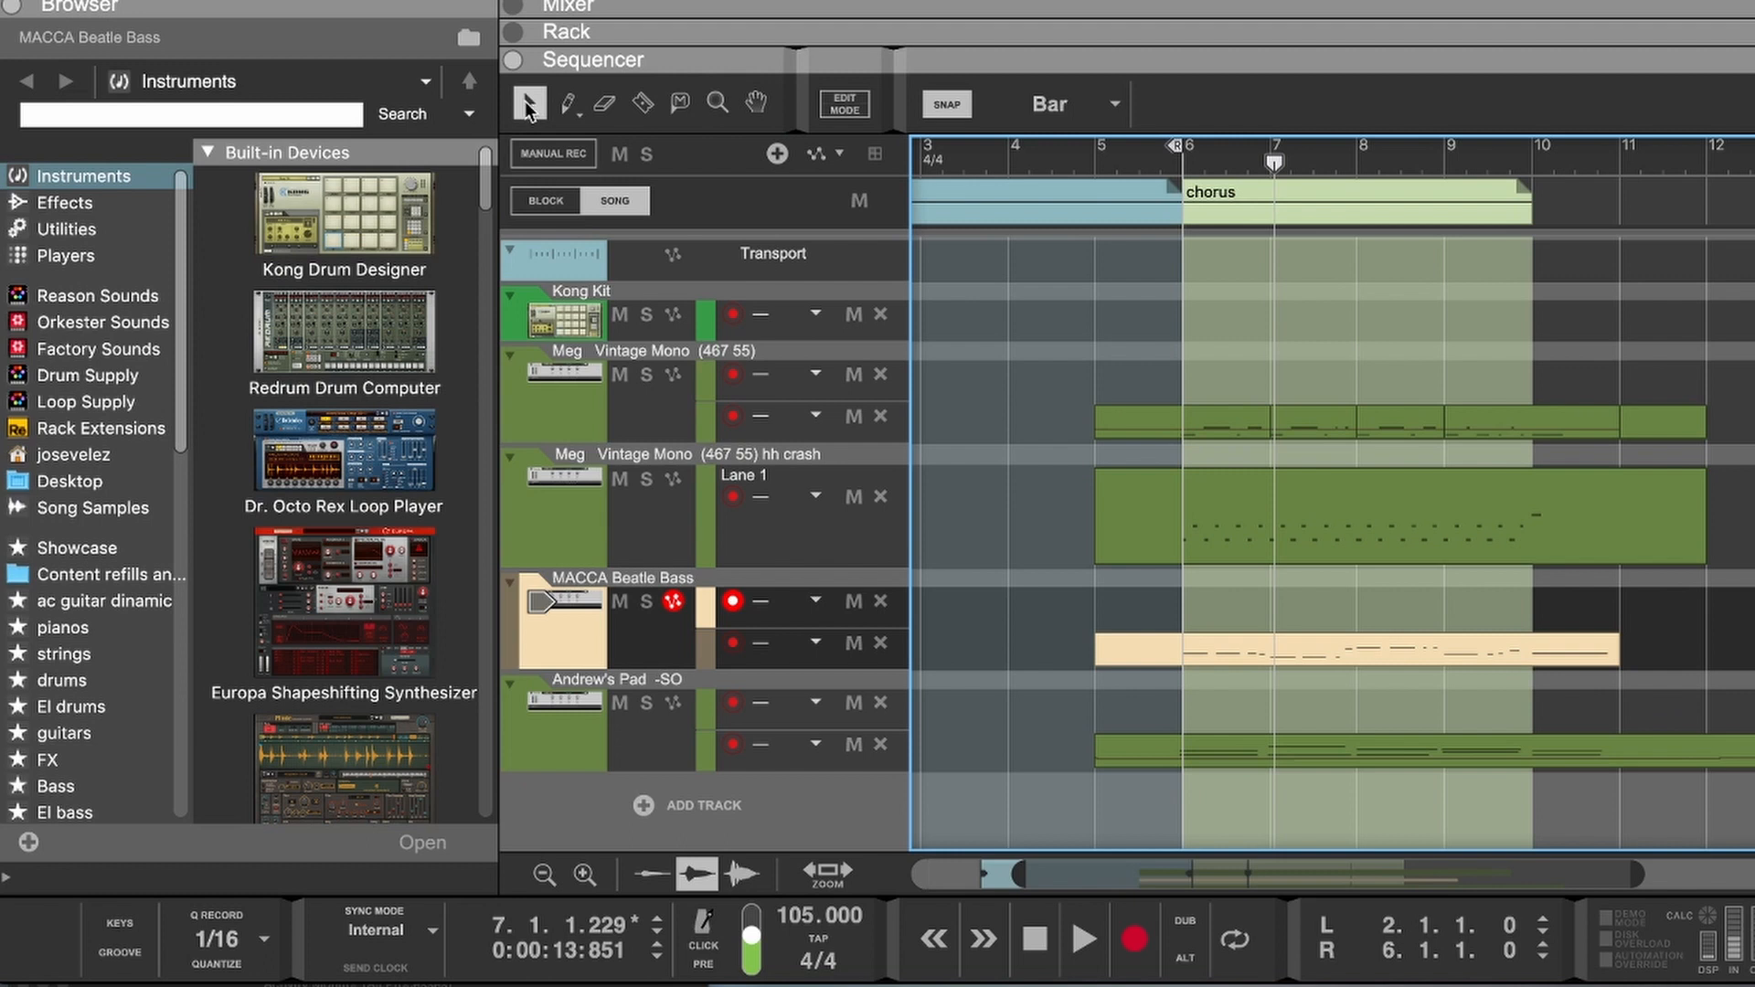
# Step: Activate the Selection, Pencil, Eraser and Razor tools one after another
pyautogui.press('q')
pyautogui.press('w')
pyautogui.click(564, 108)
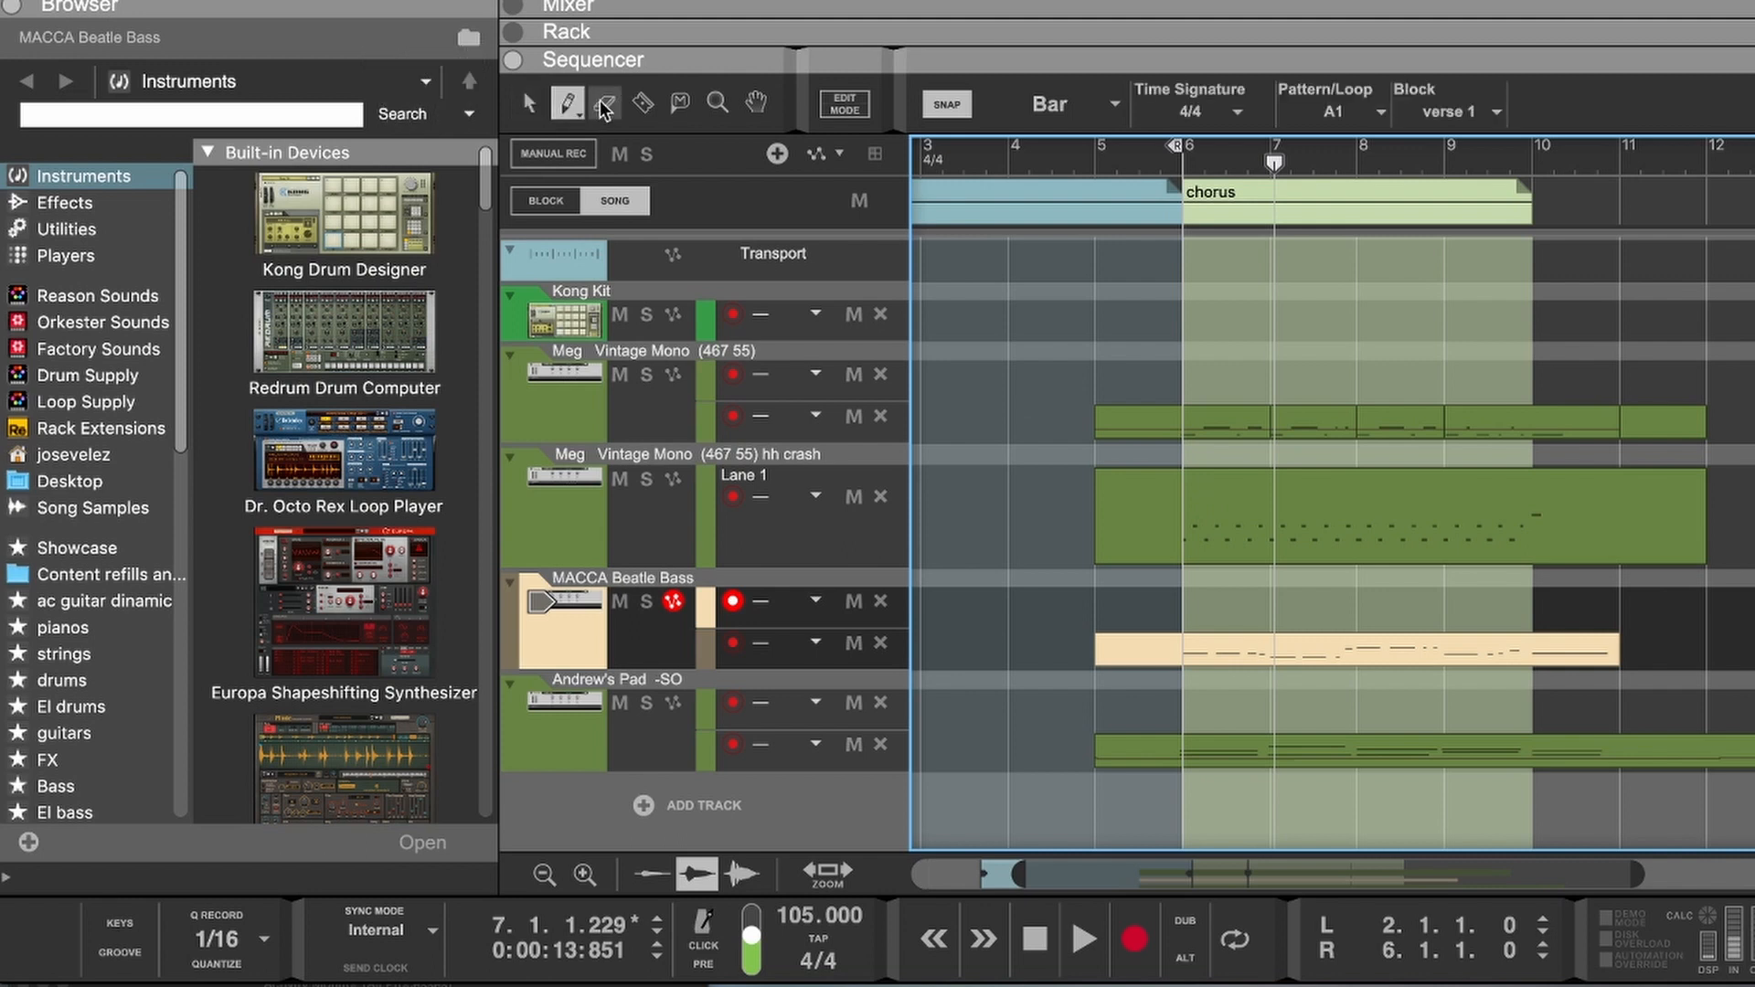
pyautogui.press('e')
pyautogui.click(604, 107)
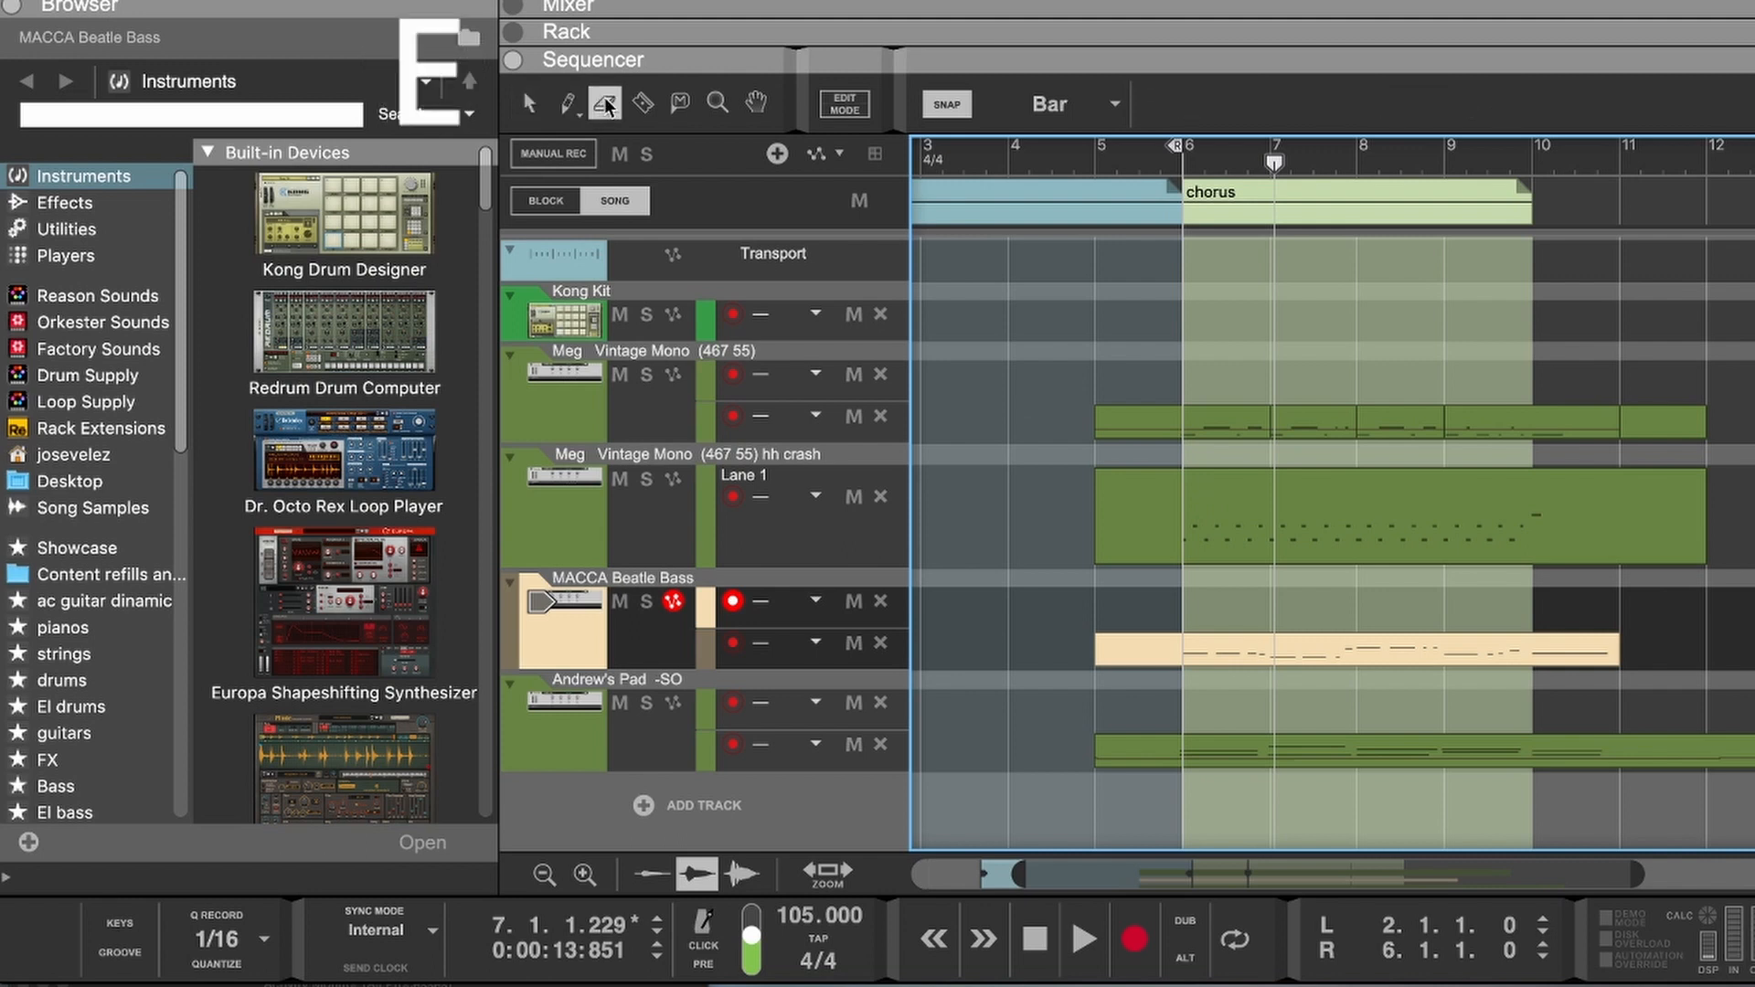
pyautogui.click(644, 105)
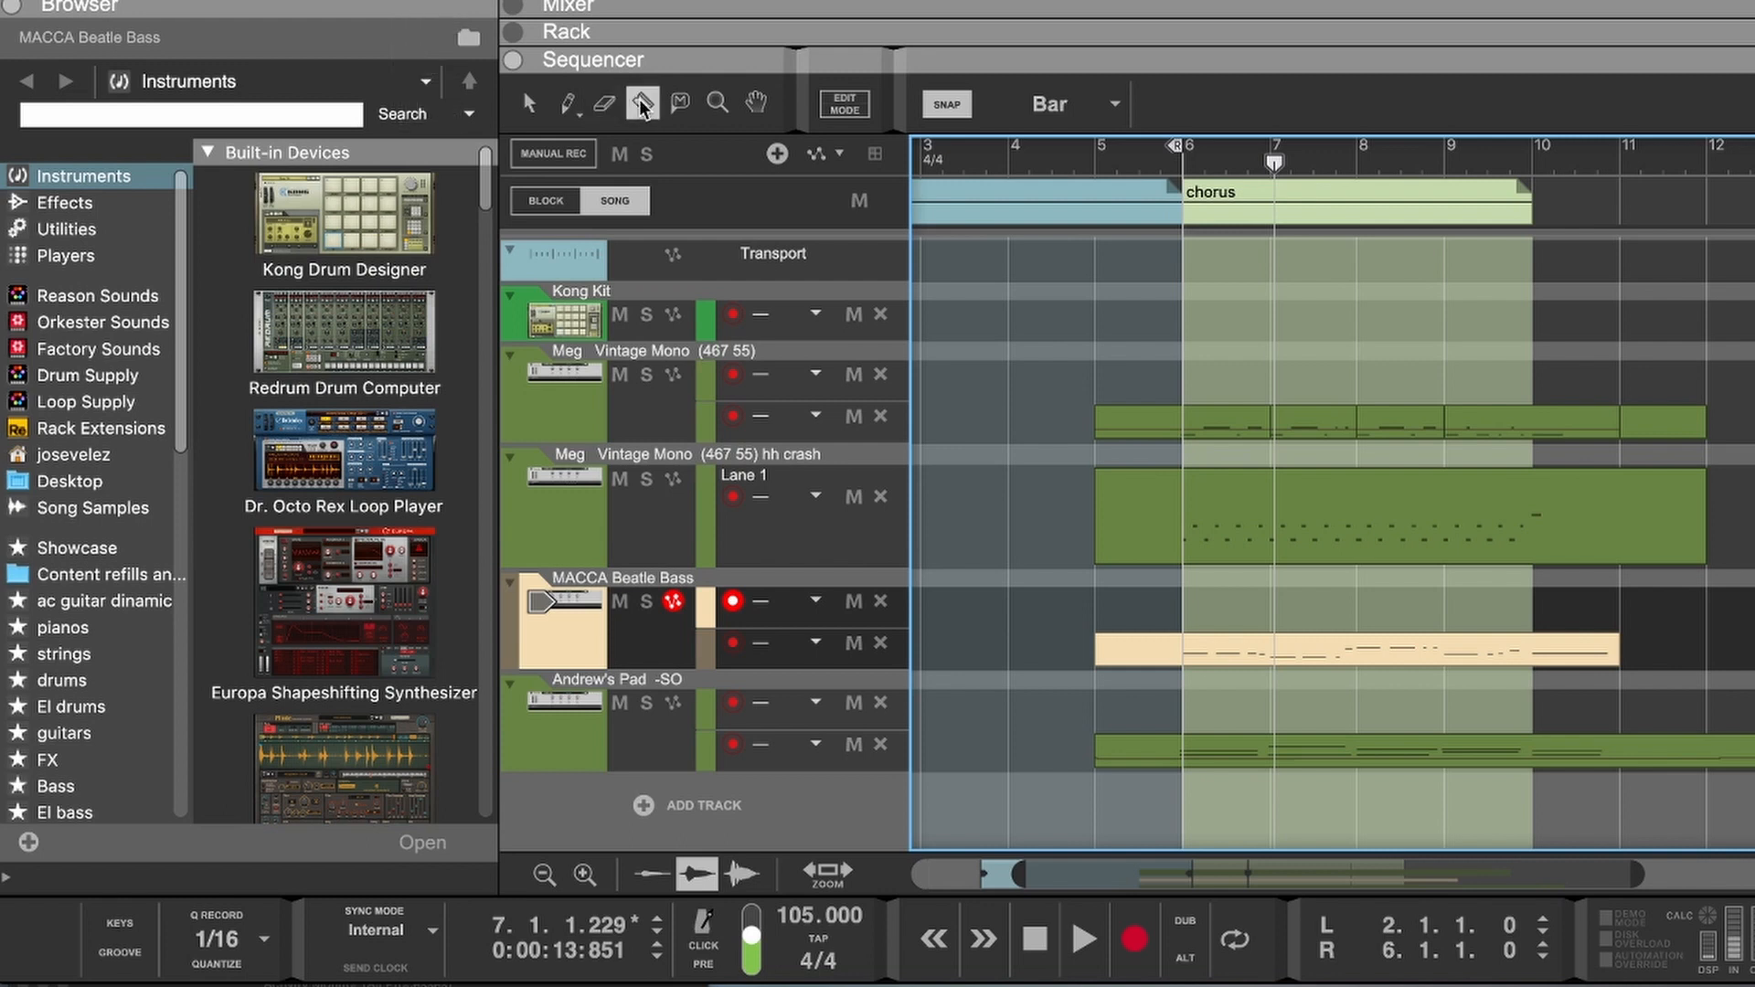
pyautogui.press('r')
# Step: Select the clips that start at bar 5 on all tracks and split them at bar 6 with the Razor tool
pyautogui.moveTo(1634, 876); pyautogui.dragTo(1586, 878)
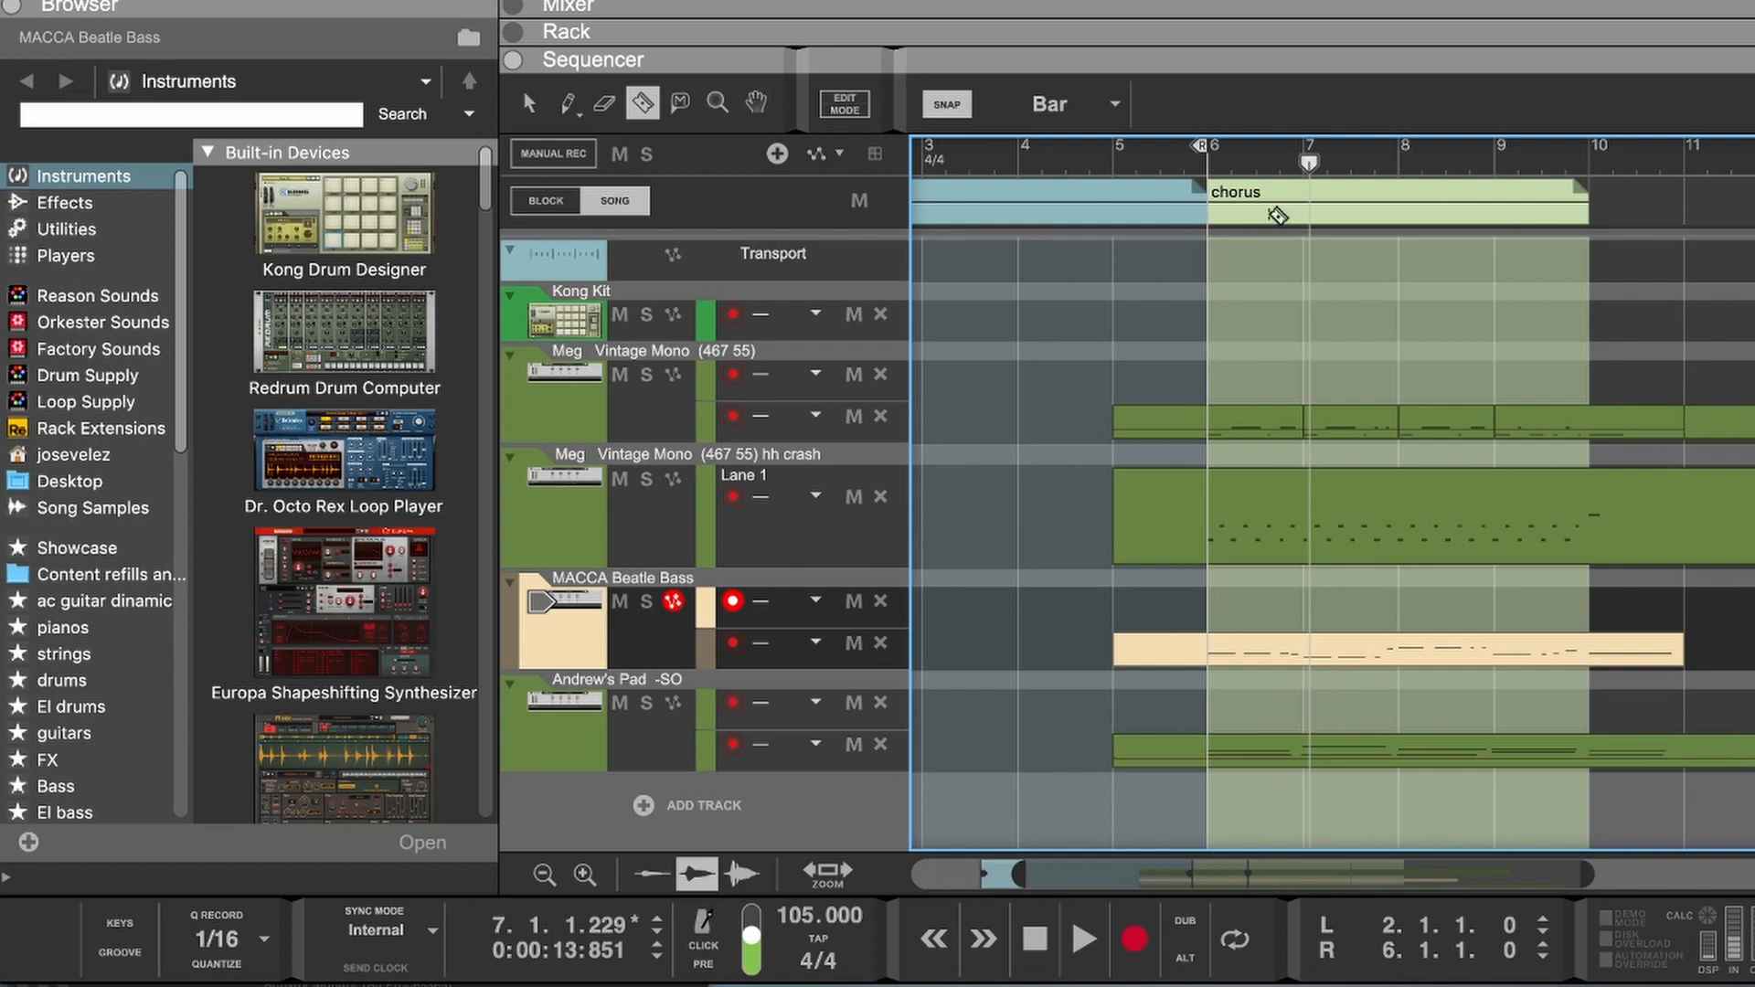
pyautogui.hscroll(6, 1448, 679)
pyautogui.hscroll(-8, 1438, 678)
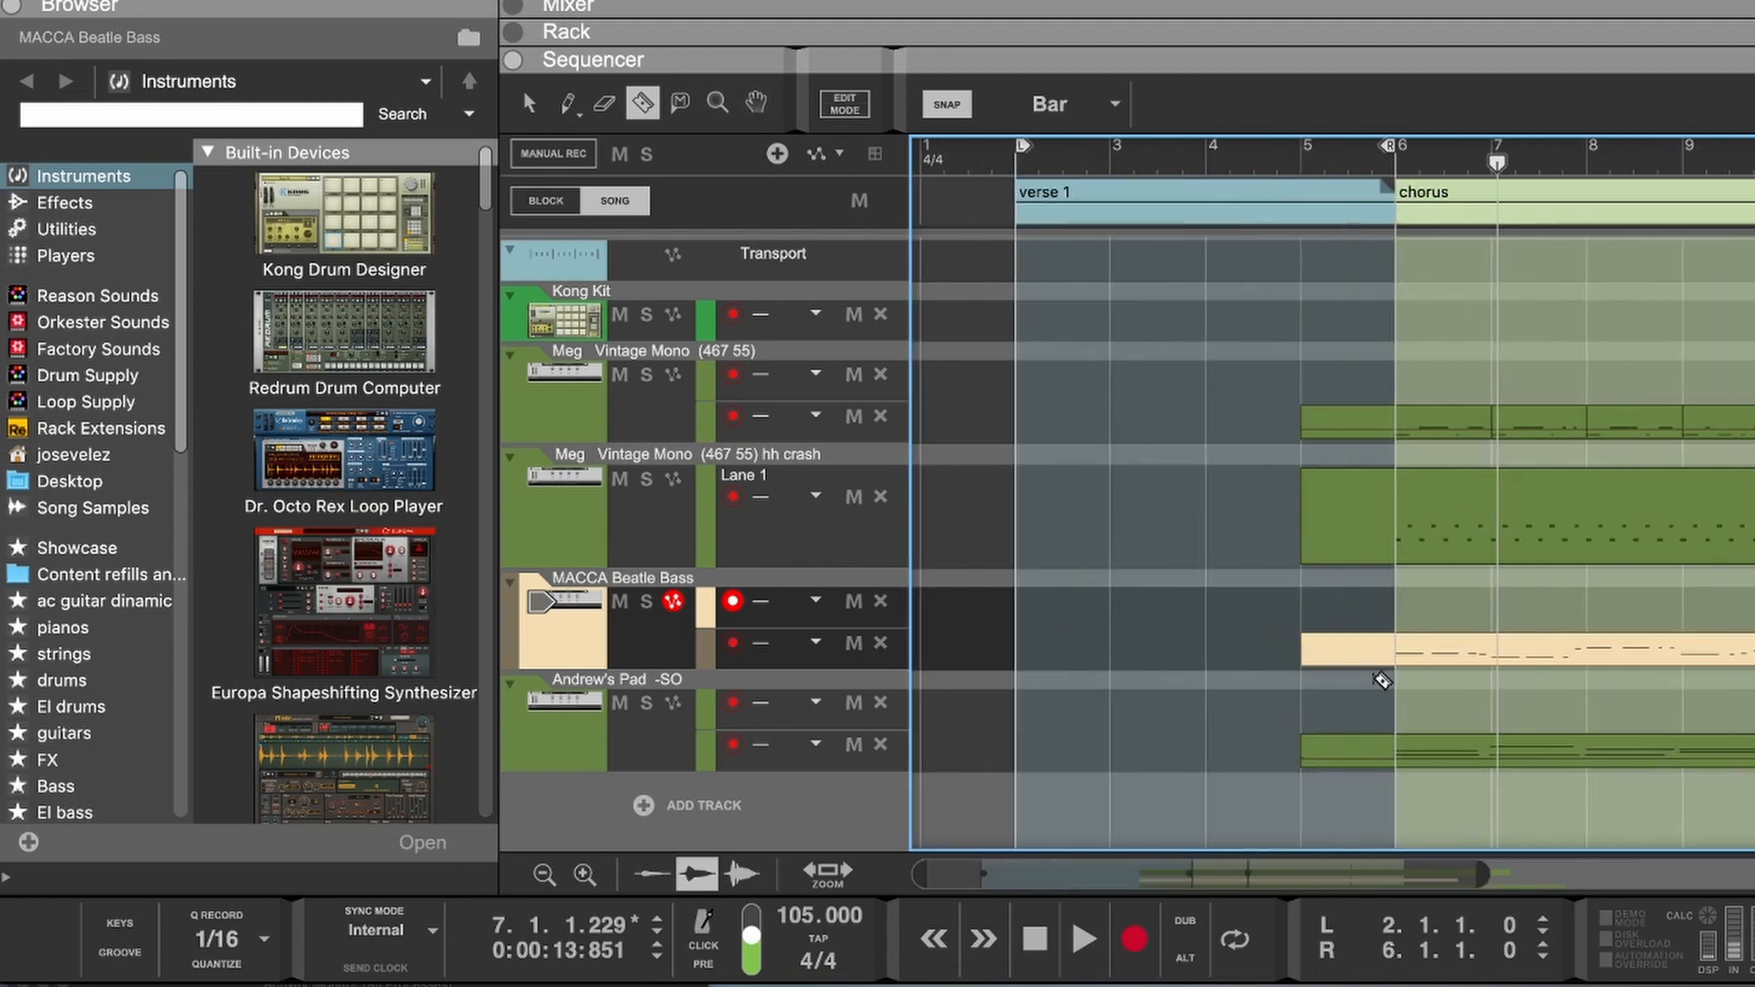
pyautogui.click(528, 102)
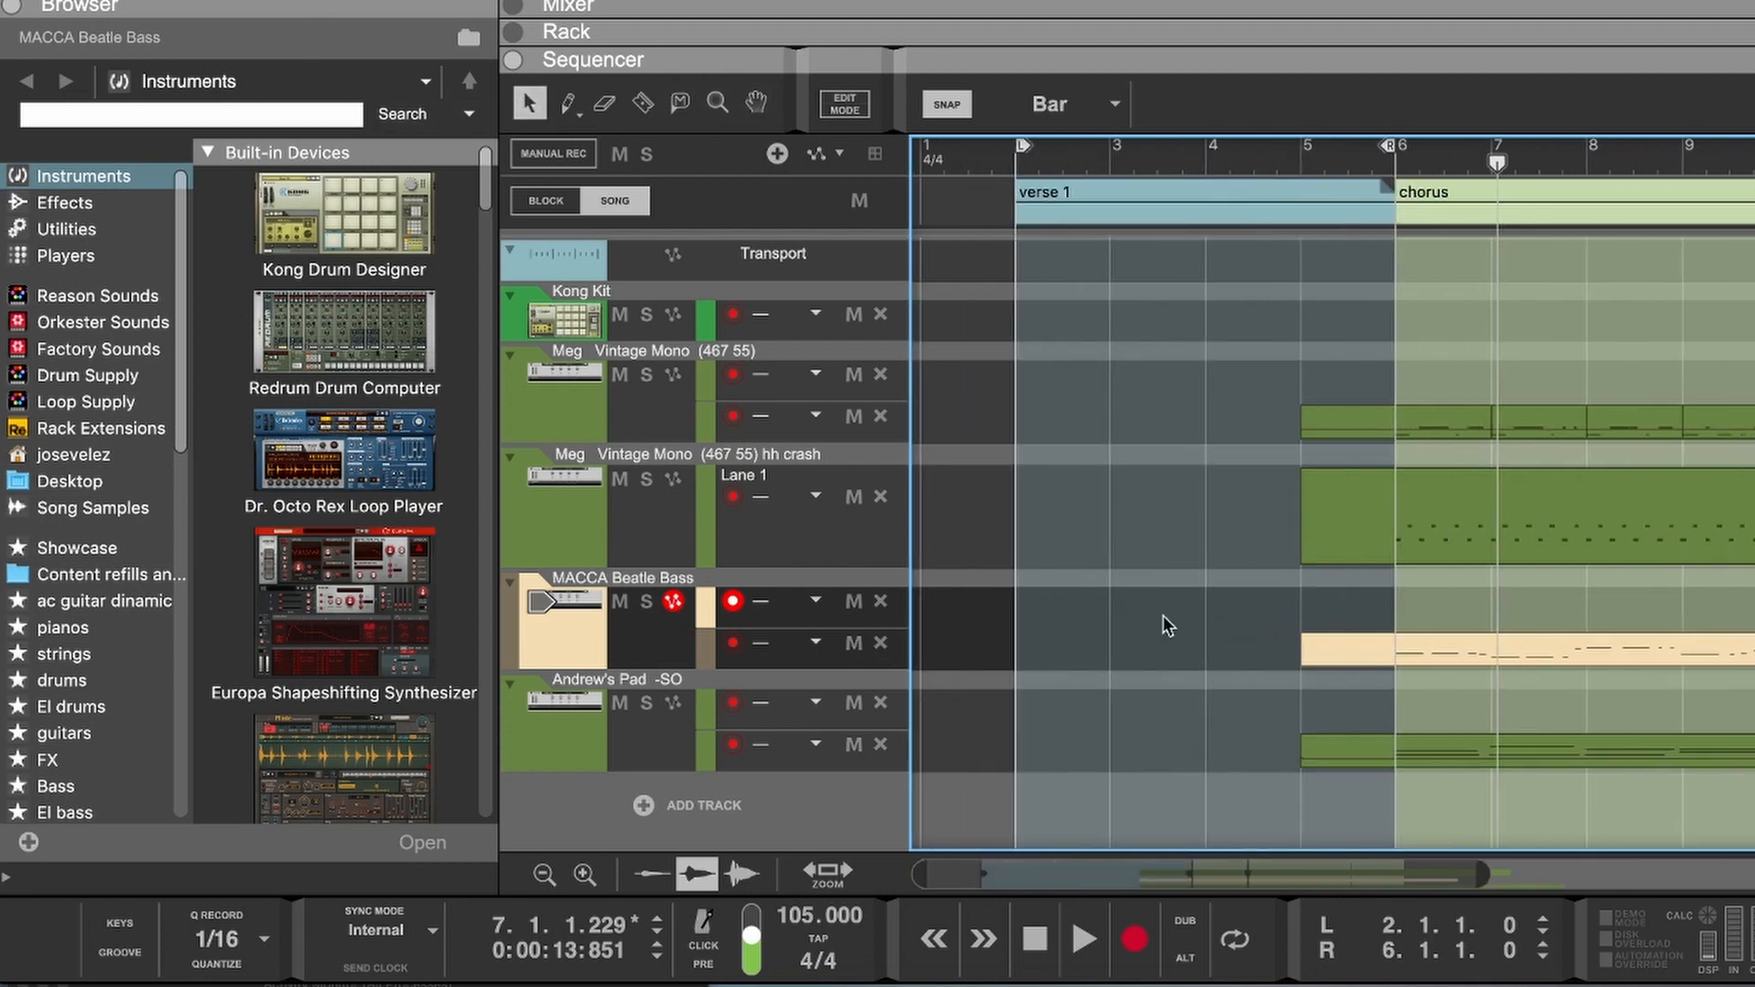
pyautogui.moveTo(1271, 389); pyautogui.dragTo(1377, 834)
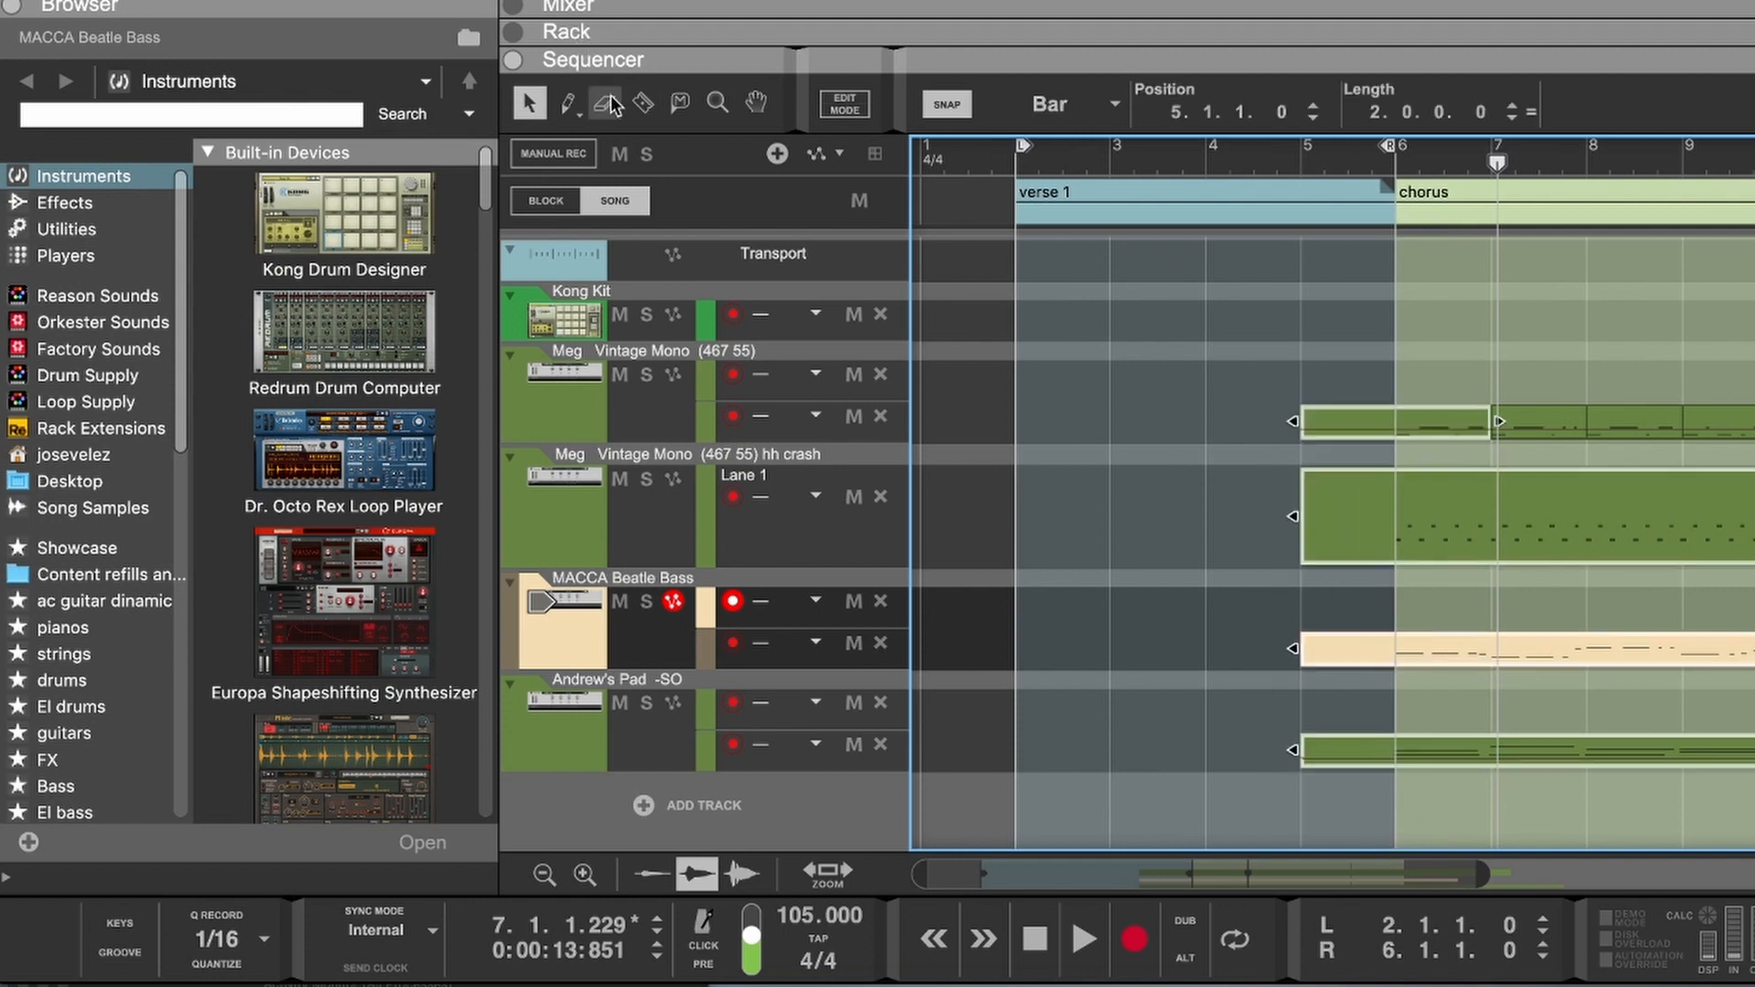
pyautogui.click(642, 102)
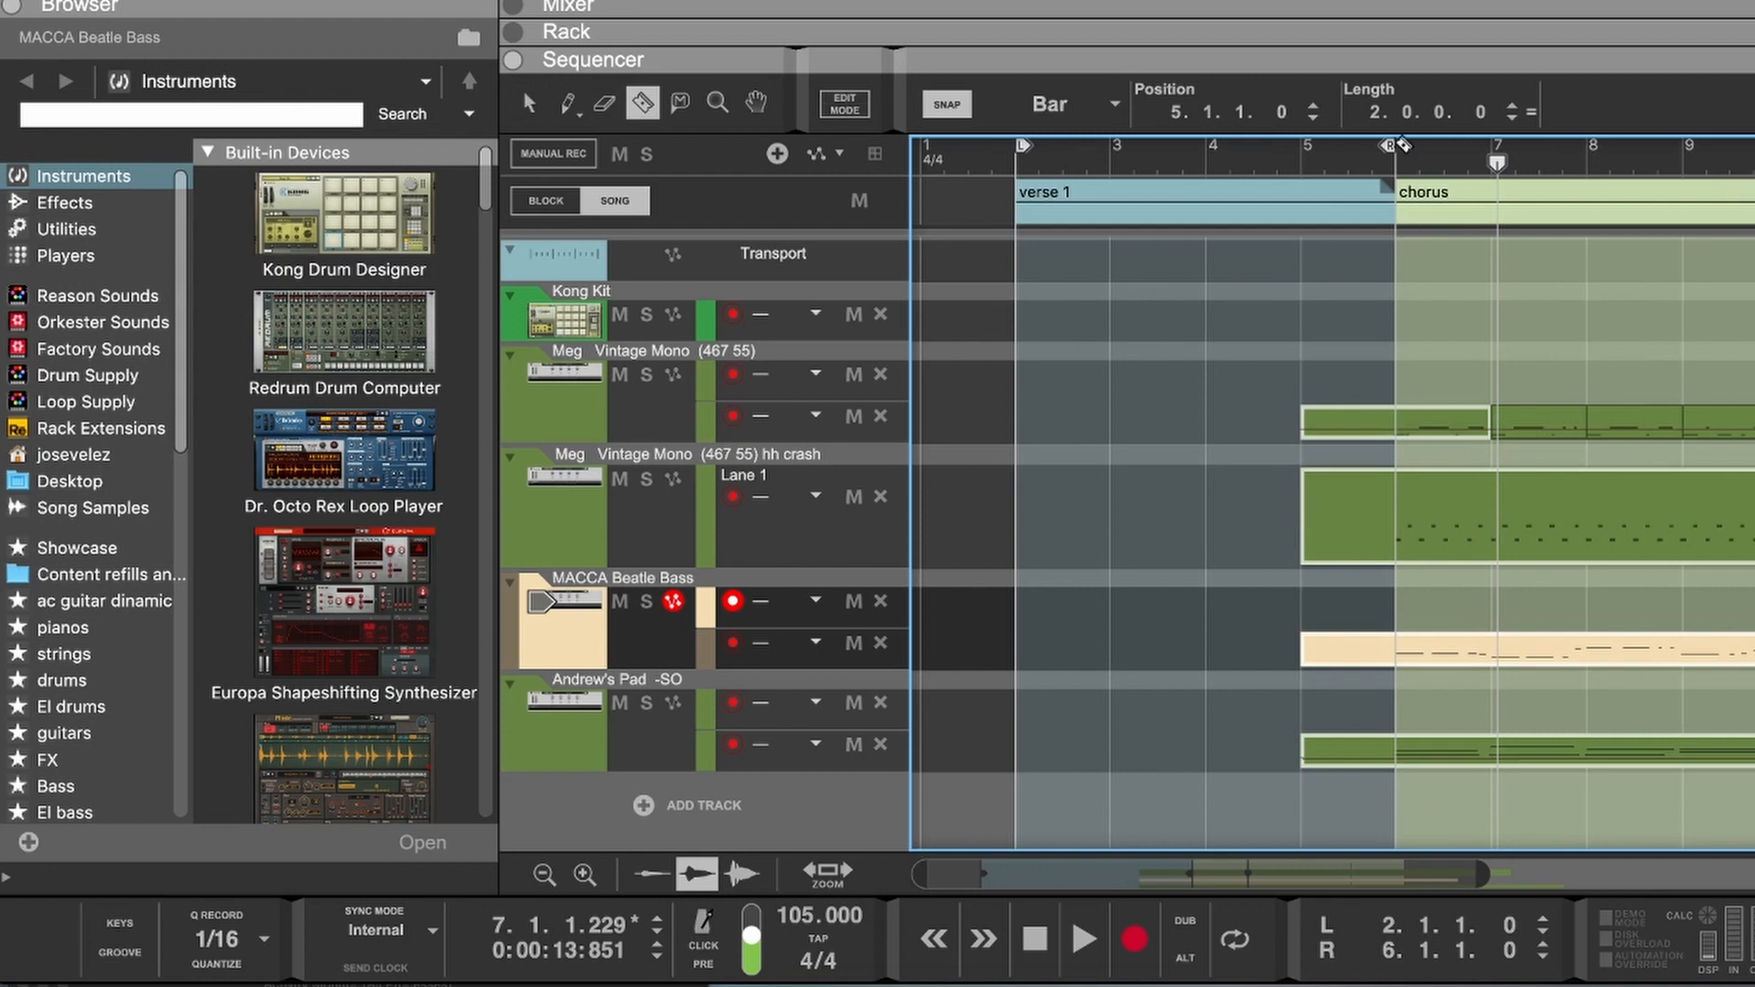
pyautogui.click(1395, 150)
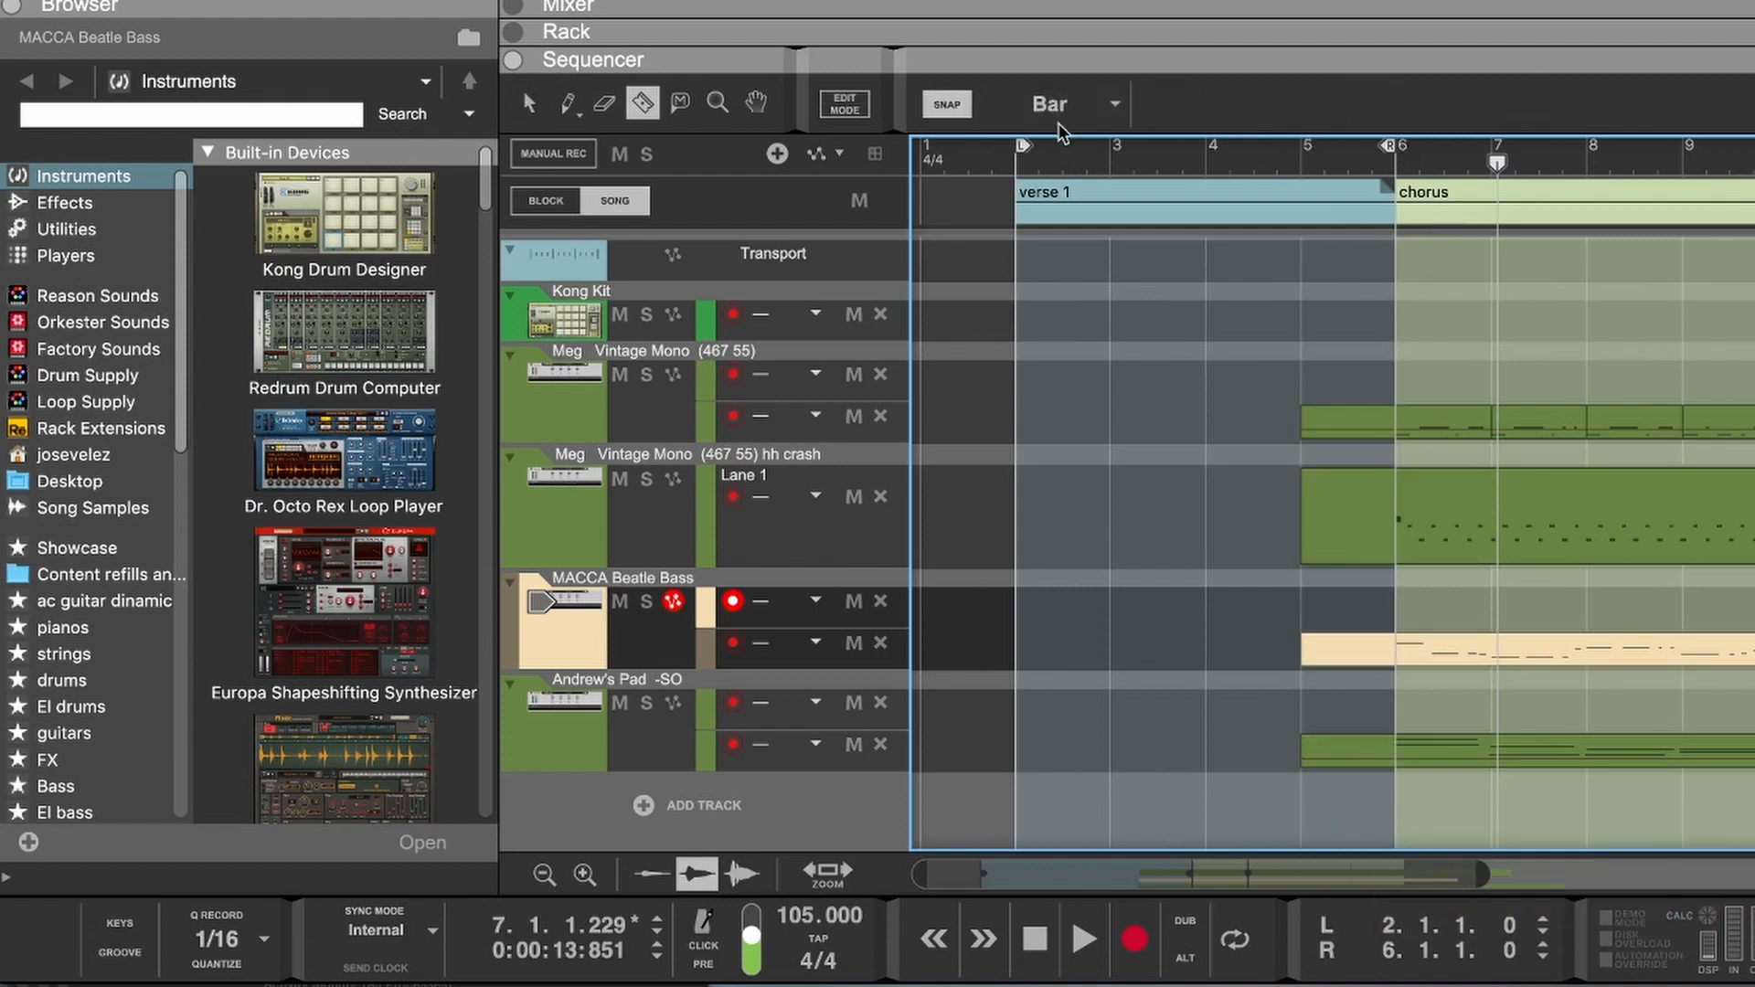
# Step: Turn snap off, try three free cuts through the verse 1 section between bars 3 and 5, and undo them
pyautogui.click(951, 107)
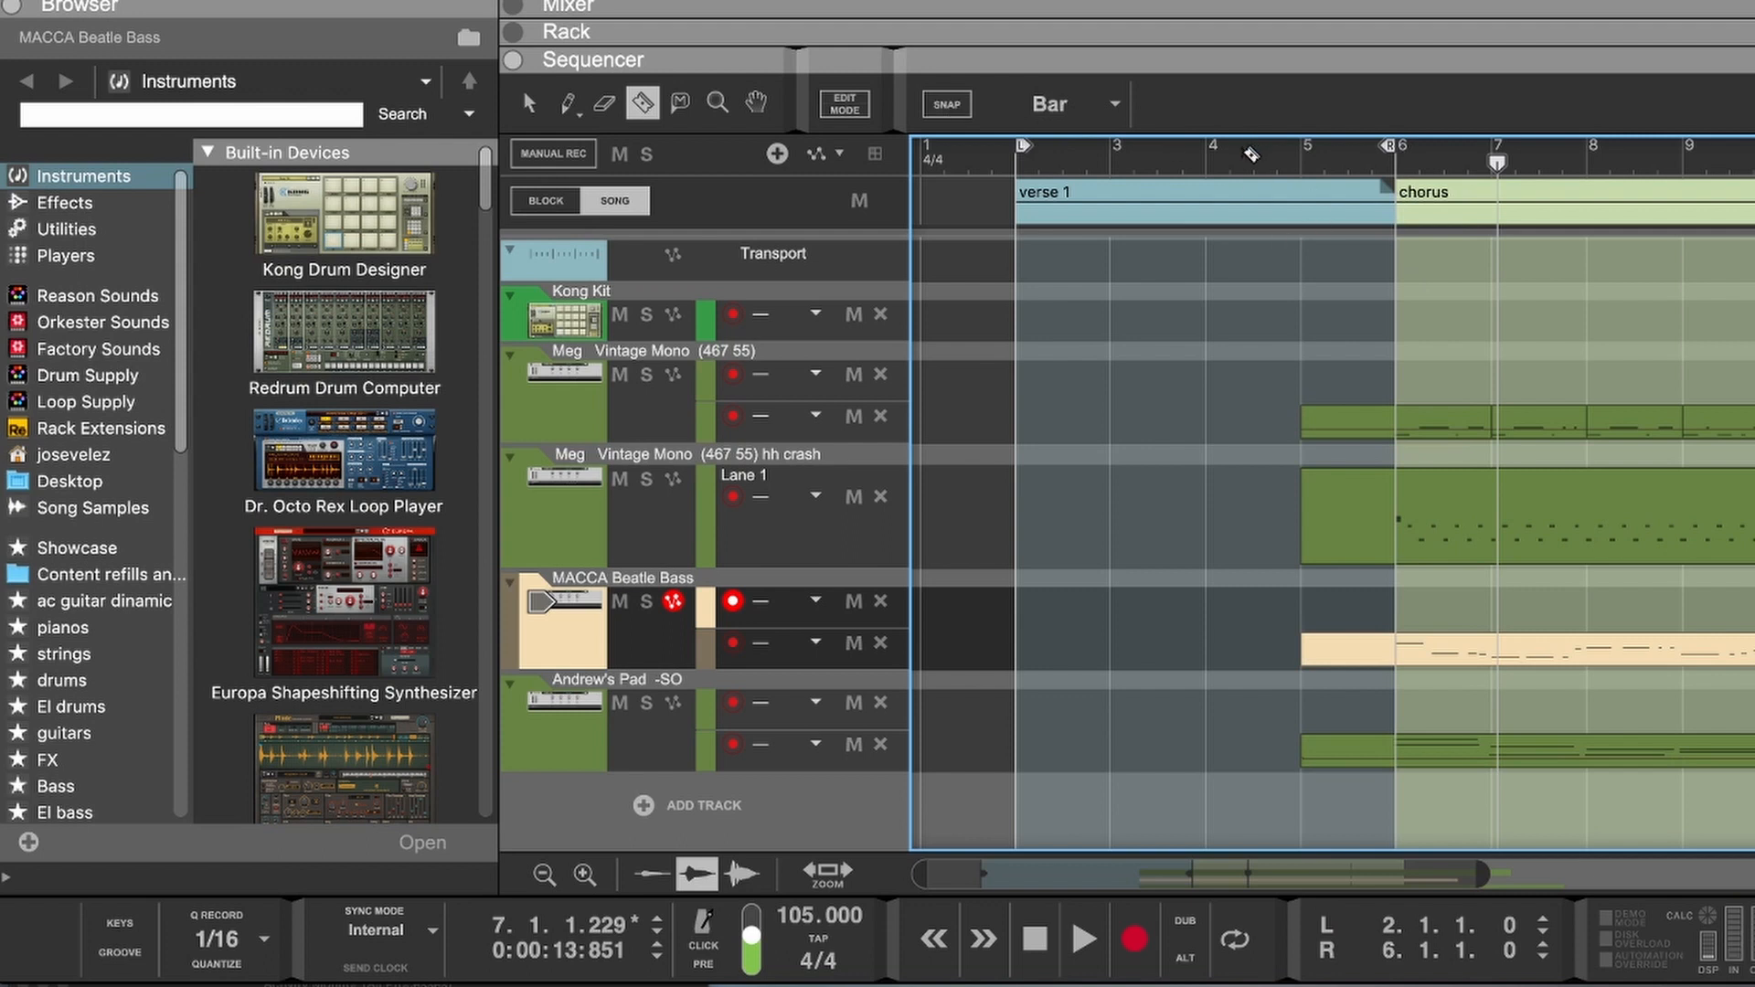
pyautogui.click(1241, 154)
pyautogui.click(1170, 154)
pyautogui.click(1134, 153)
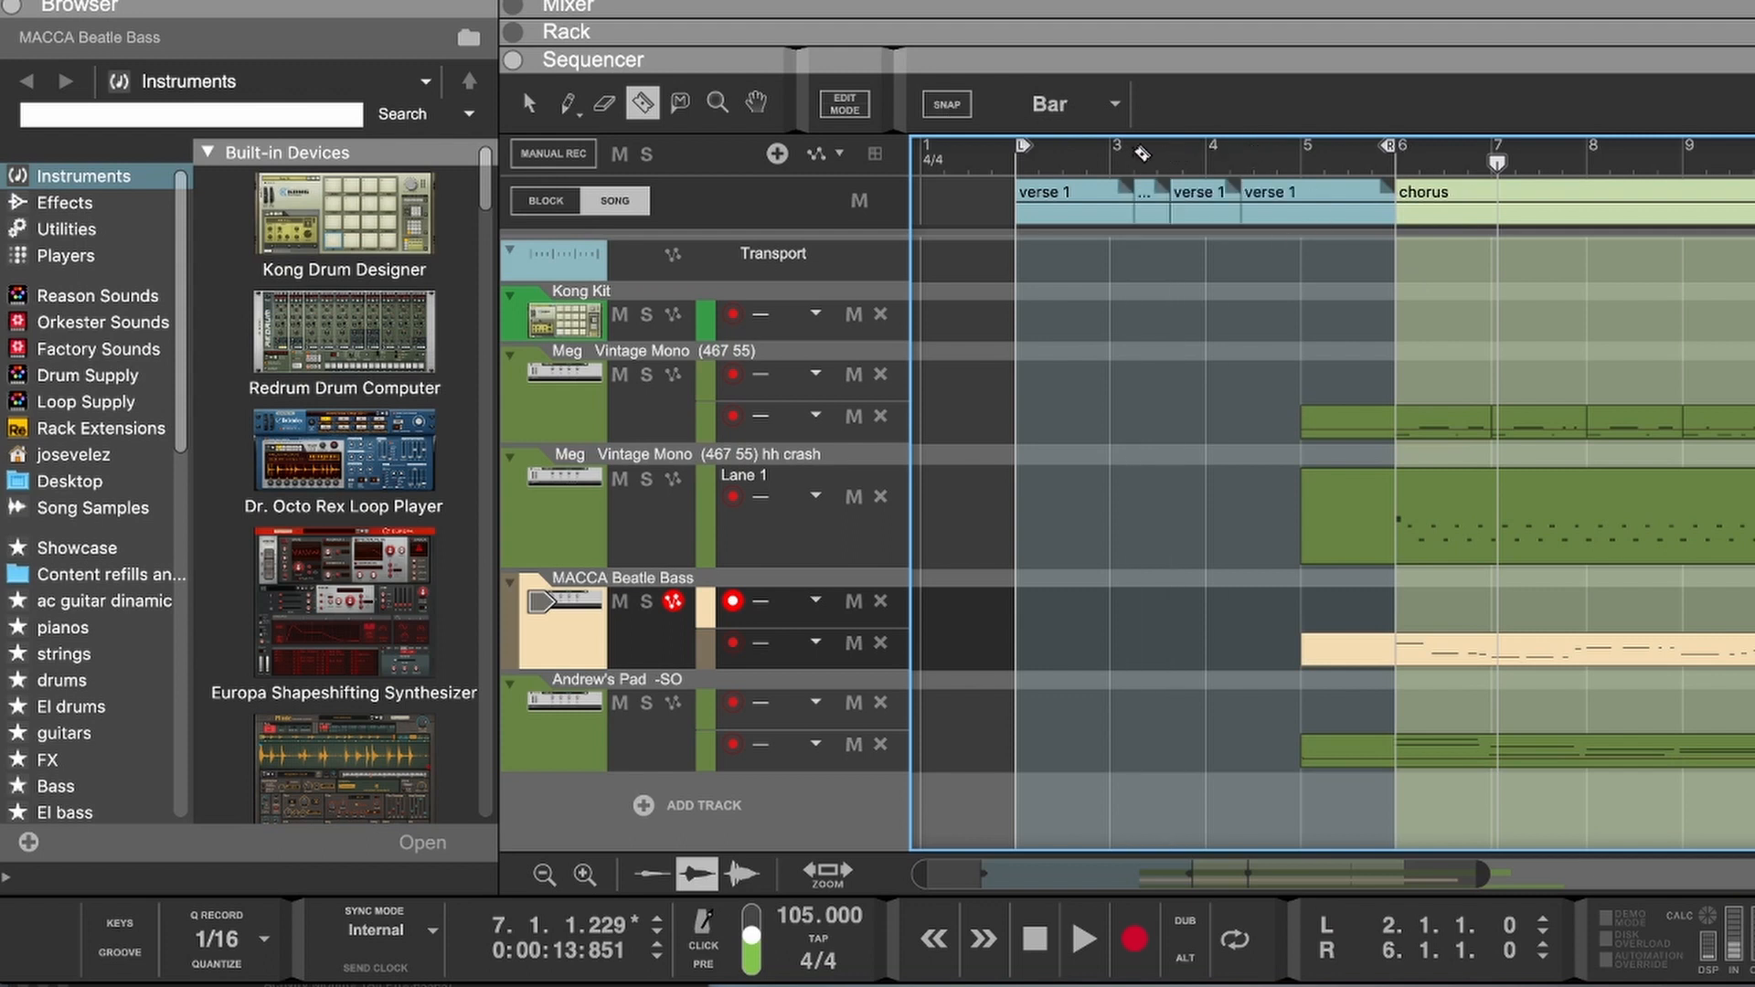
pyautogui.hotkey('ctrl', 'z')
pyautogui.hotkey('ctrl', 'z')
pyautogui.hotkey('ctrl', 'z')
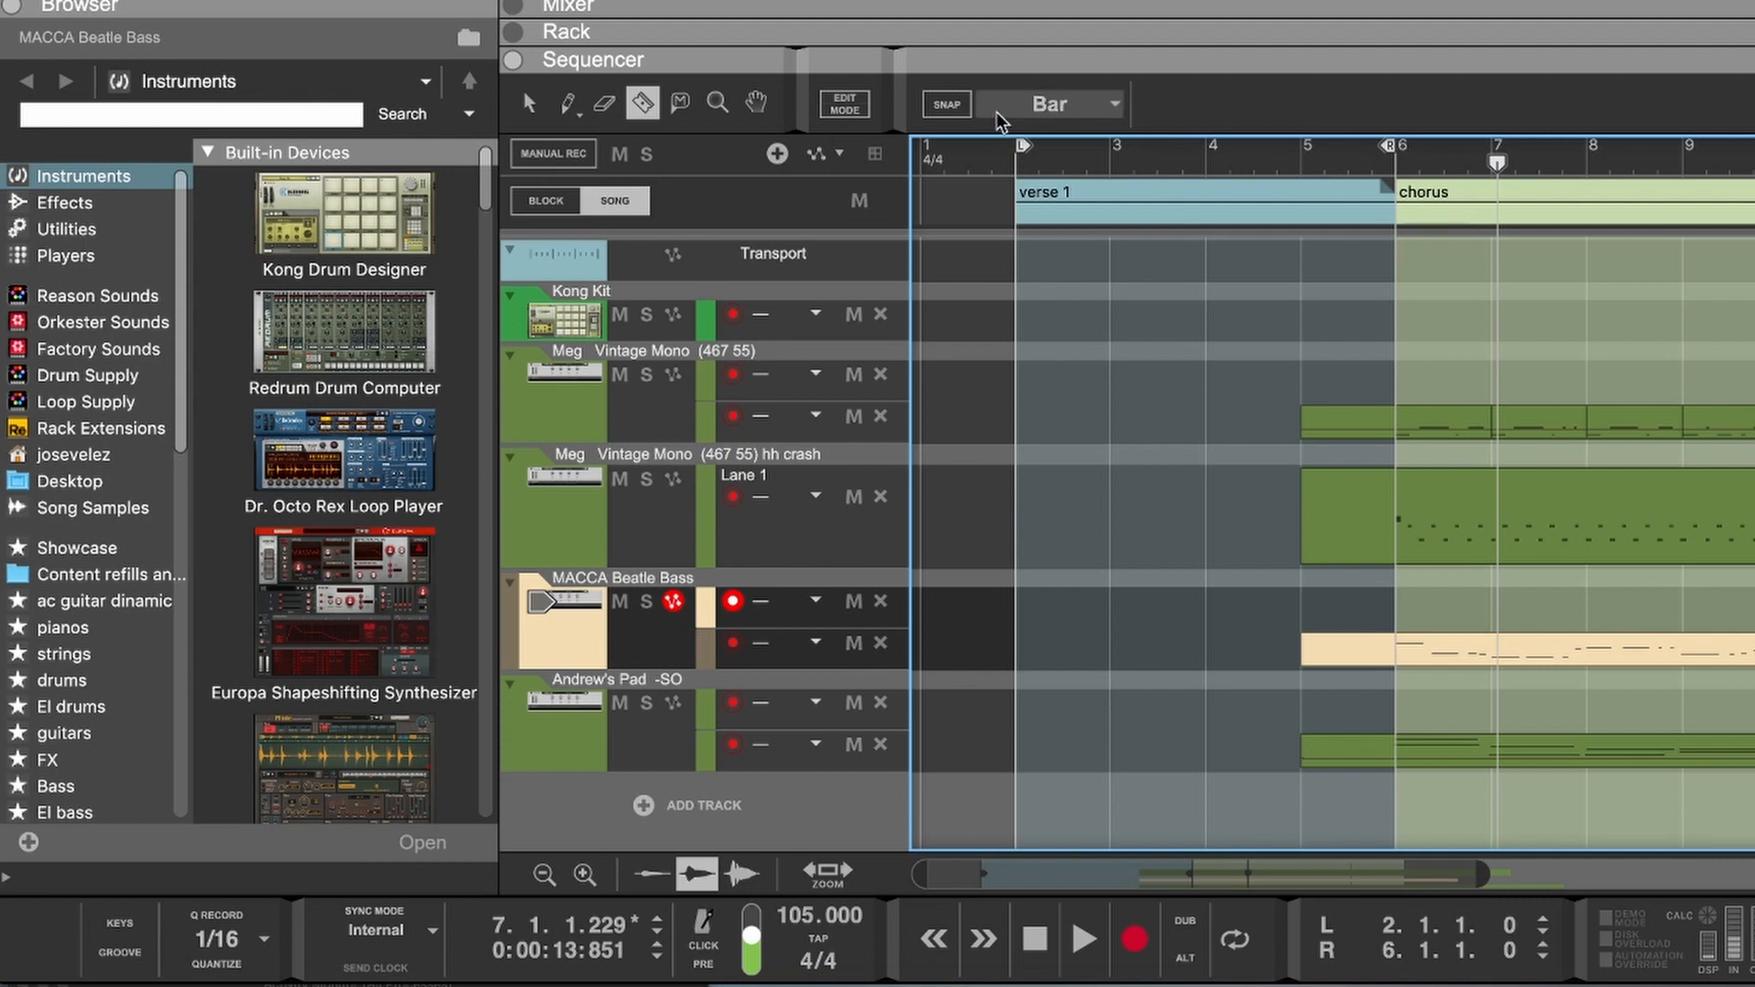
# Step: Set the snap value to 1/16 and cut the verse 1 block and all clips just before bar 6 with the Razor tool
pyautogui.click(947, 105)
pyautogui.click(1005, 105)
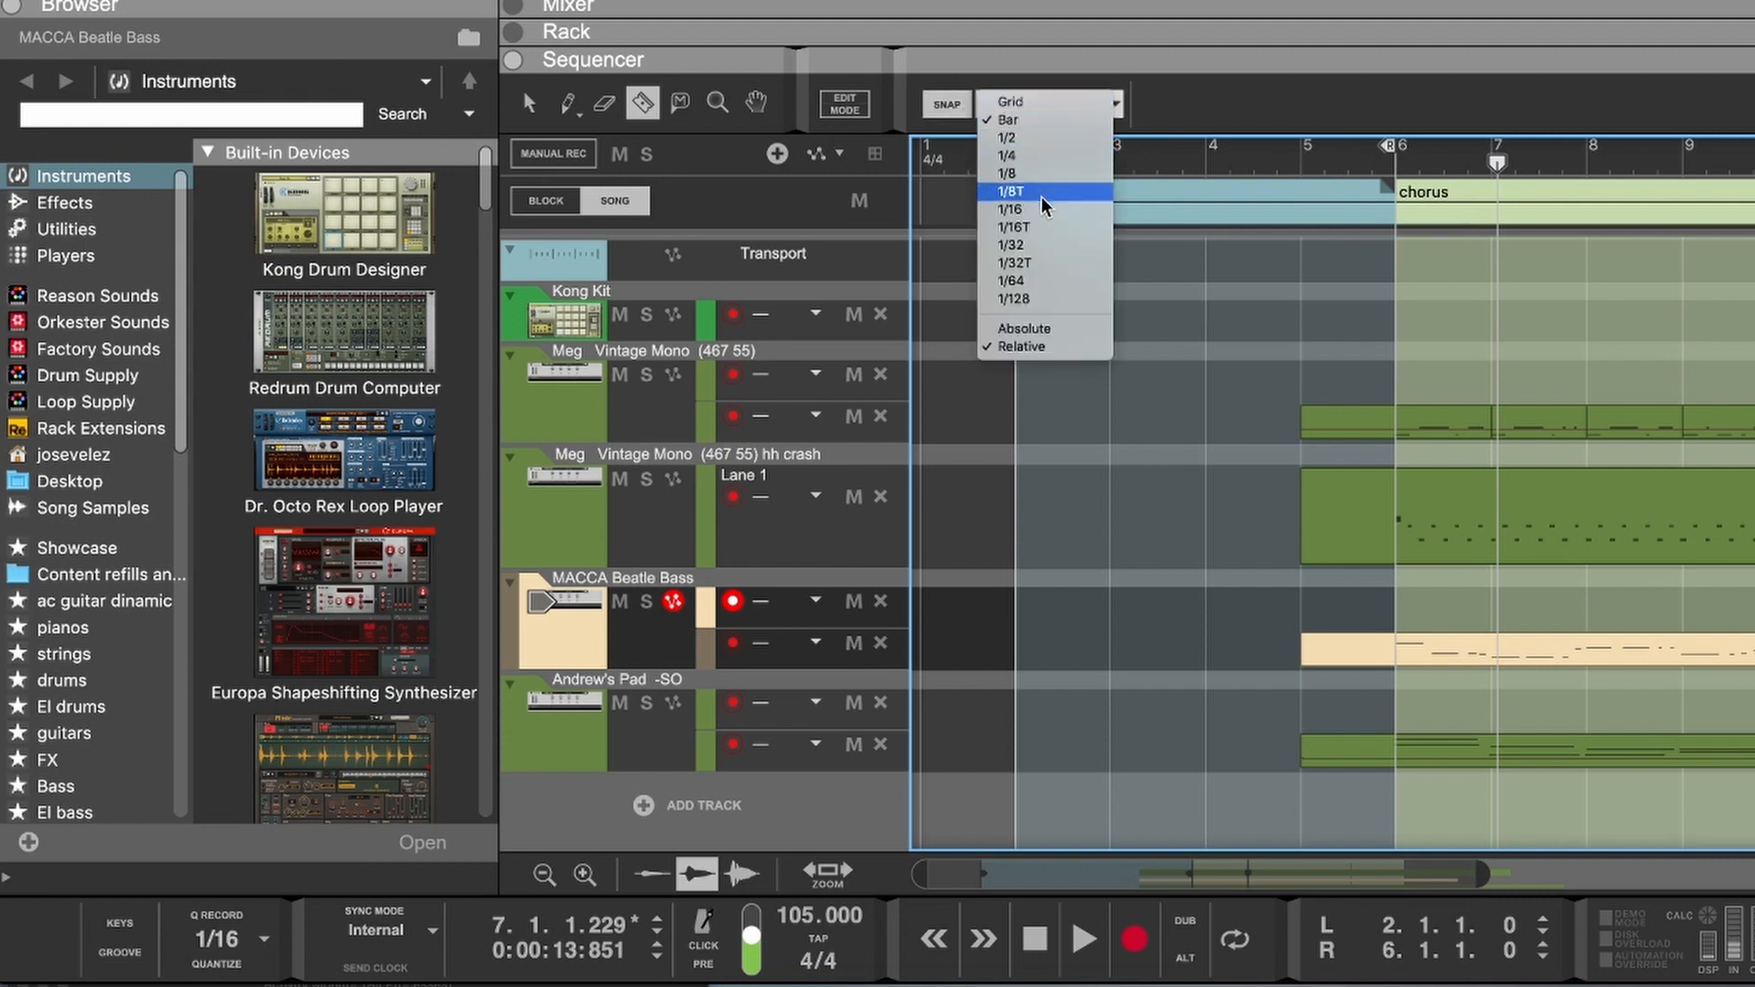
pyautogui.click(1042, 102)
pyautogui.click(1050, 103)
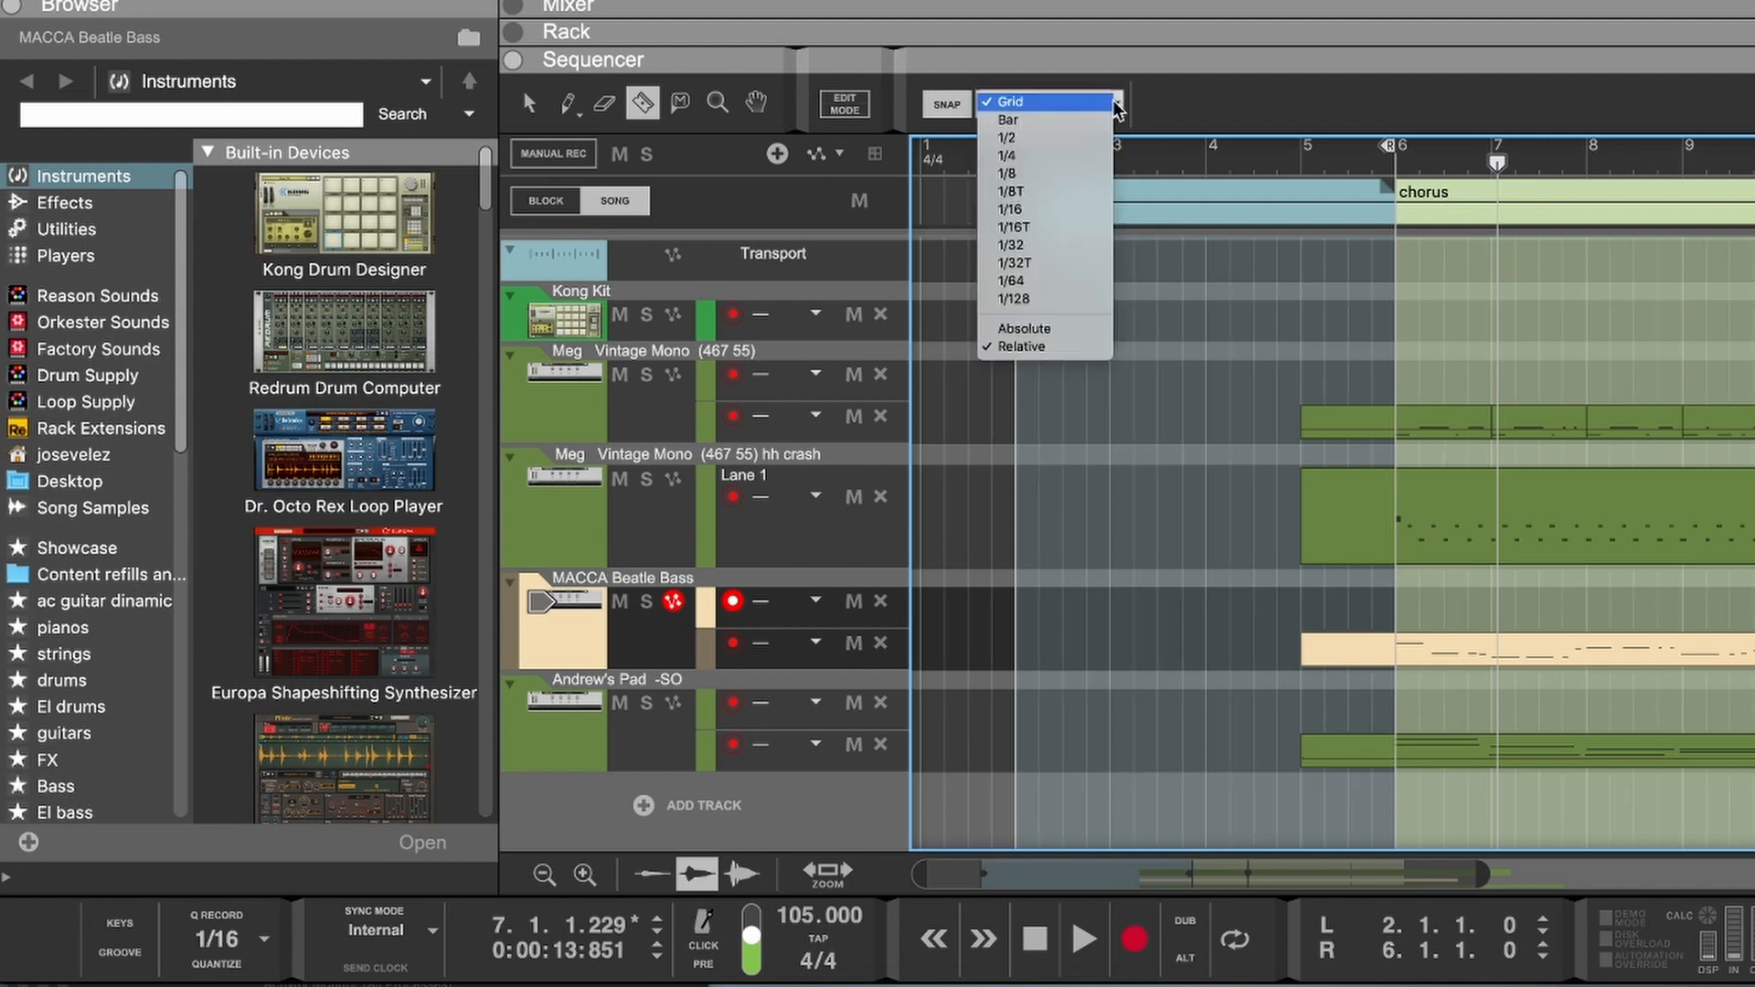
pyautogui.click(1051, 212)
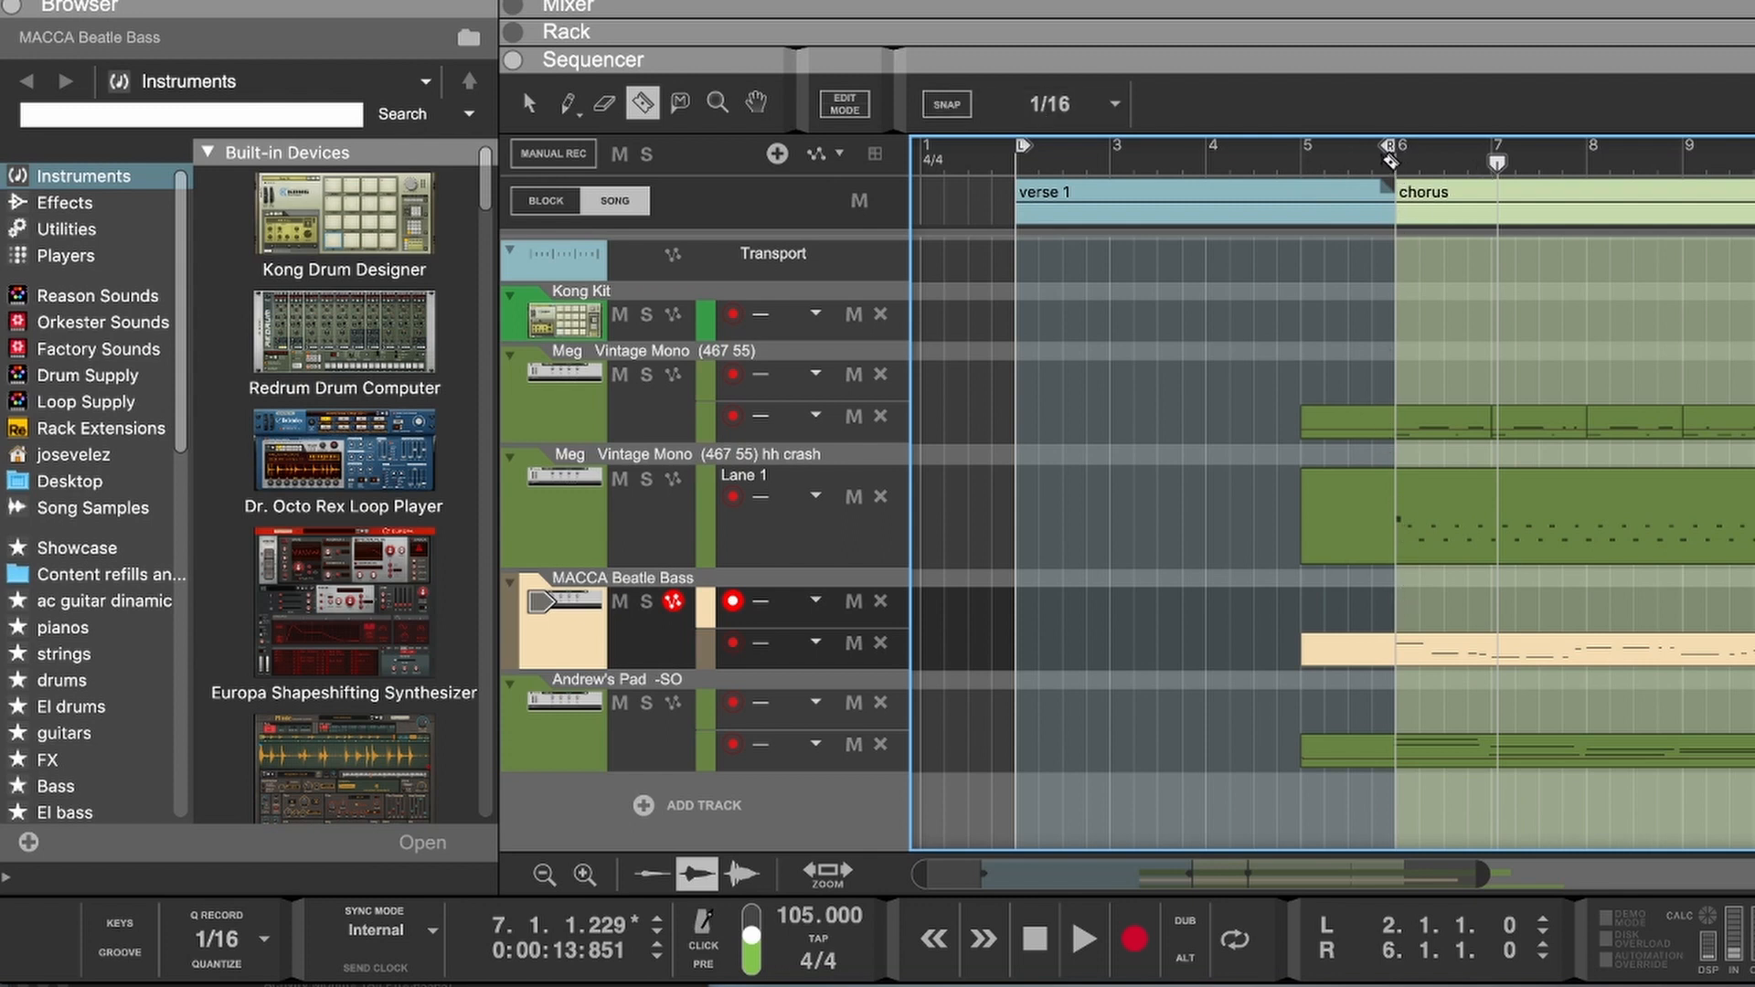
pyautogui.click(1388, 159)
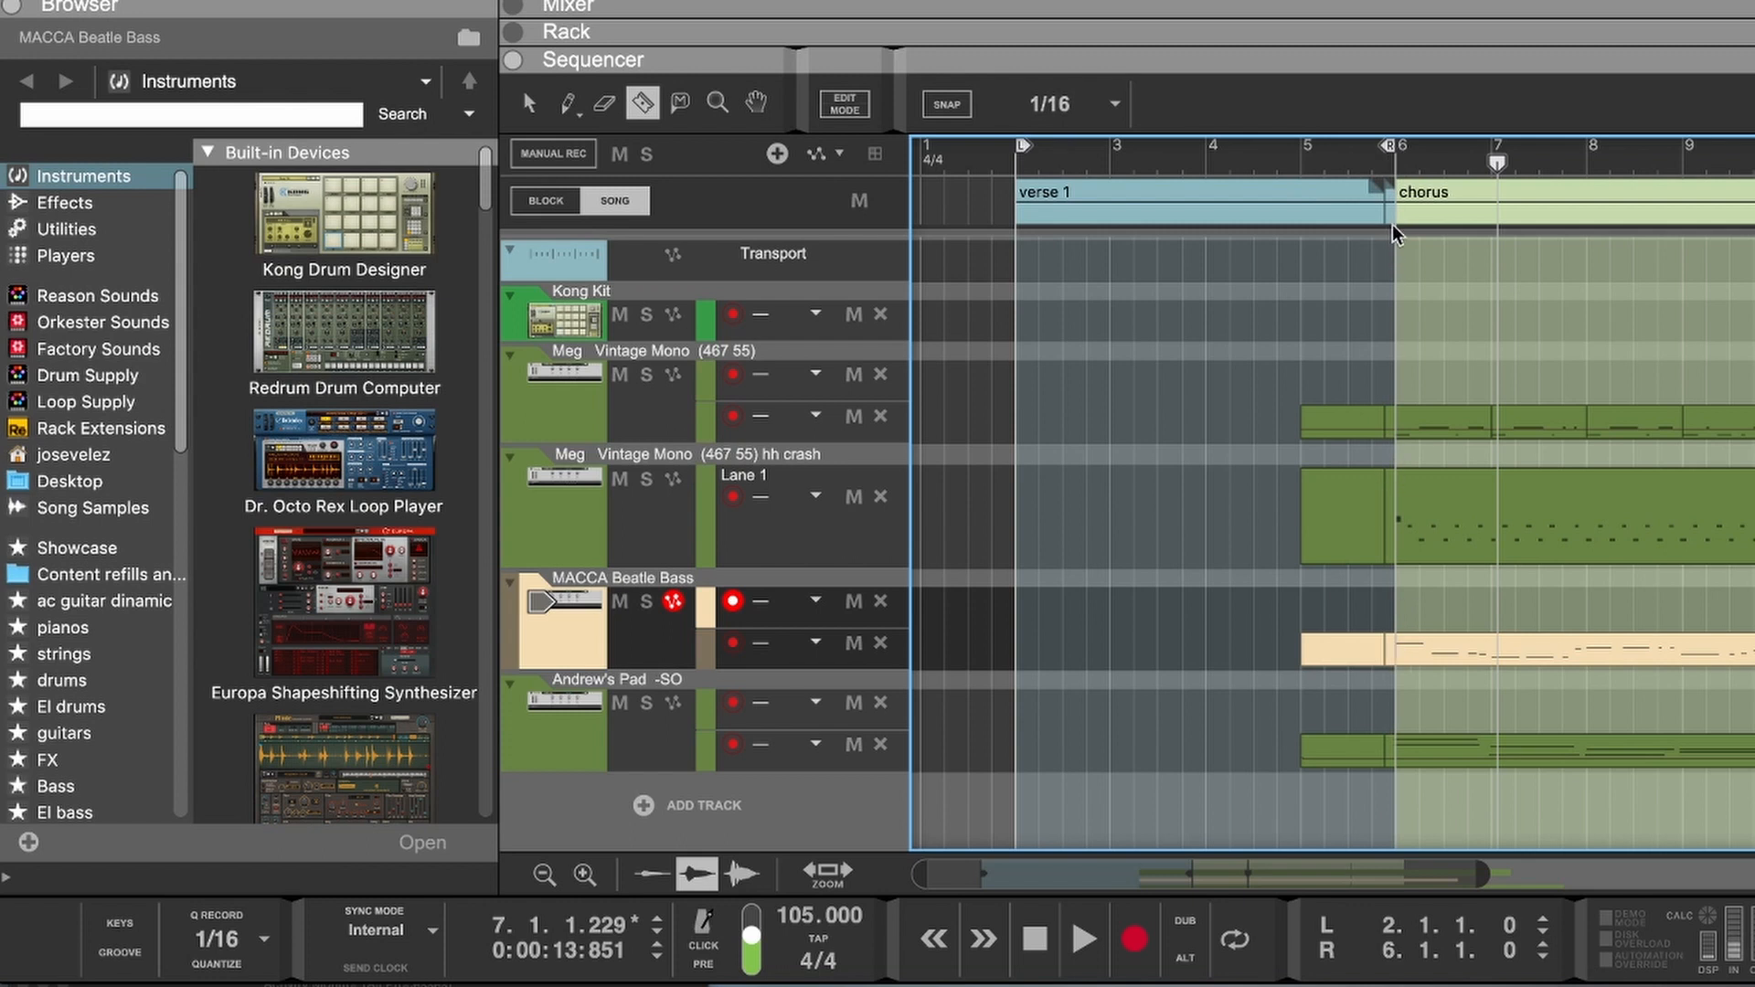
# Step: Undo the last cut just before bar 6, turn snap on and set the snap value to Grid
pyautogui.press('super+z')
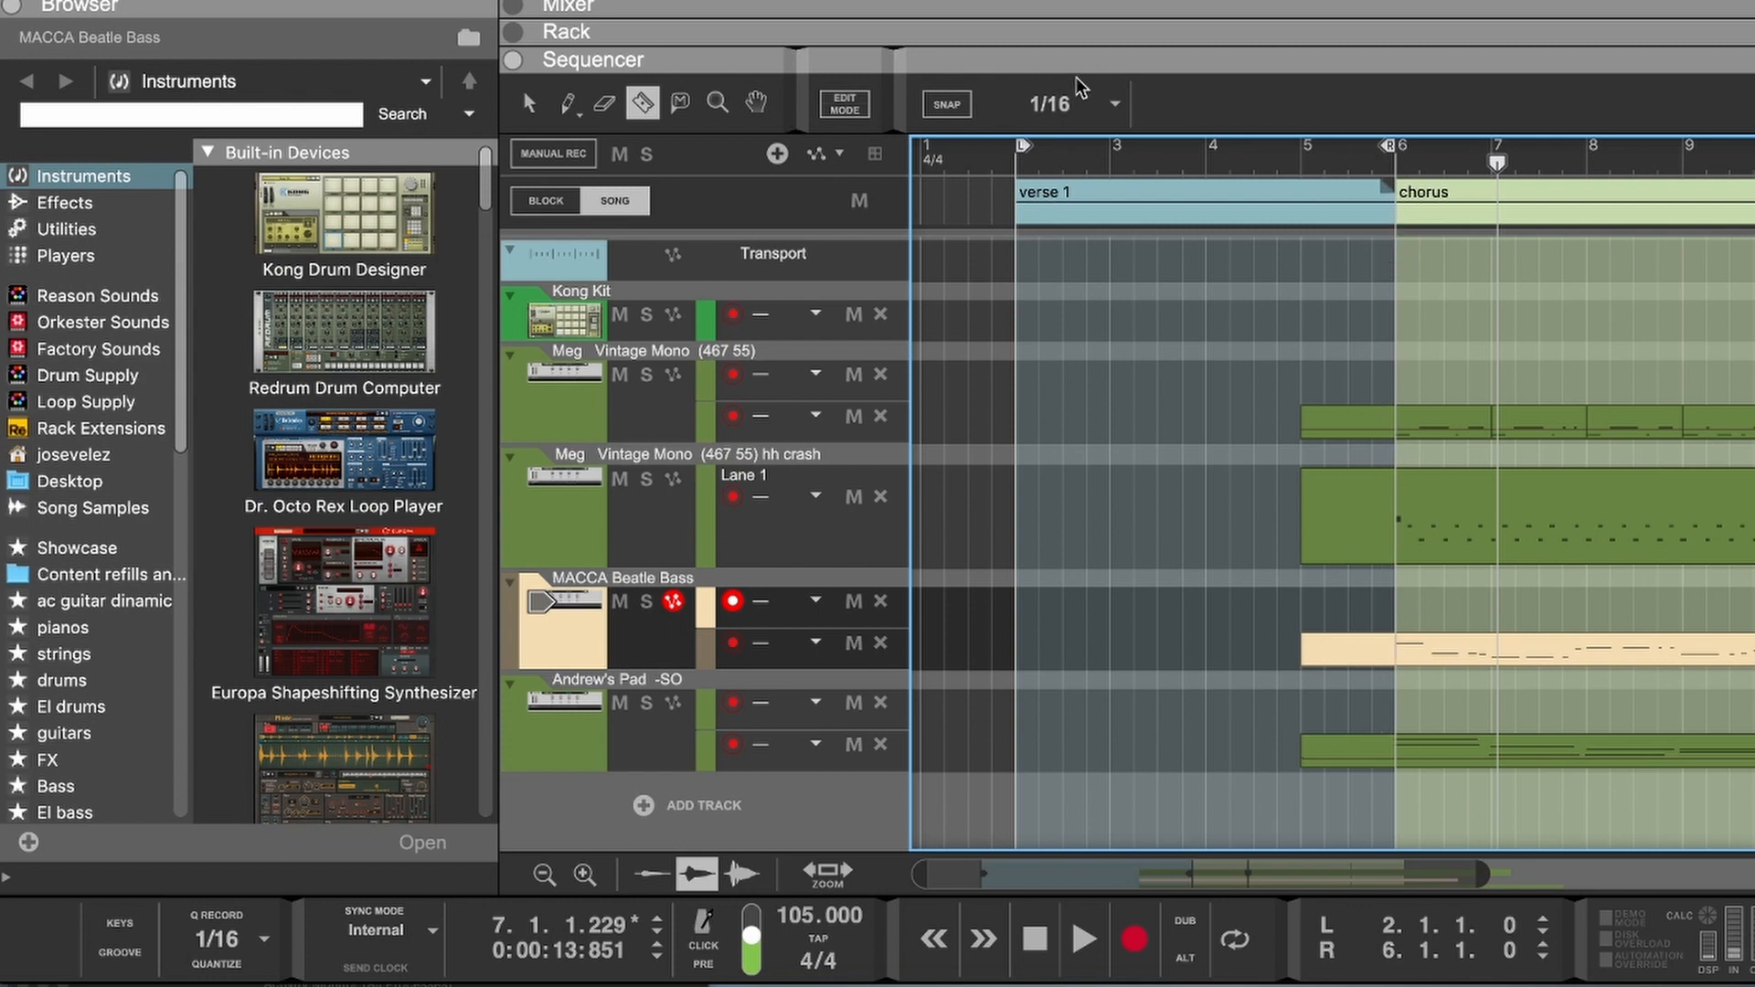
pyautogui.click(932, 103)
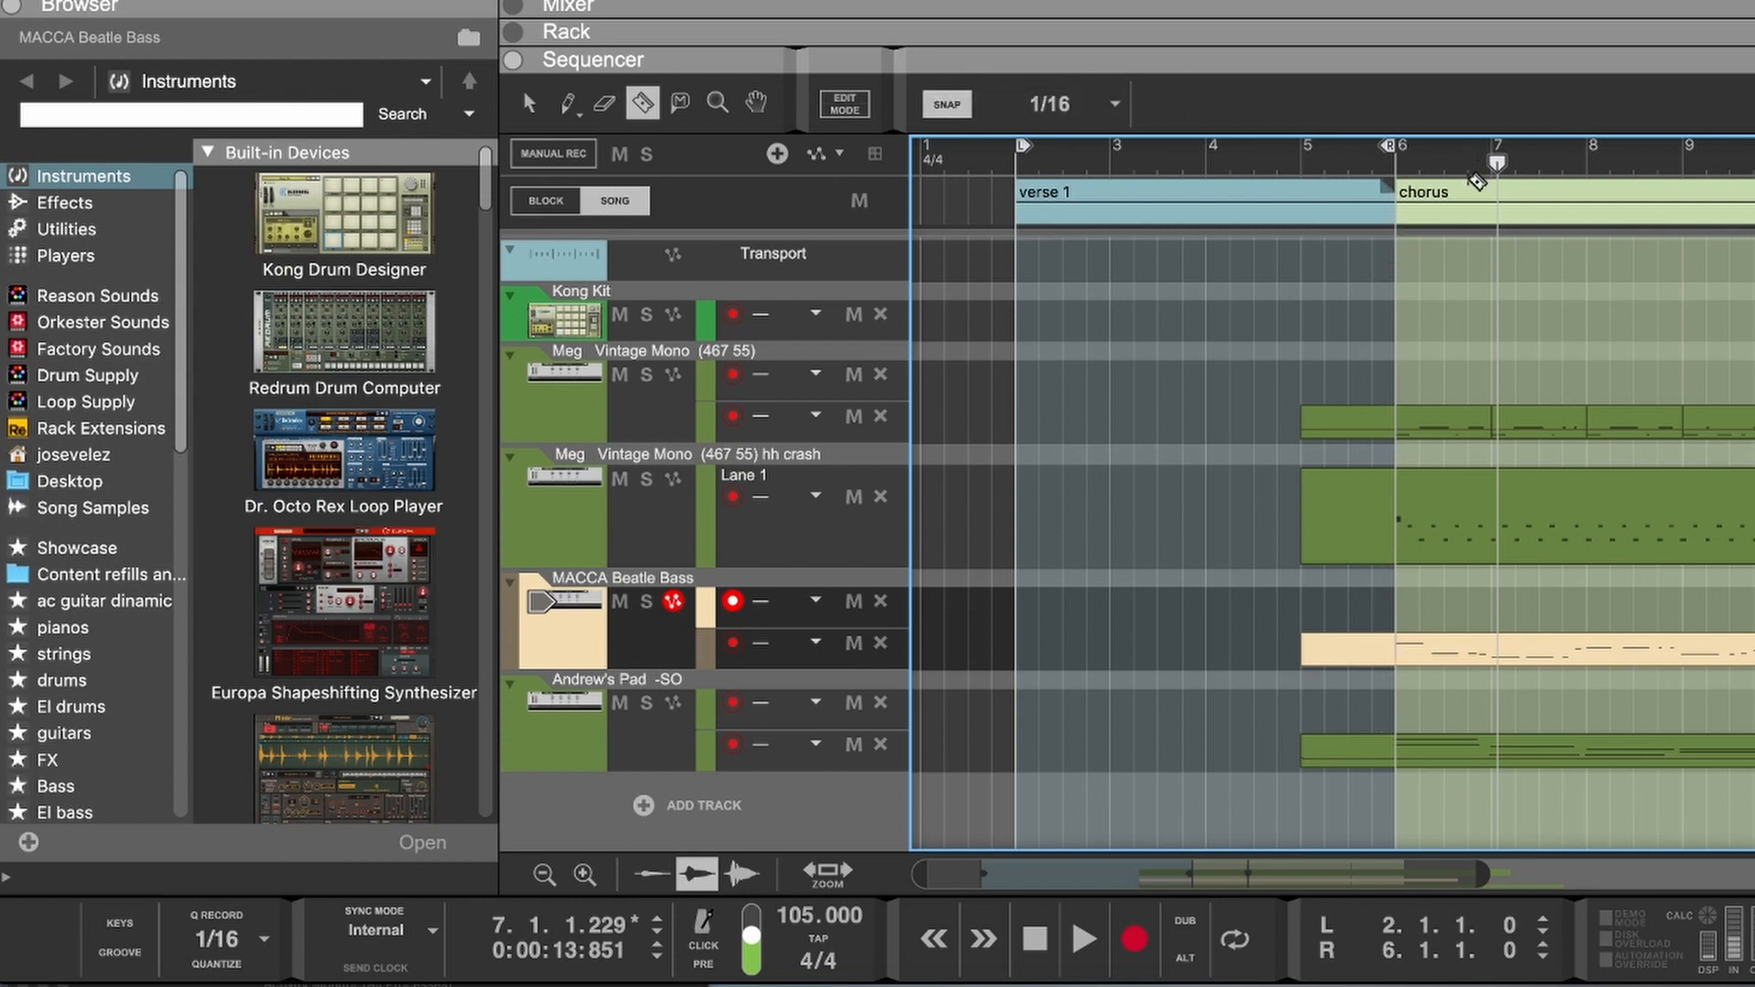
pyautogui.click(1115, 103)
pyautogui.click(1011, 345)
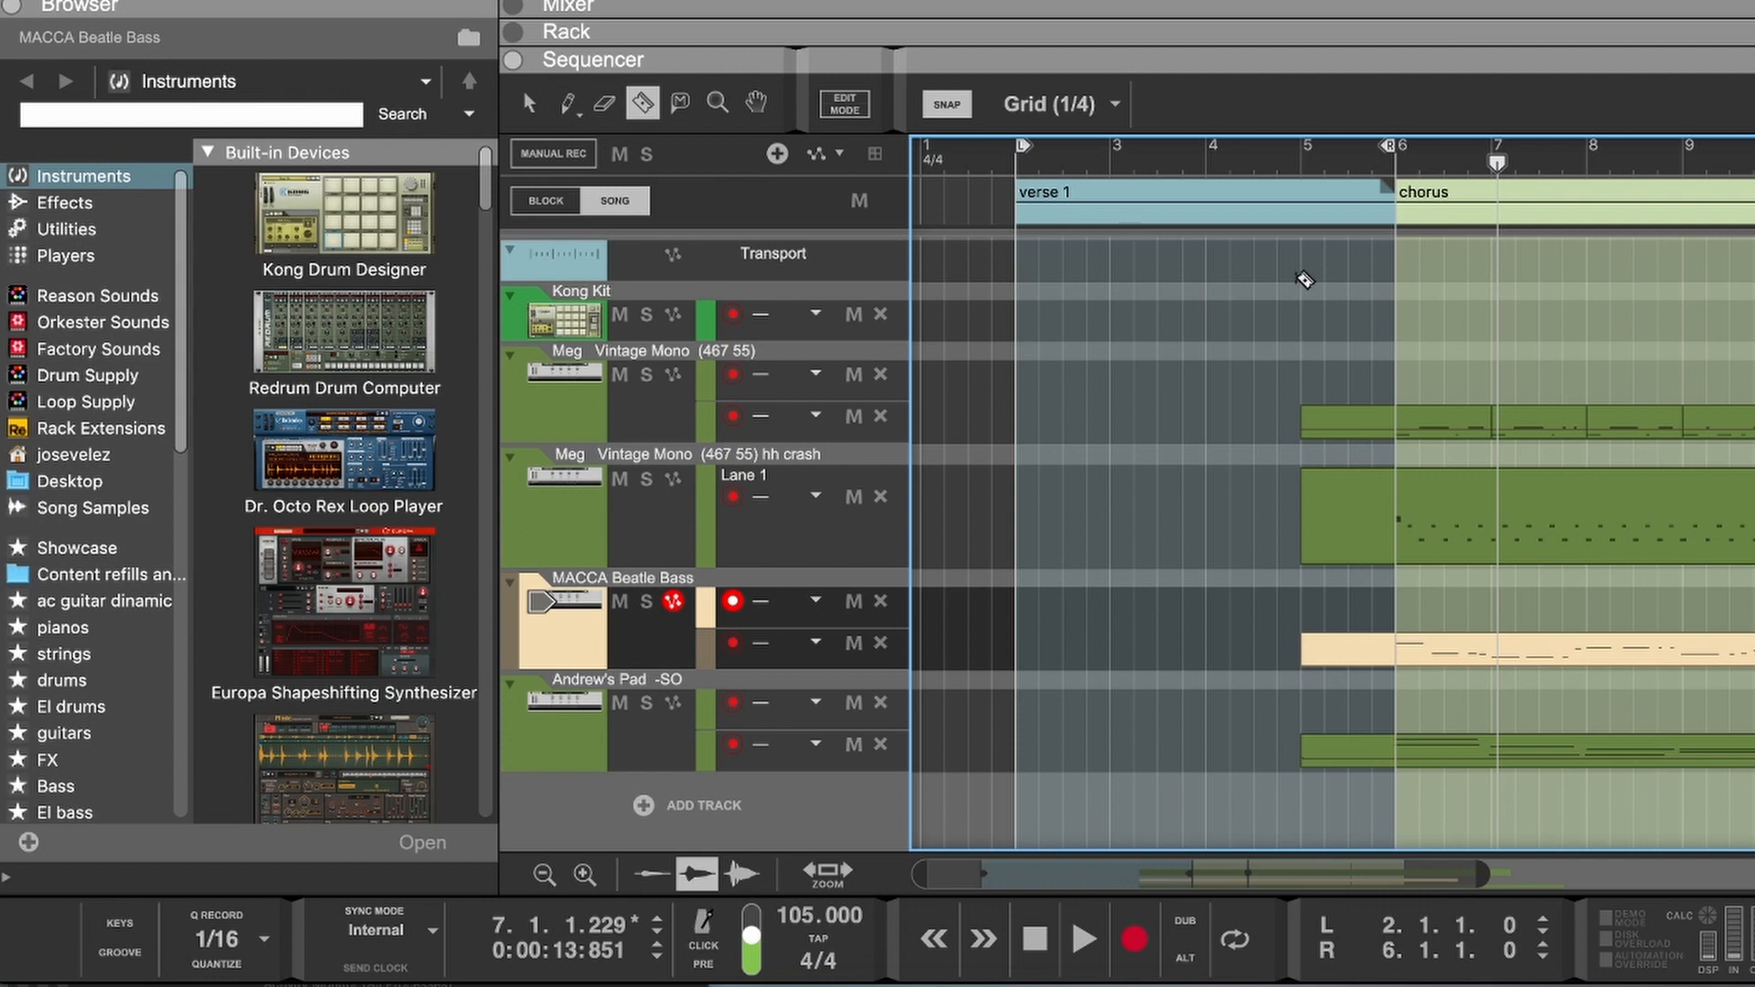
# Step: Select the clip pieces between bars 5 and 6 on all tracks with the Selection tool and delete them
pyautogui.press('q')
pyautogui.moveTo(1280, 352); pyautogui.dragTo(1358, 810)
pyautogui.press('Delete')
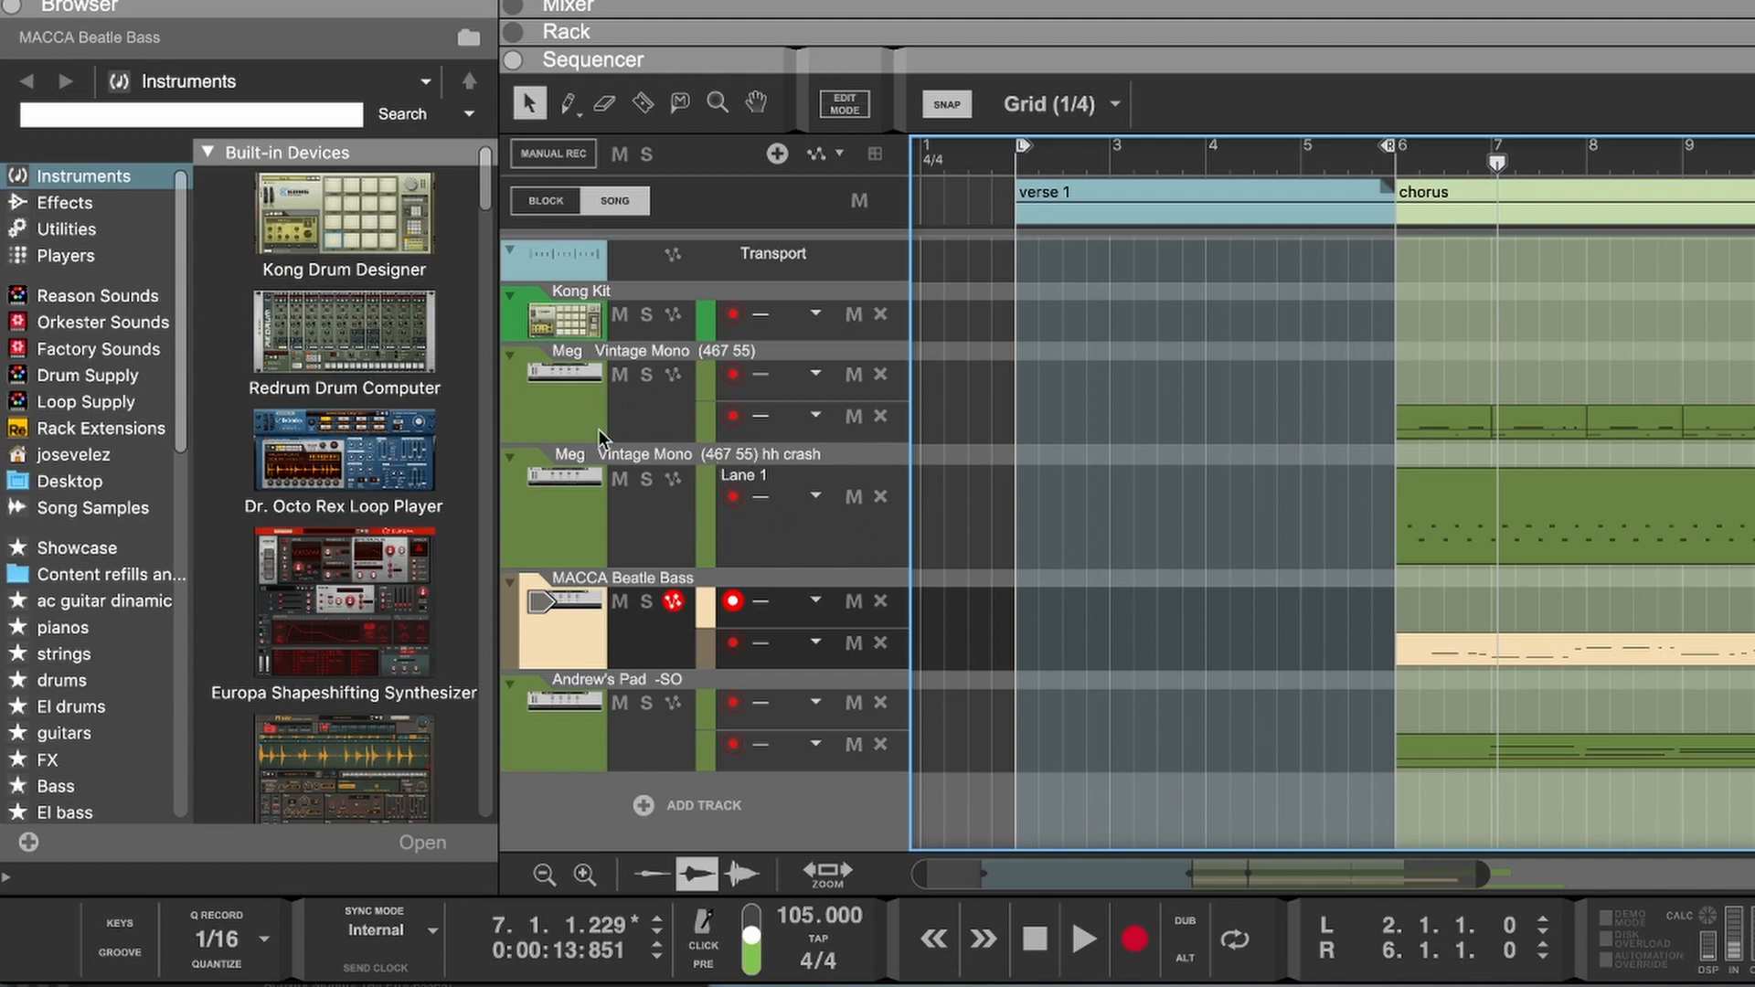
# Step: Solo and play the first Meg Vintage Mono (467 55) track and open its clip at bar 6 for editing
pyautogui.click(563, 423)
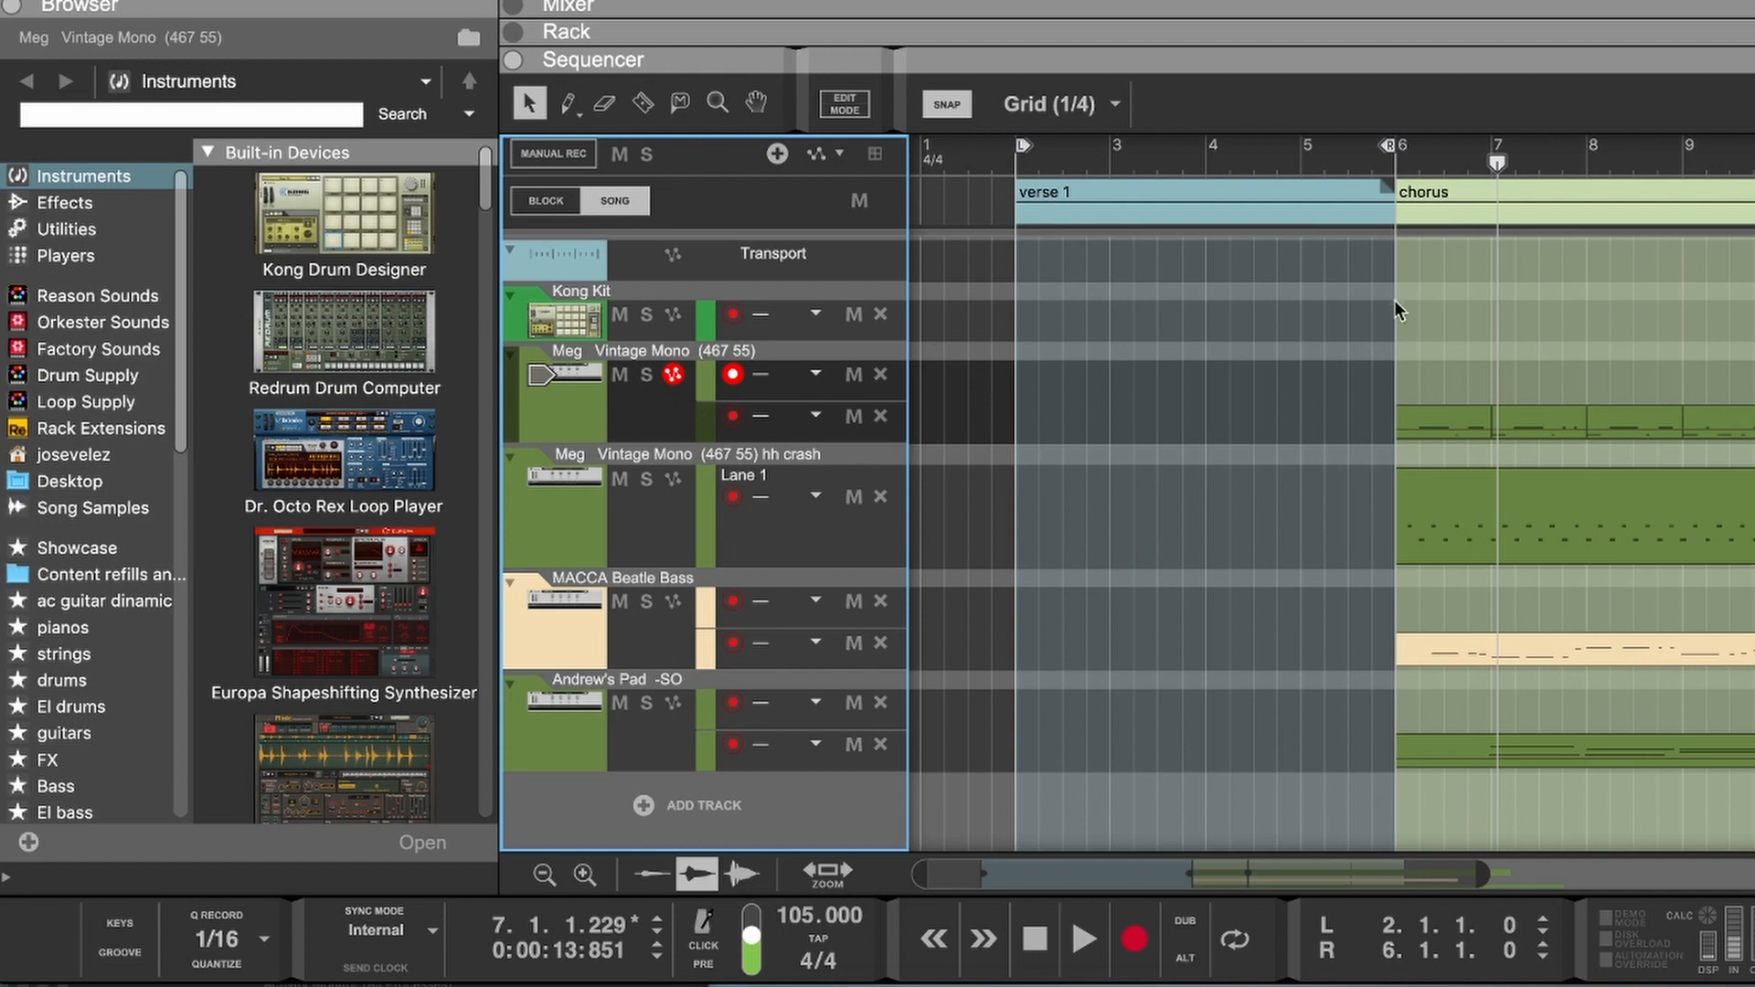
pyautogui.click(646, 375)
pyautogui.click(1389, 163)
pyautogui.press('space')
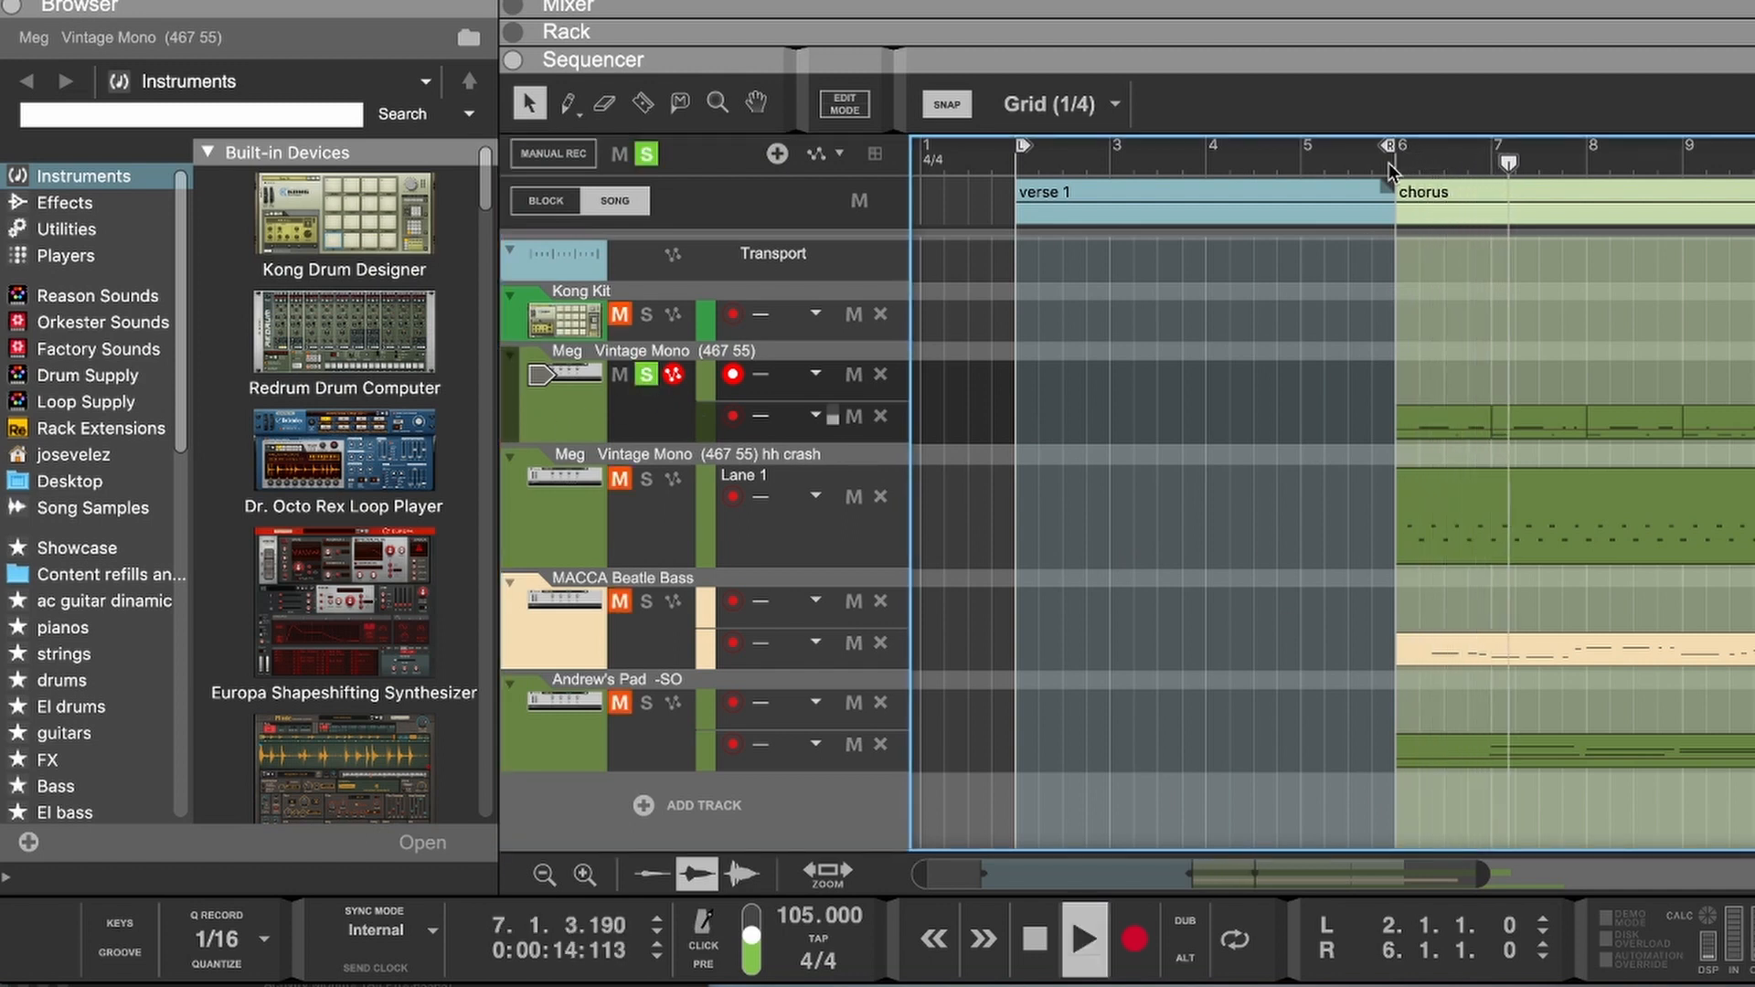
pyautogui.press('space')
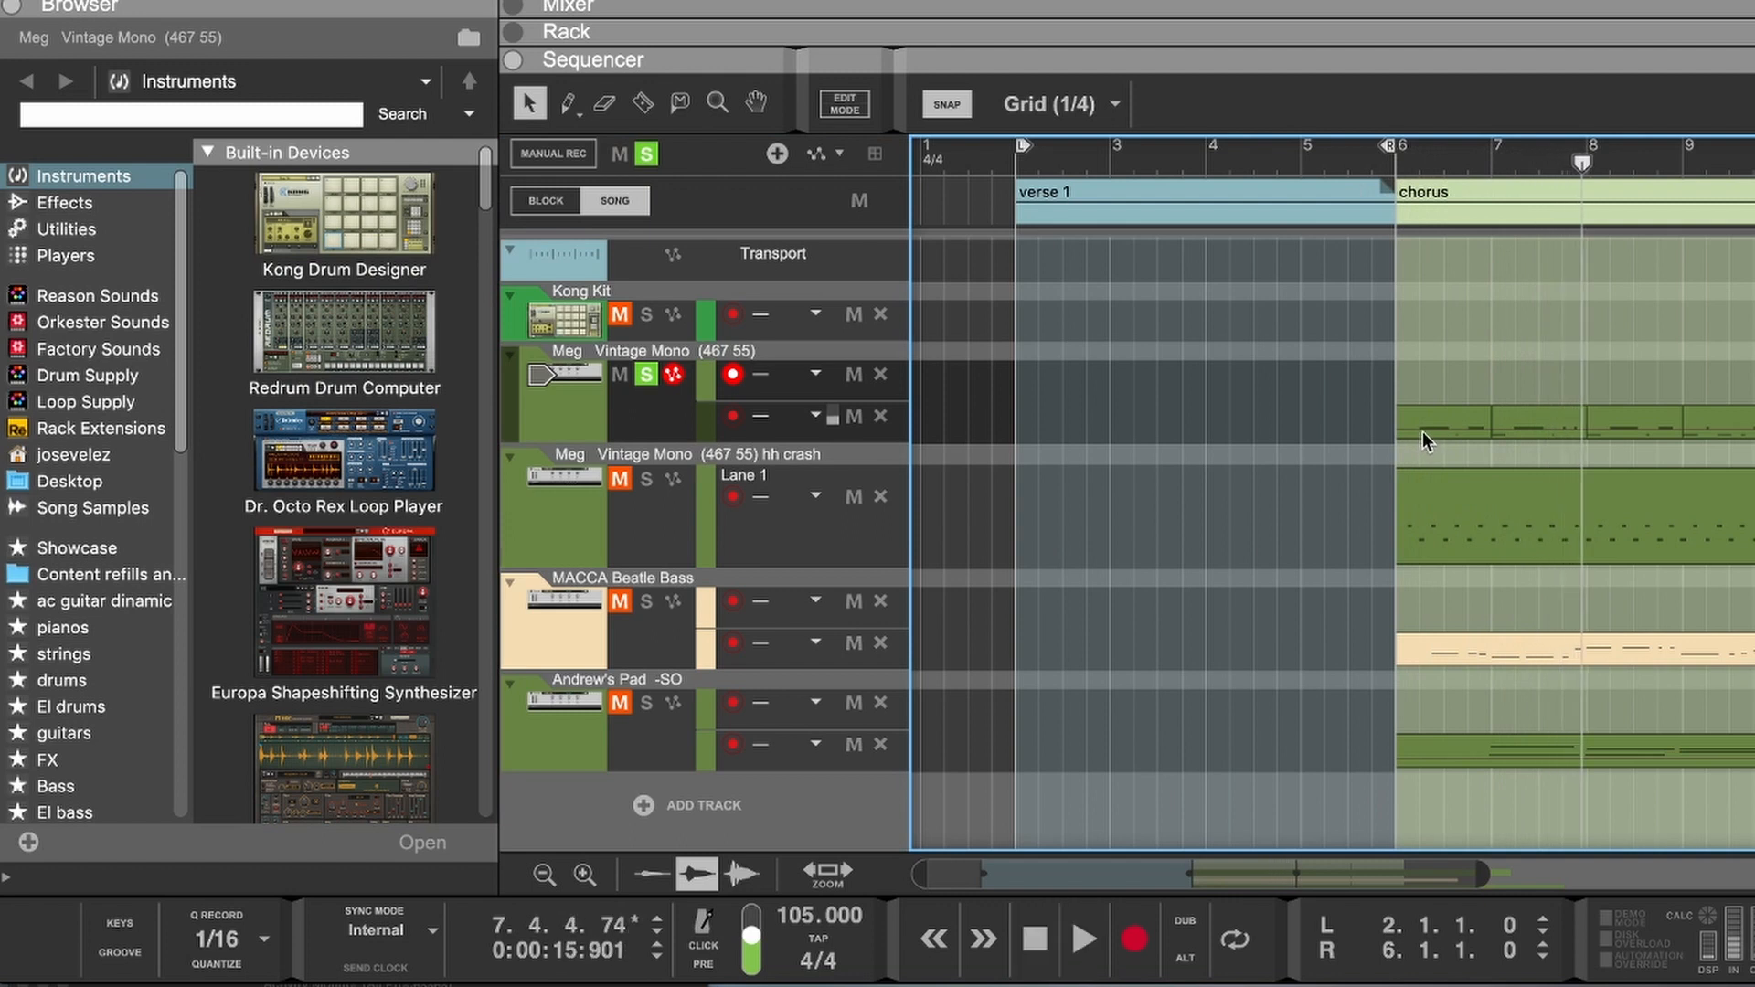
pyautogui.doubleClick(1423, 431)
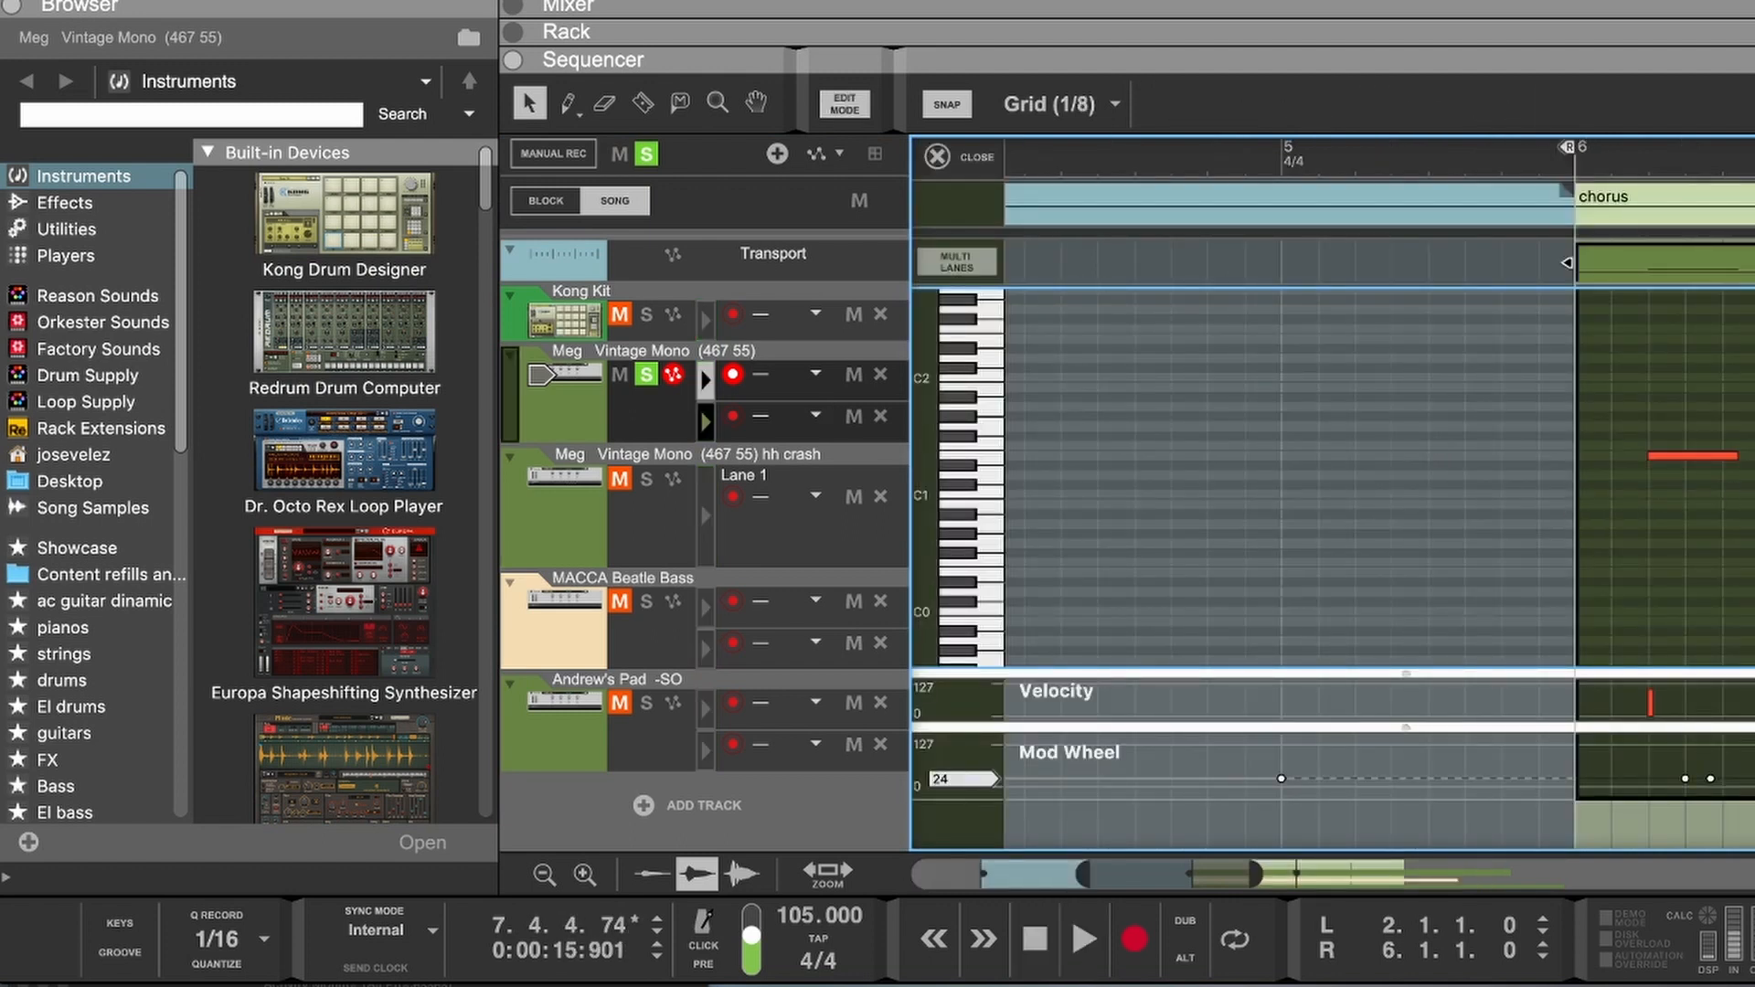
# Step: Try pasting a copy of the C1 note from 6.3.2.221 at the start of bar 6, and undo it
pyautogui.click(1754, 494)
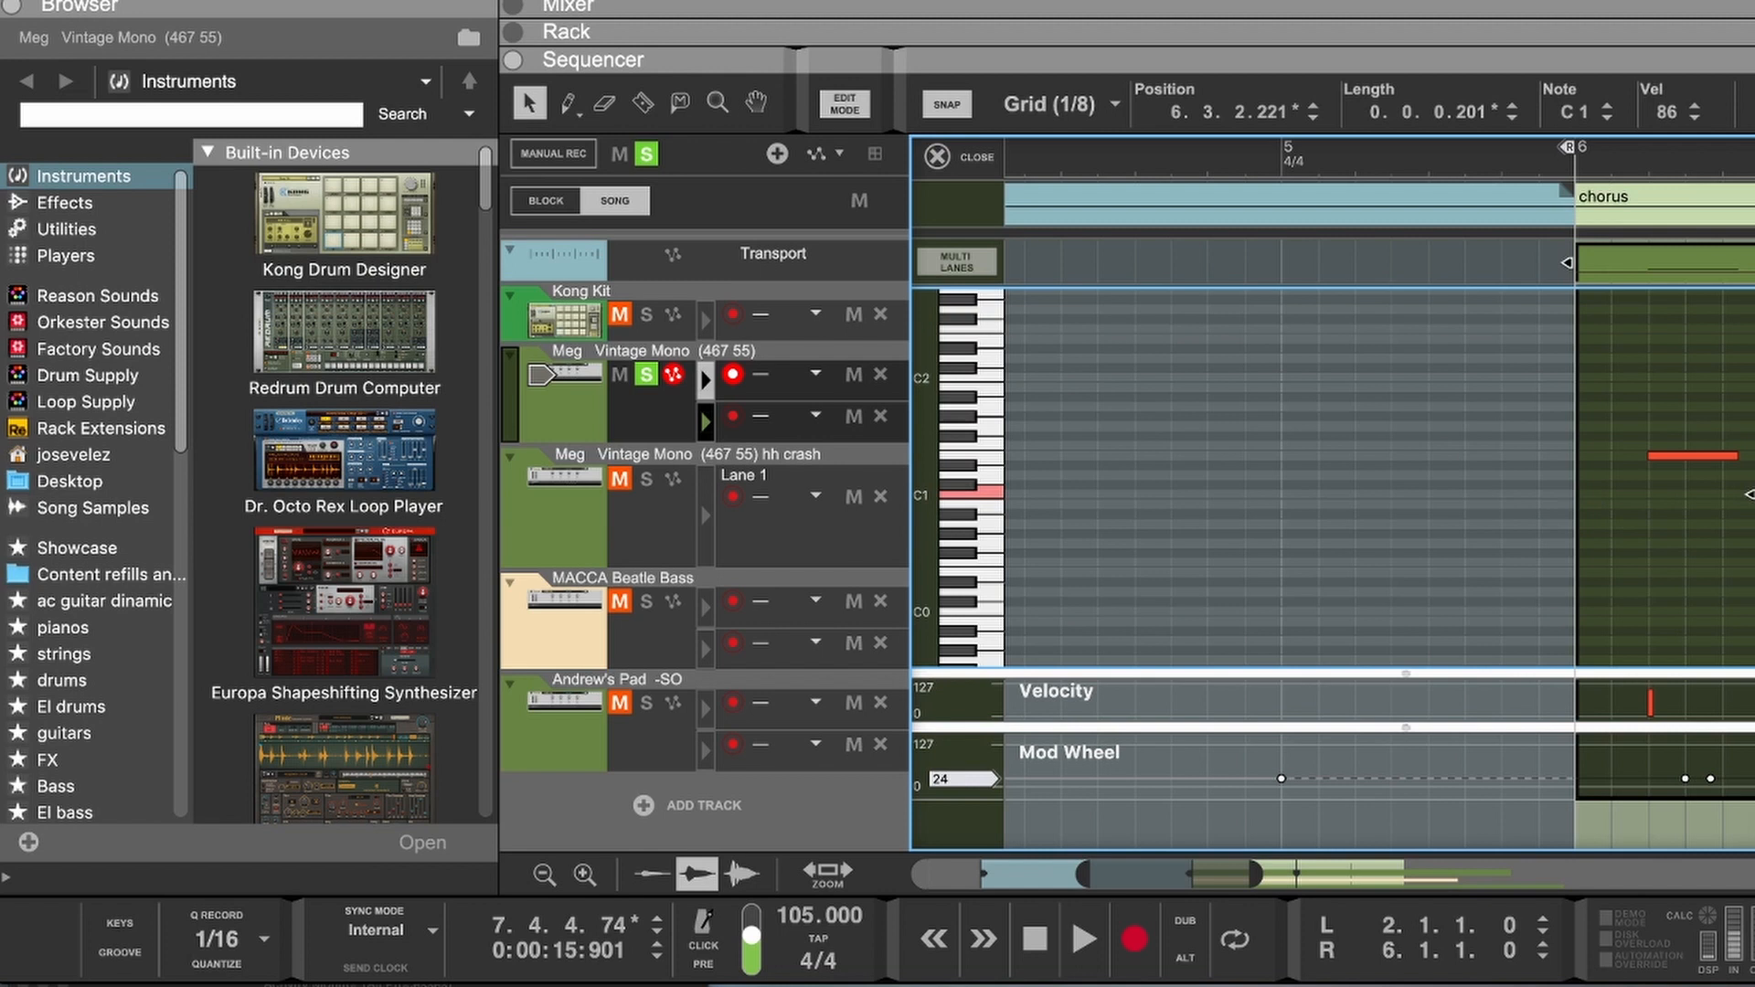
pyautogui.hotkey('shift', 'Return')
pyautogui.click(1578, 162)
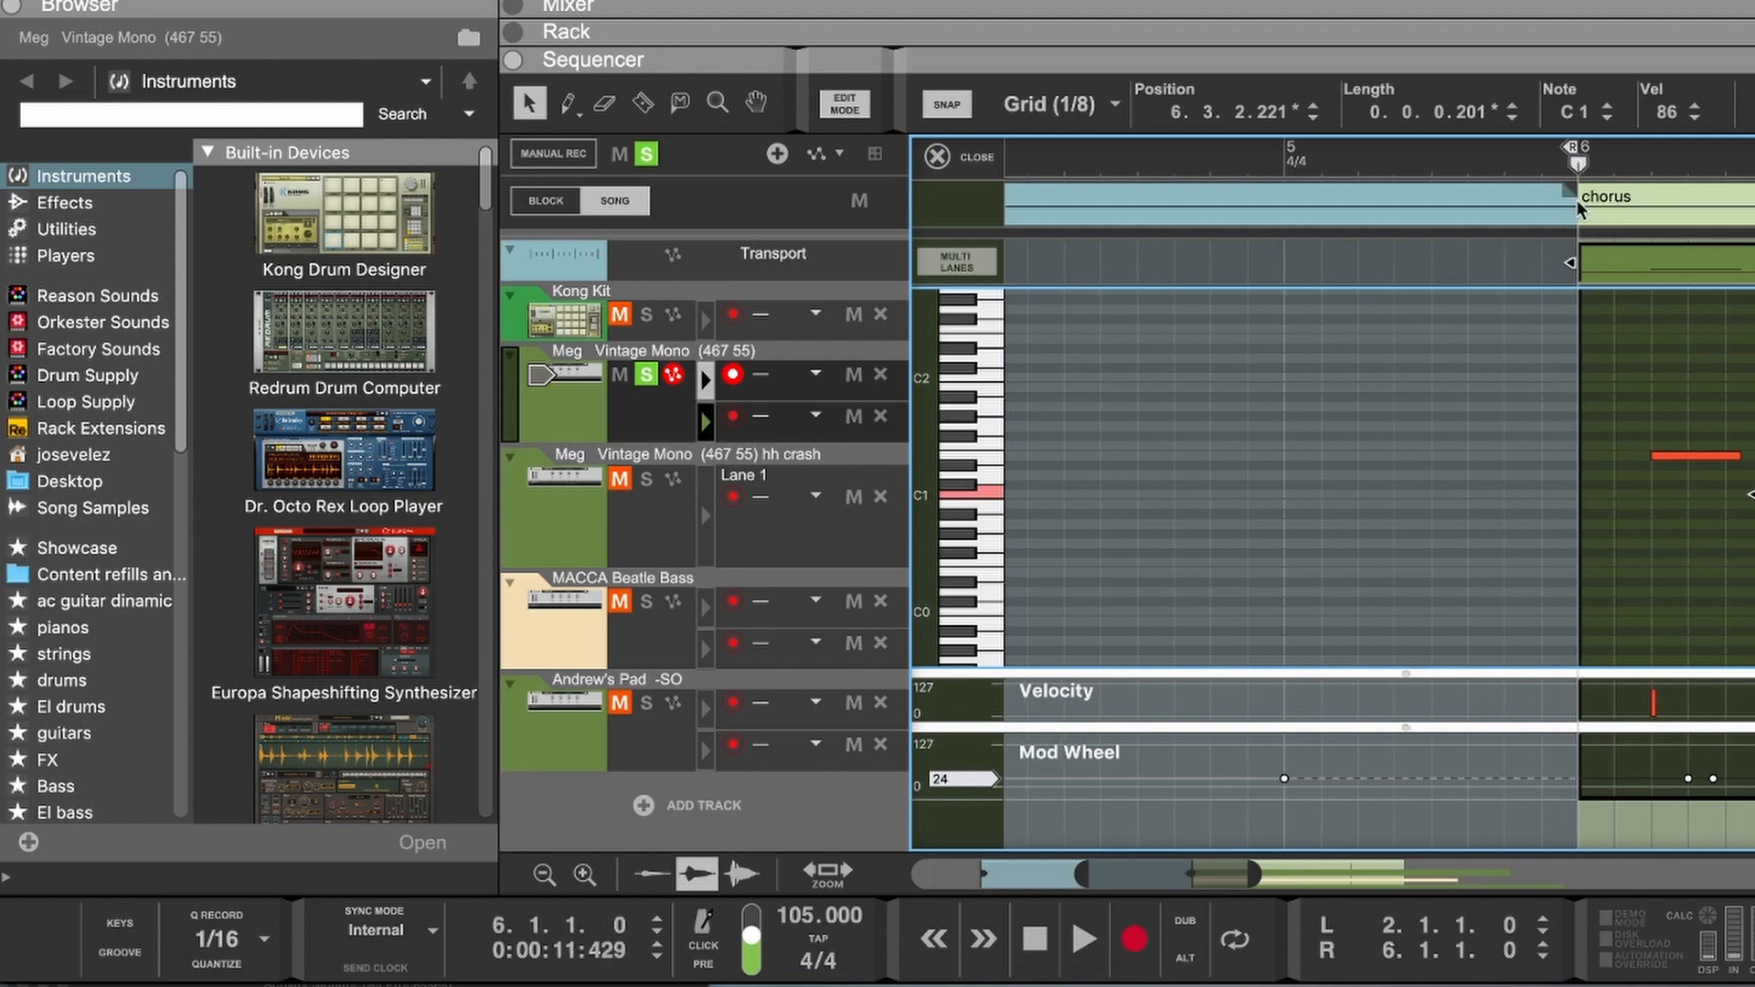
pyautogui.rightClick(1584, 491)
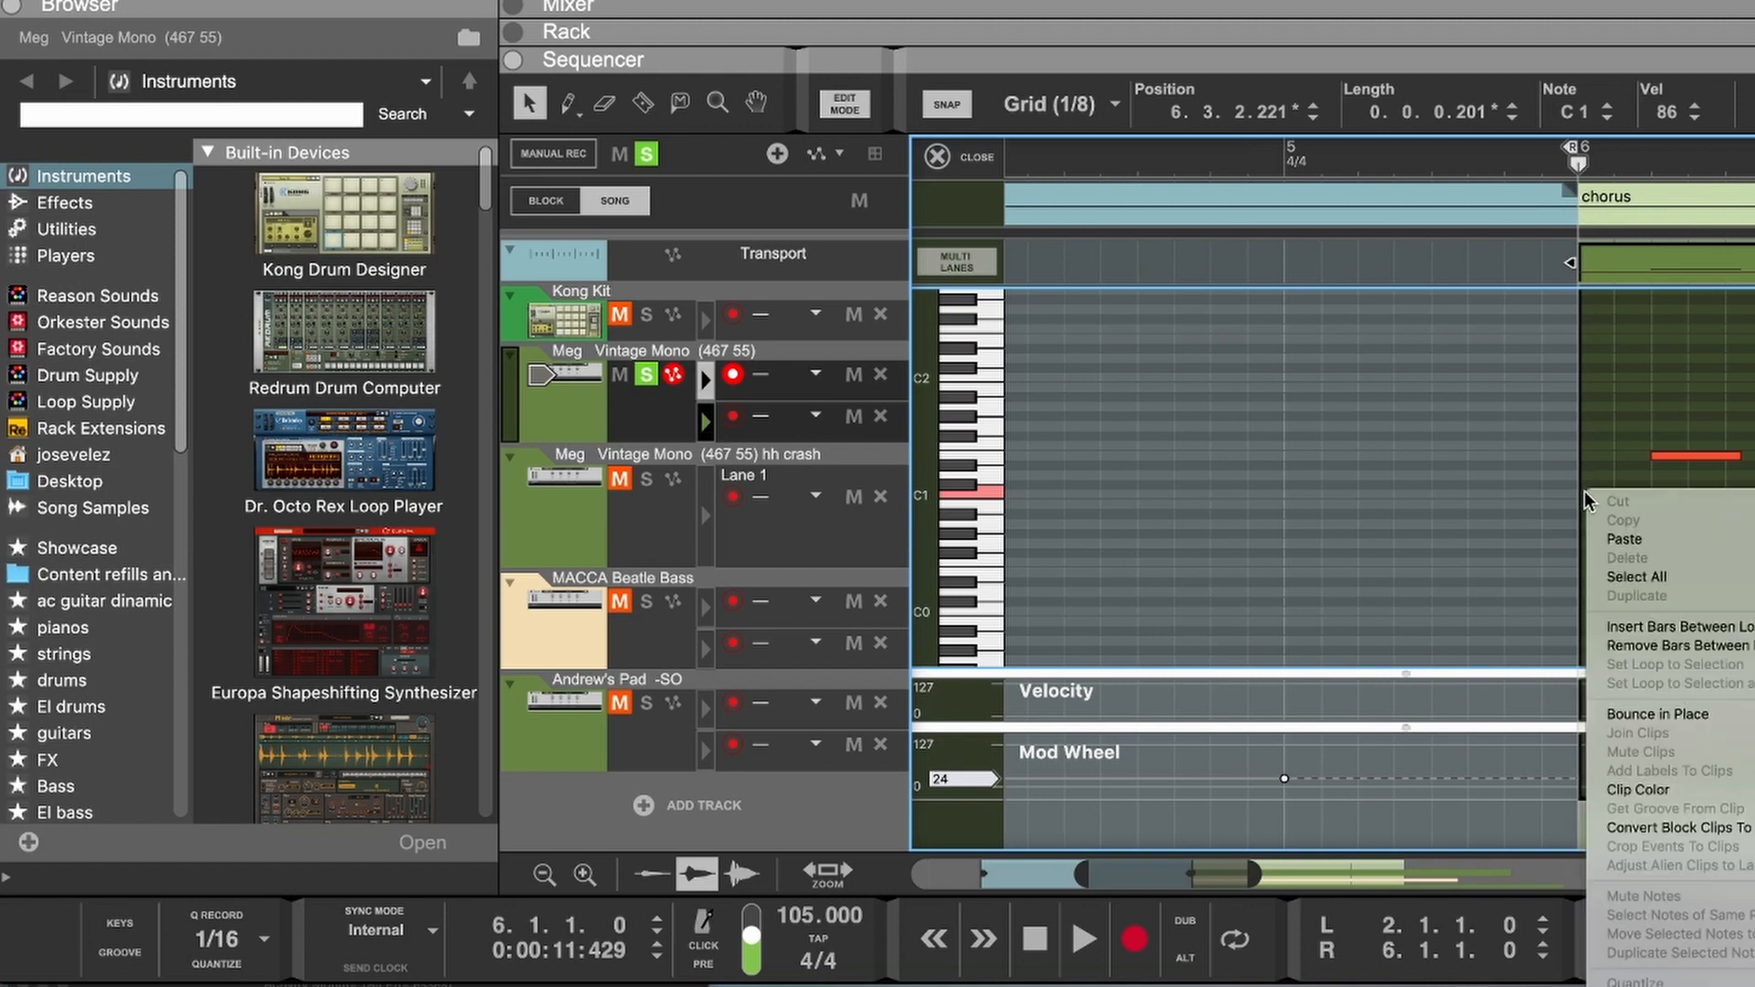
pyautogui.click(1628, 541)
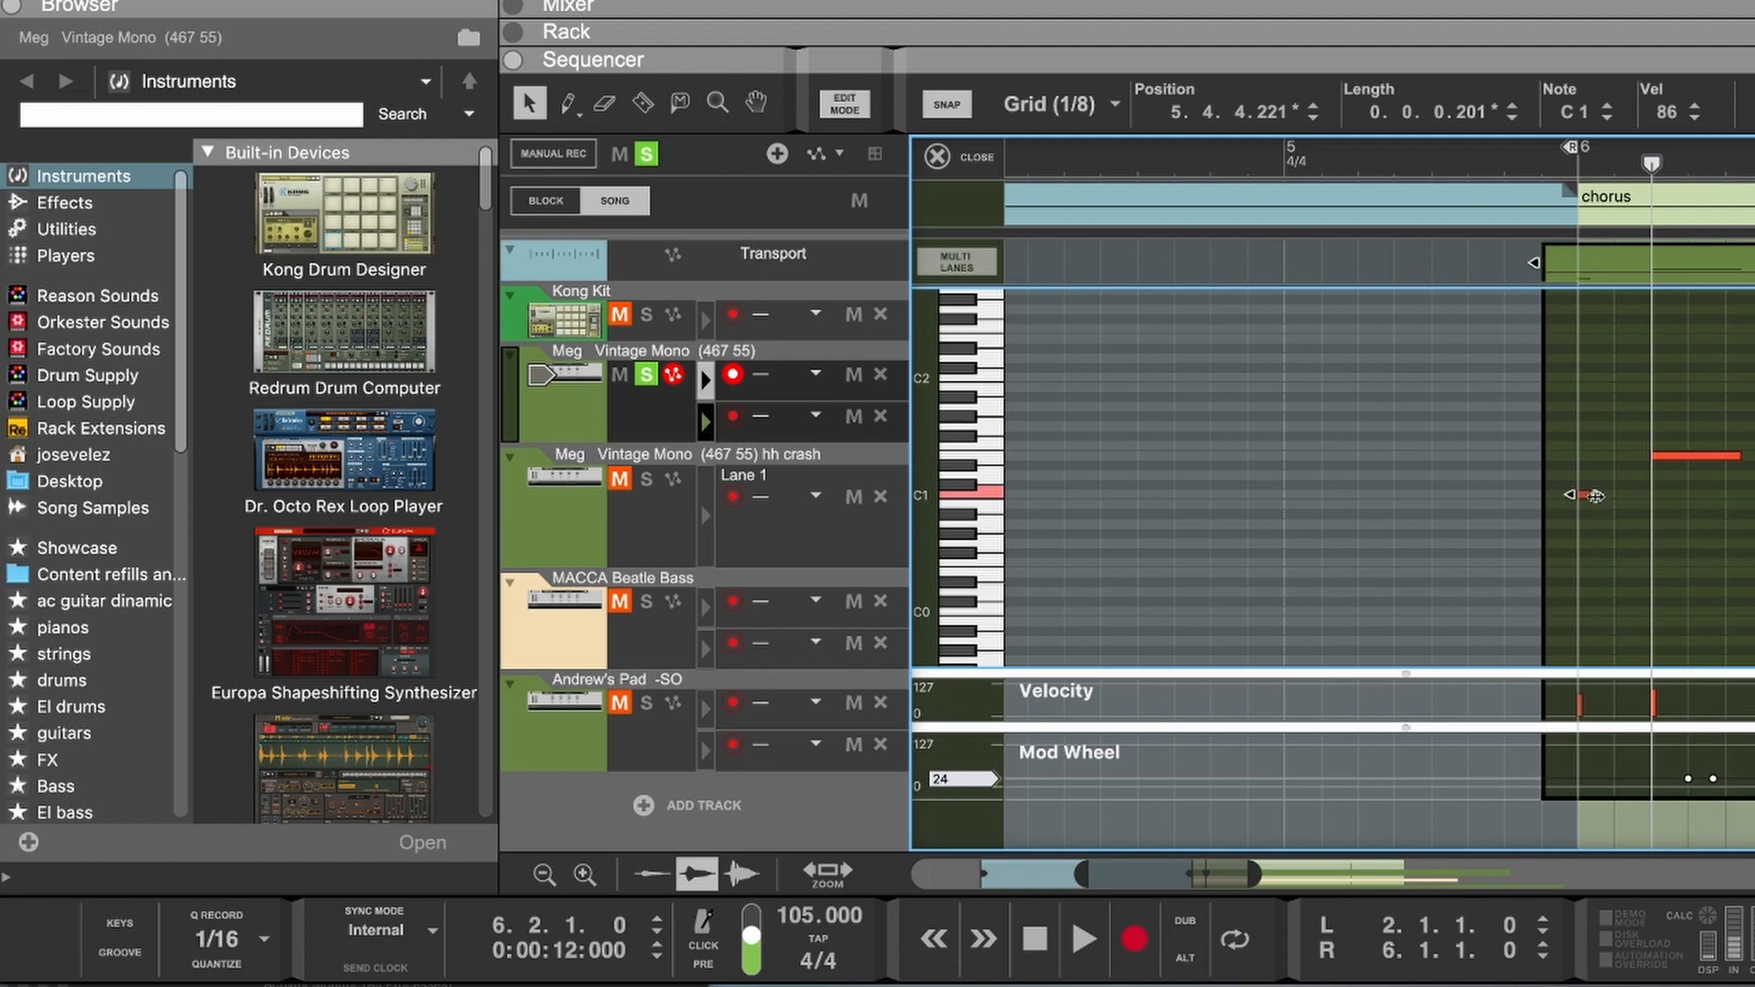
pyautogui.press('super+z')
pyautogui.press('super+z')
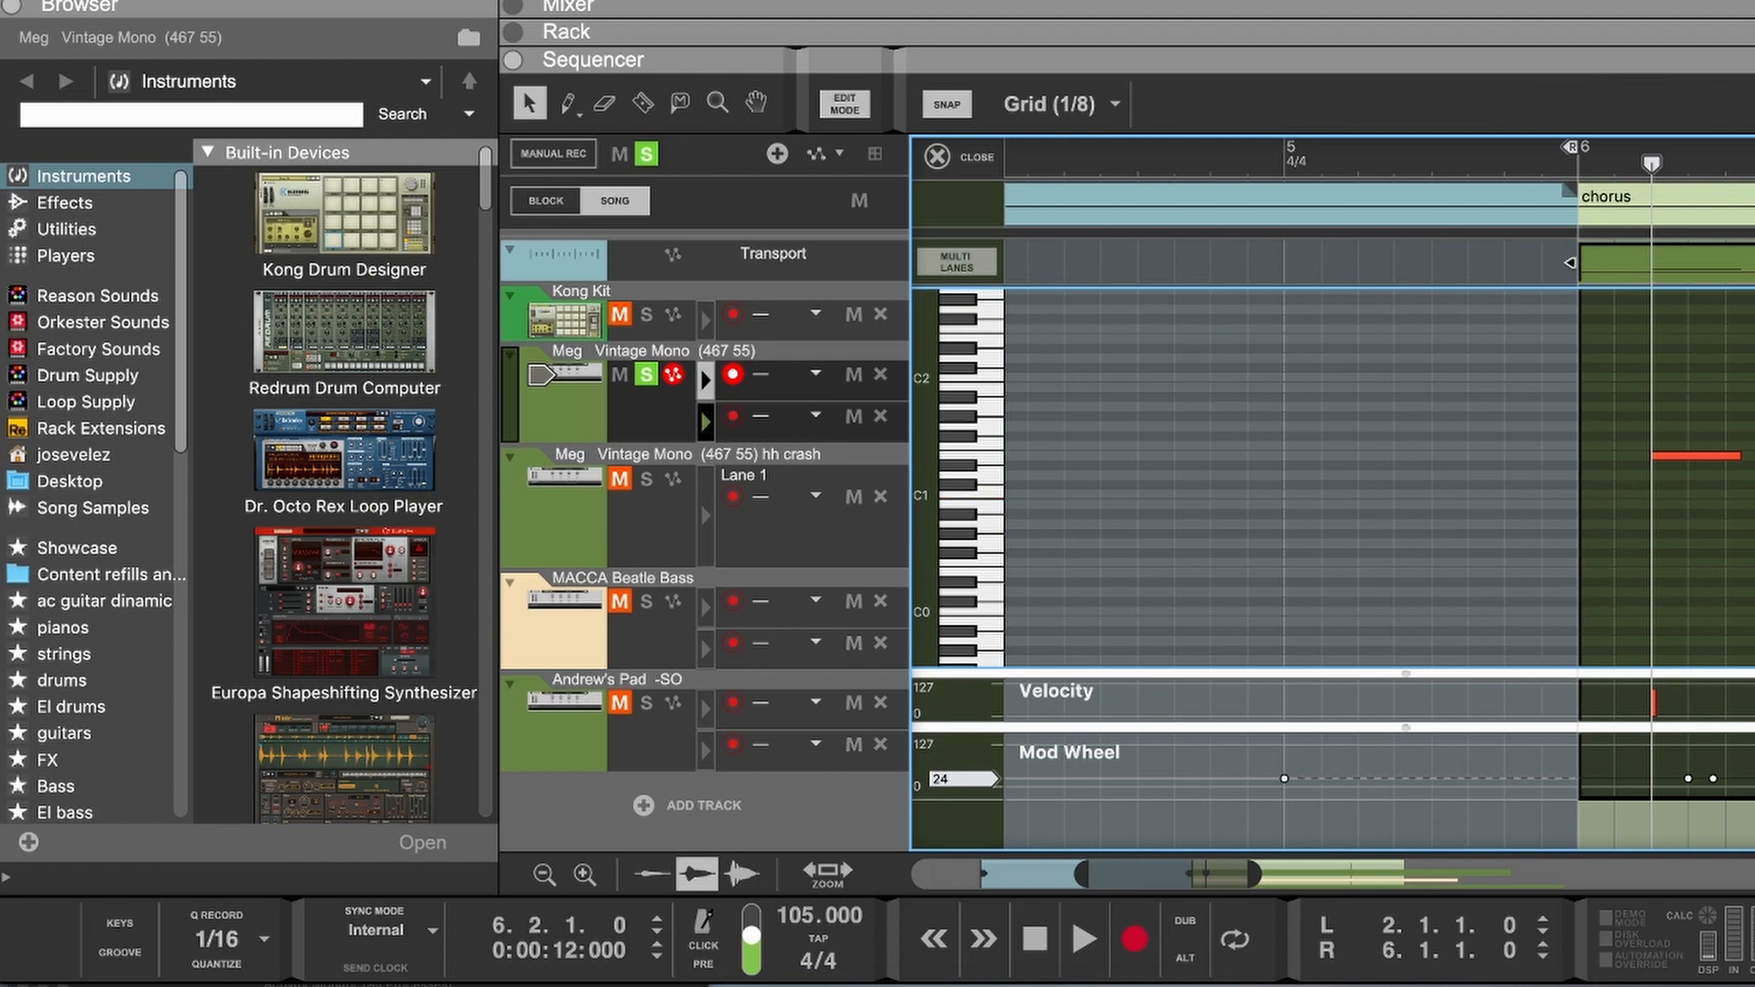
# Step: Place a copy of the C1 note from 6.3.2.221 at 5.4.4.221, and try trimming the clip's start to bar 6 before undoing the trim
pyautogui.click(1754, 495)
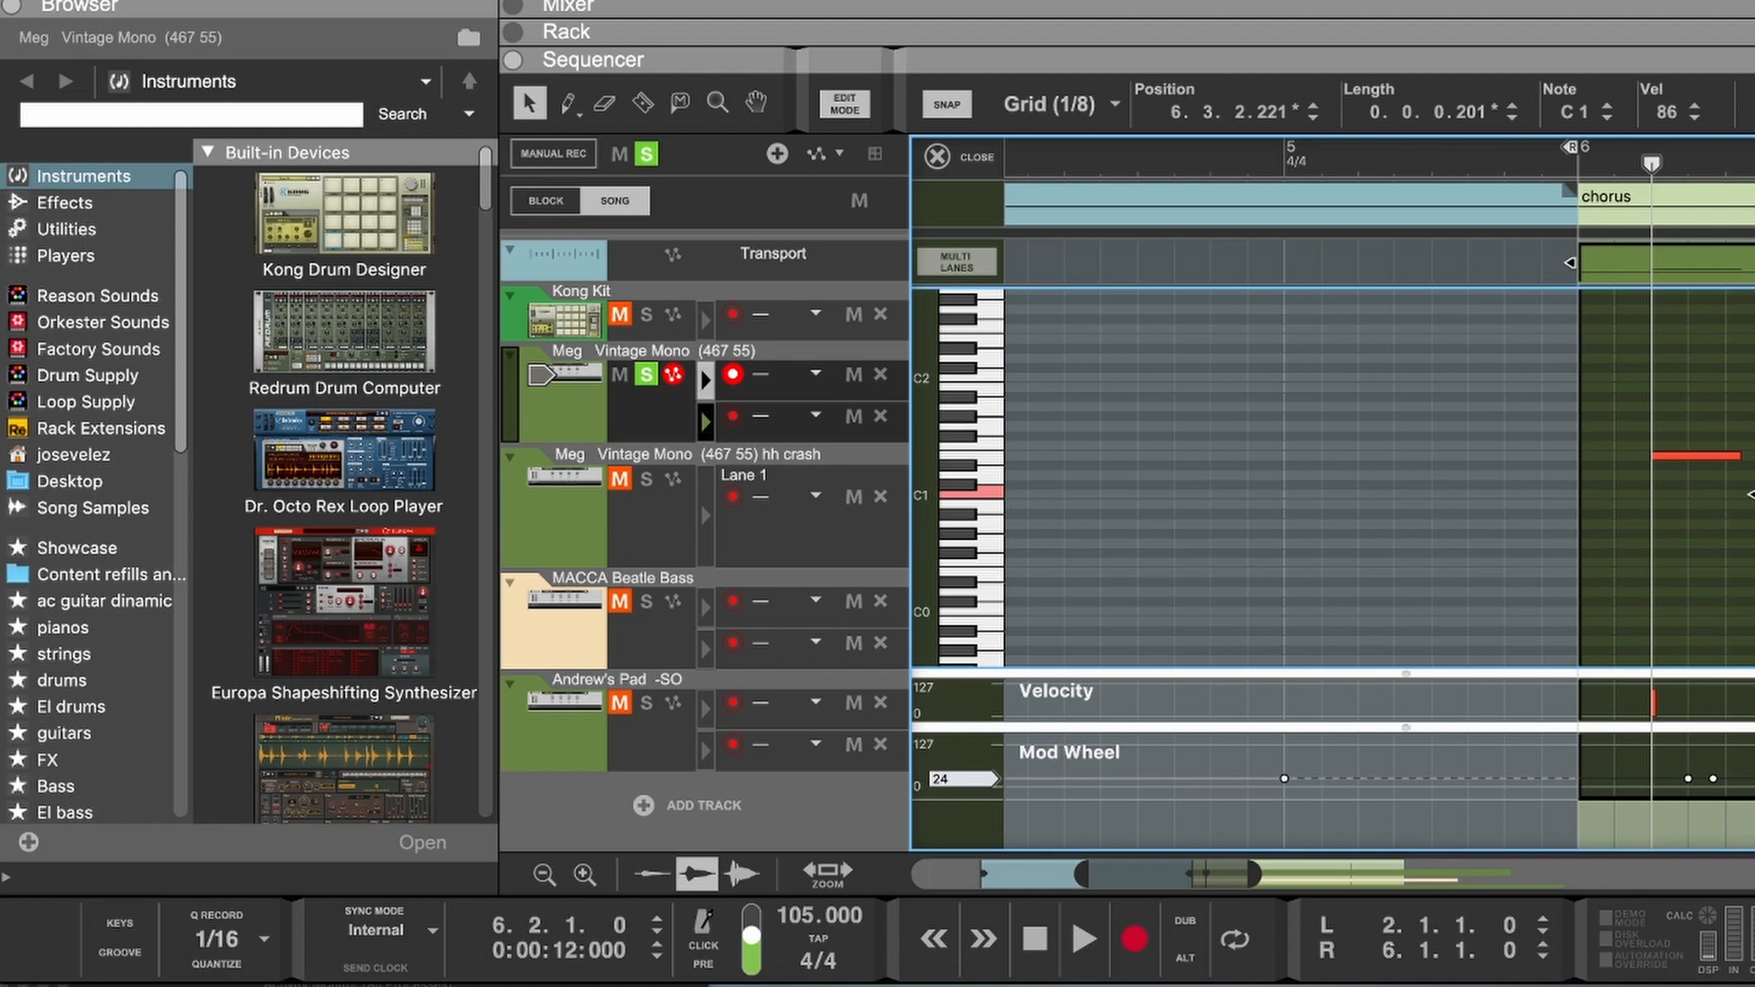
pyautogui.moveTo(1754, 164); pyautogui.dragTo(1586, 165)
pyautogui.press('super+v')
pyautogui.moveTo(1602, 494); pyautogui.dragTo(1565, 493)
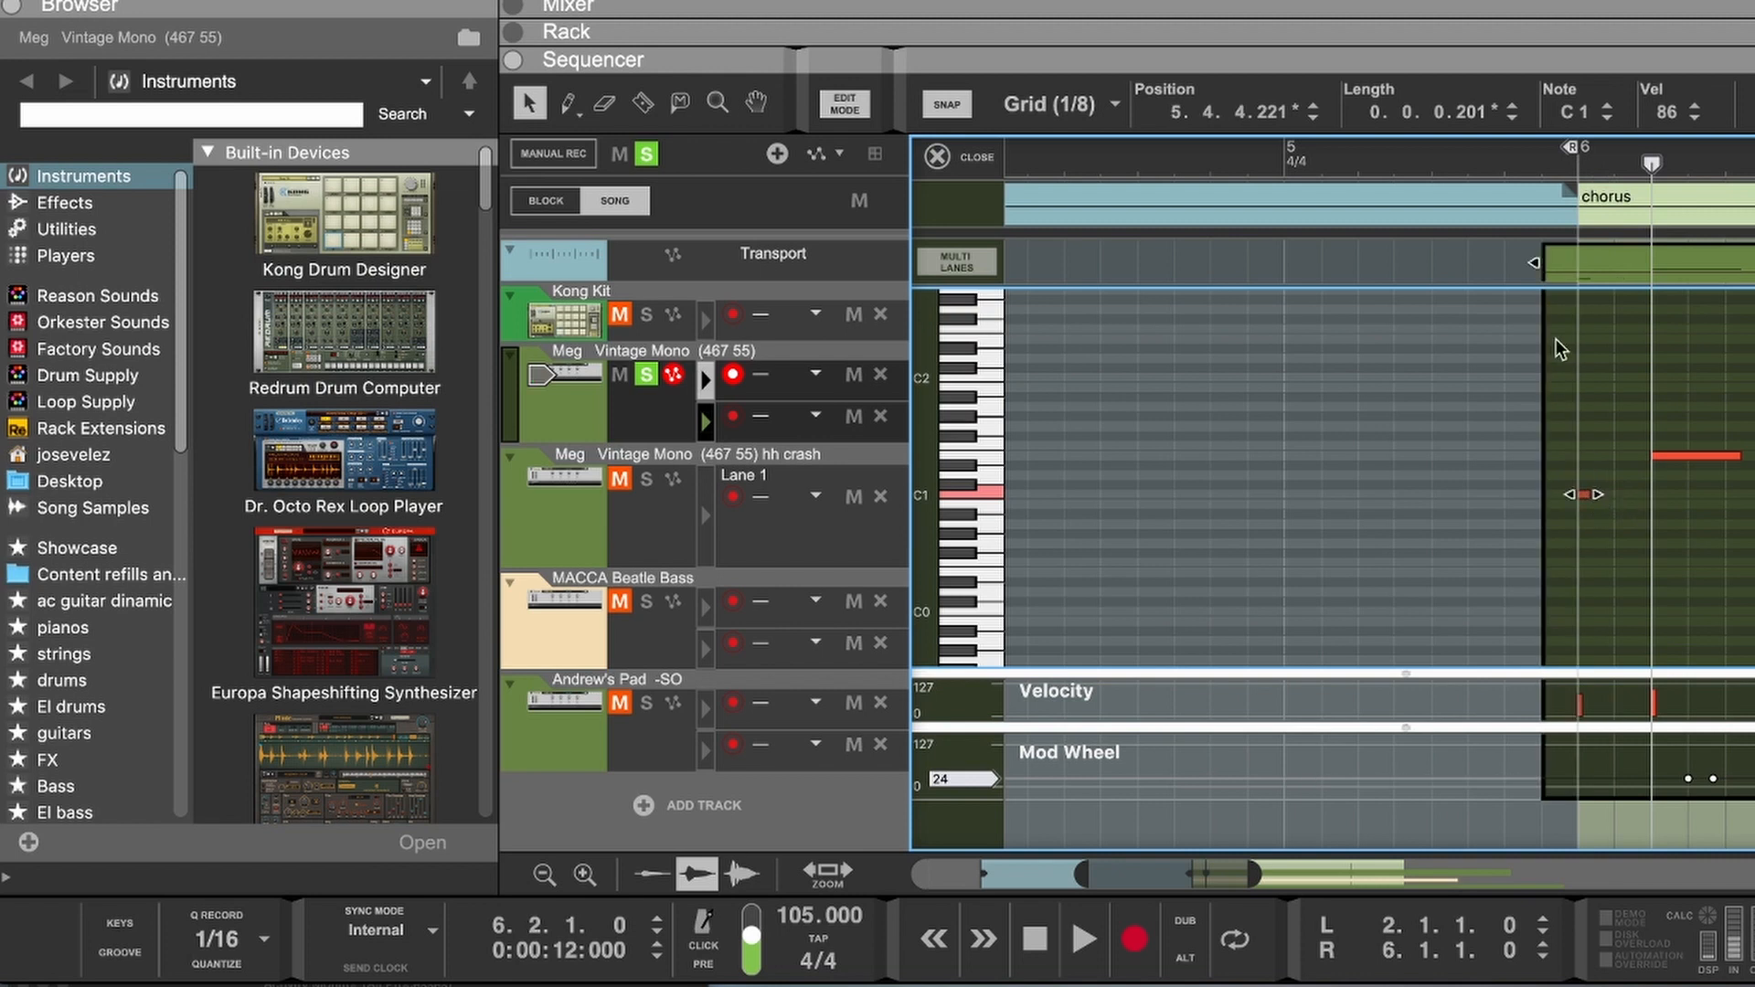
pyautogui.moveTo(1535, 262); pyautogui.dragTo(1573, 264)
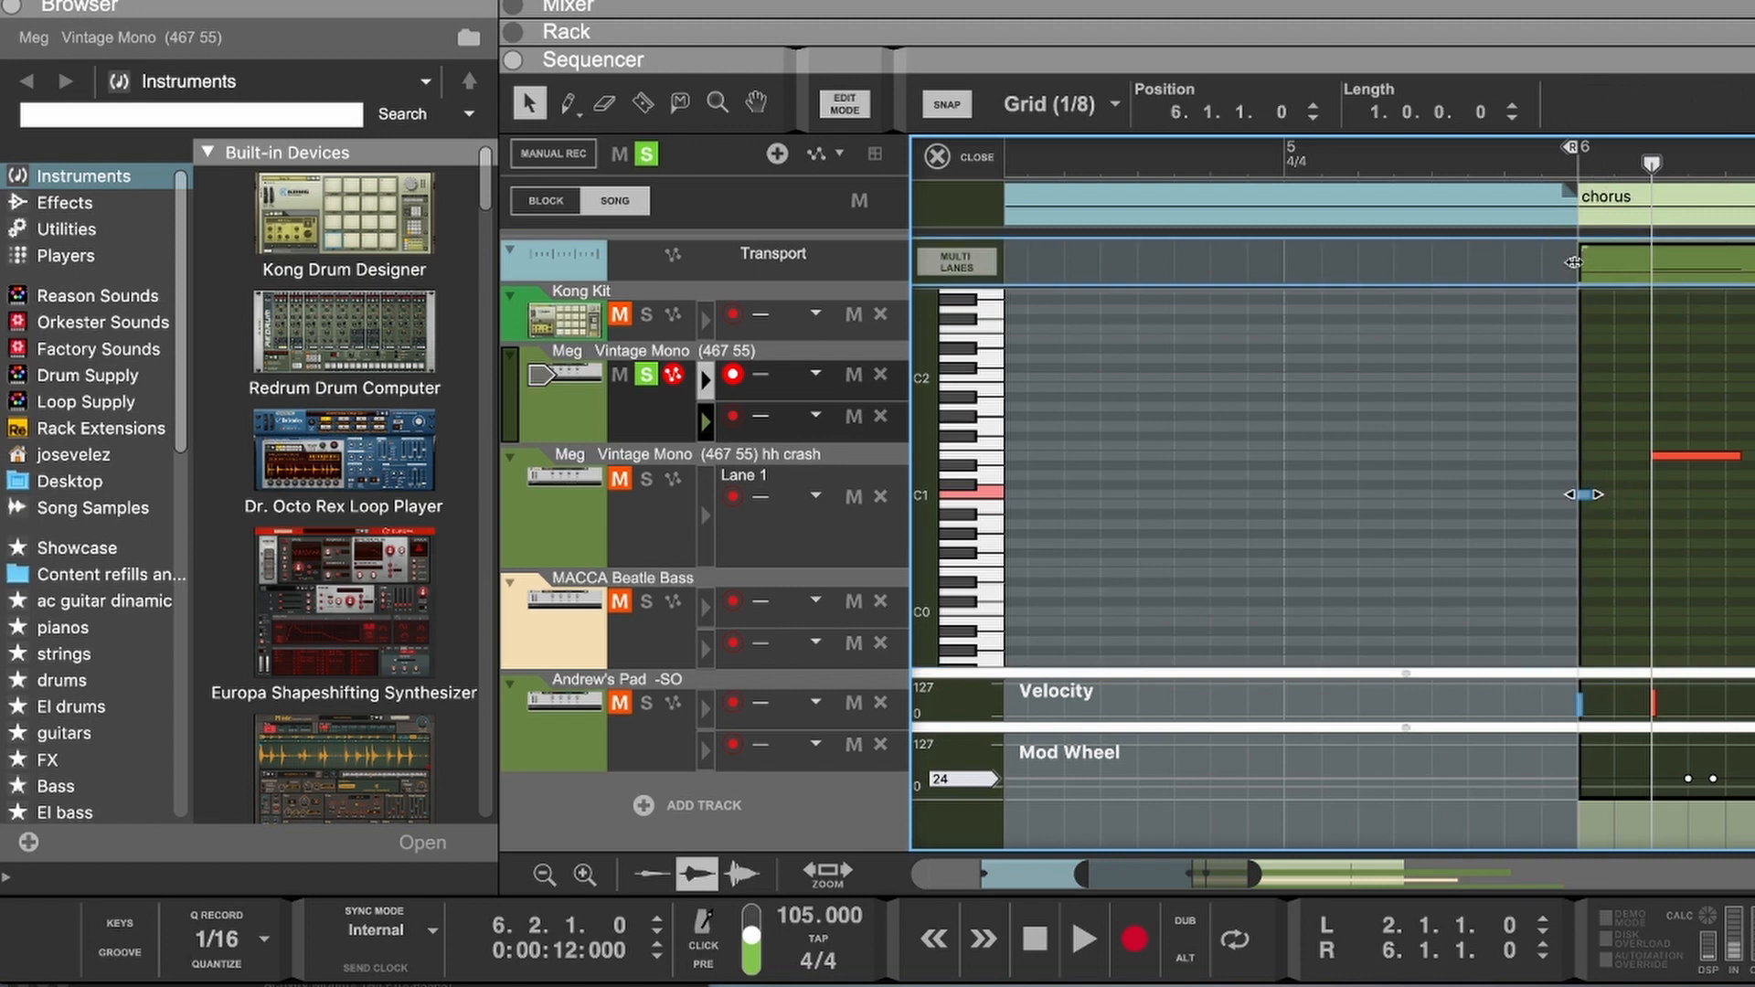
pyautogui.press('super+z')
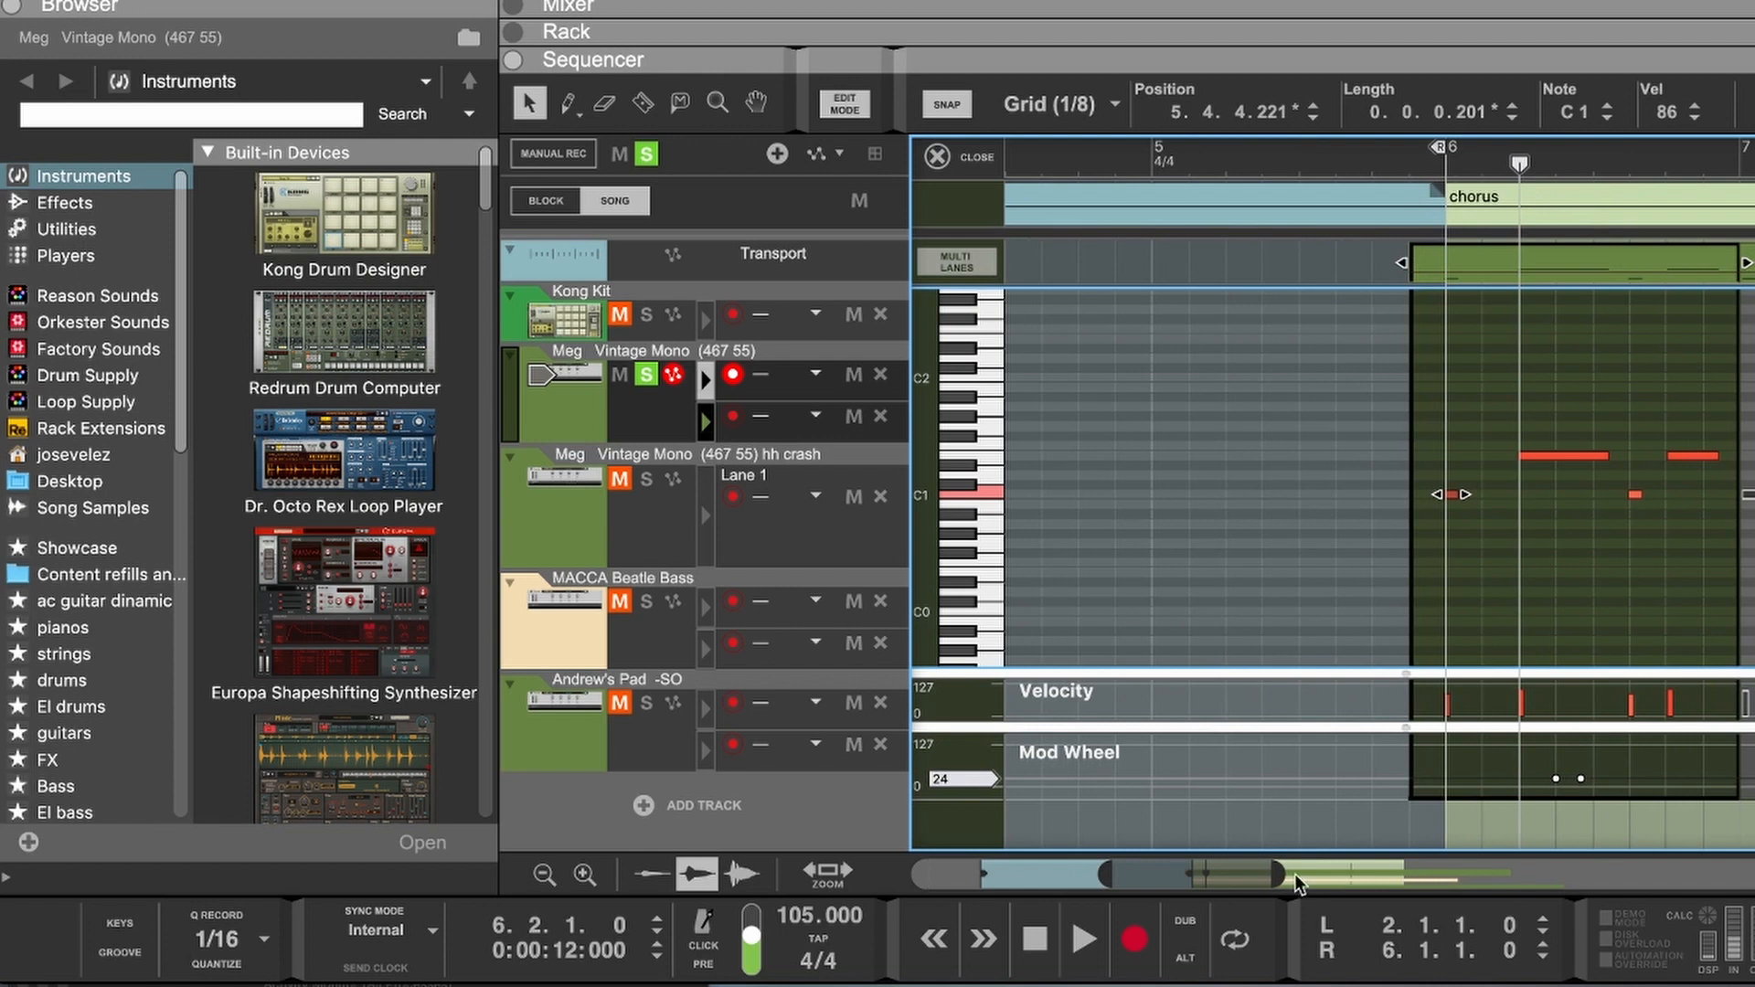
# Step: Try moving the pasted C1 note to 6.1.1.0, and undo the move
pyautogui.moveTo(1278, 876); pyautogui.dragTo(1196, 875)
pyautogui.hscroll(5, 1659, 499)
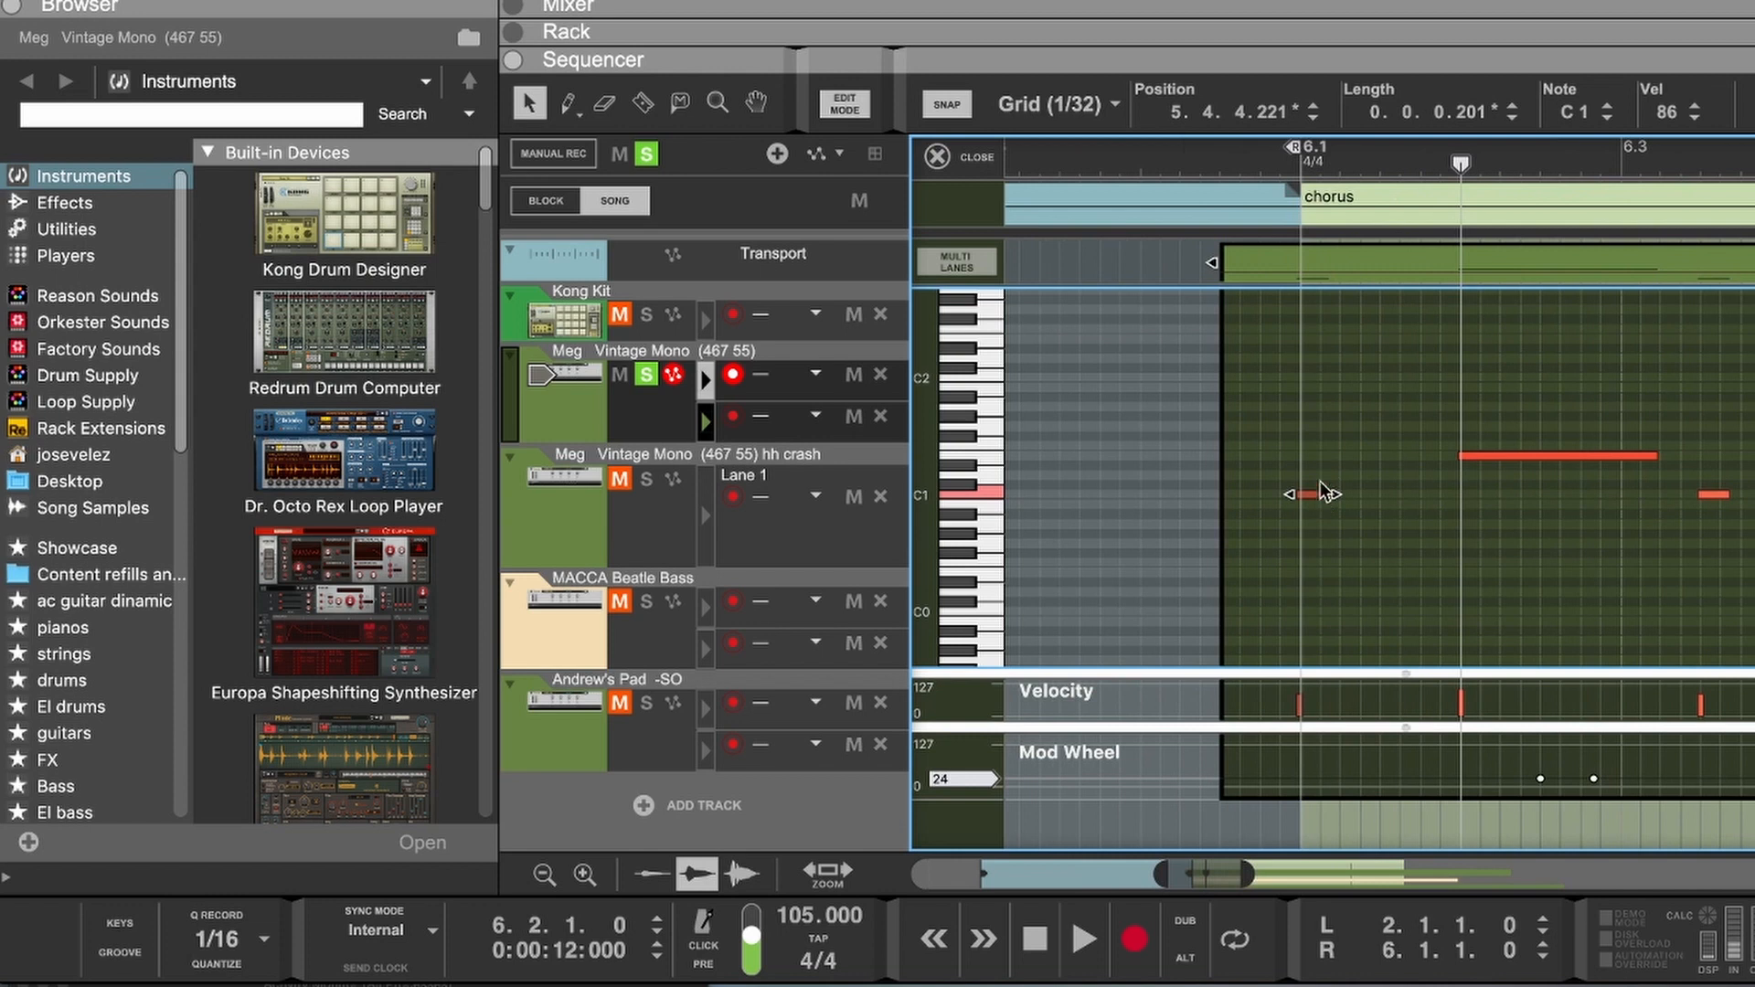
pyautogui.click(1323, 466)
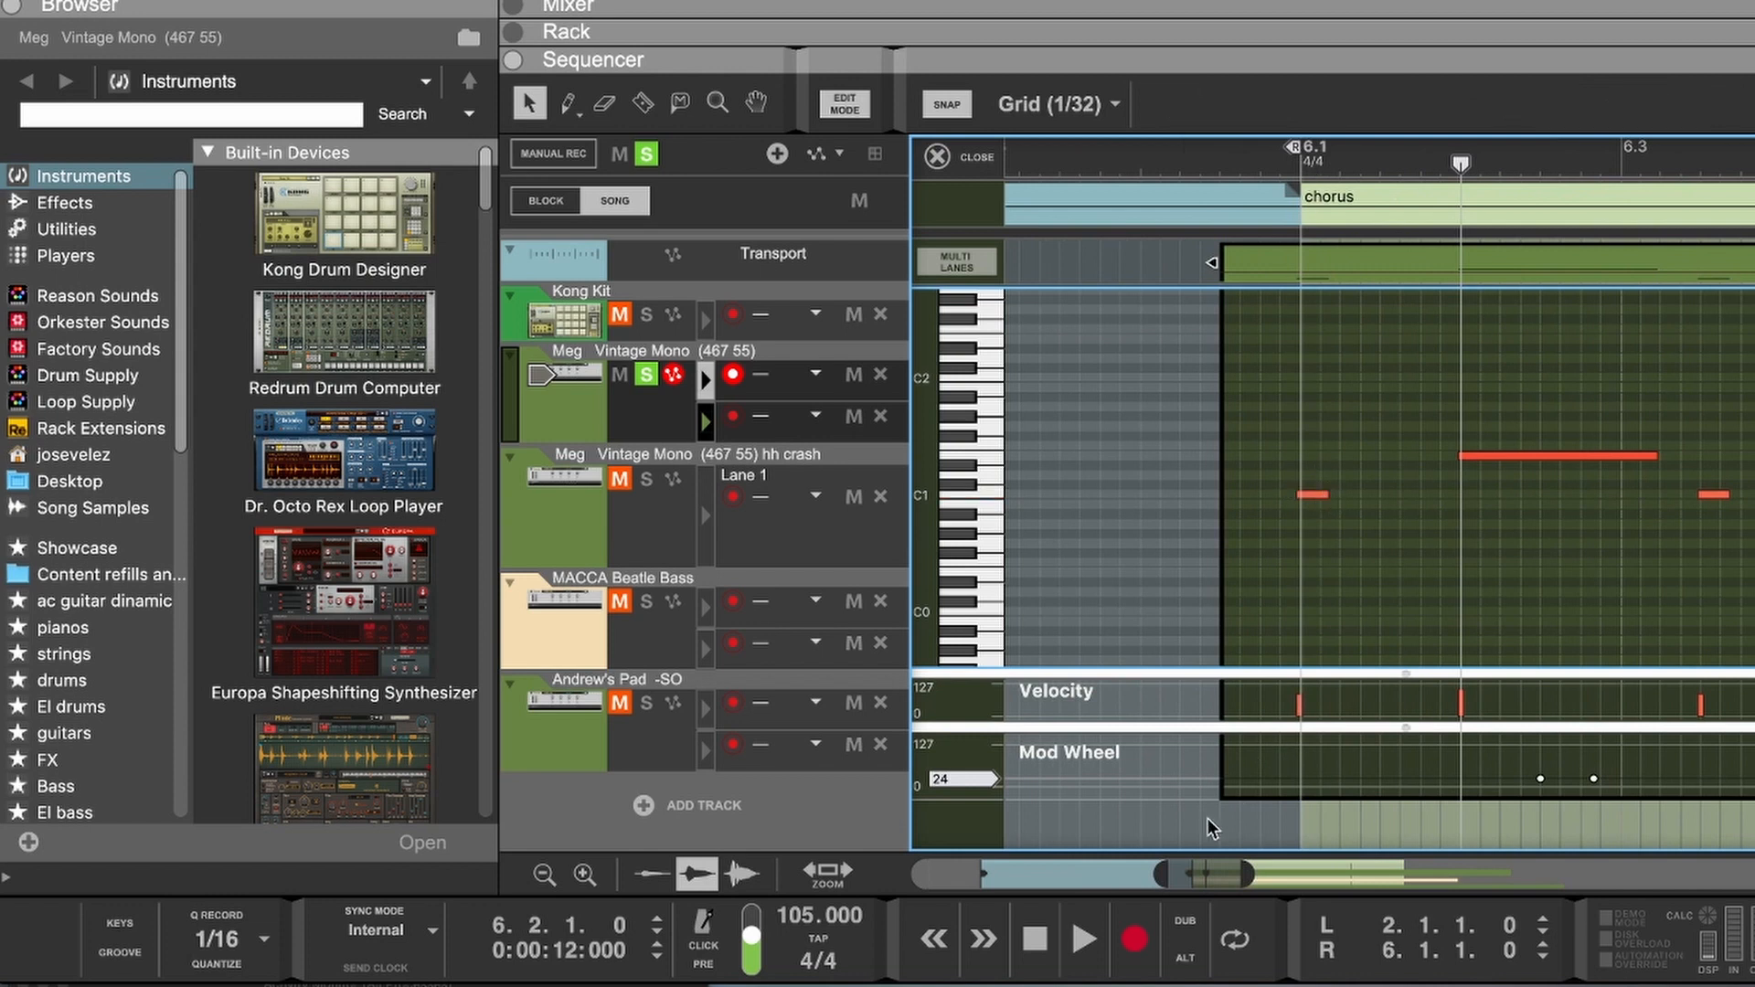
pyautogui.moveTo(1154, 875); pyautogui.dragTo(1193, 874)
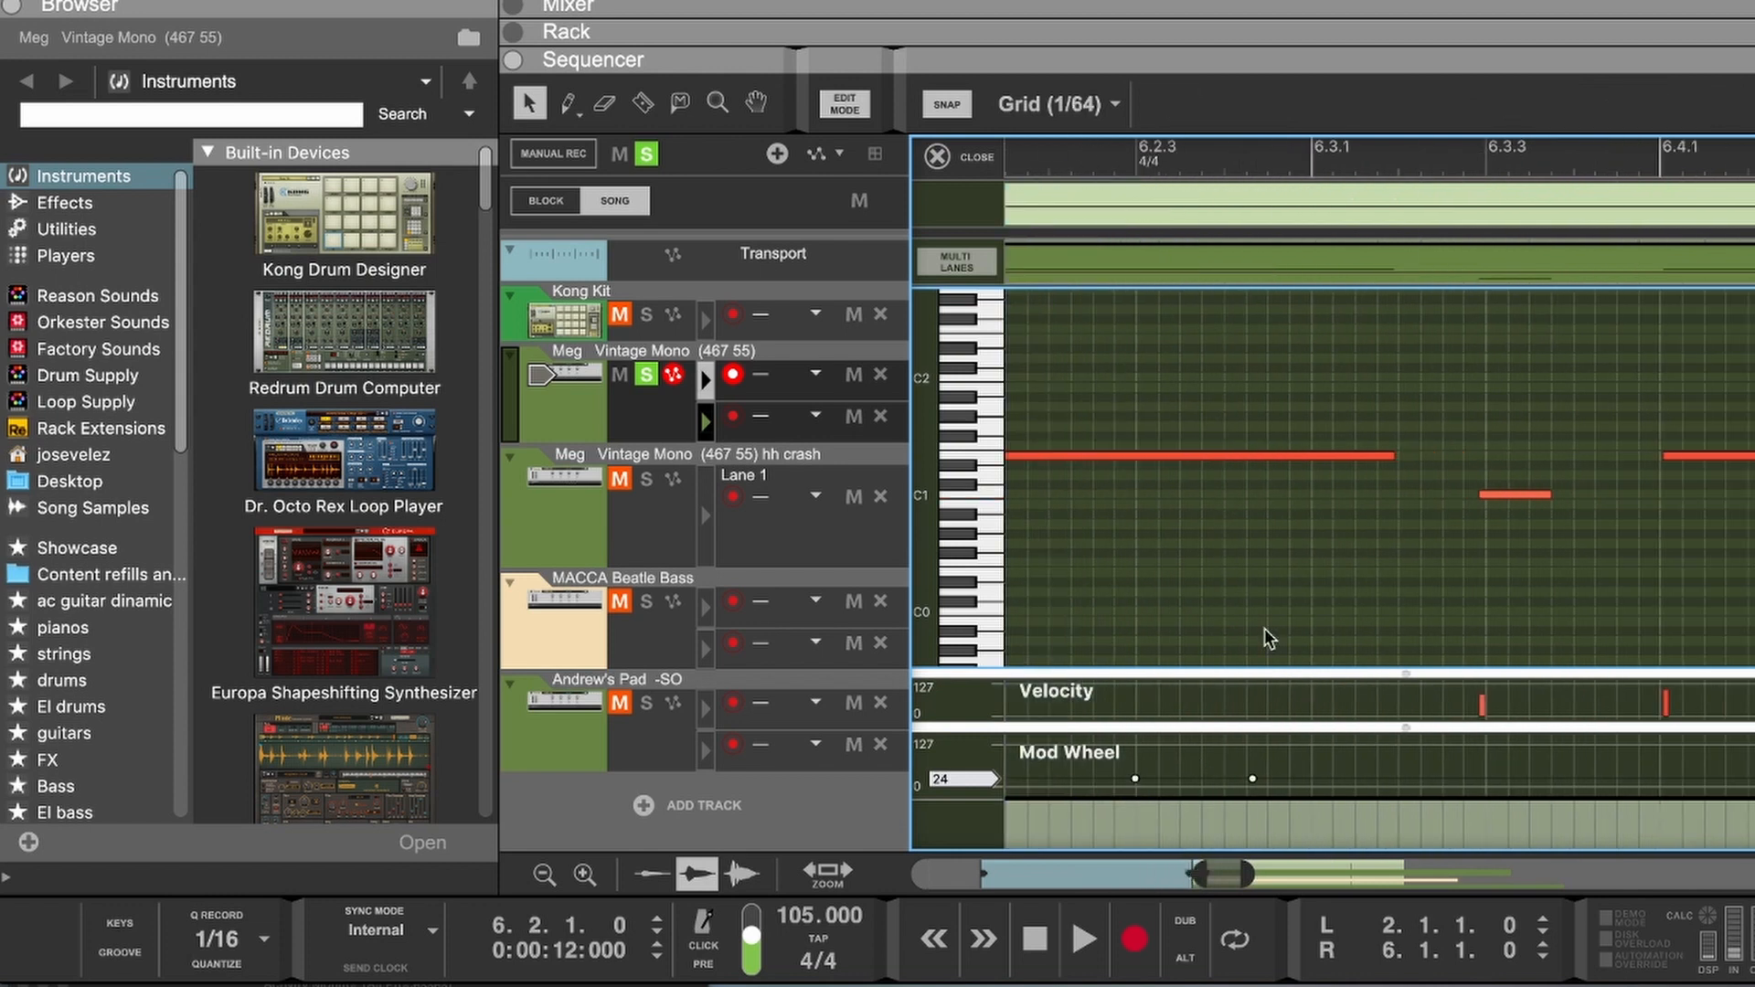
pyautogui.hscroll(-5, 1263, 640)
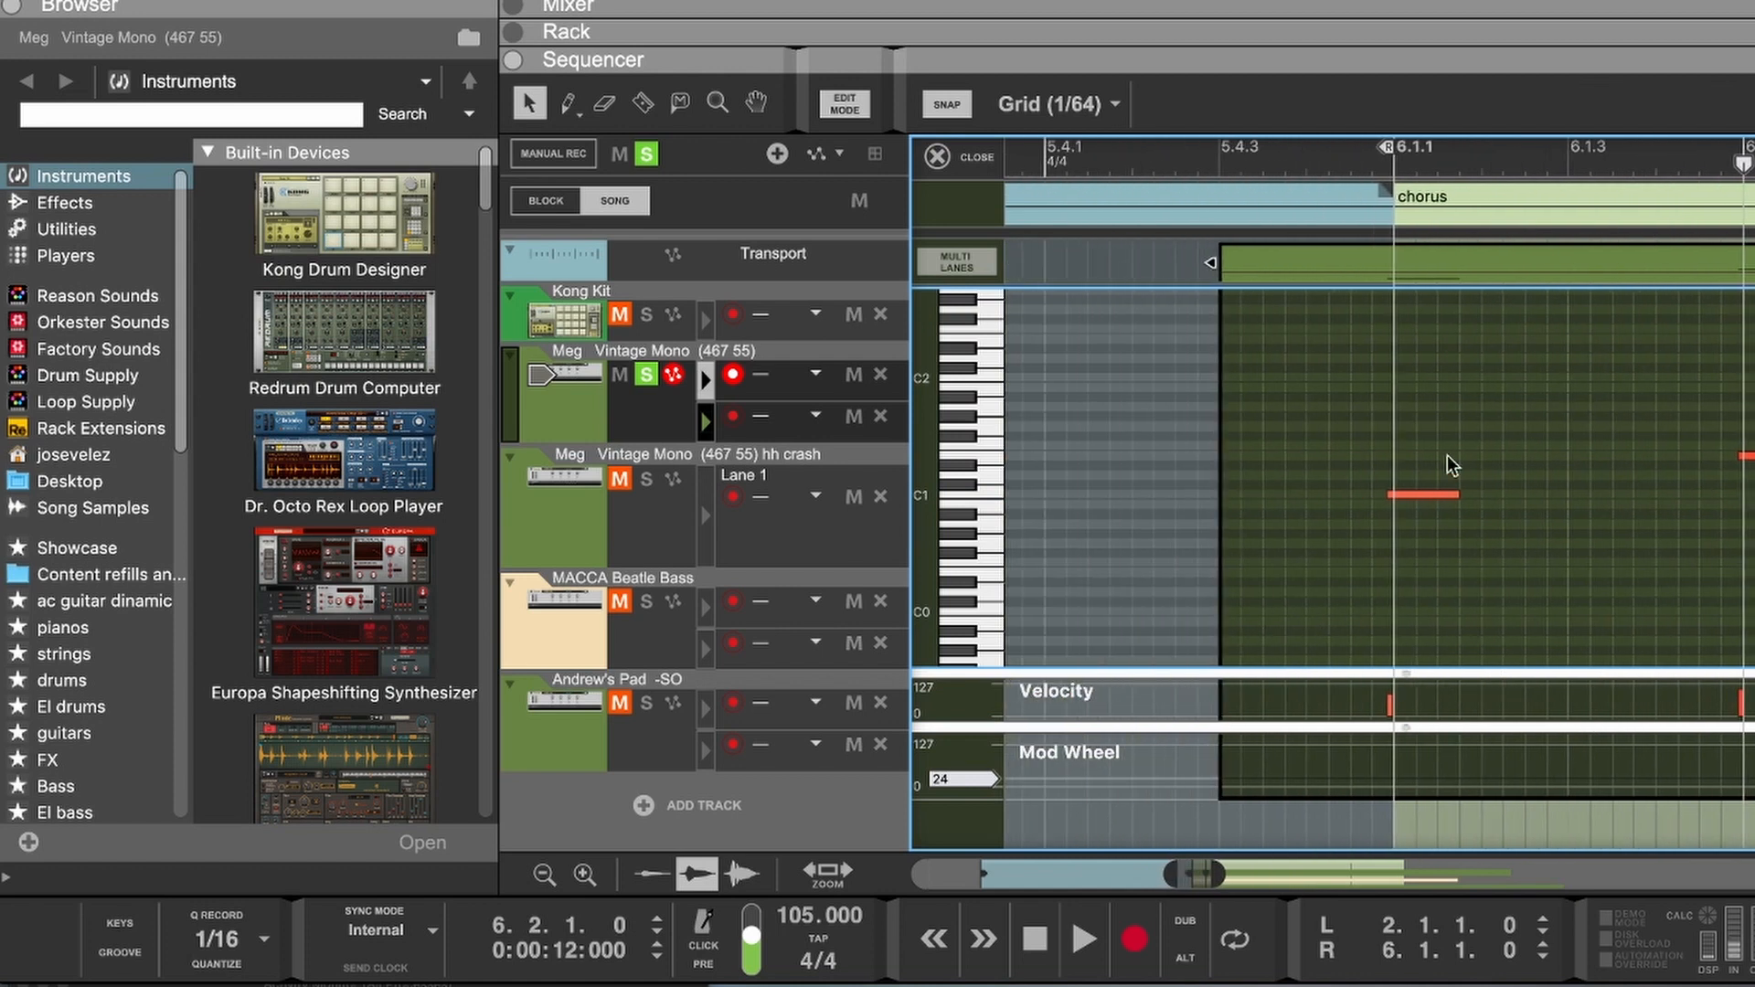
pyautogui.click(1411, 496)
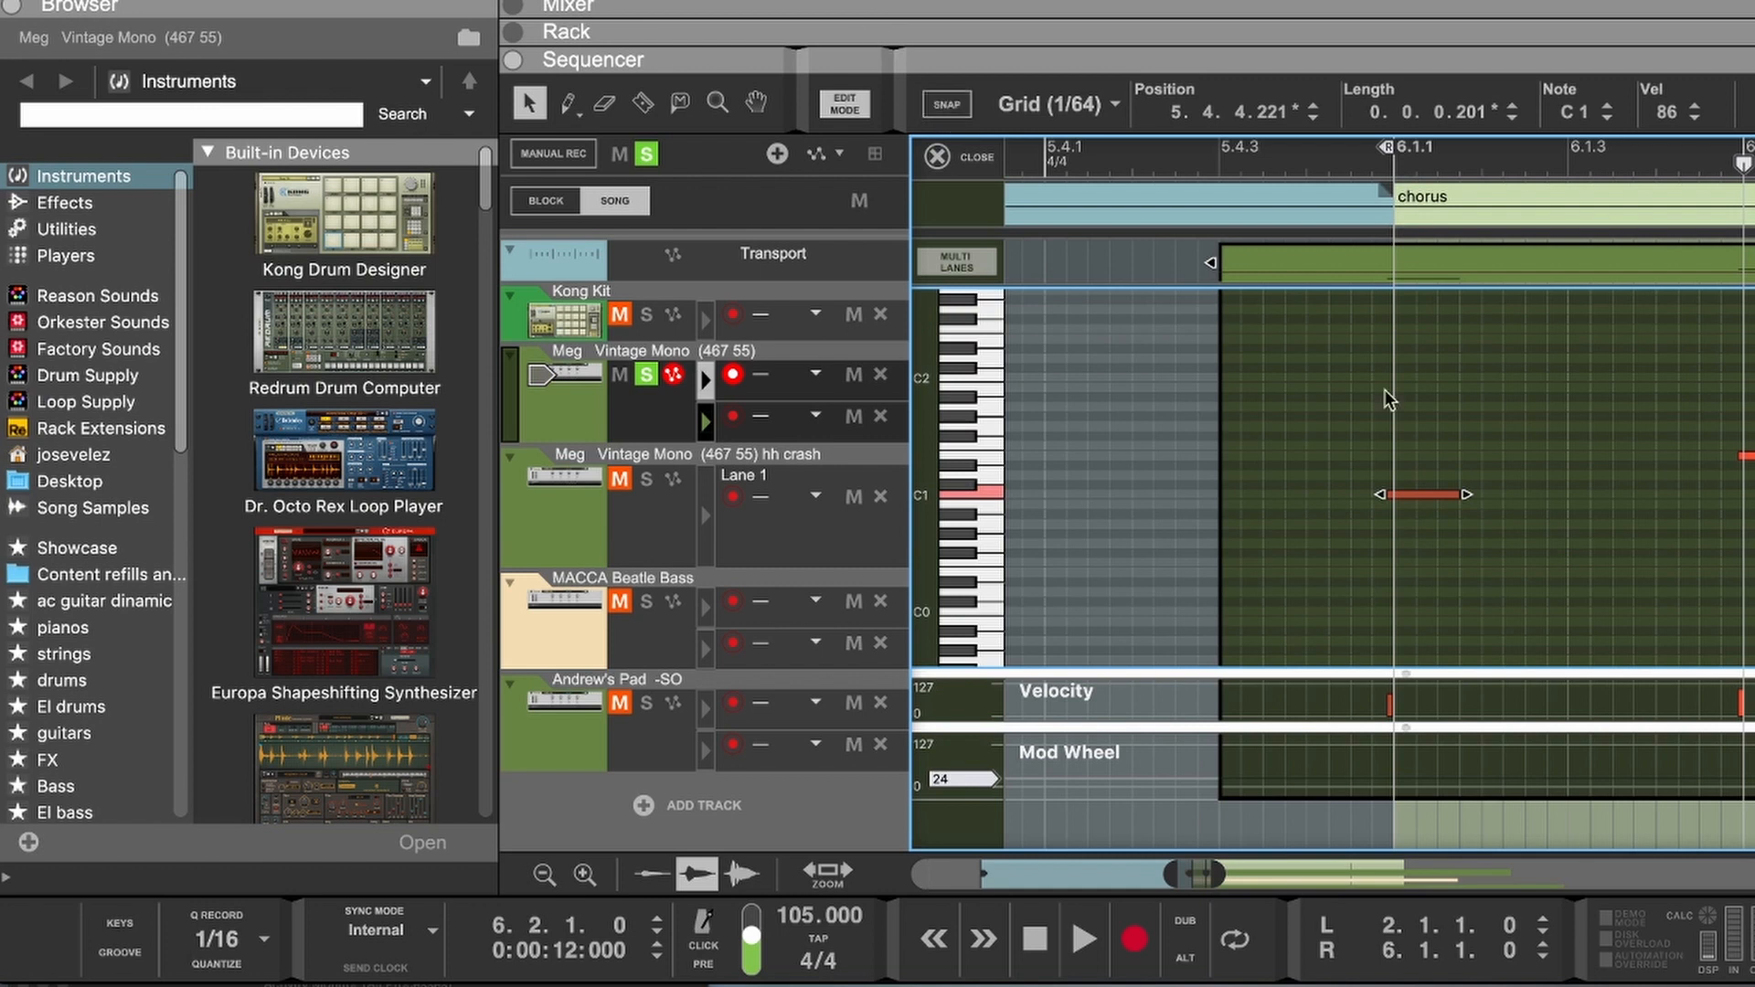
pyautogui.moveTo(1419, 501); pyautogui.dragTo(1427, 501)
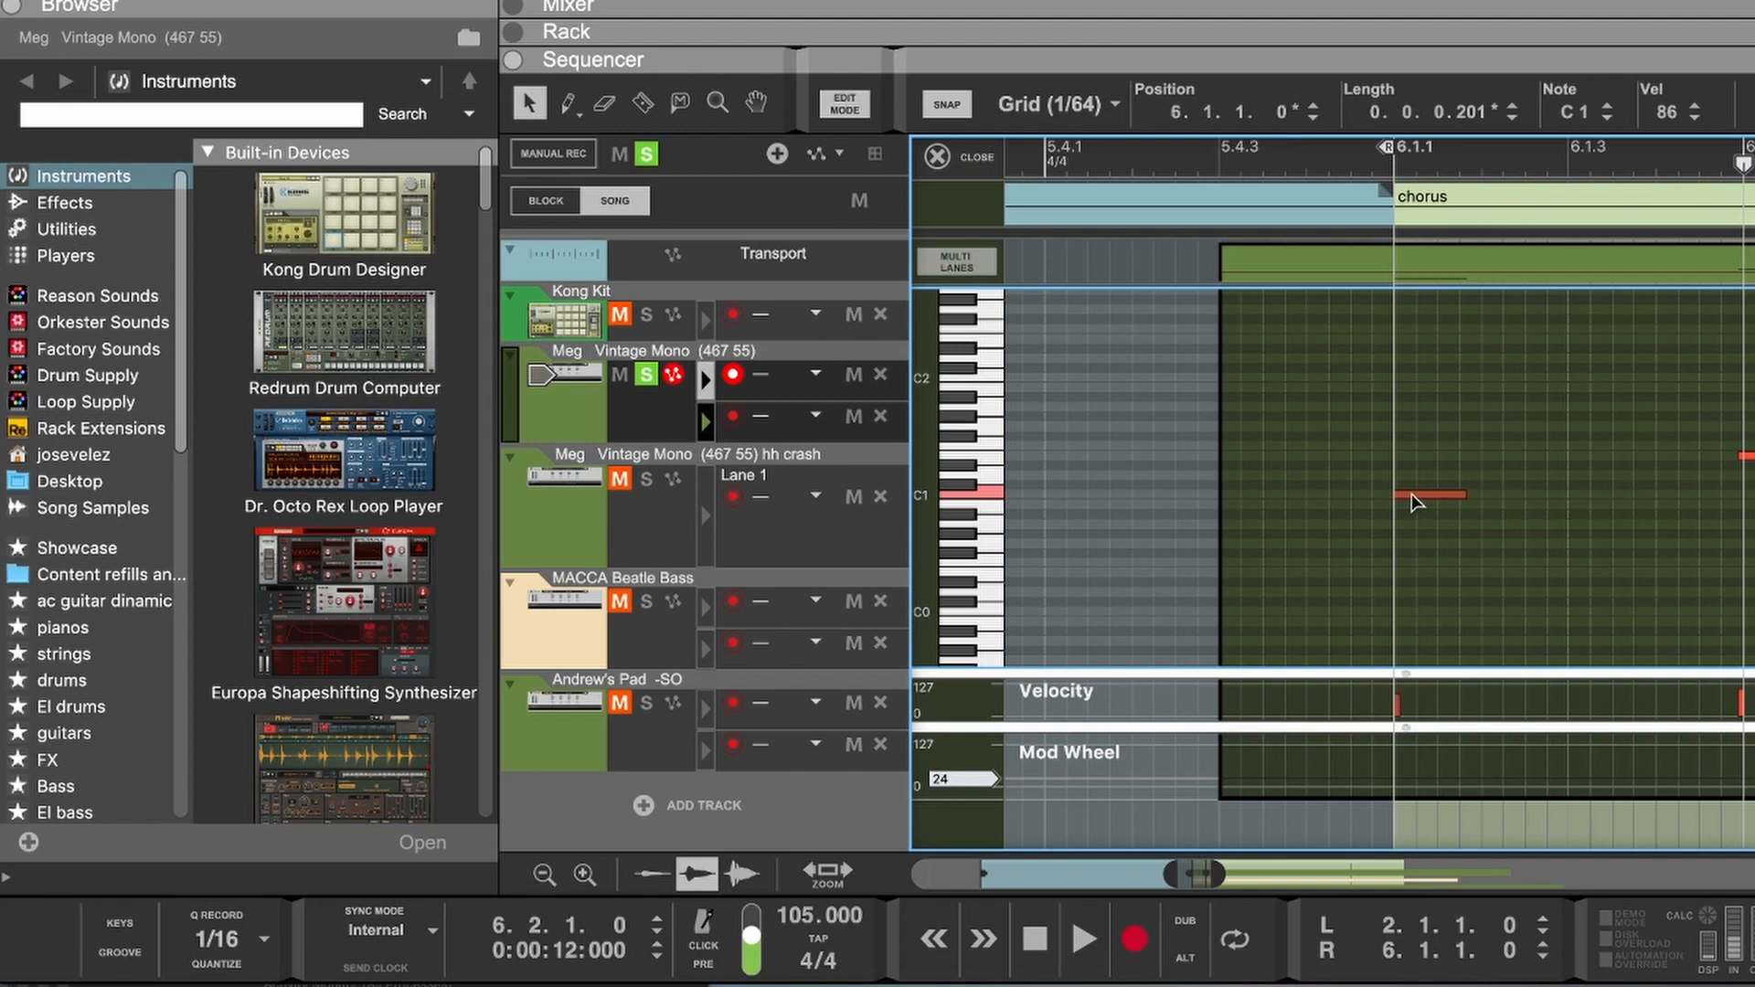
pyautogui.press('super+z')
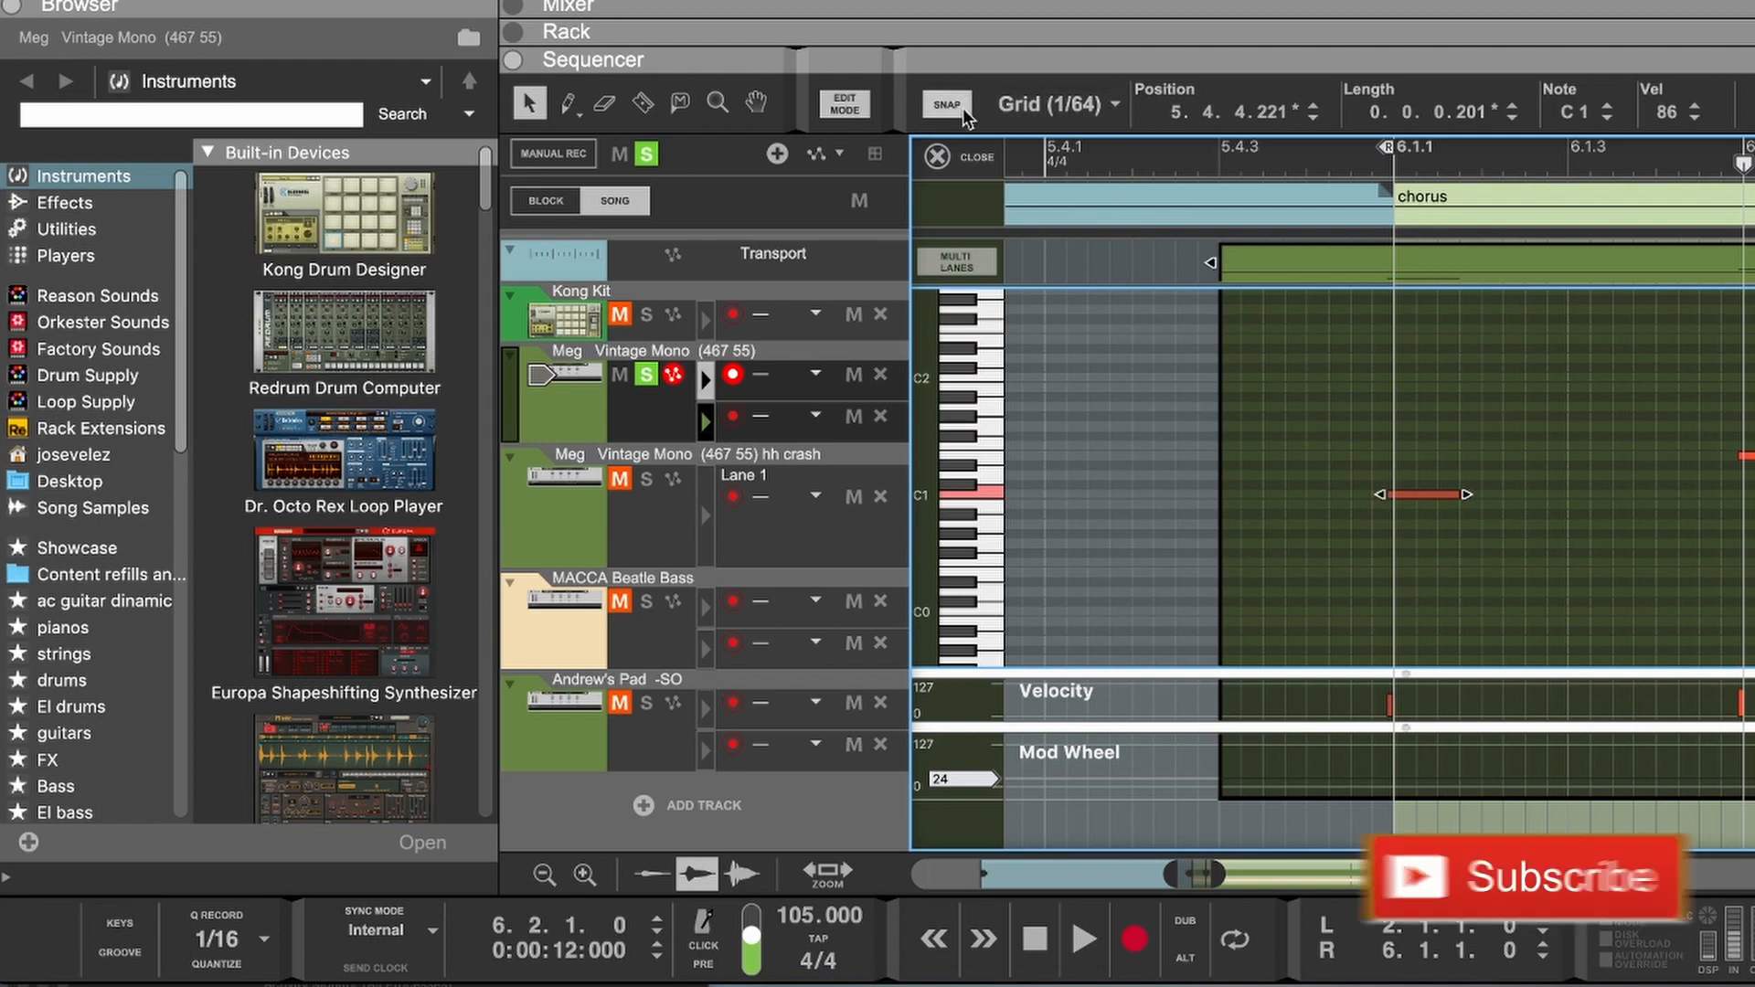
# Step: With snap off, move the pasted C1 note freely to position 6.1.1.2
pyautogui.moveTo(1417, 494)
pyautogui.mouseDown()
pyautogui.moveTo(1488, 502)
pyautogui.moveTo(1408, 501)
pyautogui.moveTo(1437, 499)
pyautogui.mouseUp()
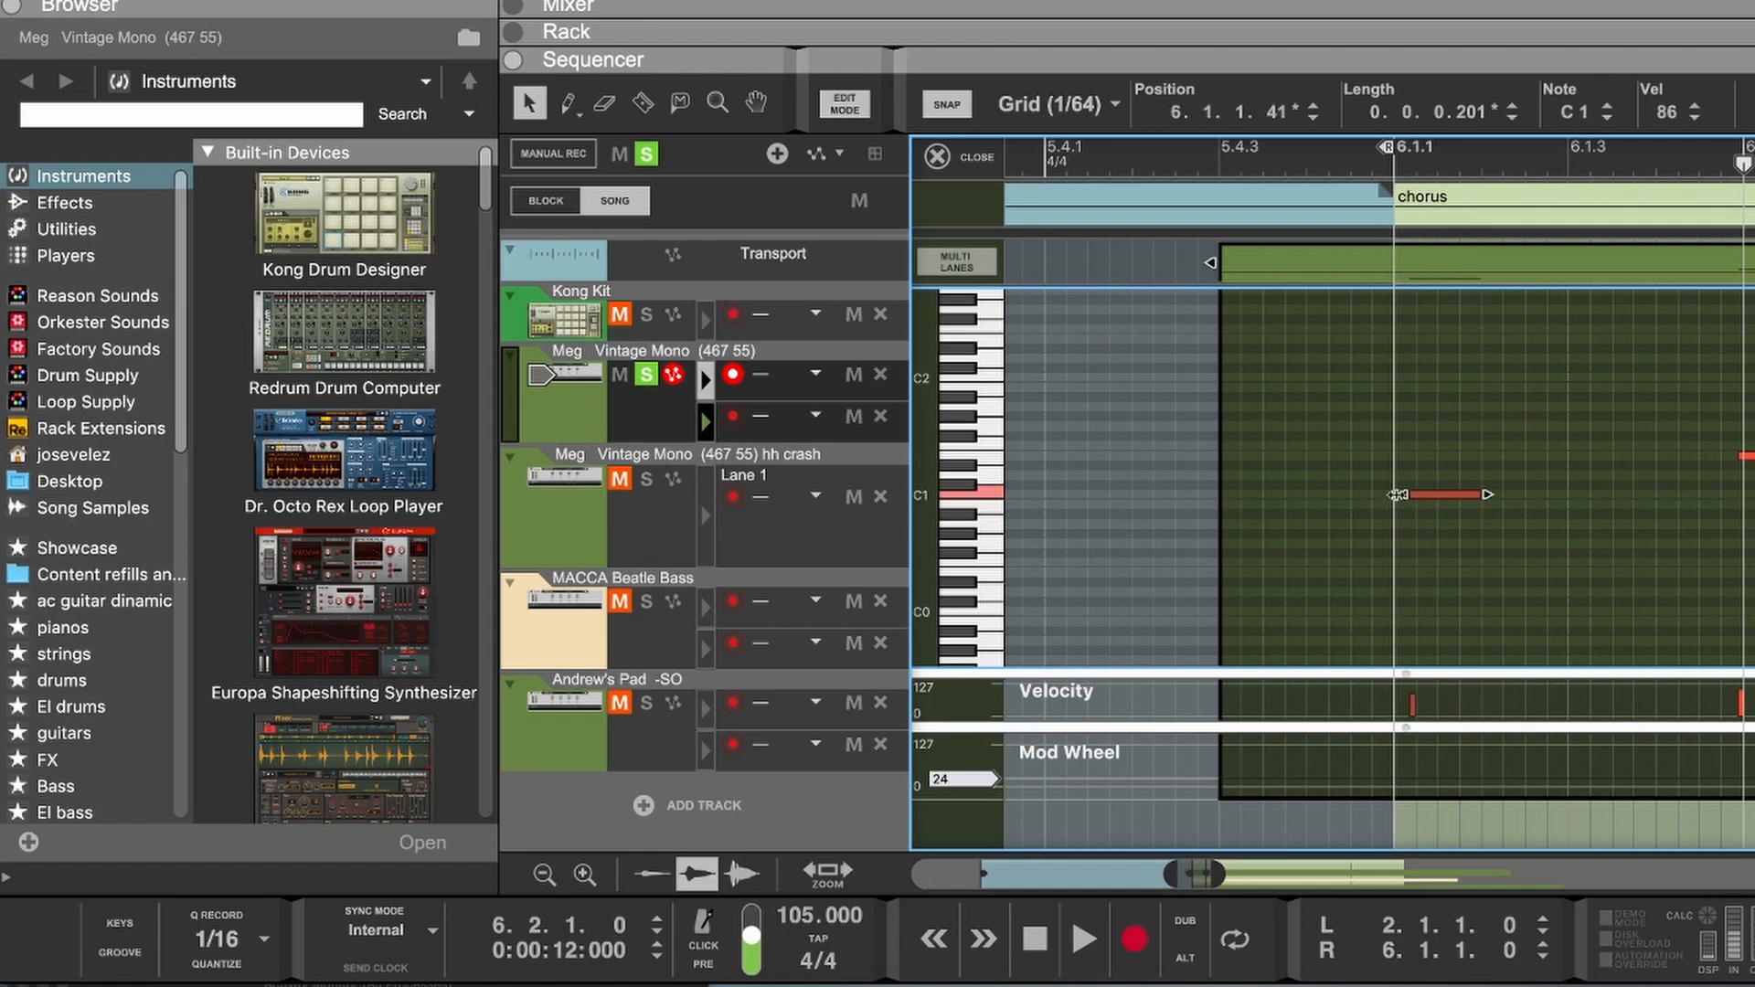
pyautogui.click(949, 107)
pyautogui.moveTo(1444, 494); pyautogui.dragTo(1432, 494)
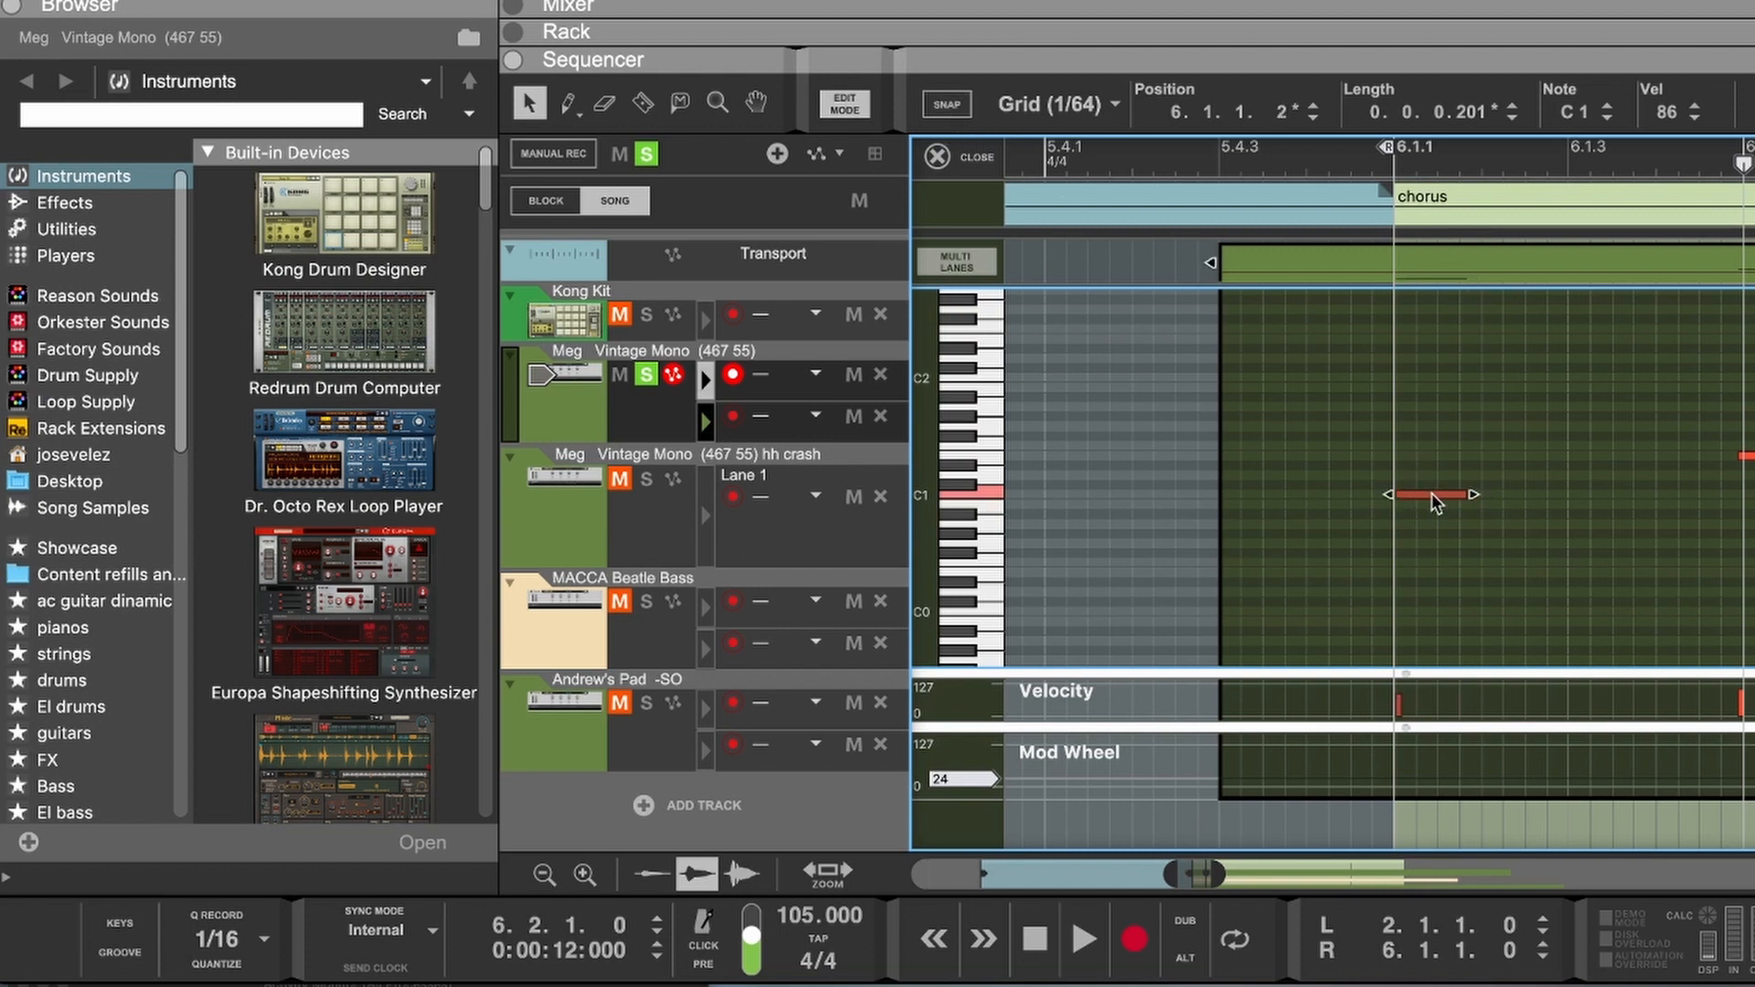
# Step: Play the soloed track from just before the chorus past bar 7, stop playback and close the clip editor
pyautogui.click(1362, 165)
pyautogui.press('space')
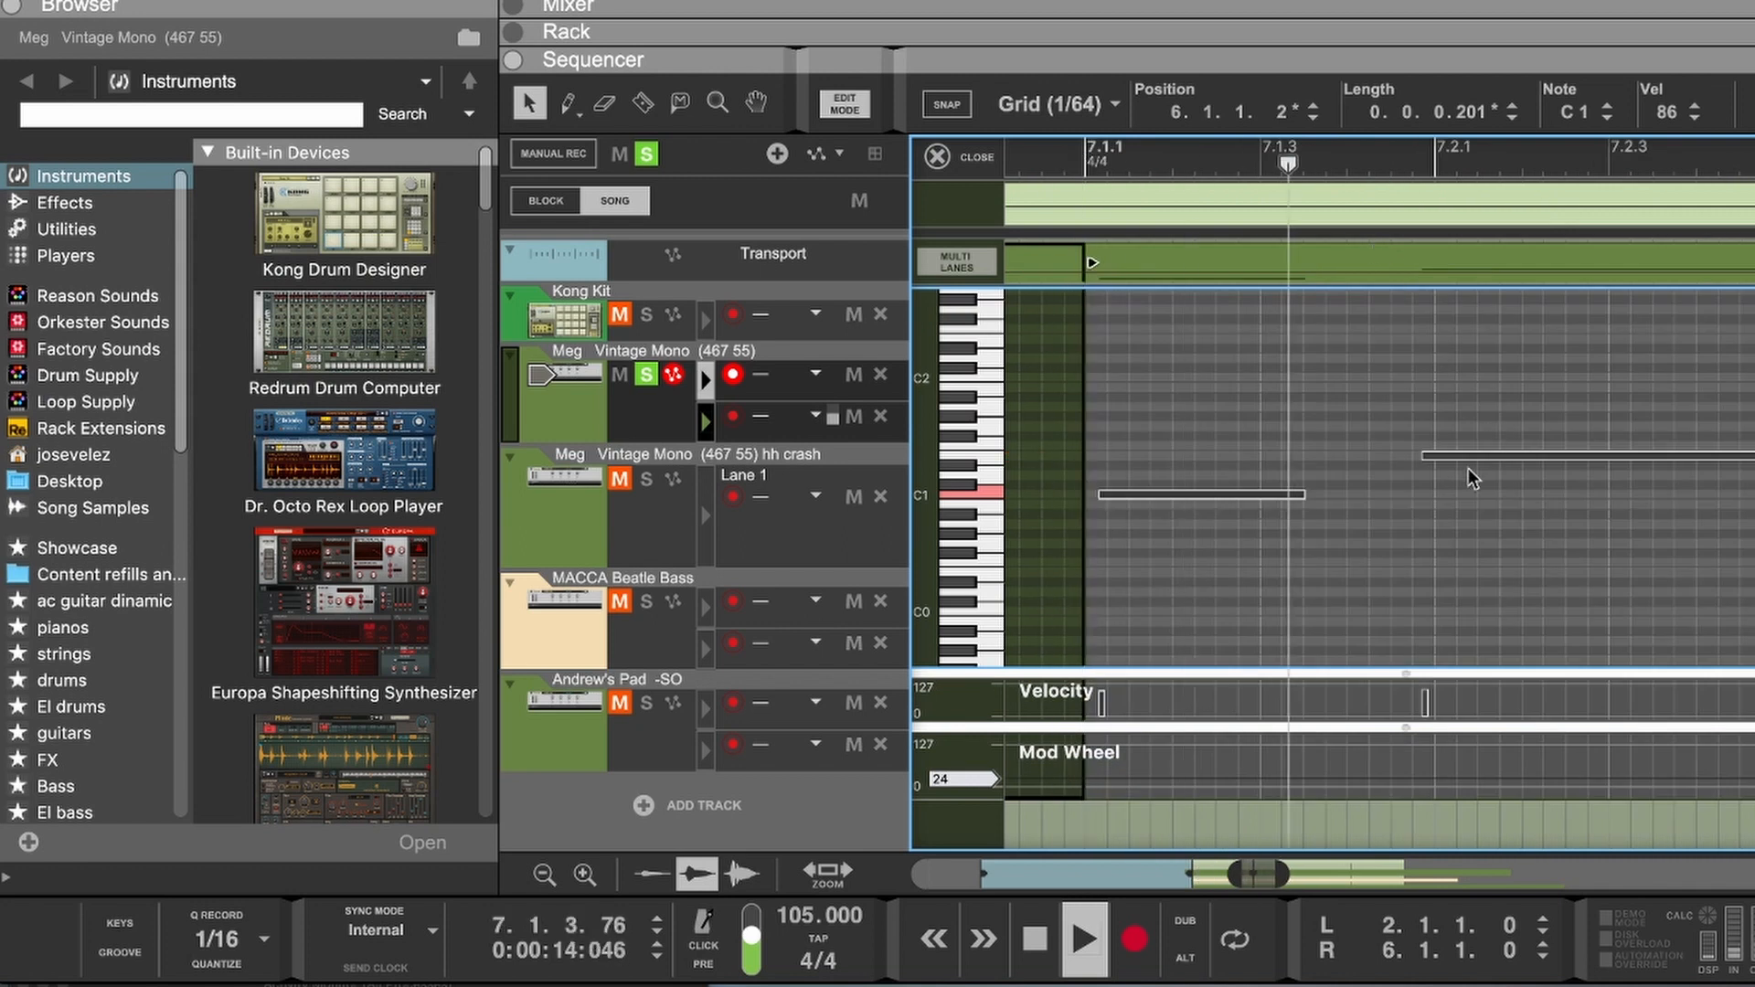
pyautogui.press('space')
pyautogui.click(941, 155)
pyautogui.hscroll(-6, 1368, 446)
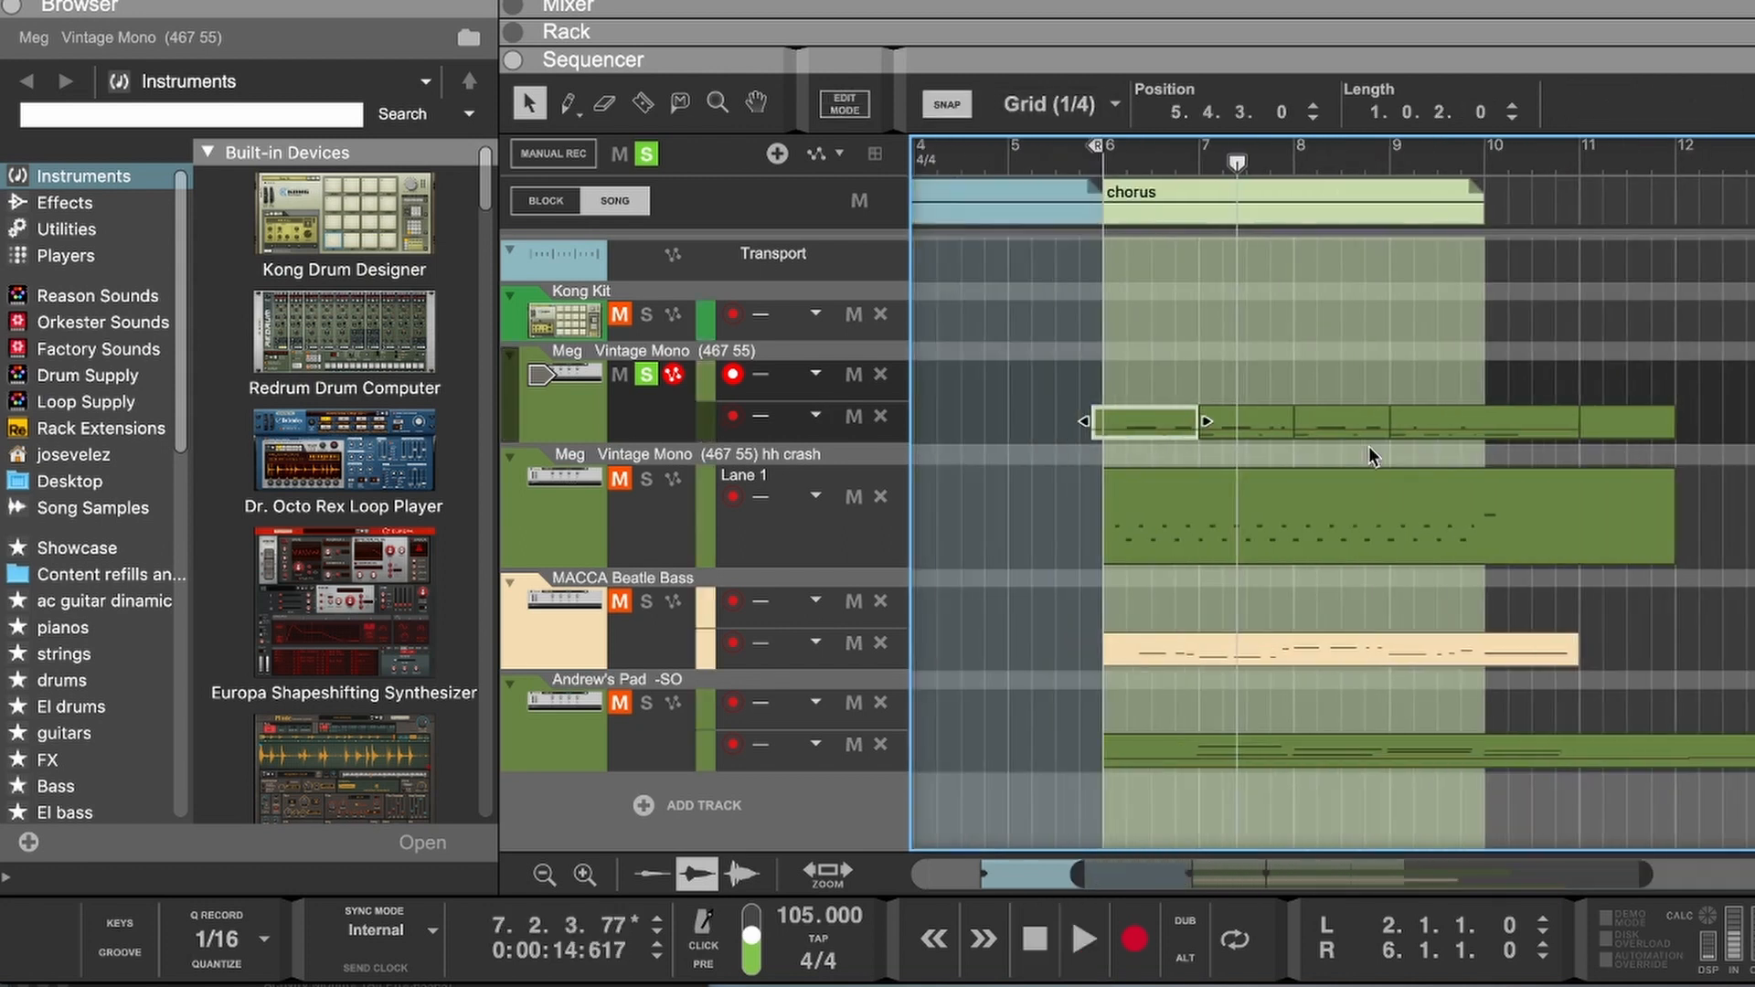
# Step: Reopen the clip at the start of the chorus and examine its notes and start edge around bars 5 and 6
pyautogui.doubleClick(1424, 420)
pyautogui.hscroll(5, 1443, 501)
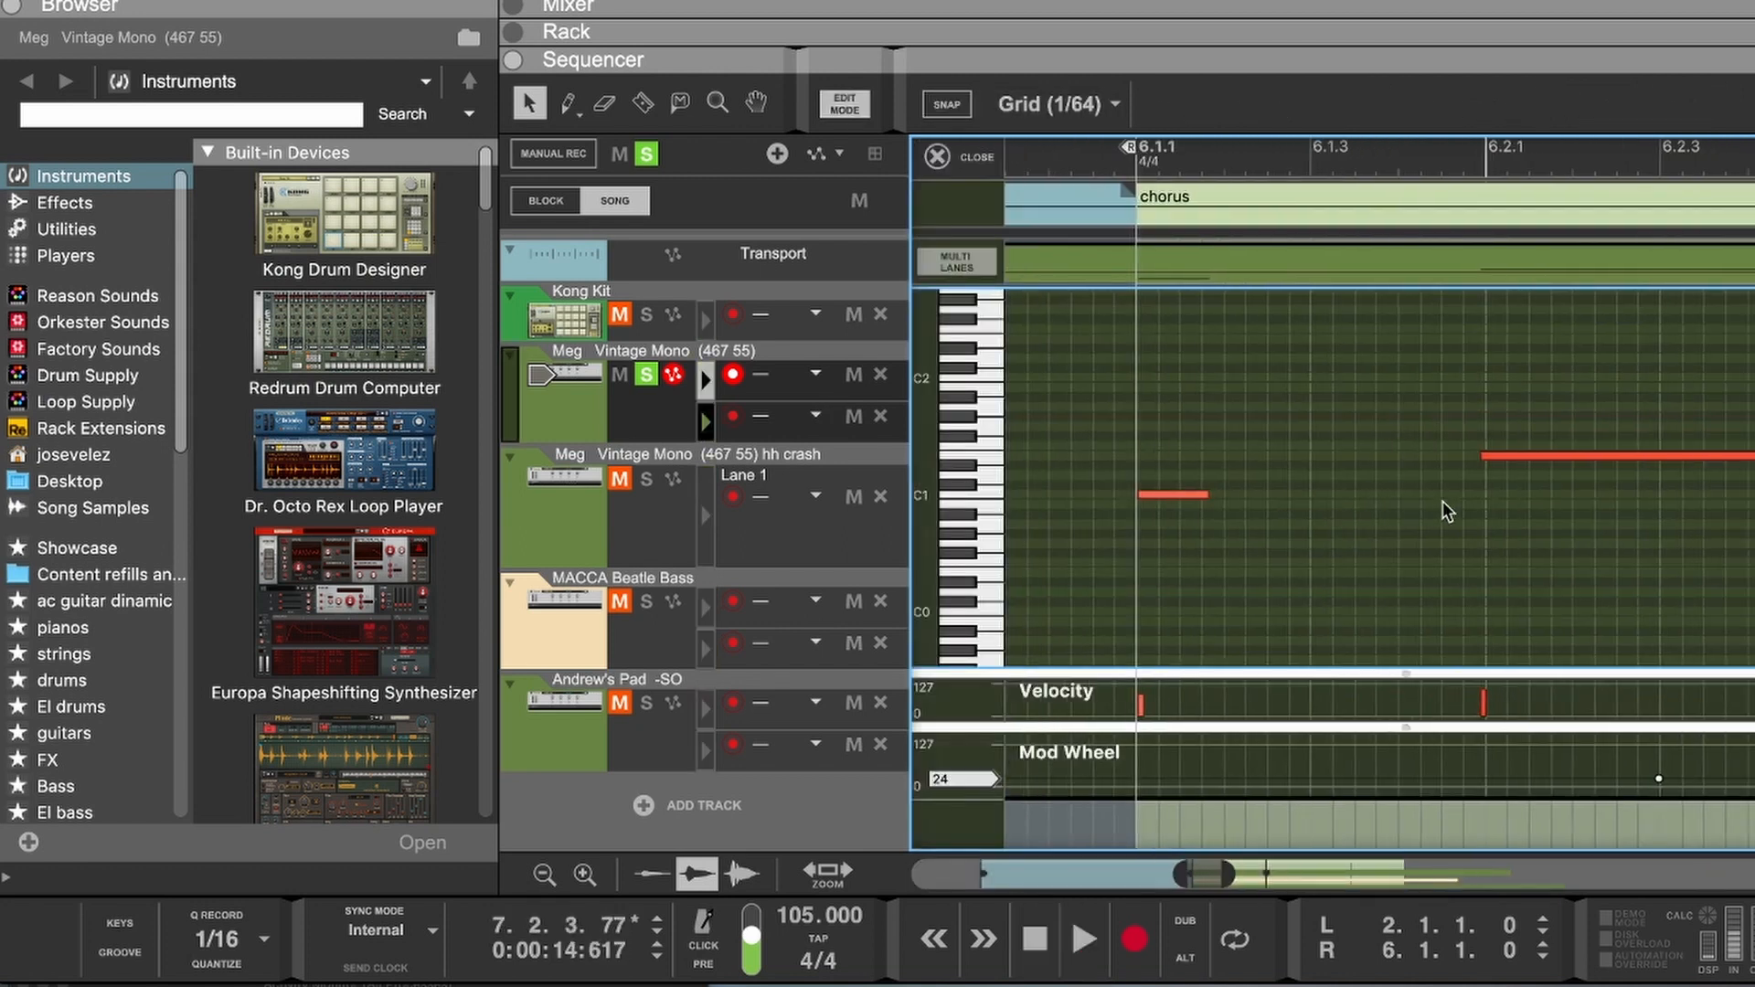
pyautogui.hscroll(4, 1525, 507)
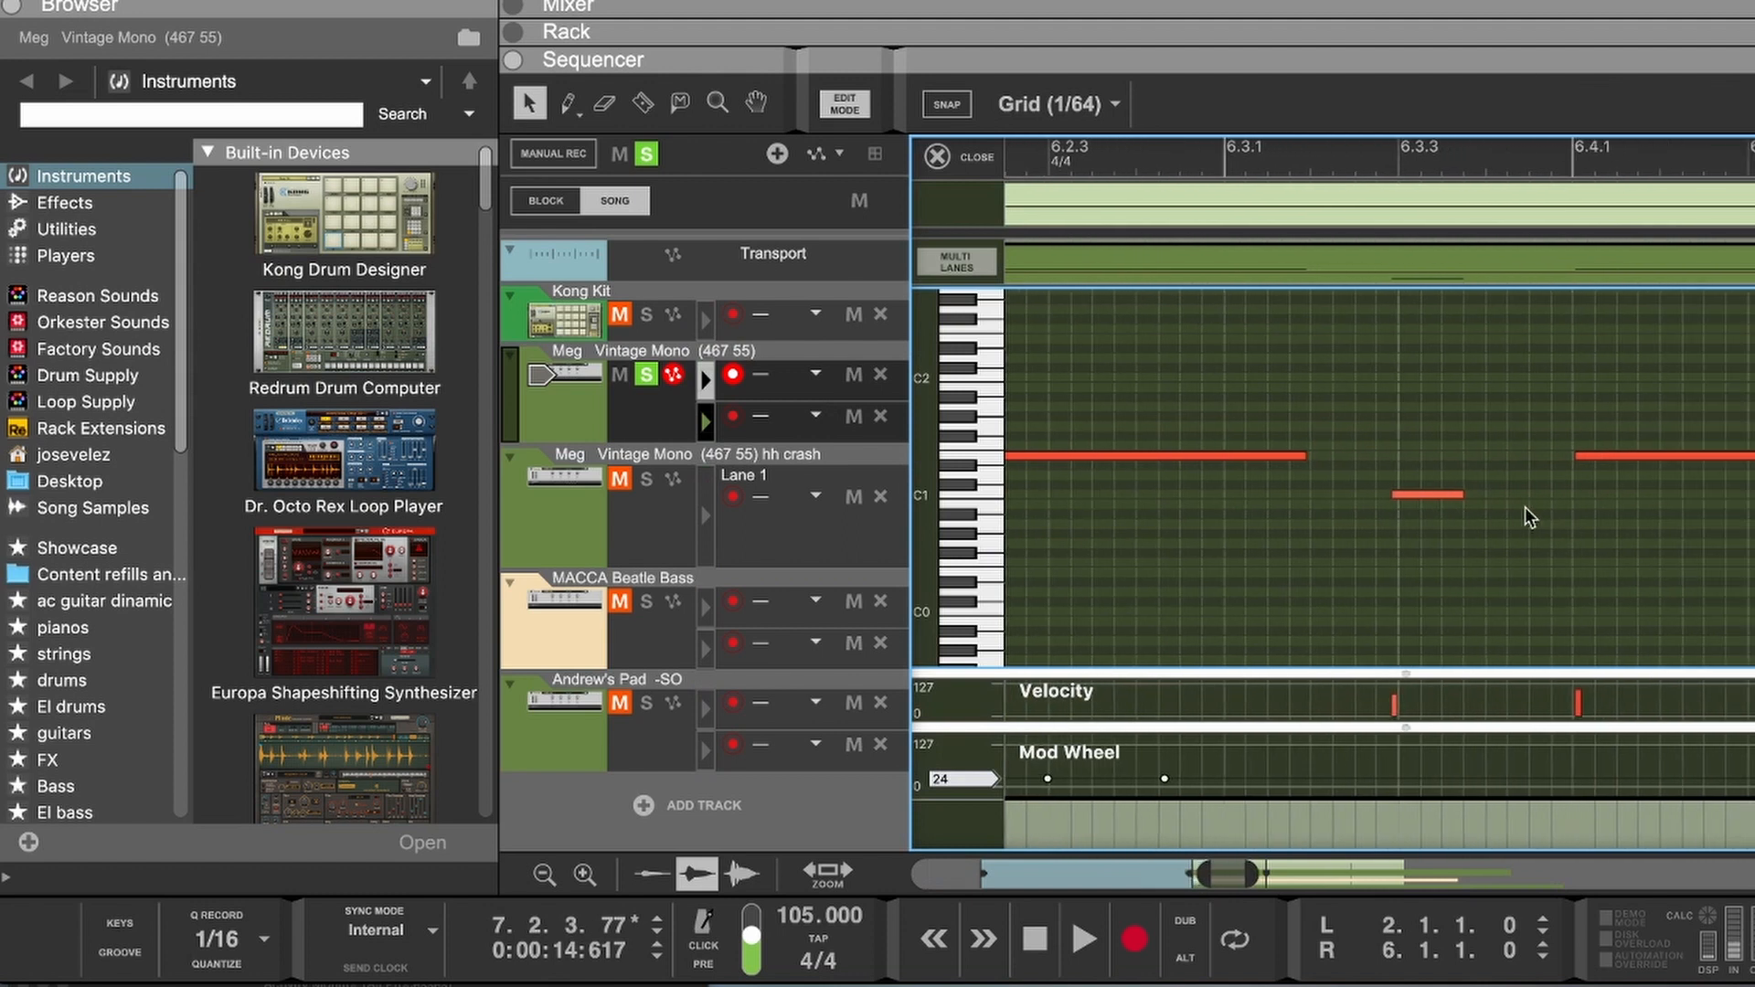
pyautogui.hscroll(-12, 1525, 507)
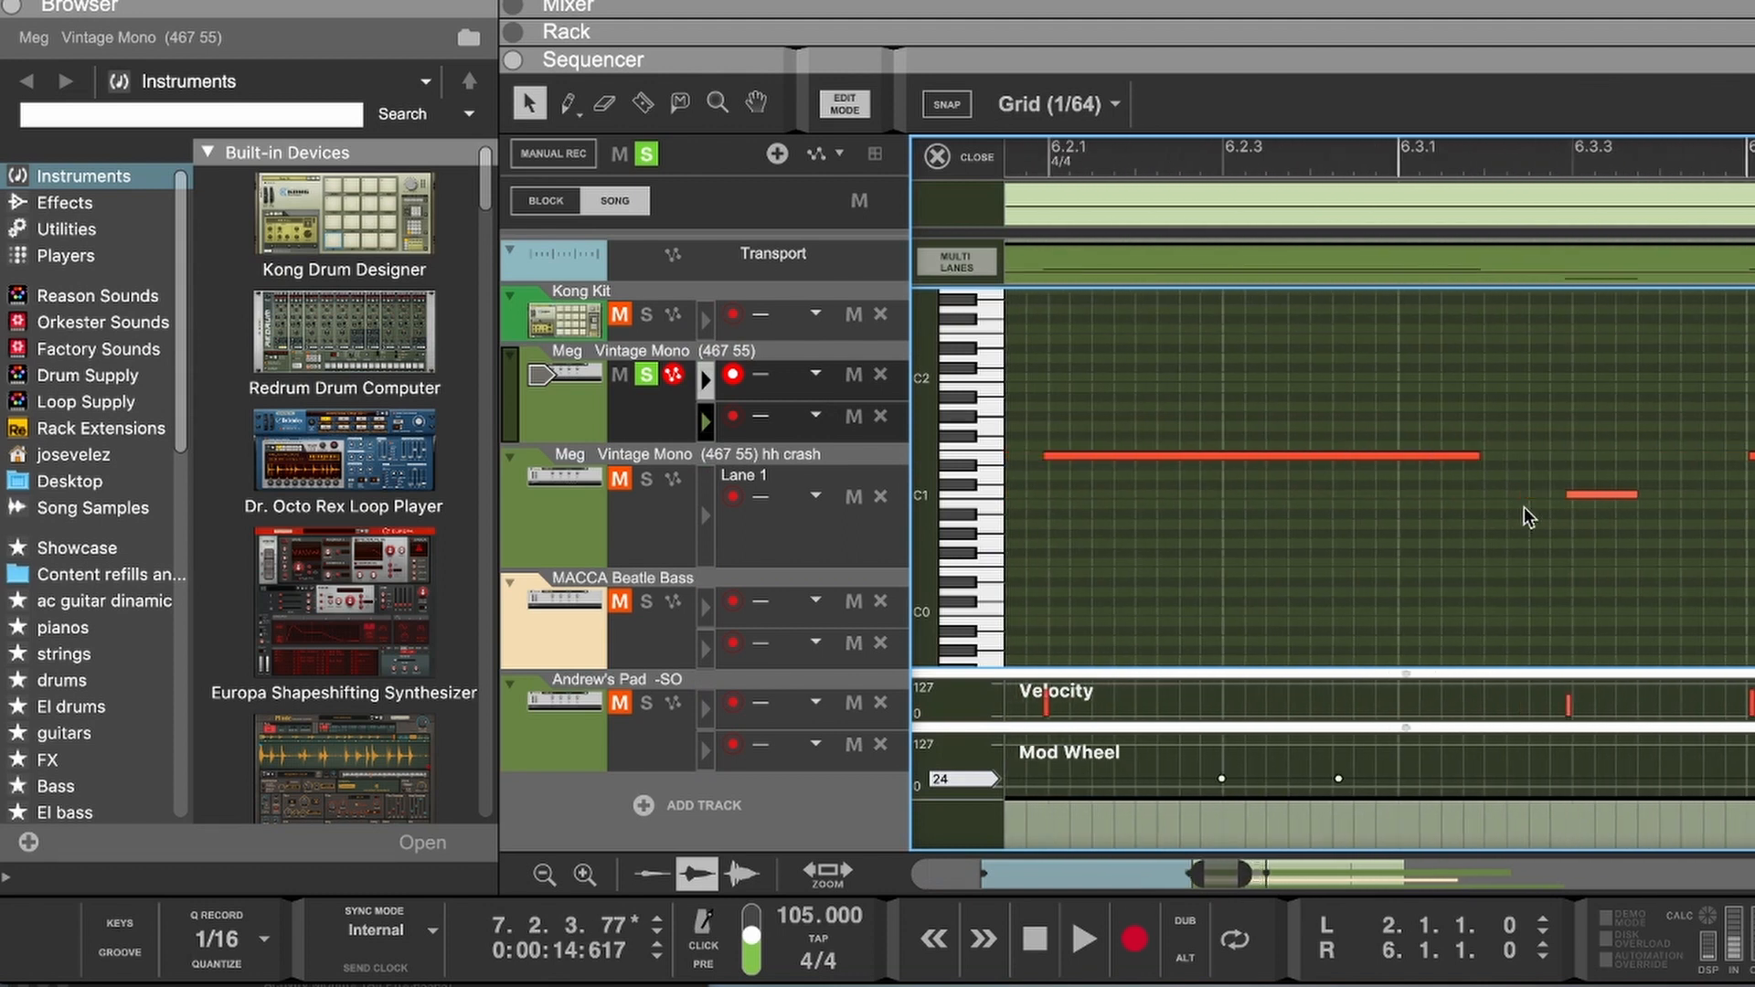
pyautogui.hscroll(-3, 1523, 506)
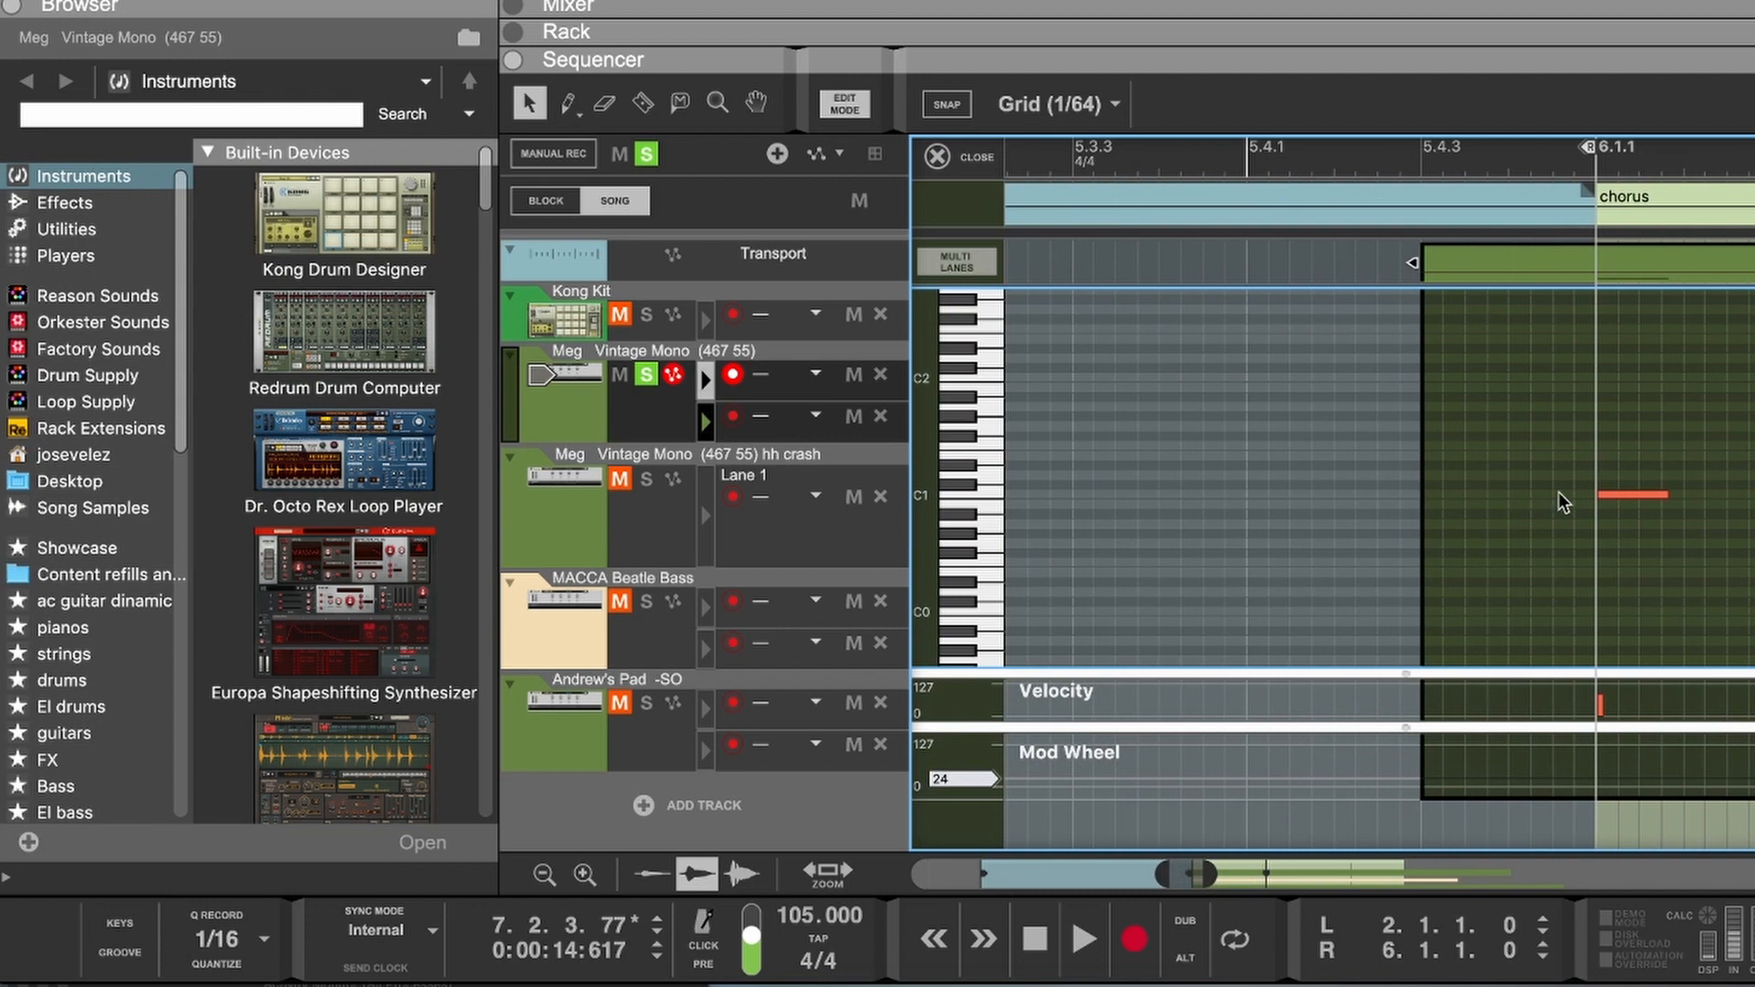
pyautogui.hscroll(6, 1560, 492)
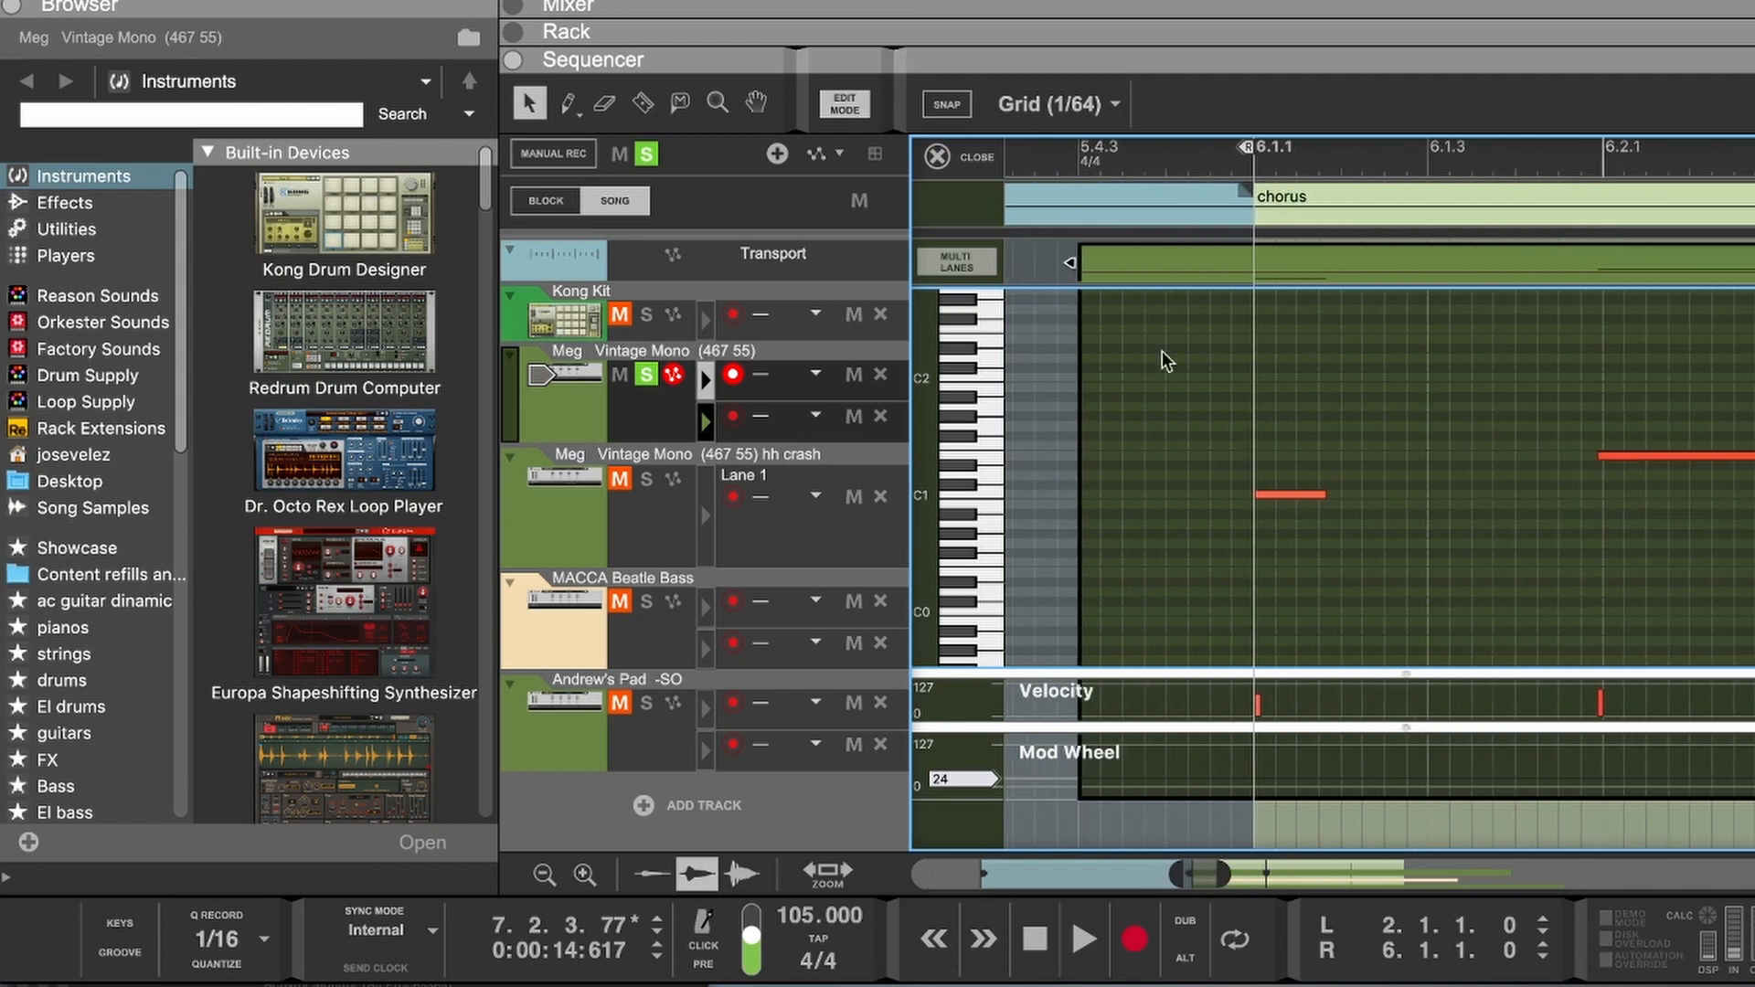
pyautogui.hscroll(-3, 1170, 356)
pyautogui.hscroll(-3, 1262, 380)
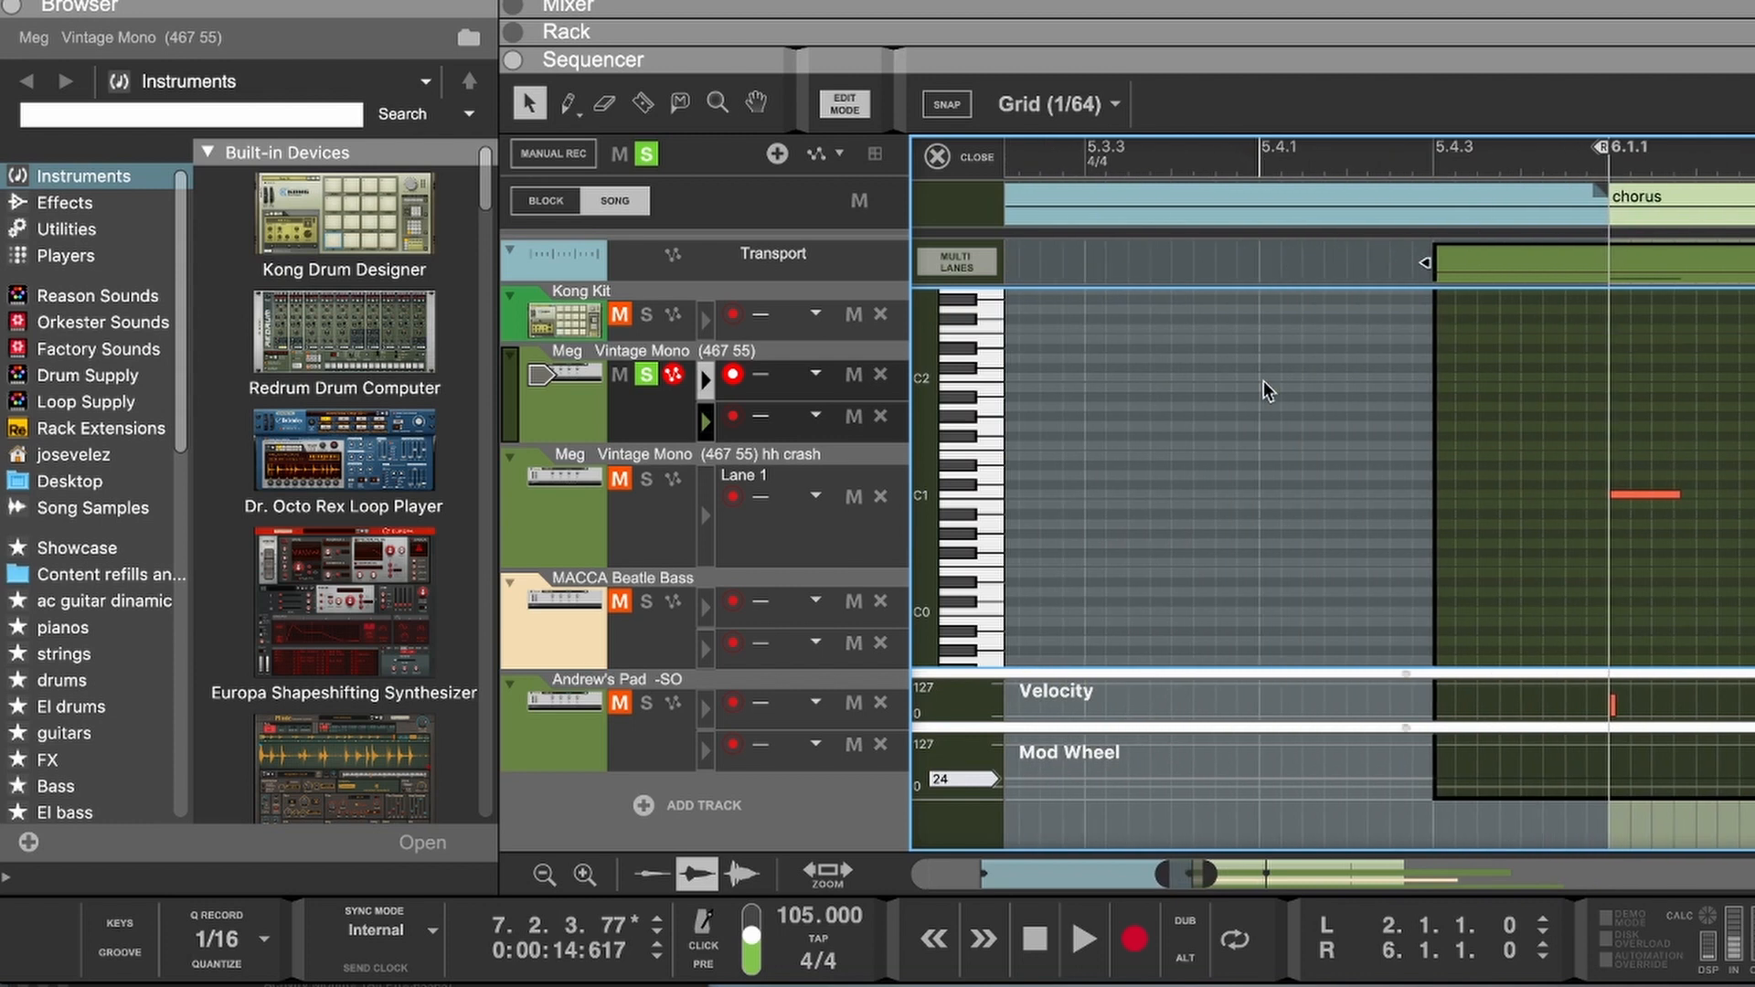
pyautogui.hscroll(-5, 1264, 380)
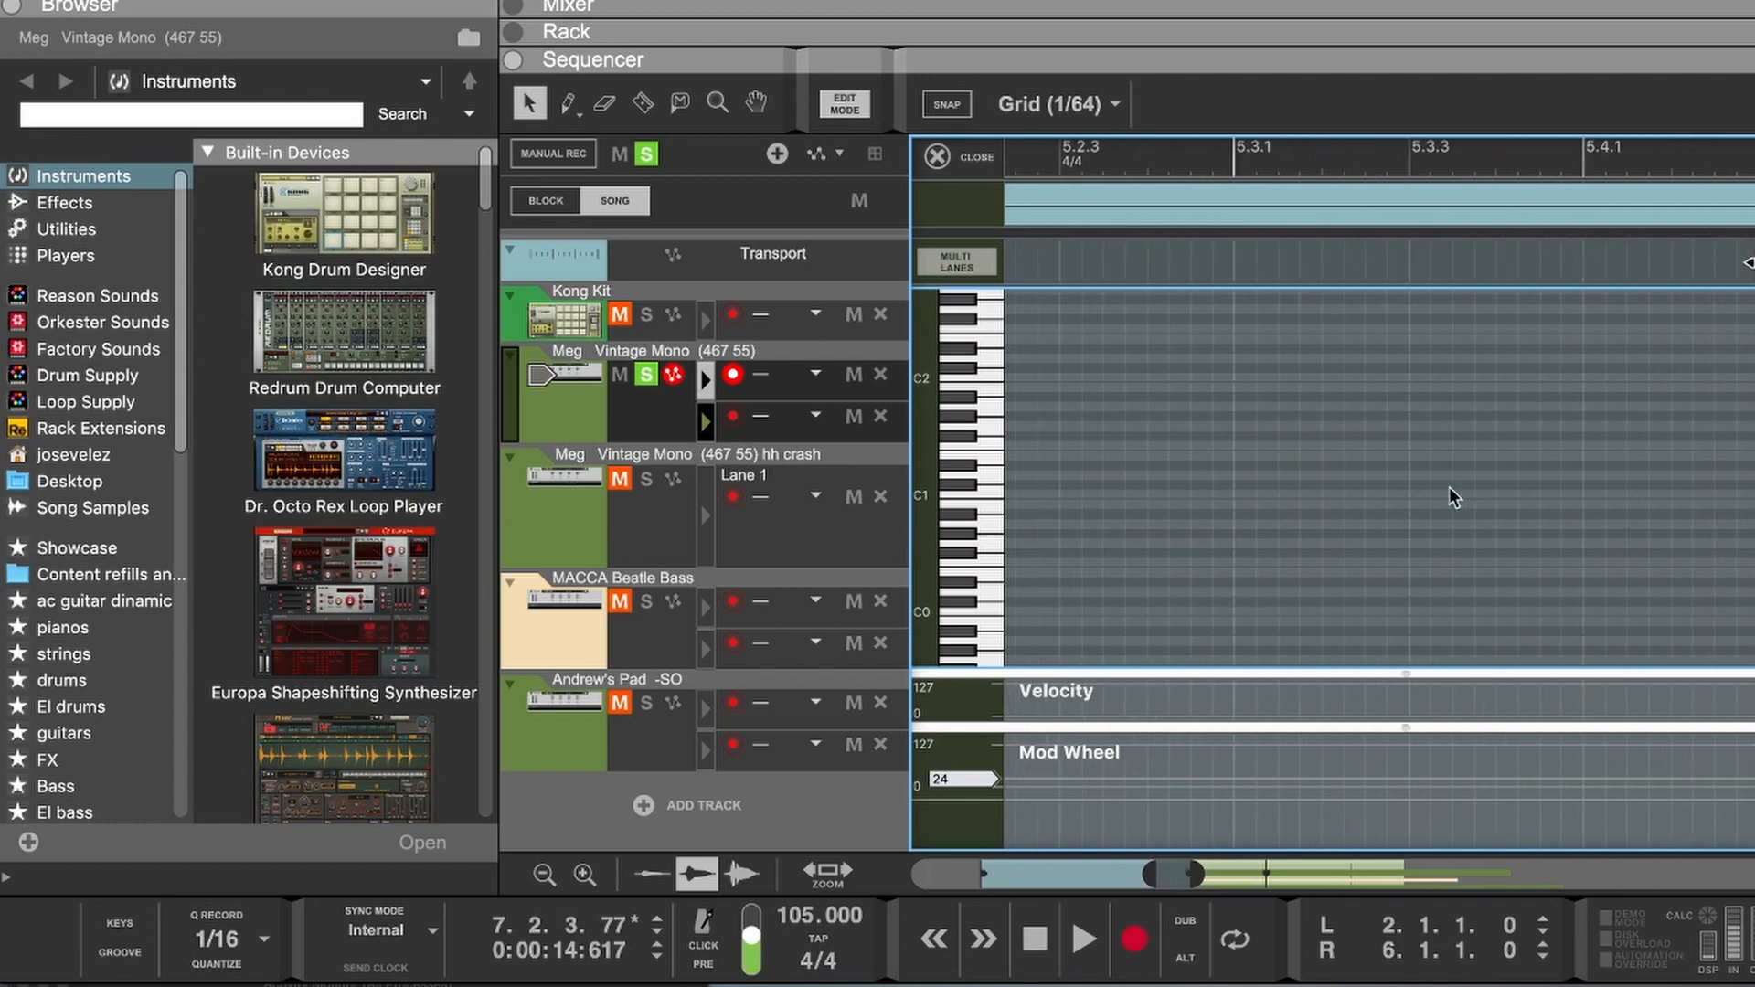
# Step: Recheck the C1 note at 6.1.1 in the clip at the start of the chorus, and return to the song arrangement
pyautogui.click(937, 158)
pyautogui.hscroll(-6, 1149, 360)
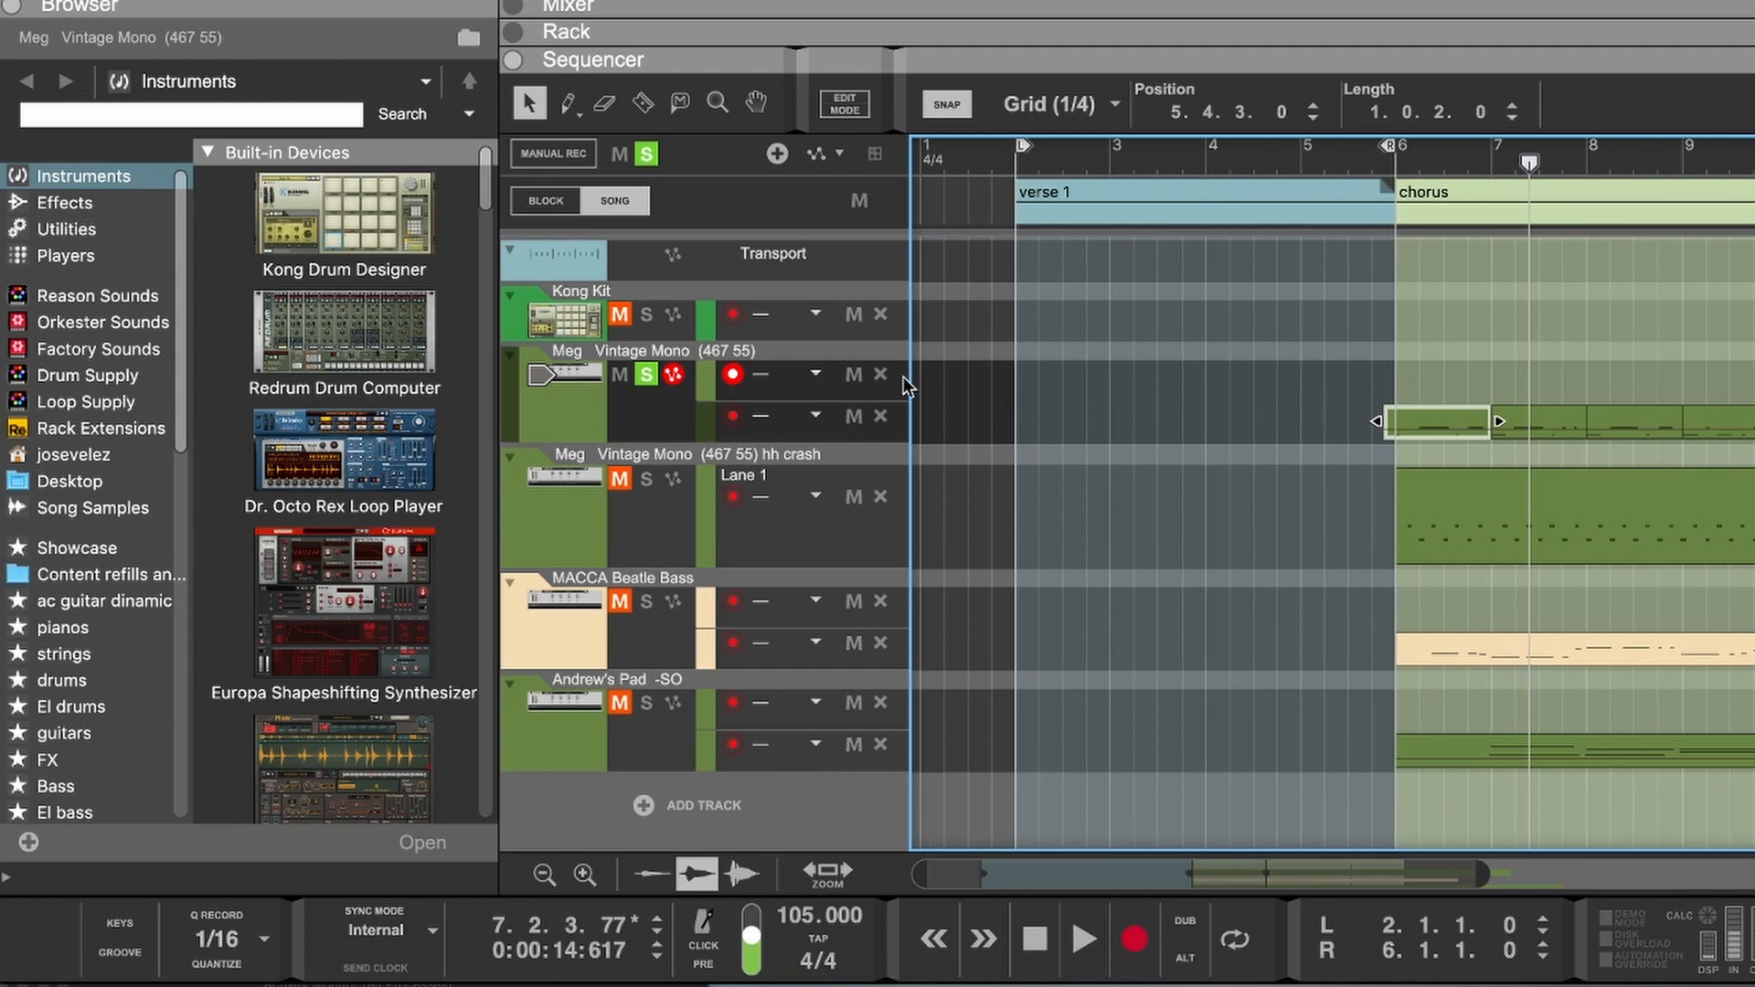
pyautogui.doubleClick(1421, 424)
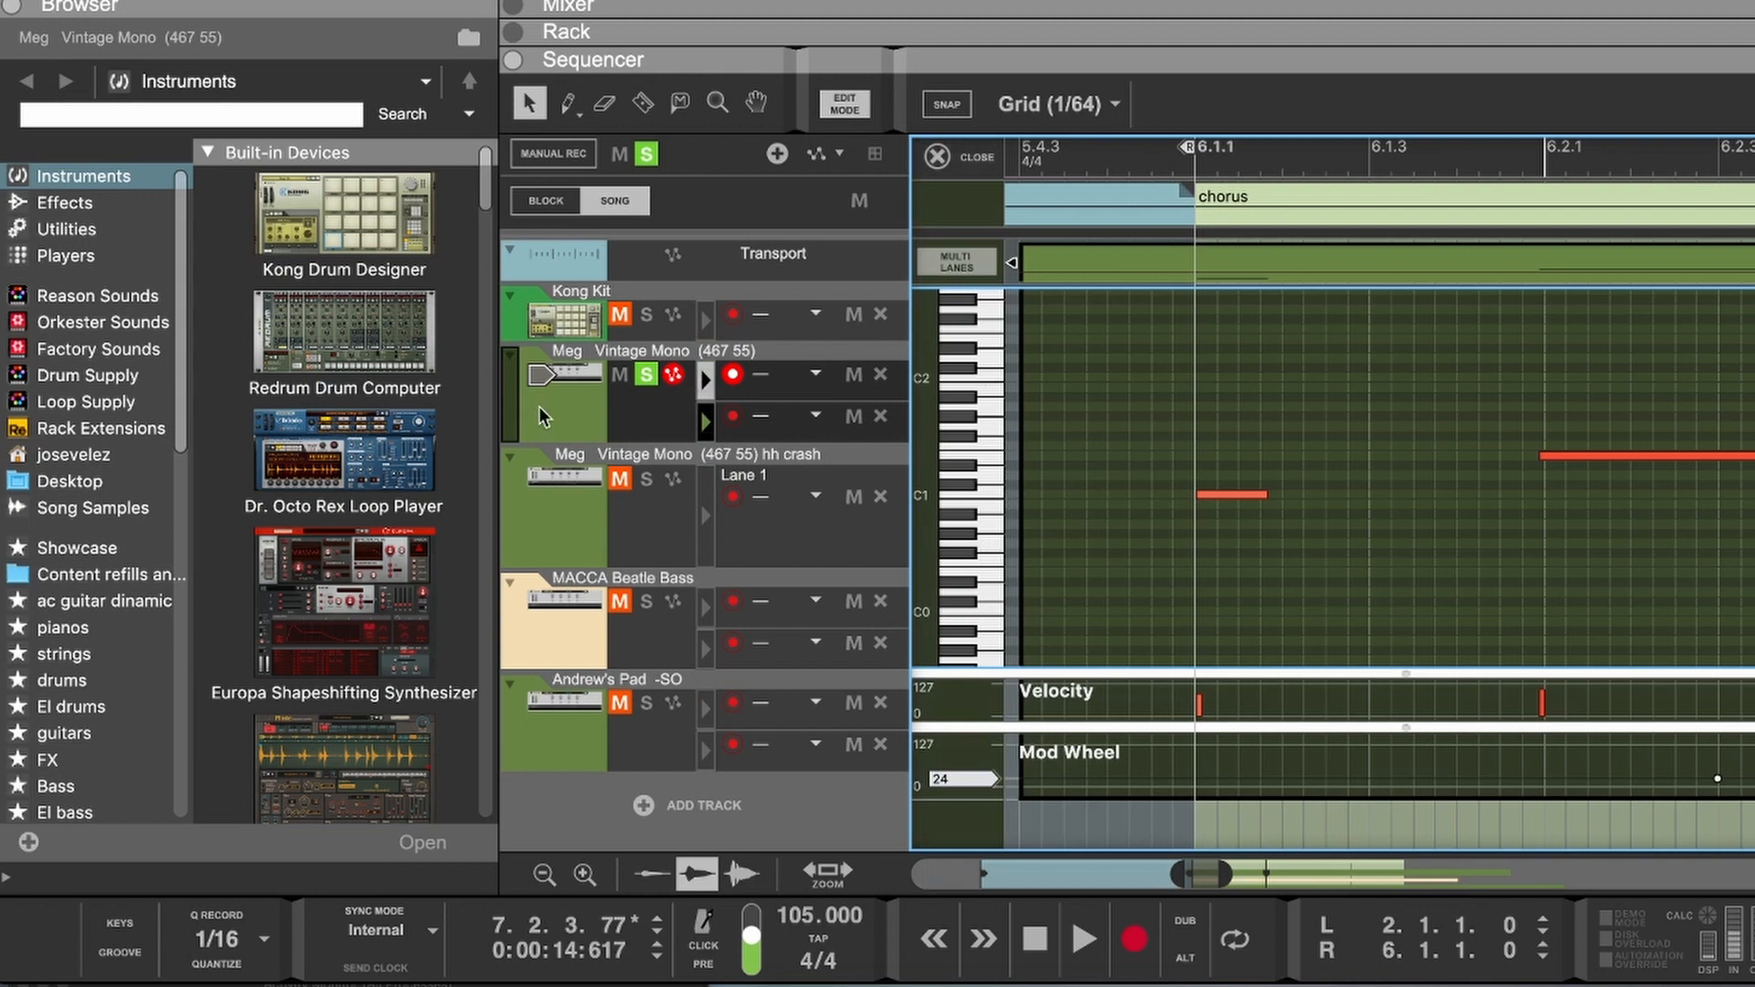
pyautogui.click(936, 157)
pyautogui.hscroll(-5, 1046, 464)
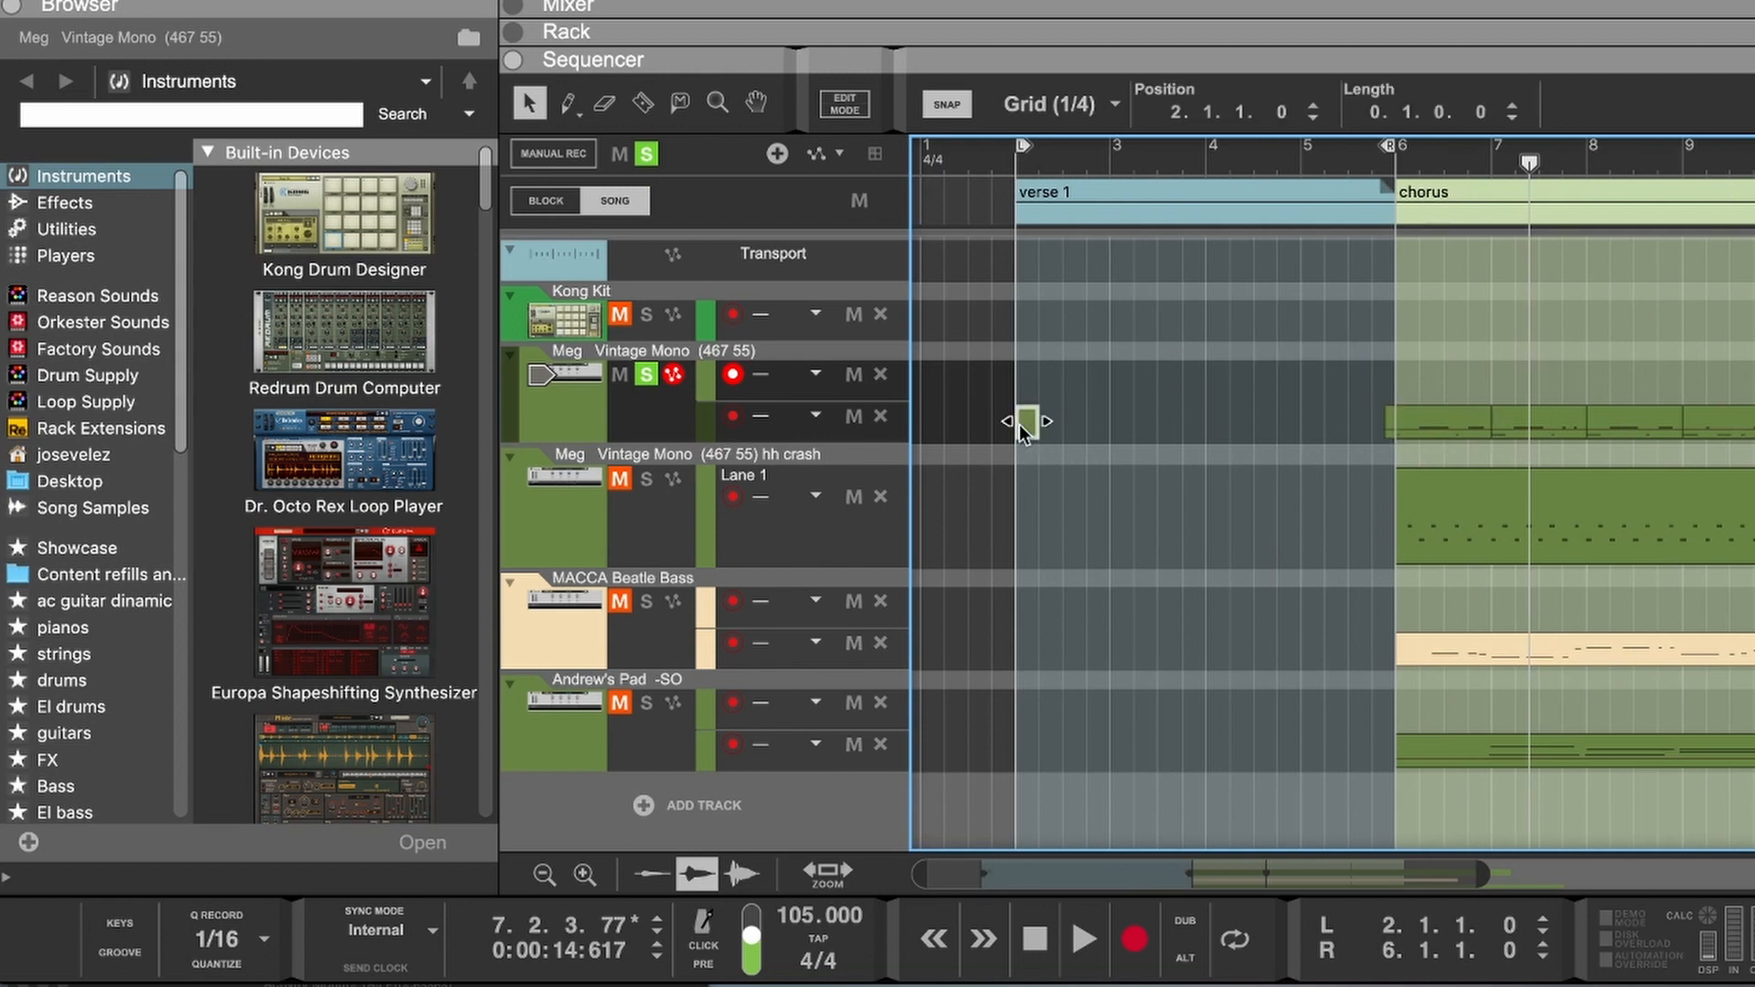
# Step: Lengthen the new clip at 2.1.1.0 on the Vintage Mono drum track to one bar and open it for note editing
pyautogui.moveTo(1018, 424)
pyautogui.mouseDown()
pyautogui.moveTo(1134, 426)
pyautogui.moveTo(1114, 429)
pyautogui.mouseUp()
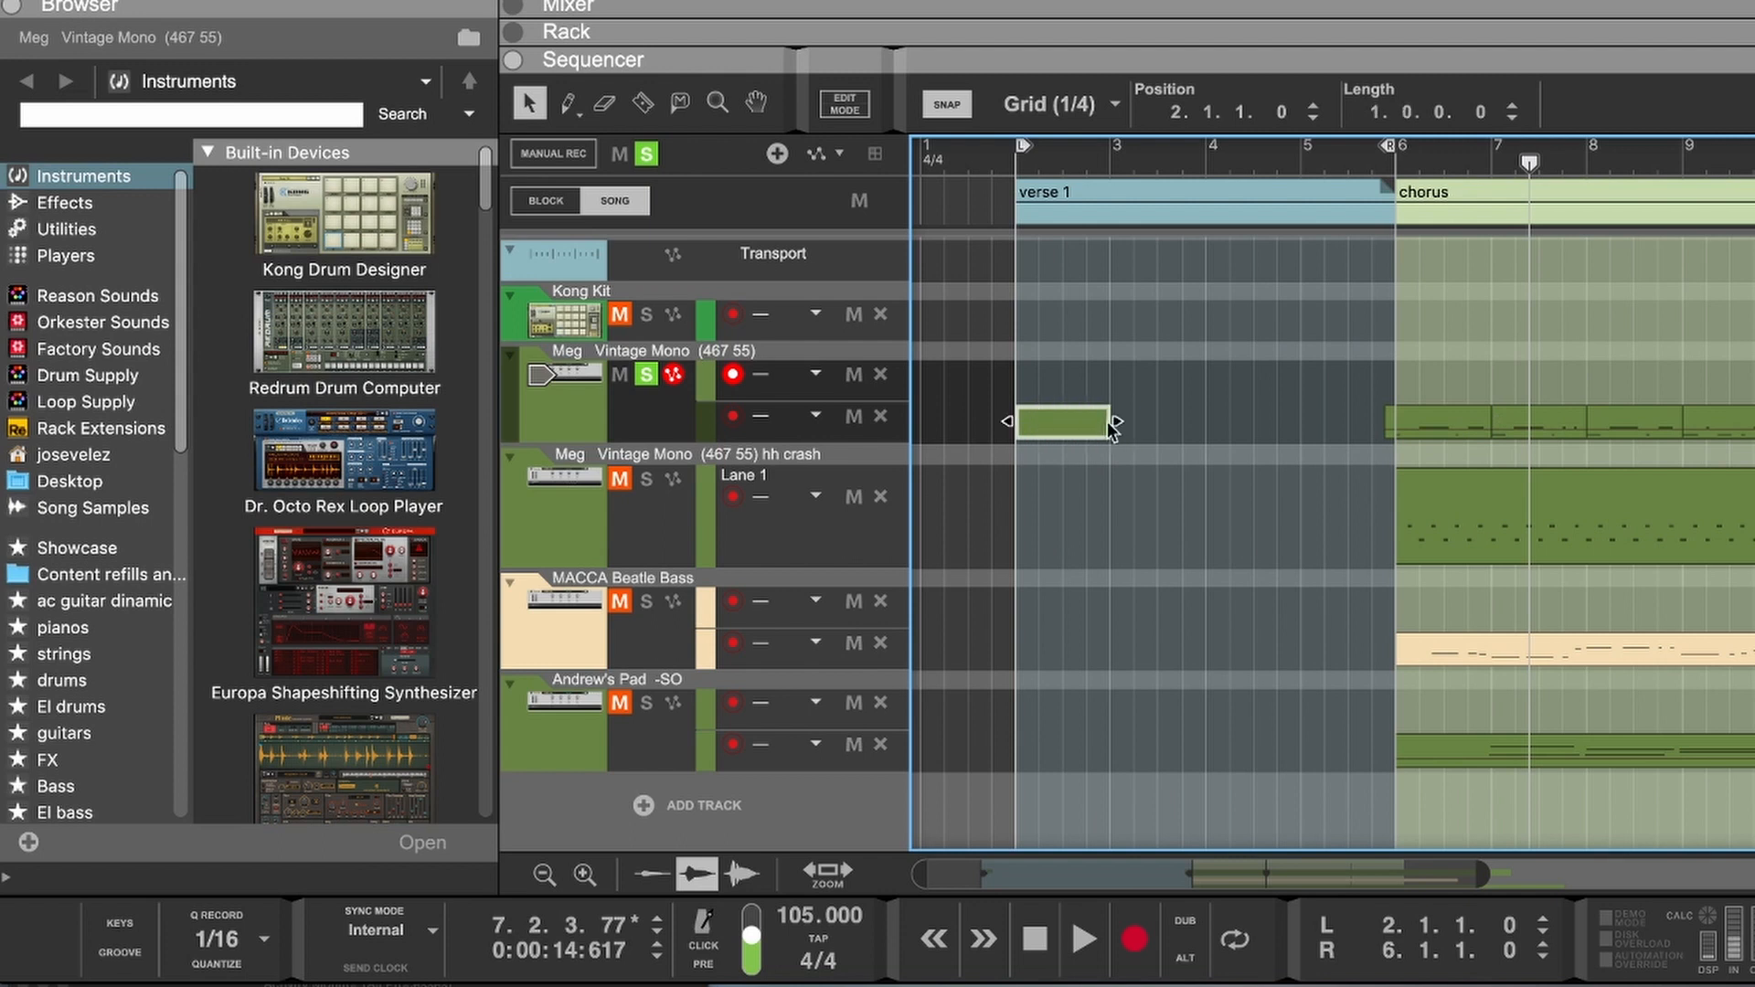
pyautogui.doubleClick(1050, 424)
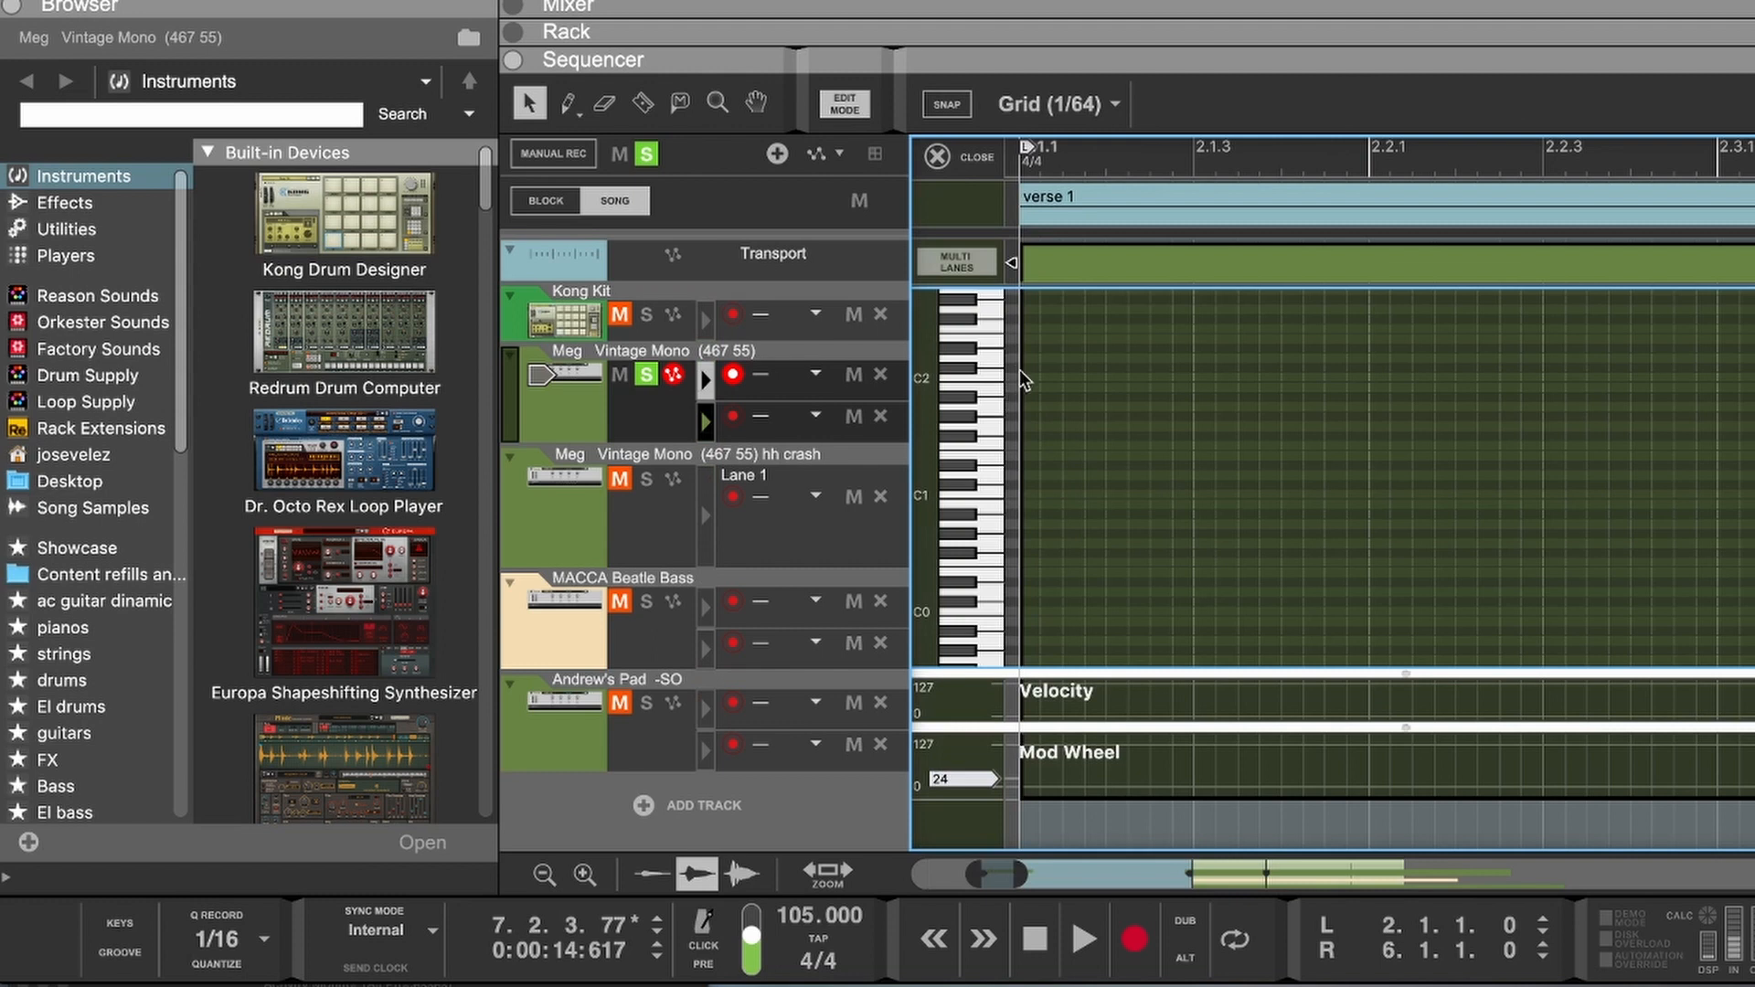
pyautogui.click(568, 102)
pyautogui.click(1038, 377)
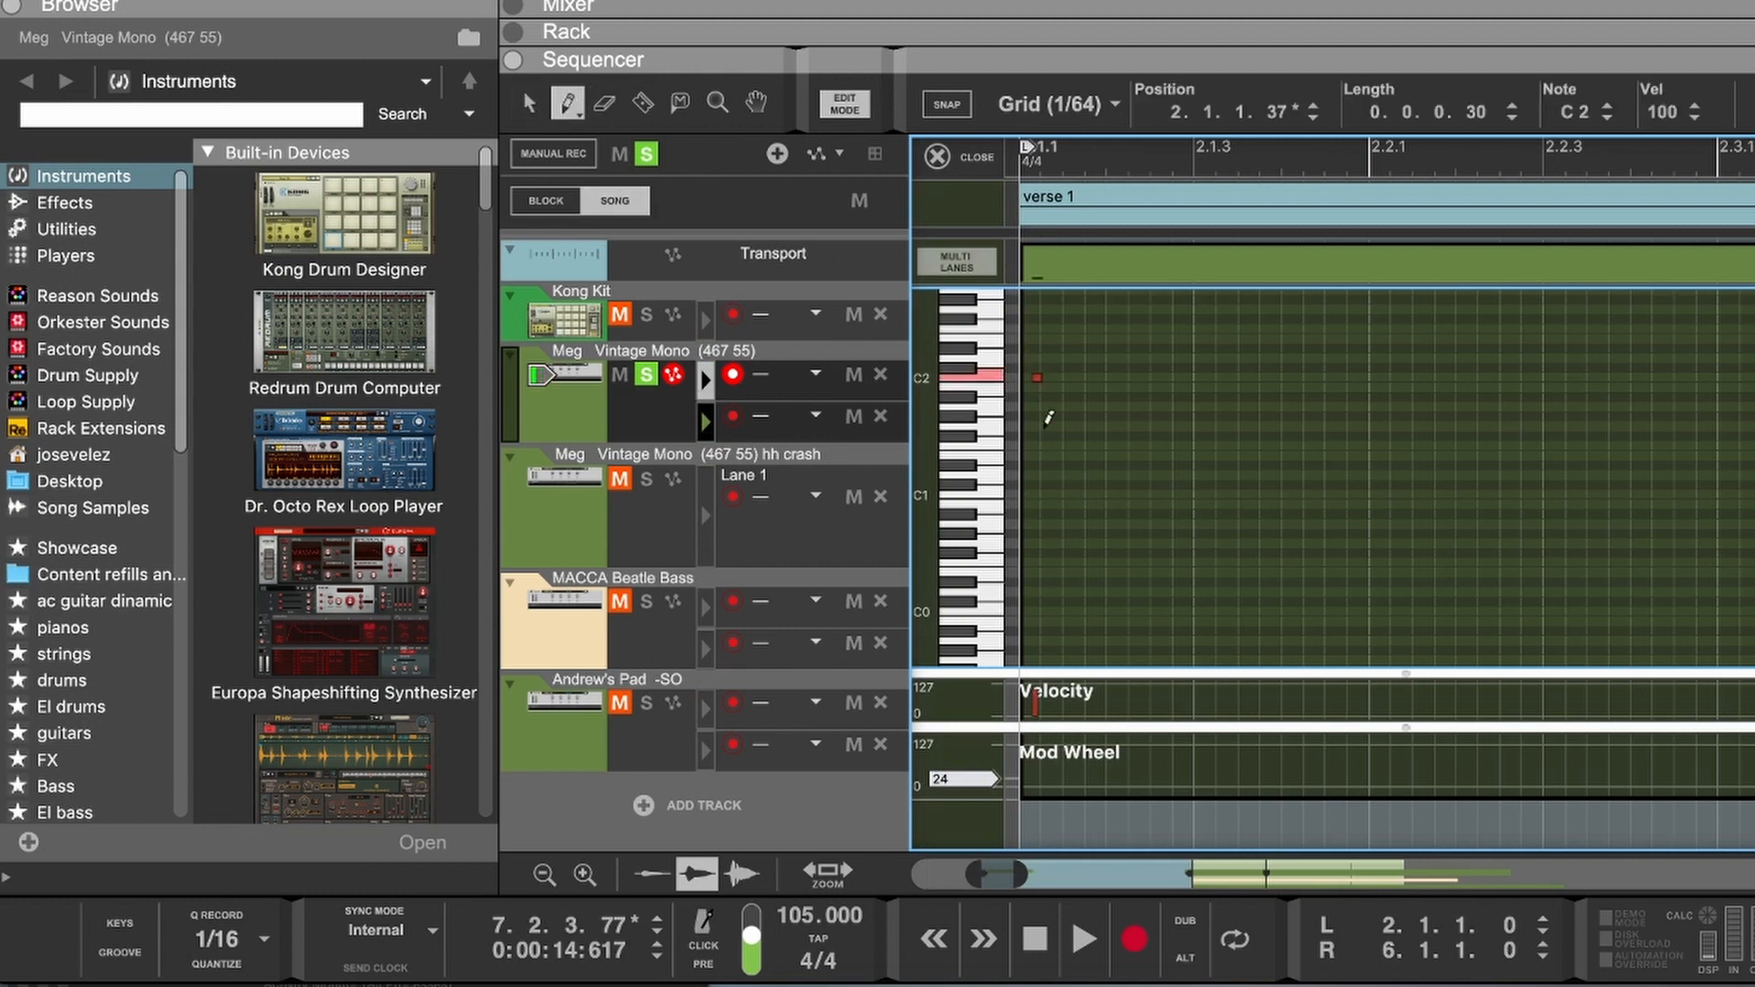
pyautogui.press('super+z')
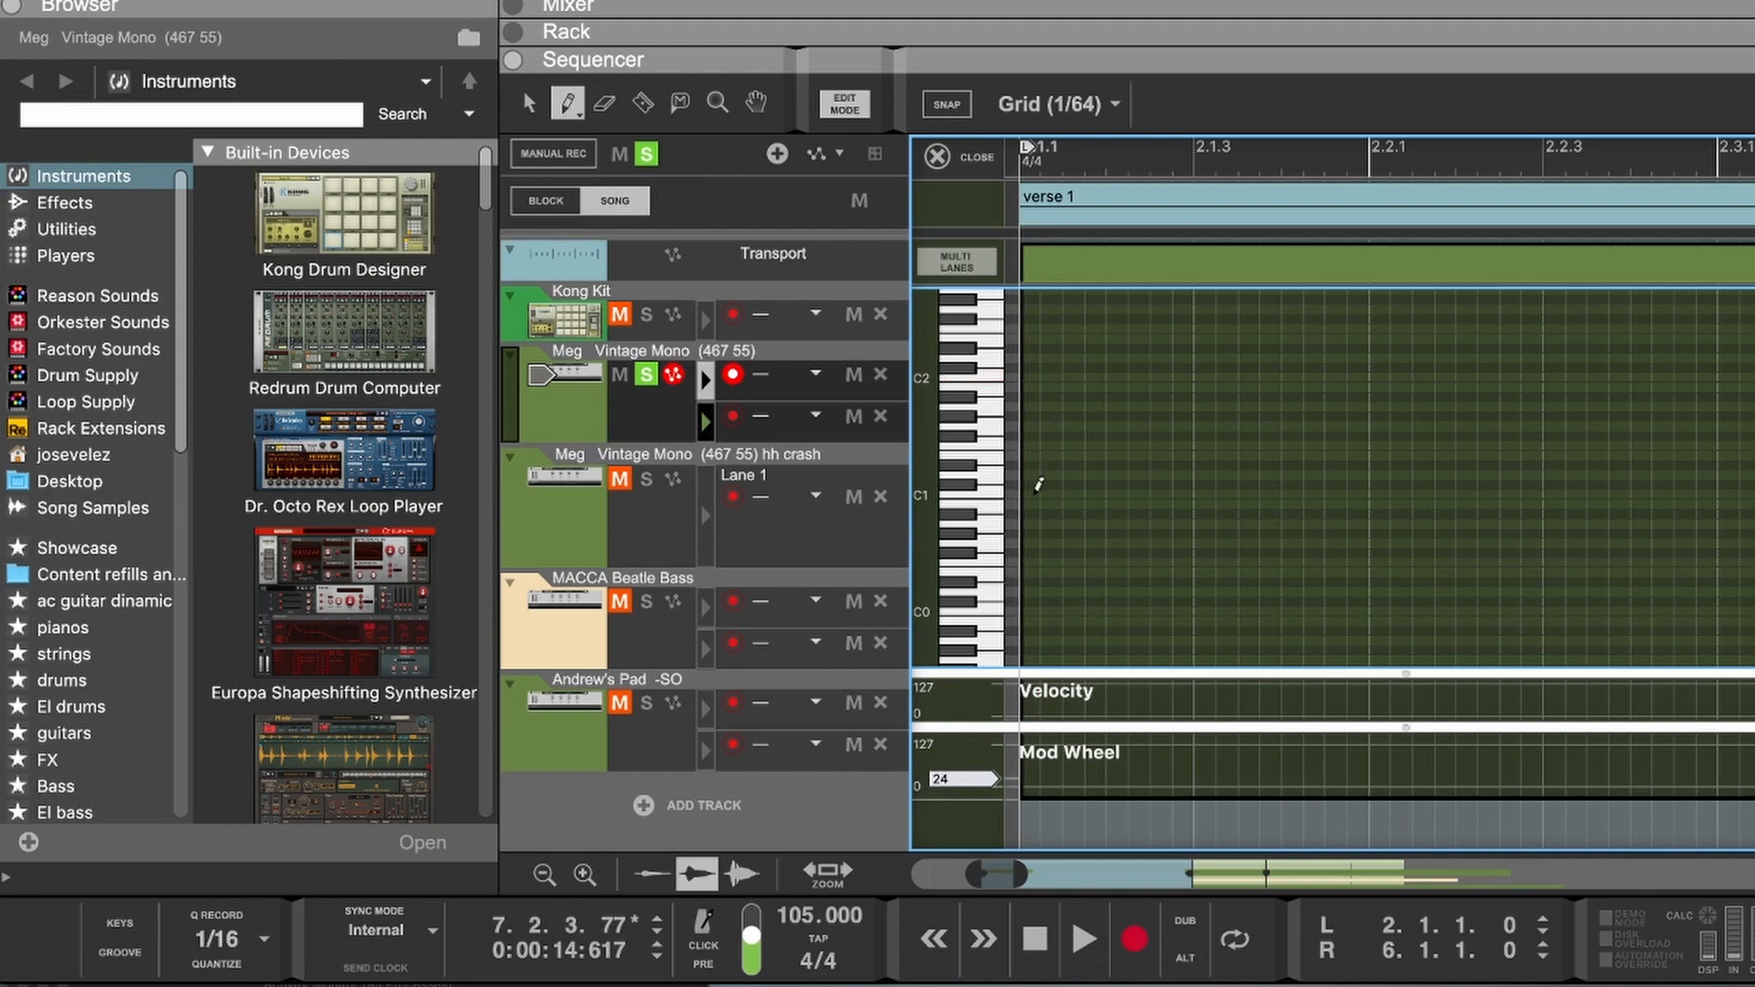
pyautogui.click(1033, 494)
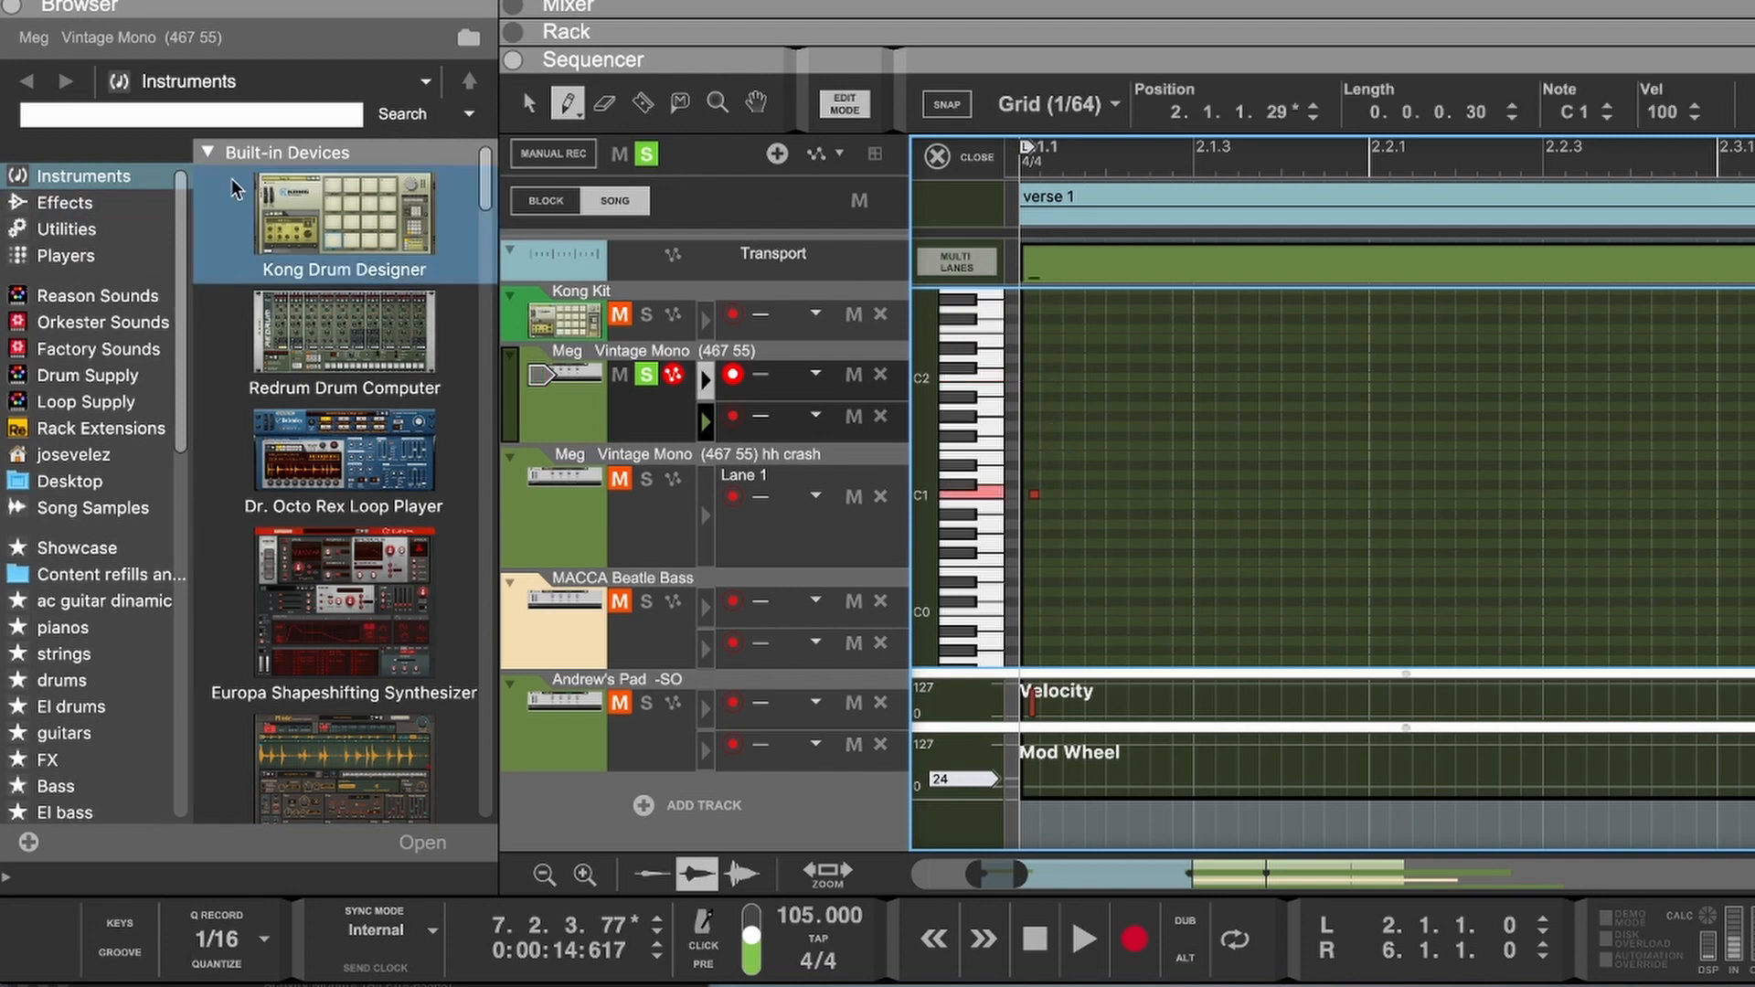
pyautogui.click(529, 102)
pyautogui.moveTo(1039, 495)
pyautogui.mouseDown()
pyautogui.moveTo(1074, 495)
pyautogui.moveTo(1048, 500)
pyautogui.mouseUp()
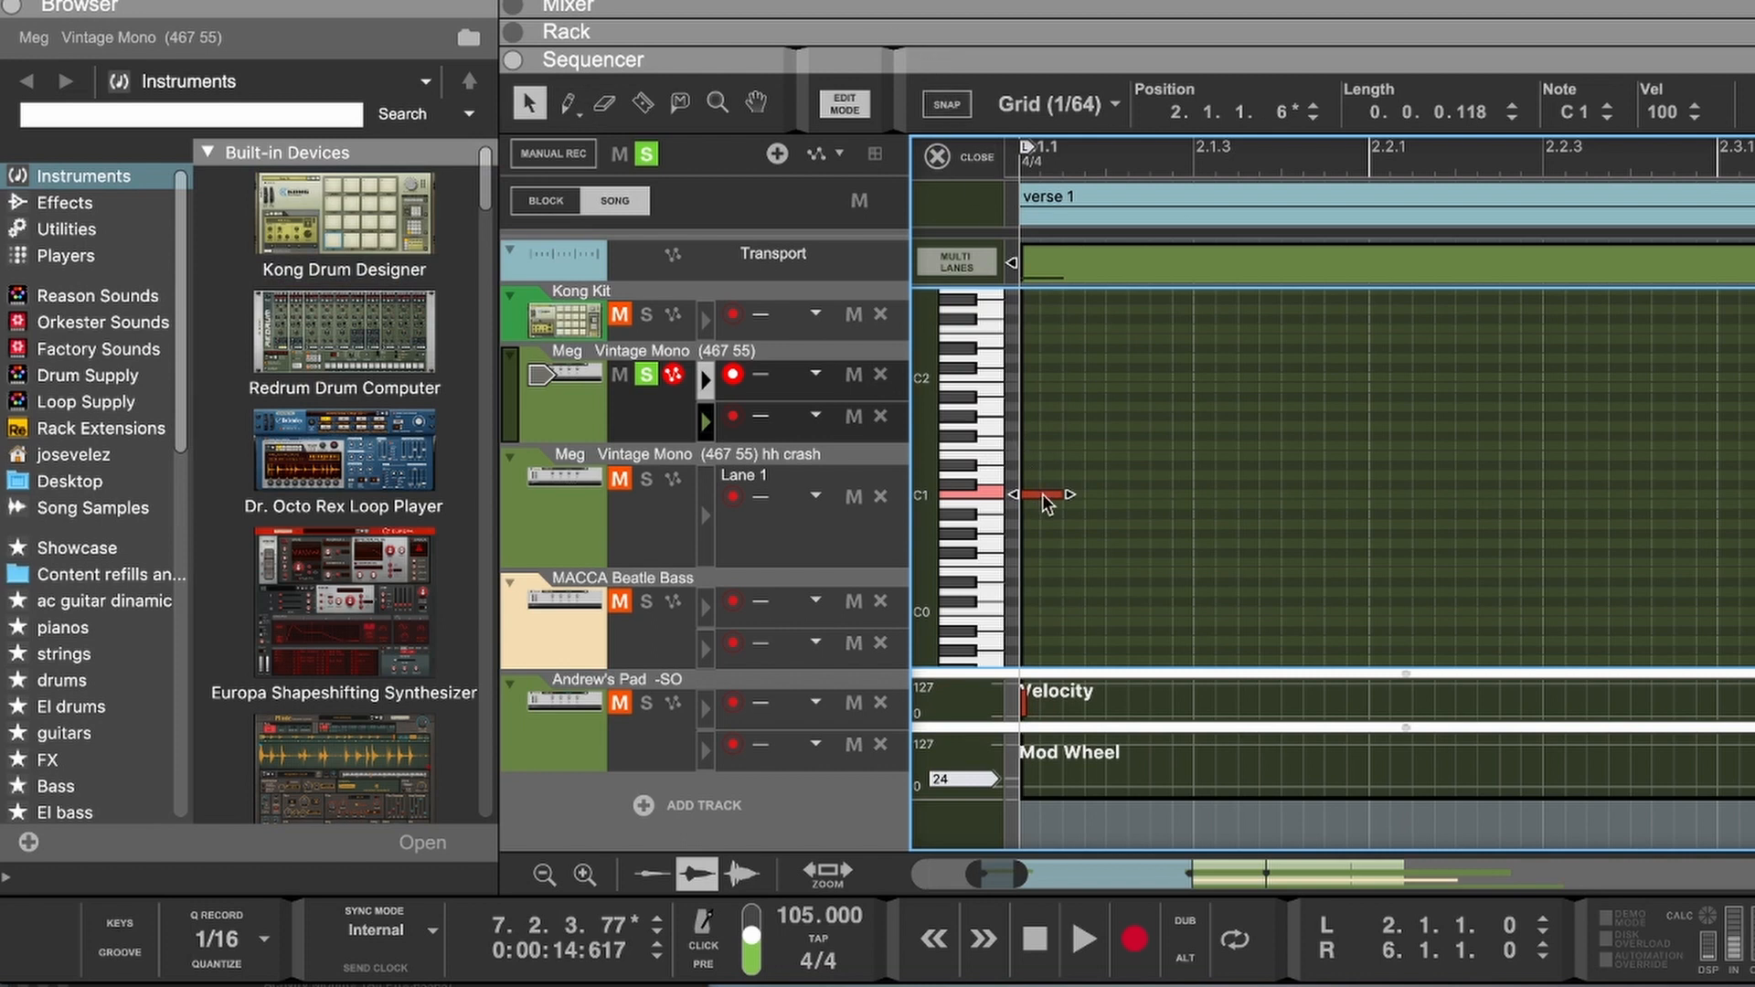
pyautogui.press('Delete')
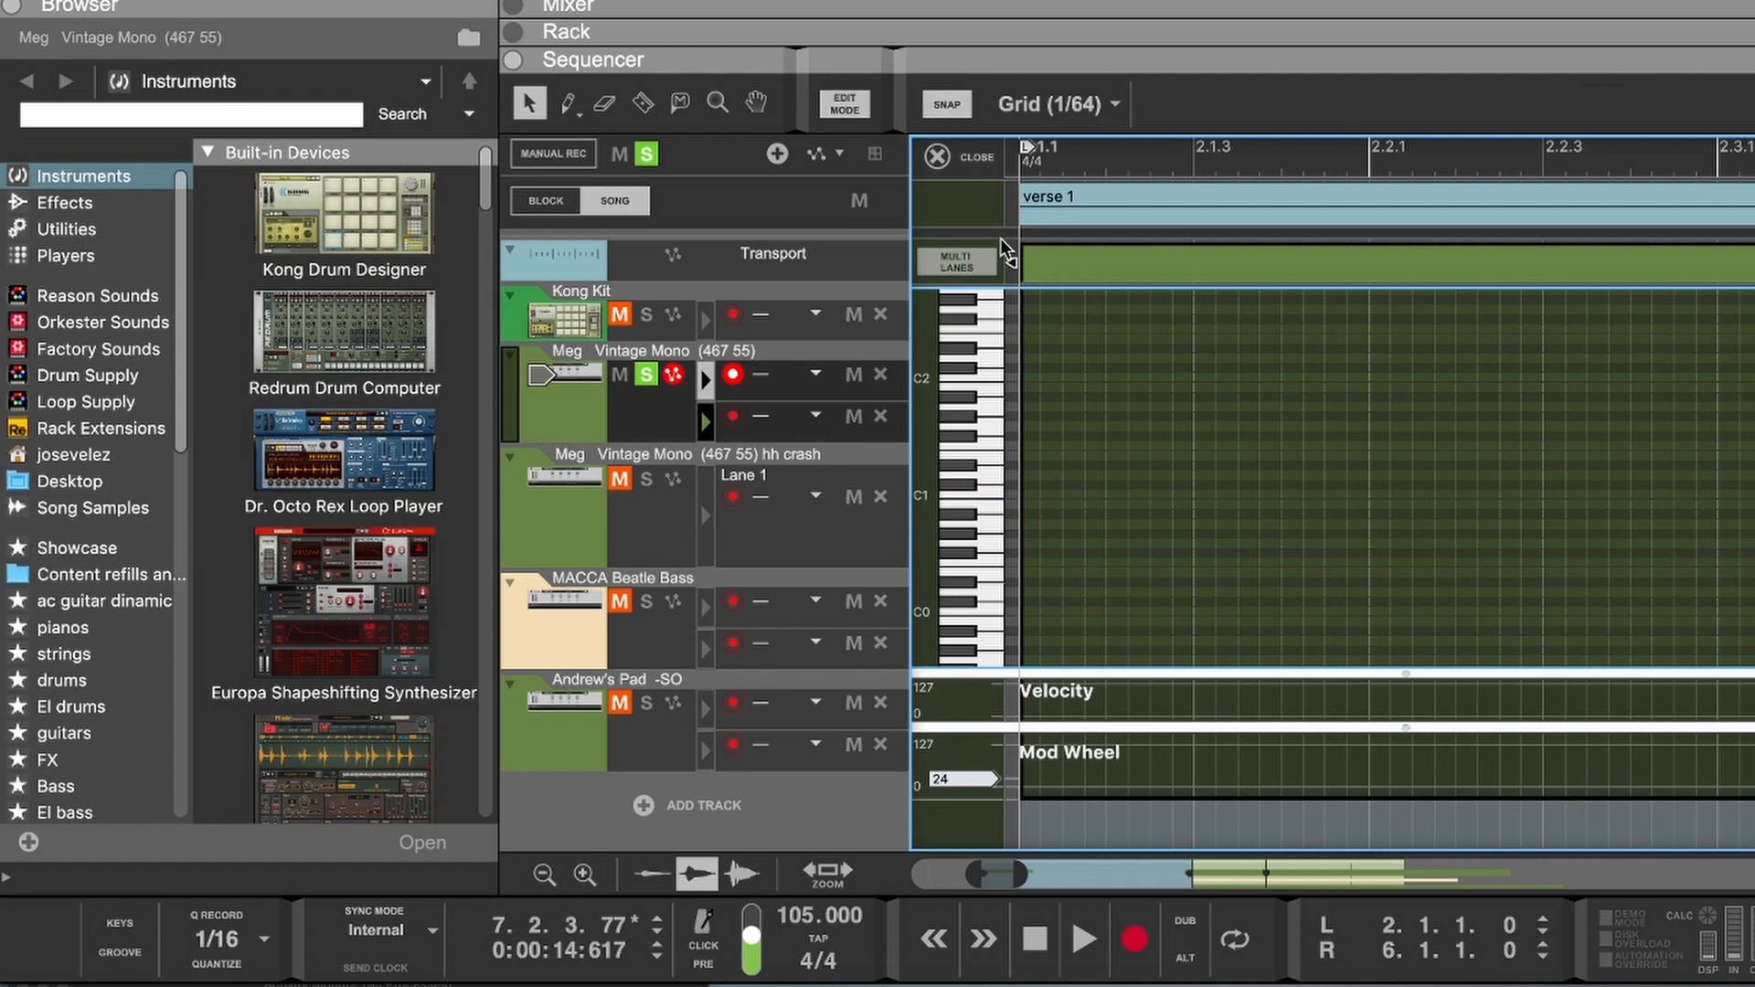
# Step: With snap on at Grid 1/64, draw a C1 note at 2.1.1.0 and lengthen it by about one grid unit
pyautogui.click(1023, 165)
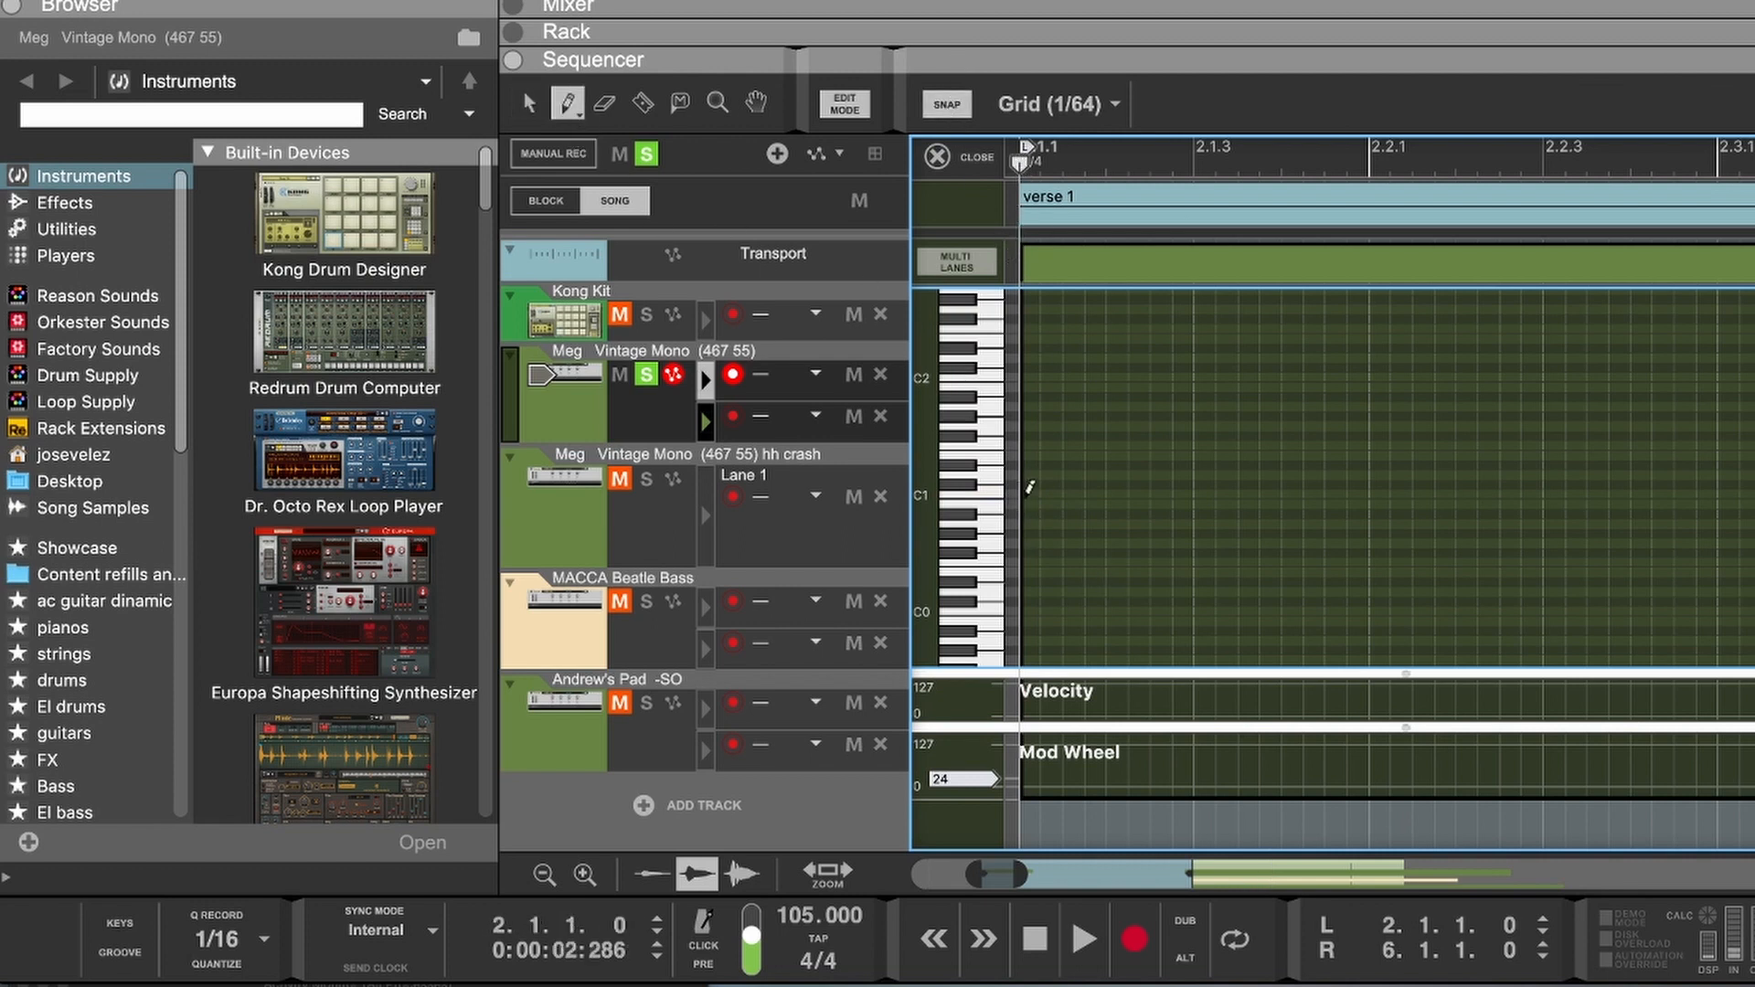
pyautogui.click(1025, 492)
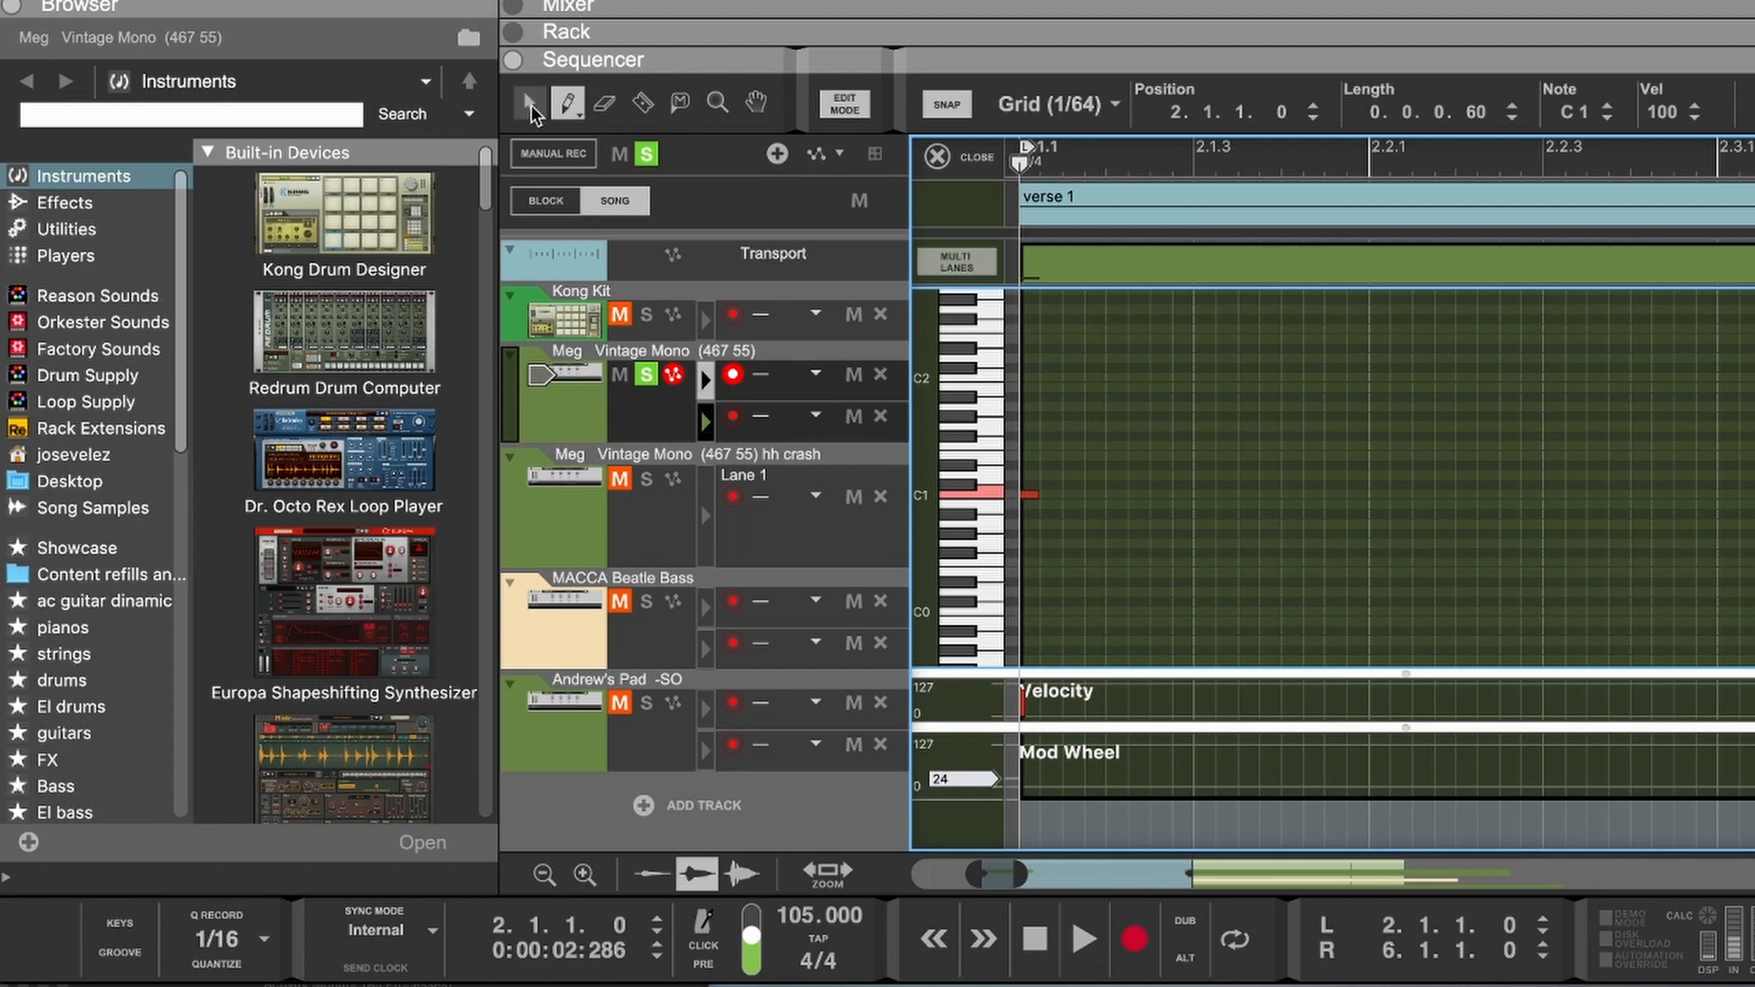
pyautogui.press('q')
pyautogui.moveTo(1050, 493)
pyautogui.mouseDown()
pyautogui.moveTo(1232, 490)
pyautogui.moveTo(1064, 495)
pyautogui.mouseUp()
pyautogui.press('w')
pyautogui.click(1077, 494)
pyautogui.press('Delete')
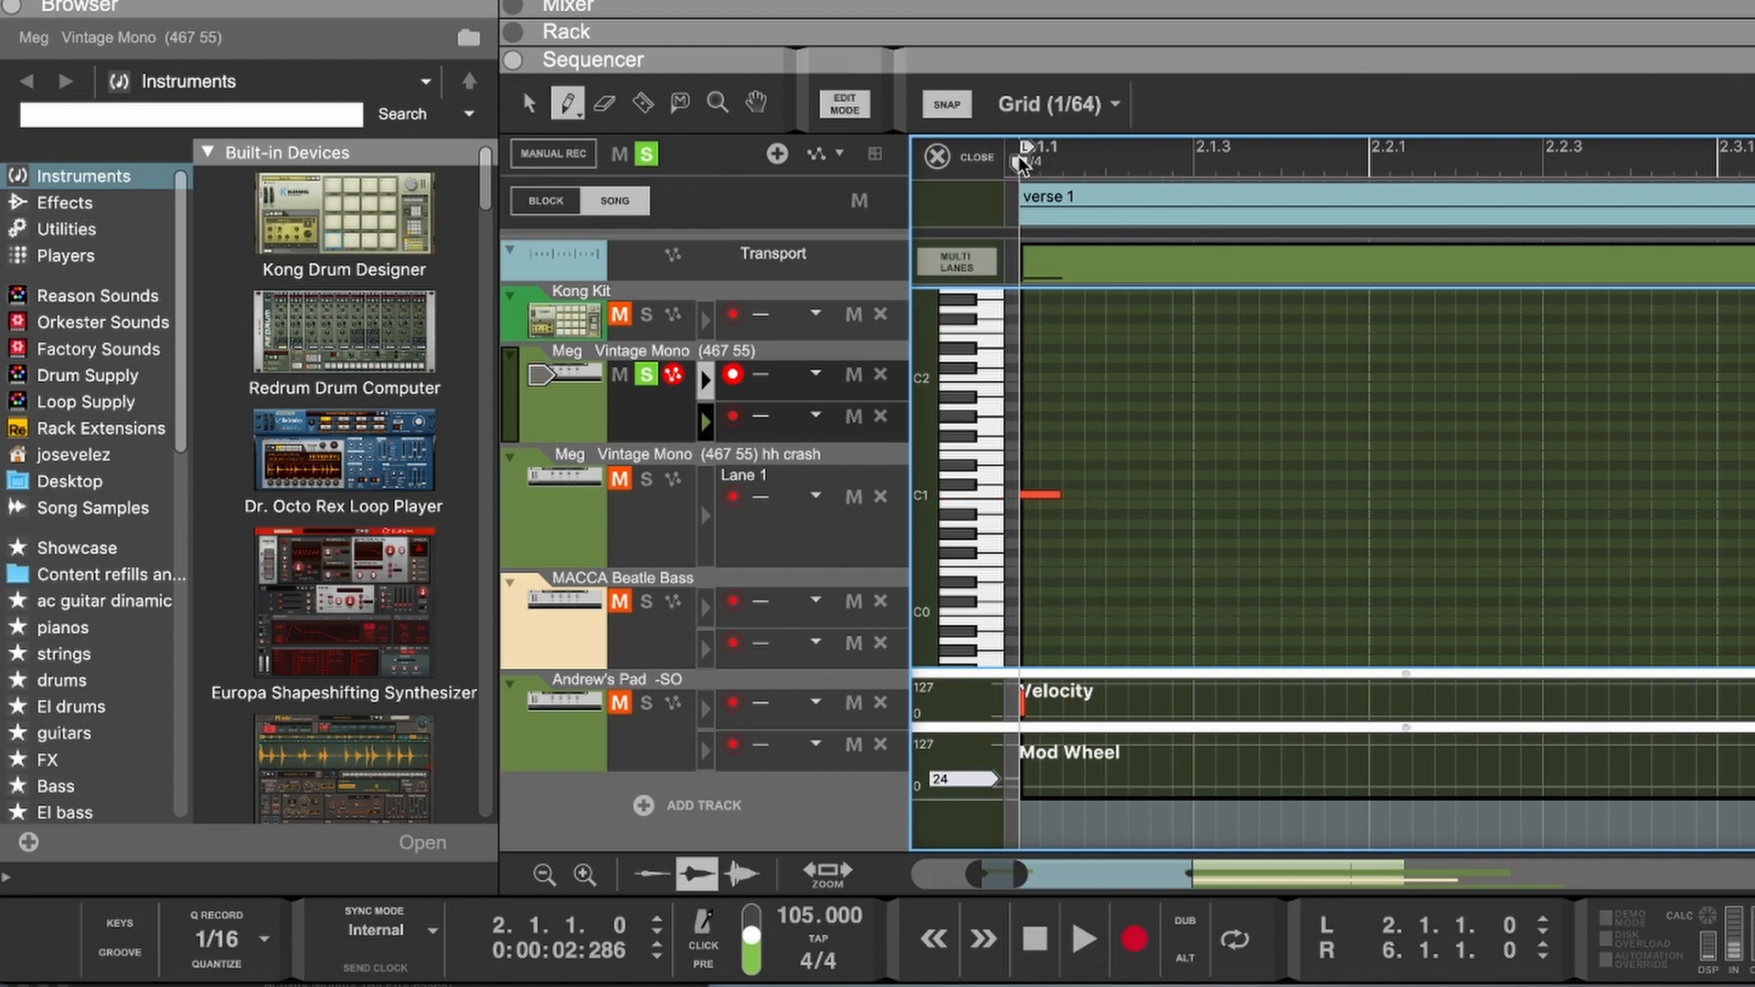
# Step: Draw three C1 notes at 2.1.3.0, 2.2.1.0 and 2.2.3.0
pyautogui.press('space')
pyautogui.click(1208, 165)
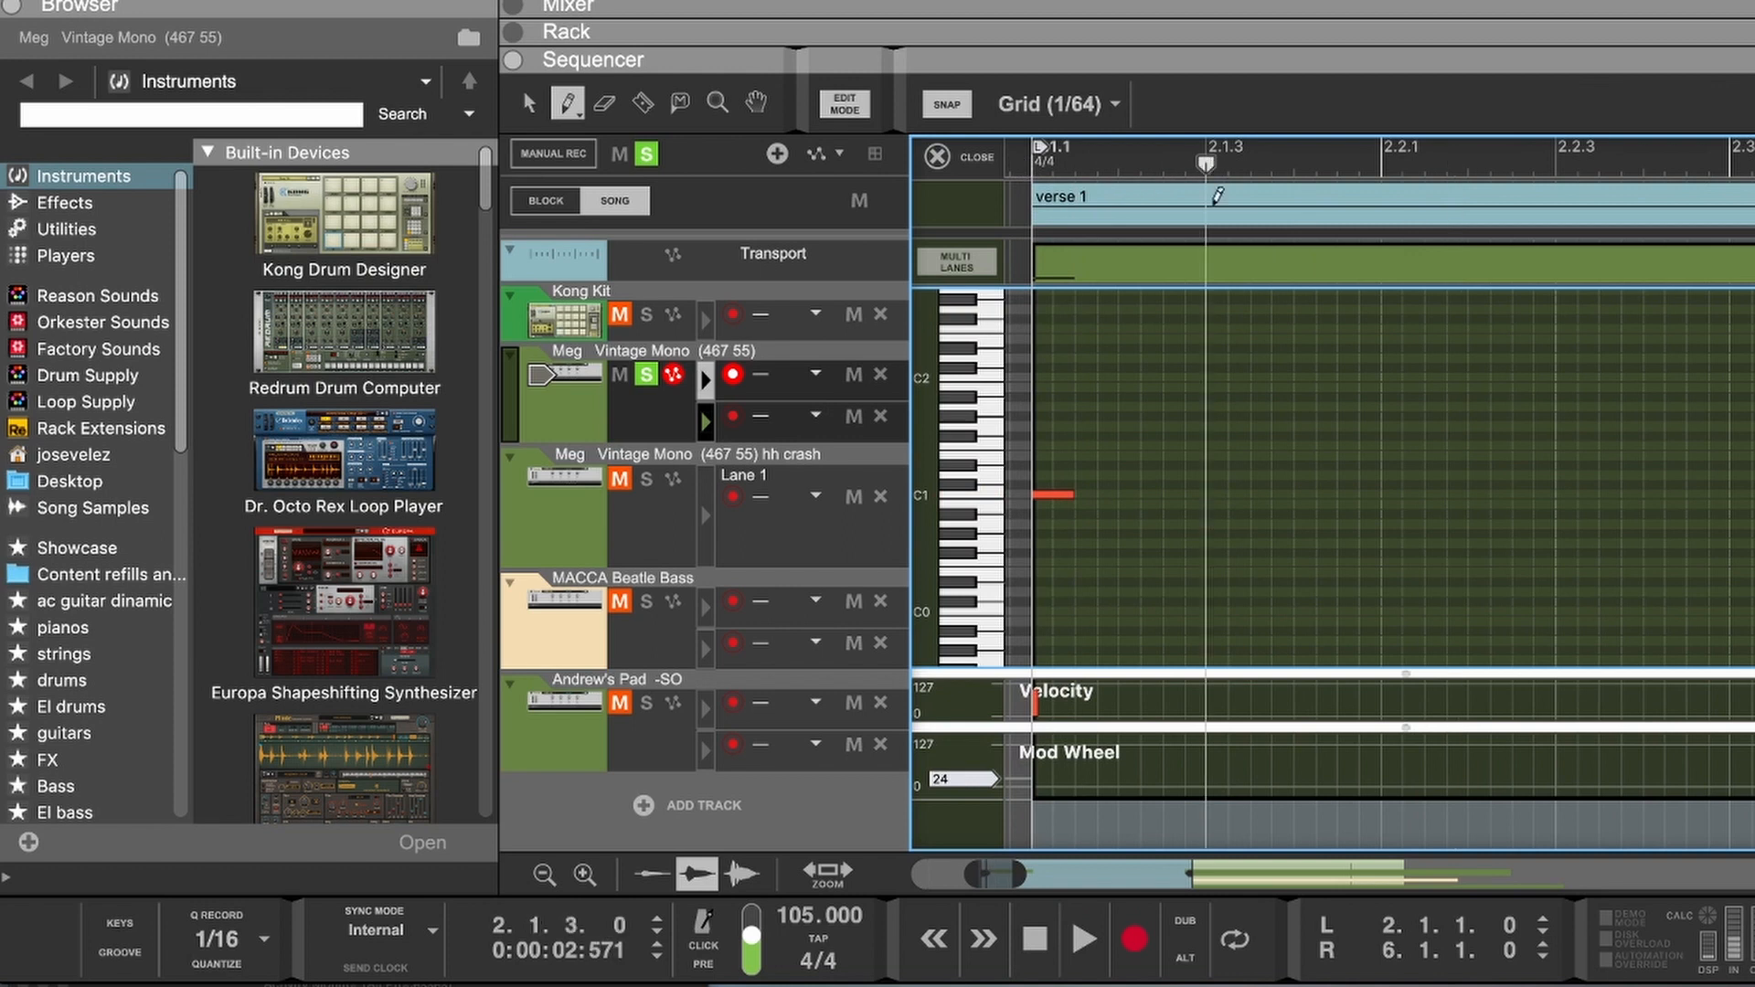
pyautogui.click(1217, 494)
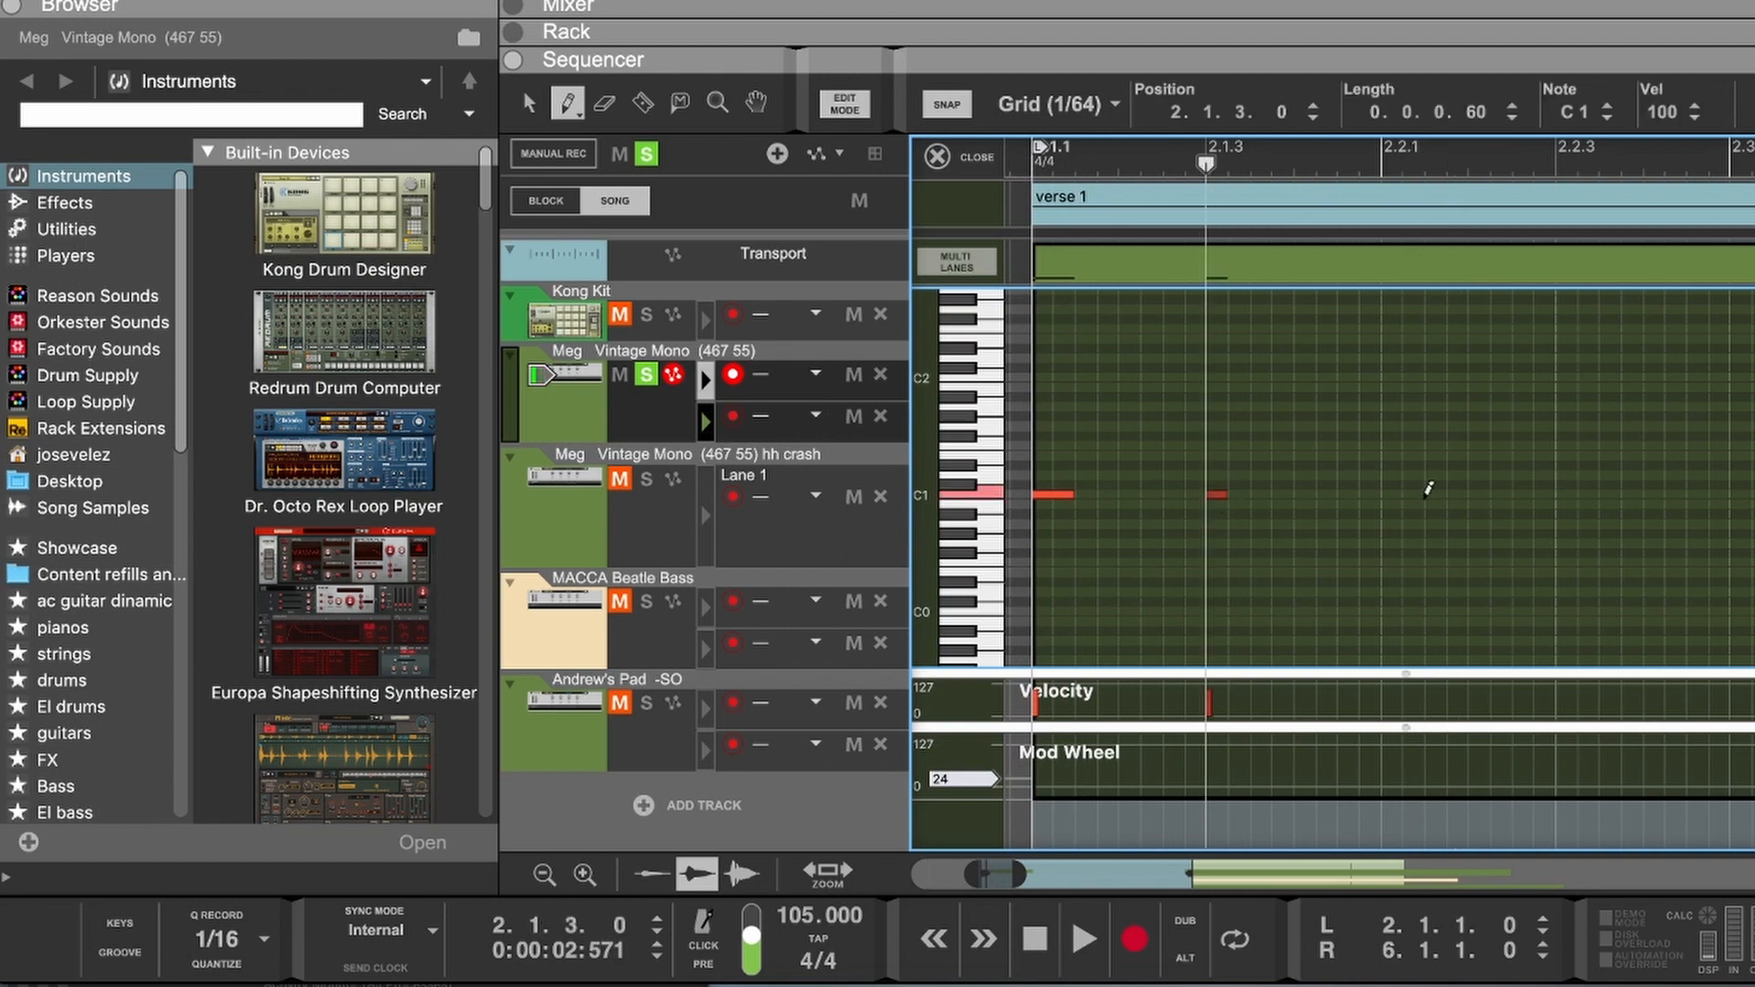
pyautogui.click(1390, 494)
pyautogui.click(1565, 495)
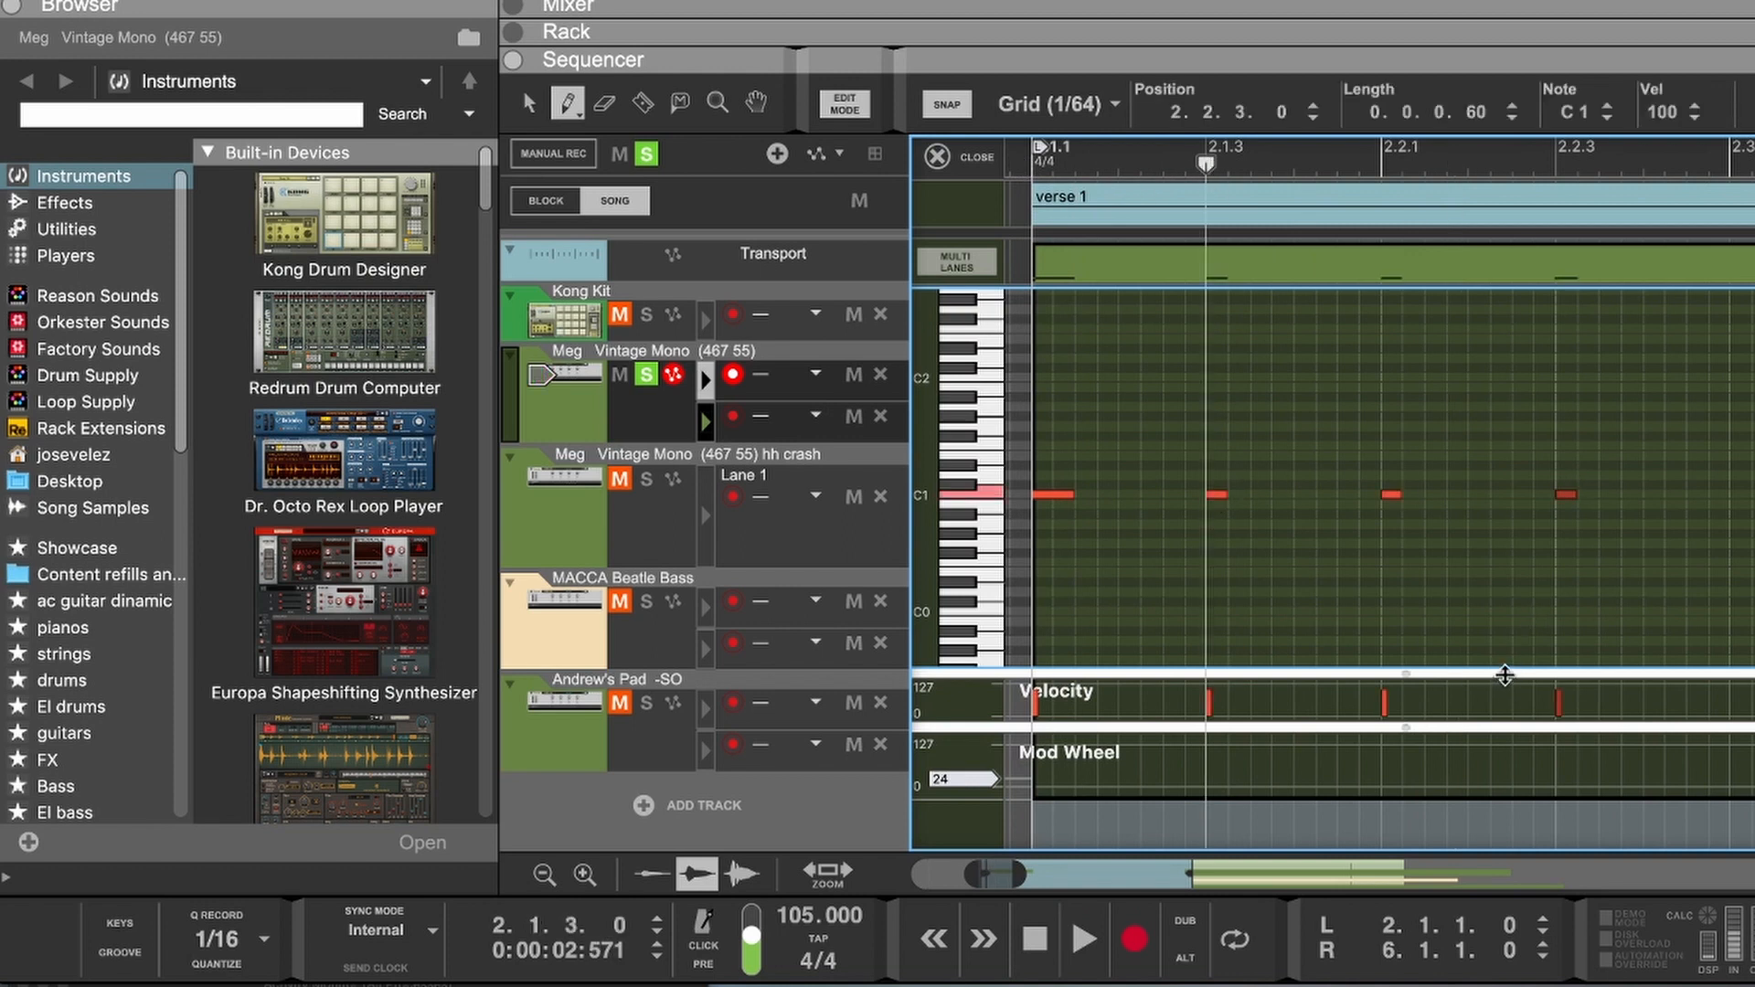
# Step: Enlarge the velocity lane, lower the four C1 notes to a velocity of about 71 and play them back
pyautogui.moveTo(1507, 677); pyautogui.dragTo(1507, 428)
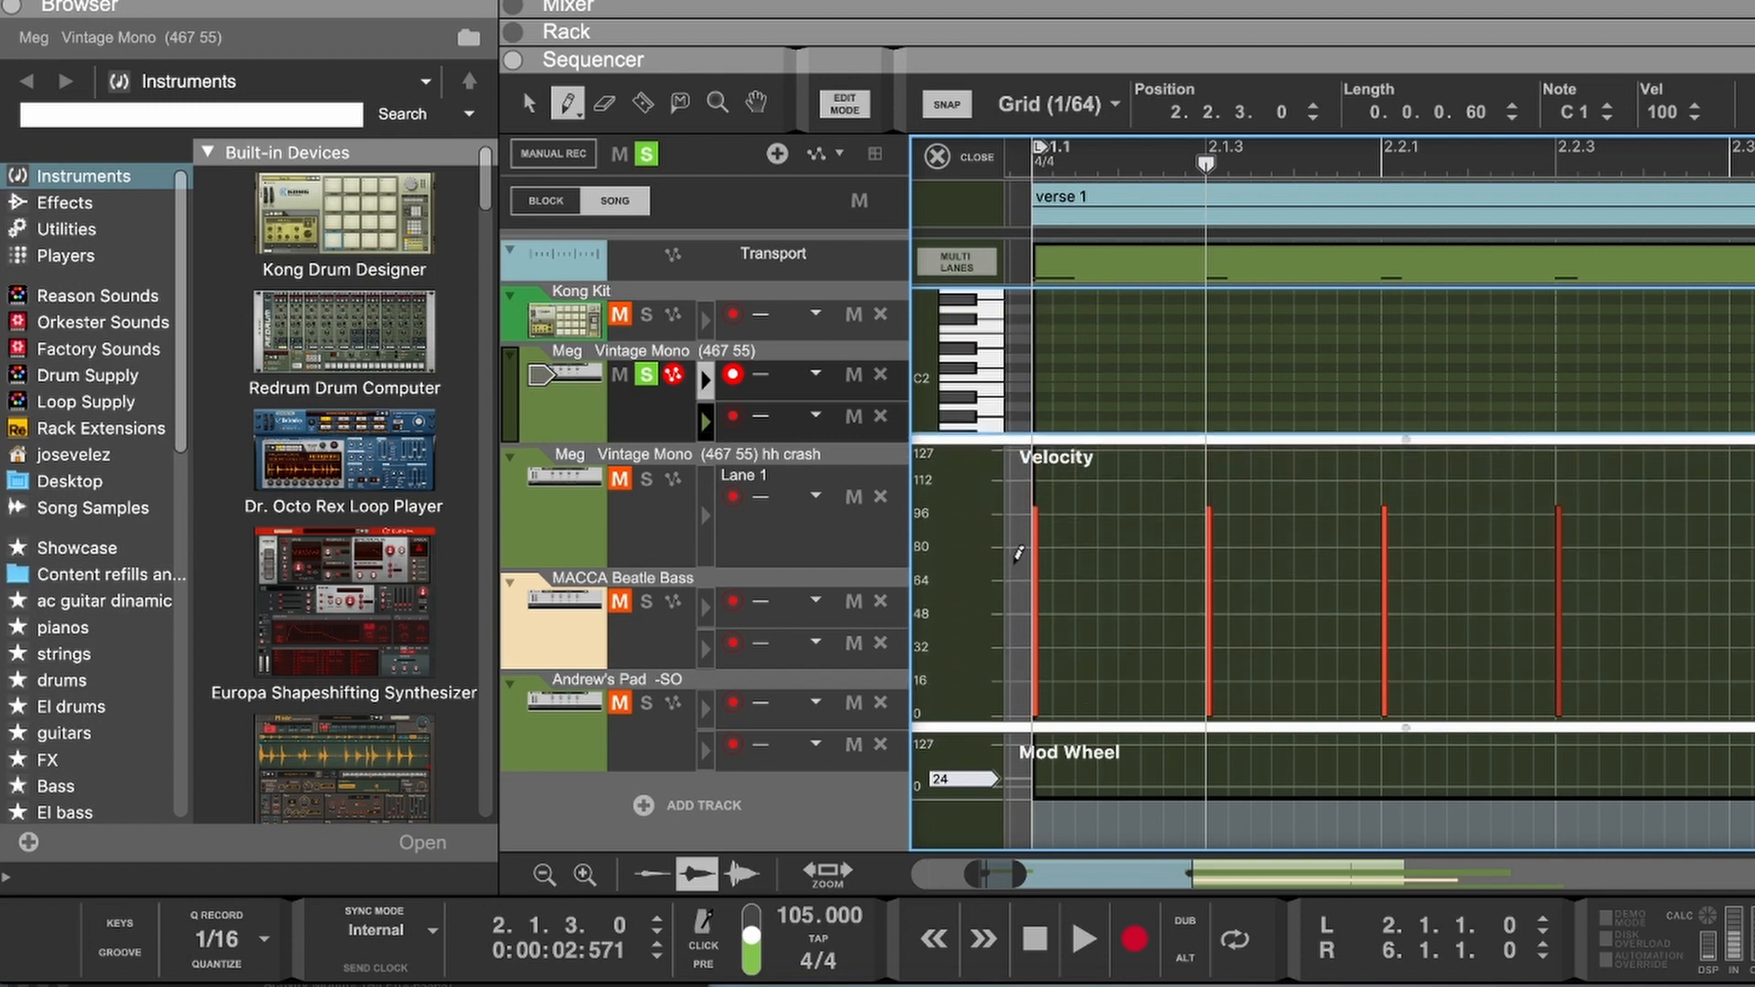
pyautogui.moveTo(1024, 576); pyautogui.dragTo(1610, 555)
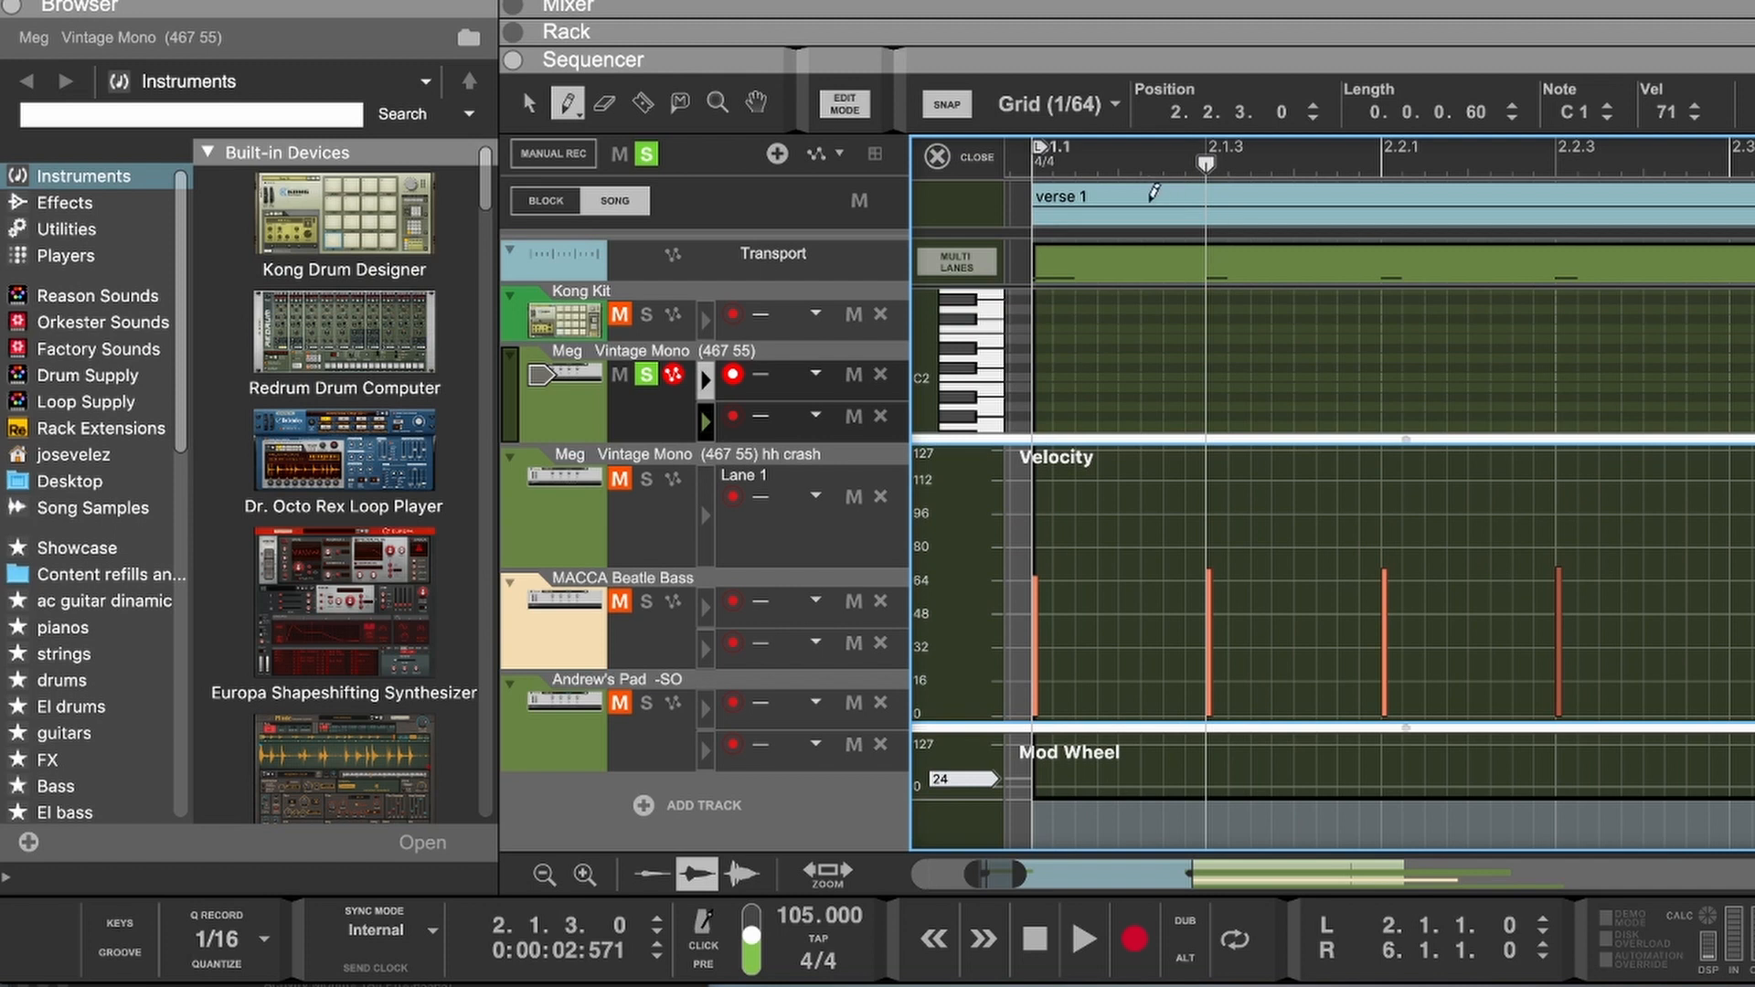
pyautogui.click(1014, 160)
pyautogui.press('space')
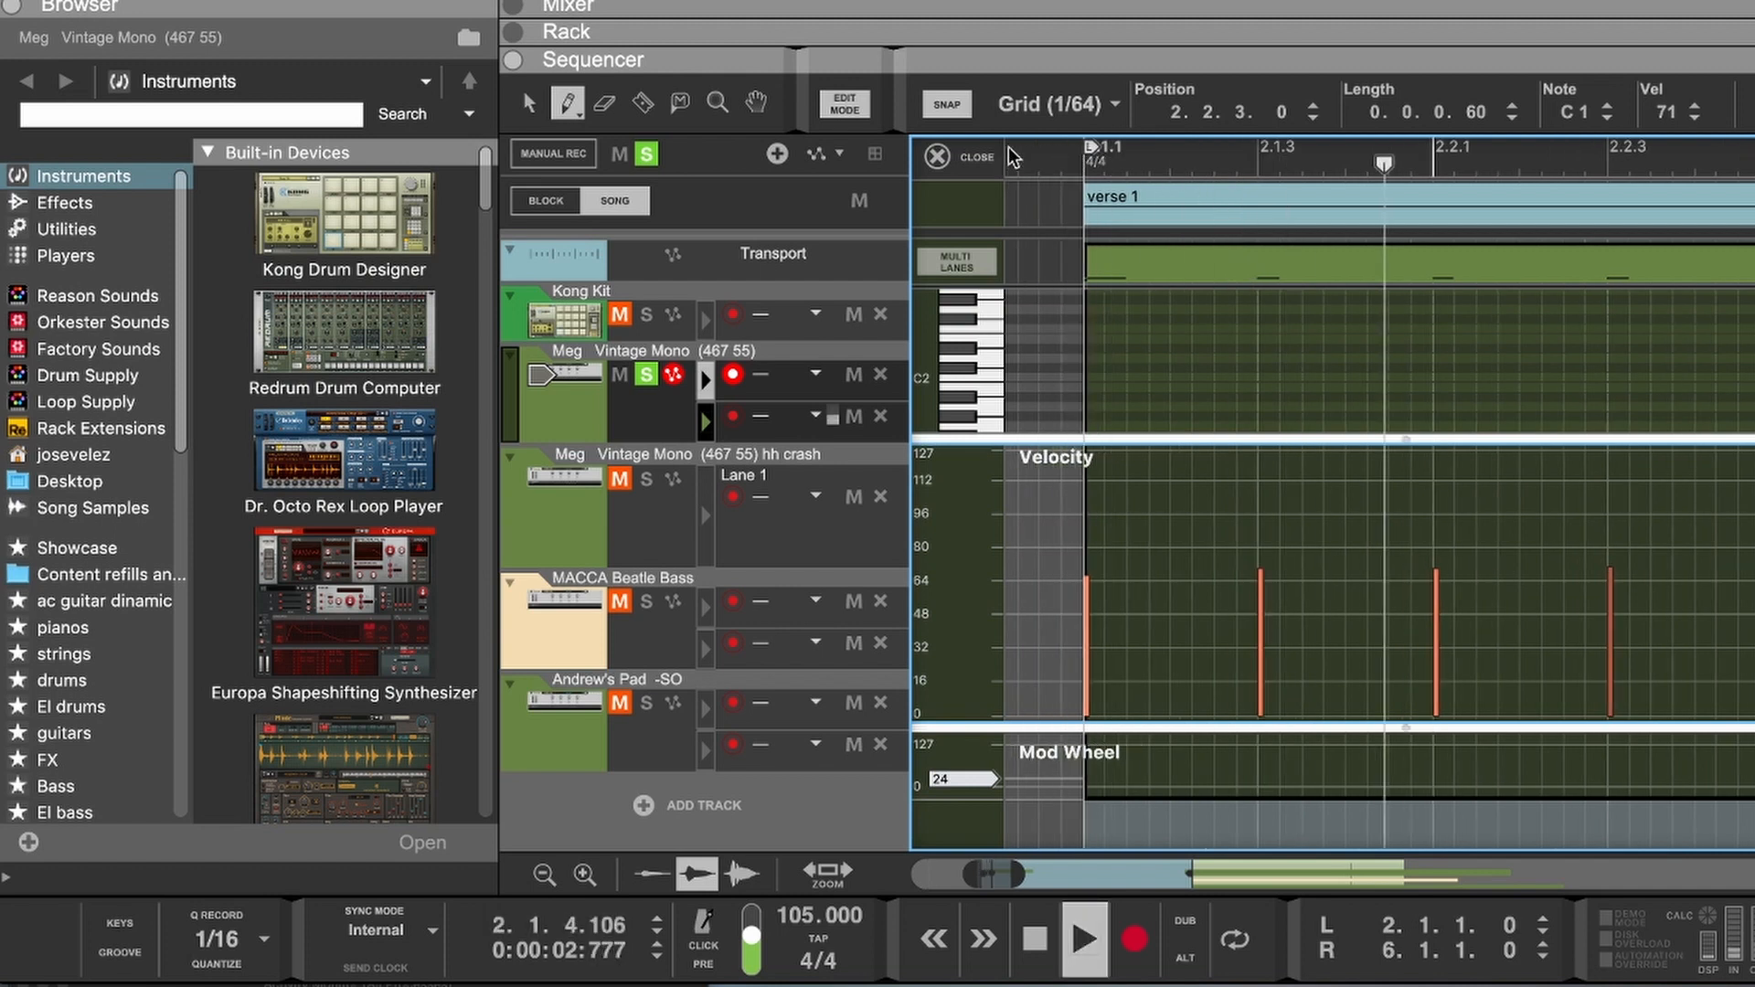
pyautogui.press('space')
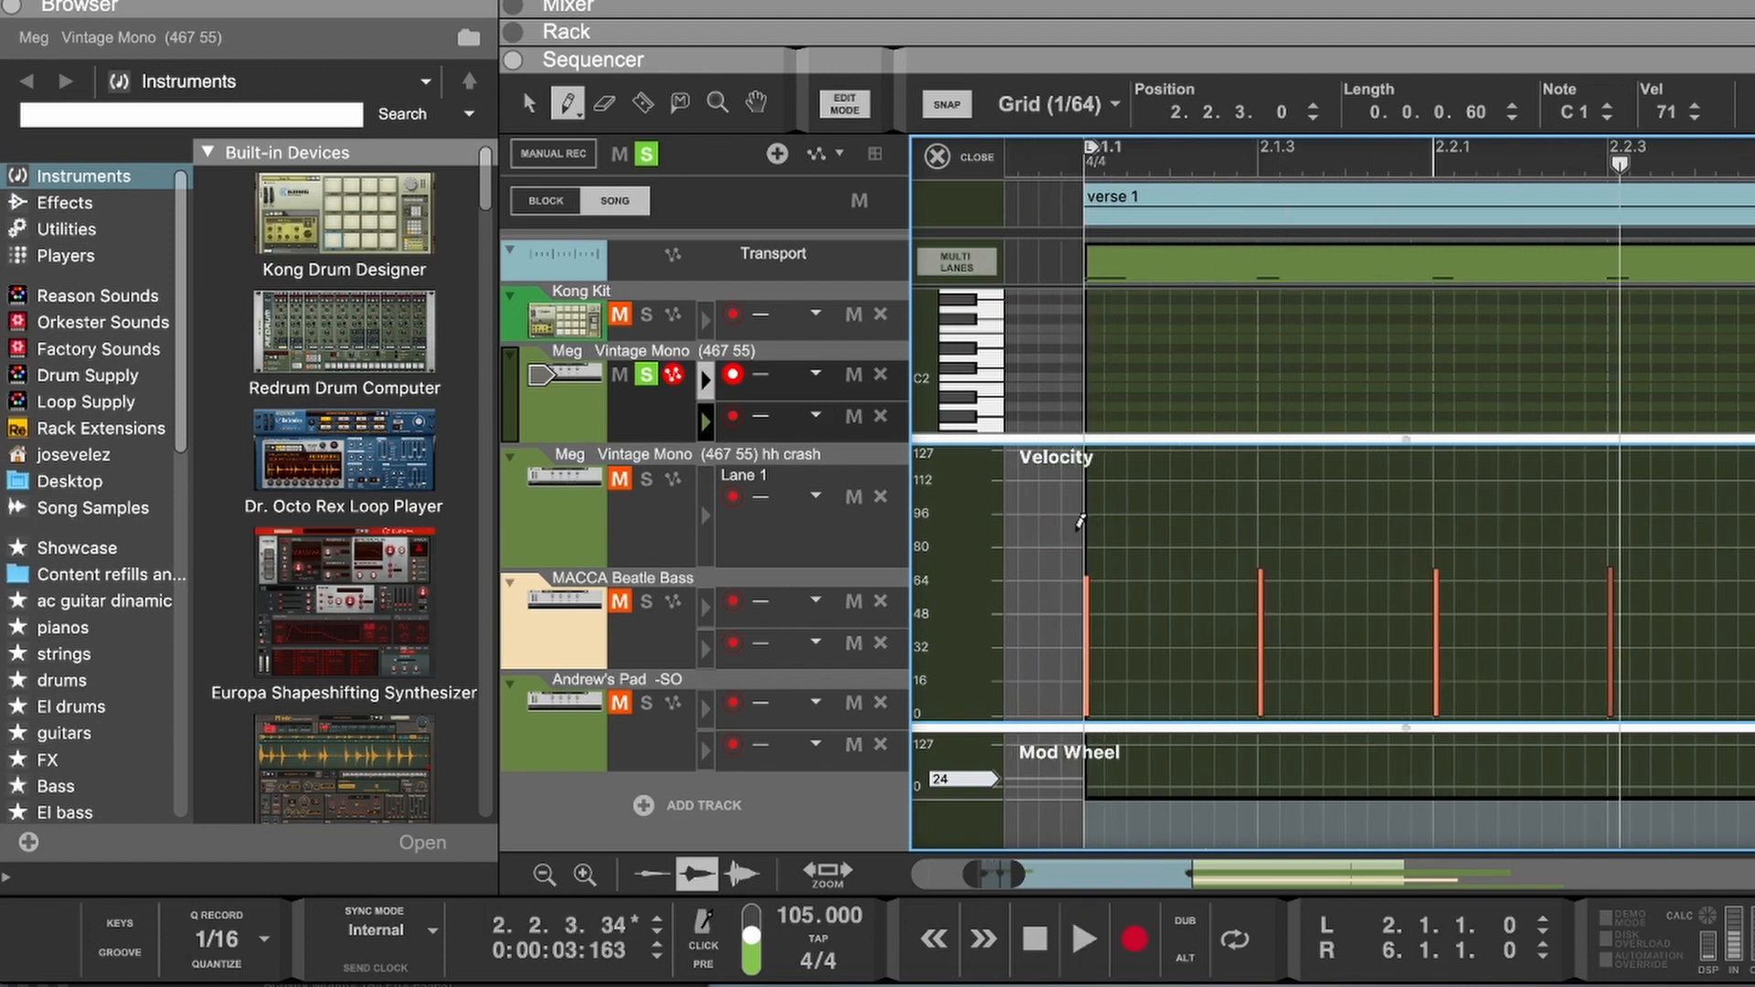
# Step: Raise the four C1 notes' velocities in stages to about 98 to 100 and play them back
pyautogui.moveTo(1081, 514); pyautogui.dragTo(1676, 516)
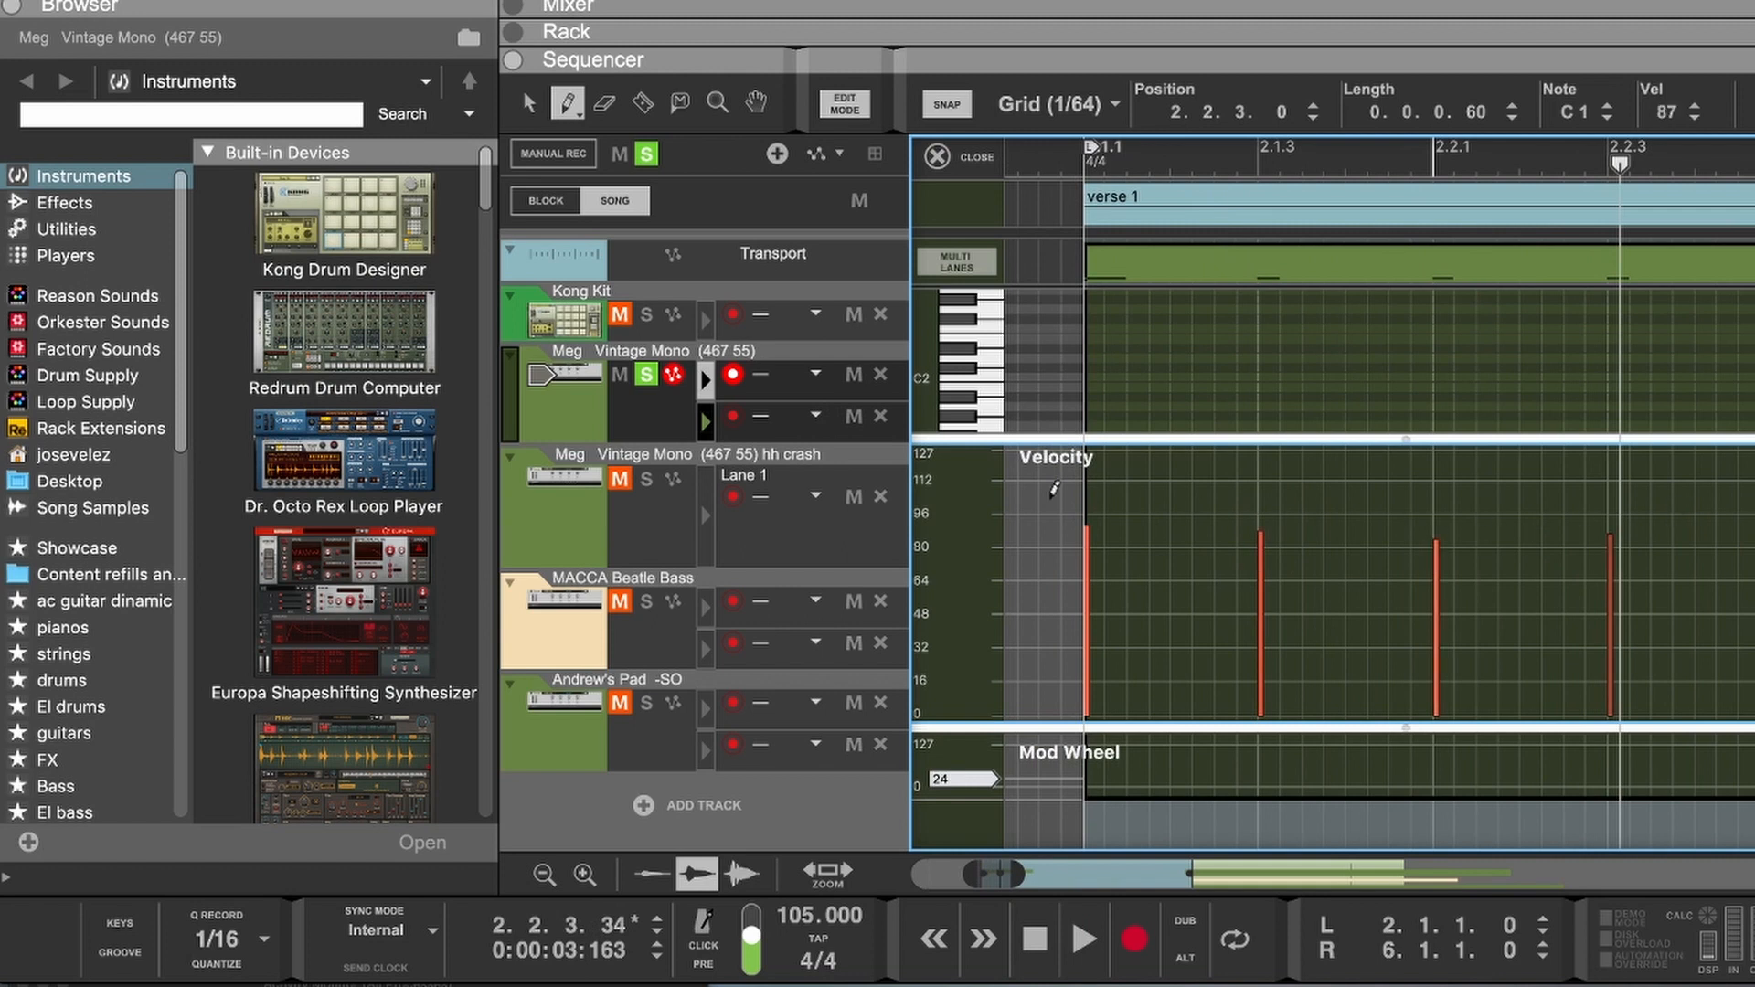
pyautogui.moveTo(1078, 505)
pyautogui.mouseDown()
pyautogui.moveTo(1518, 519)
pyautogui.moveTo(1656, 497)
pyautogui.mouseUp()
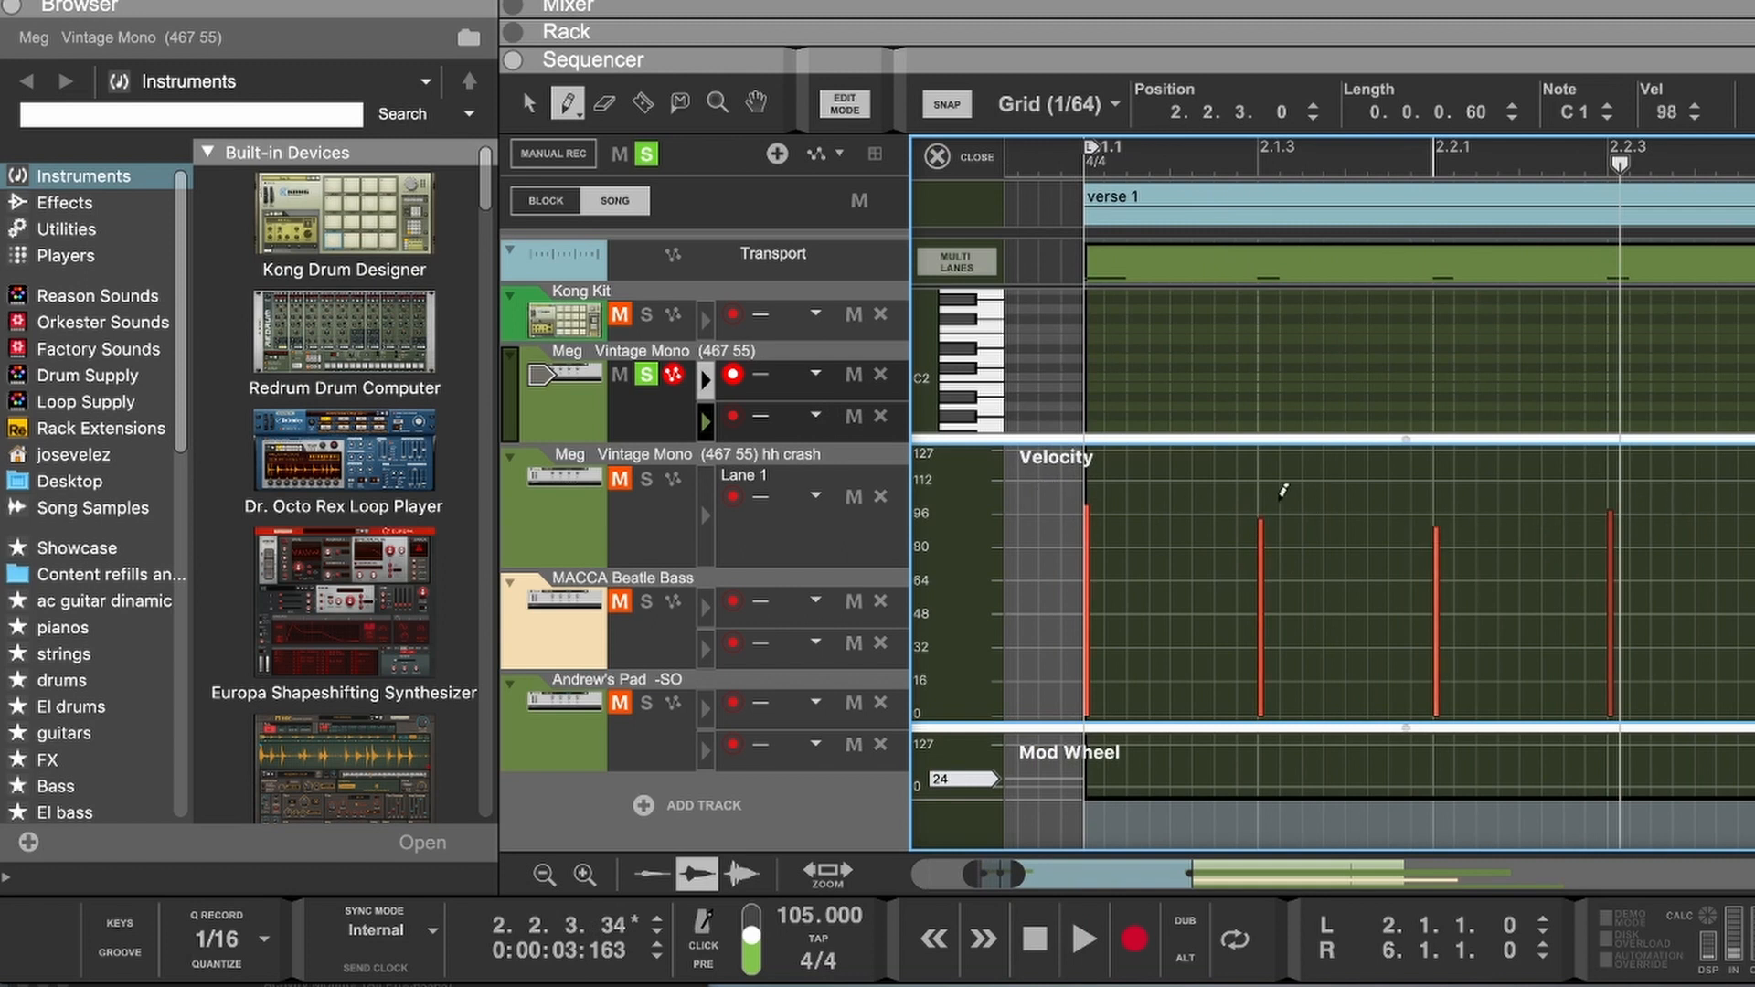
pyautogui.moveTo(1258, 500); pyautogui.dragTo(1453, 494)
pyautogui.click(1064, 161)
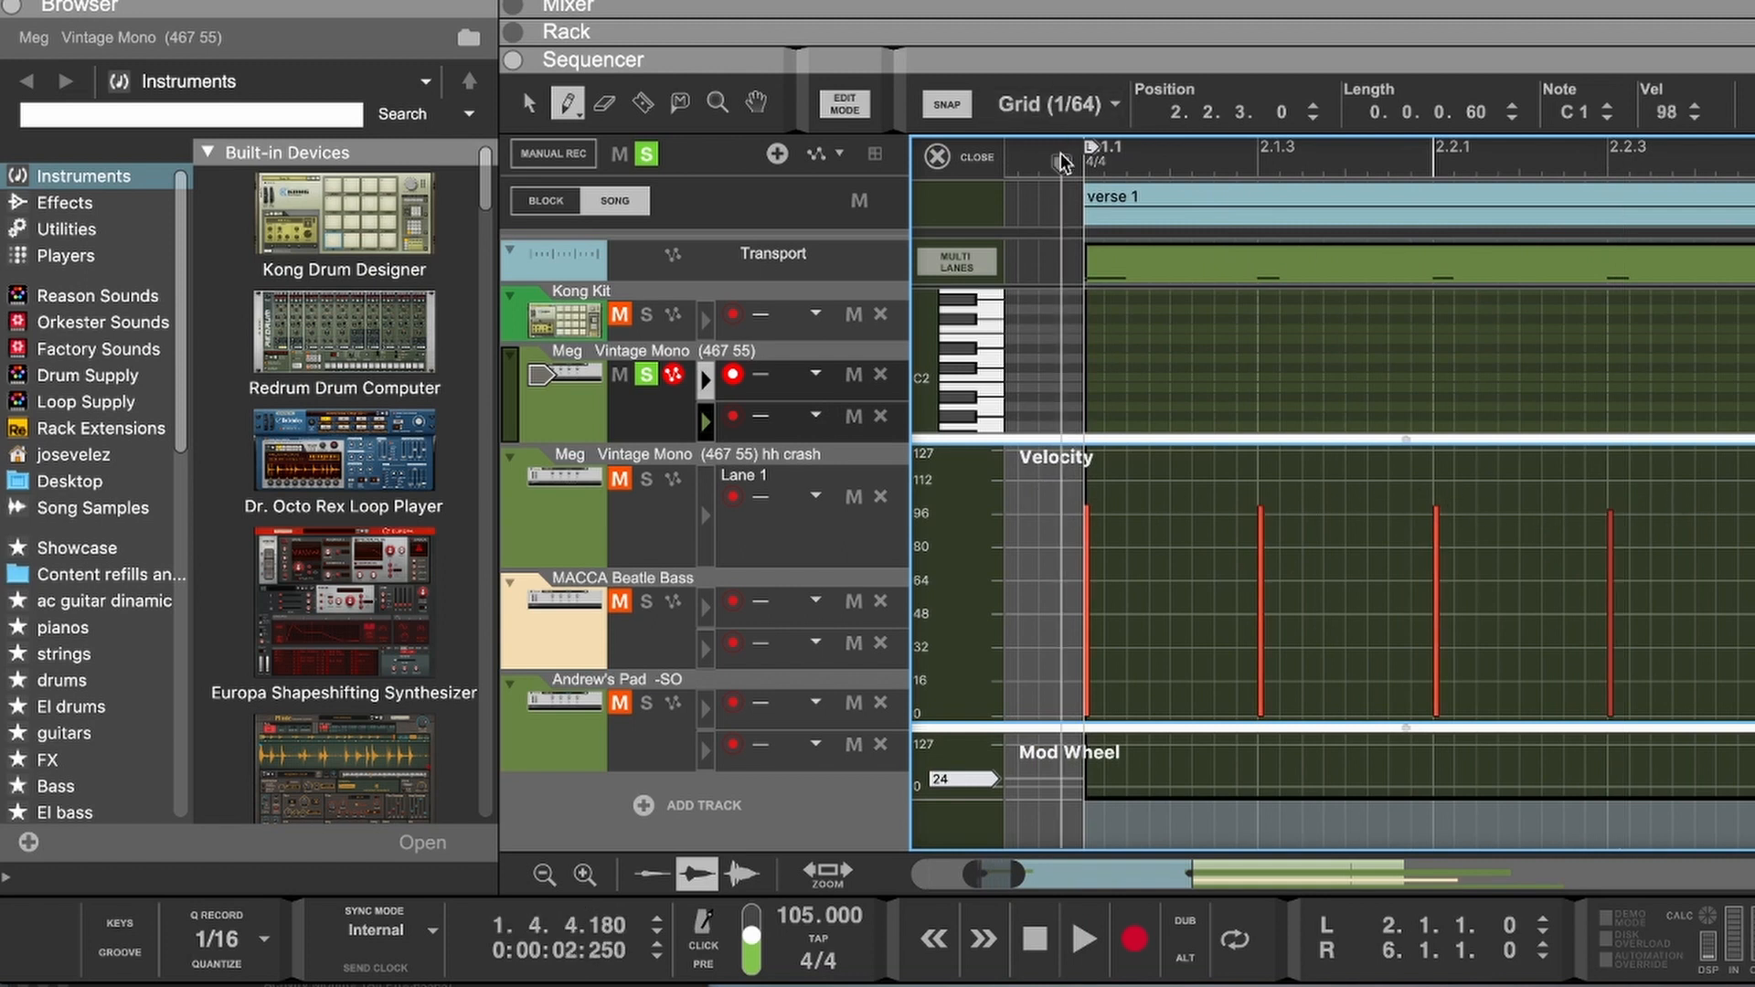
pyautogui.press('space')
pyautogui.press('space')
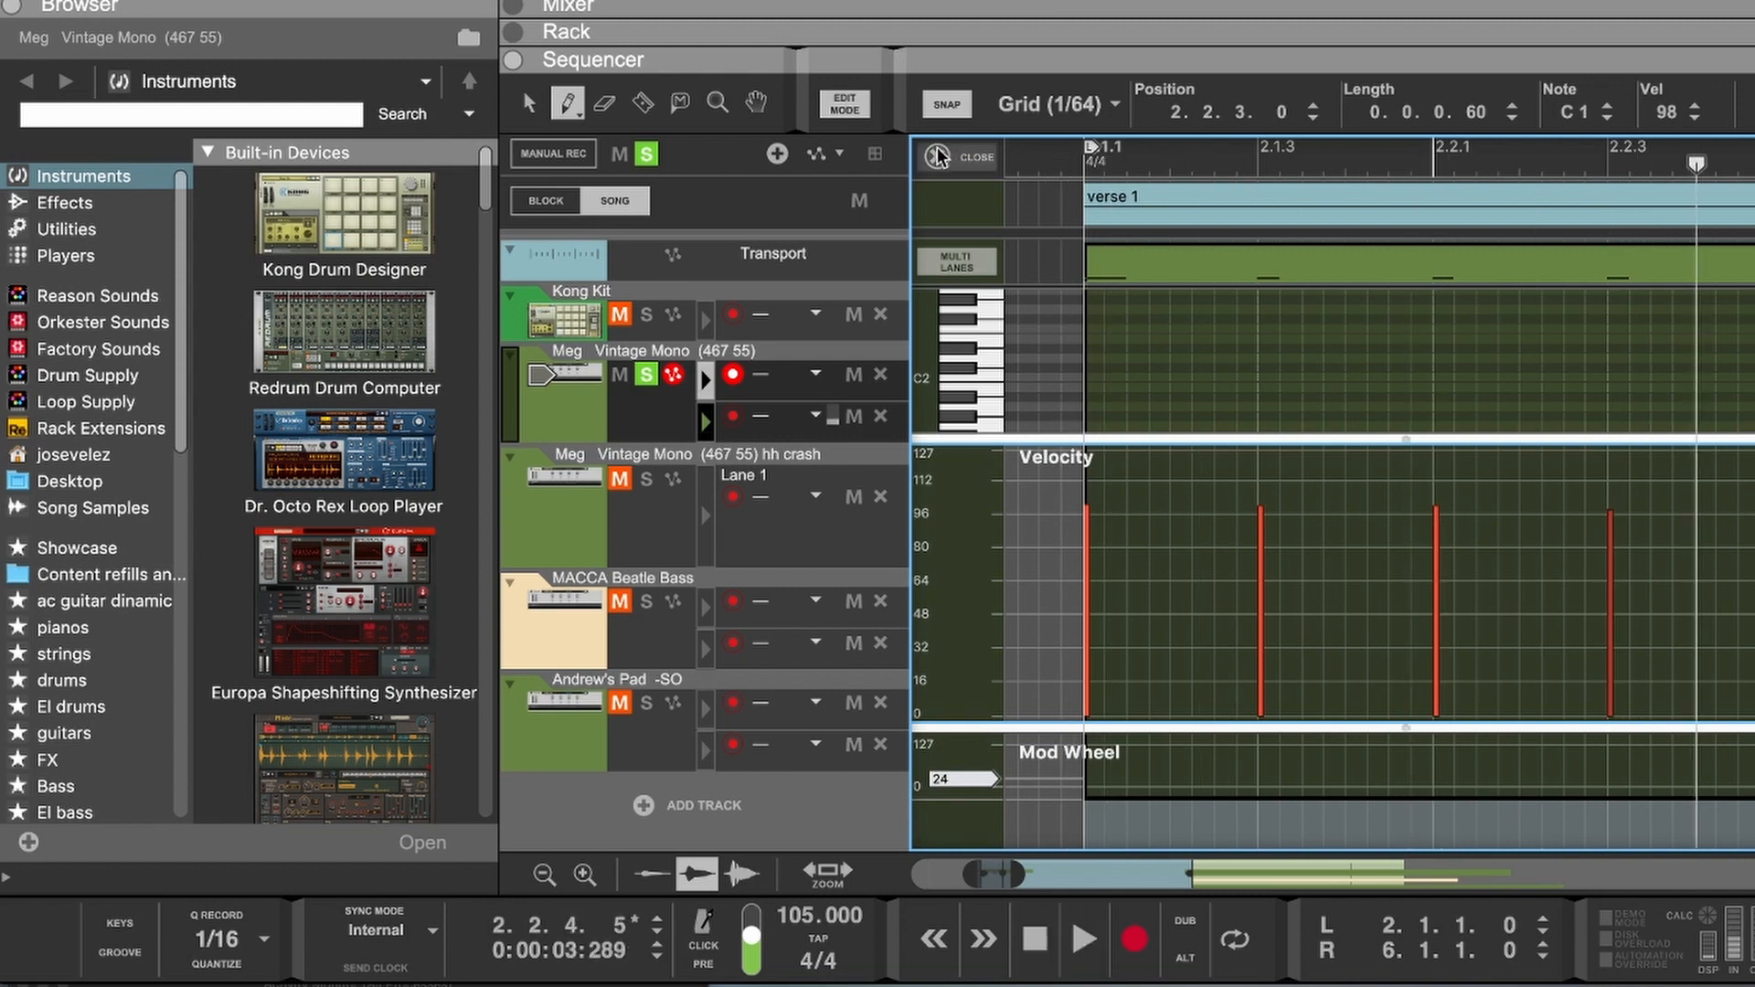
# Step: Close and reopen the bar 2 clip, and shrink the velocity lane to give the note area more height
pyautogui.click(978, 163)
pyautogui.hscroll(-3, 1151, 360)
pyautogui.press('q')
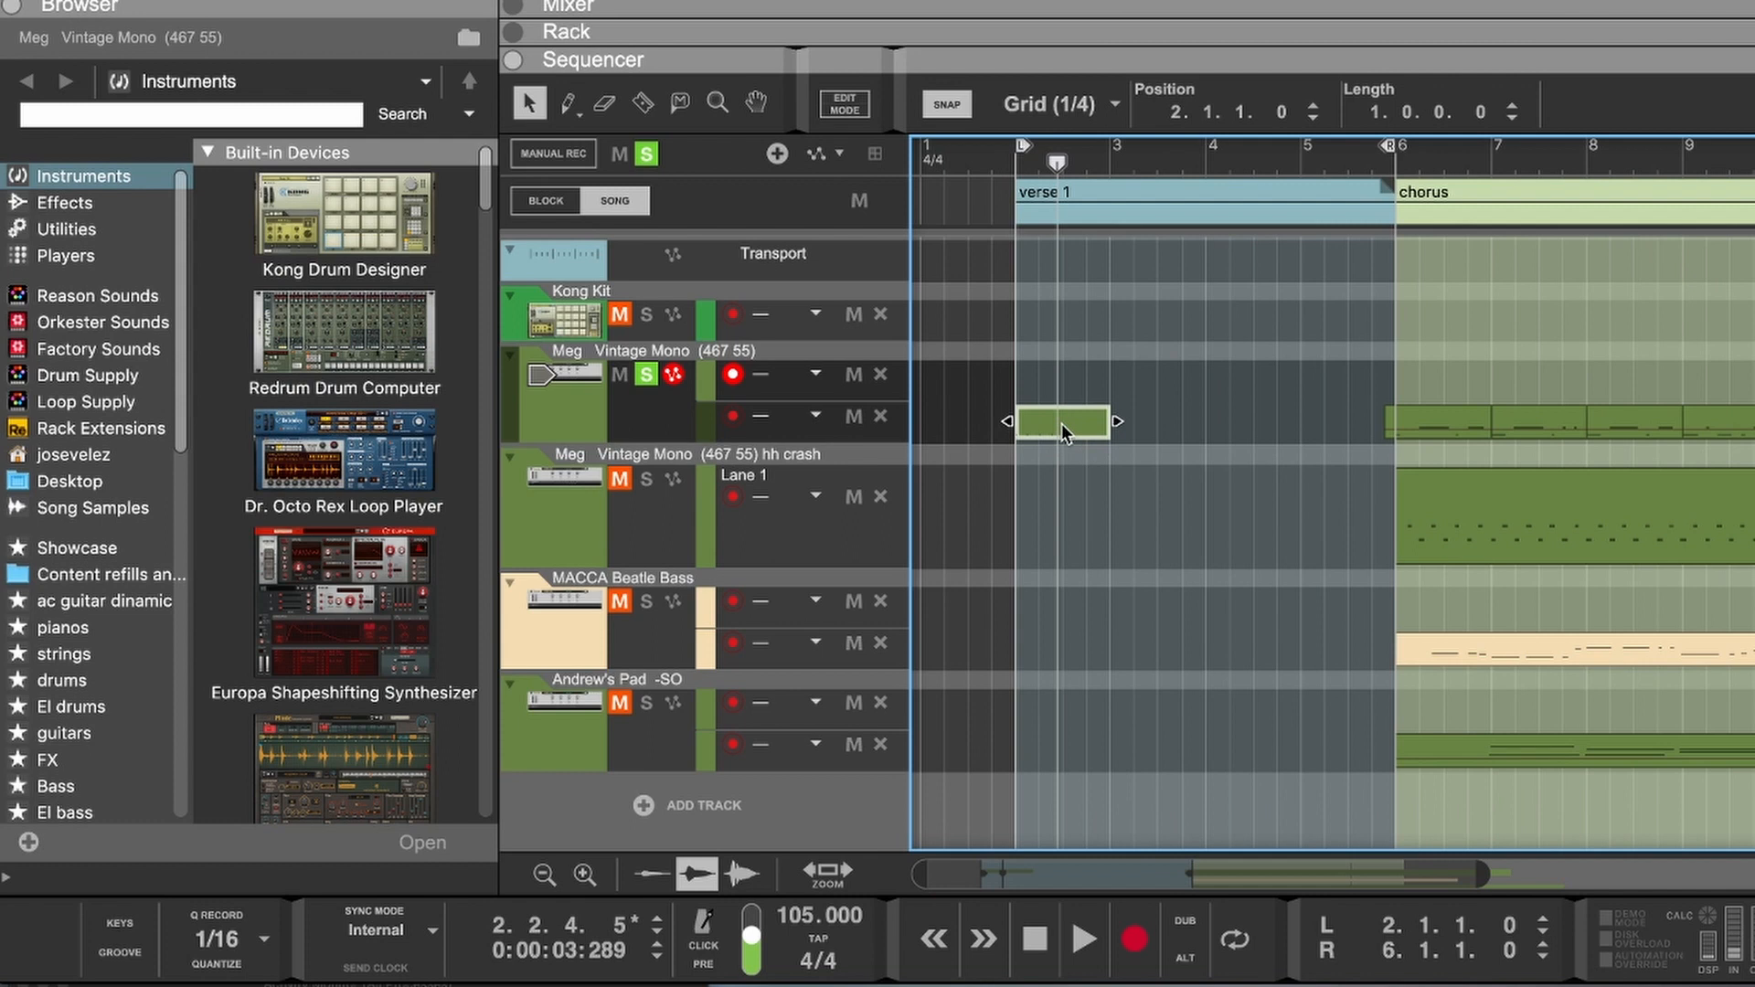
pyautogui.doubleClick(1065, 420)
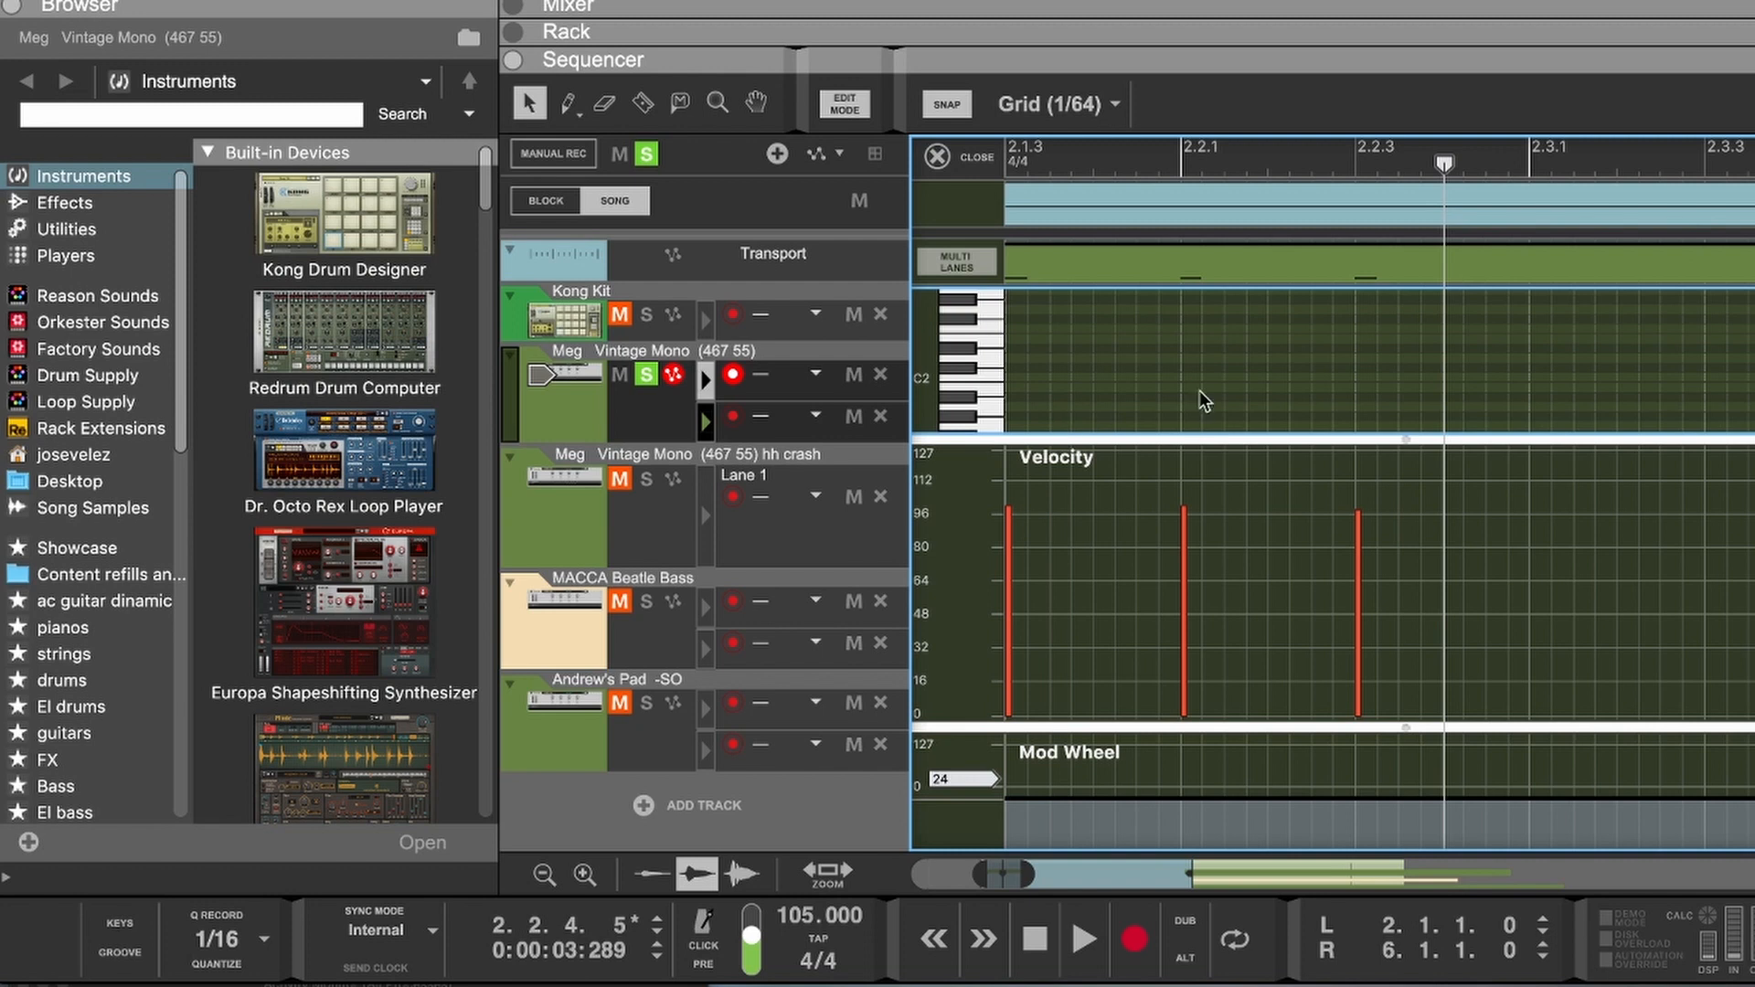
pyautogui.scroll(-5, 1199, 391)
pyautogui.hscroll(-10, 1194, 389)
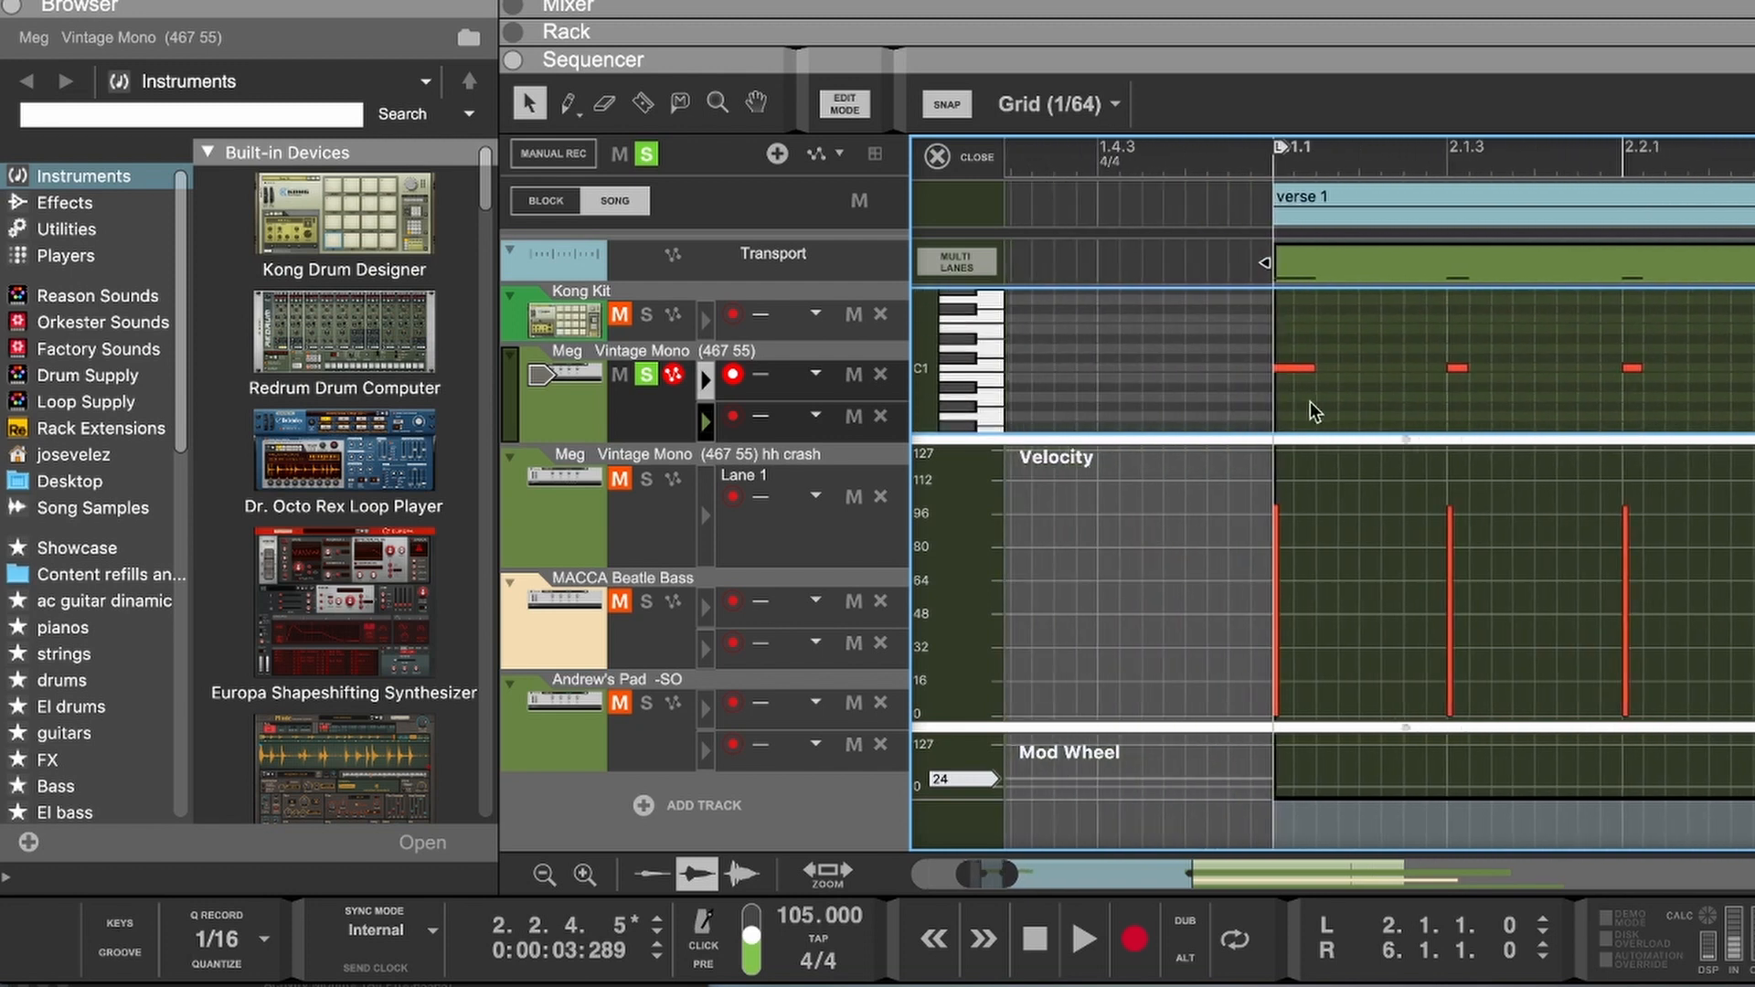
pyautogui.hscroll(4, 1309, 400)
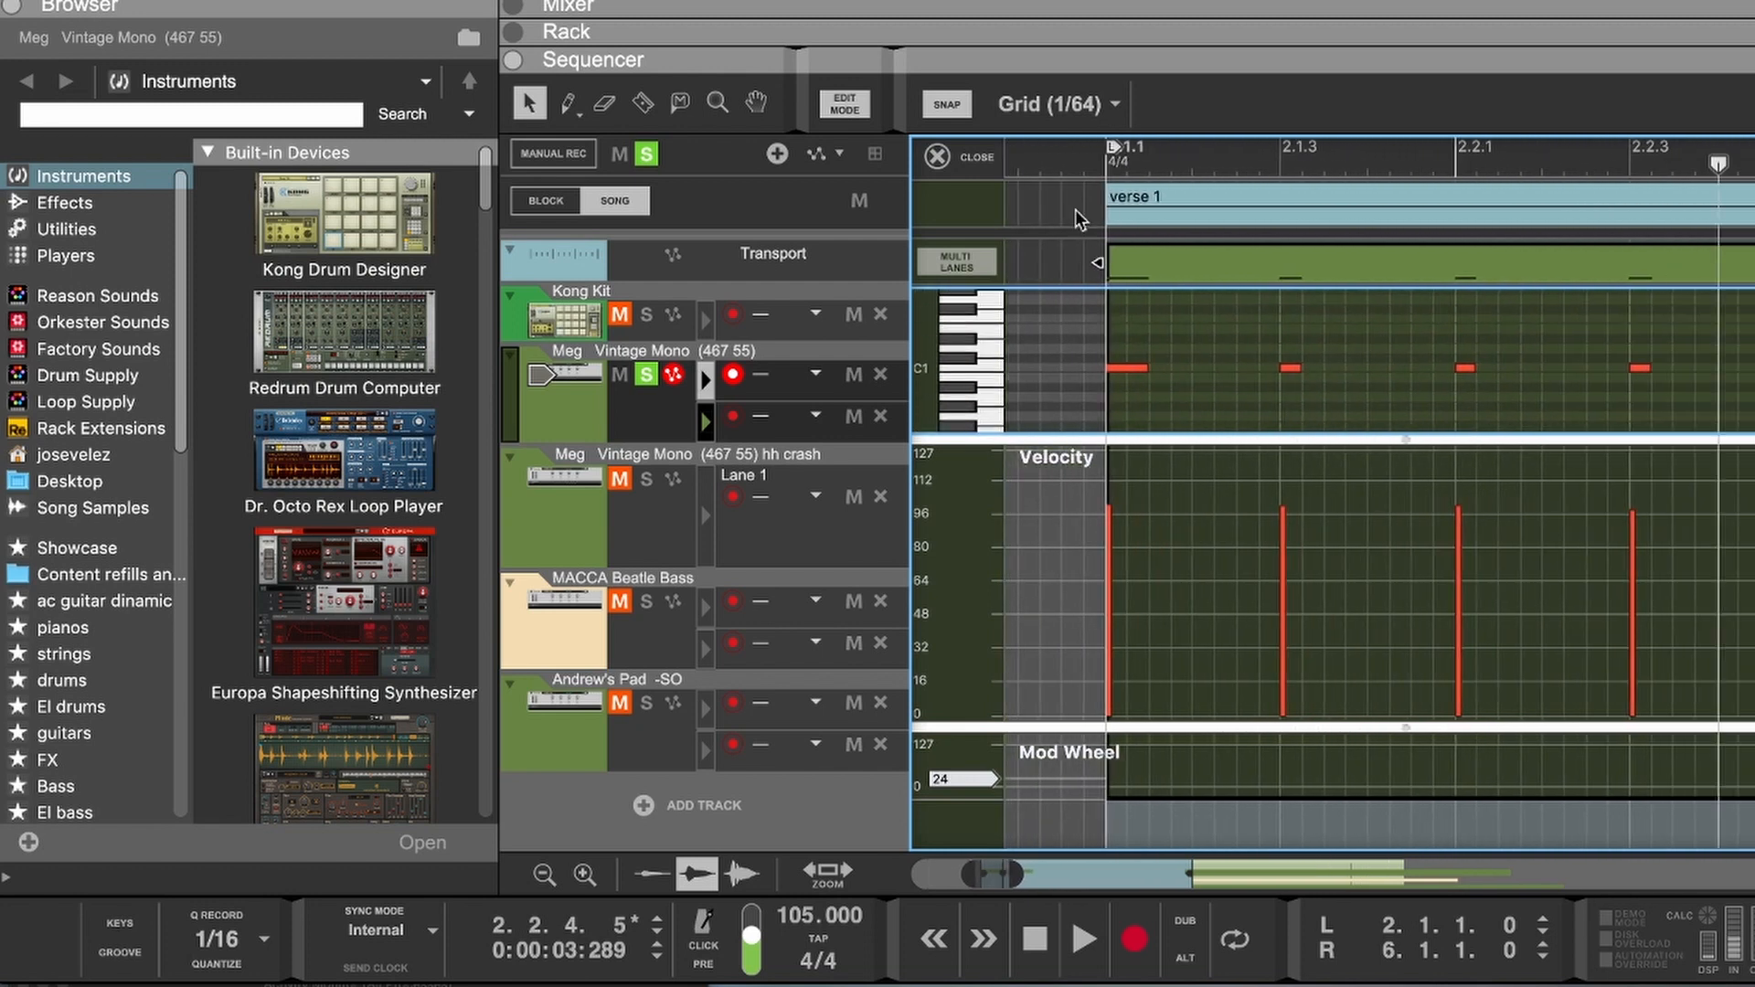
pyautogui.moveTo(1147, 438); pyautogui.dragTo(1229, 681)
pyautogui.hscroll(5, 1248, 514)
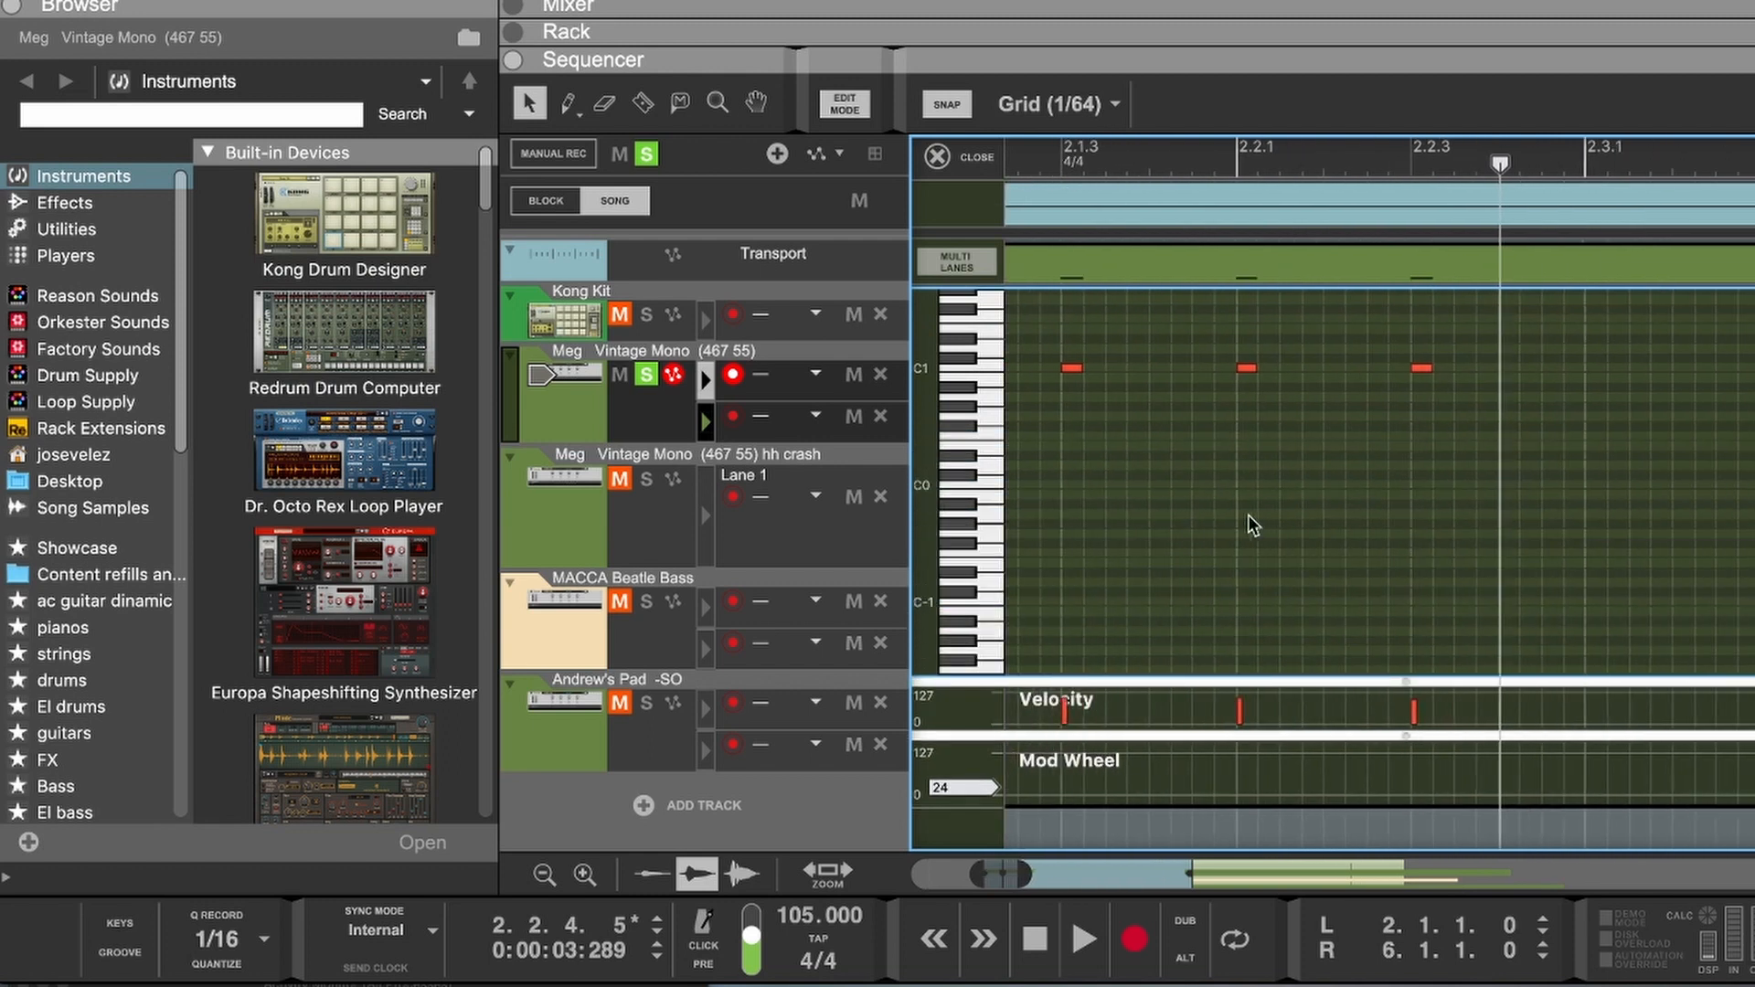
pyautogui.hscroll(-3, 1248, 514)
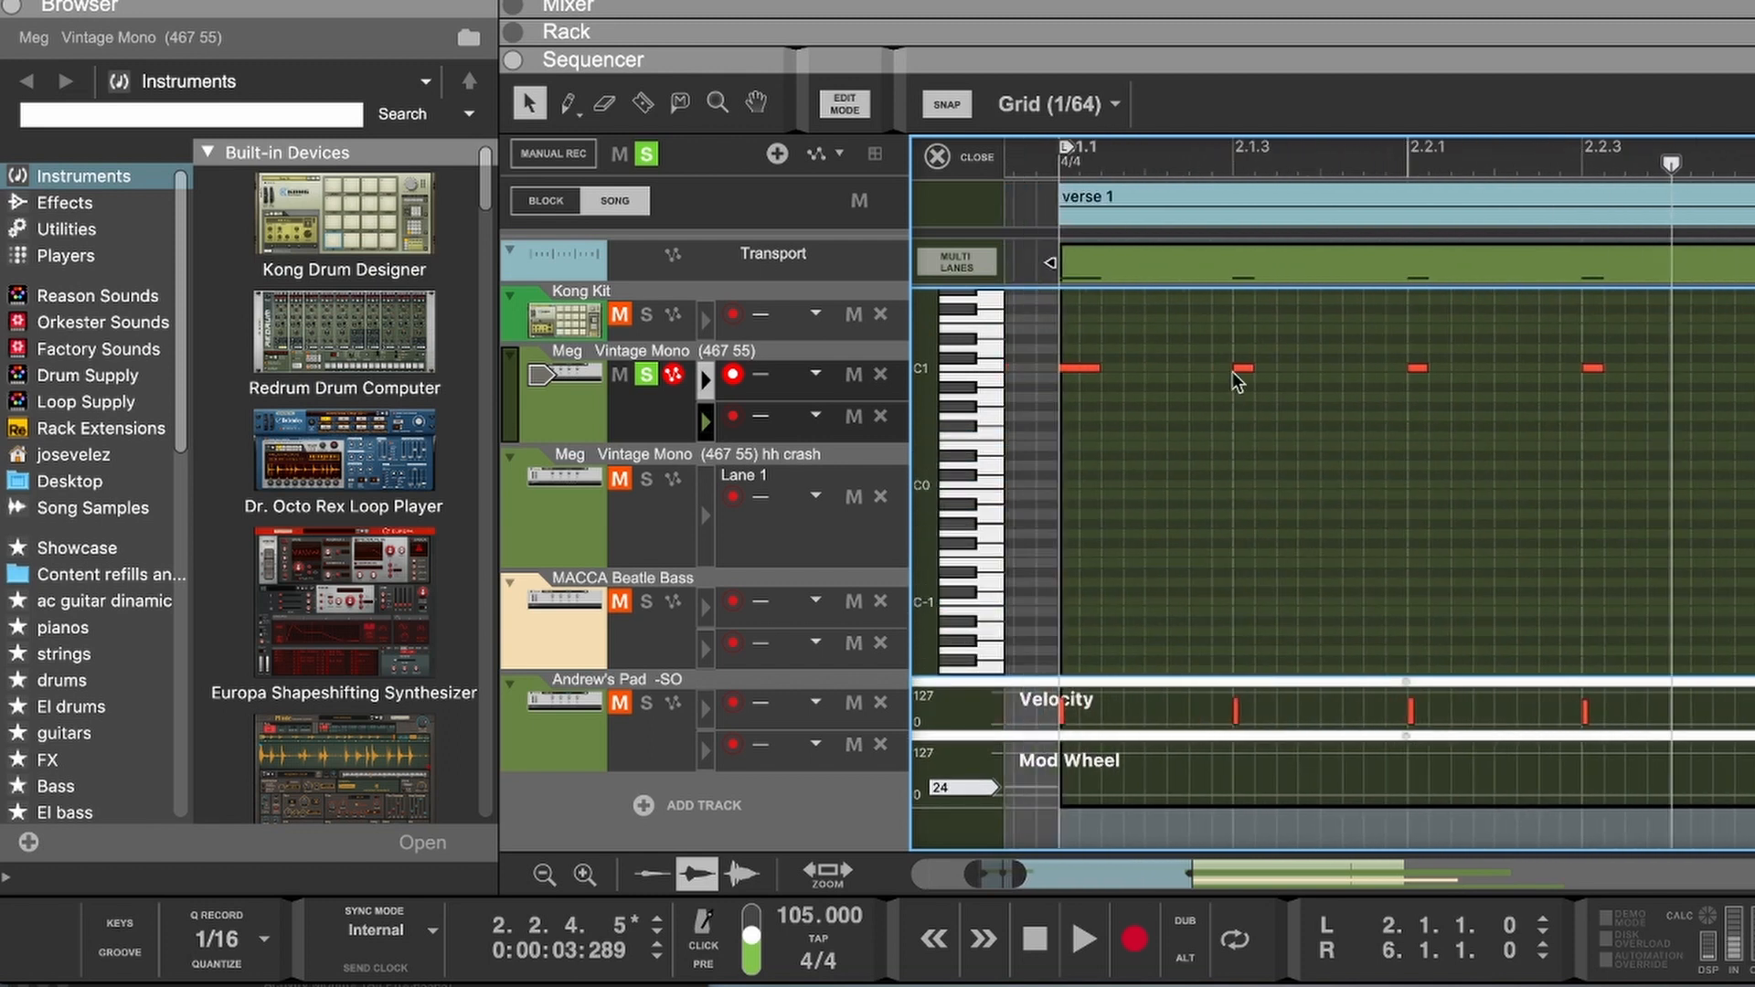
# Step: Delete the offbeat C1 notes at 2.1.3.0 and 2.2.3.0
pyautogui.click(1243, 369)
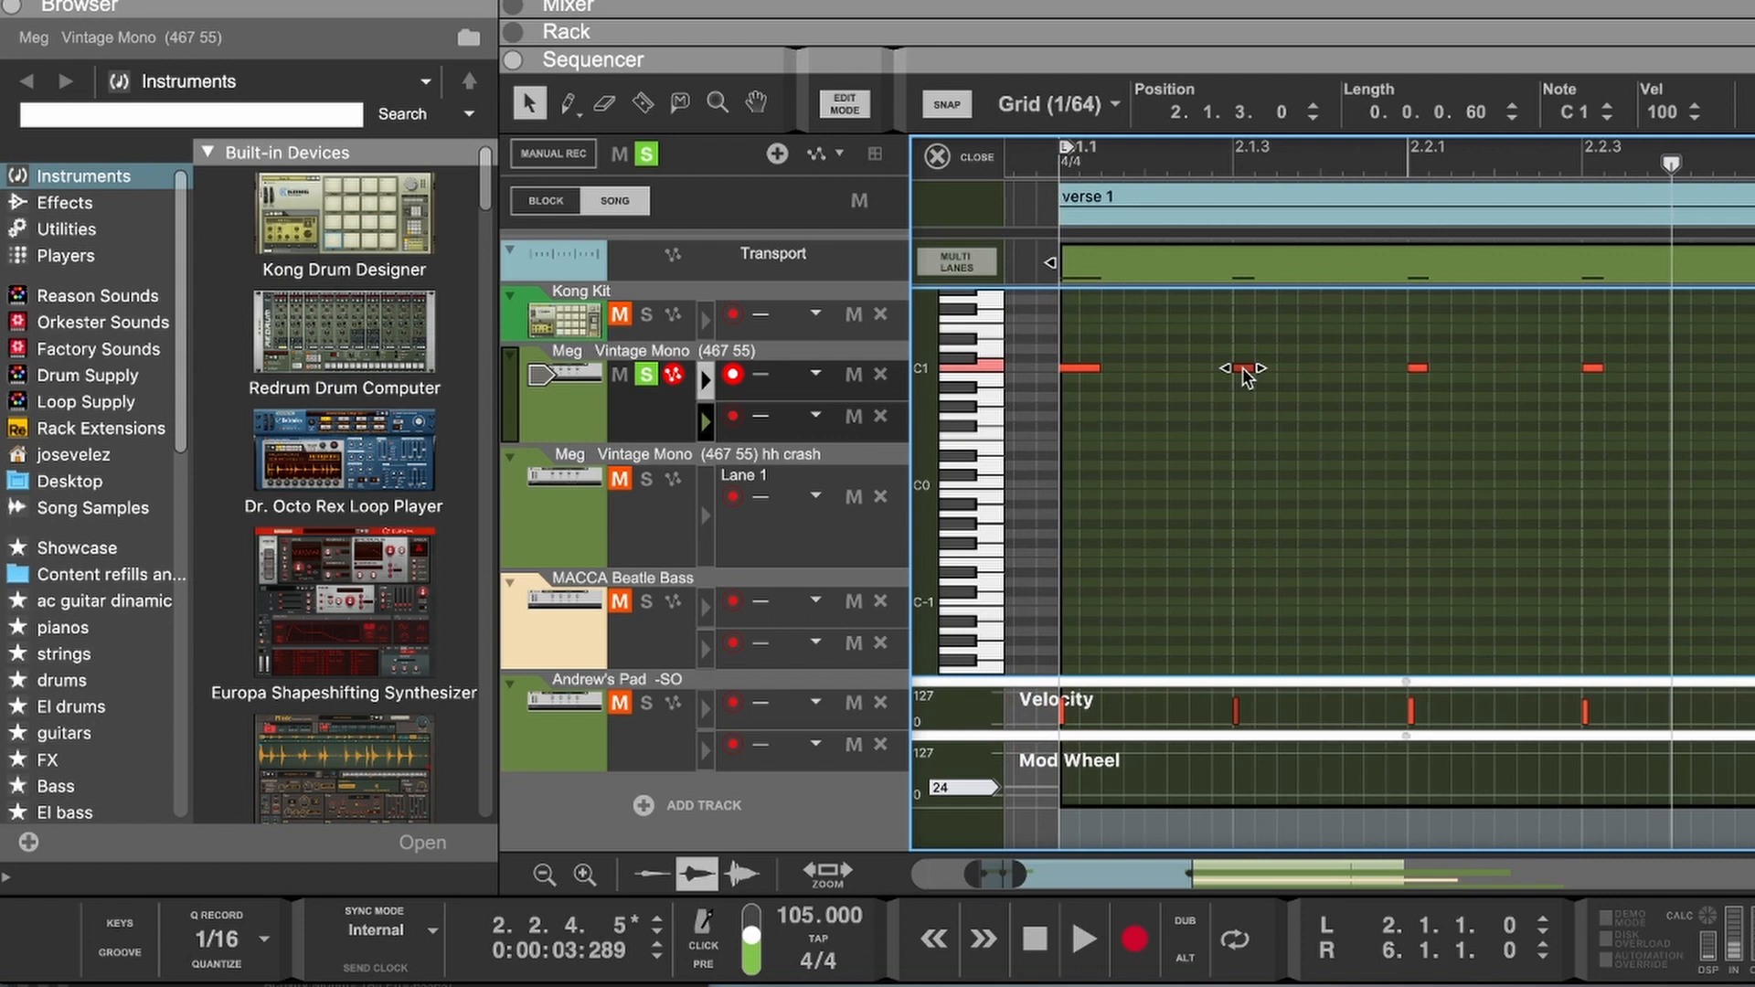
pyautogui.press('Delete')
pyautogui.hscroll(2, 1335, 377)
pyautogui.click(1409, 369)
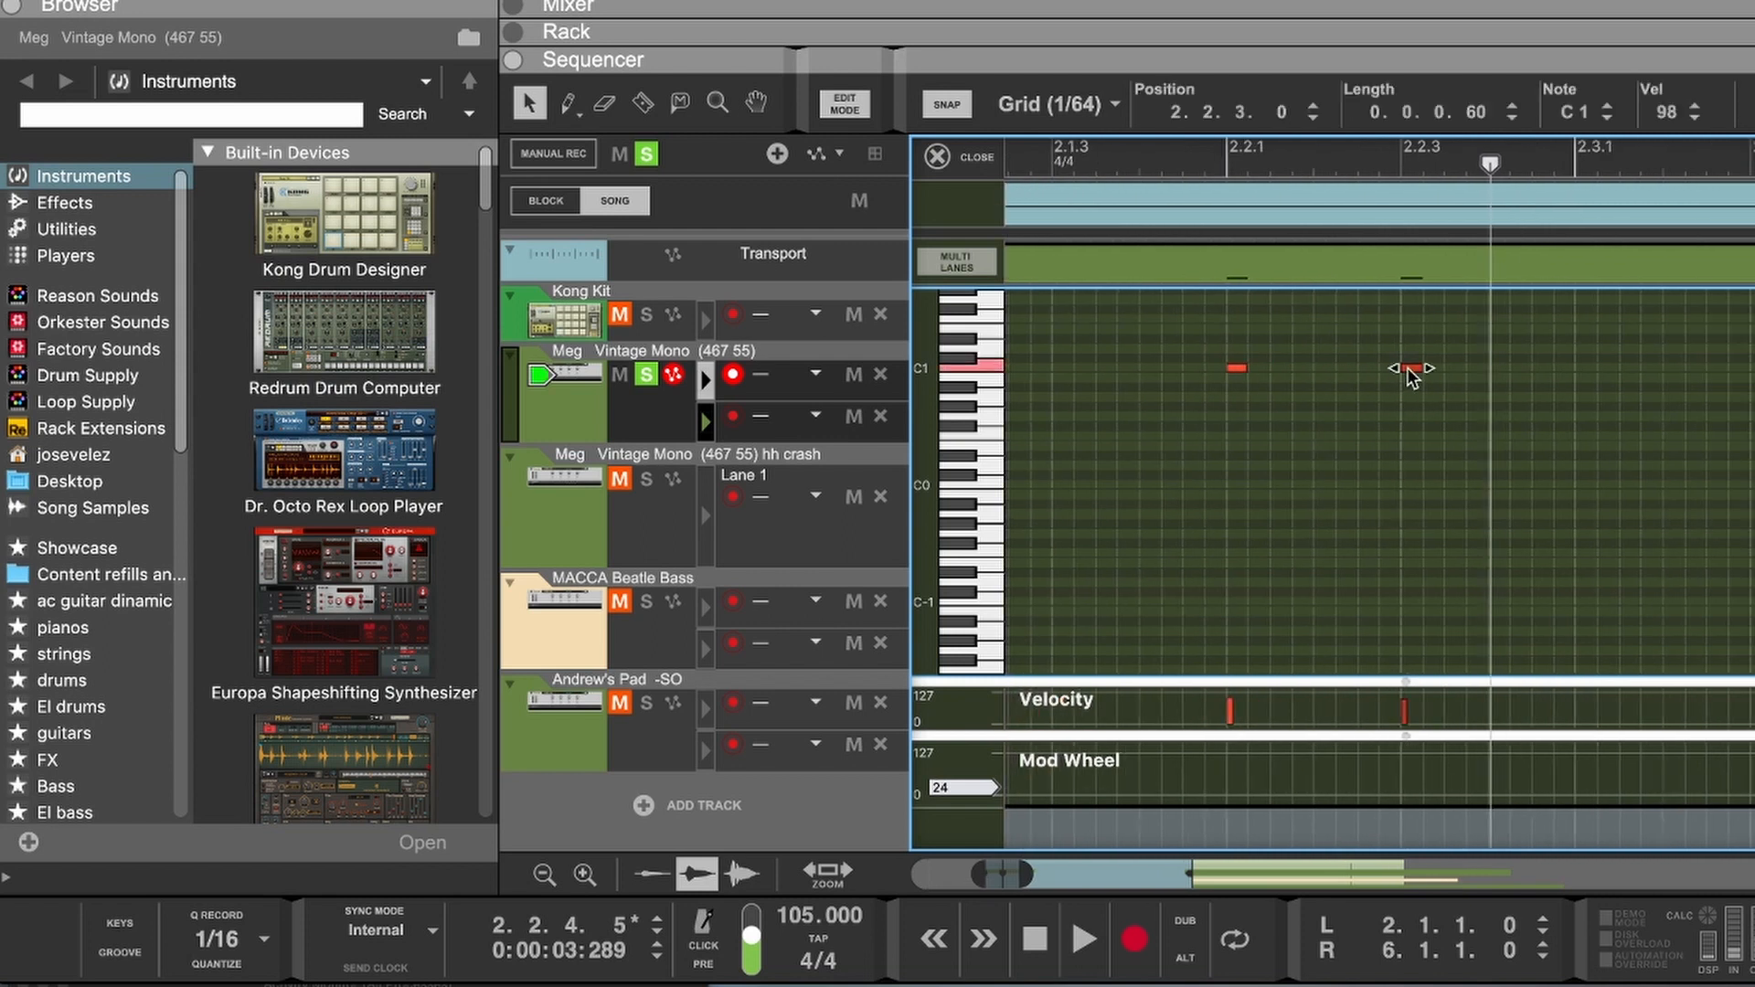
pyautogui.press('Delete')
pyautogui.hscroll(2, 1408, 370)
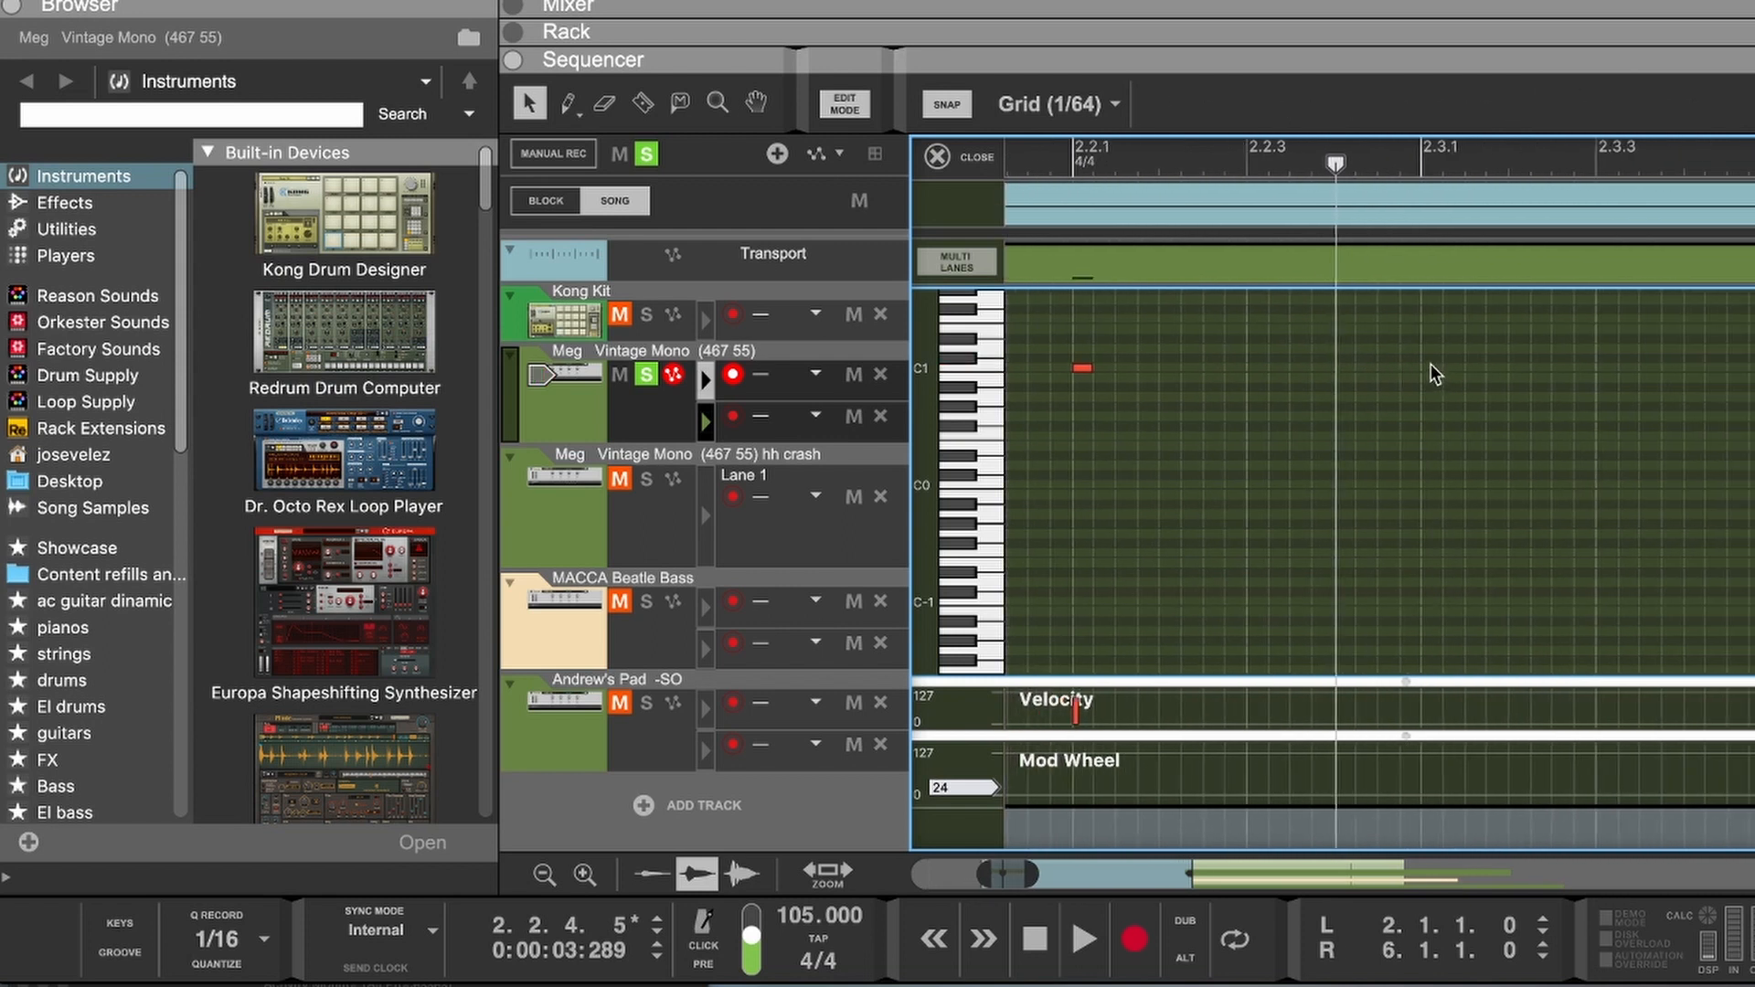
# Step: Draw C1 notes on the third and fourth beats, at 2.3.1.0 and 2.4.1.0
pyautogui.click(1430, 365)
pyautogui.hscroll(2, 1457, 368)
pyautogui.hscroll(2, 1457, 366)
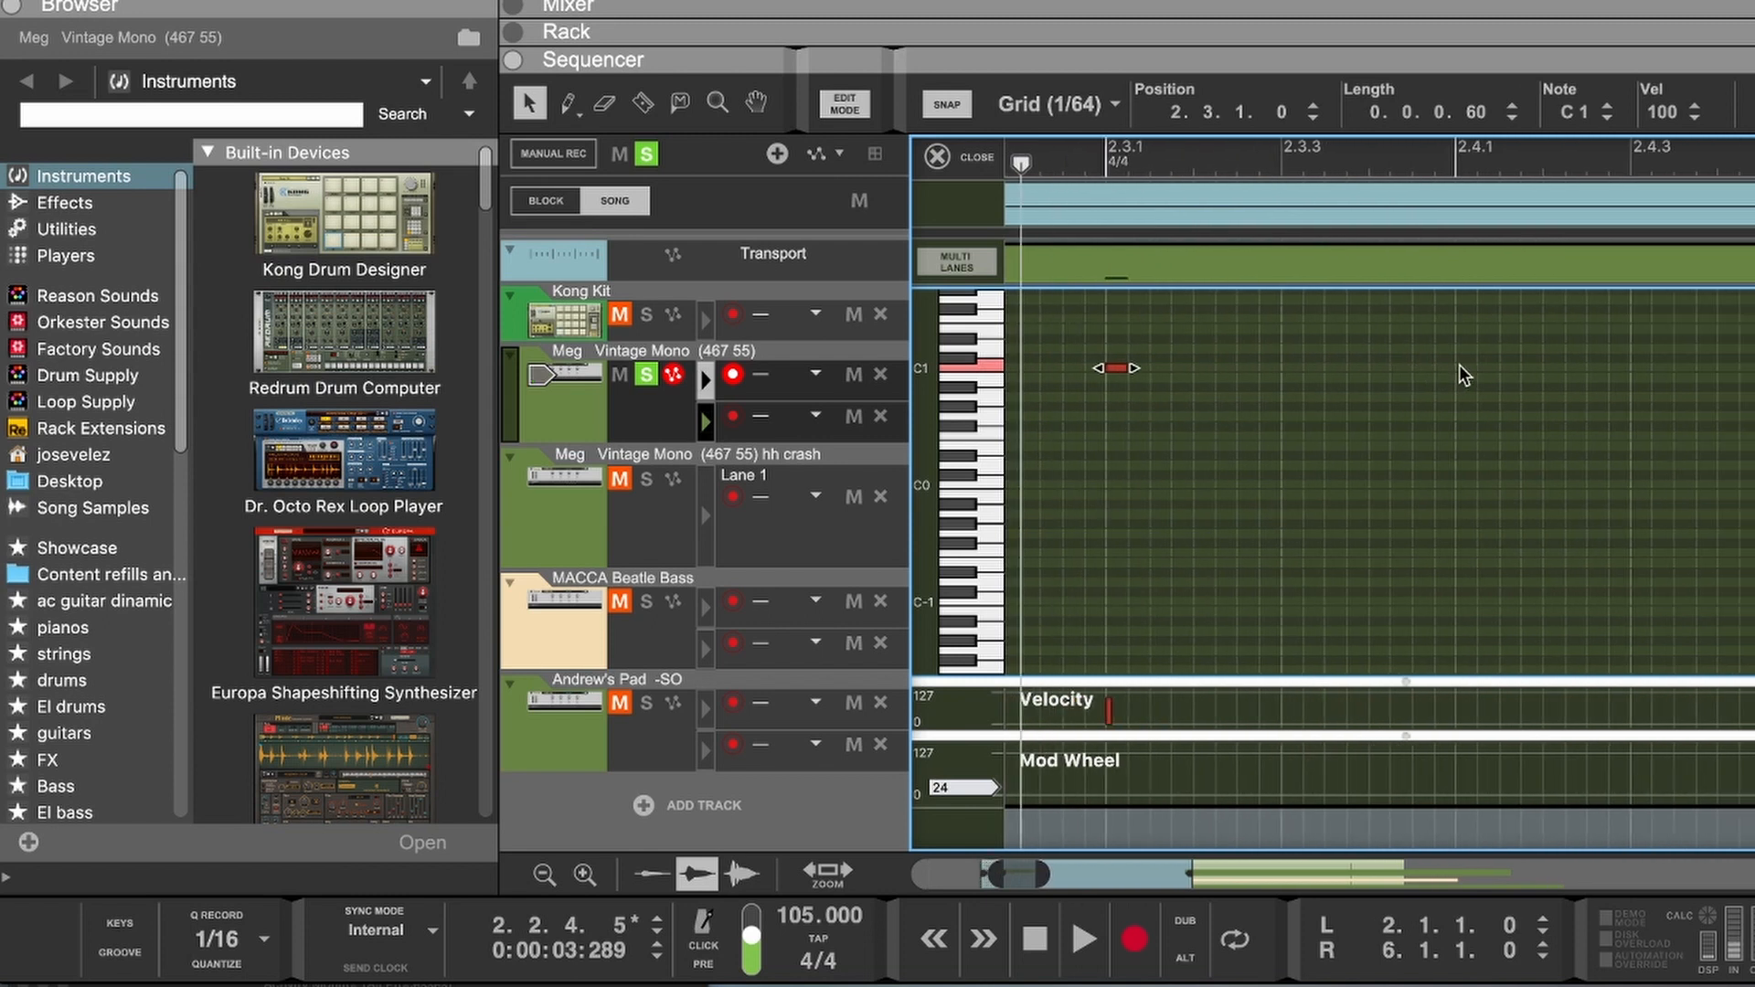
pyautogui.click(1463, 364)
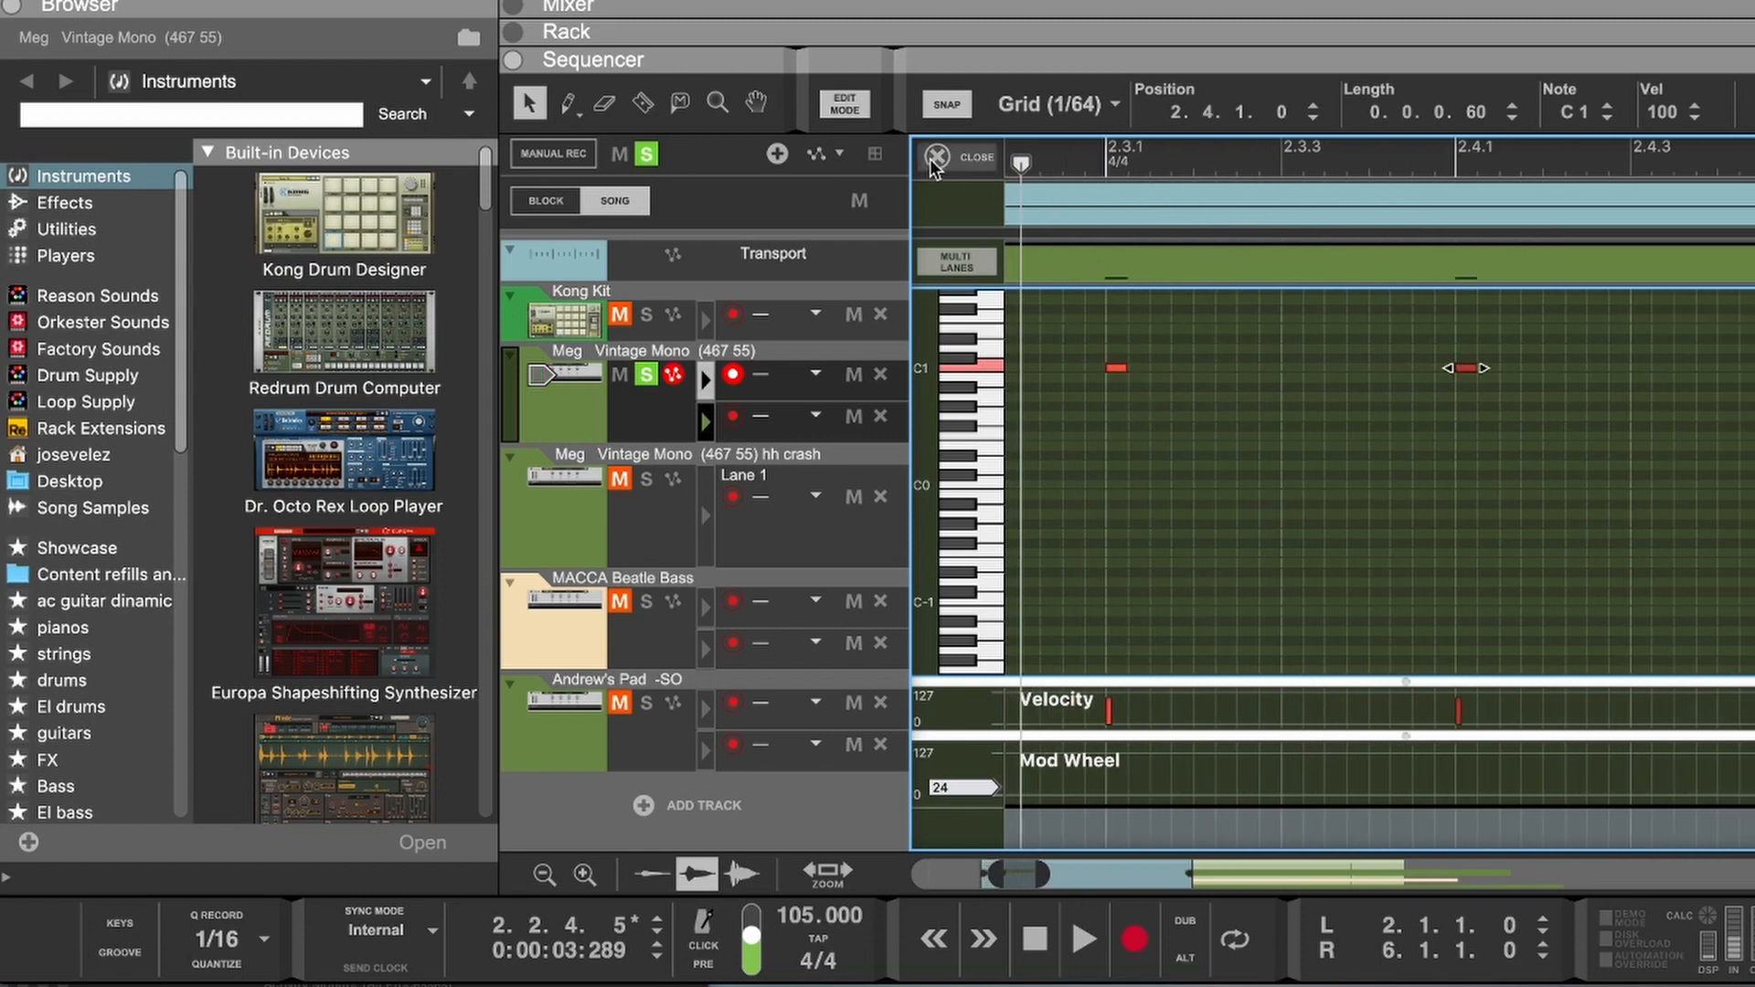
# Step: Close the bar 2 drum clip and play the new pattern from the last beat of bar 1
pyautogui.click(935, 159)
pyautogui.hscroll(-3, 1145, 395)
pyautogui.click(1002, 155)
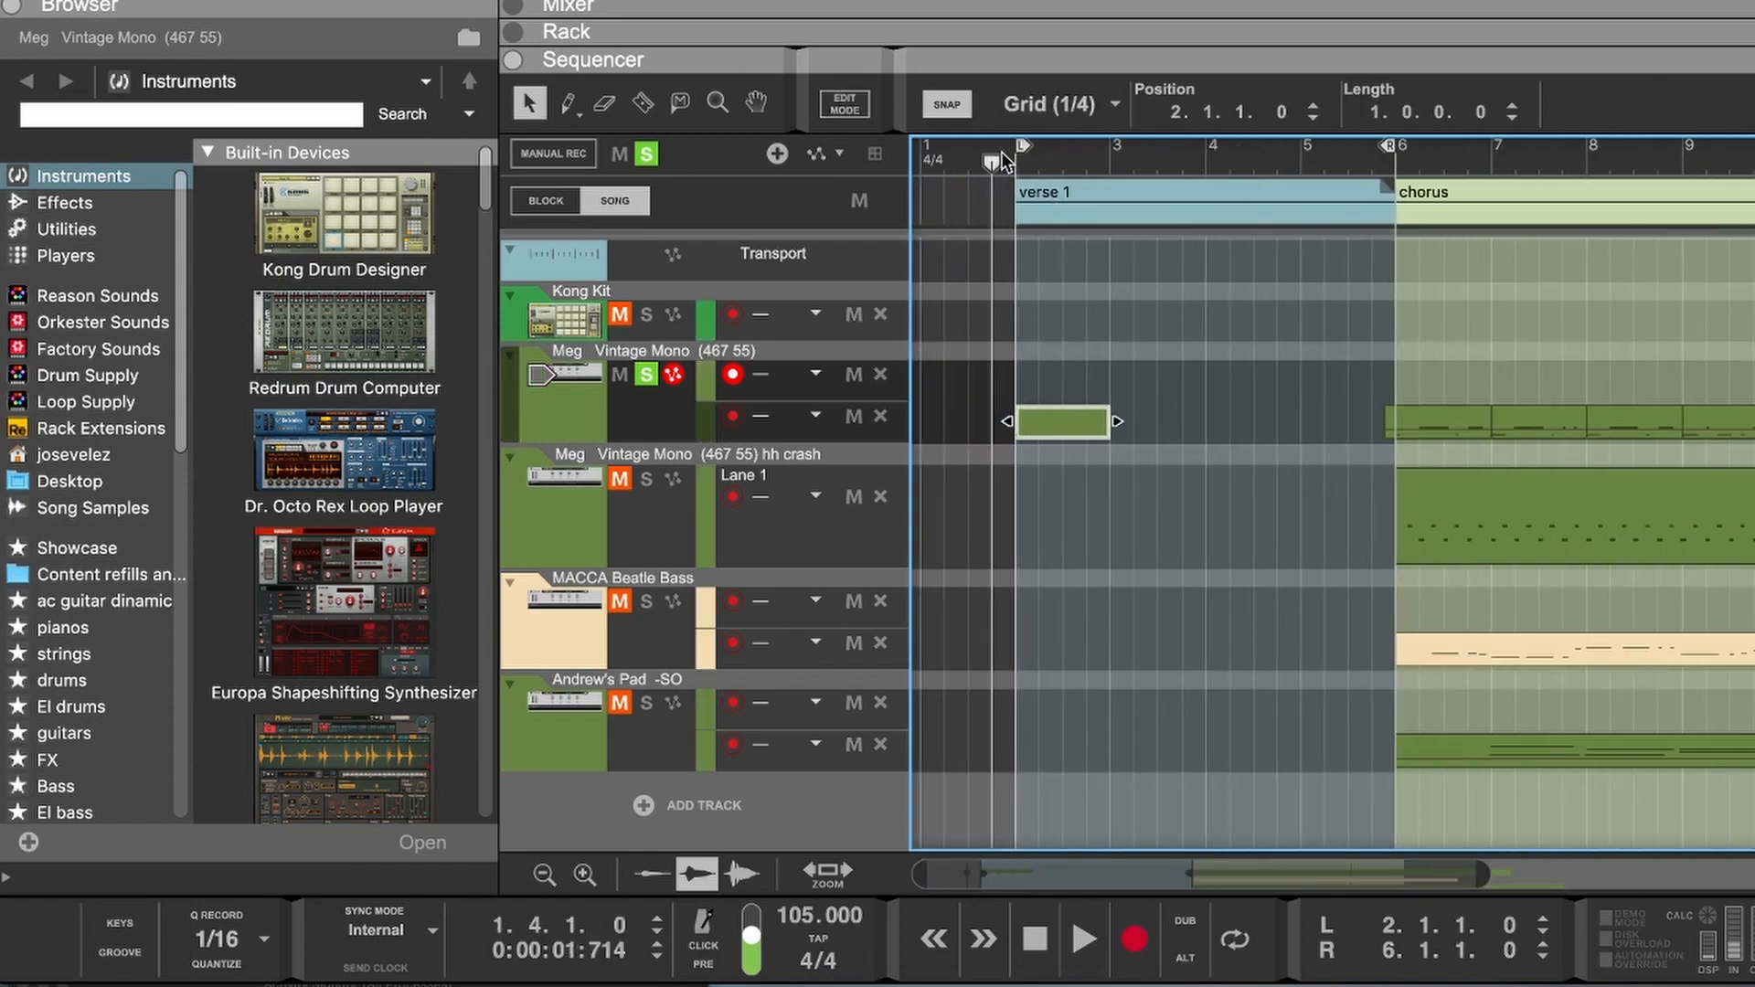
pyautogui.press('space')
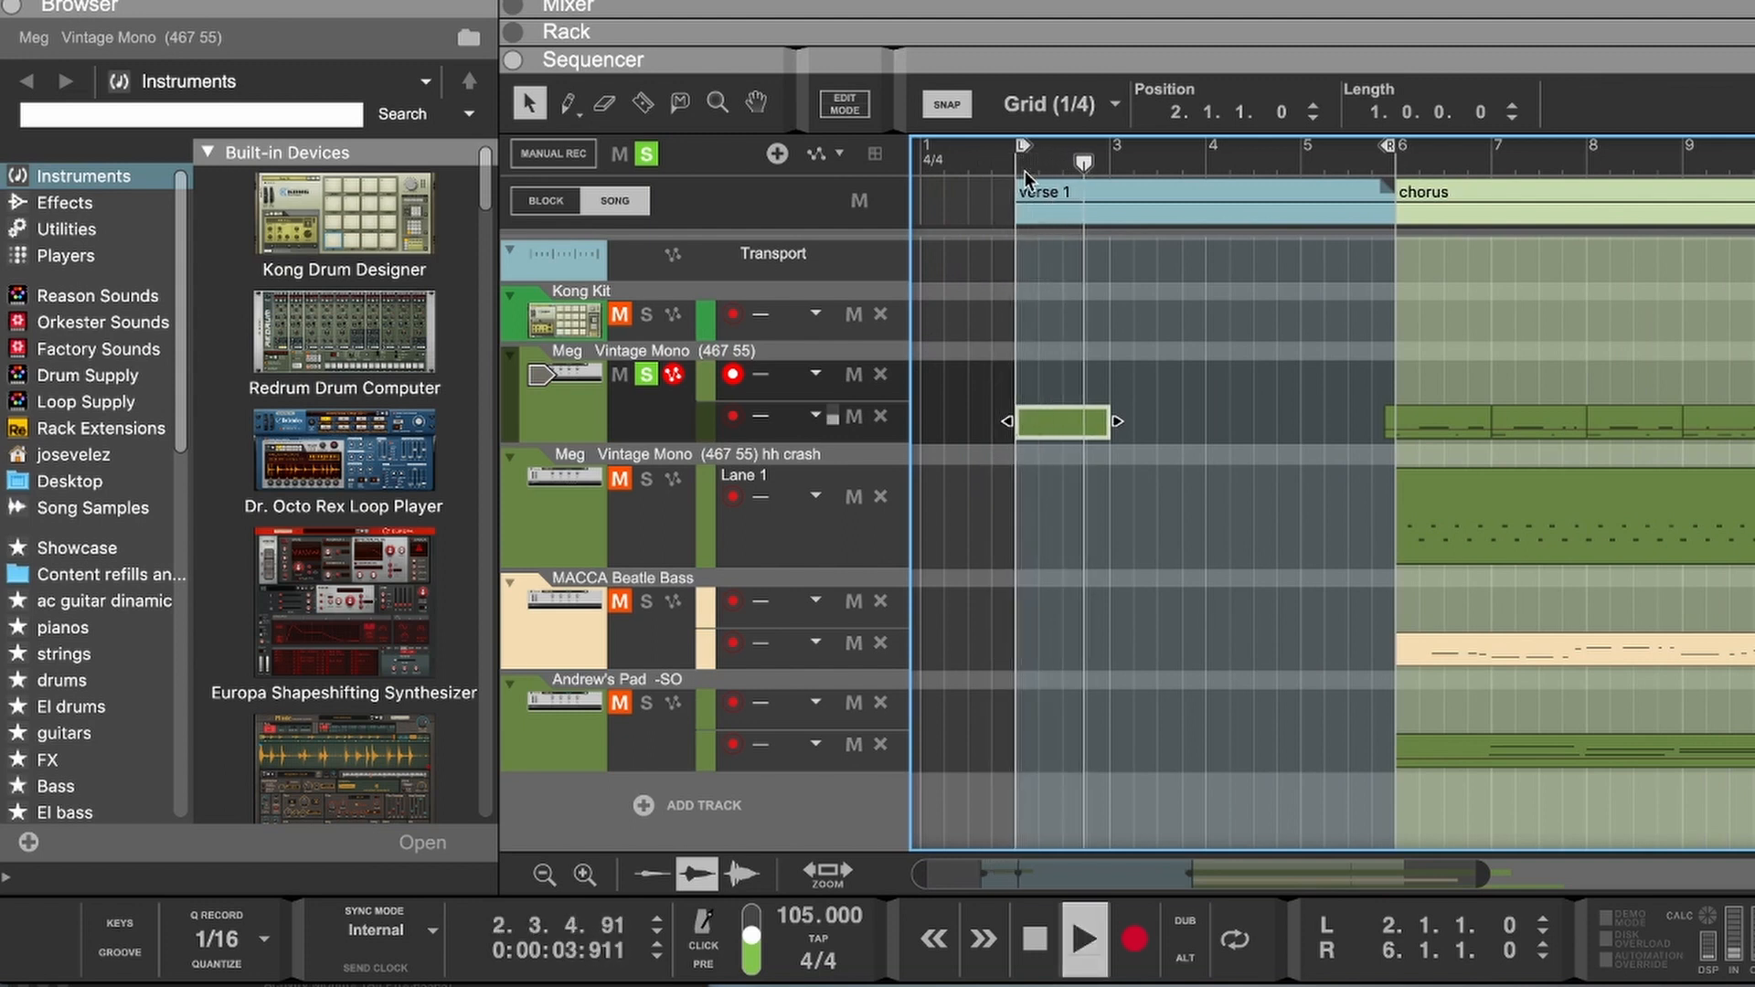
pyautogui.press('space')
# Step: Reopen the bar 2 drum clip, enlarge the velocity lane to examine the beat notes' velocities, and close the clip
pyautogui.doubleClick(1058, 421)
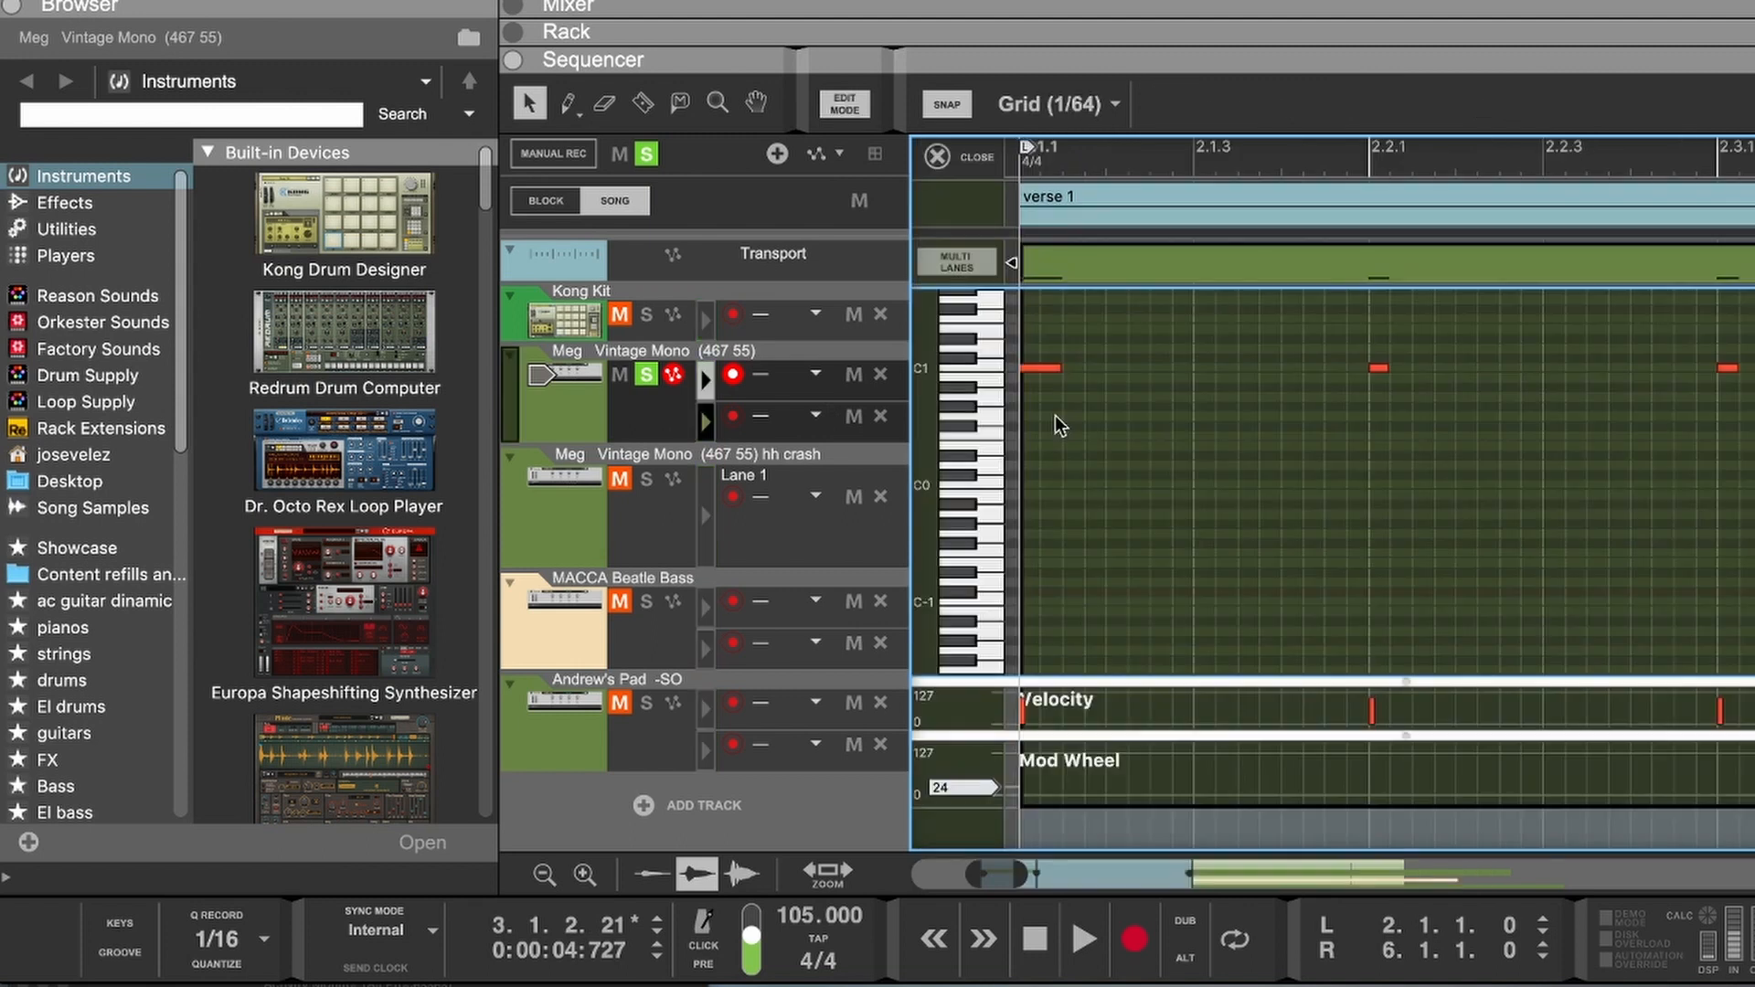
pyautogui.scroll(-1, 1280, 549)
pyautogui.moveTo(1354, 682); pyautogui.dragTo(1330, 291)
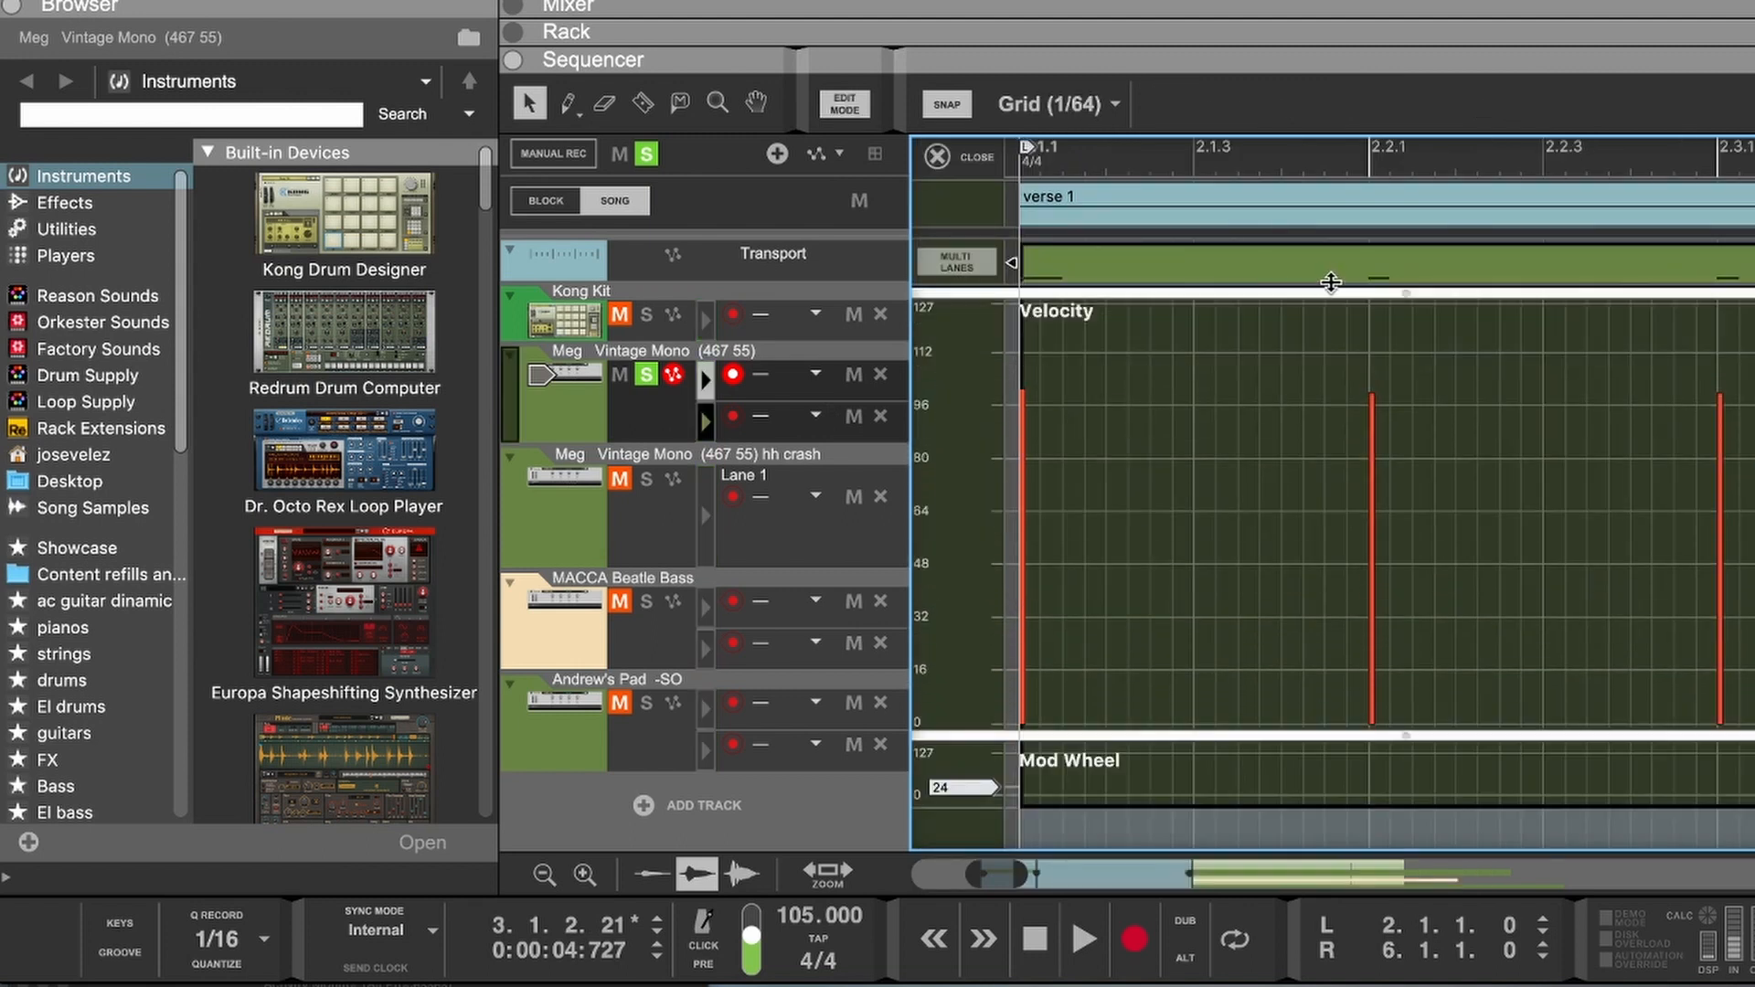
pyautogui.hscroll(-2, 1325, 349)
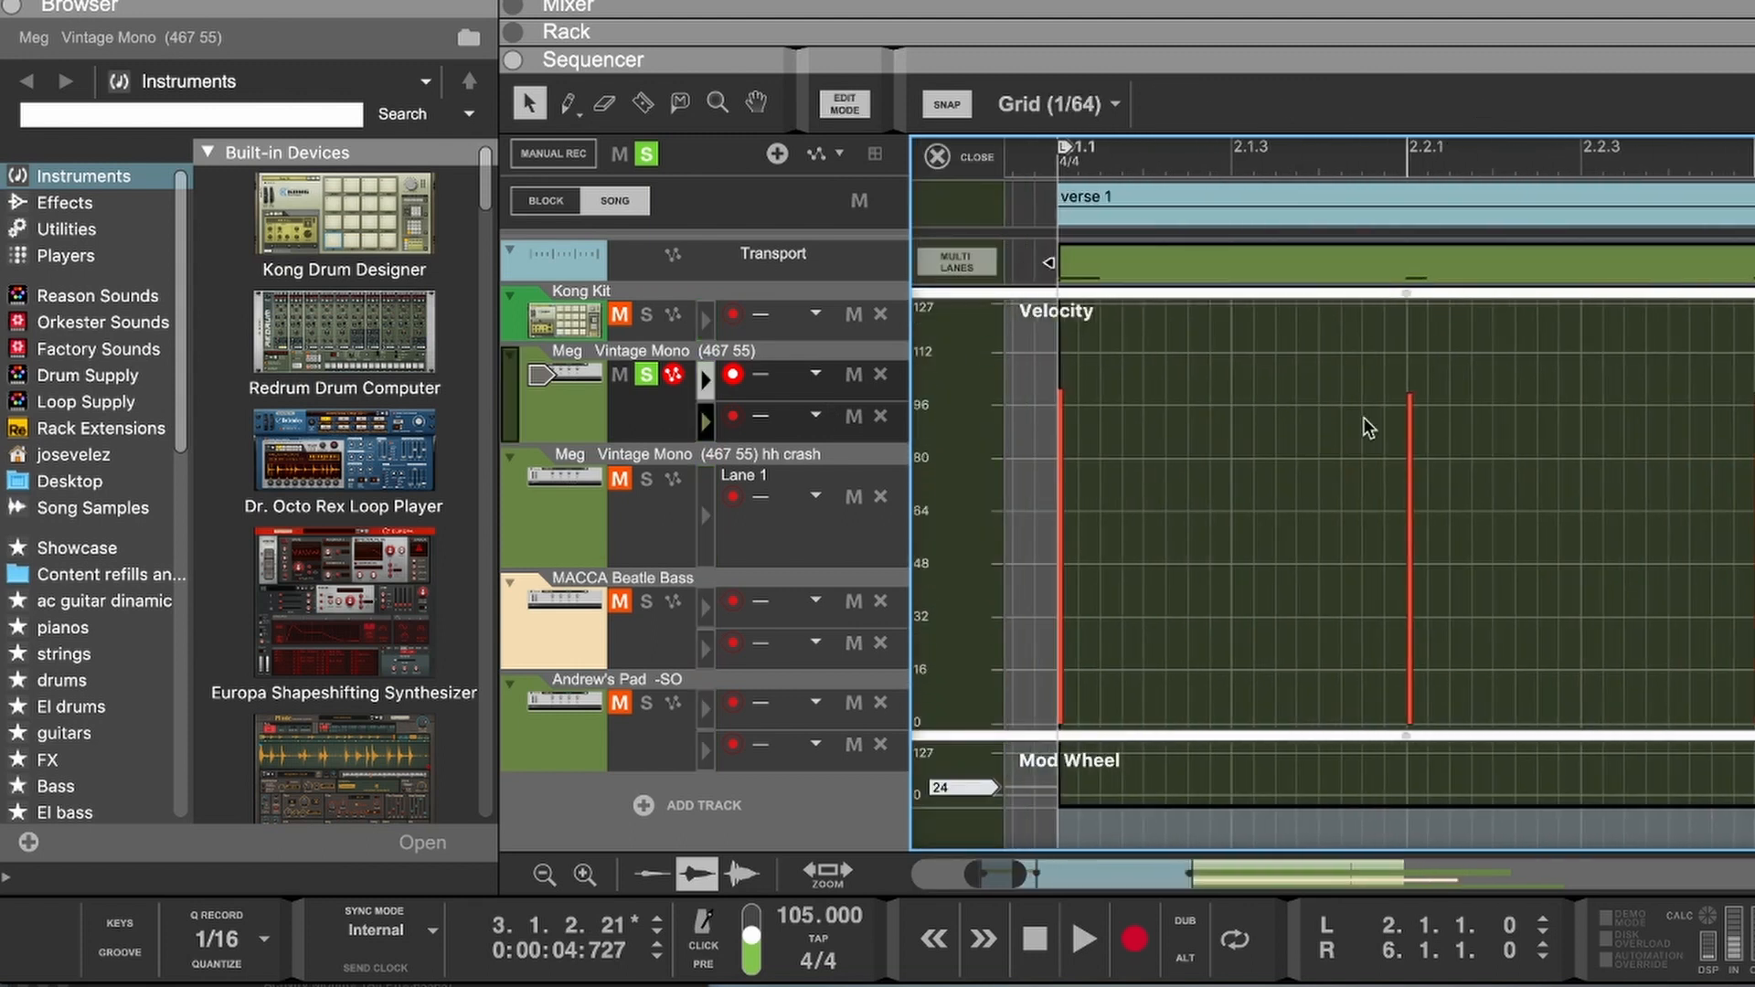
pyautogui.hscroll(-10, 1336, 426)
pyautogui.hscroll(3, 1346, 424)
pyautogui.hscroll(-2, 1347, 424)
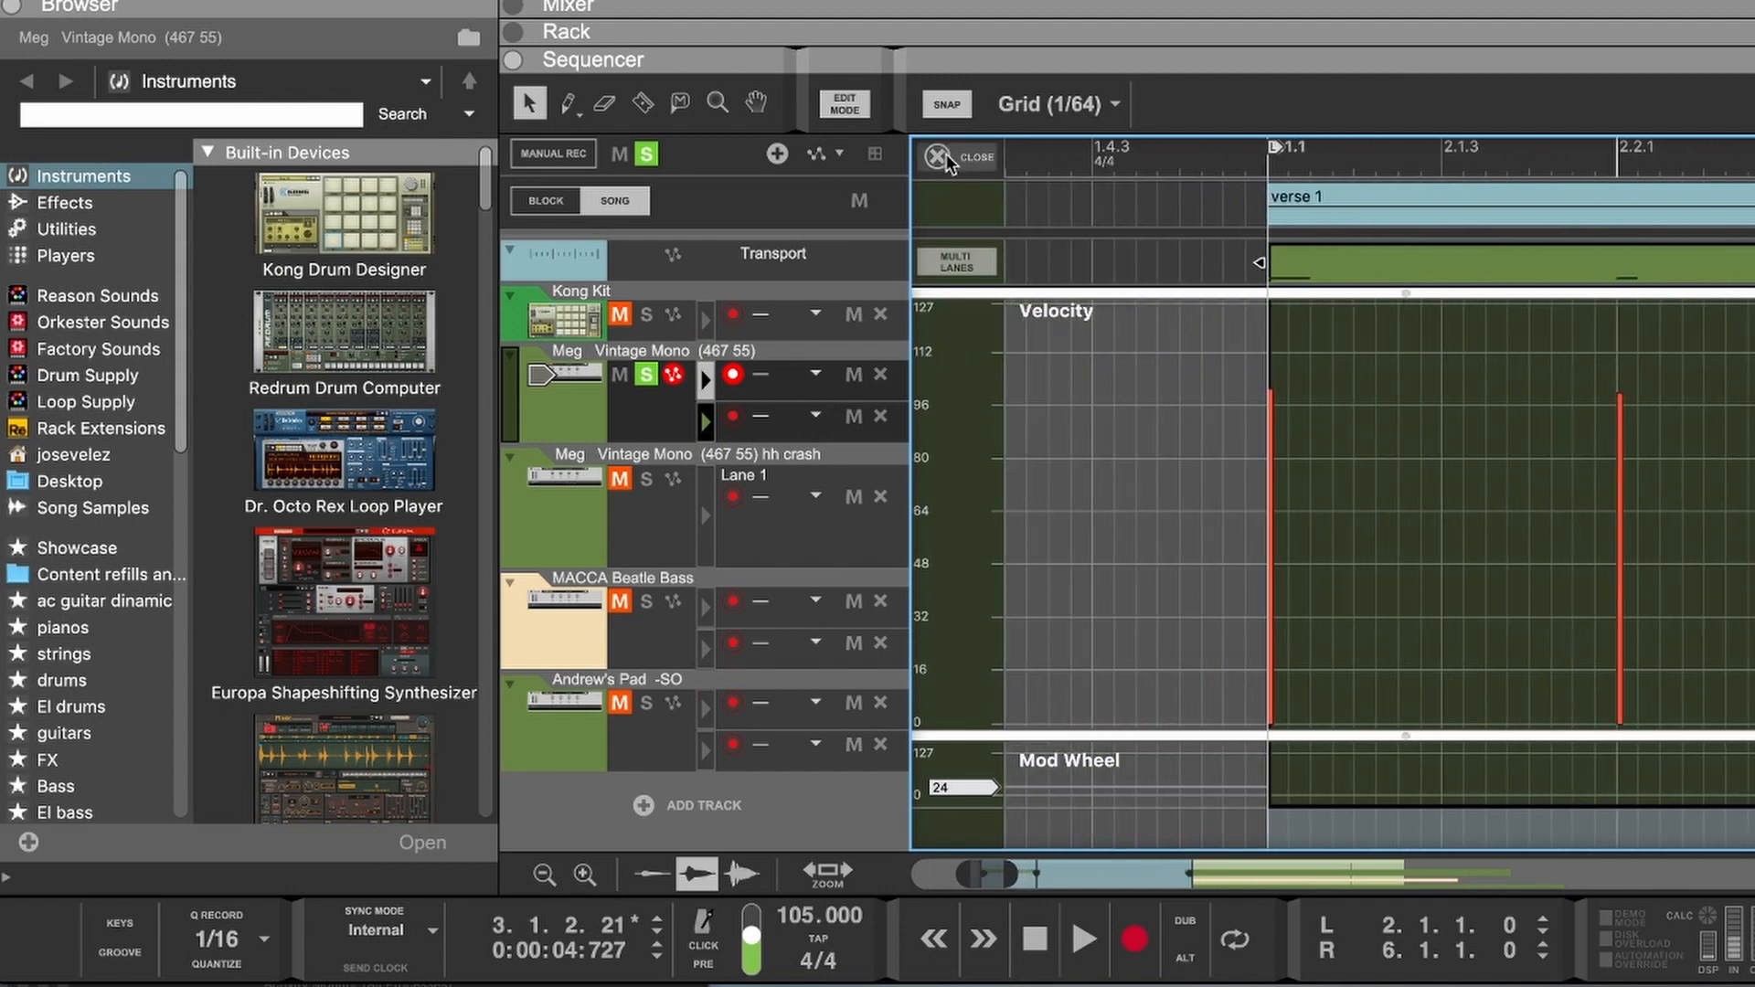
pyautogui.click(937, 159)
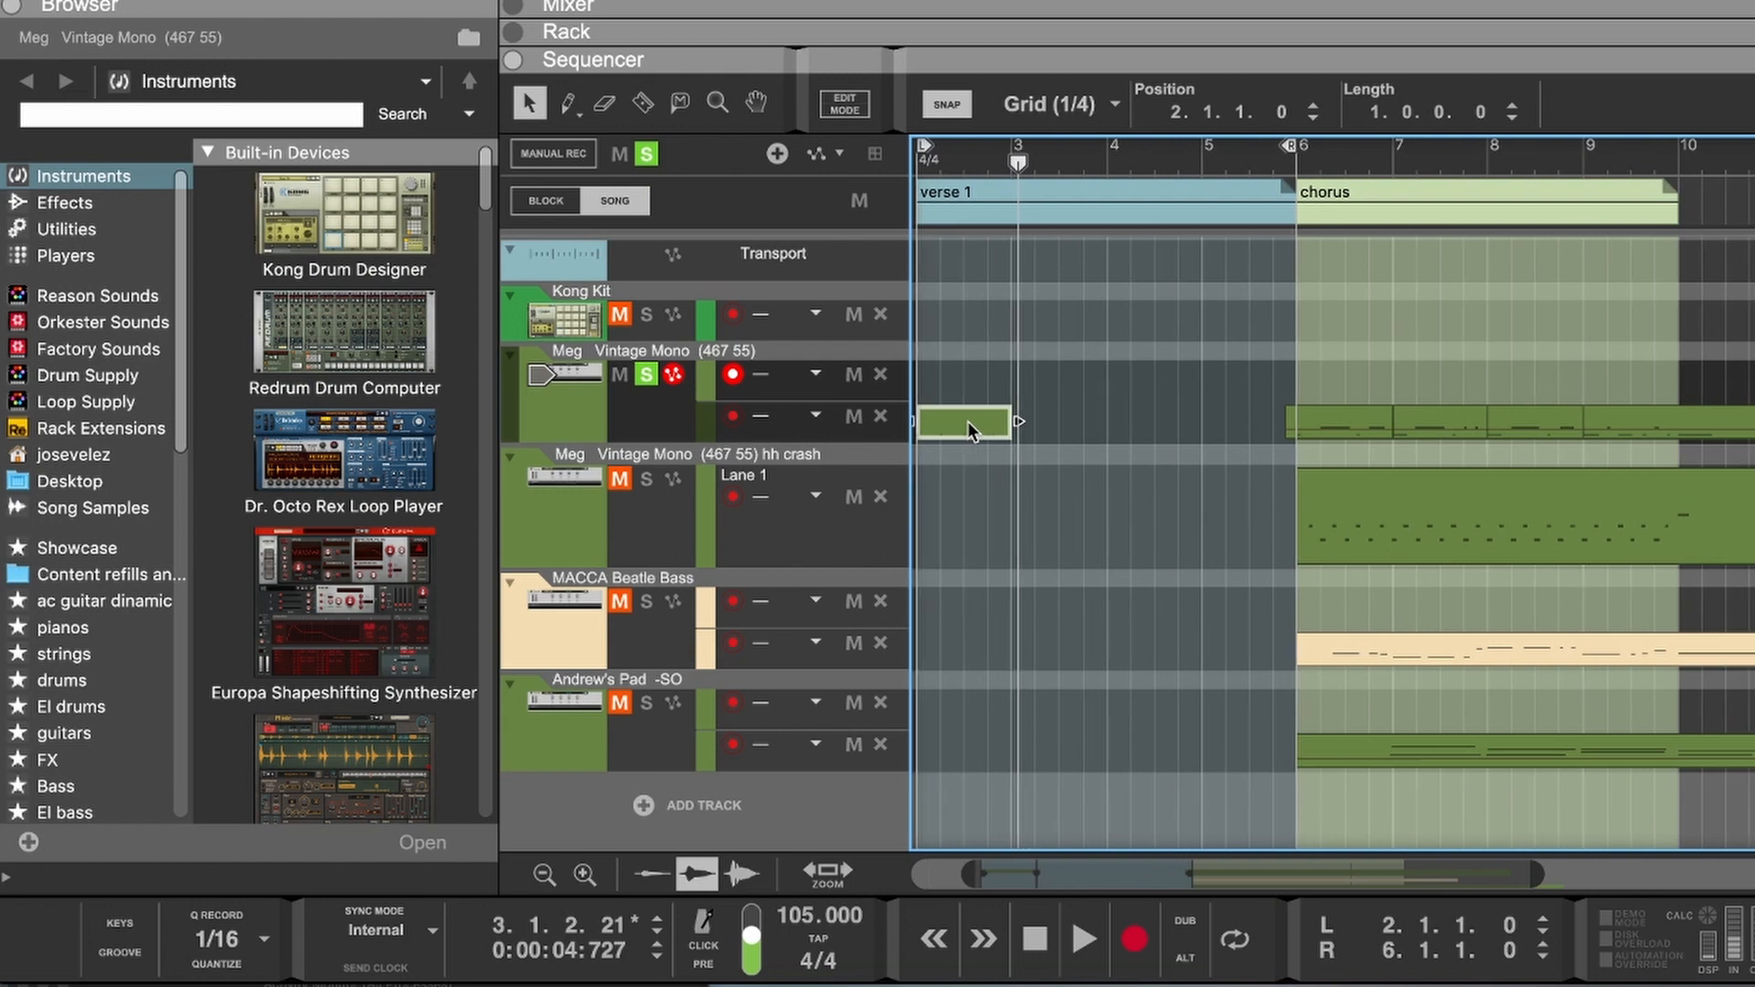
# Step: Paste copies of the one-bar drum clip at bars 3, 4 and 5 of verse 1
pyautogui.hscroll(-2, 969, 426)
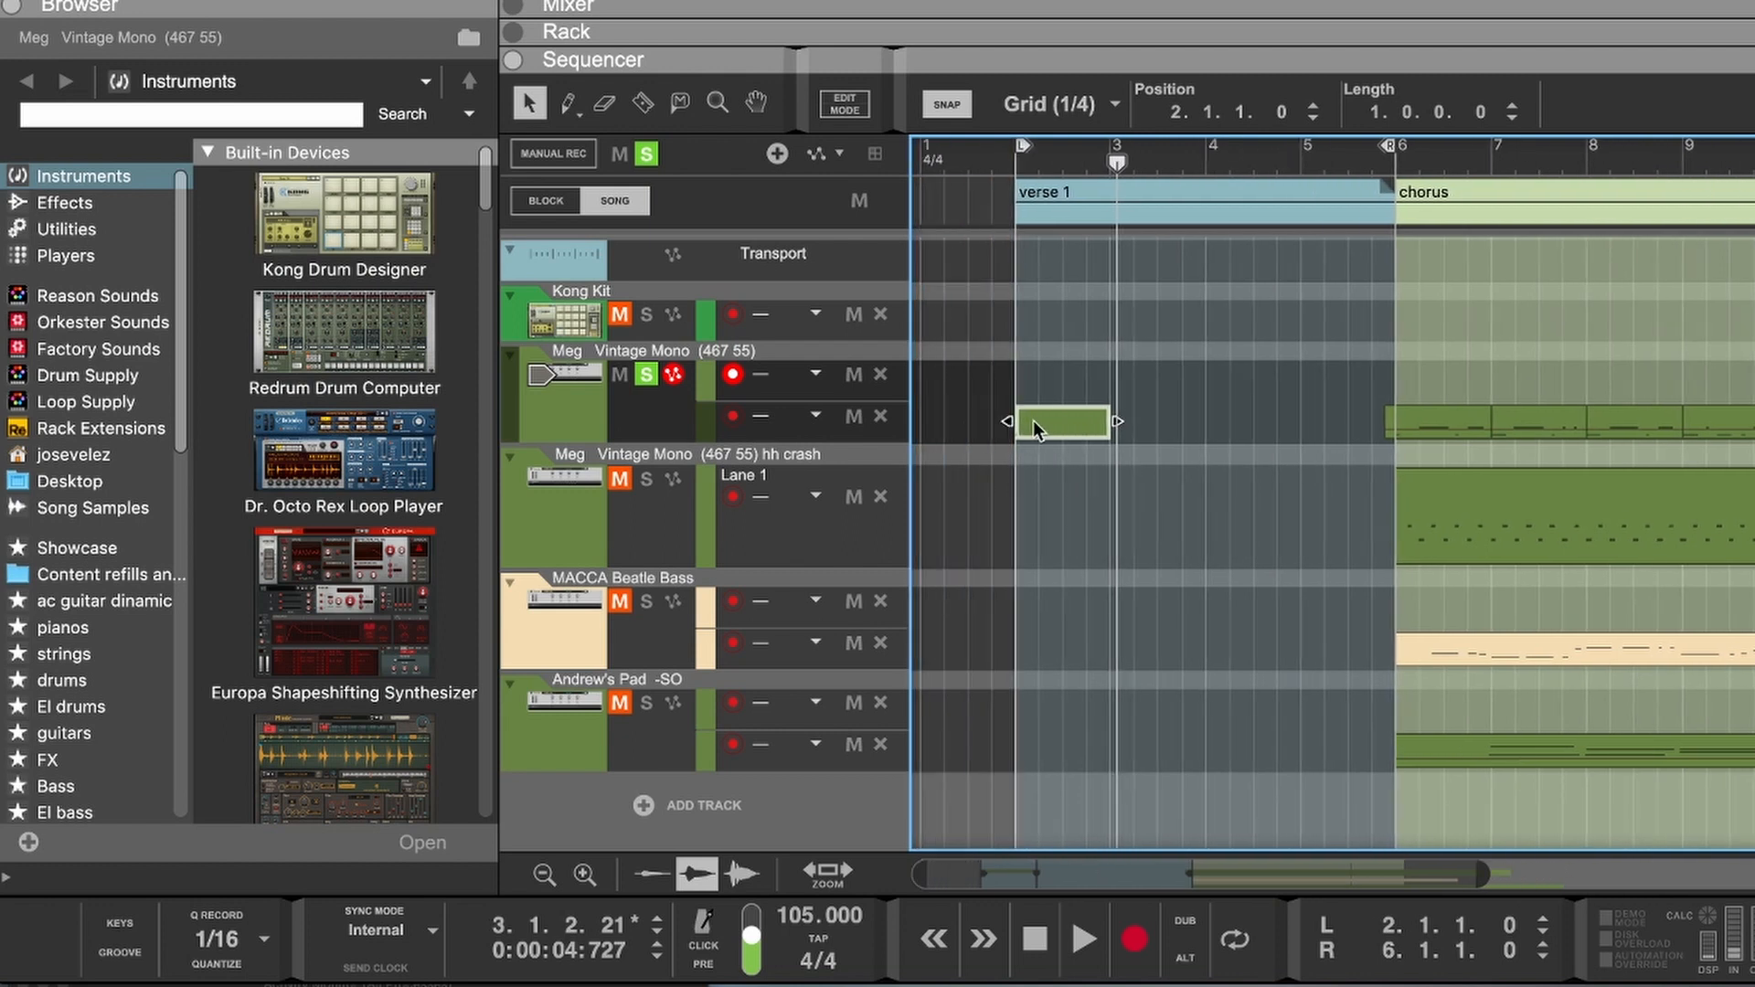
pyautogui.click(1109, 166)
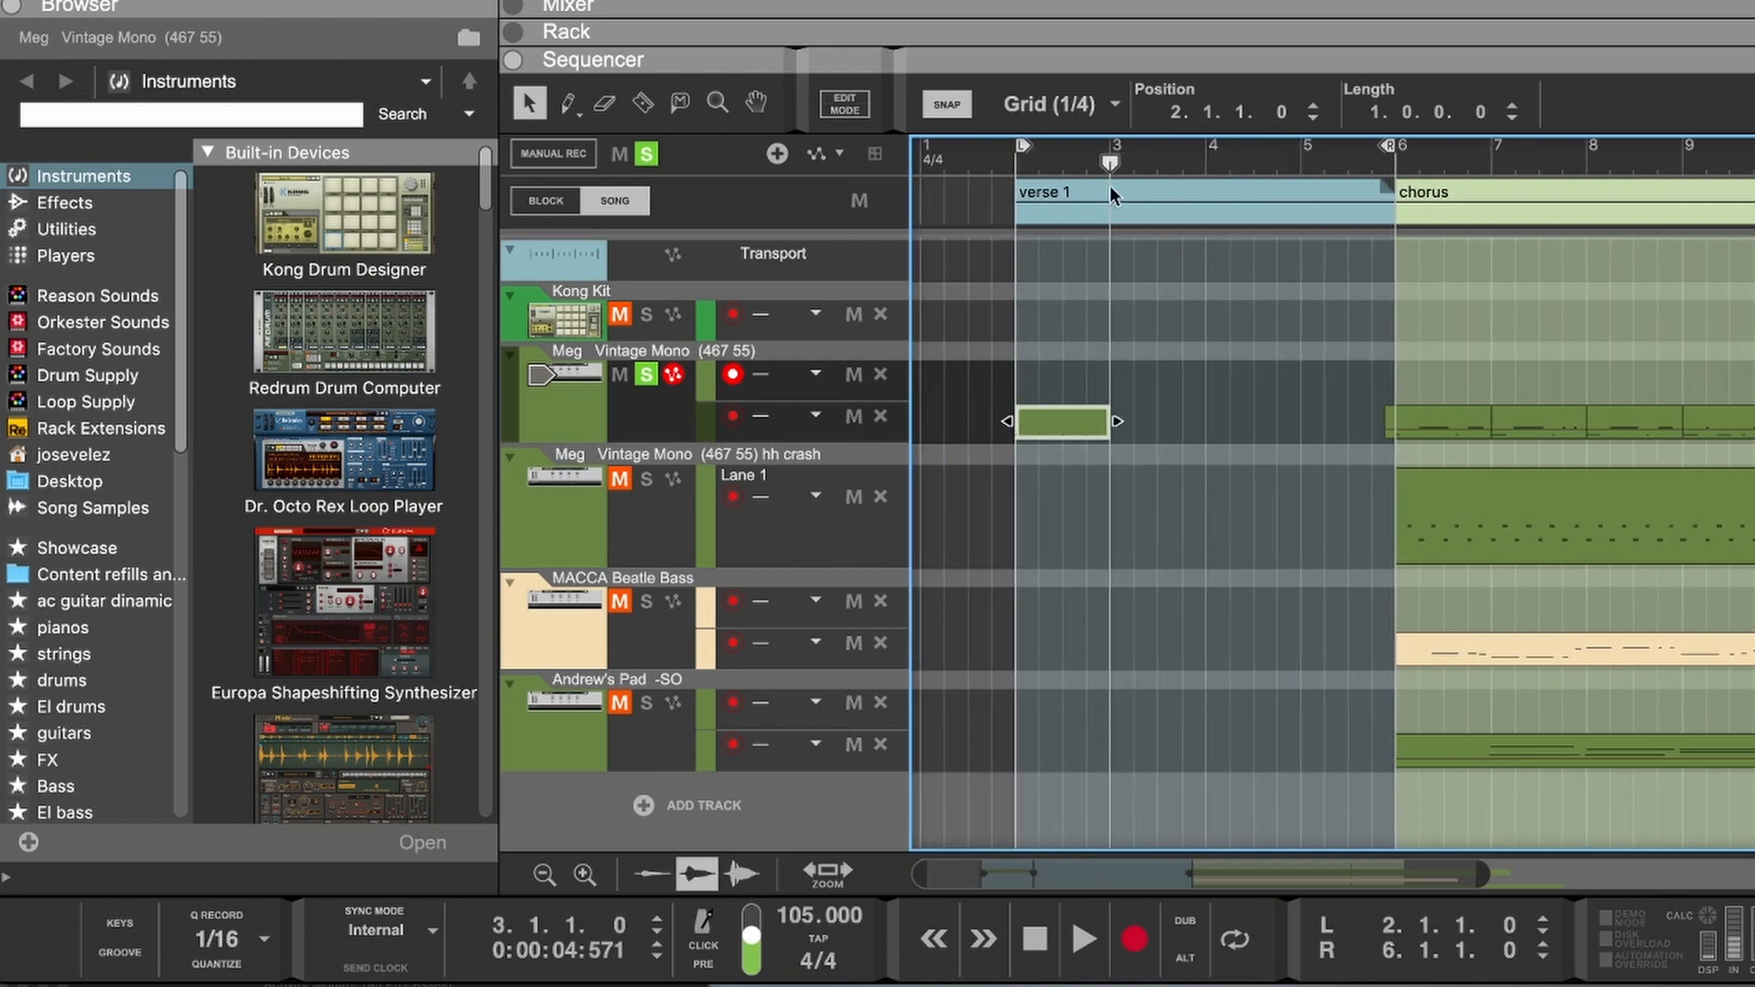
pyautogui.click(1184, 157)
pyautogui.click(1116, 161)
pyautogui.hotkey('ctrl', 'v')
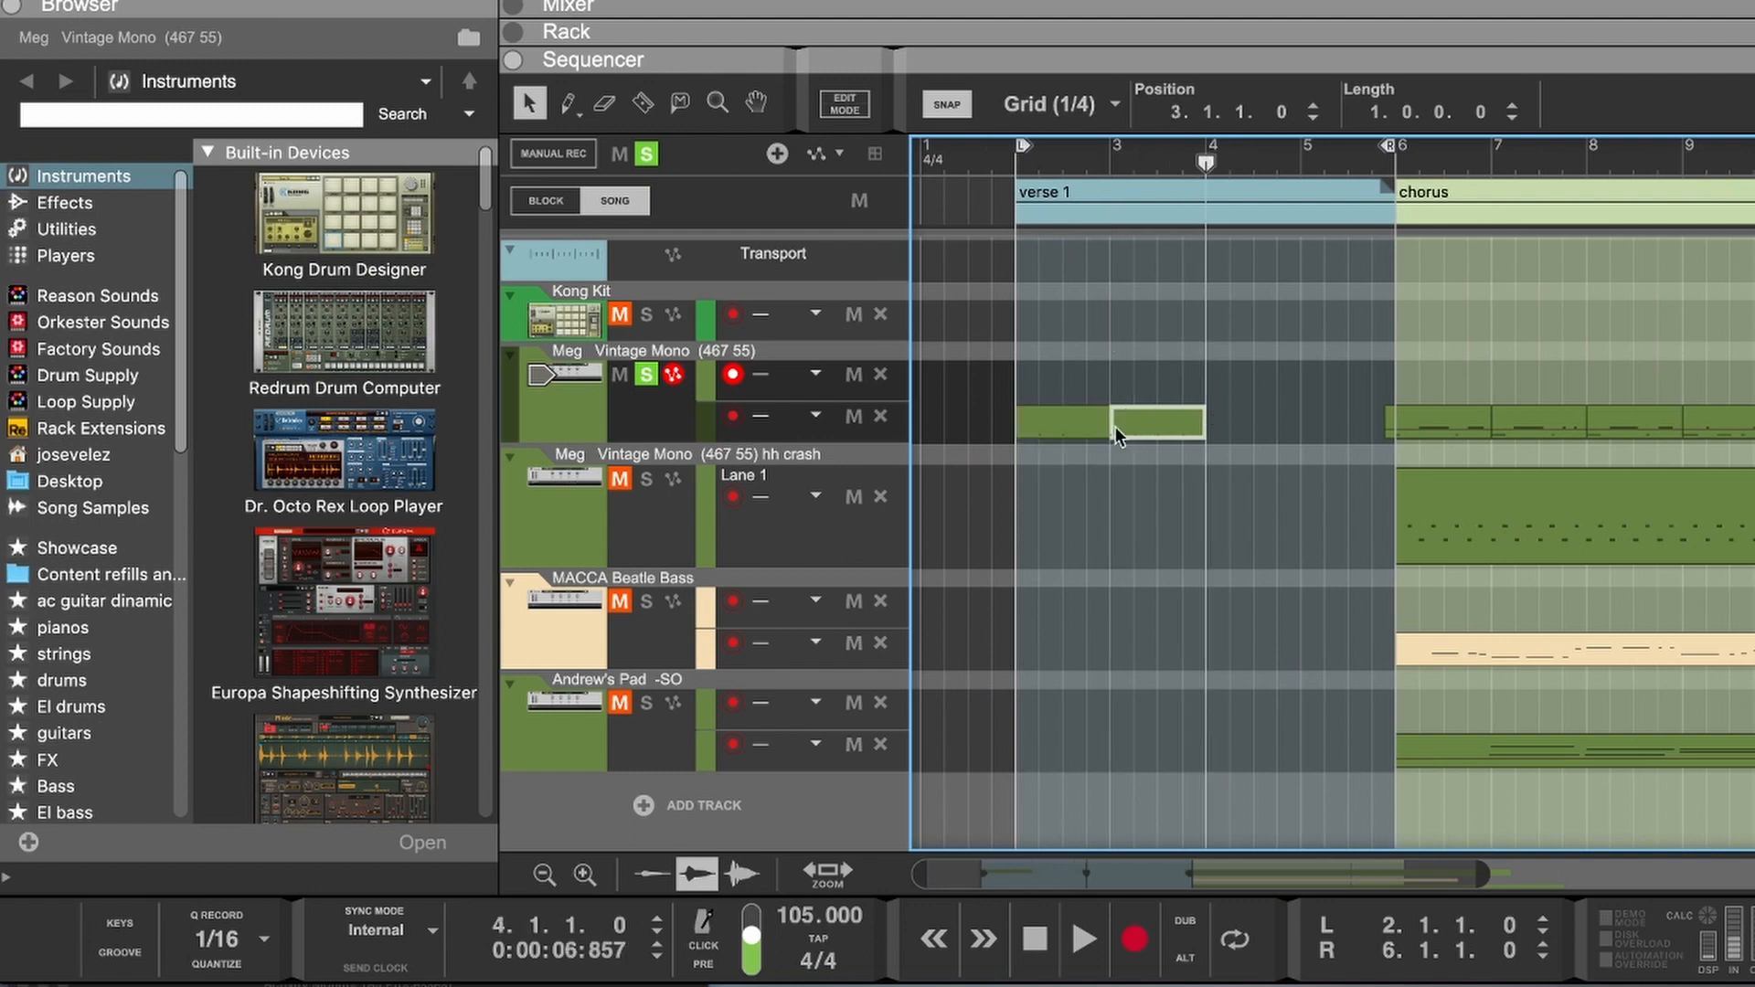
pyautogui.hotkey('ctrl', 'v')
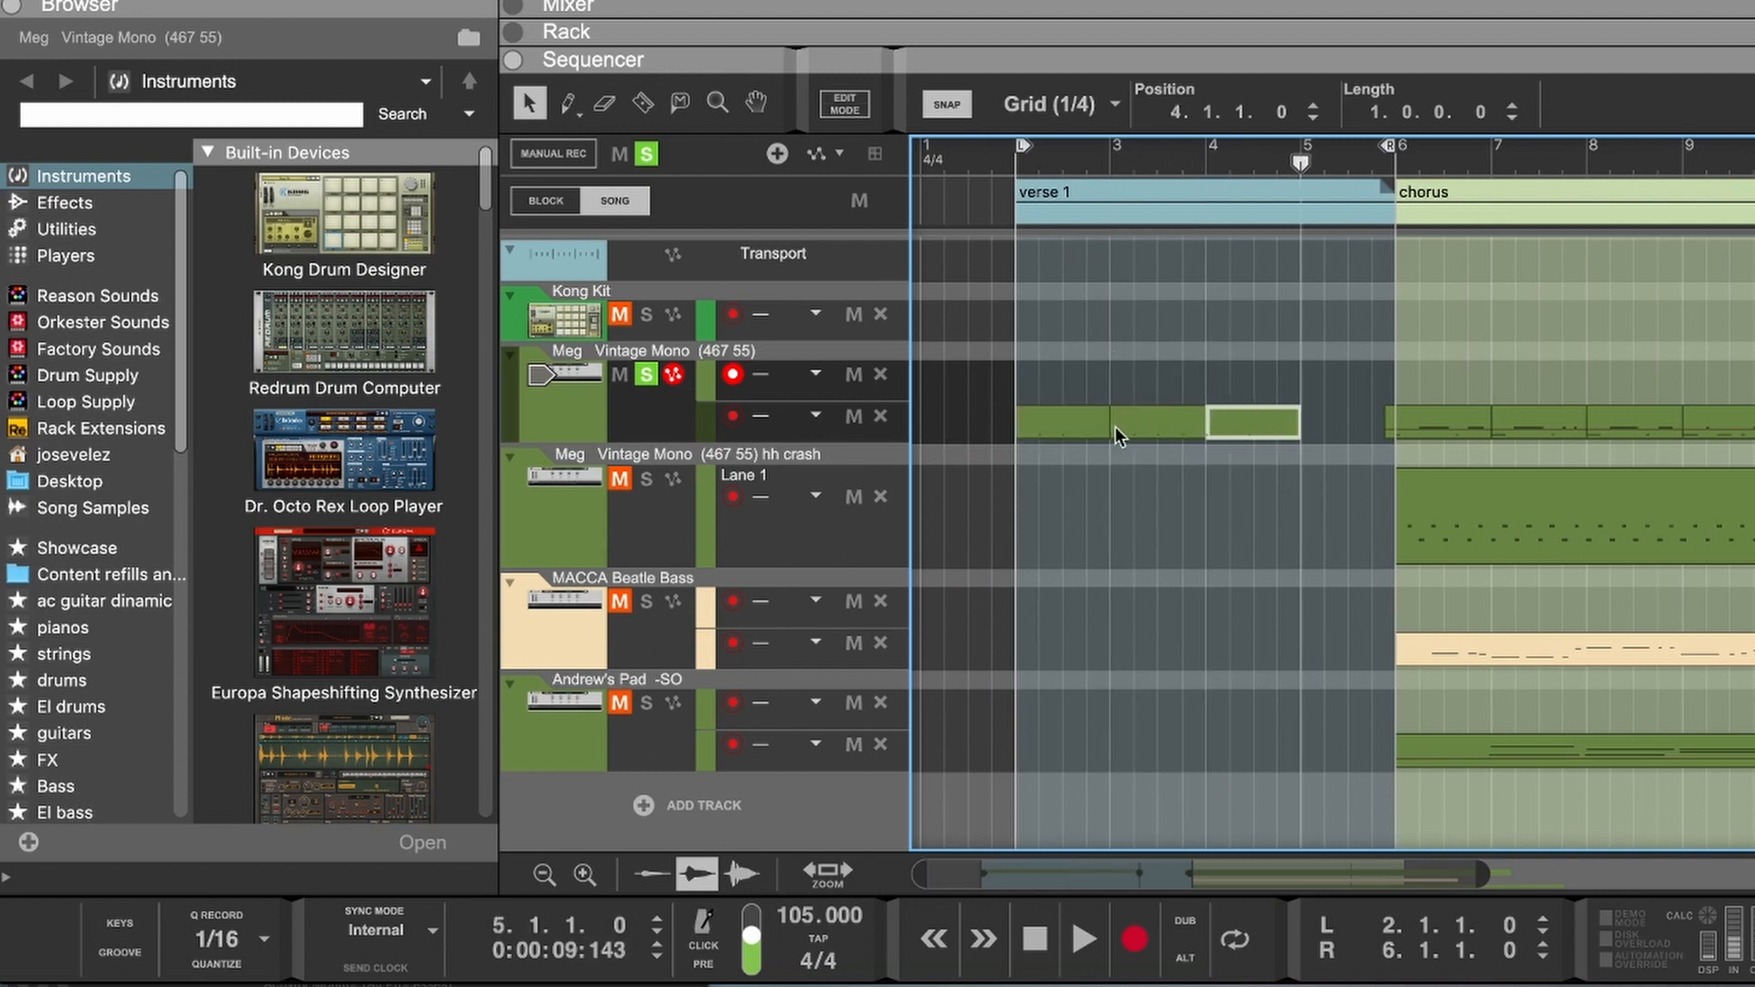
pyautogui.hotkey('ctrl', 'v')
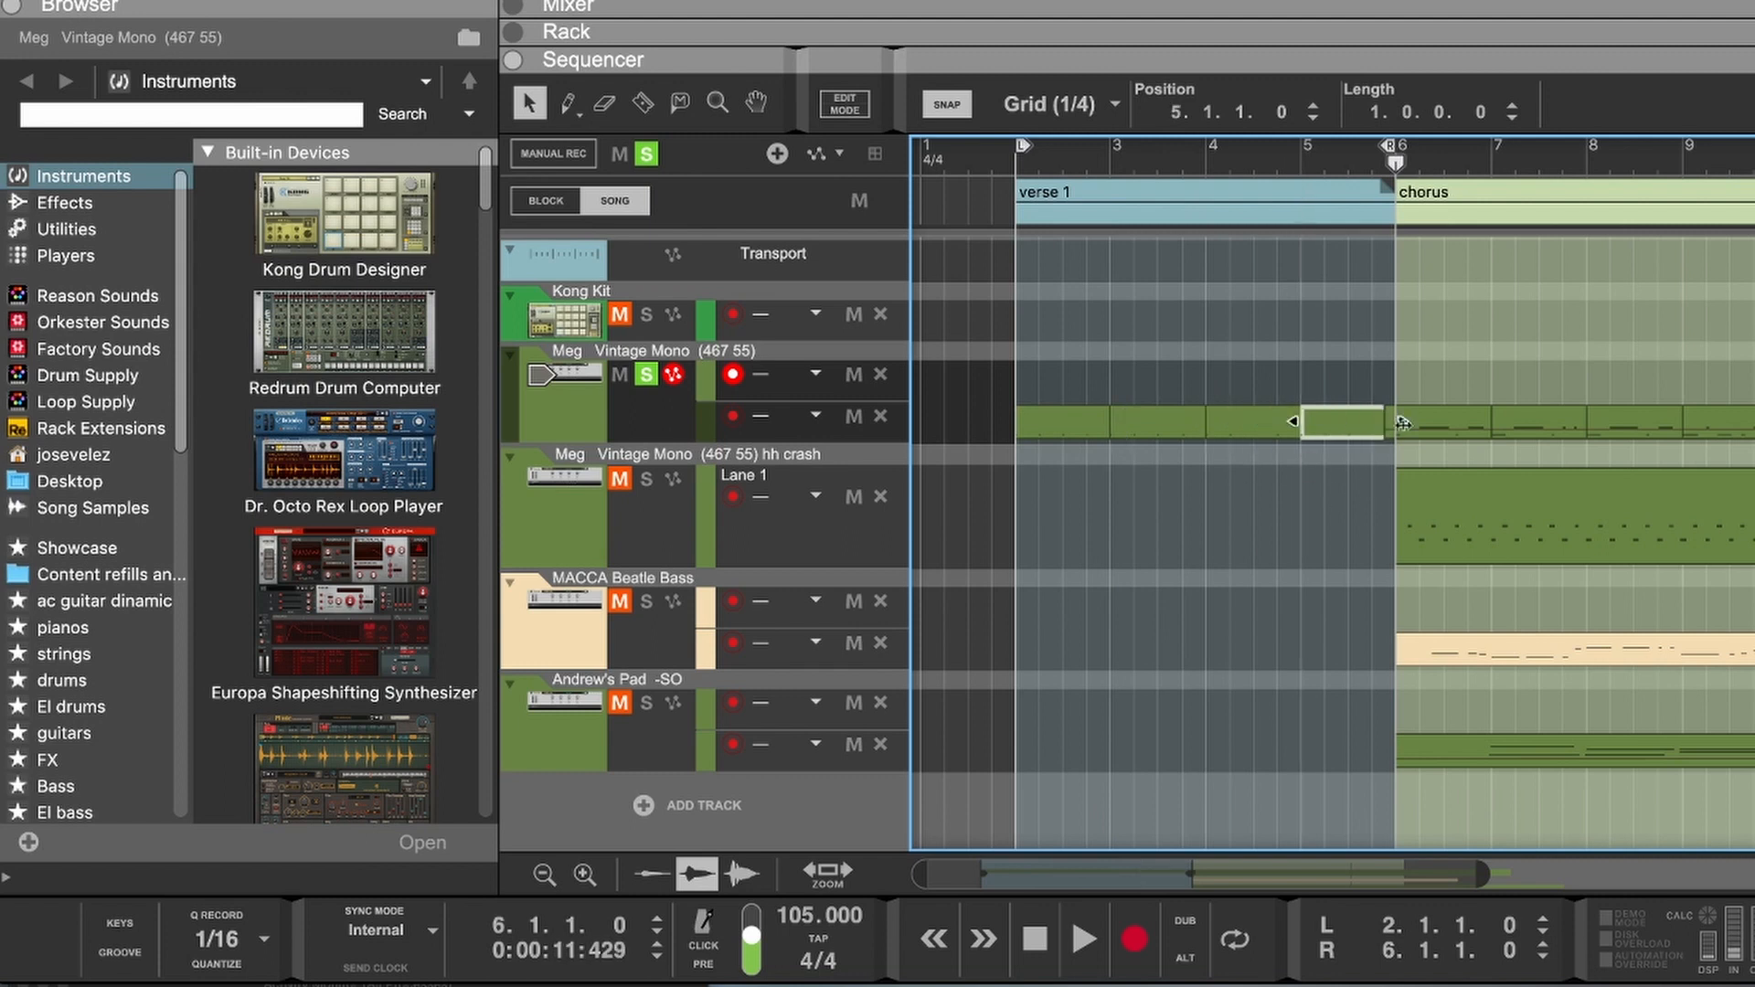
# Step: Delete the three pasted drum clips in bars 3 to 5
pyautogui.moveTo(1108, 382); pyautogui.dragTo(1315, 476)
pyautogui.press('Delete')
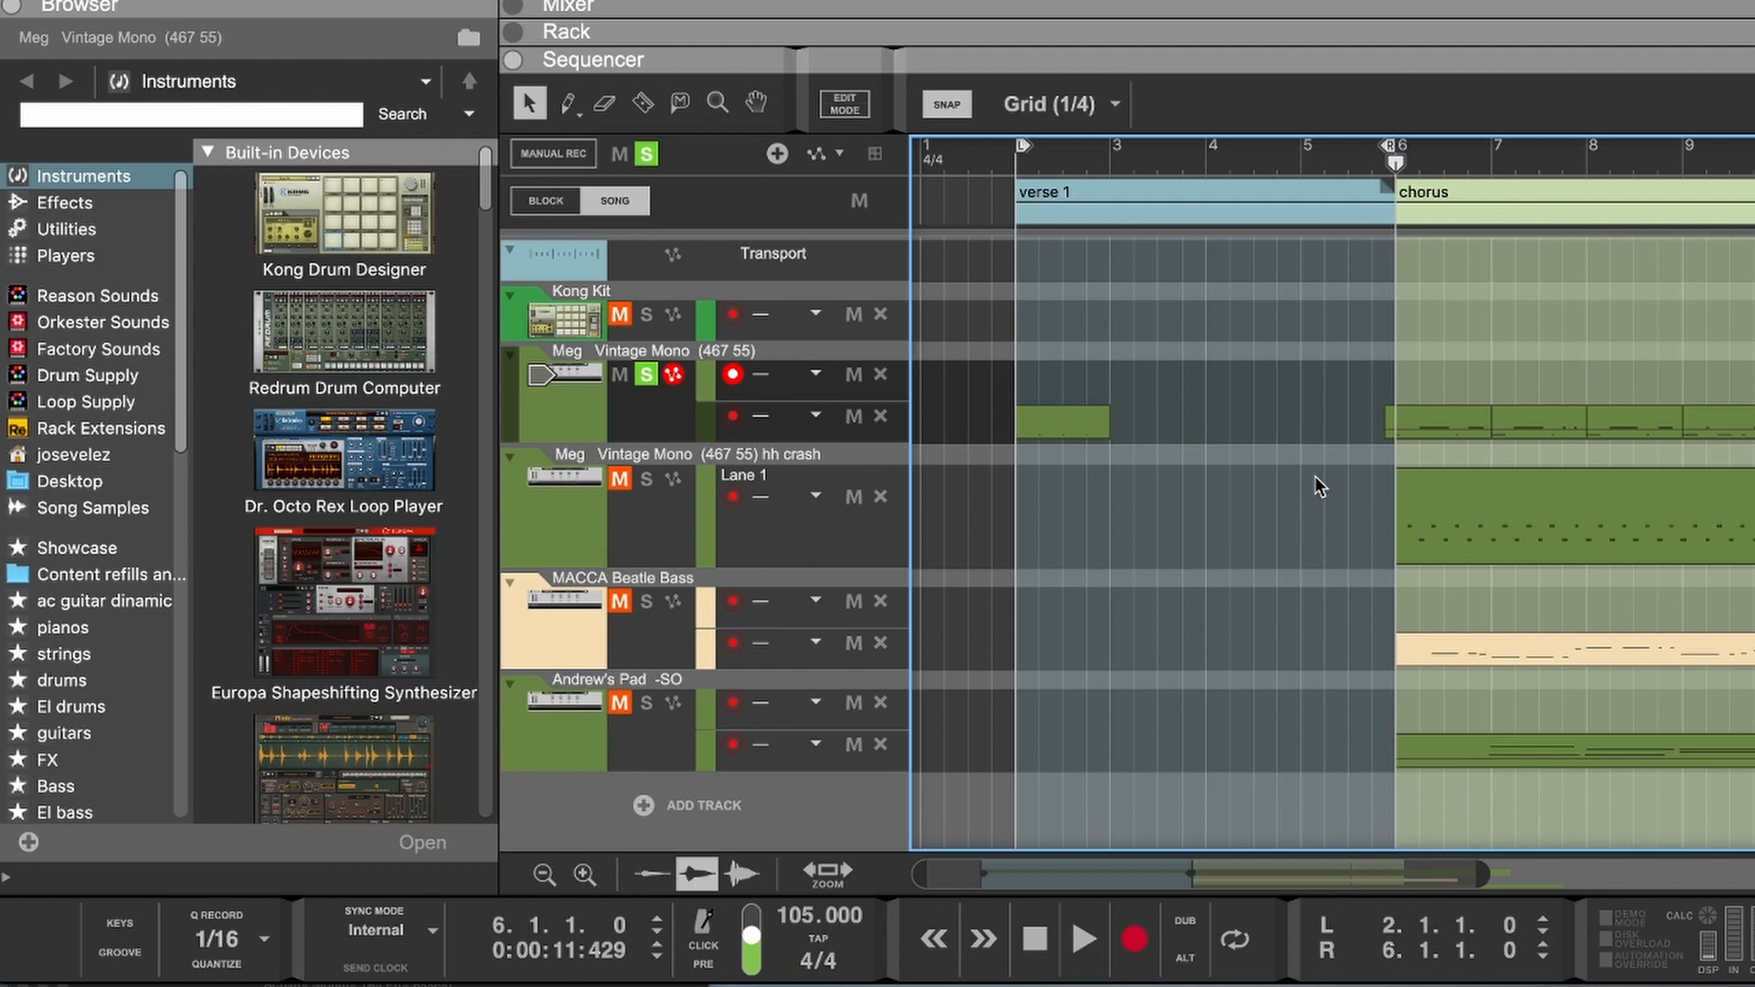
# Step: Duplicate the bar 2 drum clip three times to fill bars 3 to 5, and place the playhead just before verse 1
pyautogui.click(1052, 425)
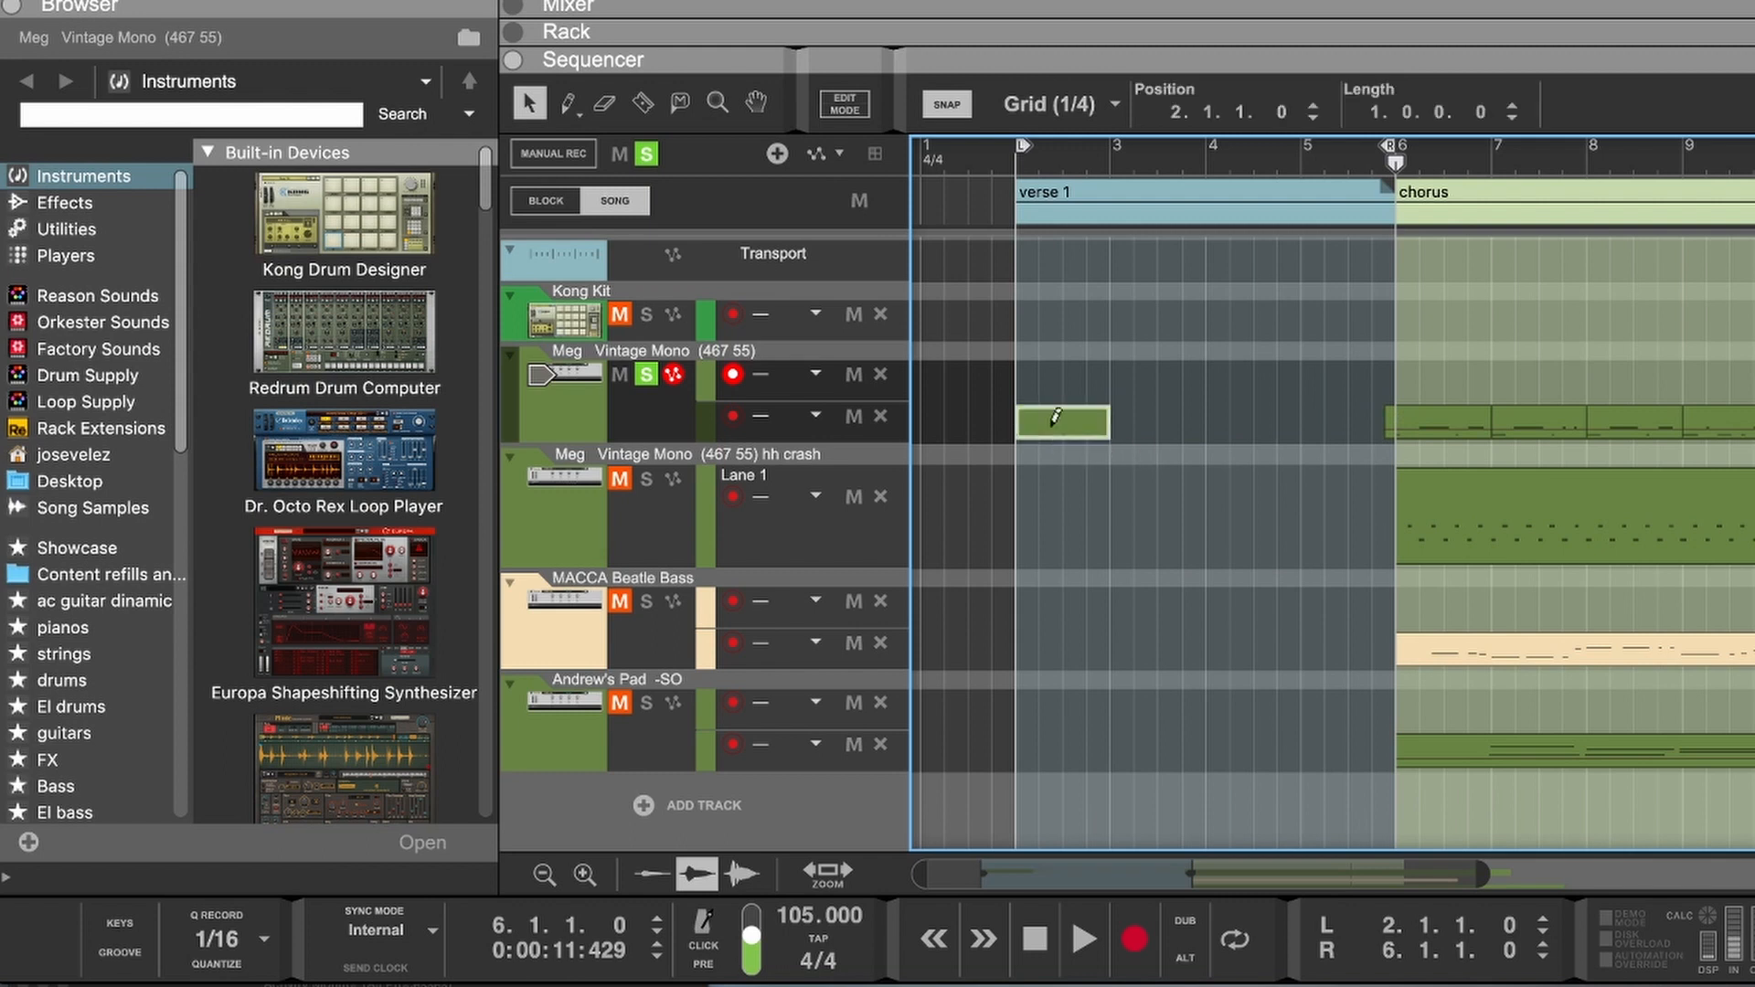
pyautogui.hotkey('ctrl', 'd')
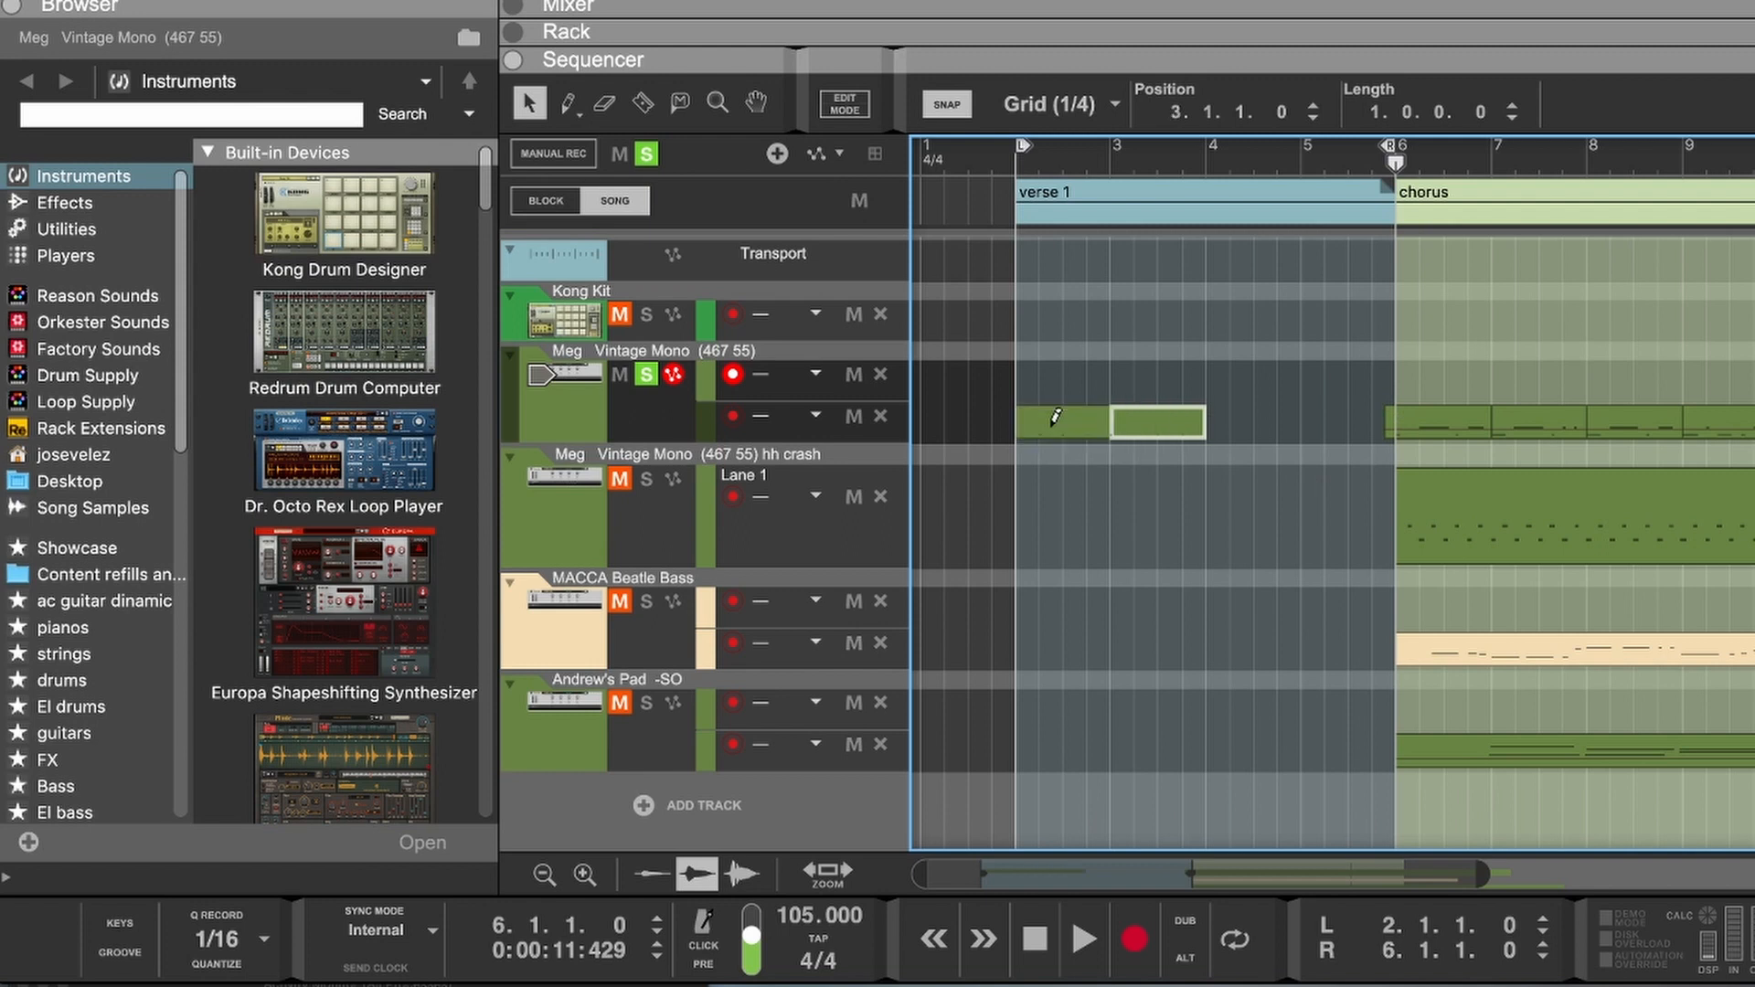
pyautogui.hotkey('ctrl', 'd')
pyautogui.hotkey('ctrl', 'd')
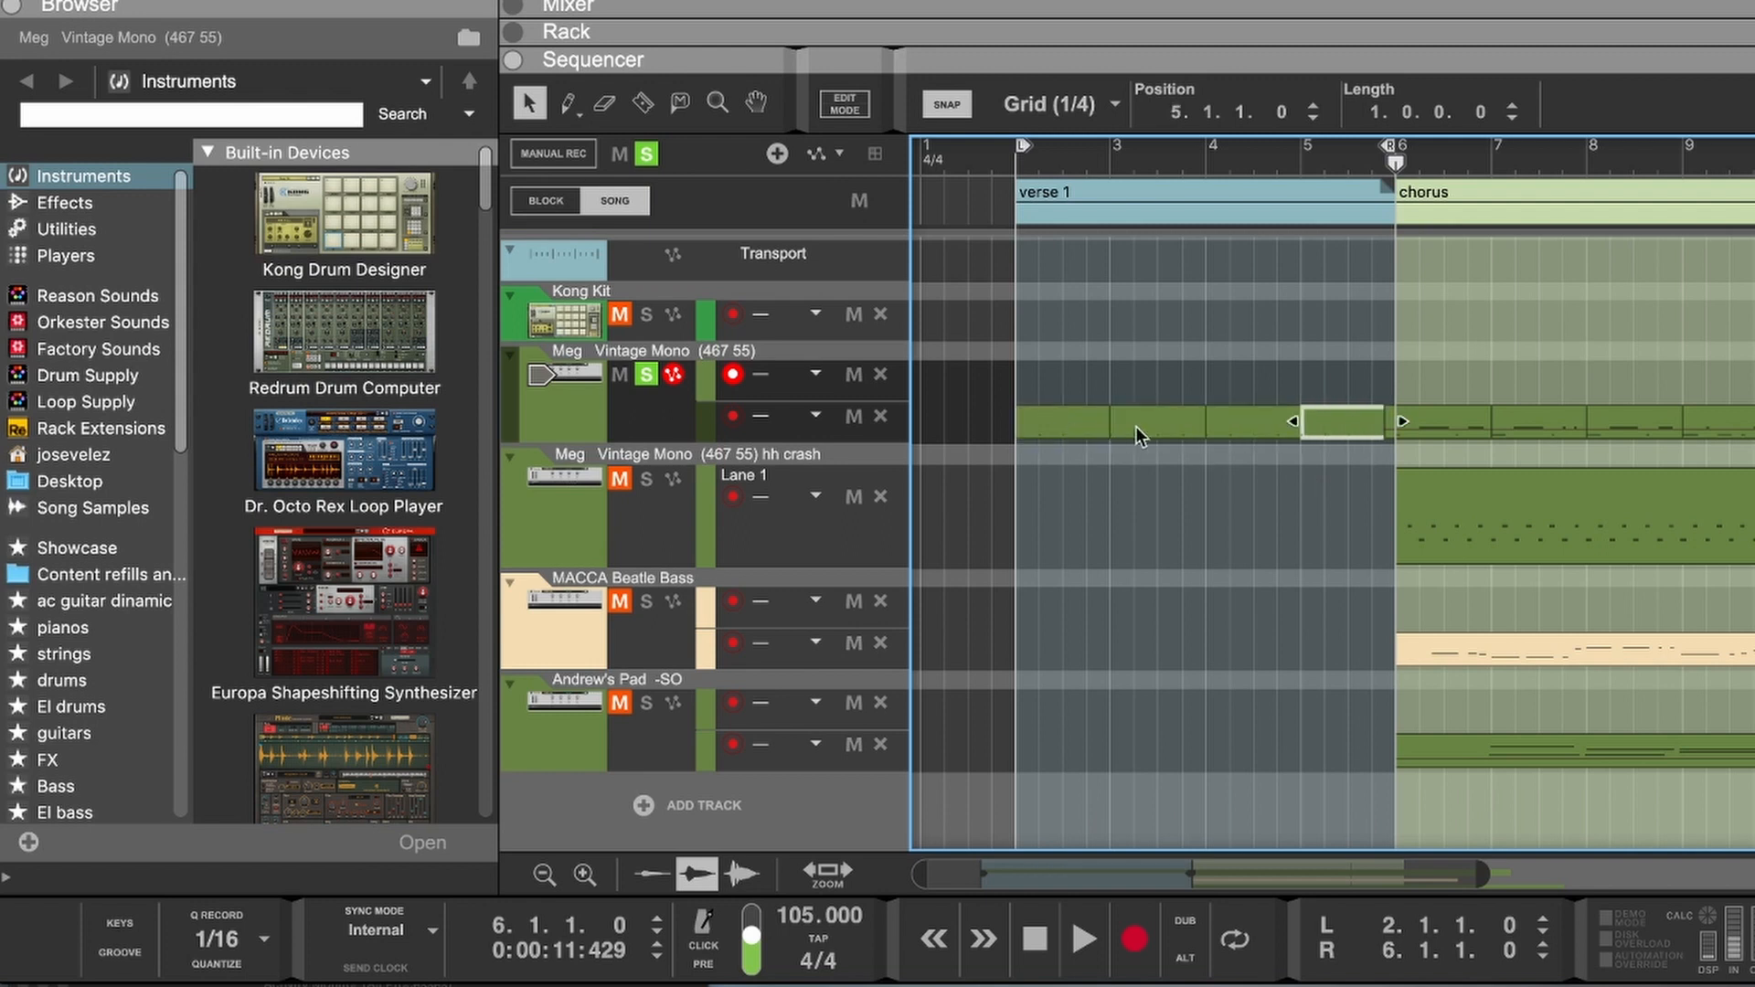
pyautogui.moveTo(1171, 382); pyautogui.dragTo(1309, 458)
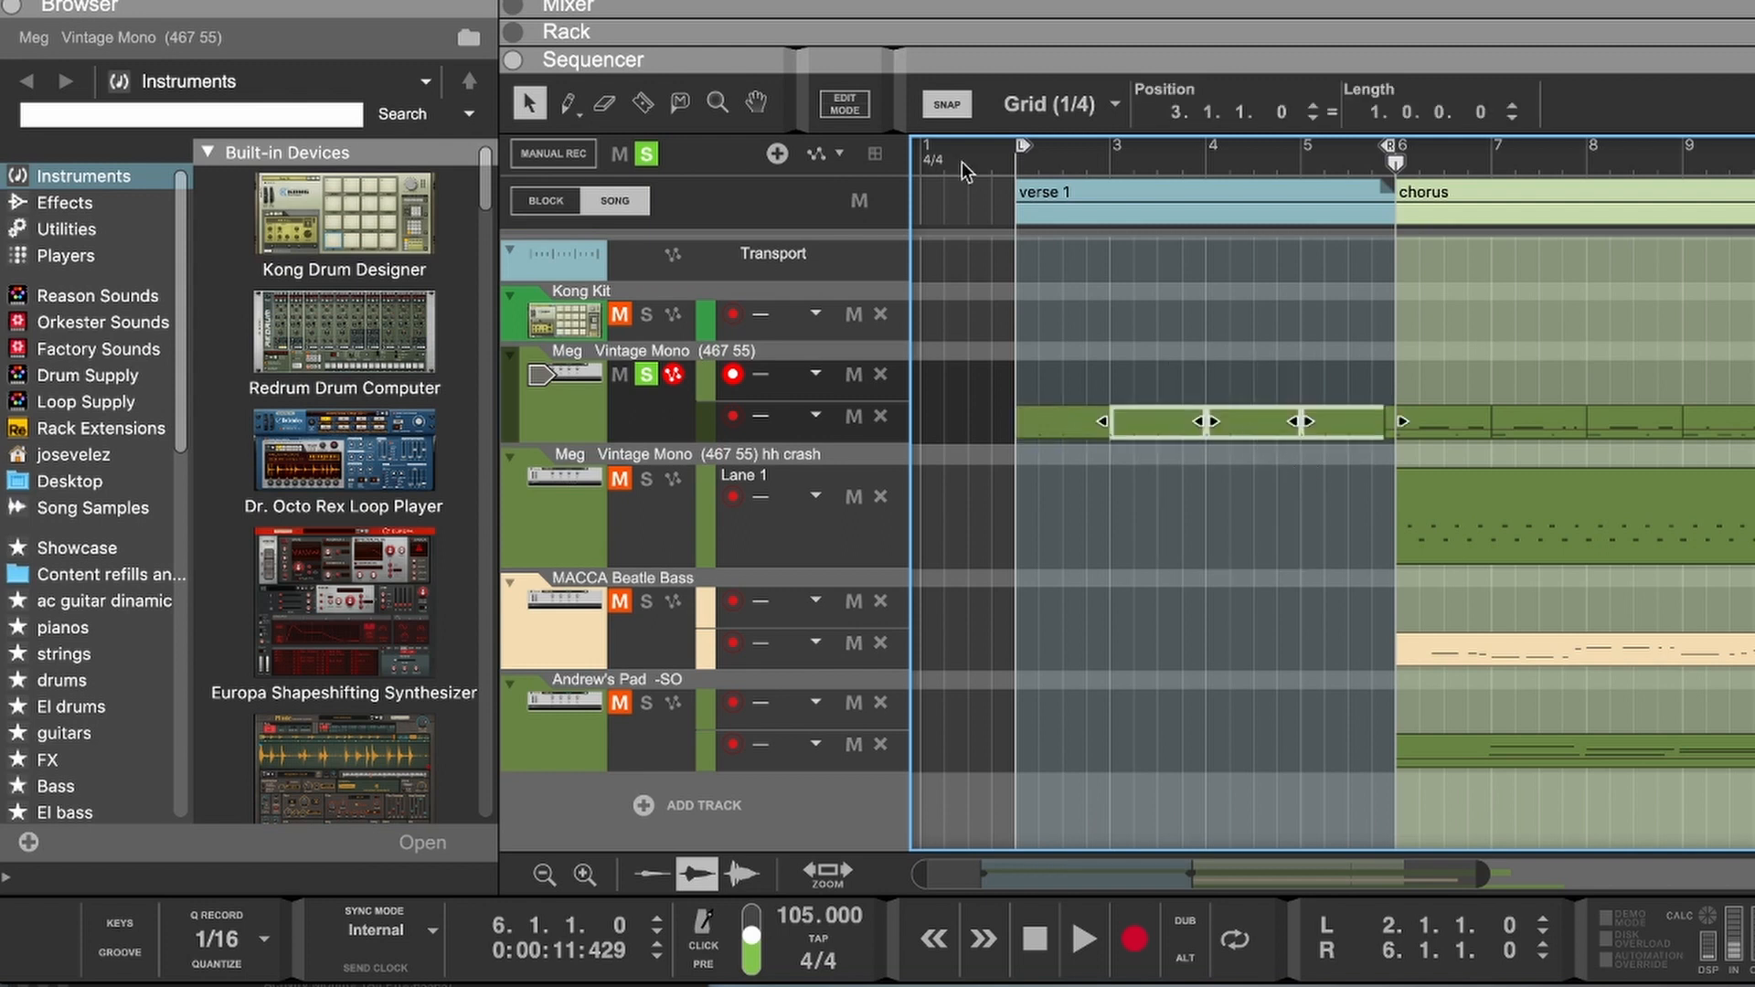
pyautogui.click(989, 159)
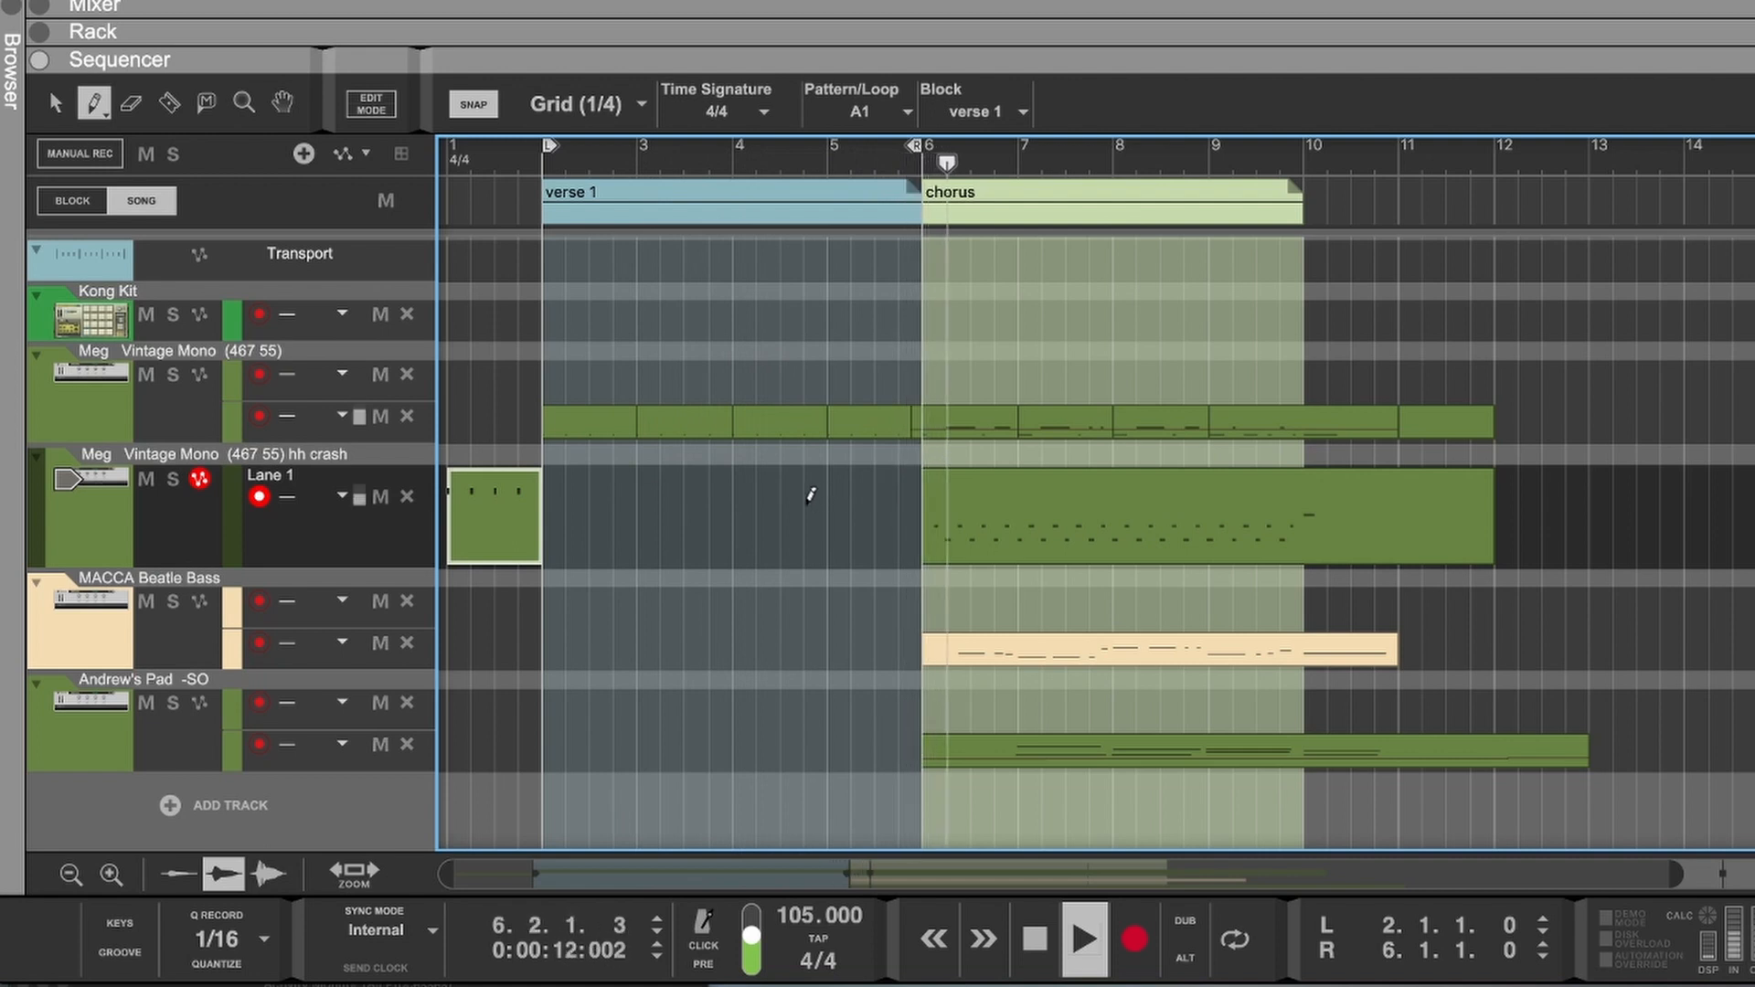
# Step: Stop playback and draw the missing A1 note at 6.1.1.0, 0.1.0.60 long, in the MACCA Beatle Bass chorus clip
pyautogui.press('space')
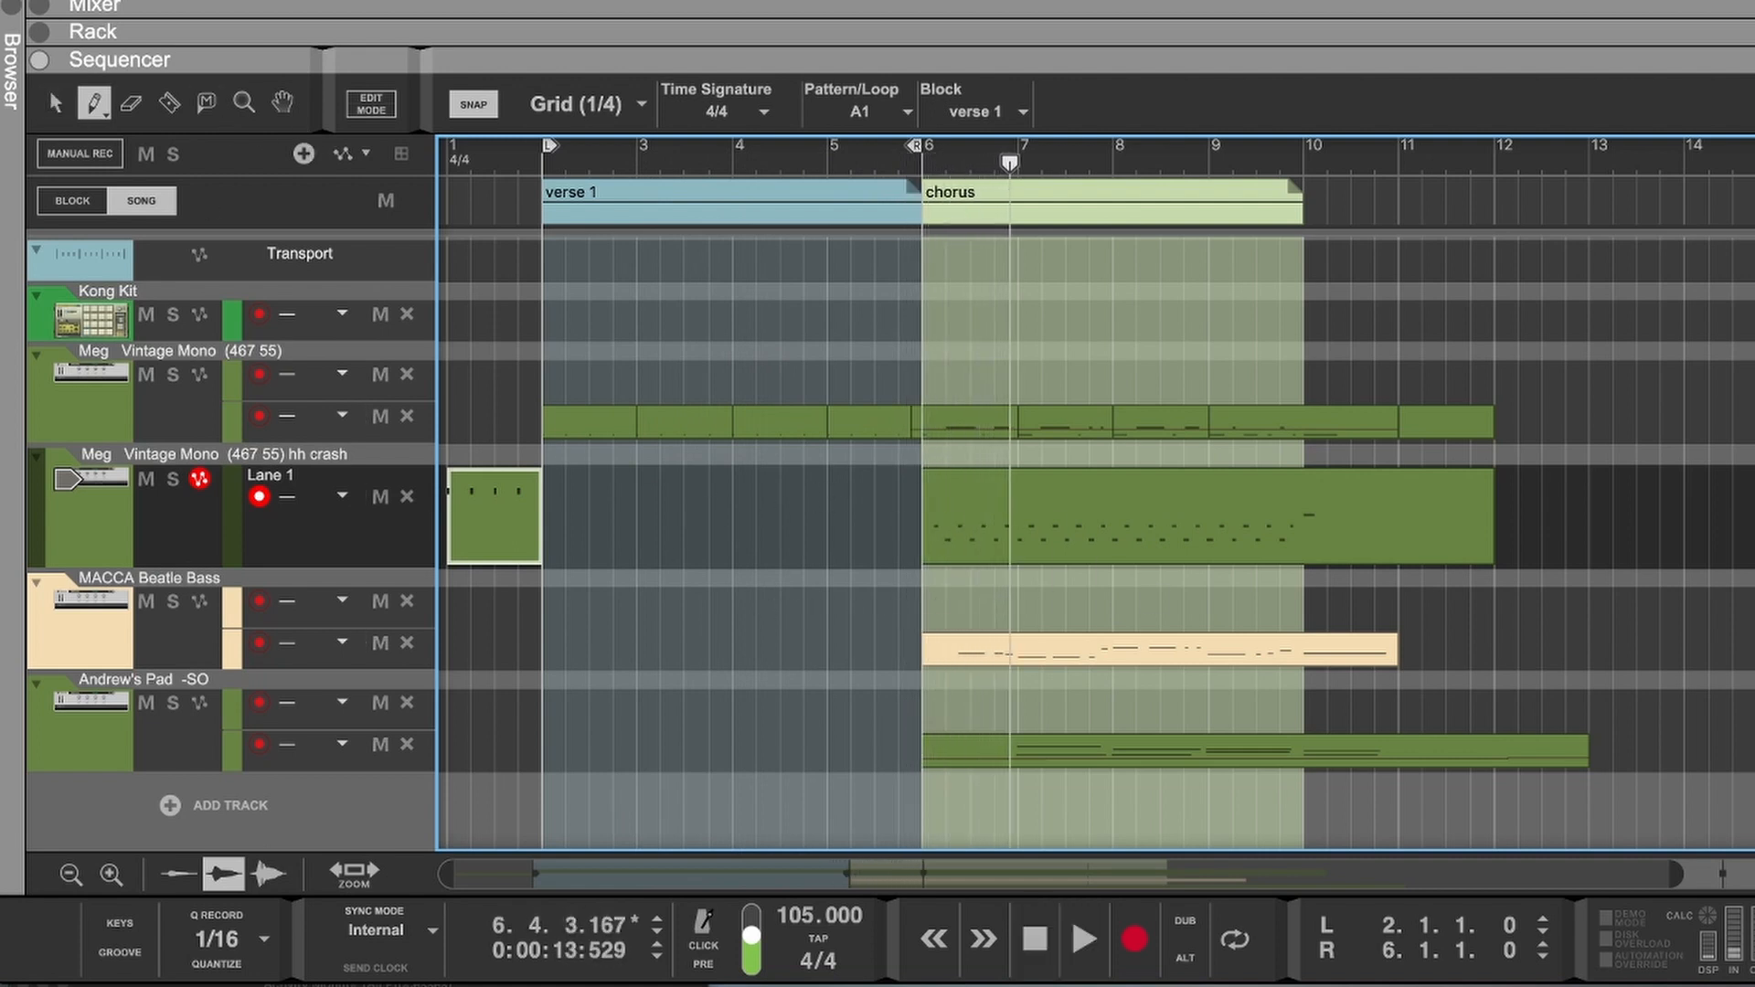
pyautogui.click(54, 108)
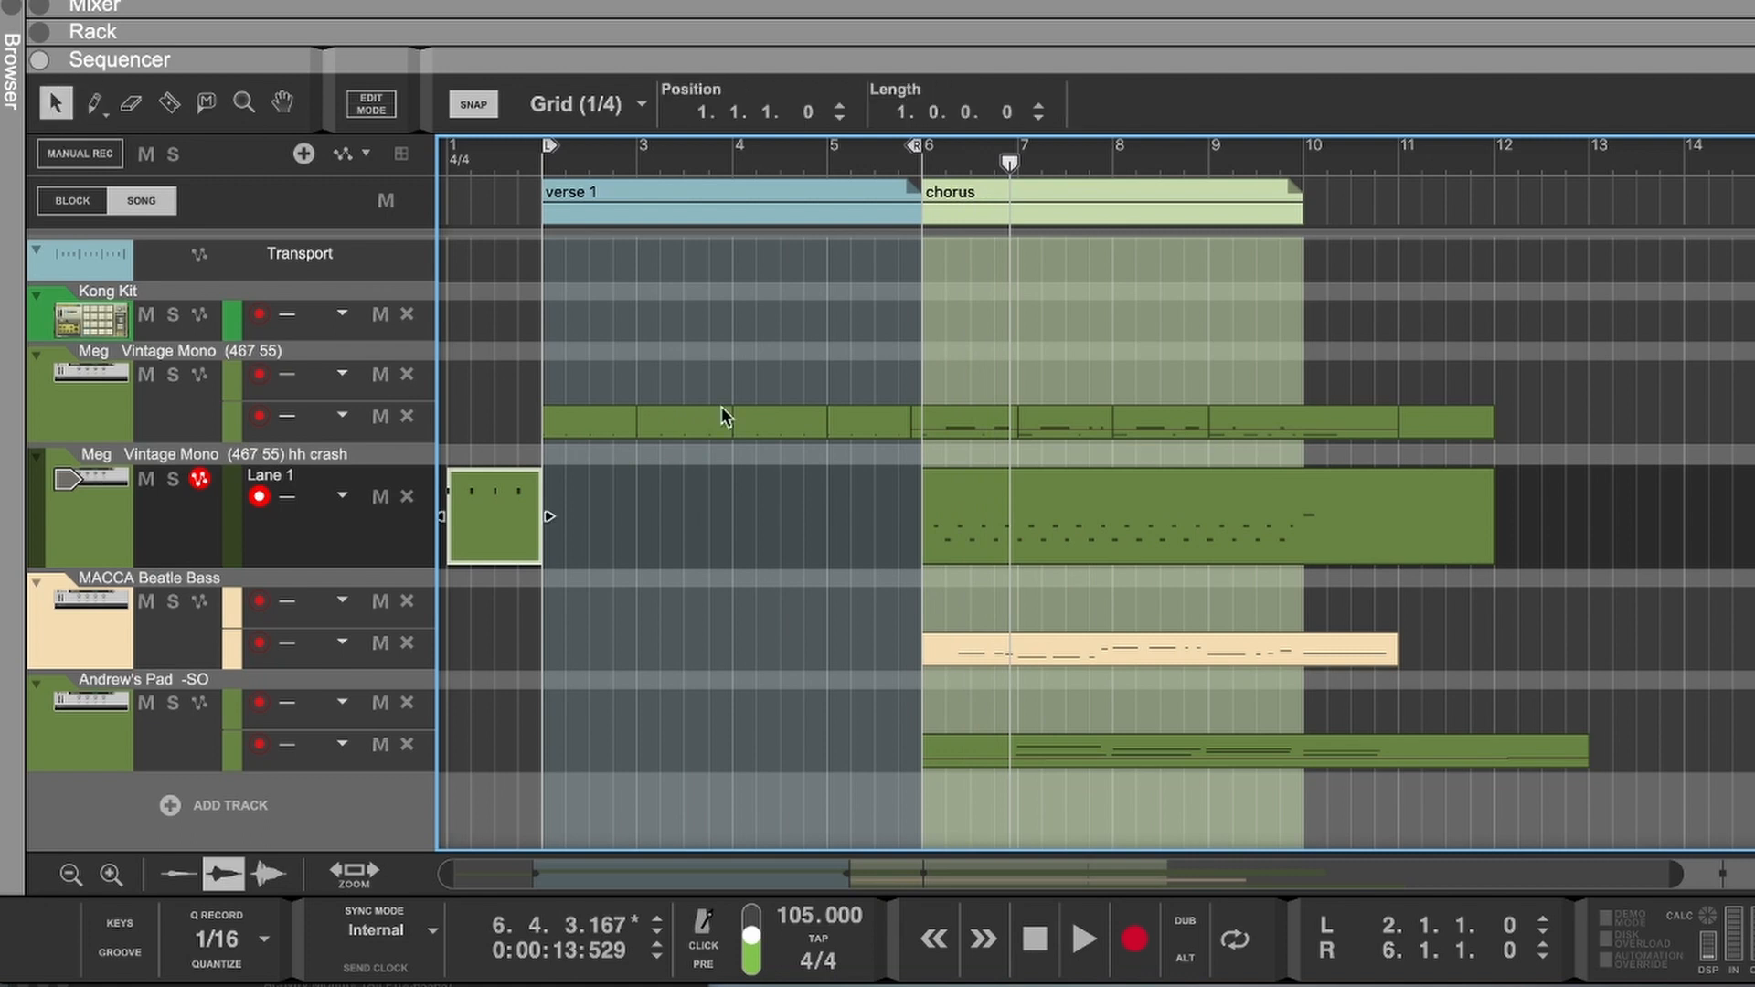
pyautogui.click(952, 655)
pyautogui.doubleClick(941, 645)
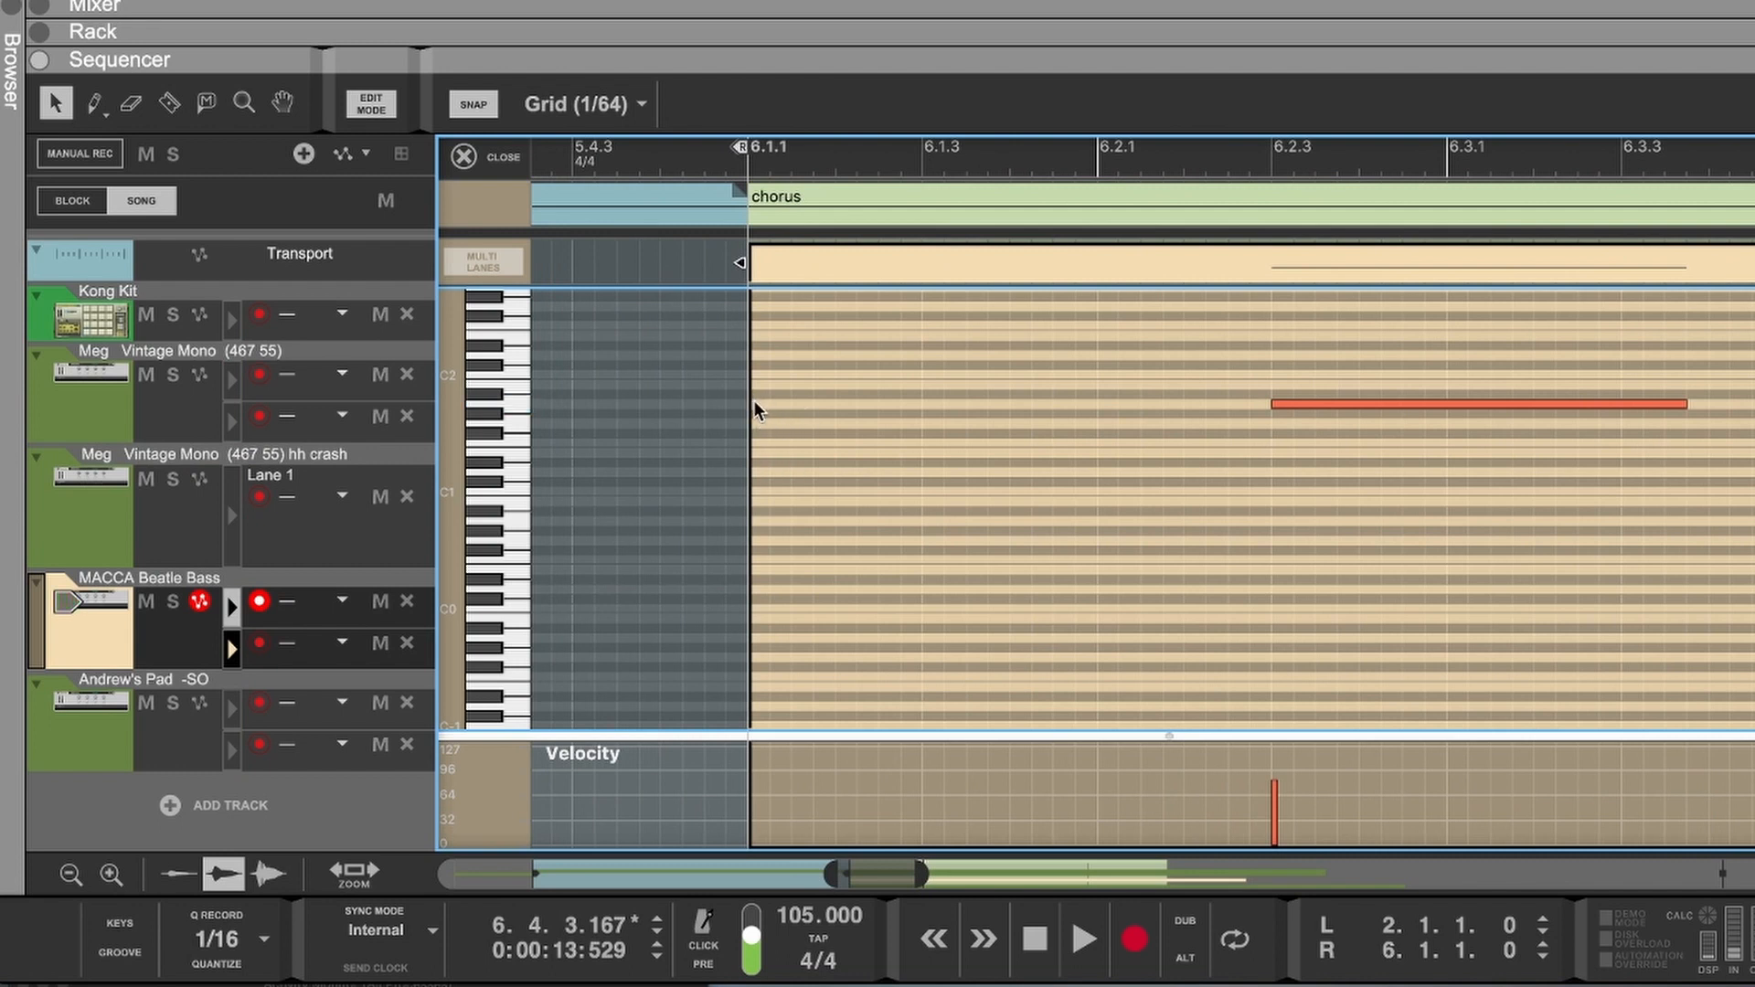
pyautogui.moveTo(755, 404); pyautogui.dragTo(1117, 407)
# Step: Play the bass clip from just before the chorus to hear the added note, and close the clip
pyautogui.click(705, 169)
pyautogui.press('space')
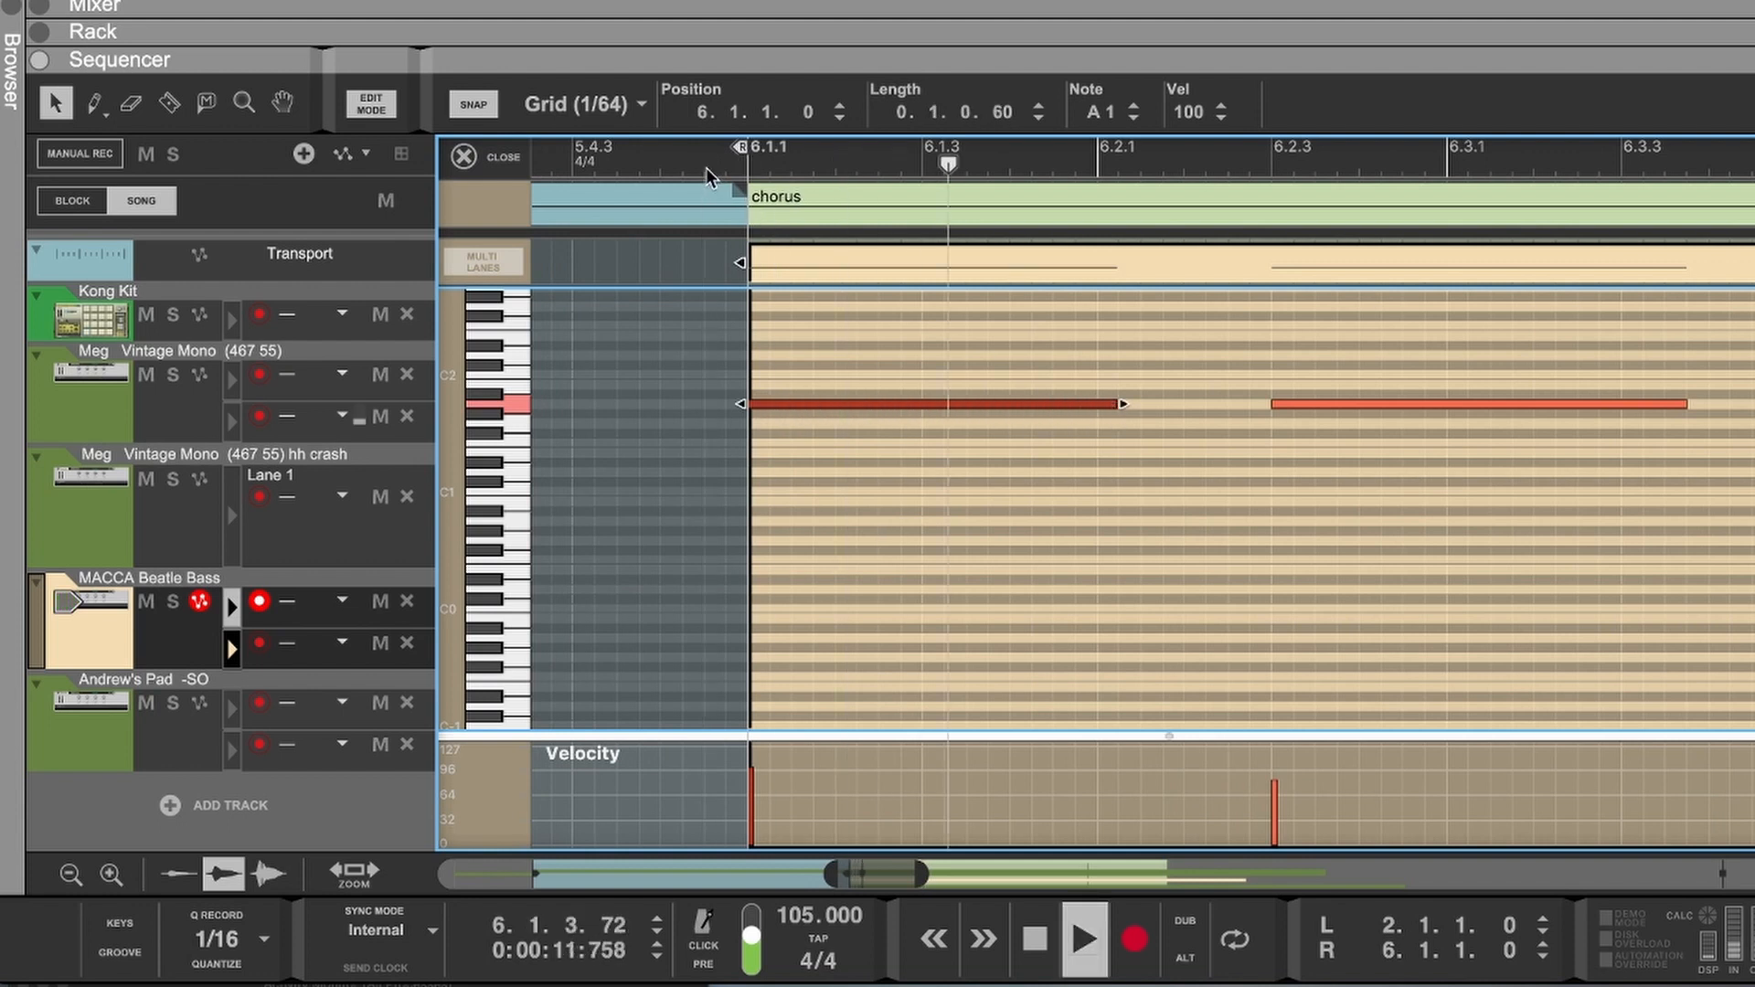
pyautogui.press('space')
pyautogui.click(466, 154)
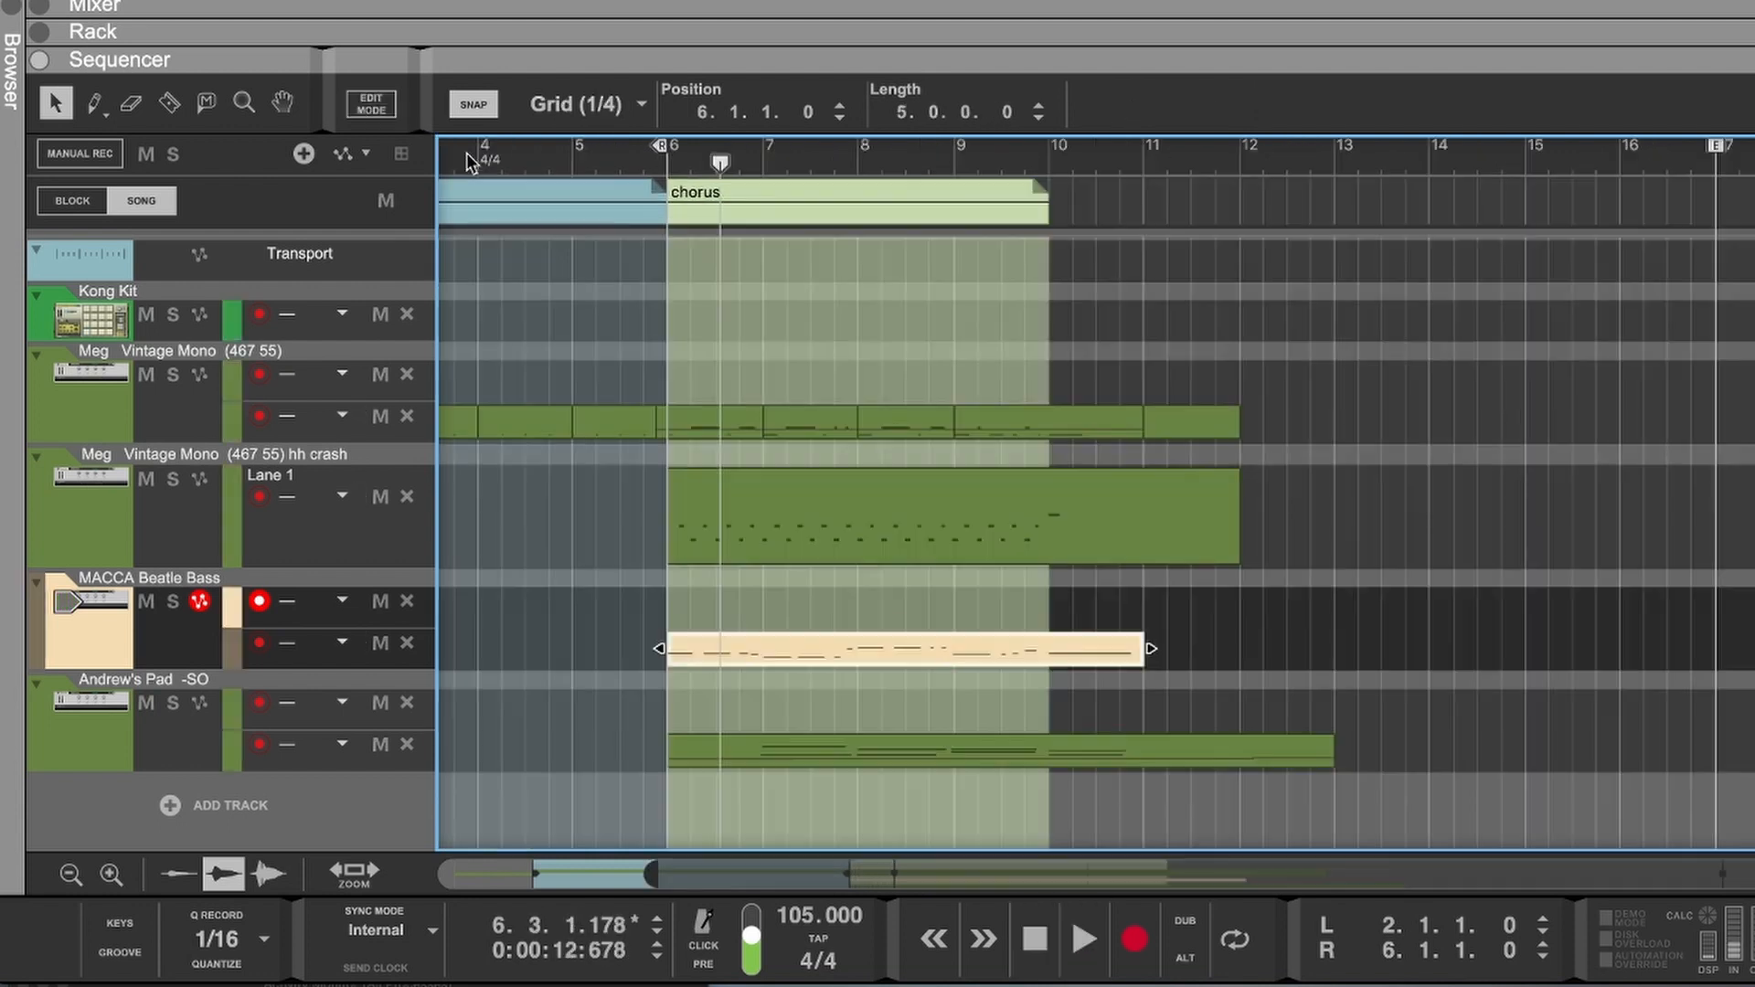
# Step: Open the bar 2 drum clip, shrink its velocity lane to examine the notes and the empty pitches above C1, and close it
pyautogui.hscroll(-5, 762, 530)
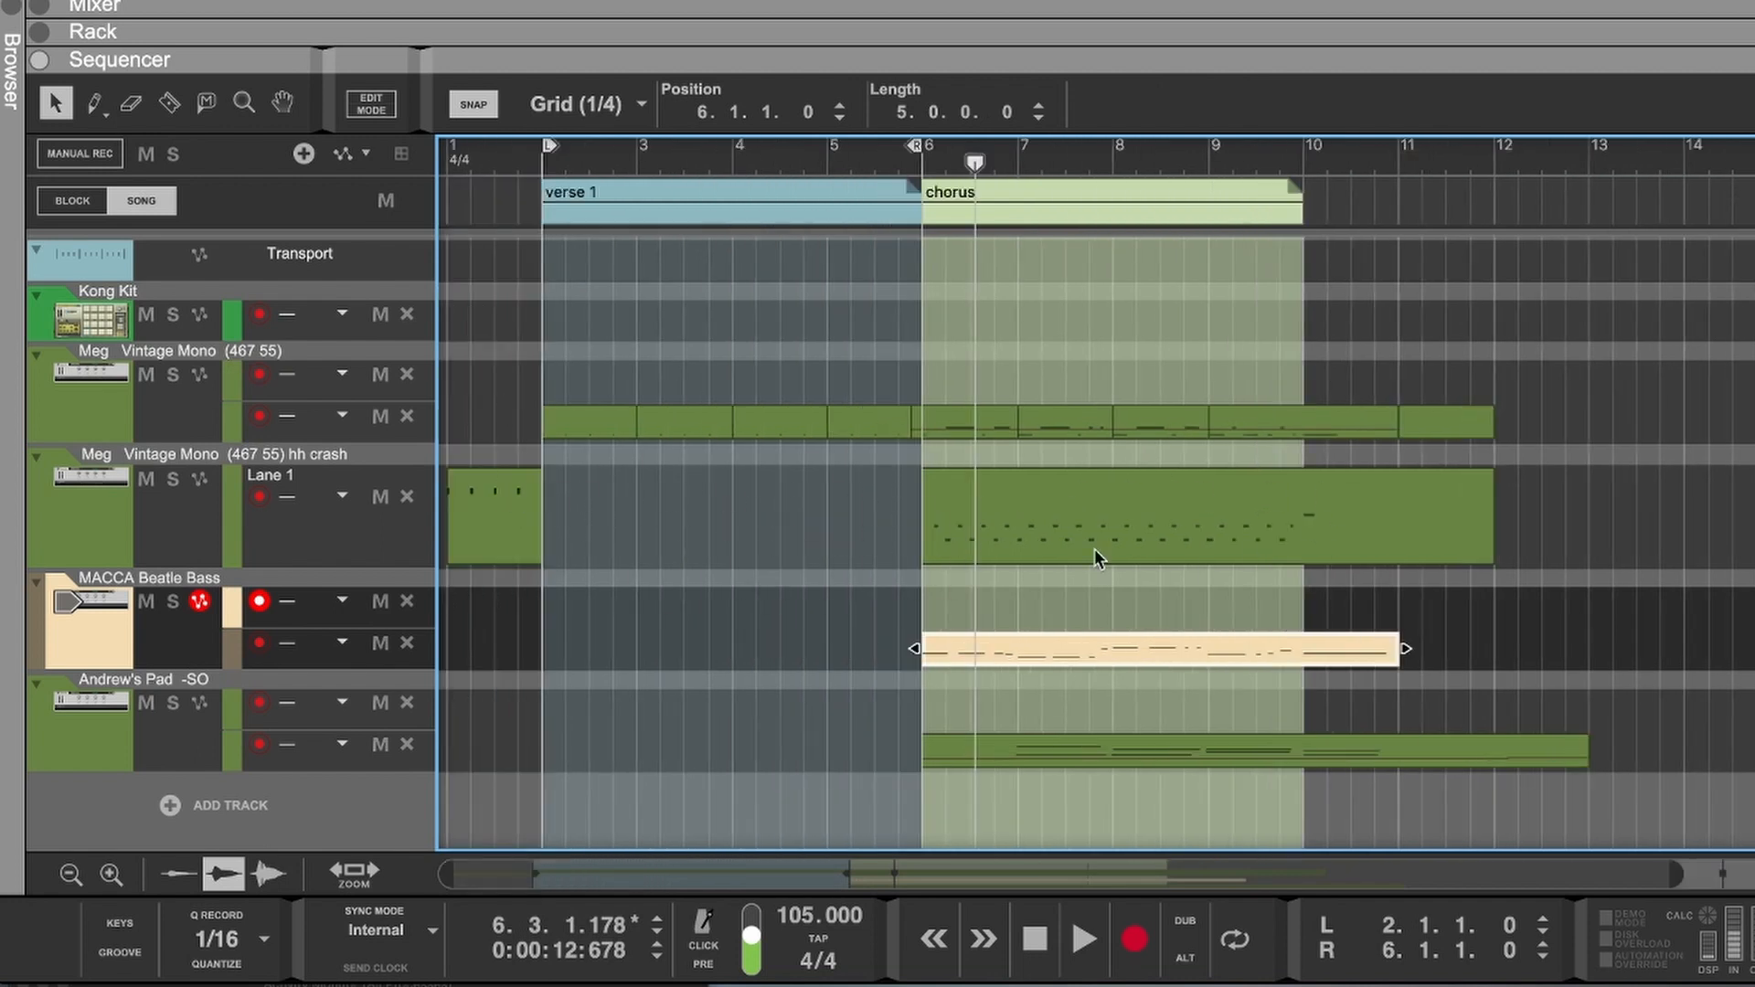
pyautogui.doubleClick(578, 428)
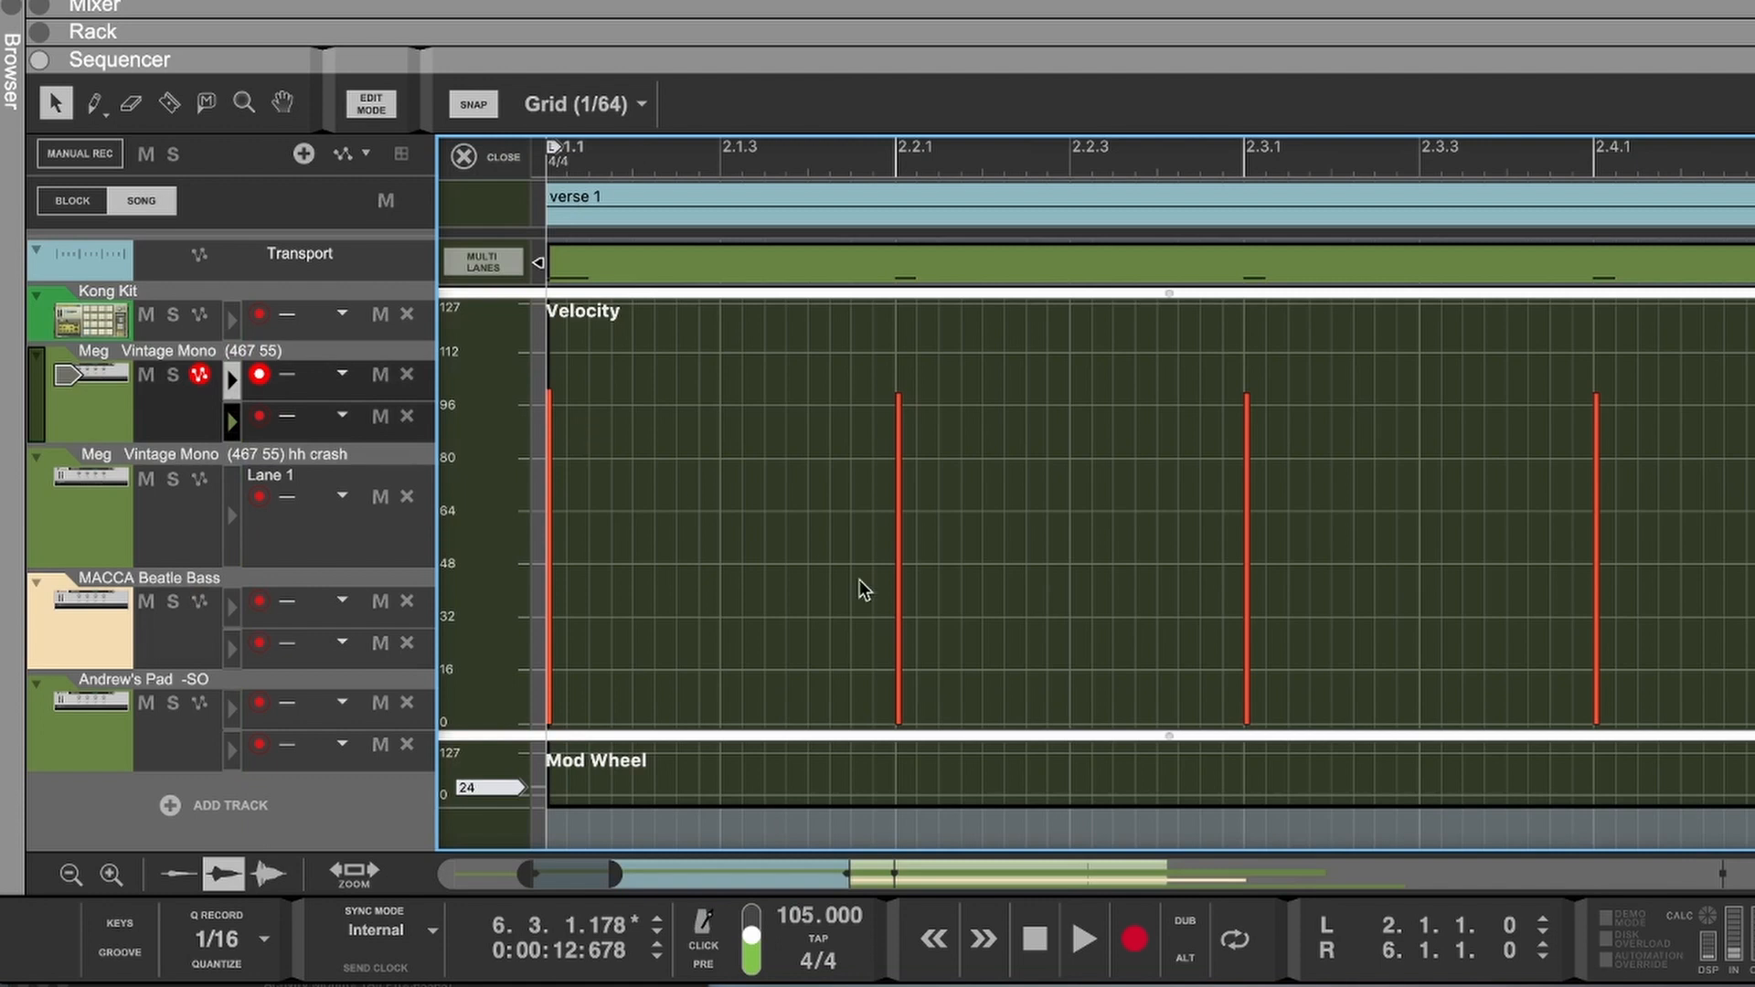
pyautogui.moveTo(623, 293); pyautogui.dragTo(717, 321)
pyautogui.moveTo(705, 405); pyautogui.dragTo(734, 667)
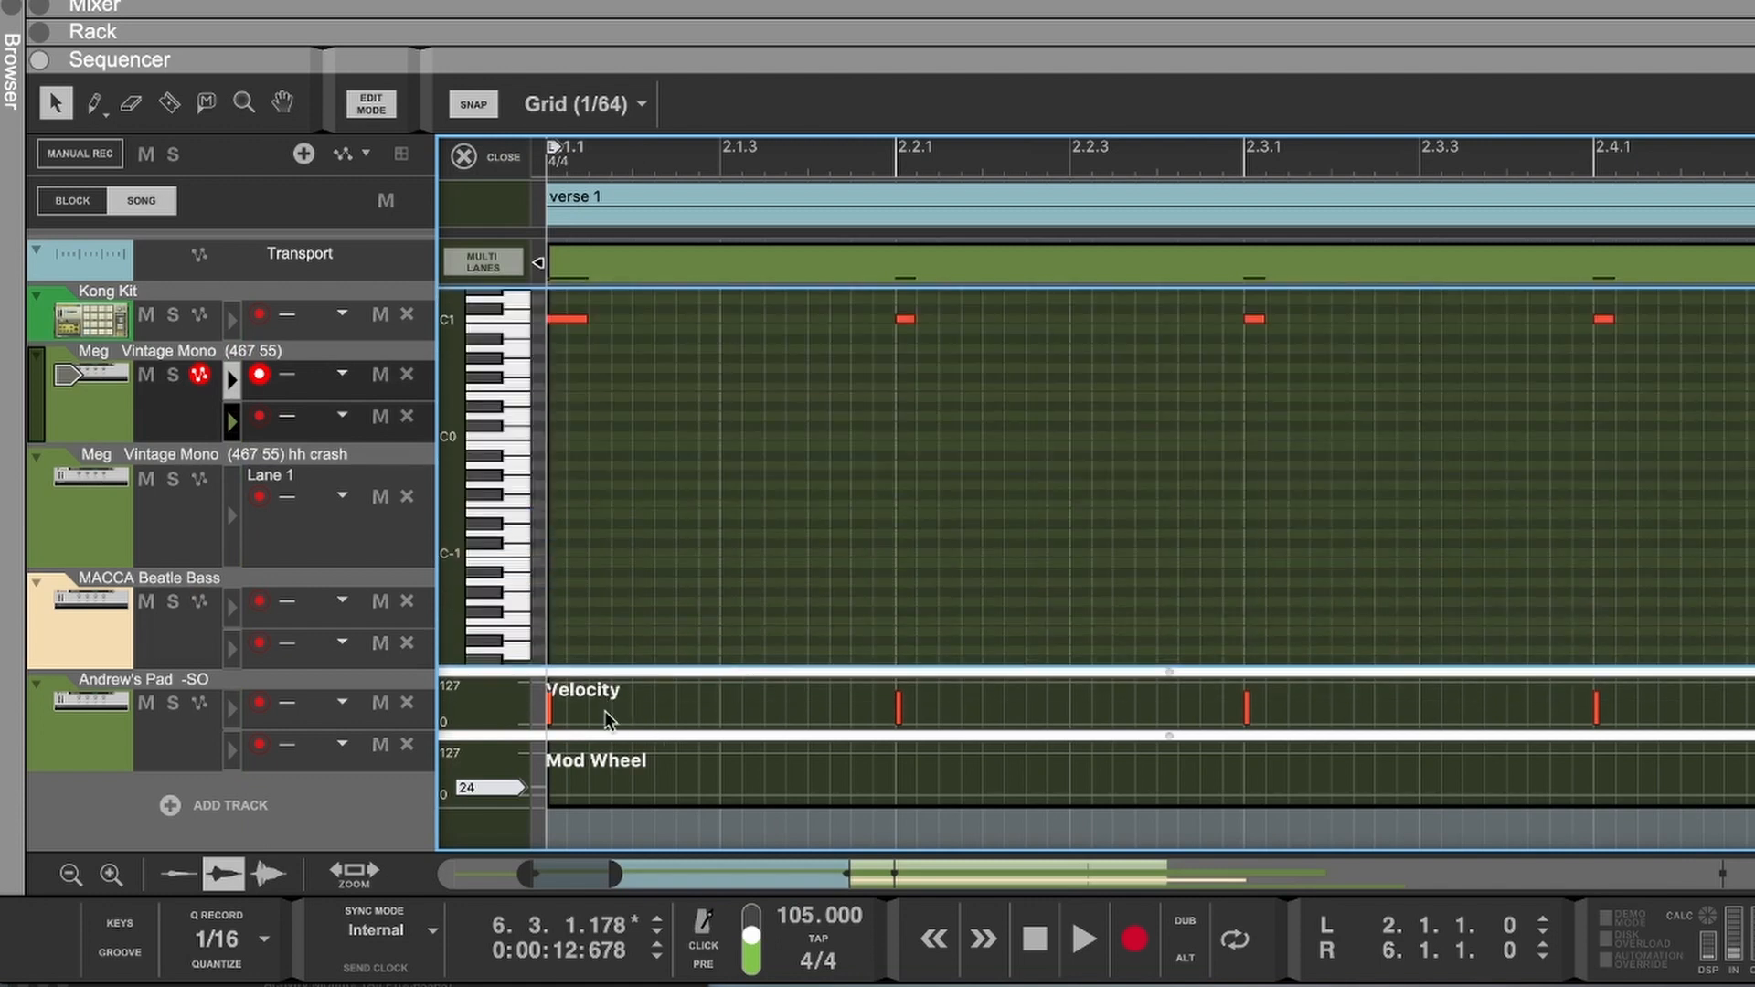
pyautogui.scroll(5, 733, 565)
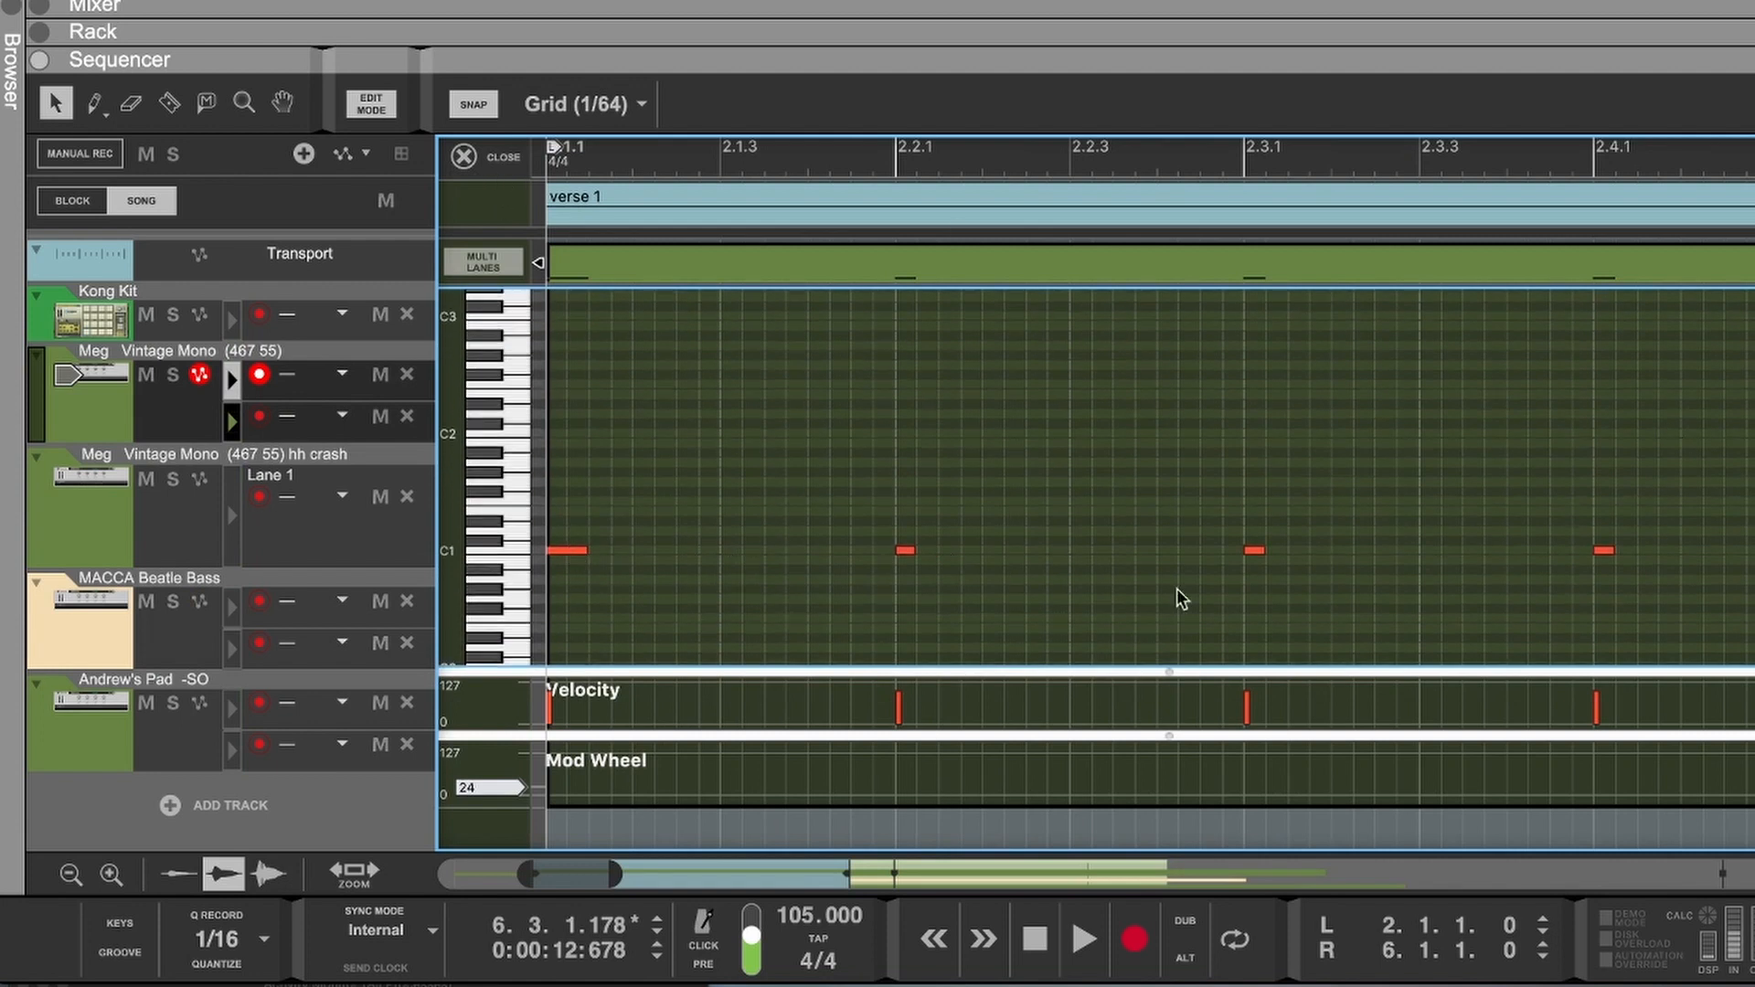
pyautogui.click(463, 156)
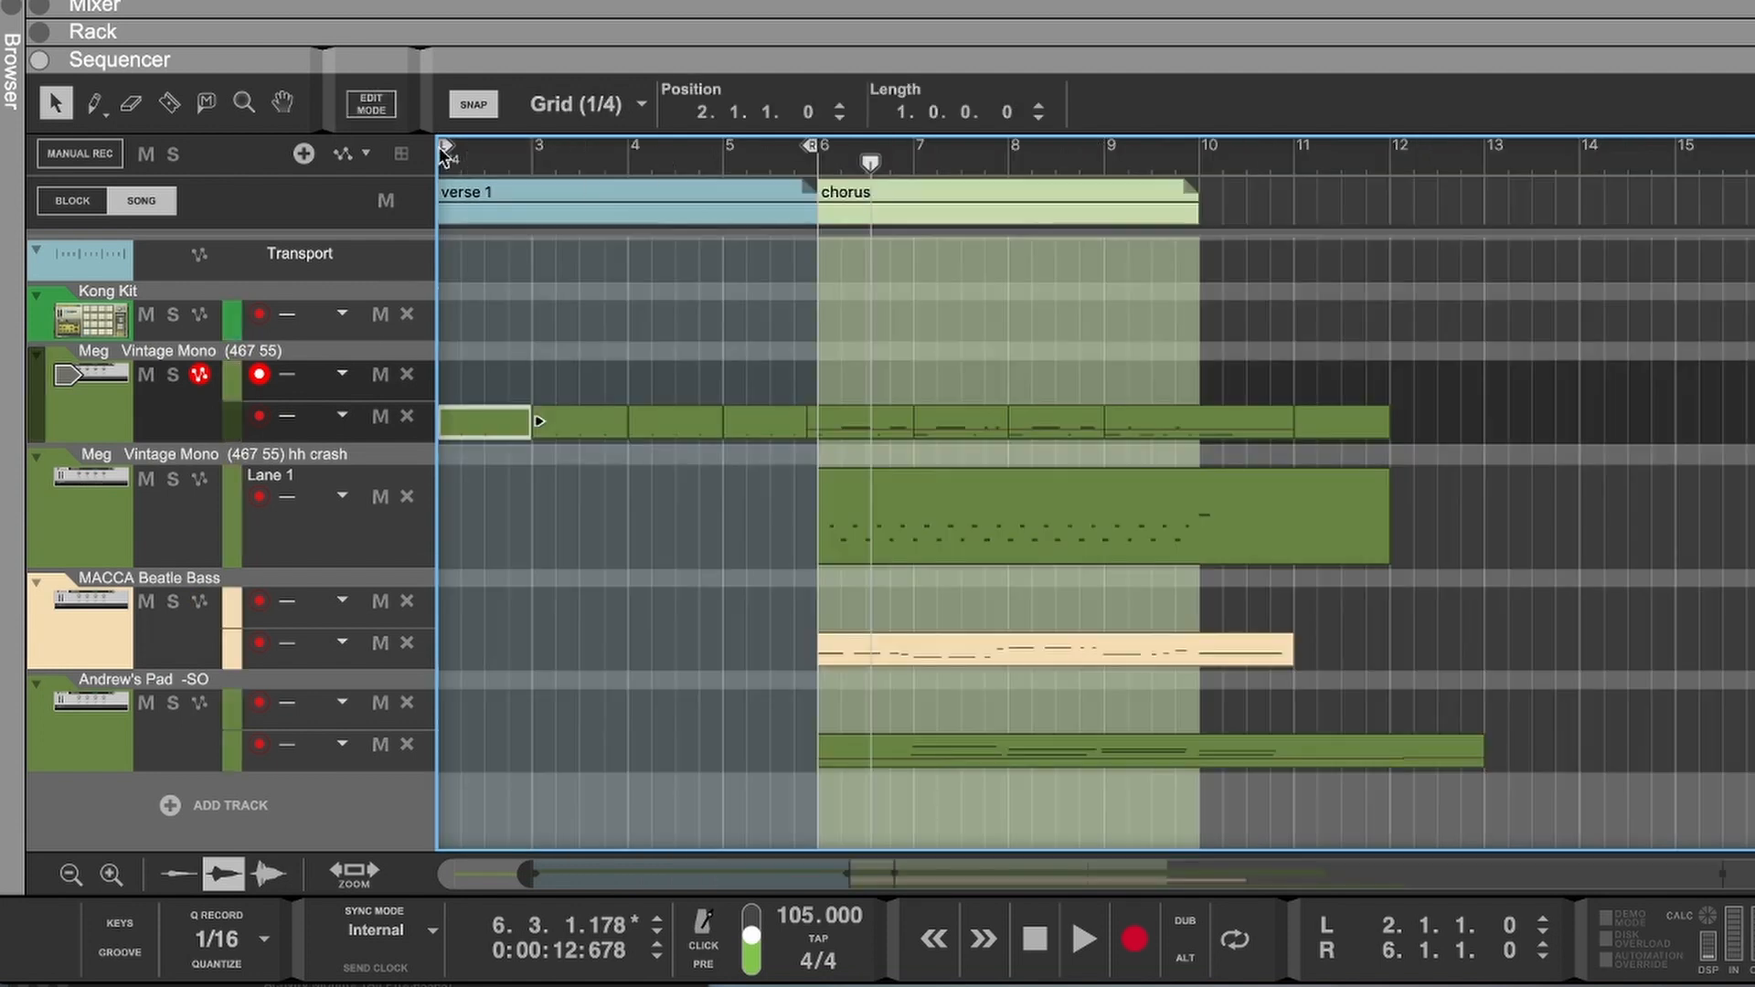
# Step: Show the browser, expand the Vintage folder of Loop Supply, and select the loop sw2_drm90_polaris_ful.rx2
pyautogui.click(12, 8)
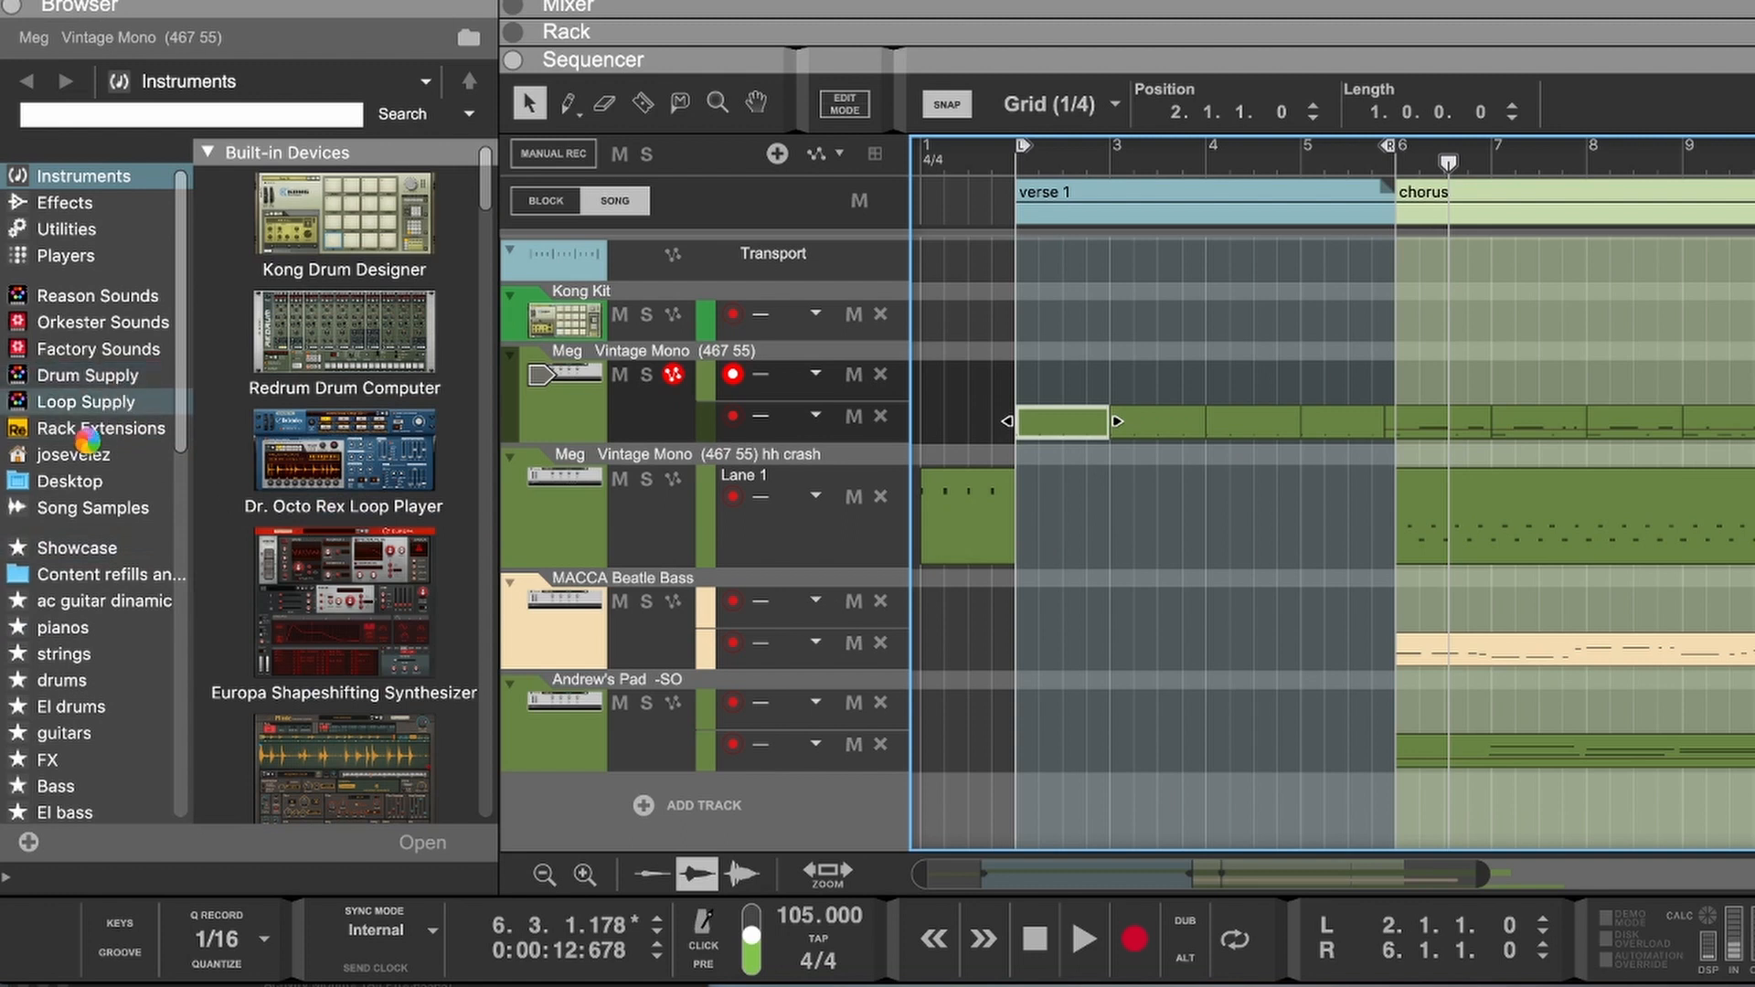
pyautogui.click(101, 403)
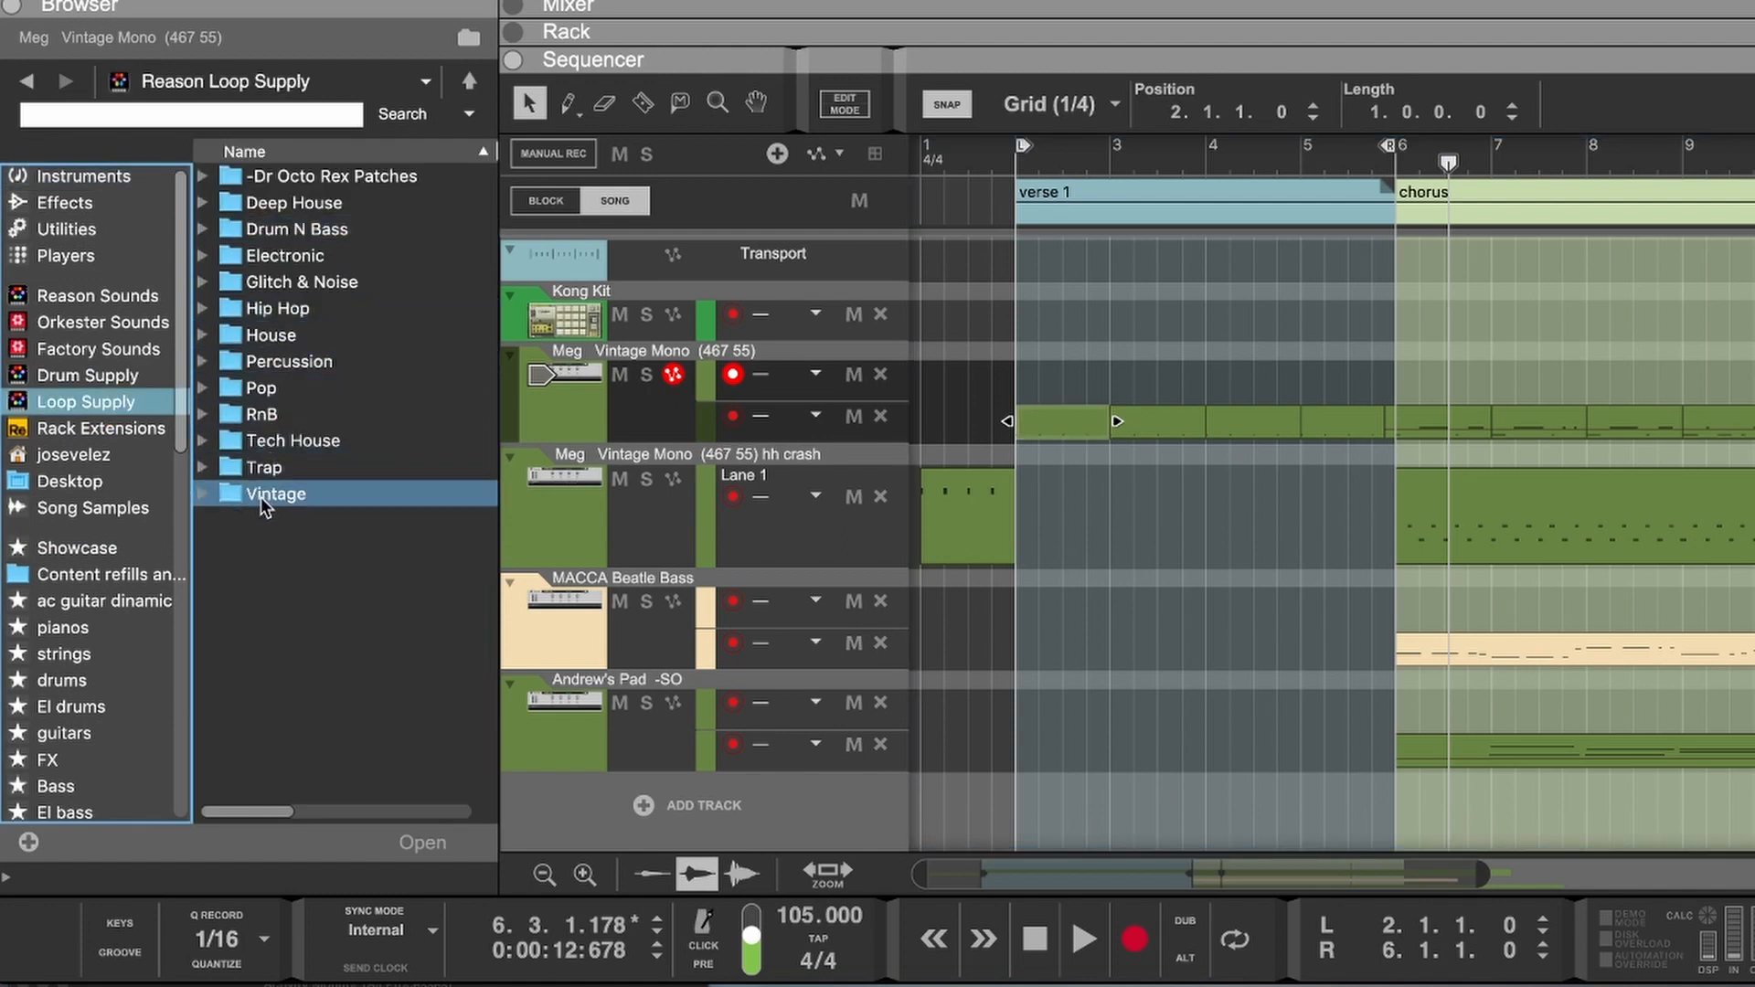
pyautogui.doubleClick(206, 496)
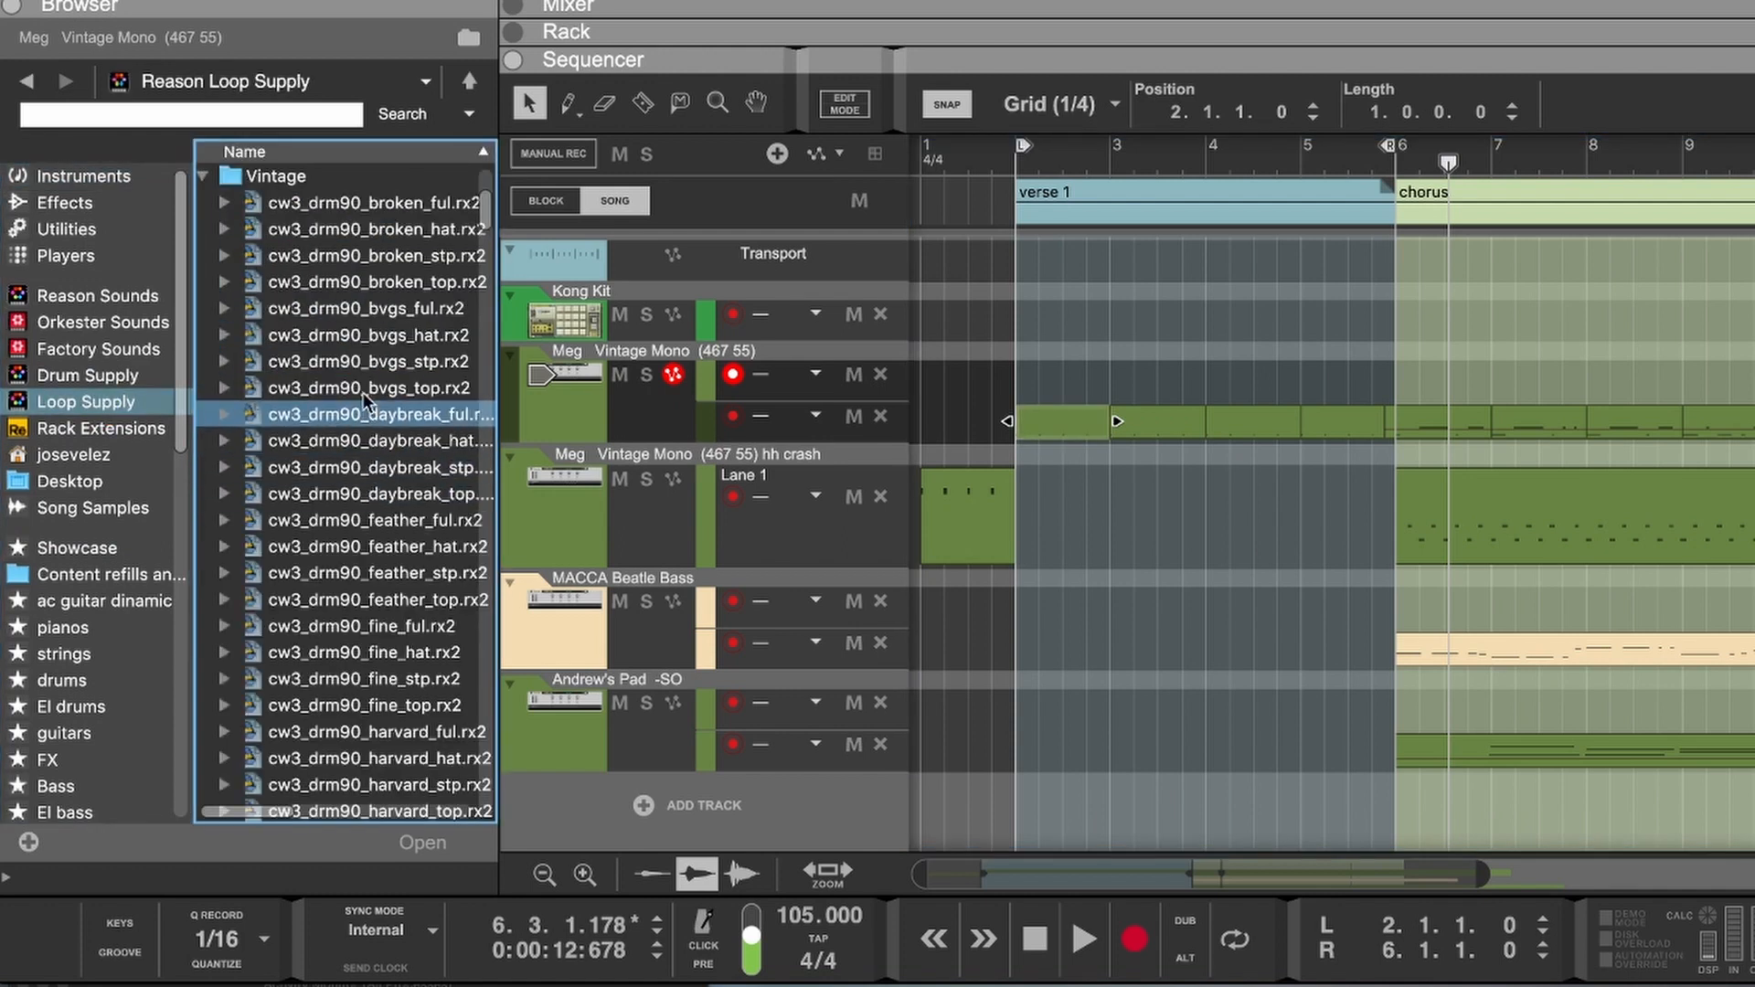
pyautogui.scroll(-4, 351, 356)
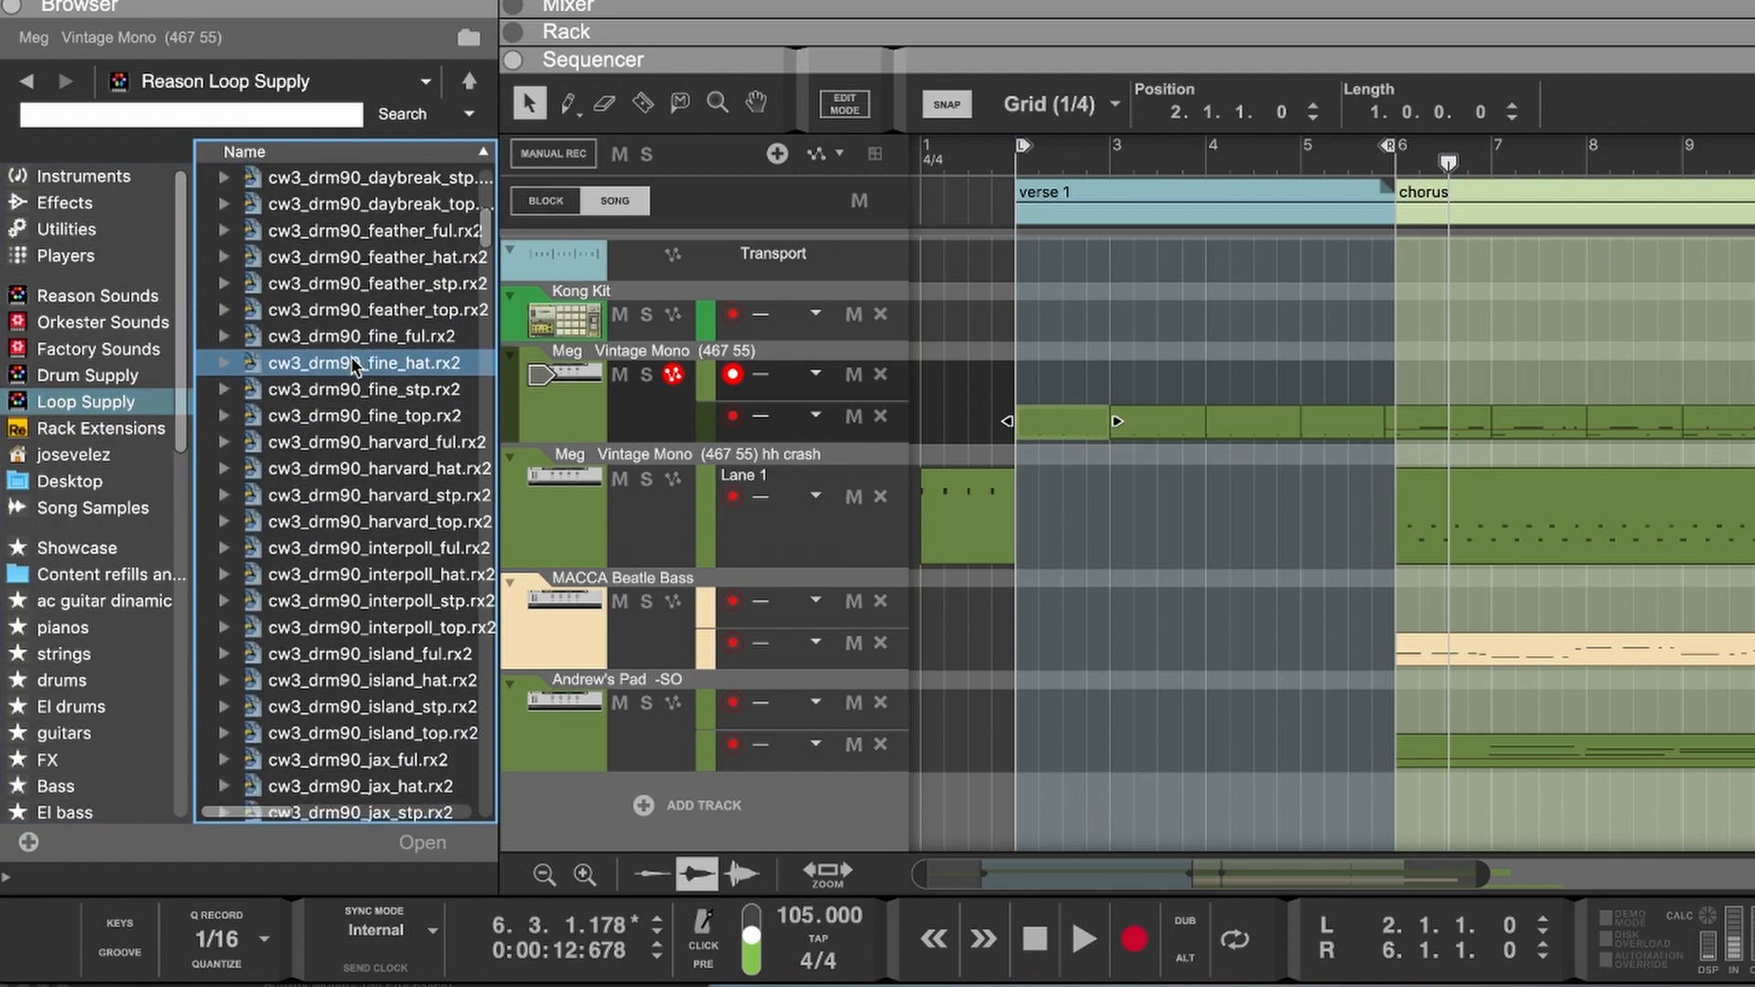
pyautogui.scroll(-6, 351, 356)
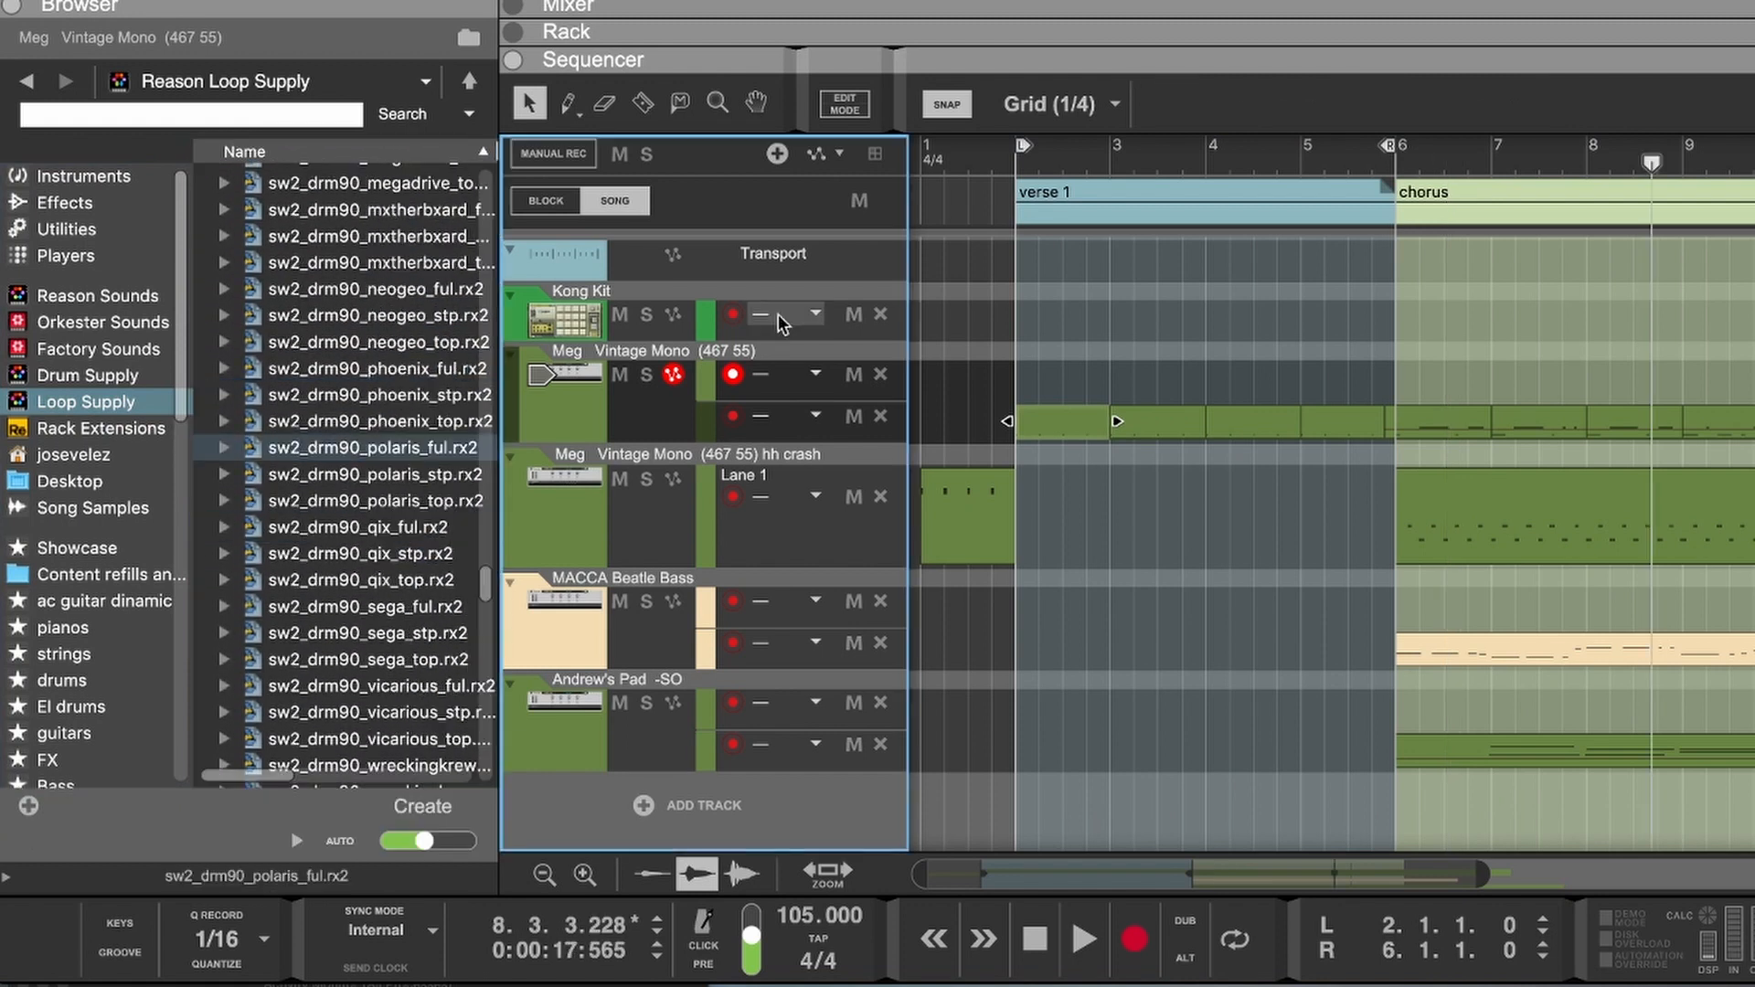
pyautogui.click(391, 450)
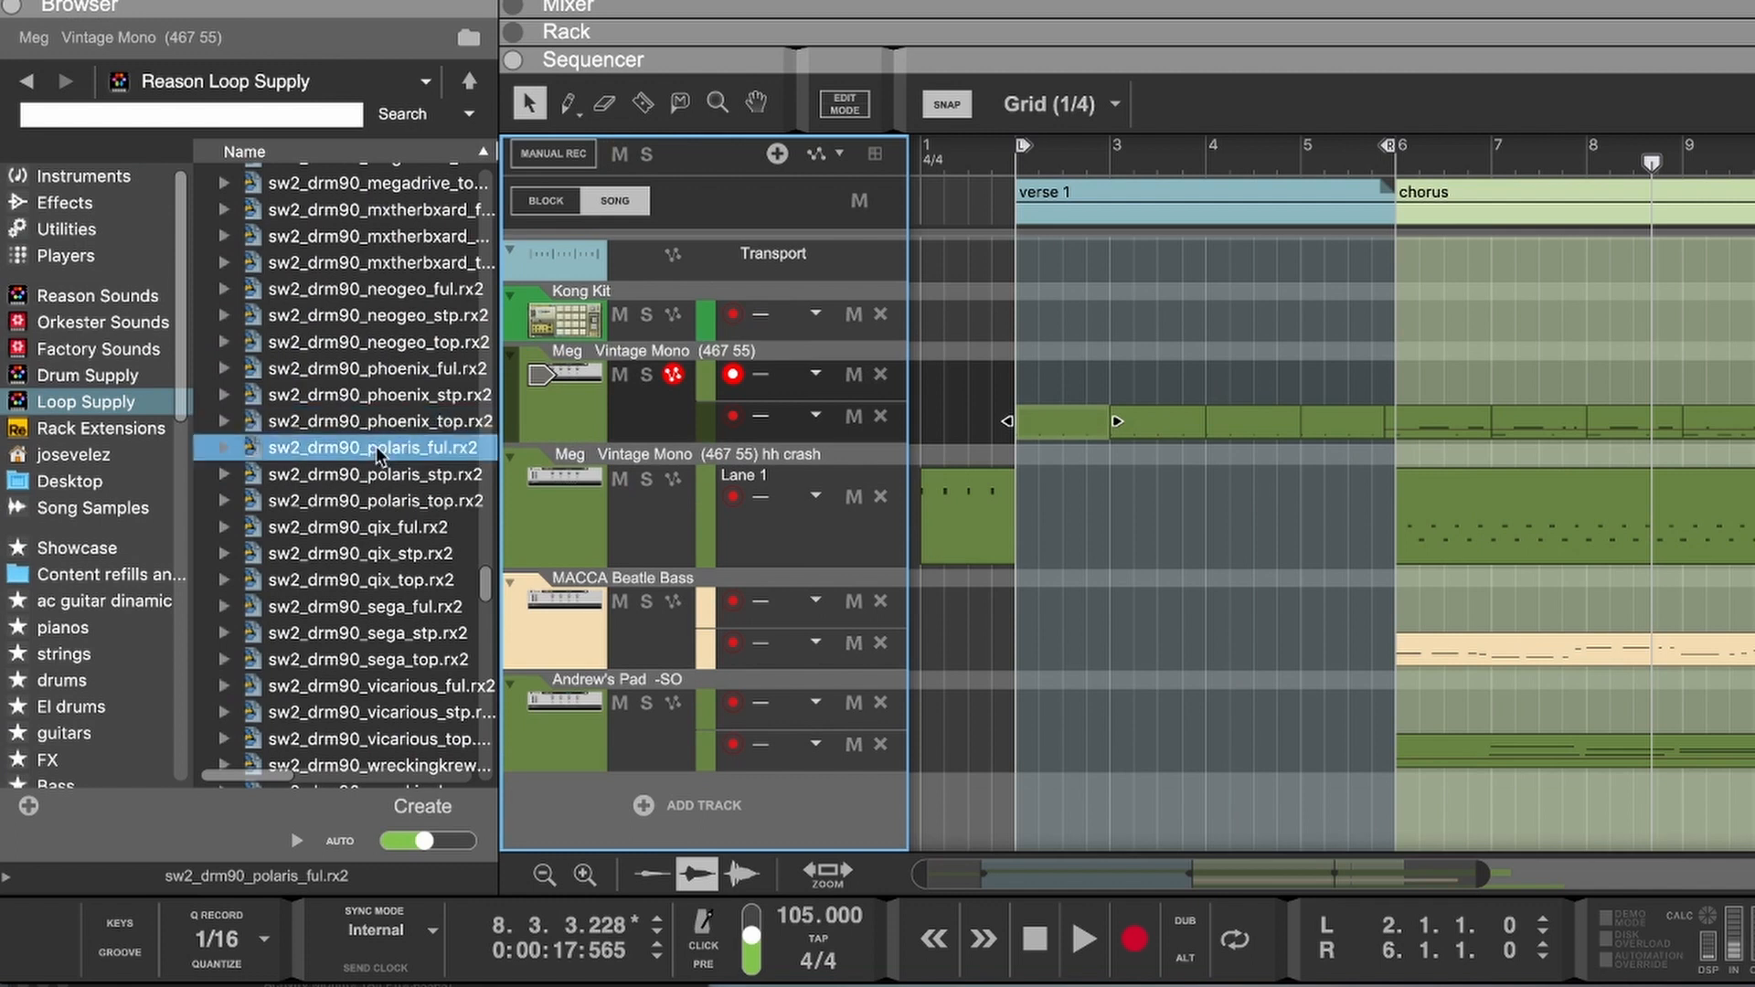
pyautogui.click(387, 451)
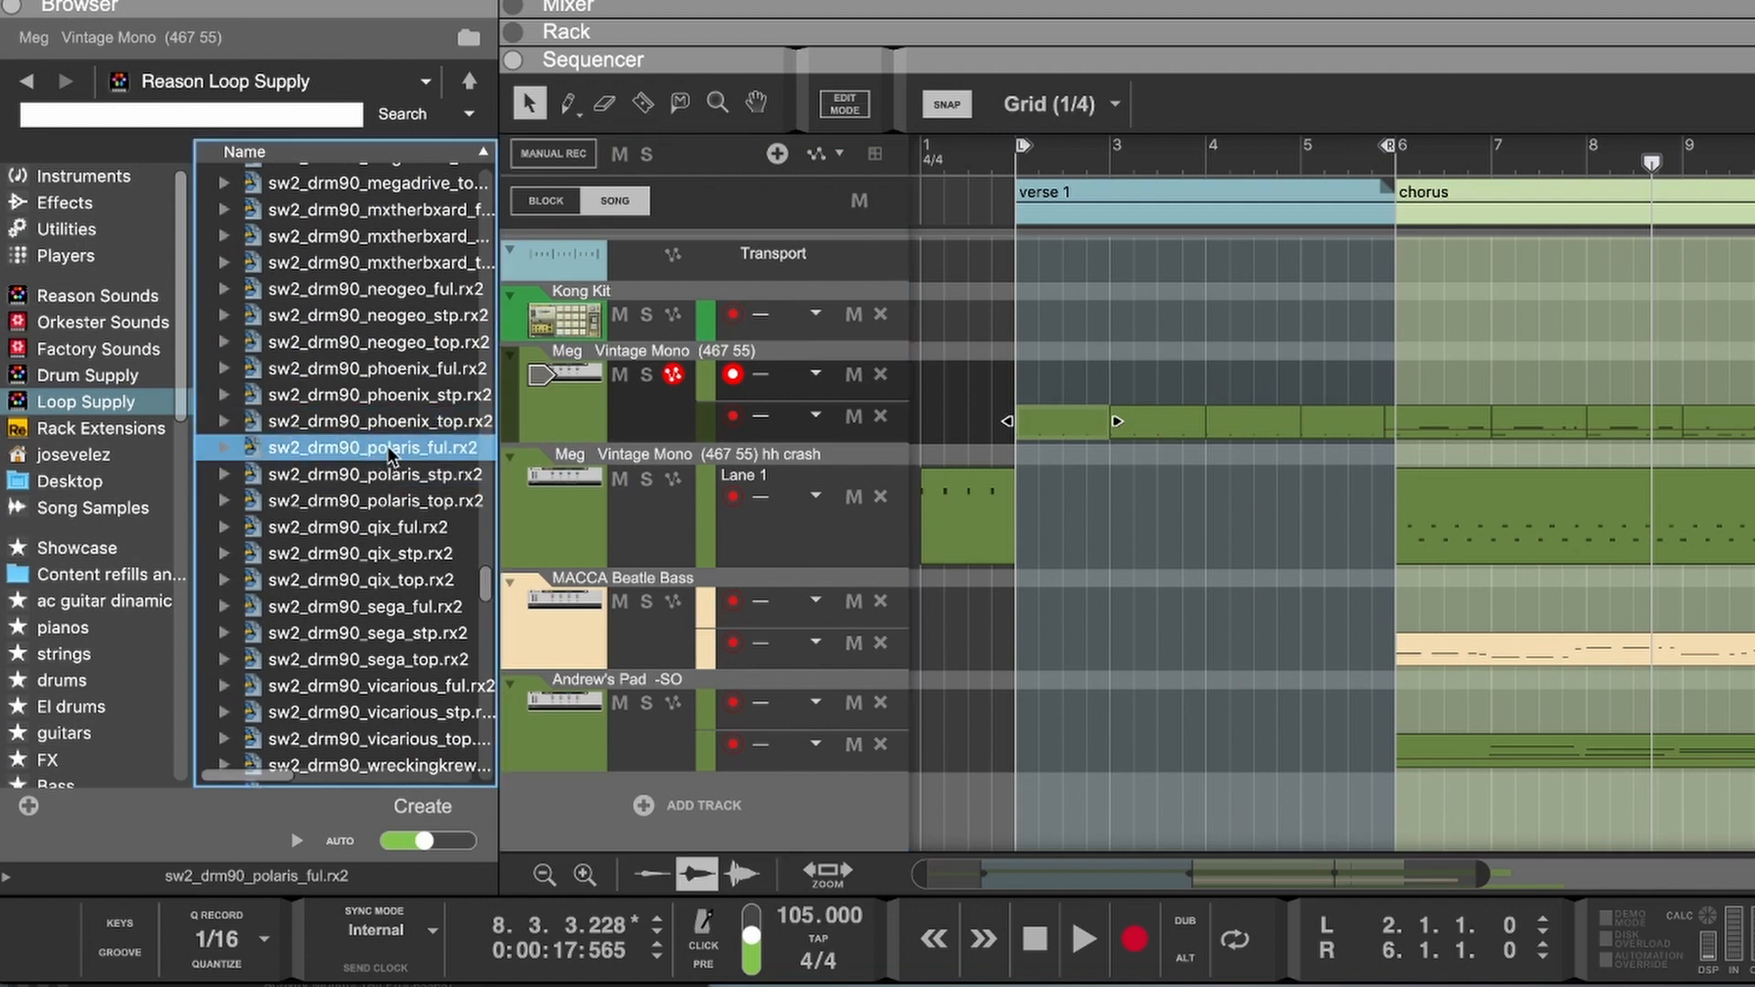
# Step: Add the loop sw2_drm90_polaris_ful.rx2 as a new audio track and move its clip to the chorus start at 6.1.1.0
pyautogui.moveTo(386, 446); pyautogui.dragTo(803, 278)
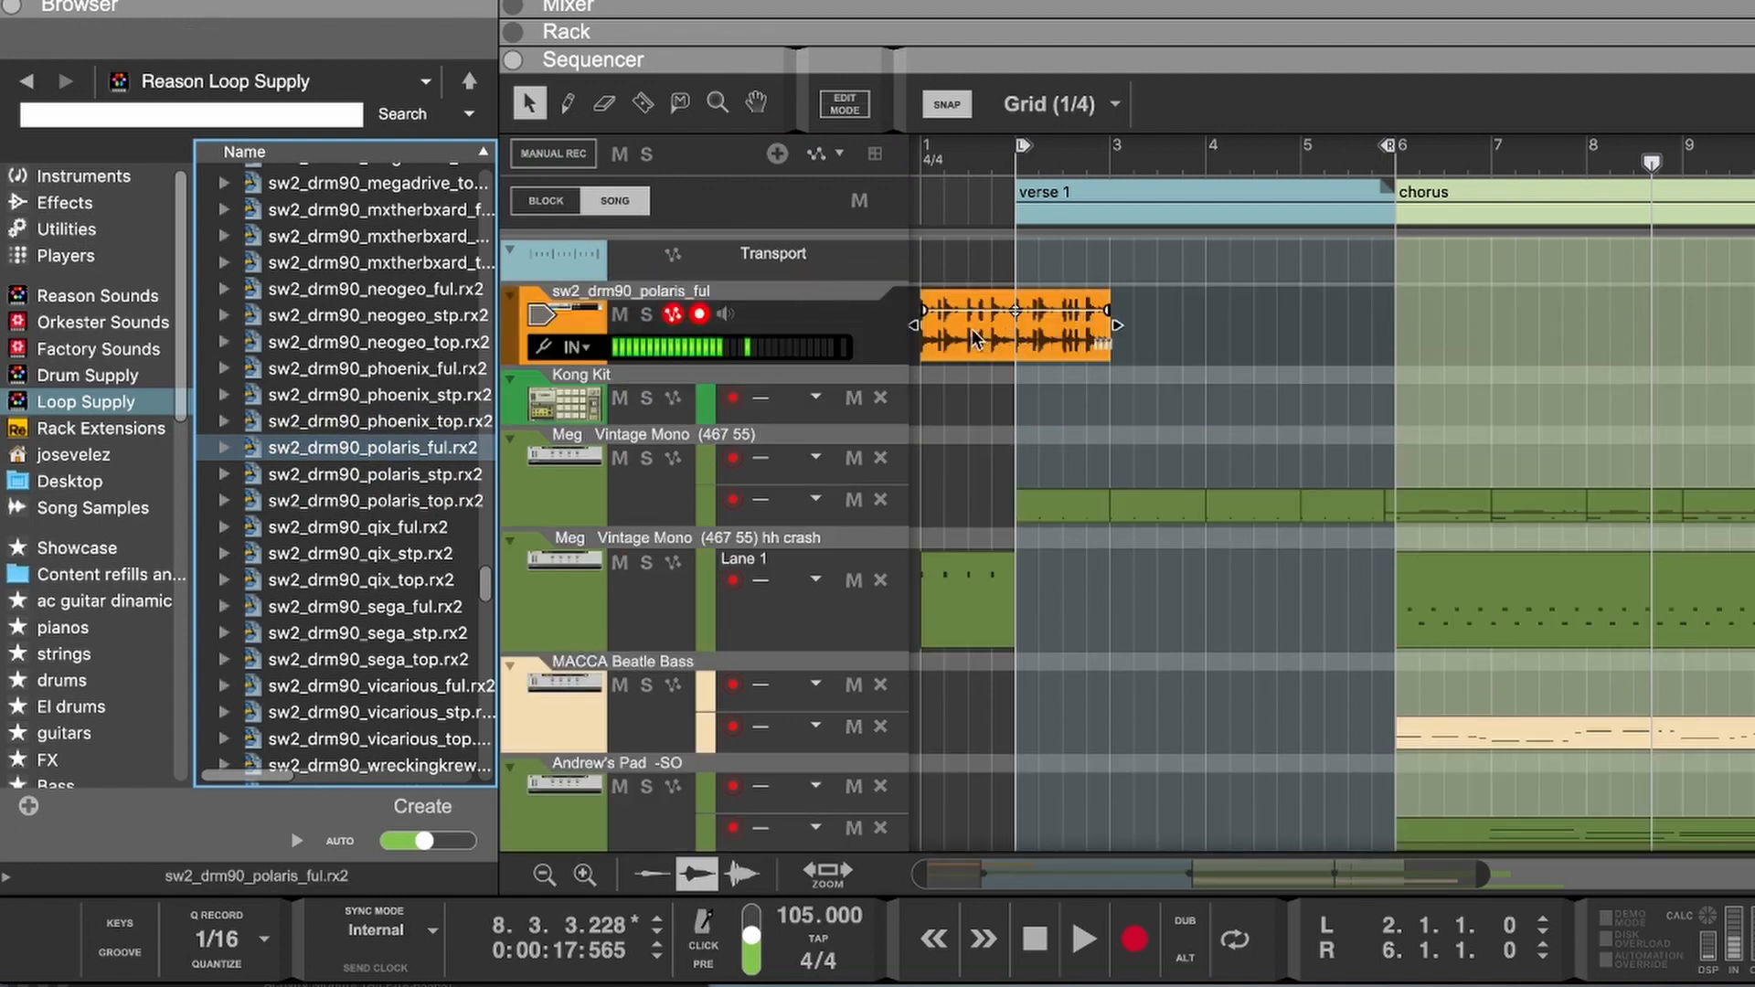
pyautogui.moveTo(972, 329); pyautogui.dragTo(1445, 311)
# Step: Disarm recording on the loop track, mute both Meg Vintage Mono drum tracks, and play the loop from just before the chorus
pyautogui.click(1358, 158)
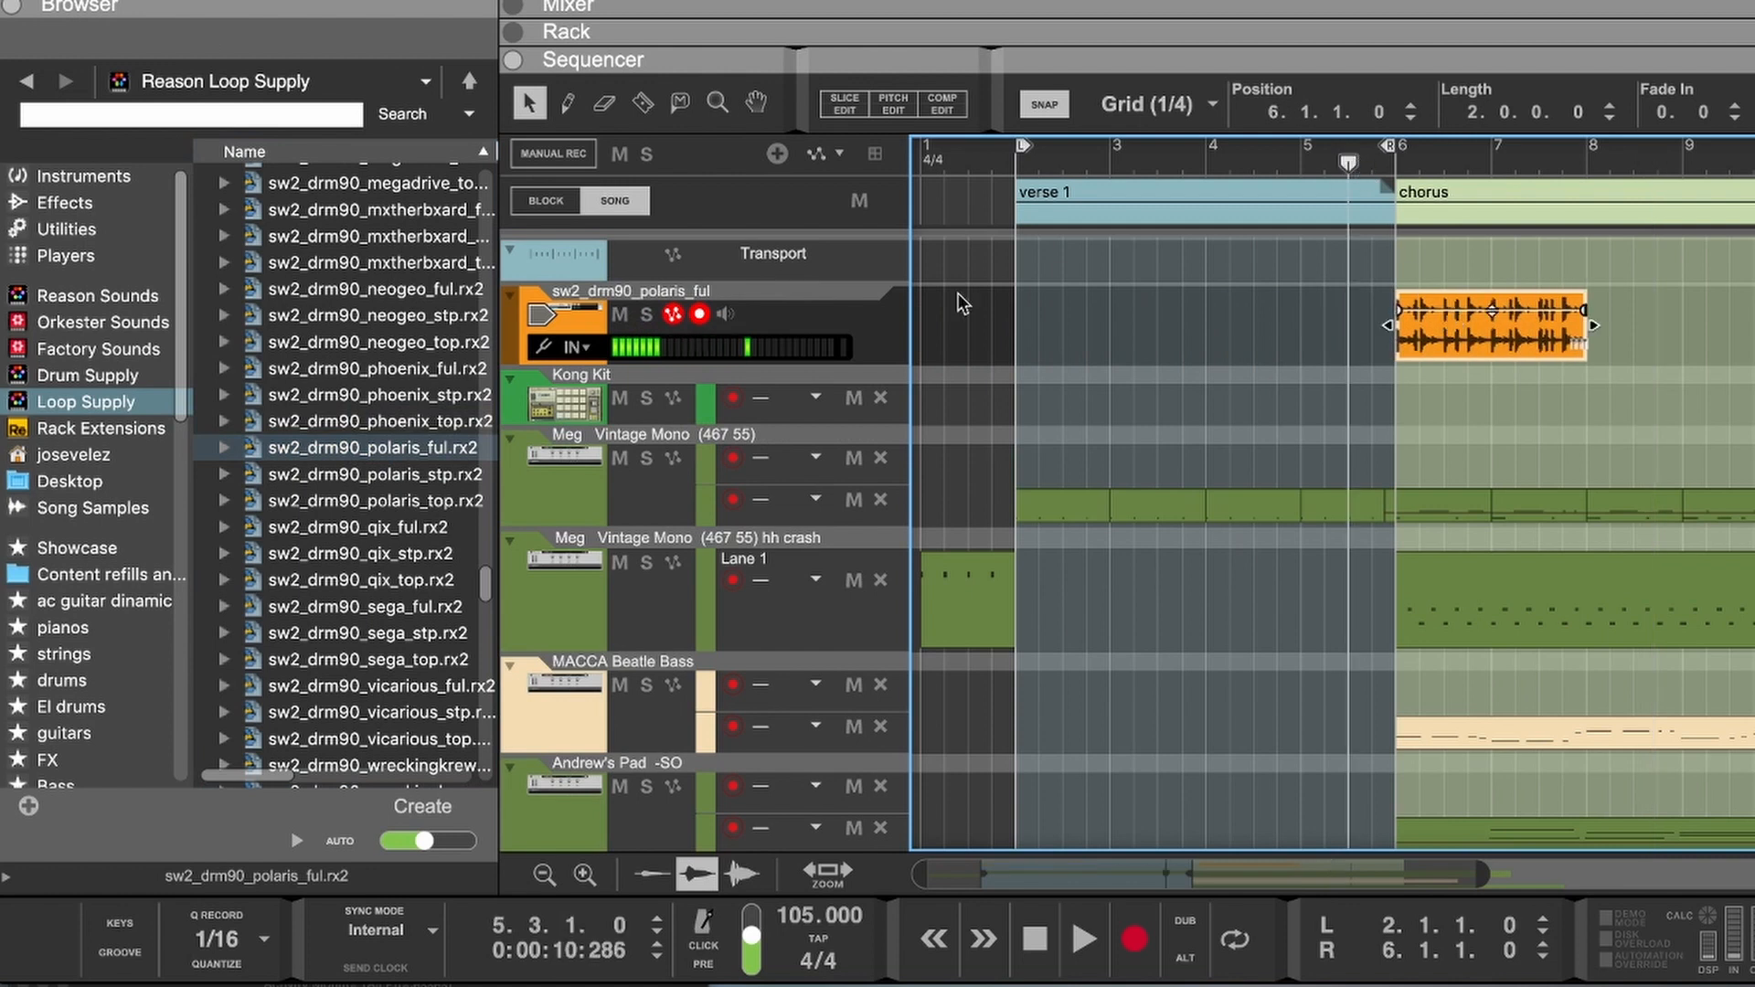
pyautogui.click(699, 314)
pyautogui.press('space')
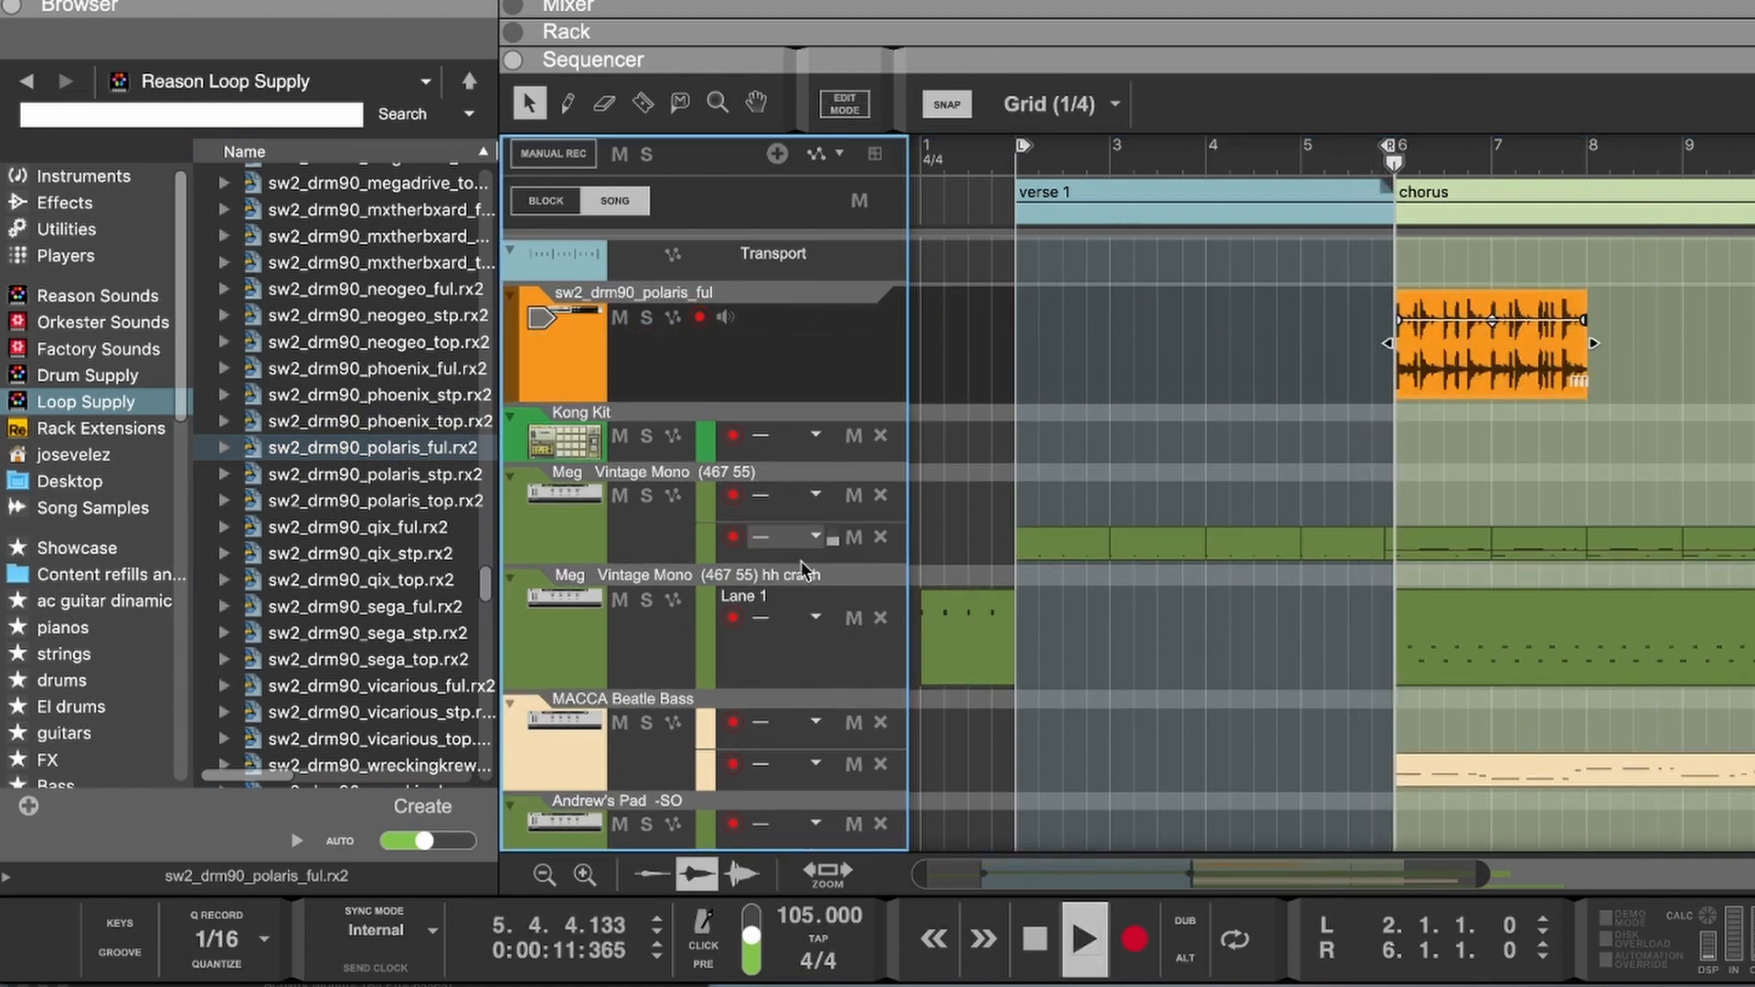
pyautogui.click(620, 495)
pyautogui.click(621, 599)
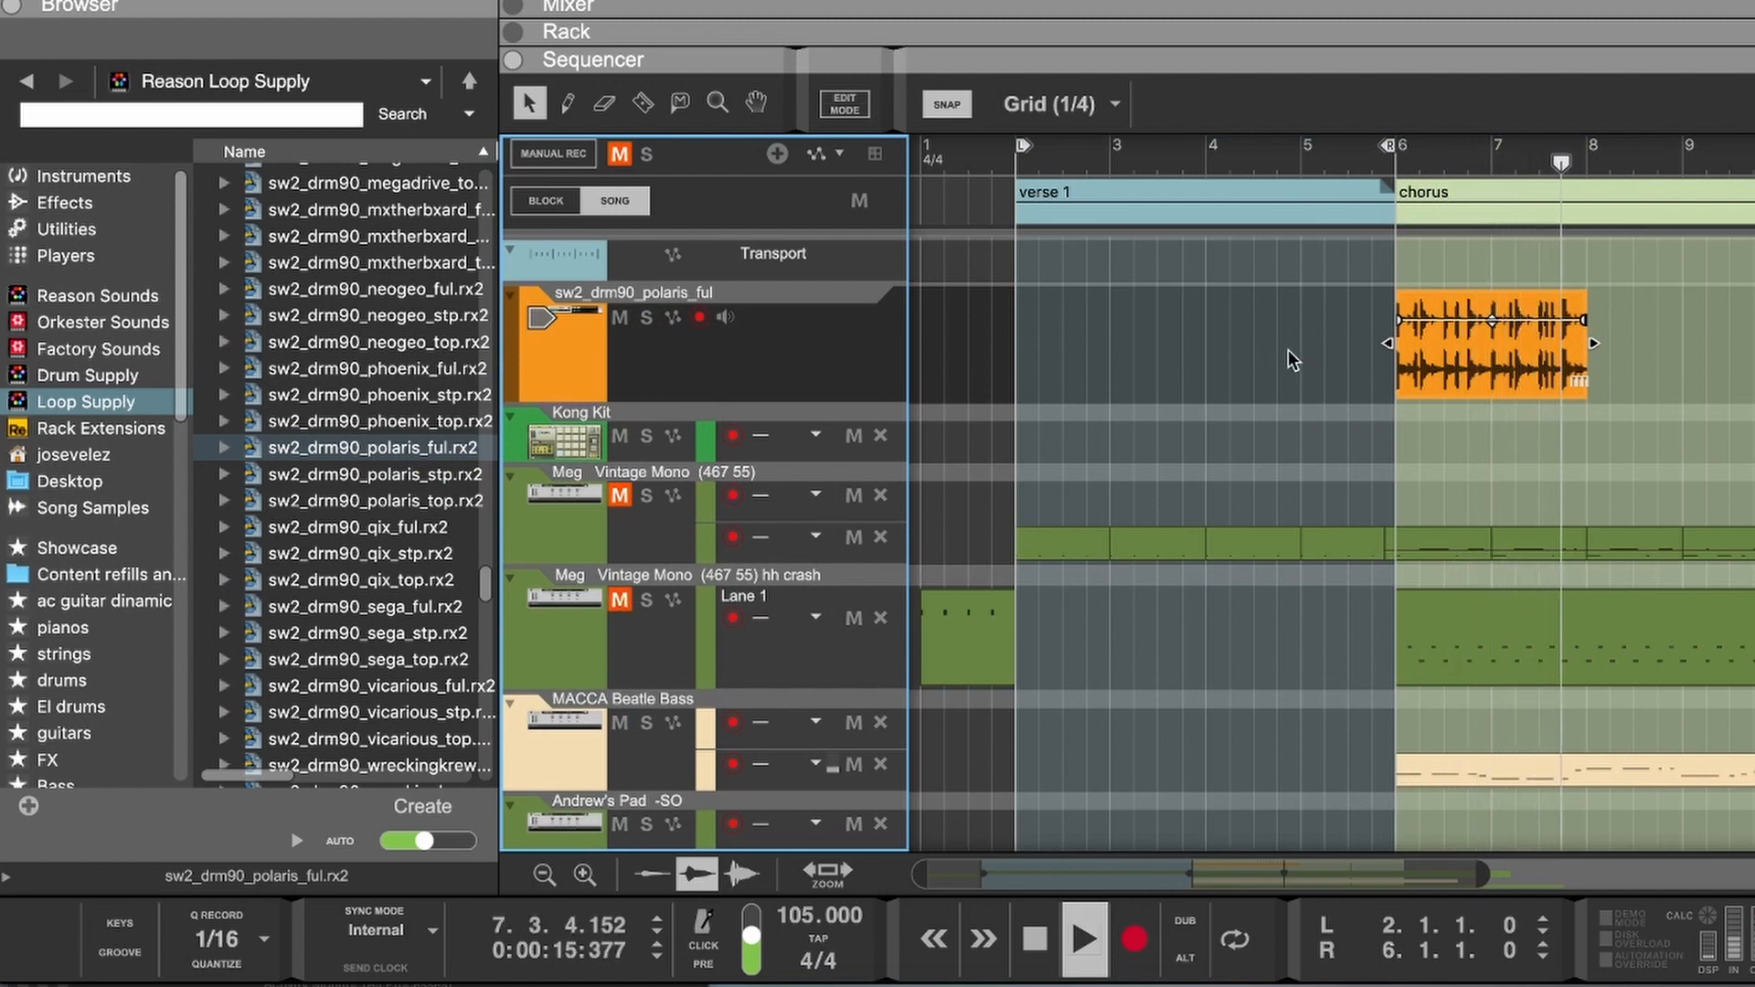
pyautogui.press('space')
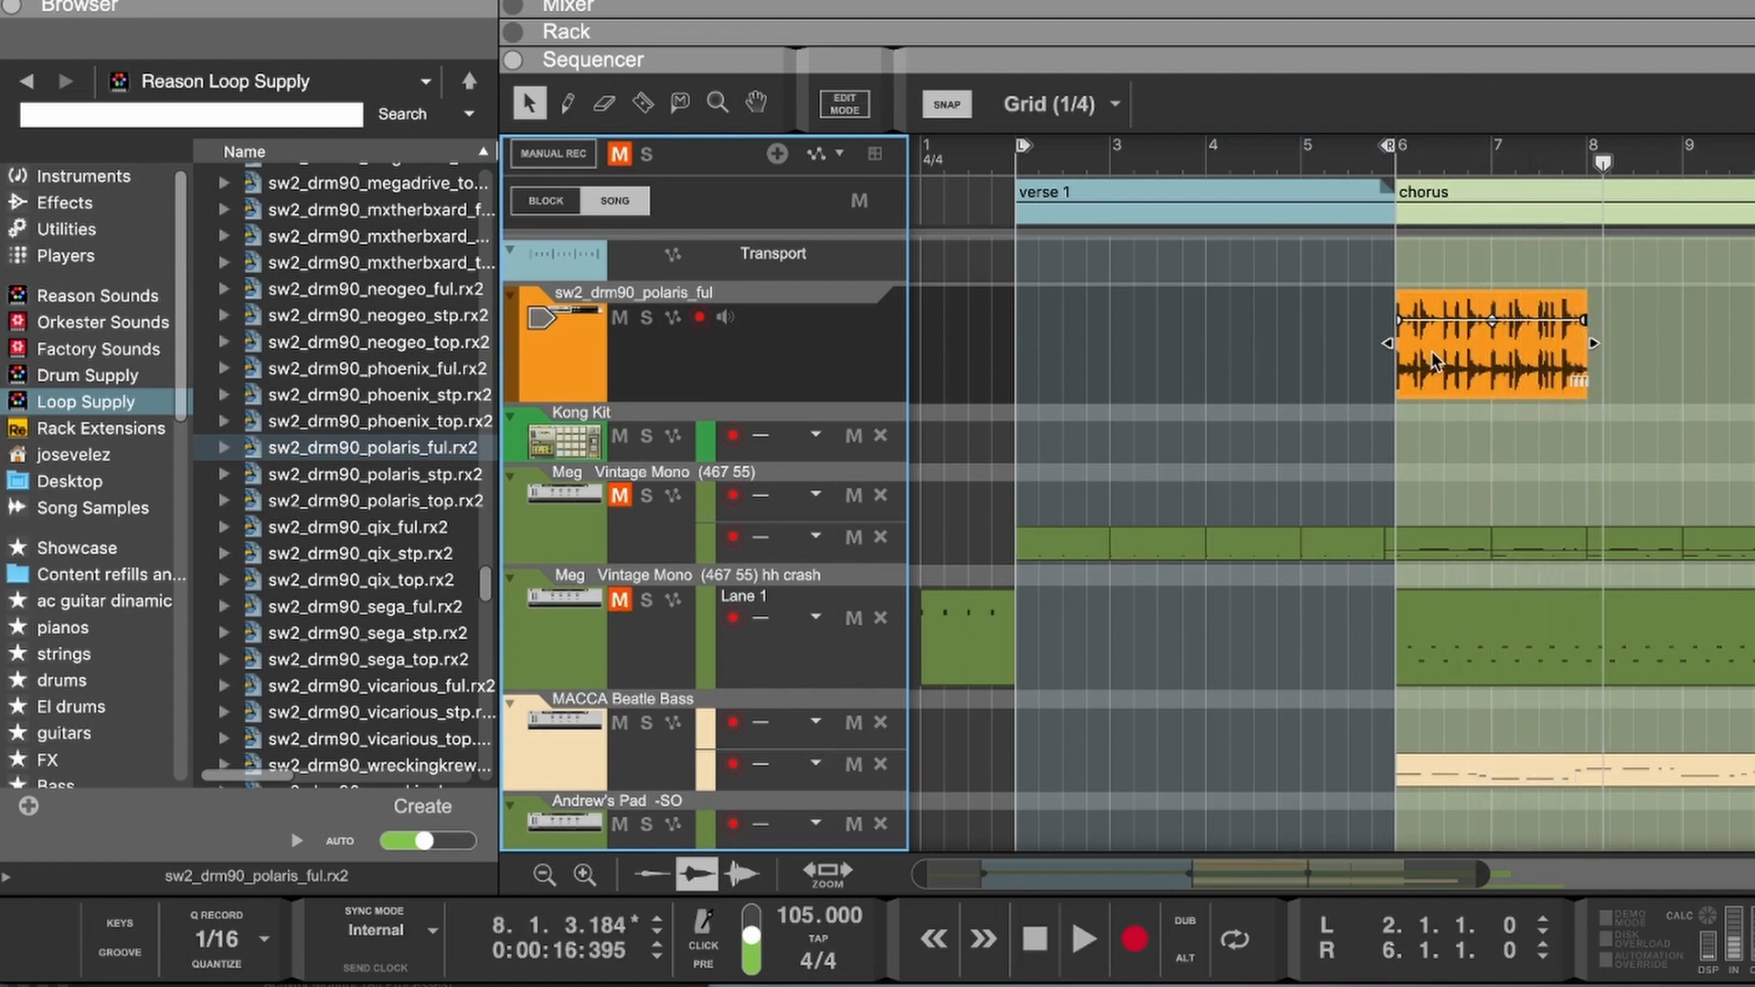
# Step: Copy the chorus loop clip and paste it at the start of verse 1, at 2.1.1.0
pyautogui.click(1433, 359)
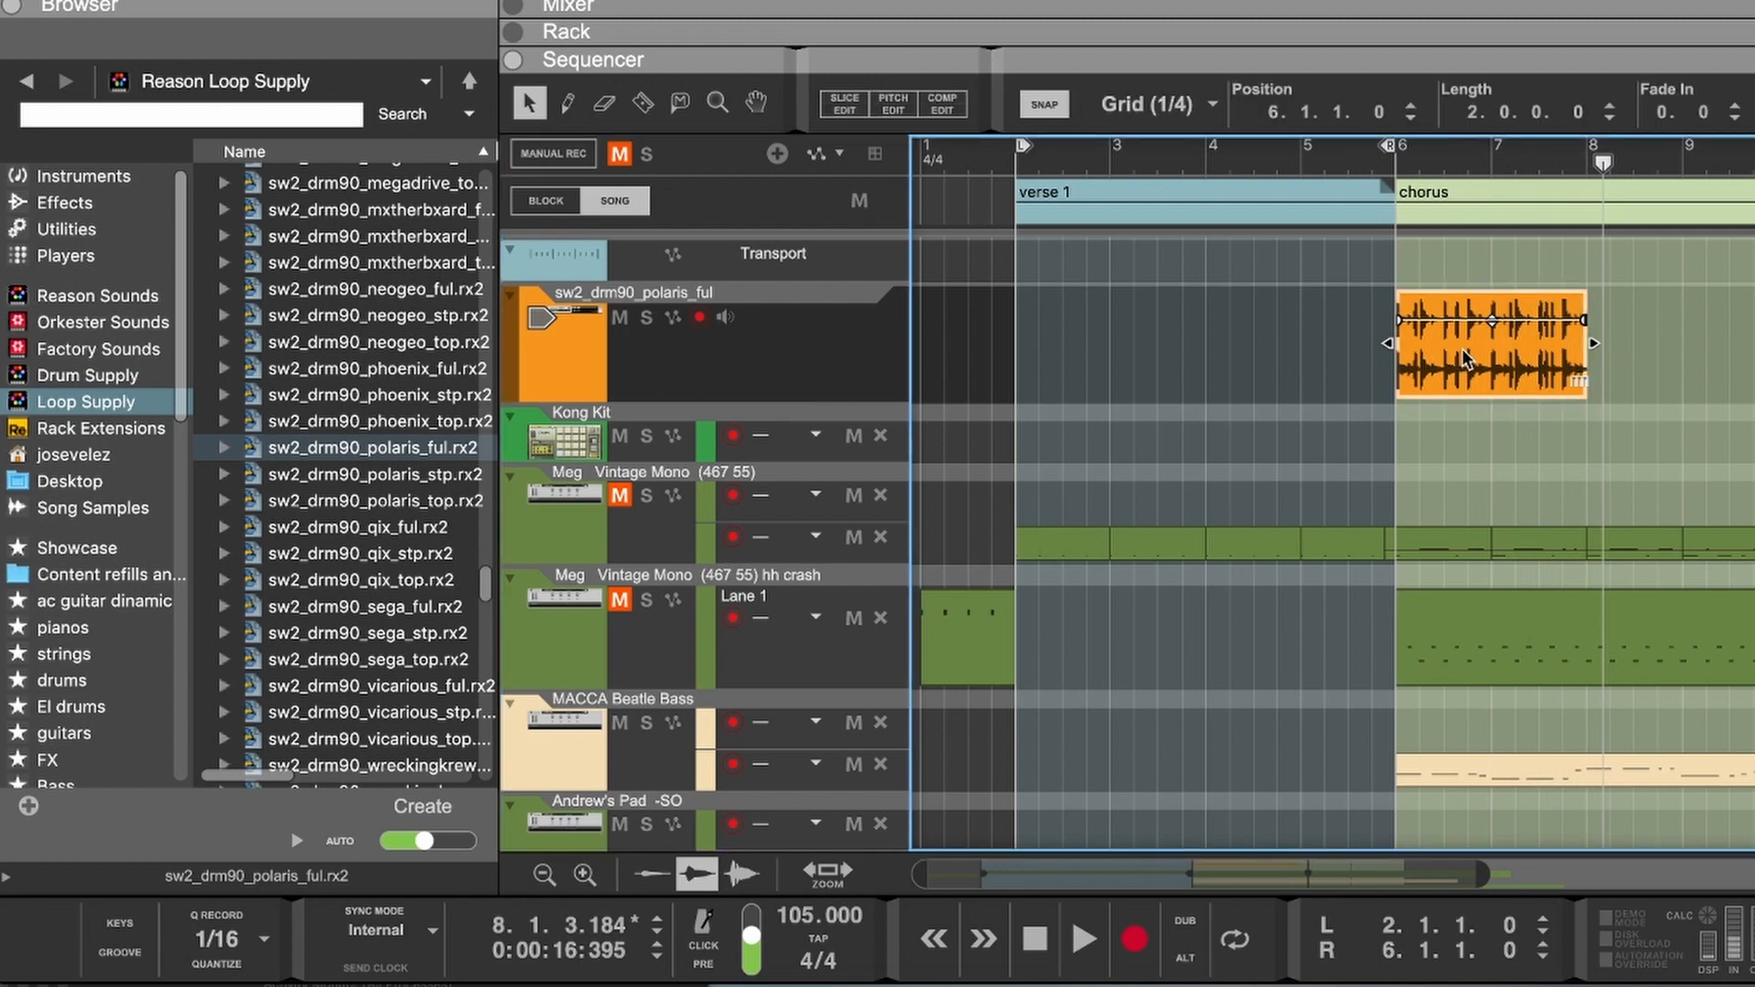
pyautogui.press('super+c')
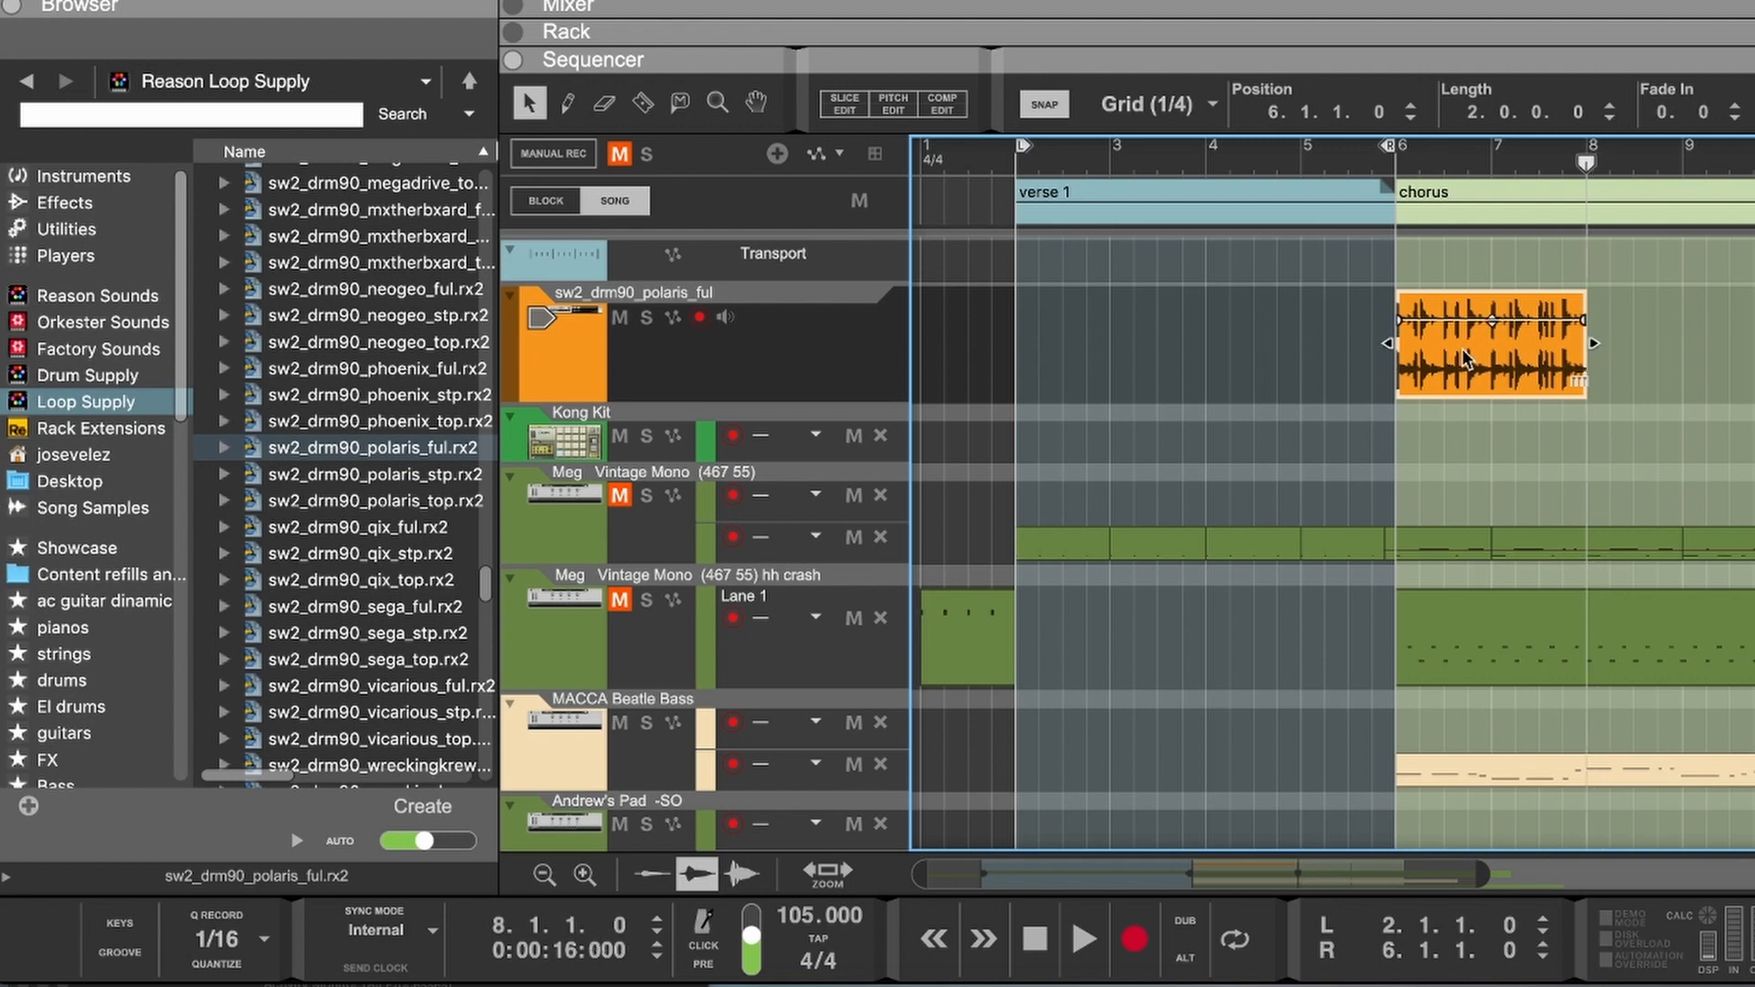
pyautogui.click(1016, 163)
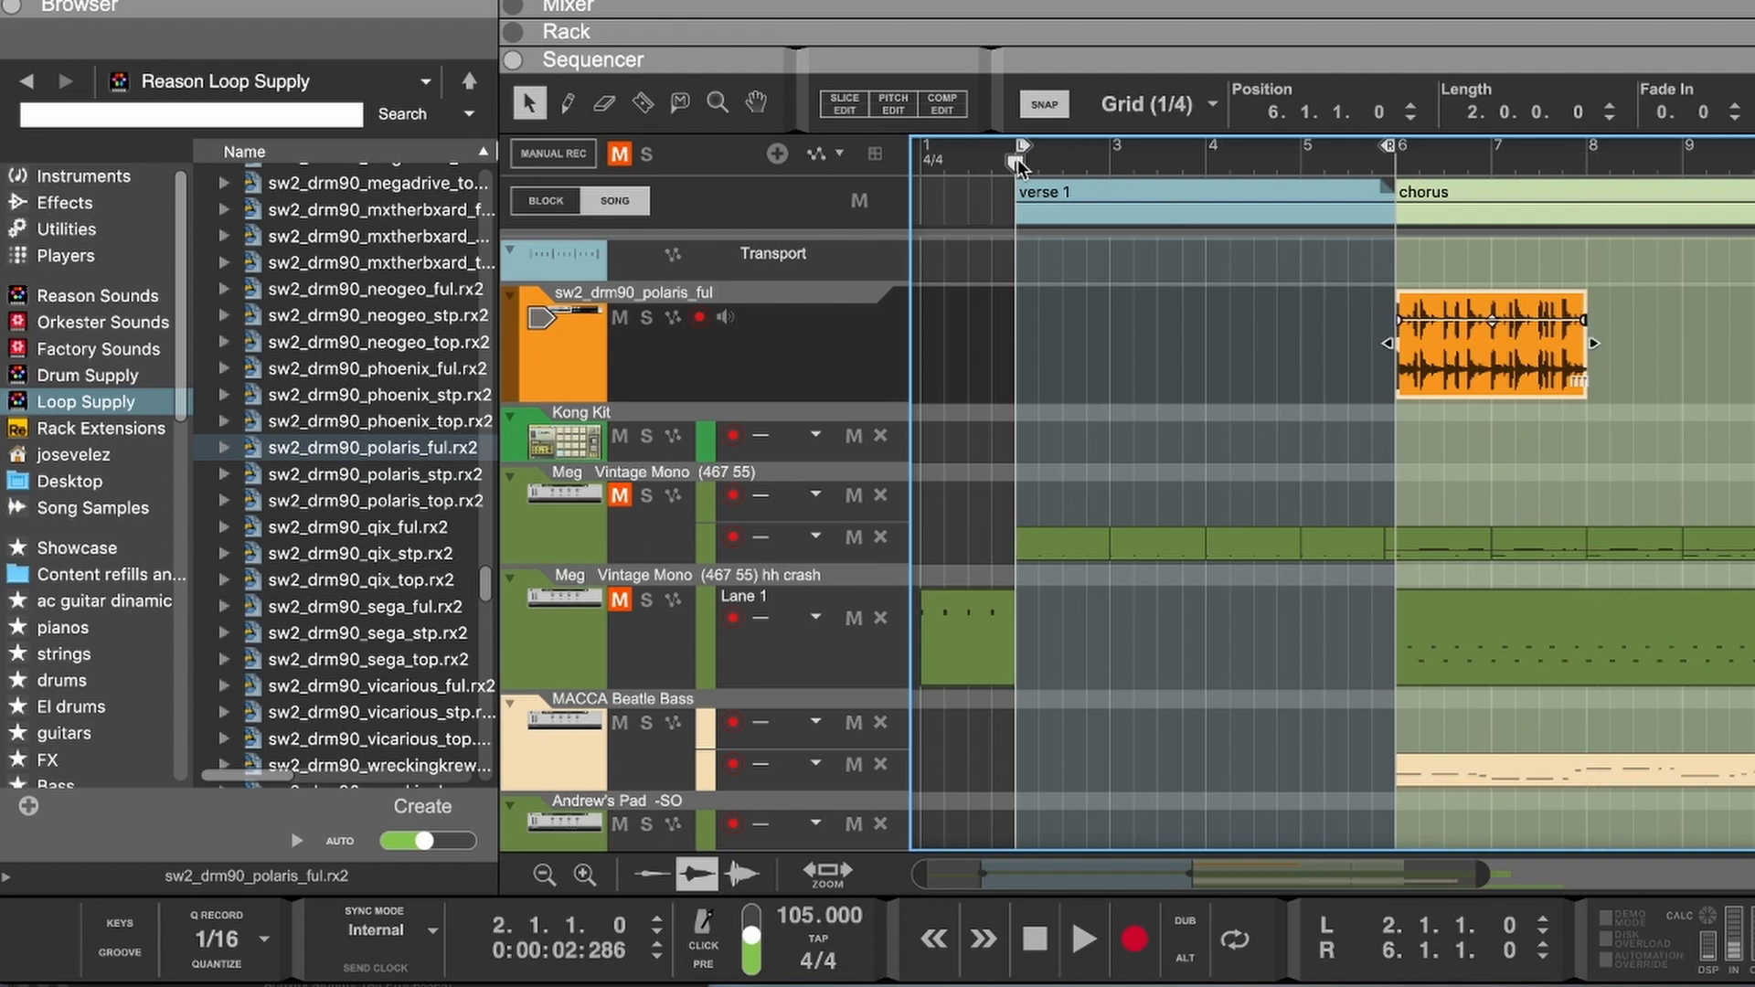
pyautogui.press('super+v')
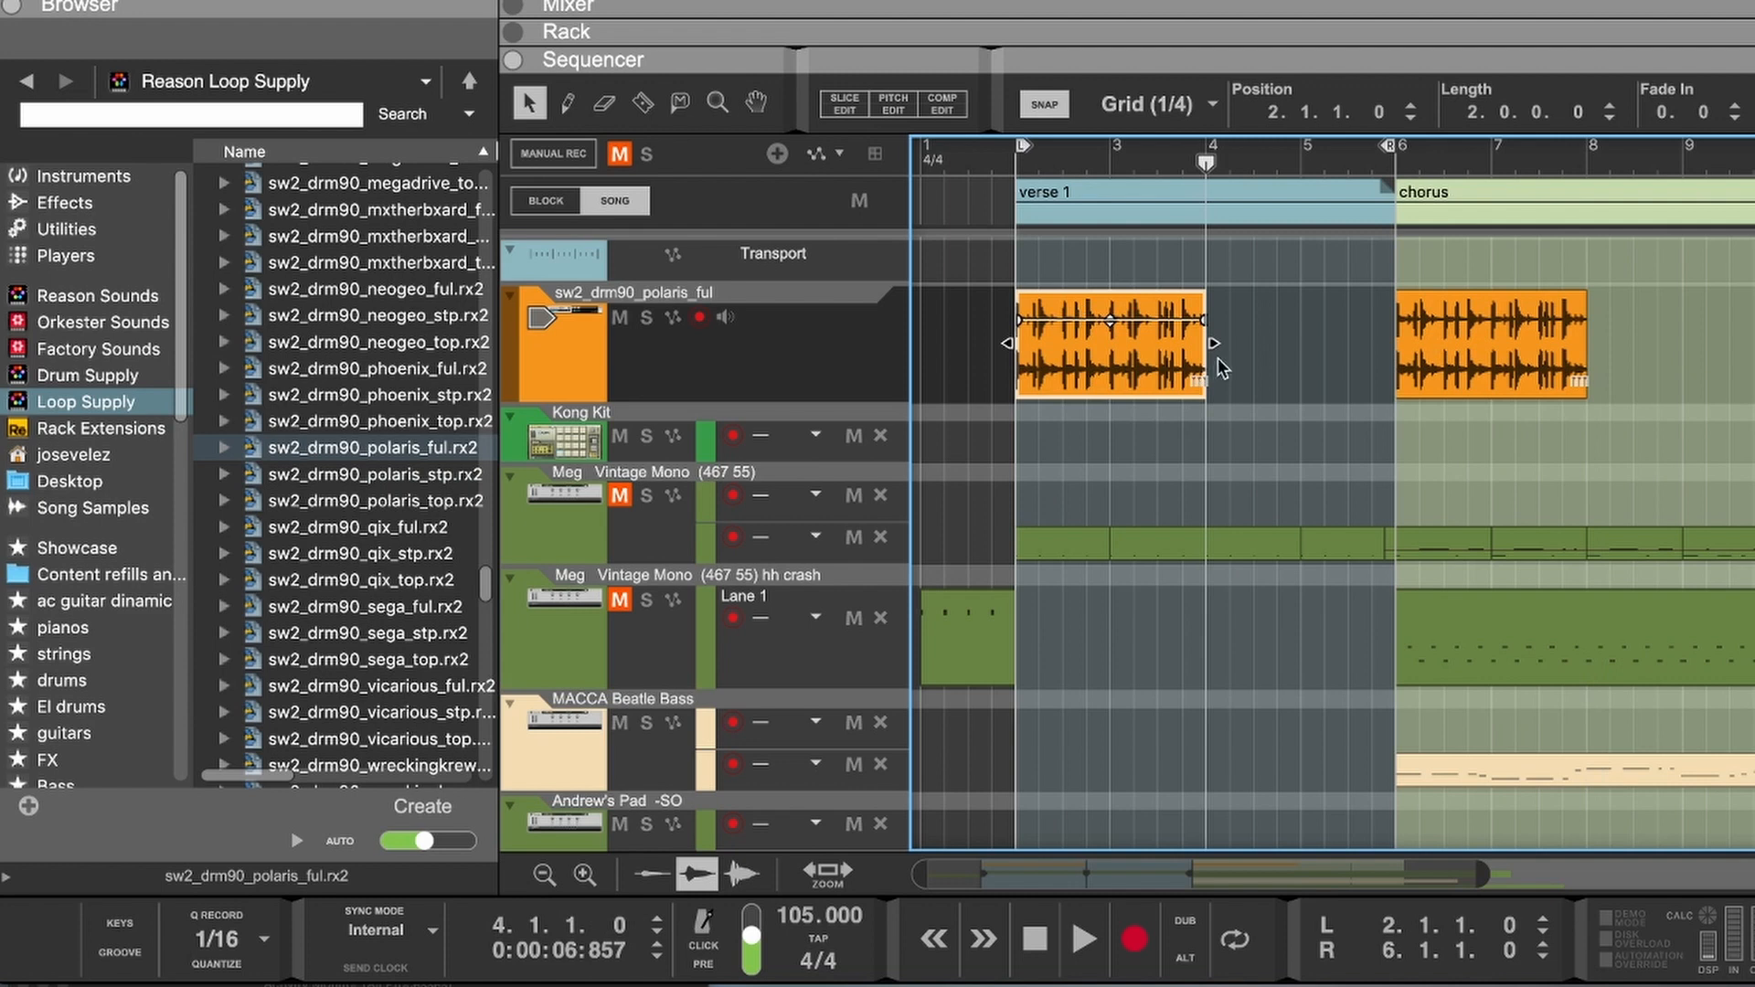
pyautogui.moveTo(1213, 343); pyautogui.dragTo(1042, 346)
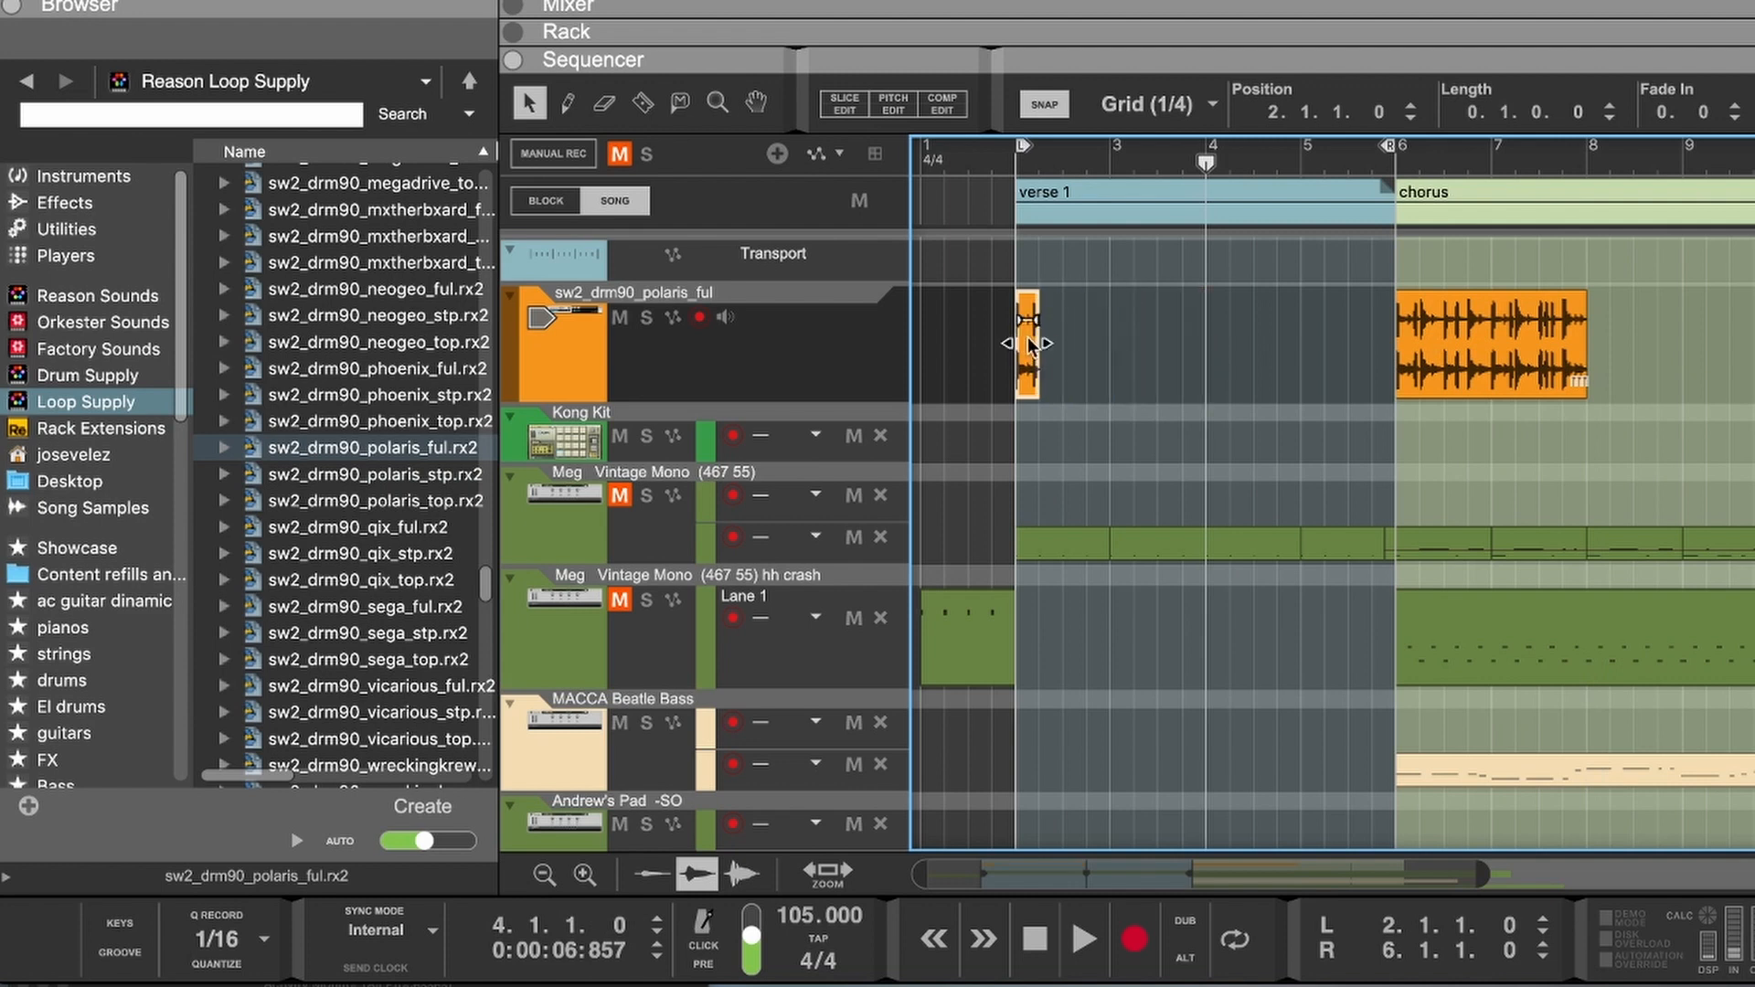
pyautogui.doubleClick(1032, 347)
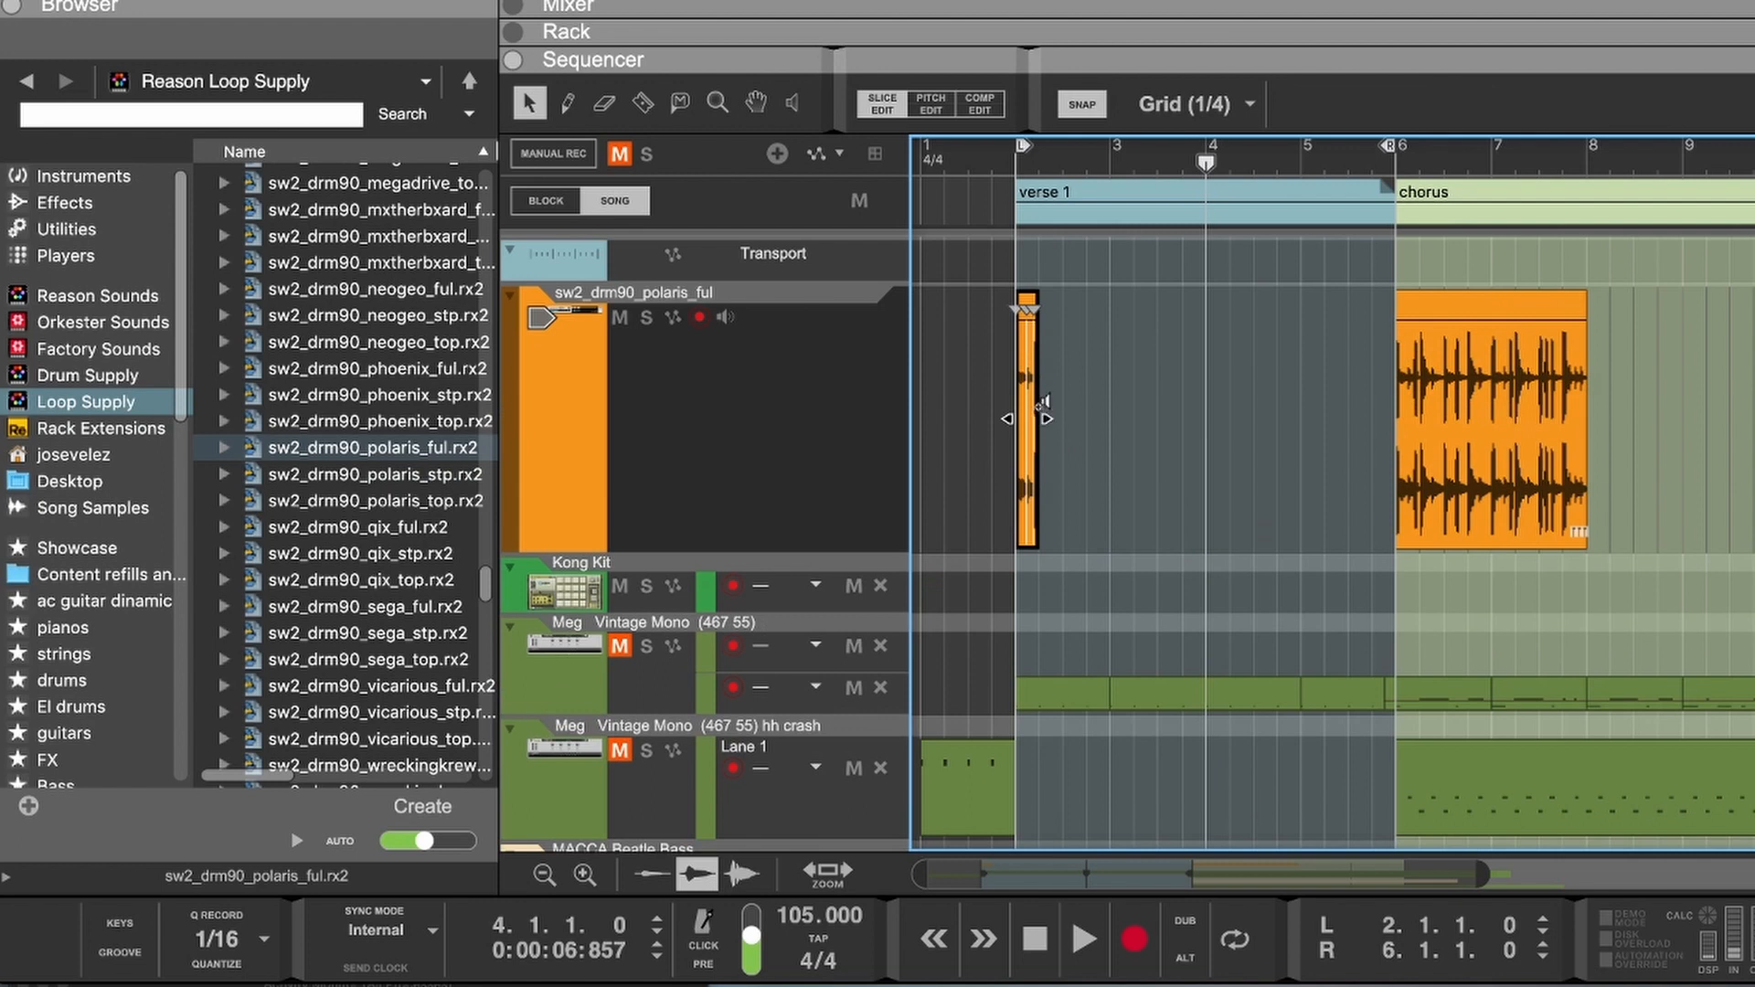
pyautogui.press('super+z')
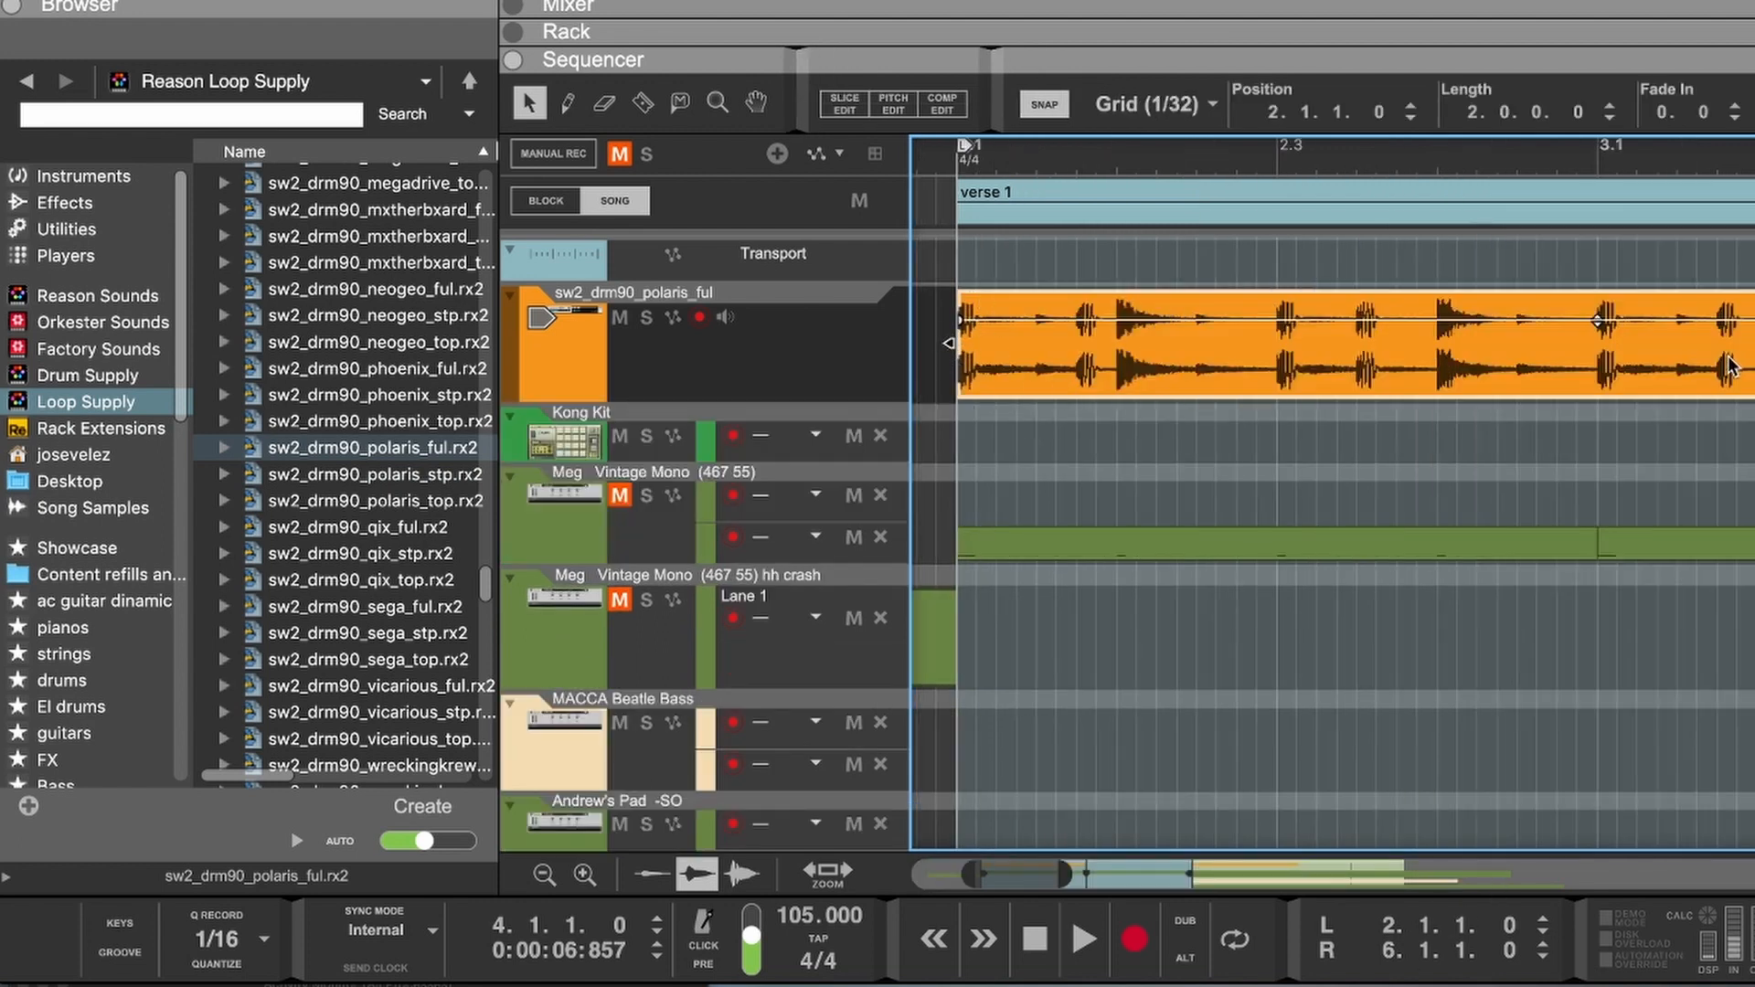
# Step: Shorten the verse 1 loop clip, split off its first hit as a 0.0.0.120 slice, delete the rest, and play the slice
pyautogui.moveTo(1730, 366); pyautogui.dragTo(1293, 373)
pyautogui.hscroll(-5, 1304, 360)
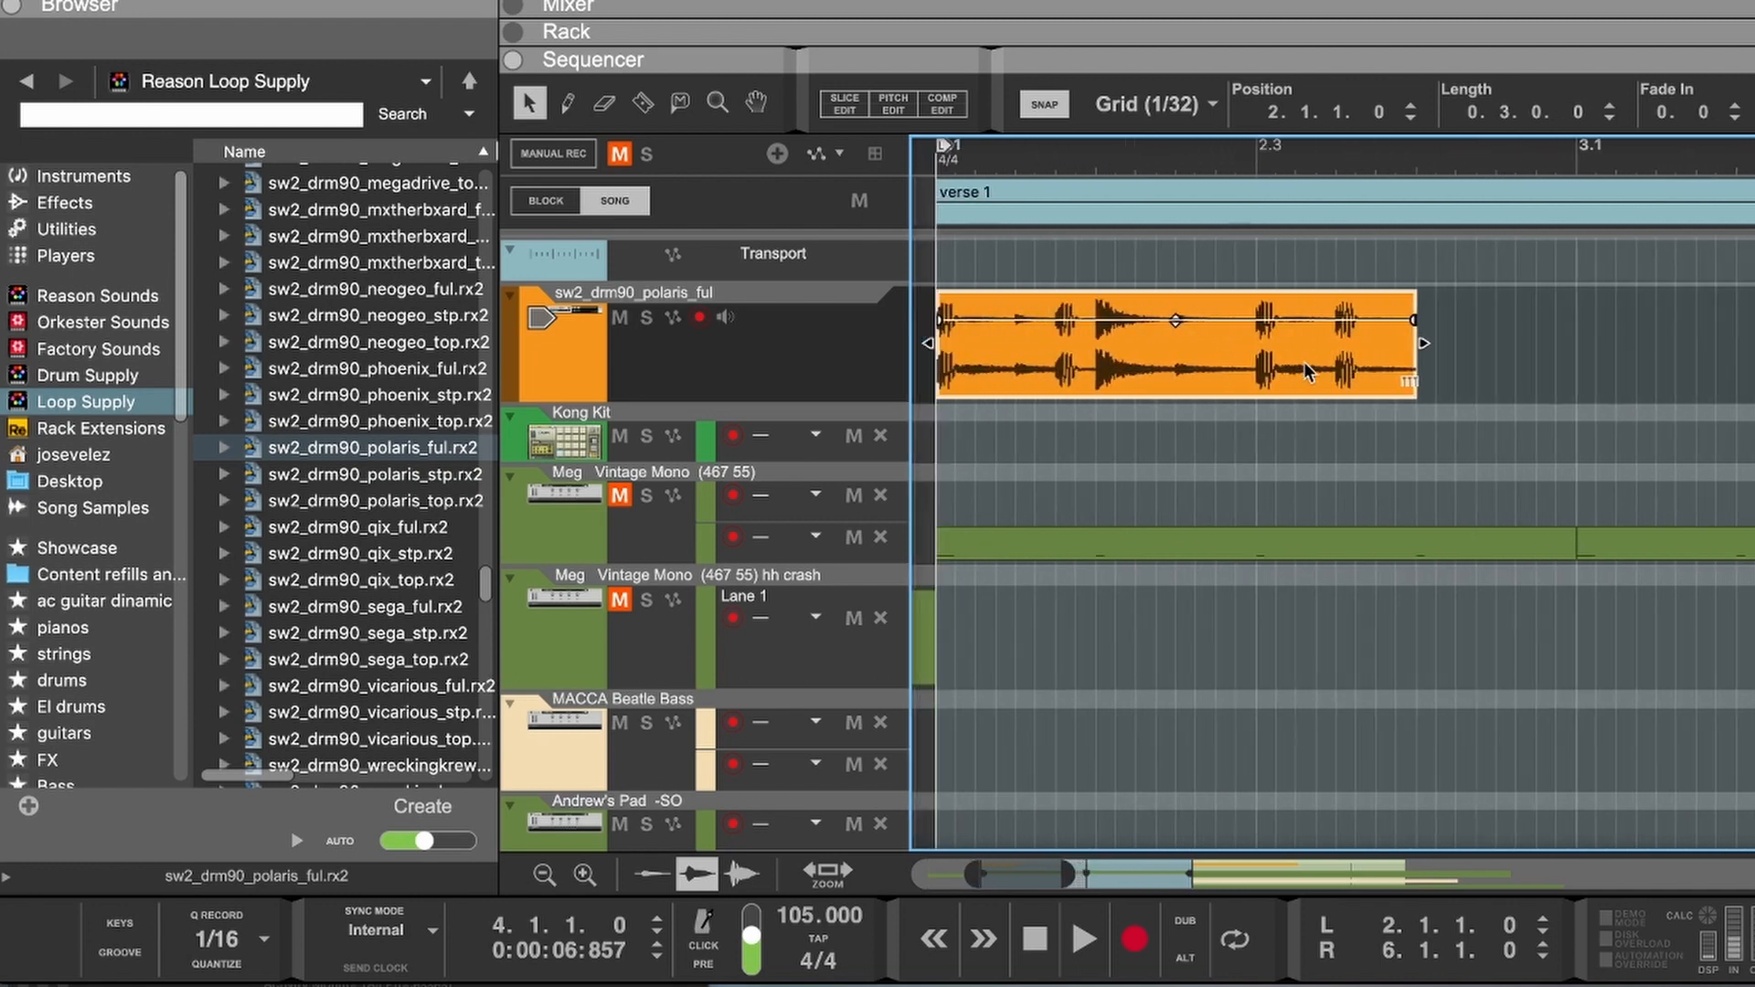
pyautogui.click(644, 105)
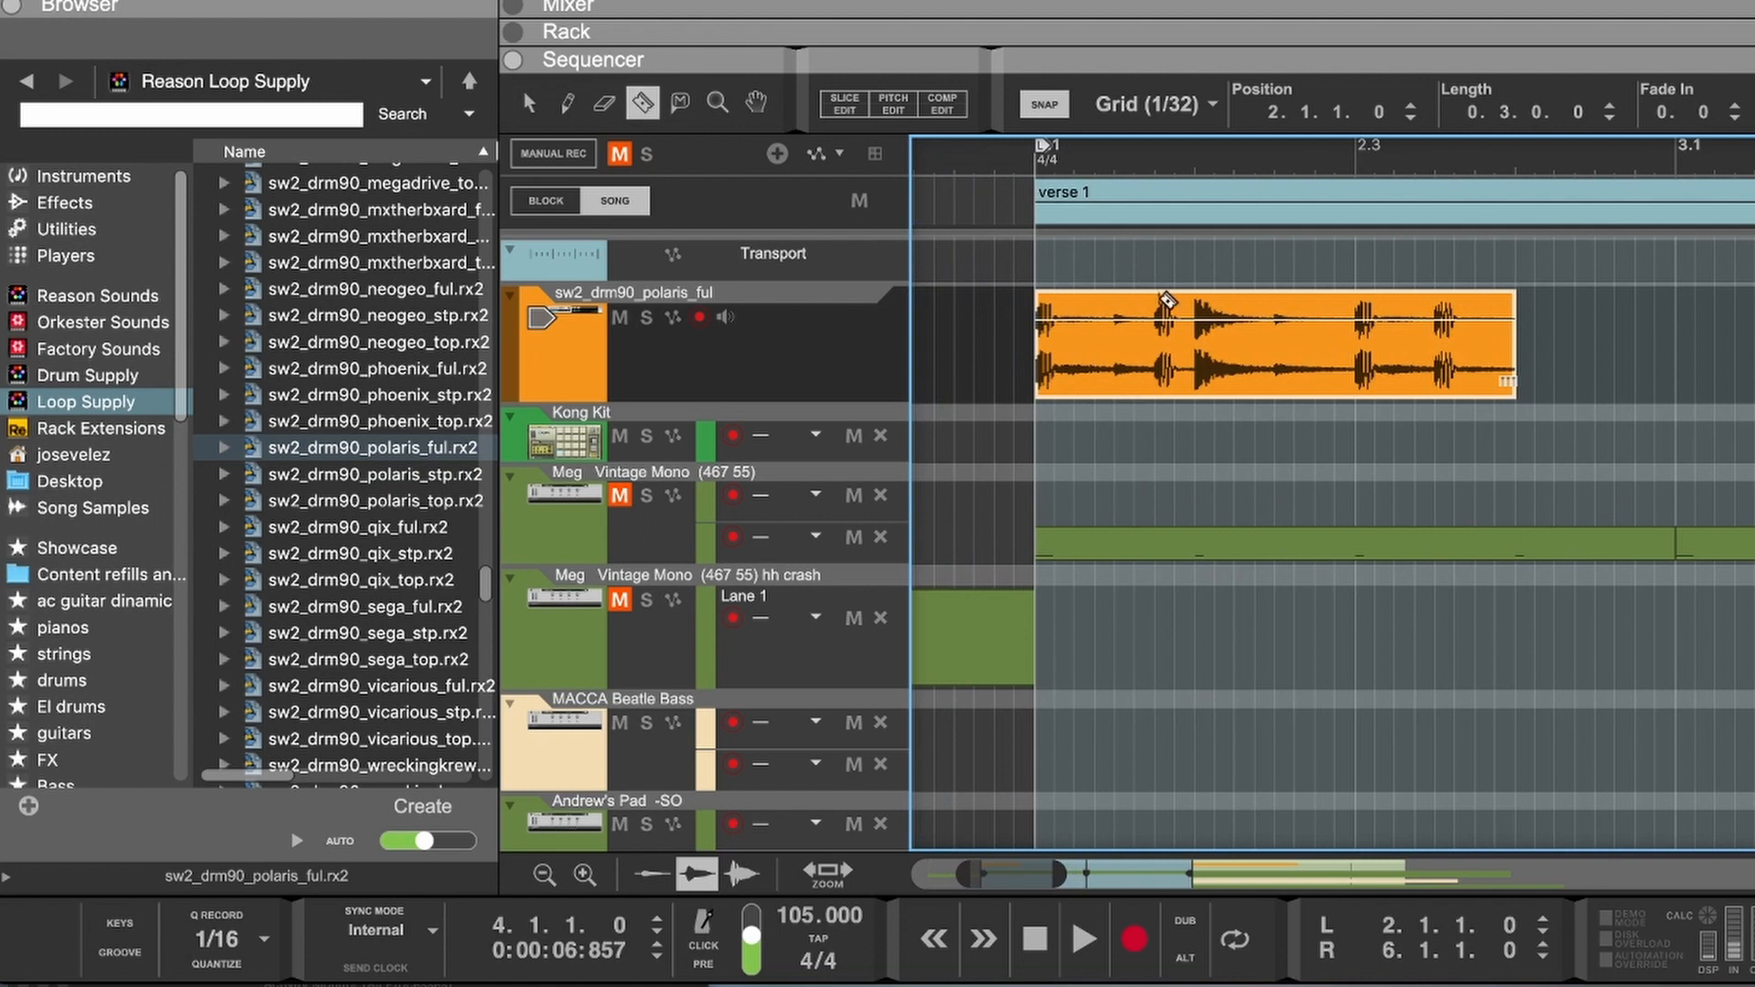
pyautogui.click(1062, 322)
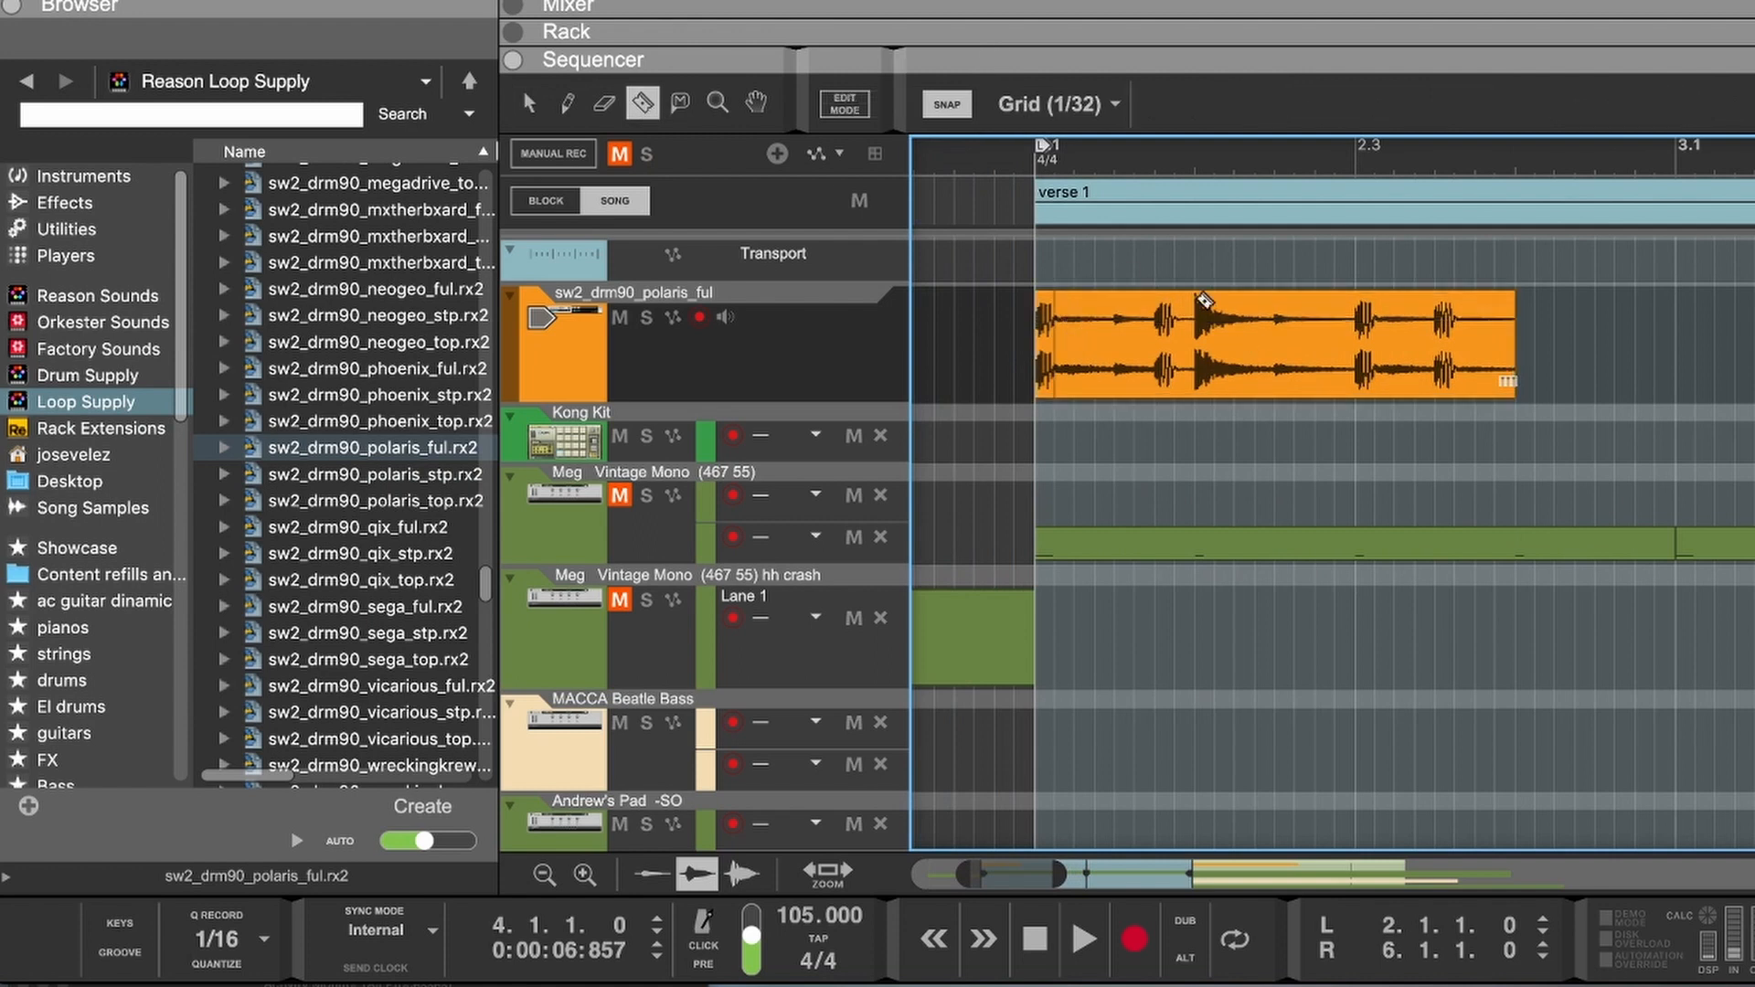
pyautogui.click(527, 103)
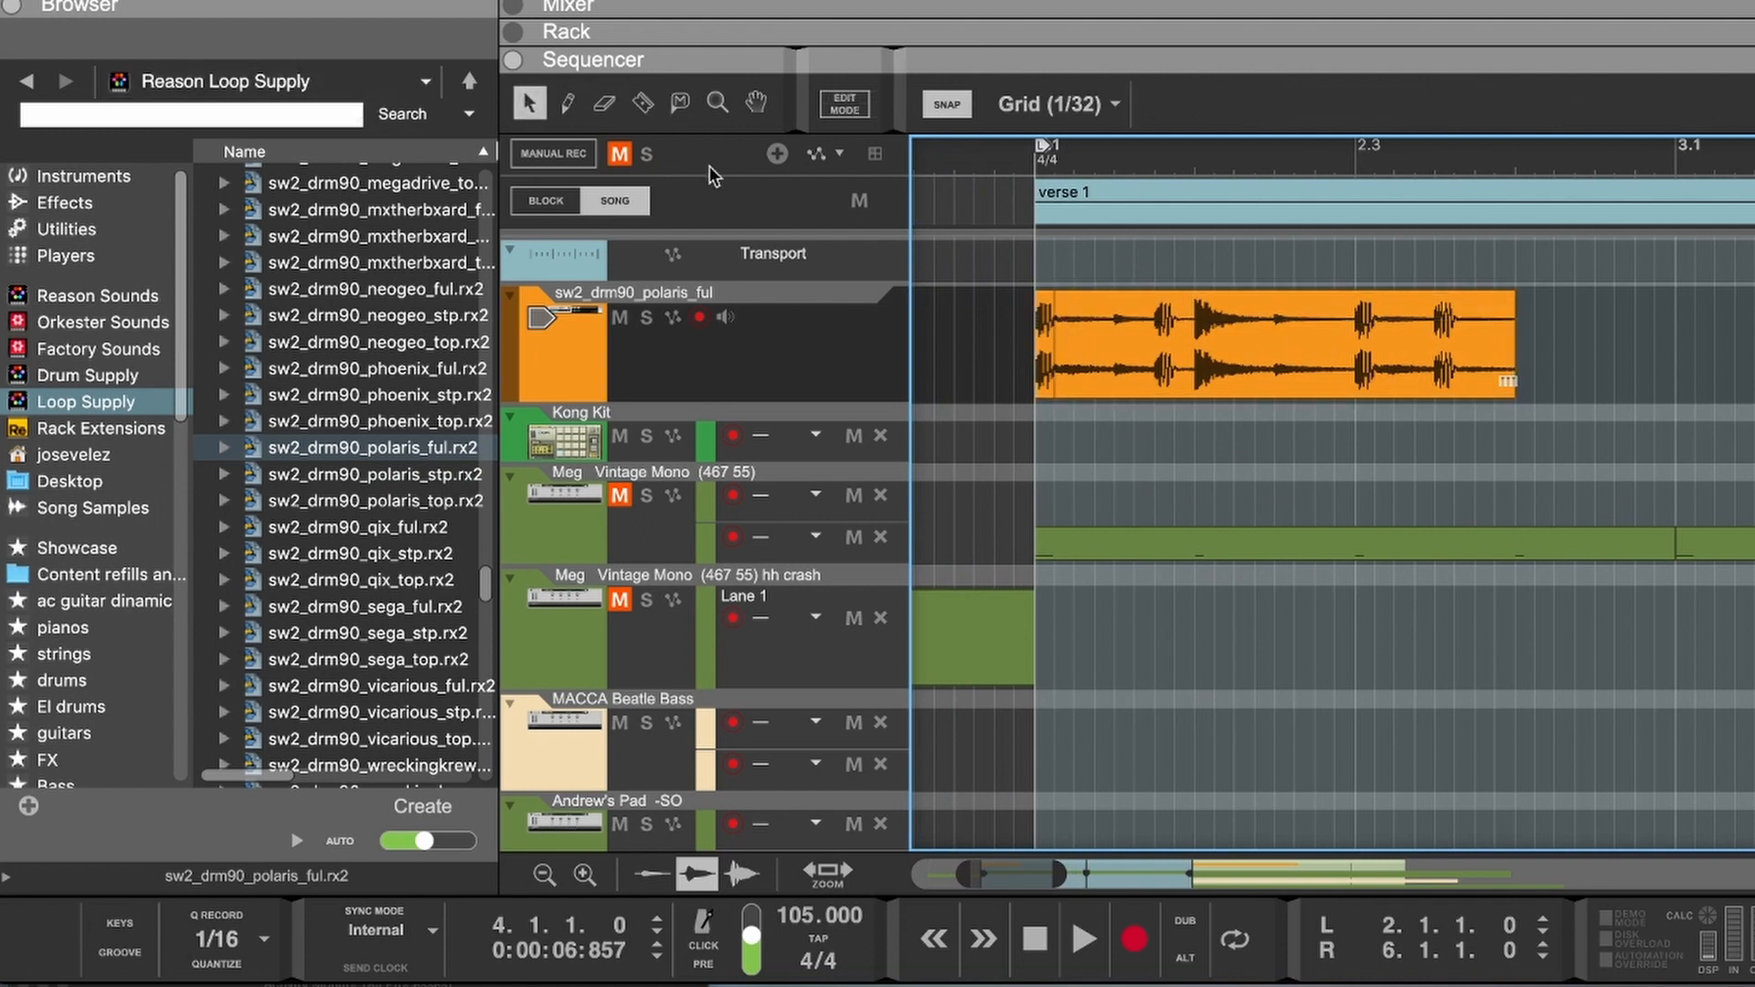
pyautogui.click(1317, 375)
pyautogui.press('Delete')
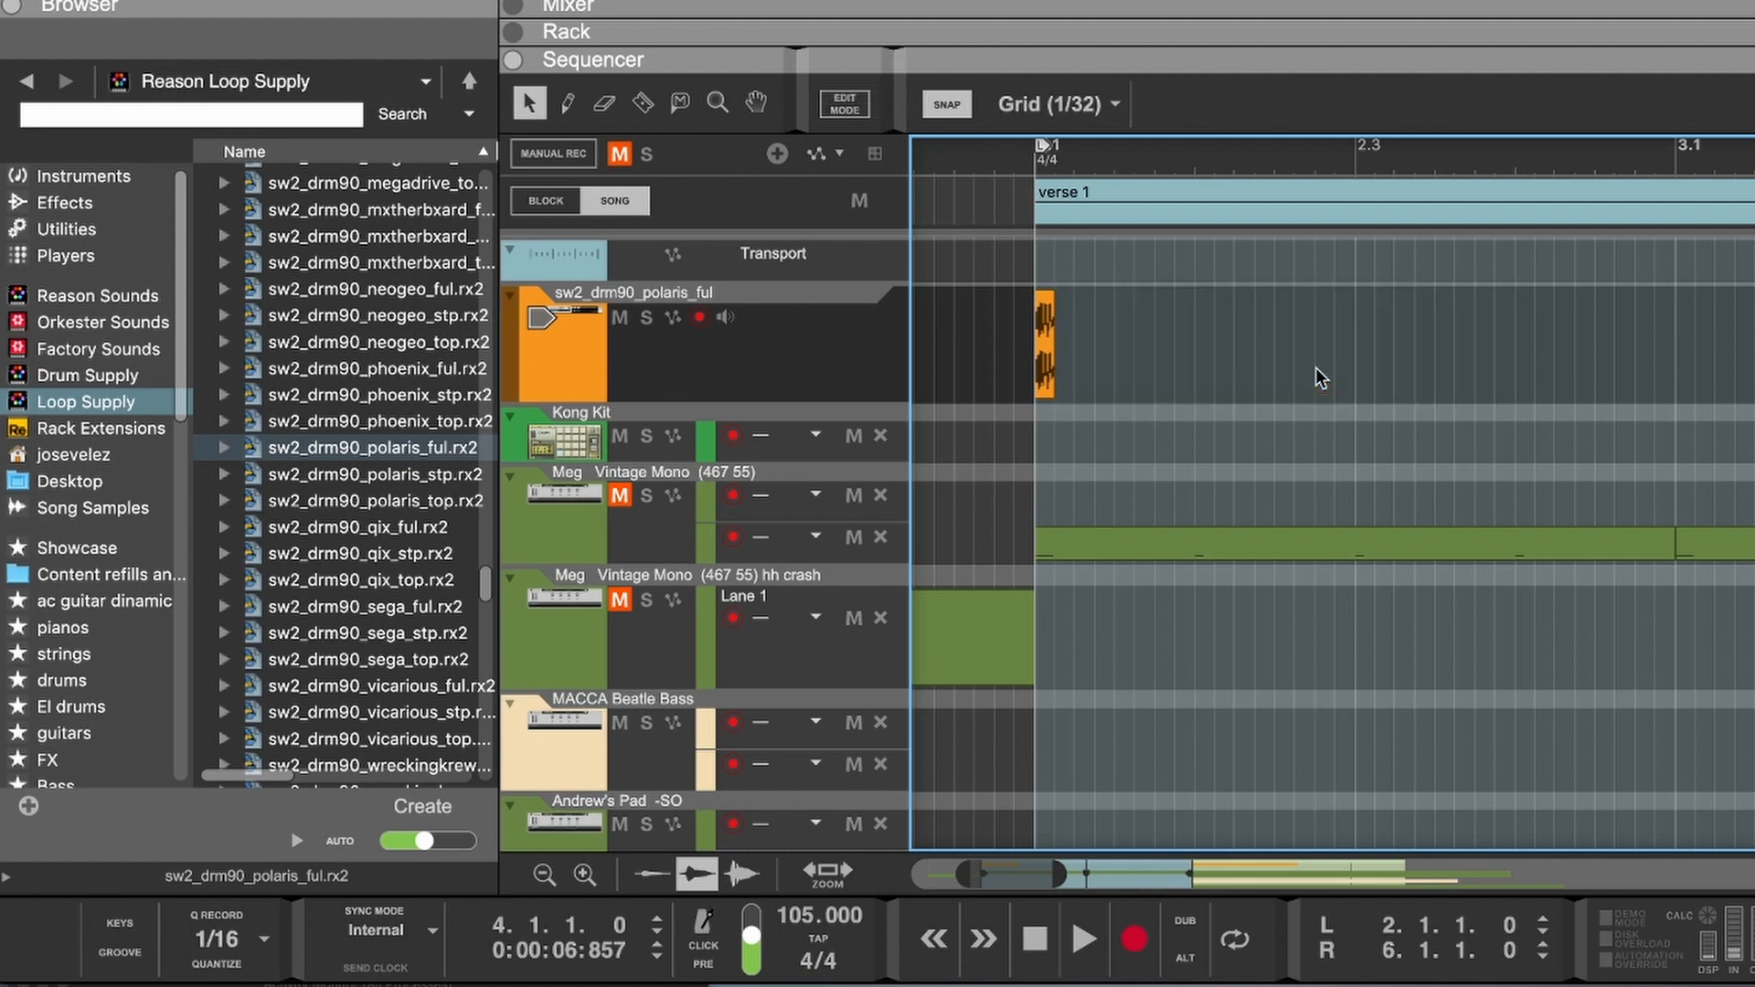
pyautogui.click(1014, 157)
pyautogui.press('space')
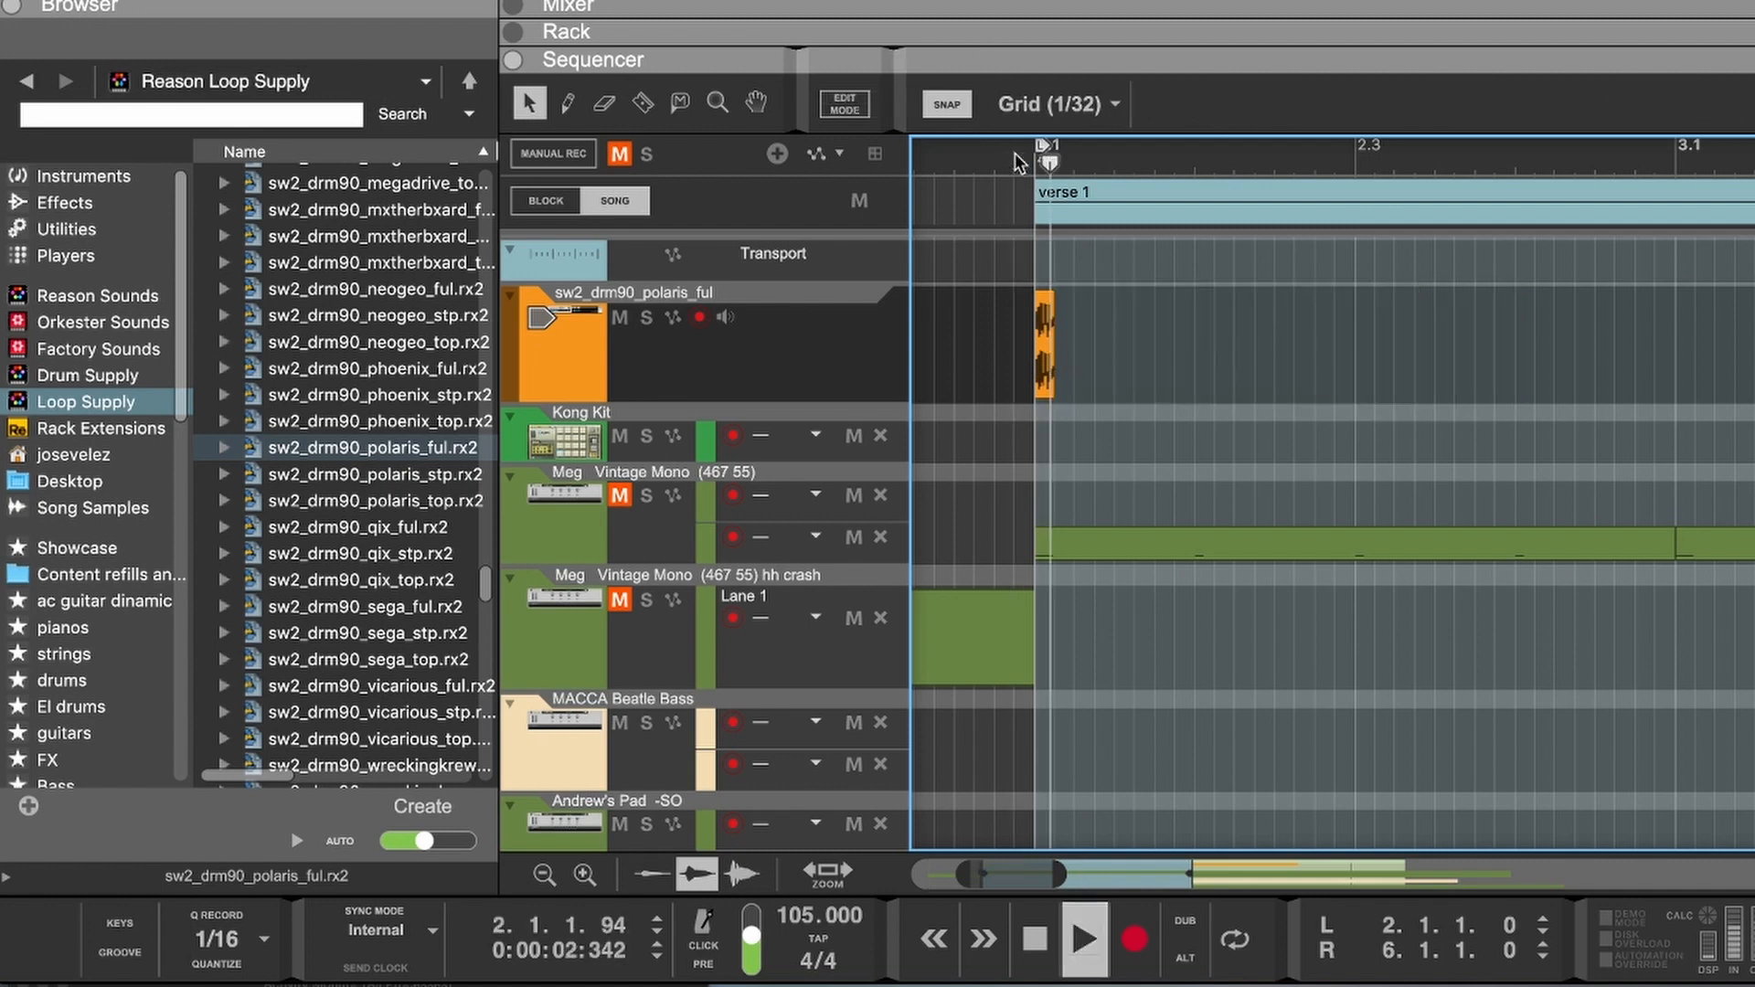
# Step: Copy the slice along the loop track to 2.3.1.0, 3.1.1.0 and 3.3.1.0
pyautogui.click(1048, 350)
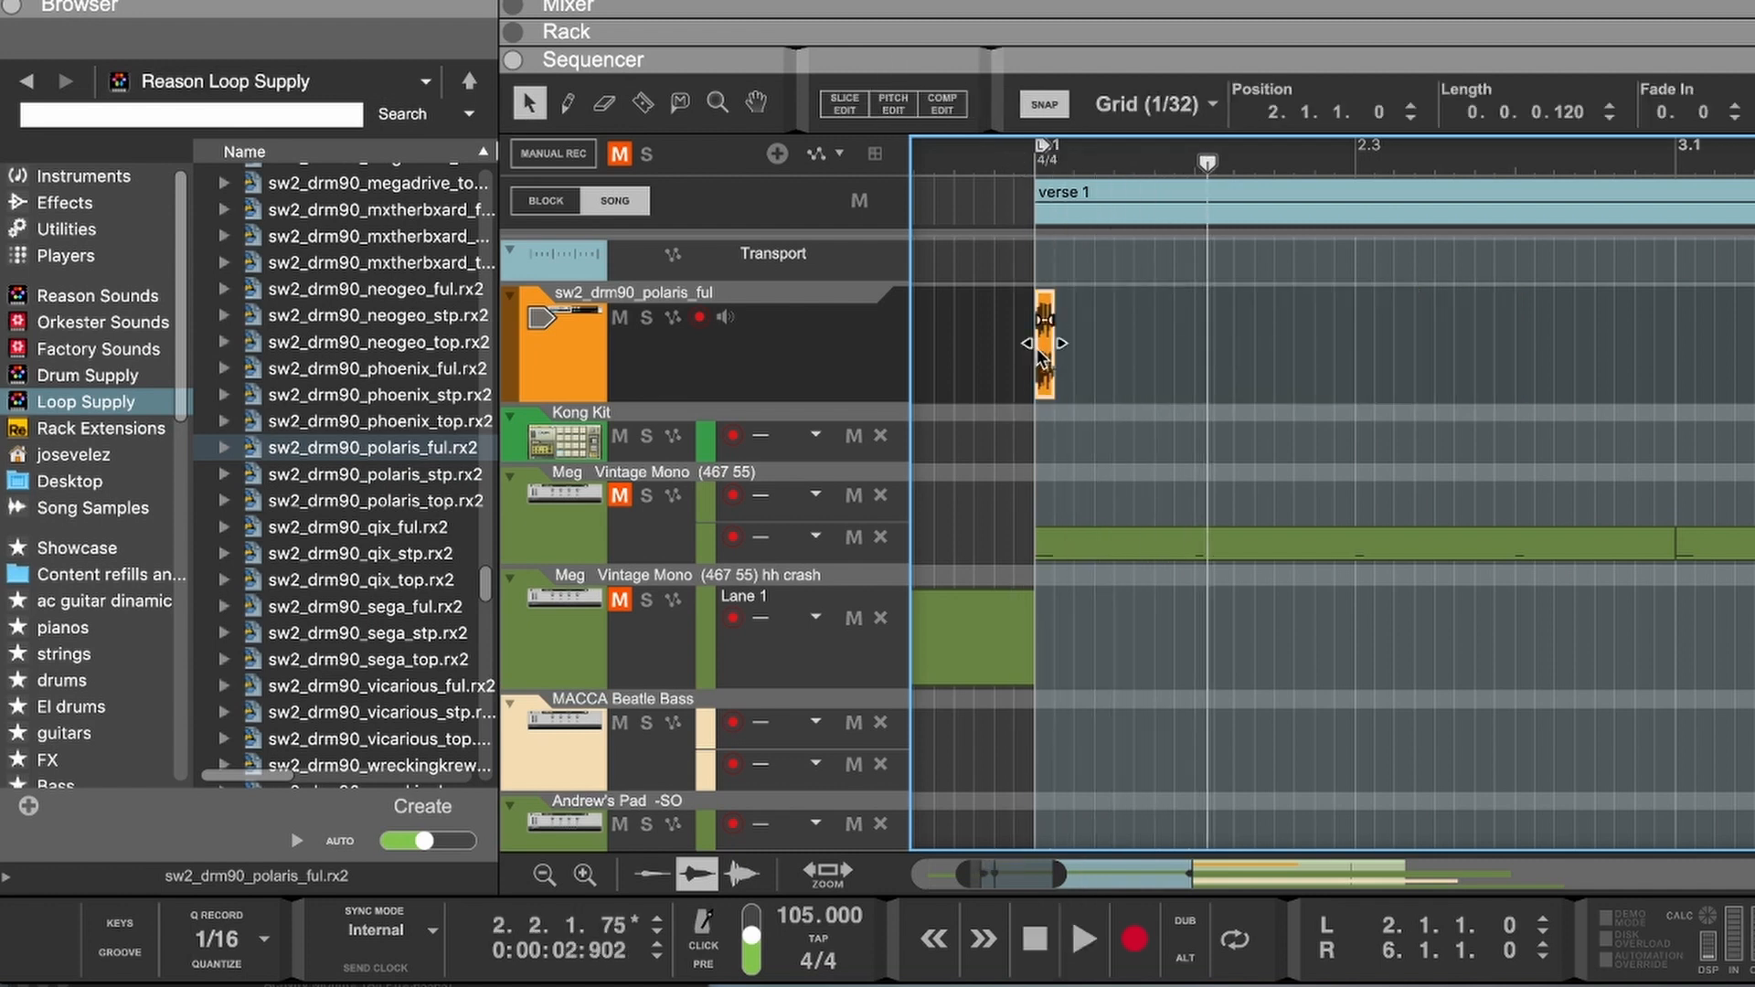
pyautogui.moveTo(1051, 352); pyautogui.dragTo(1361, 366)
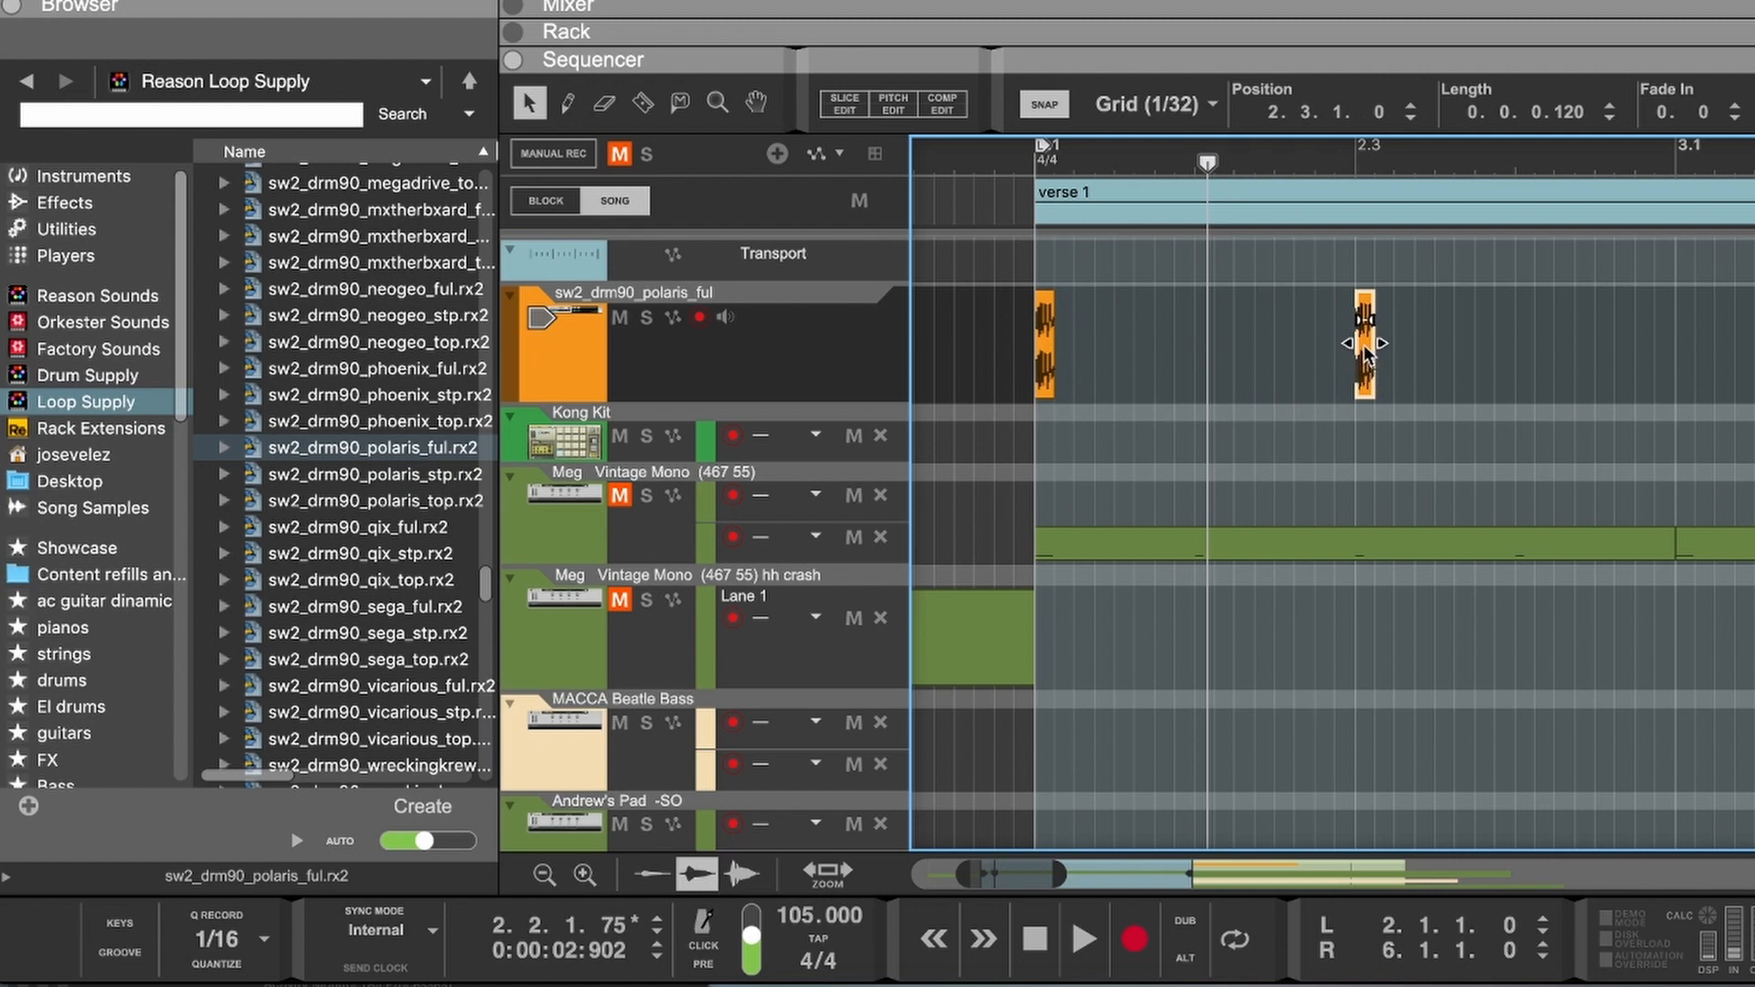
pyautogui.moveTo(1367, 357); pyautogui.dragTo(1685, 356)
pyautogui.click(1048, 347)
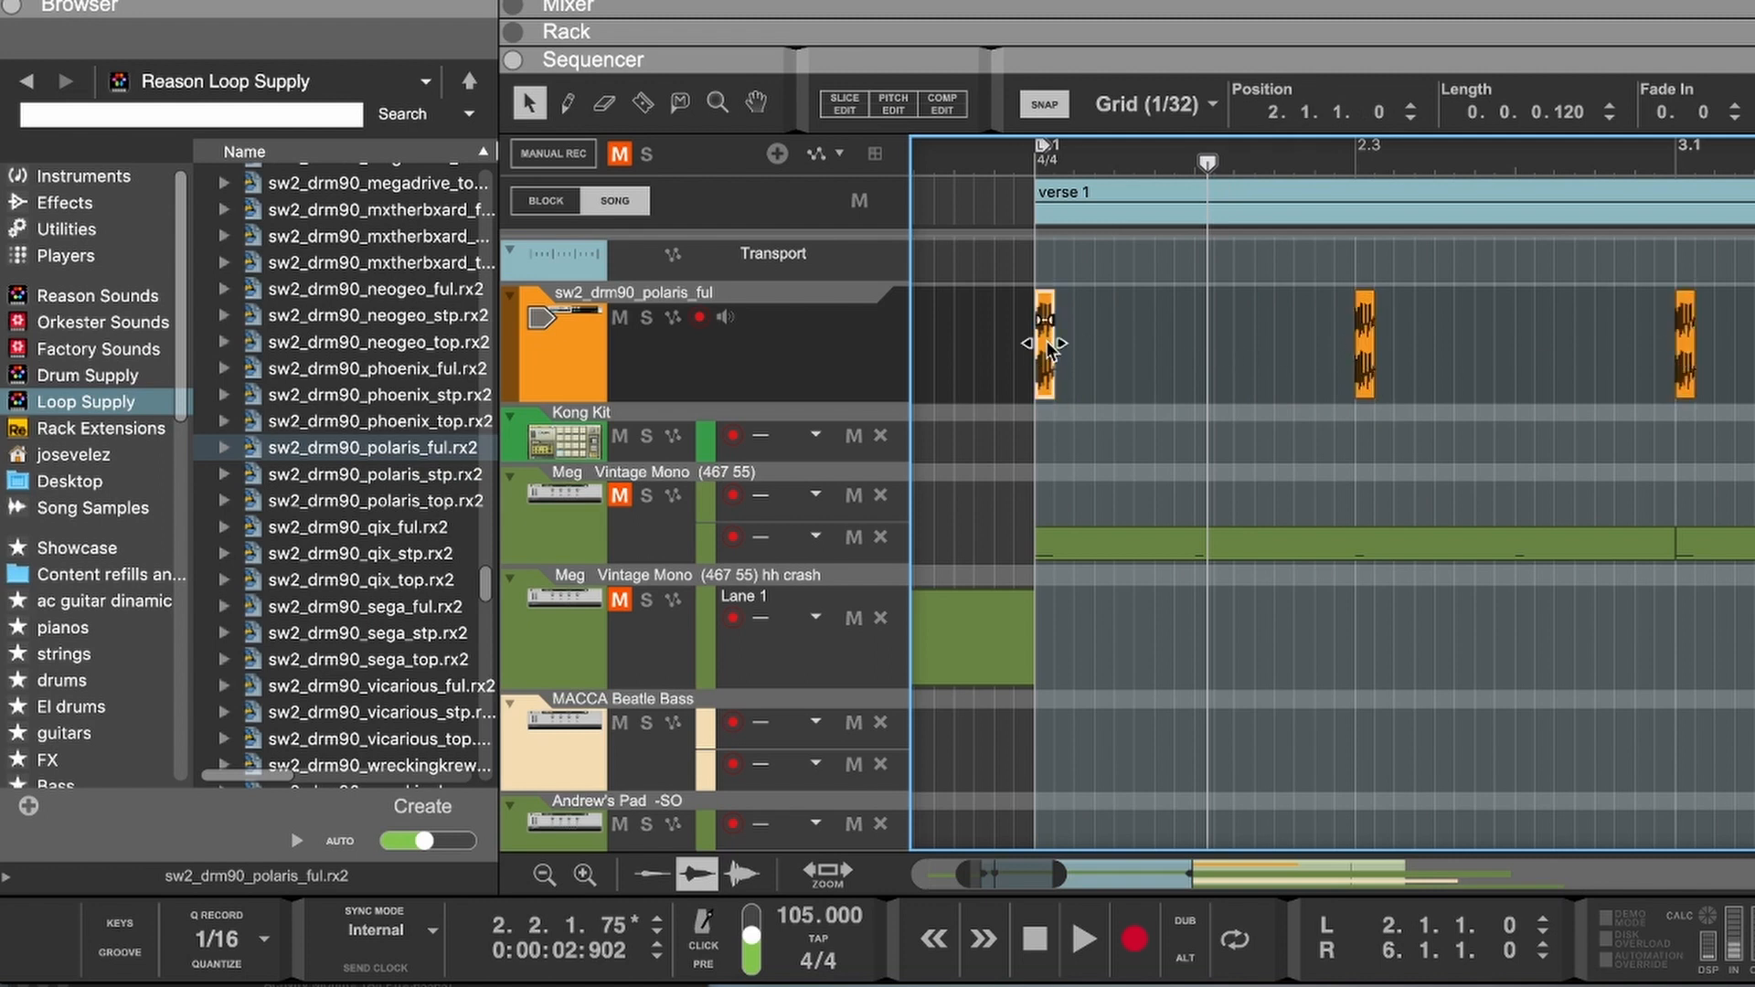
pyautogui.hscroll(5, 1046, 348)
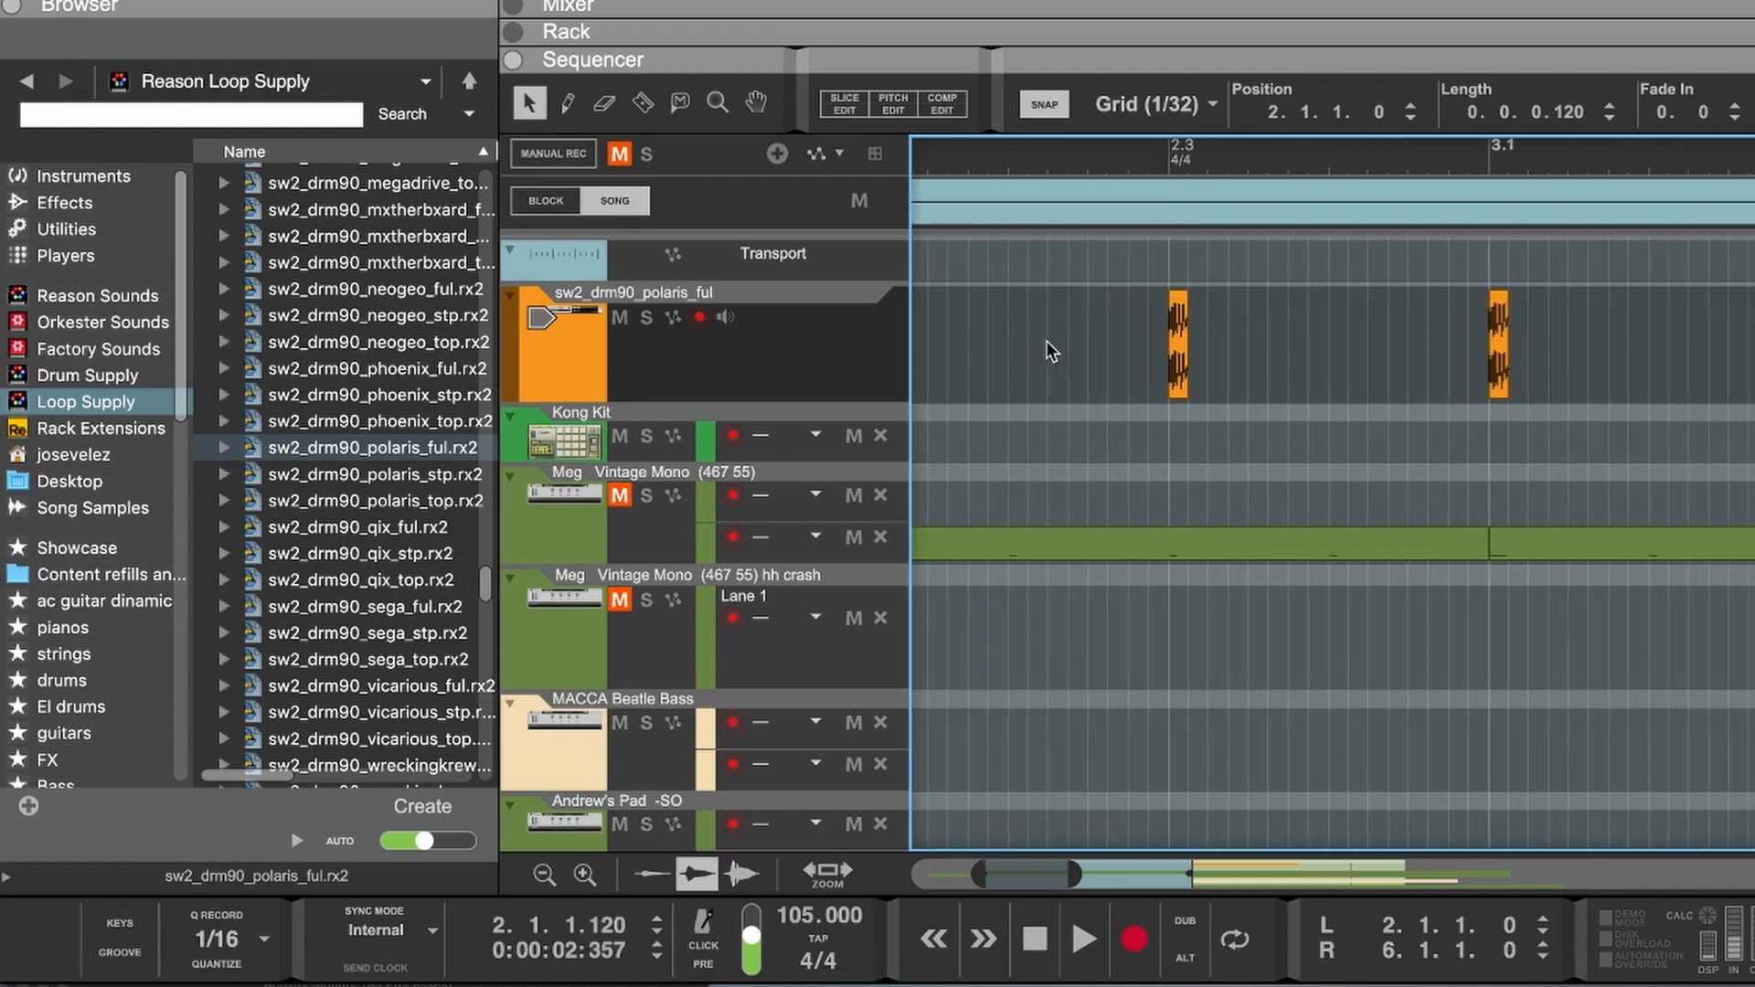
pyautogui.hscroll(1, 1071, 346)
pyautogui.click(1566, 157)
pyautogui.press('super+v')
pyautogui.hscroll(-5, 1571, 207)
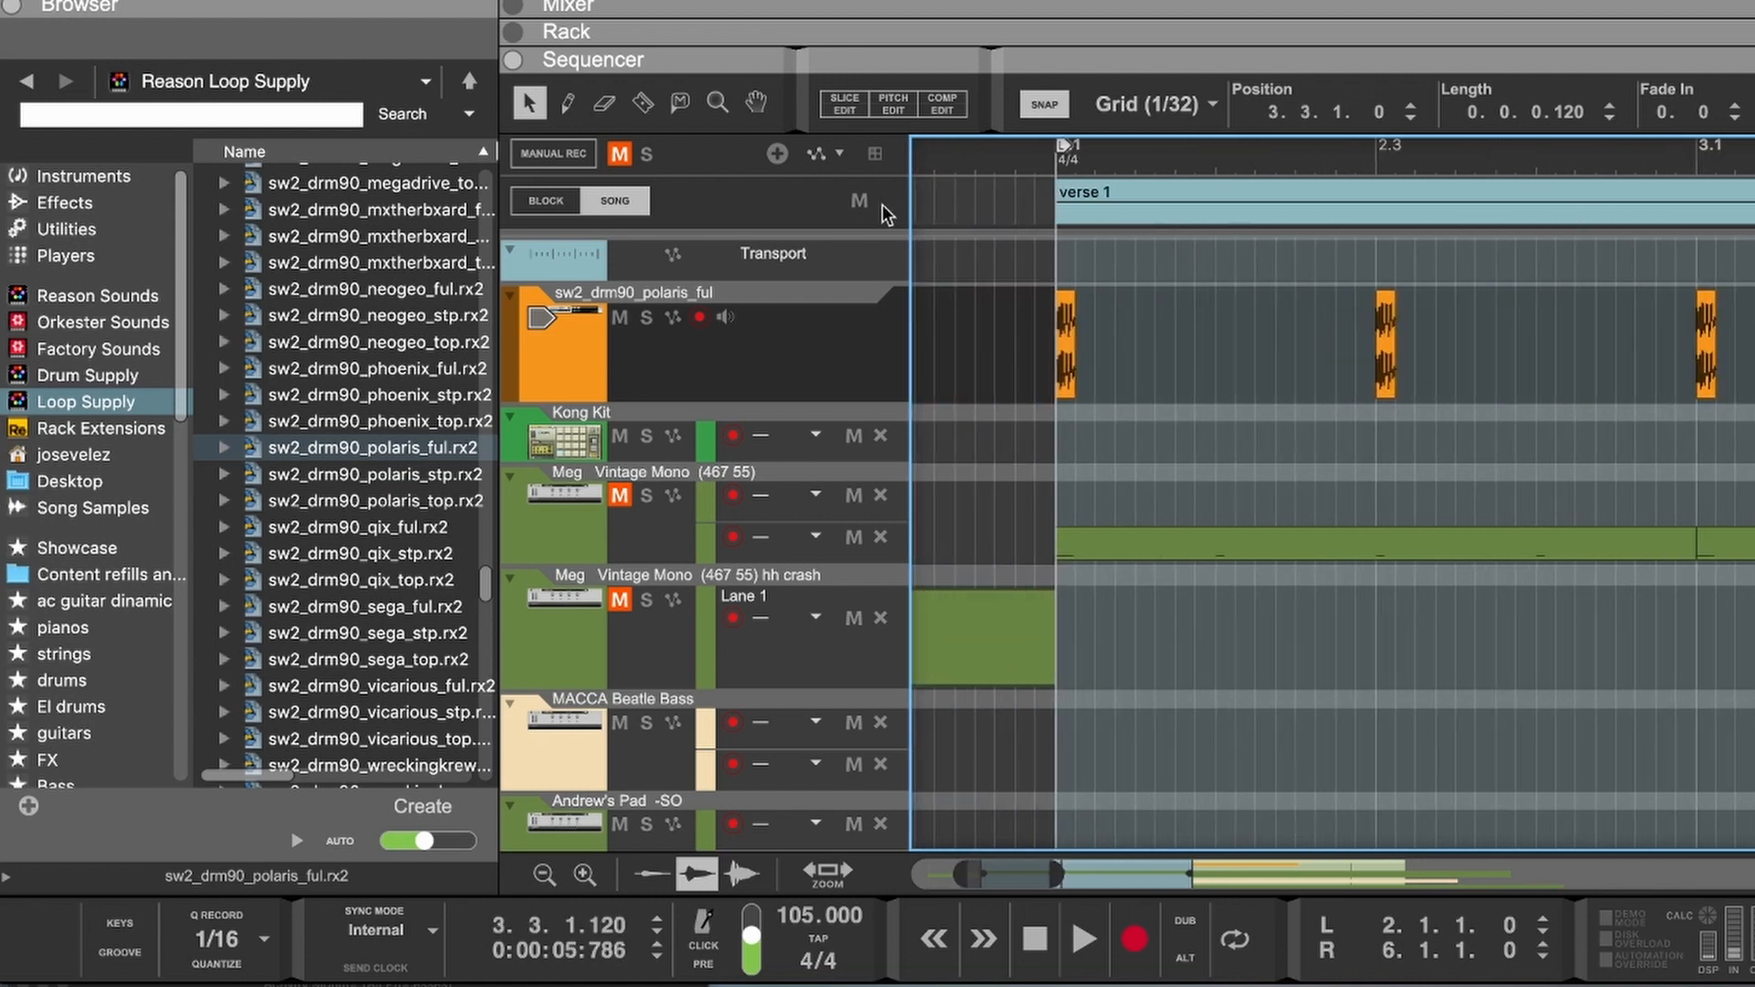
pyautogui.click(982, 271)
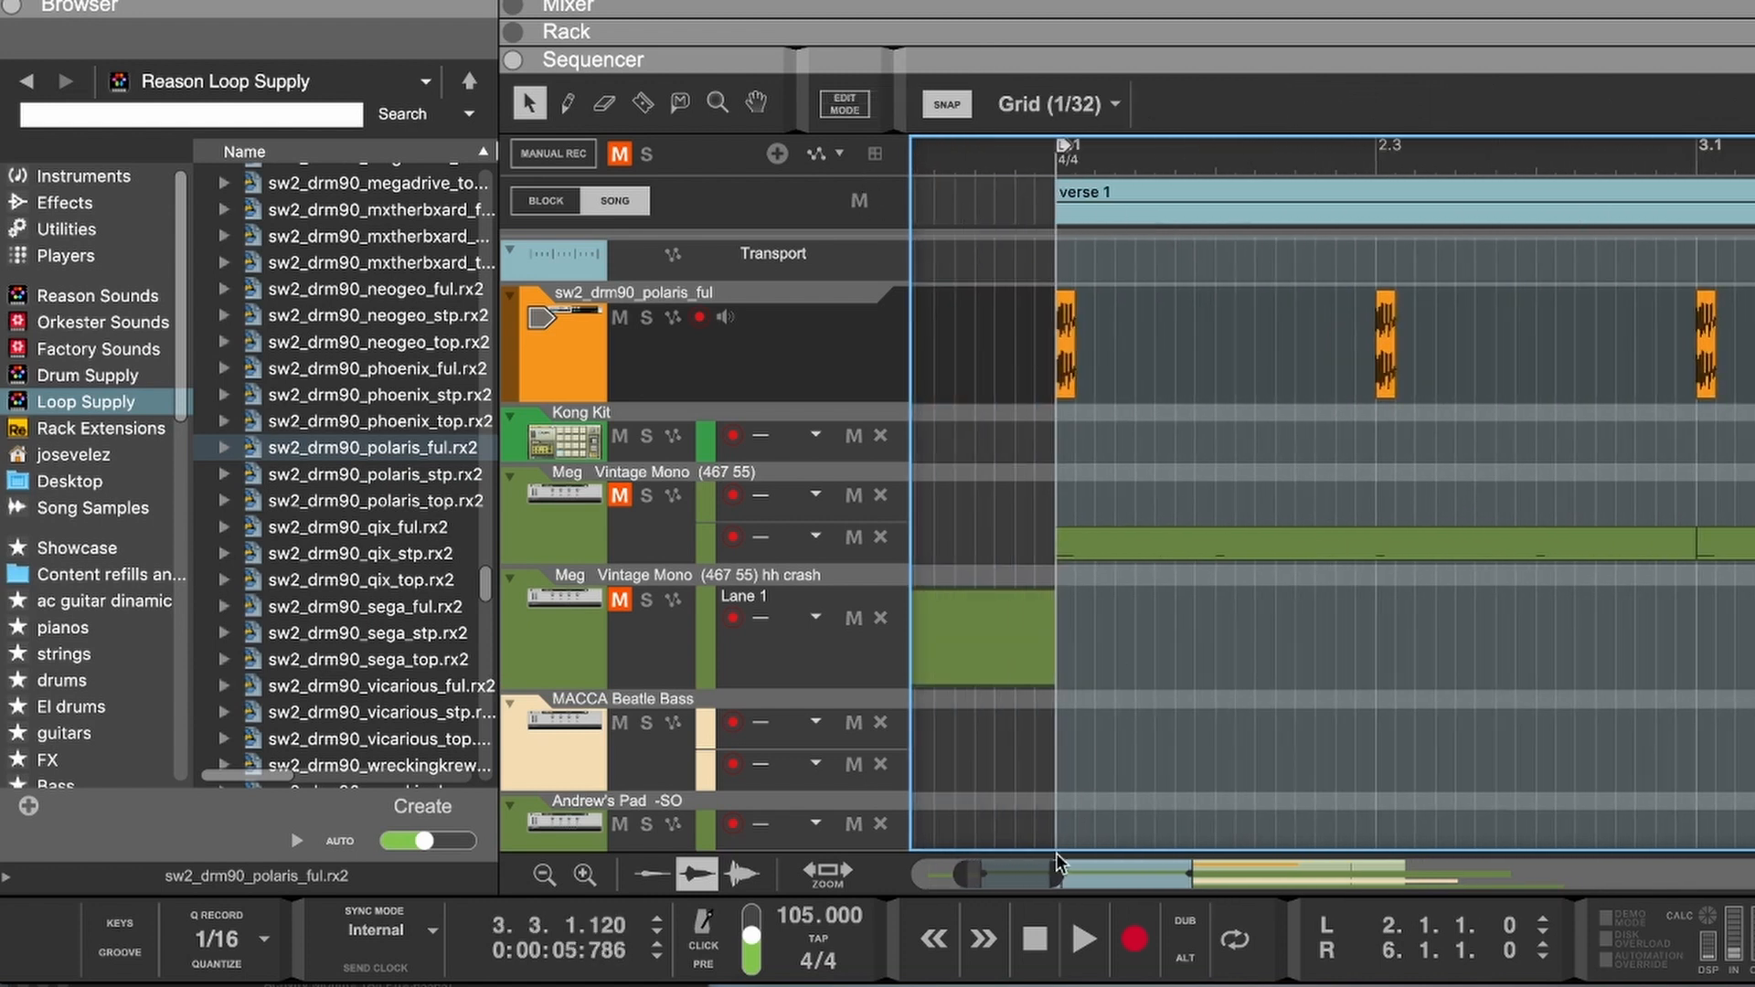
# Step: Play the repeated slices from just before verse 1 until shortly after bar 3 starts
pyautogui.moveTo(1057, 869); pyautogui.dragTo(1229, 873)
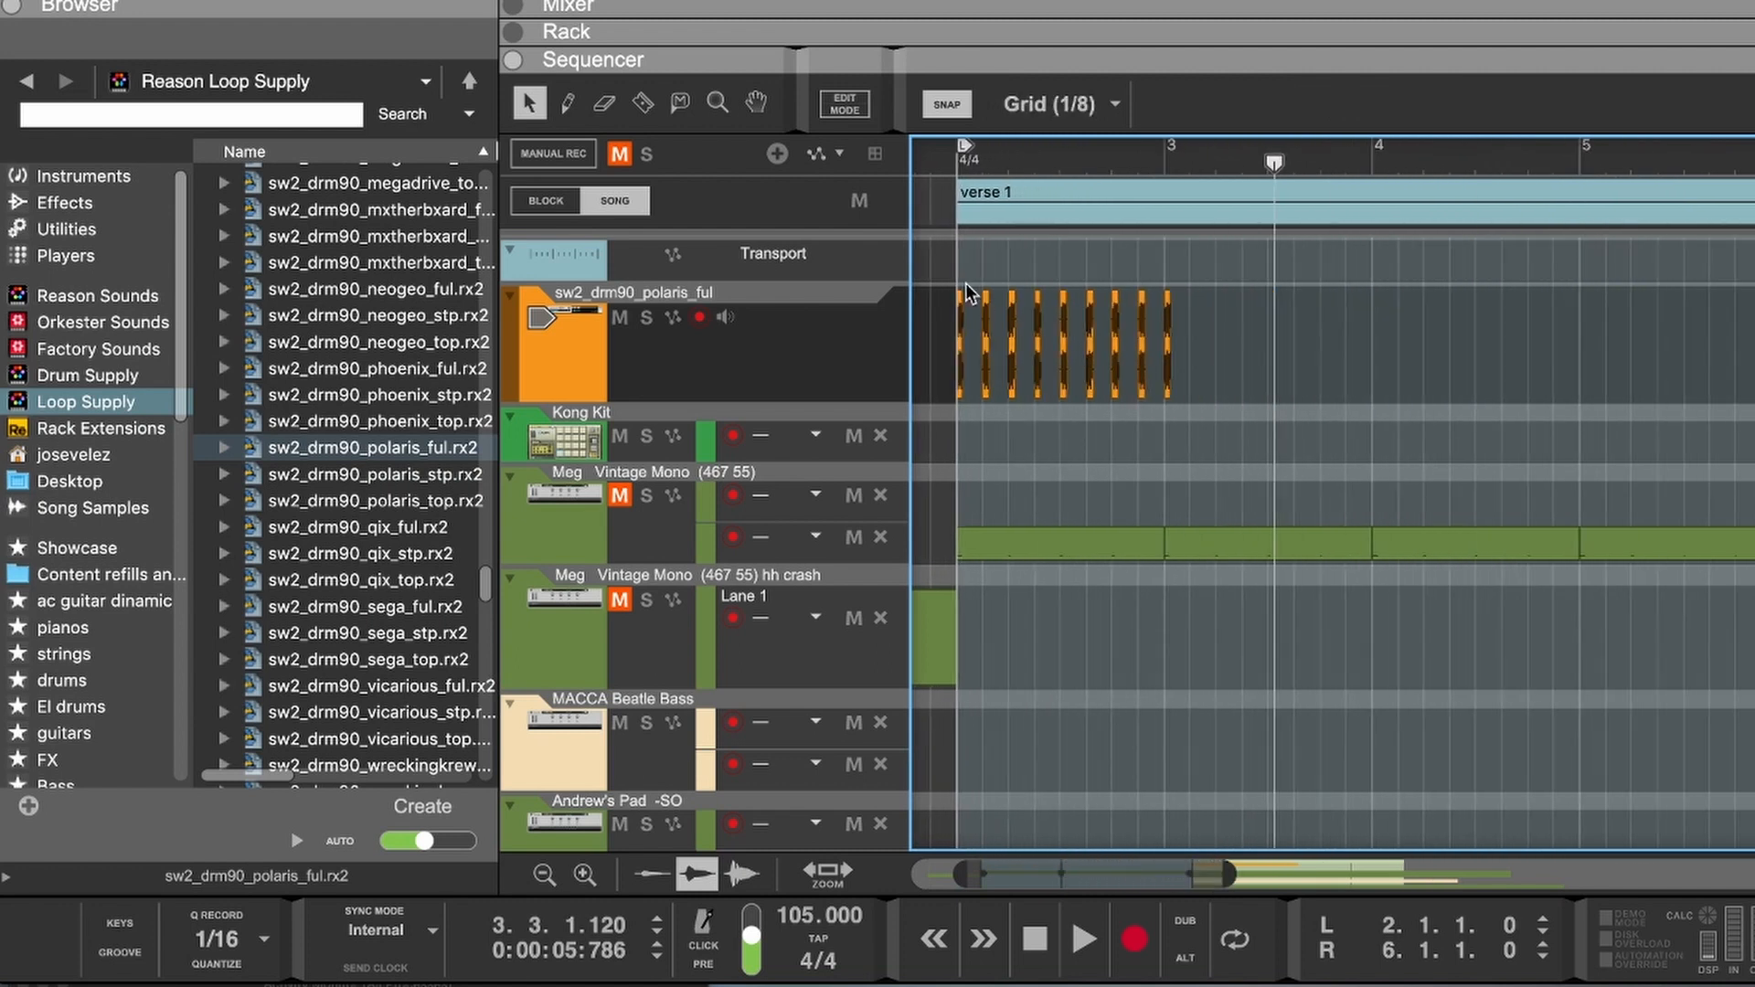
pyautogui.click(939, 157)
pyautogui.press('space')
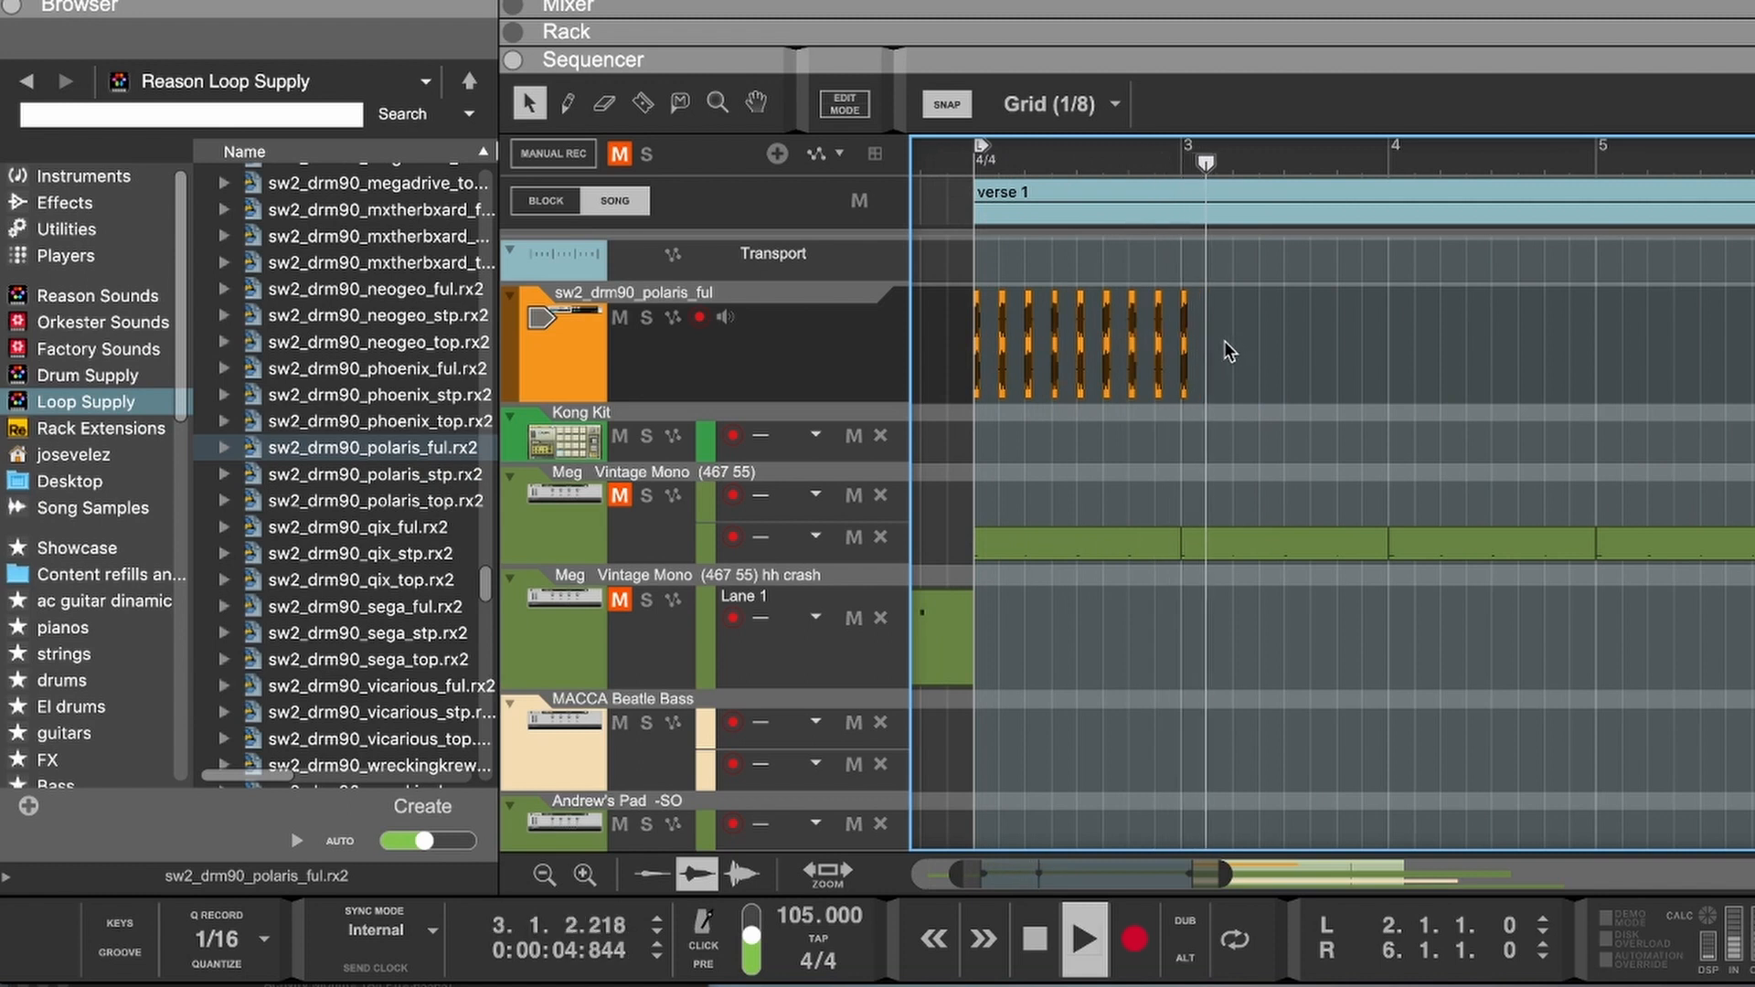
pyautogui.press('space')
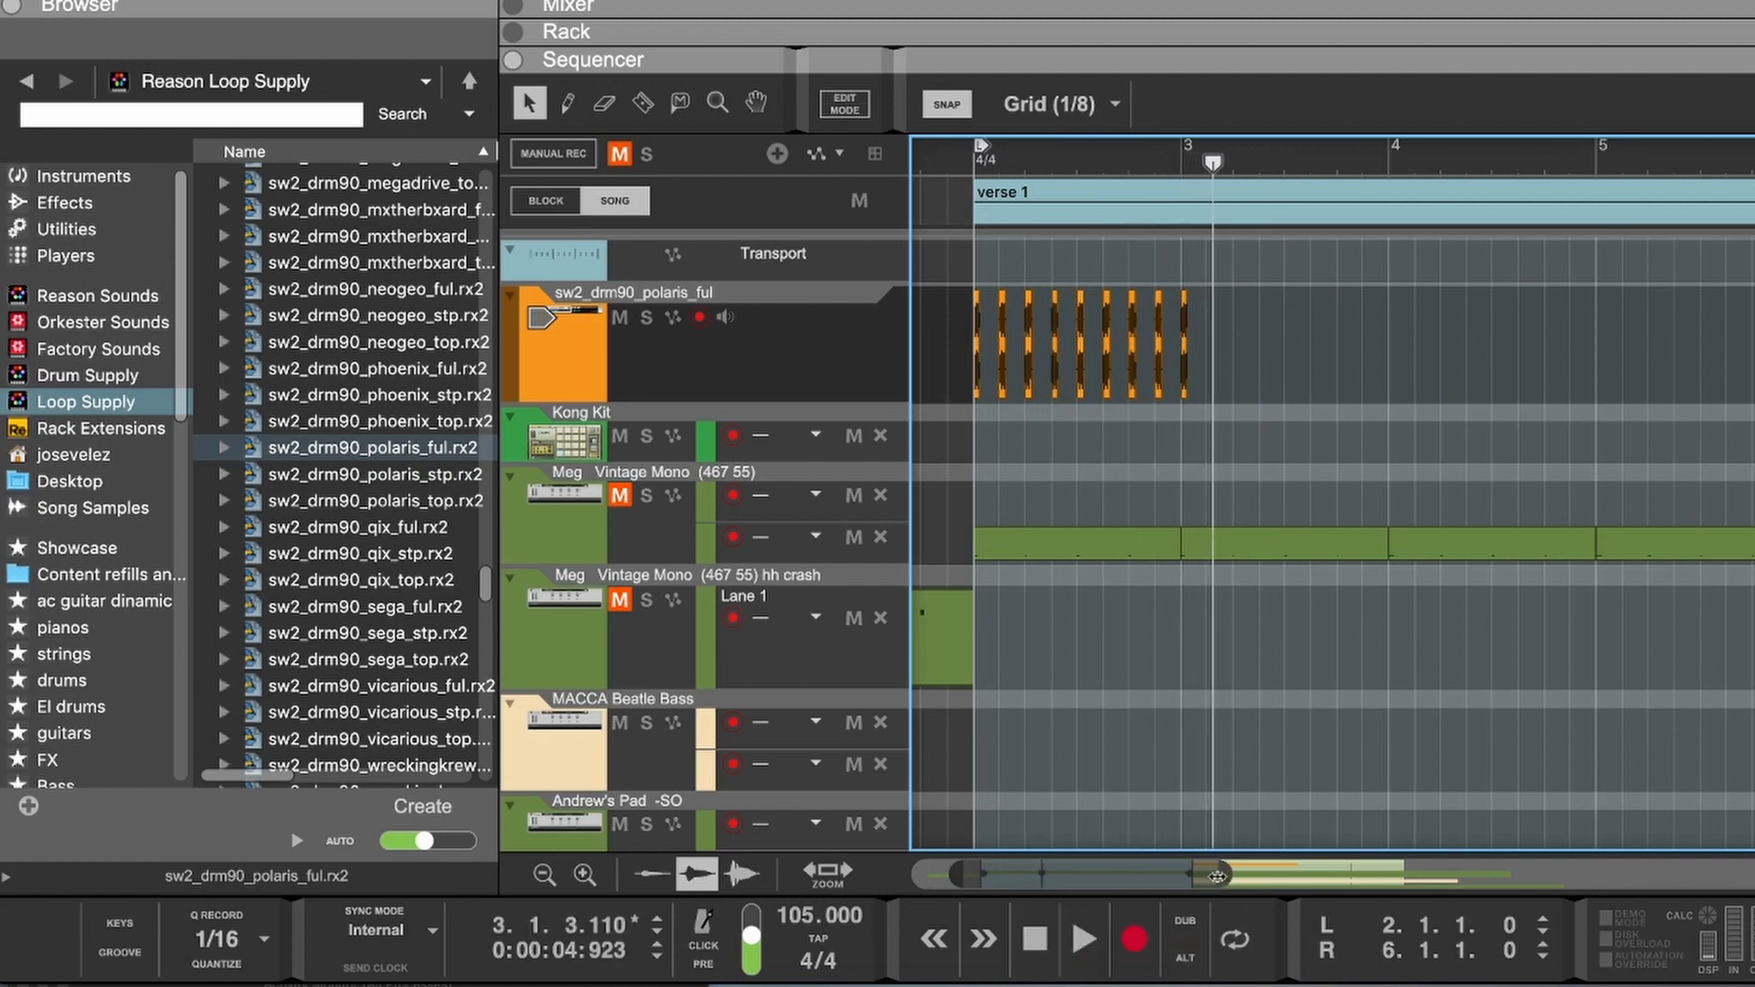
# Step: Add a fade-out over the second half of the slice at 2.1.3.0 and play it
pyautogui.moveTo(1216, 876); pyautogui.dragTo(980, 875)
pyautogui.click(1109, 327)
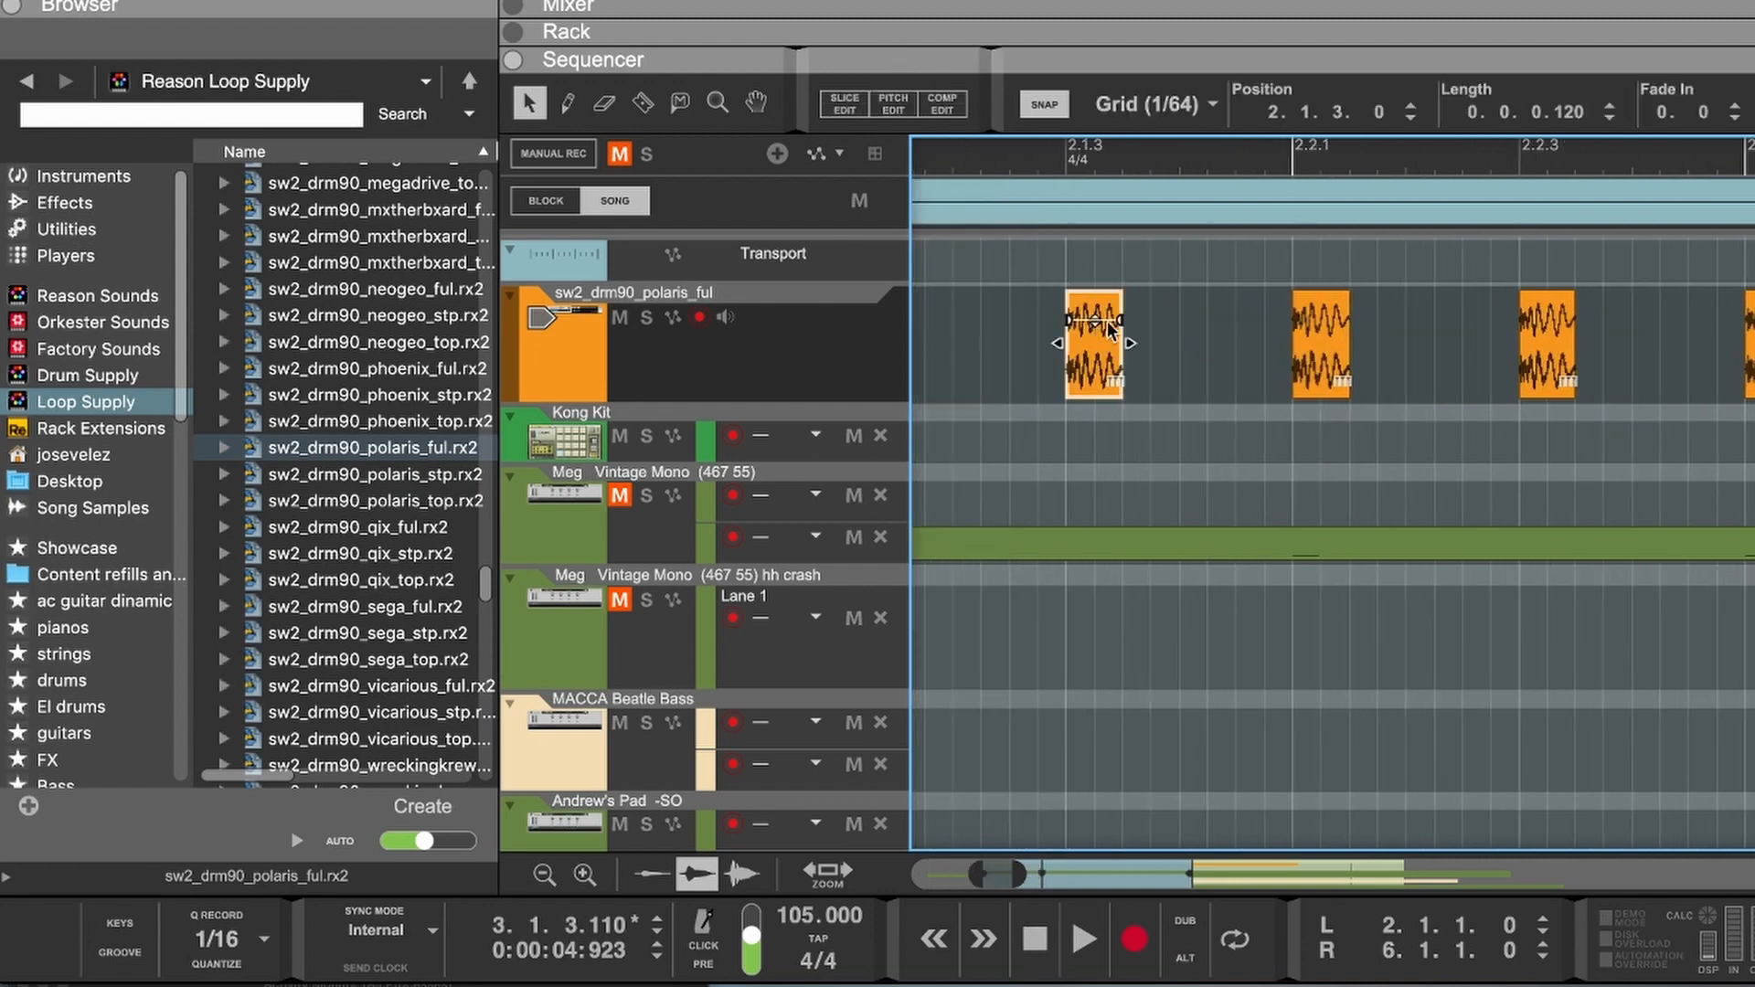
pyautogui.moveTo(1101, 320); pyautogui.dragTo(1094, 320)
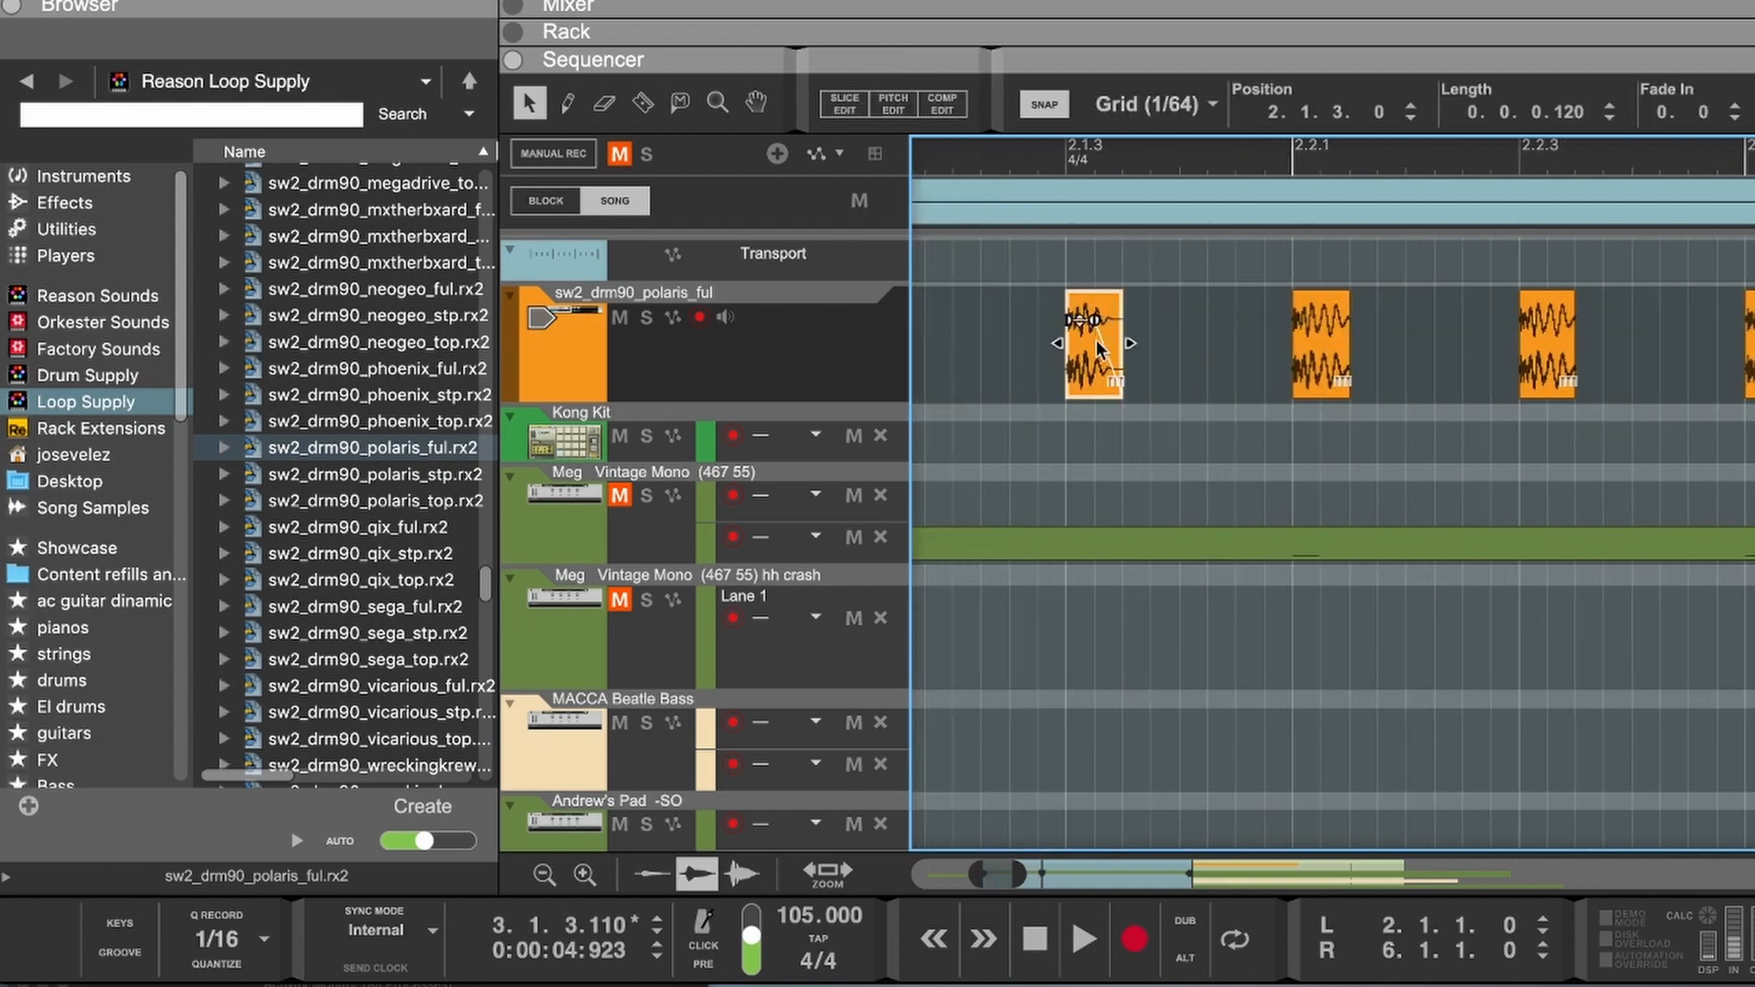
pyautogui.click(1037, 157)
pyautogui.press('space')
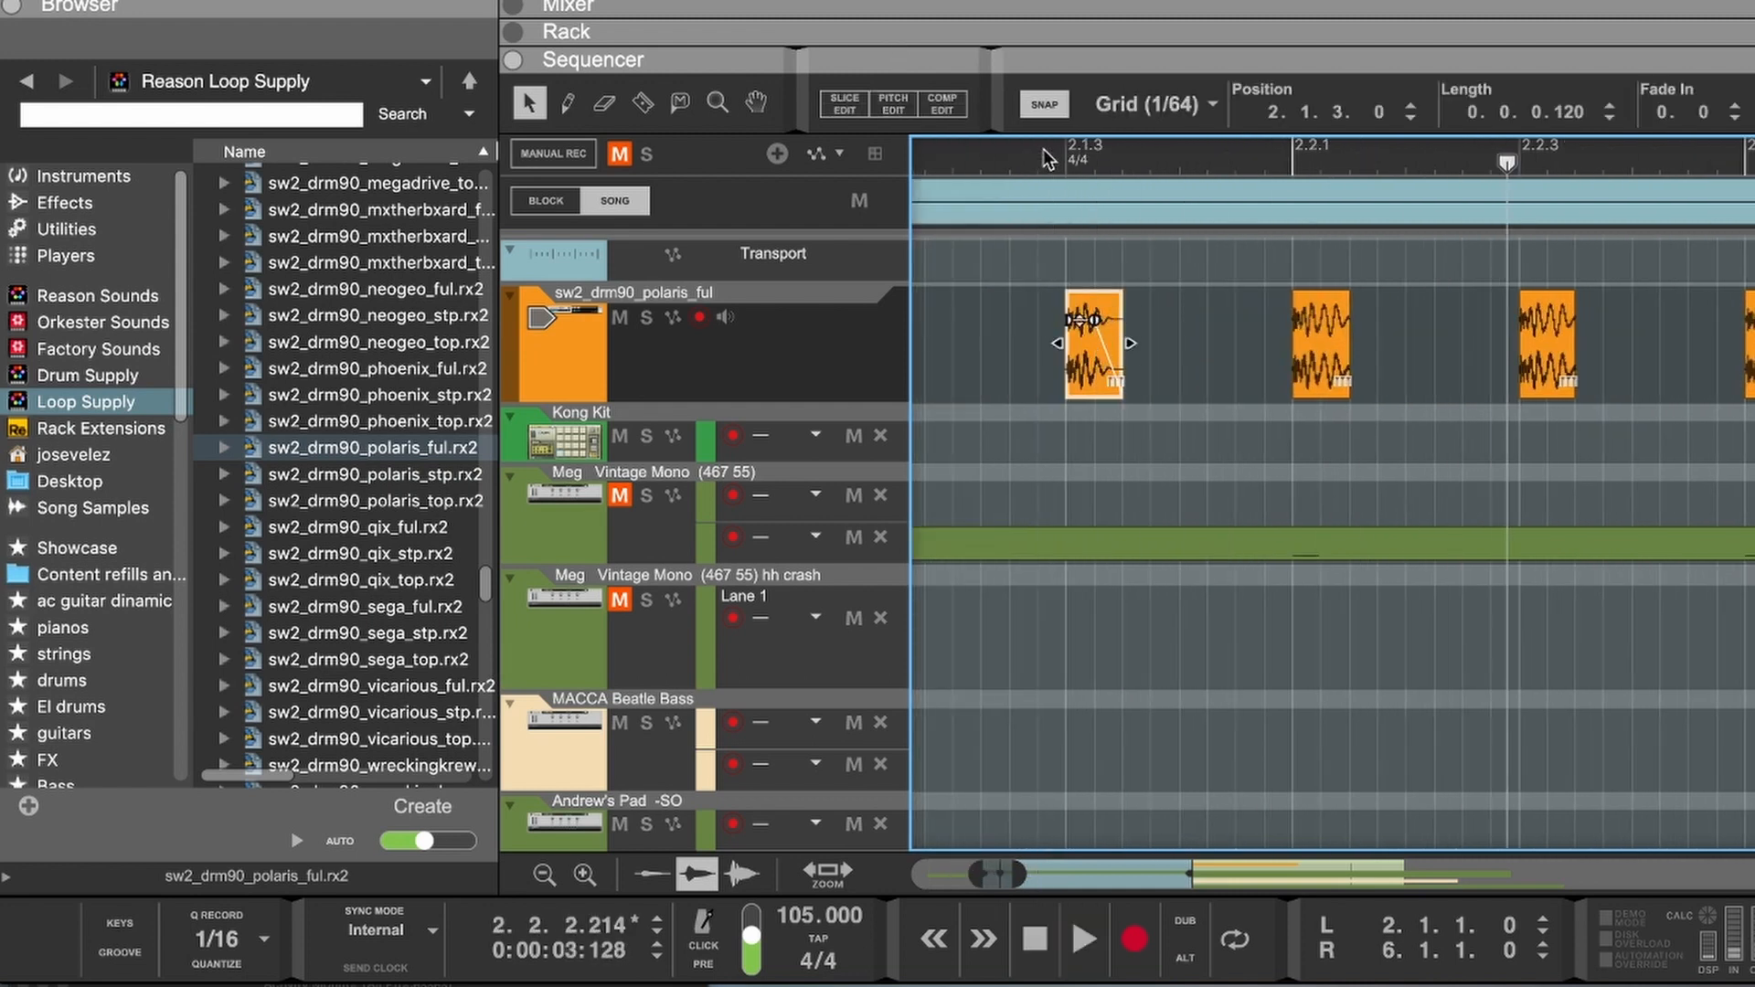
# Step: Extend the slice at 2.1.3.0 to a length of 0.0.0.180 with a longer fade-out, and play it
pyautogui.moveTo(1130, 342); pyautogui.dragTo(1134, 341)
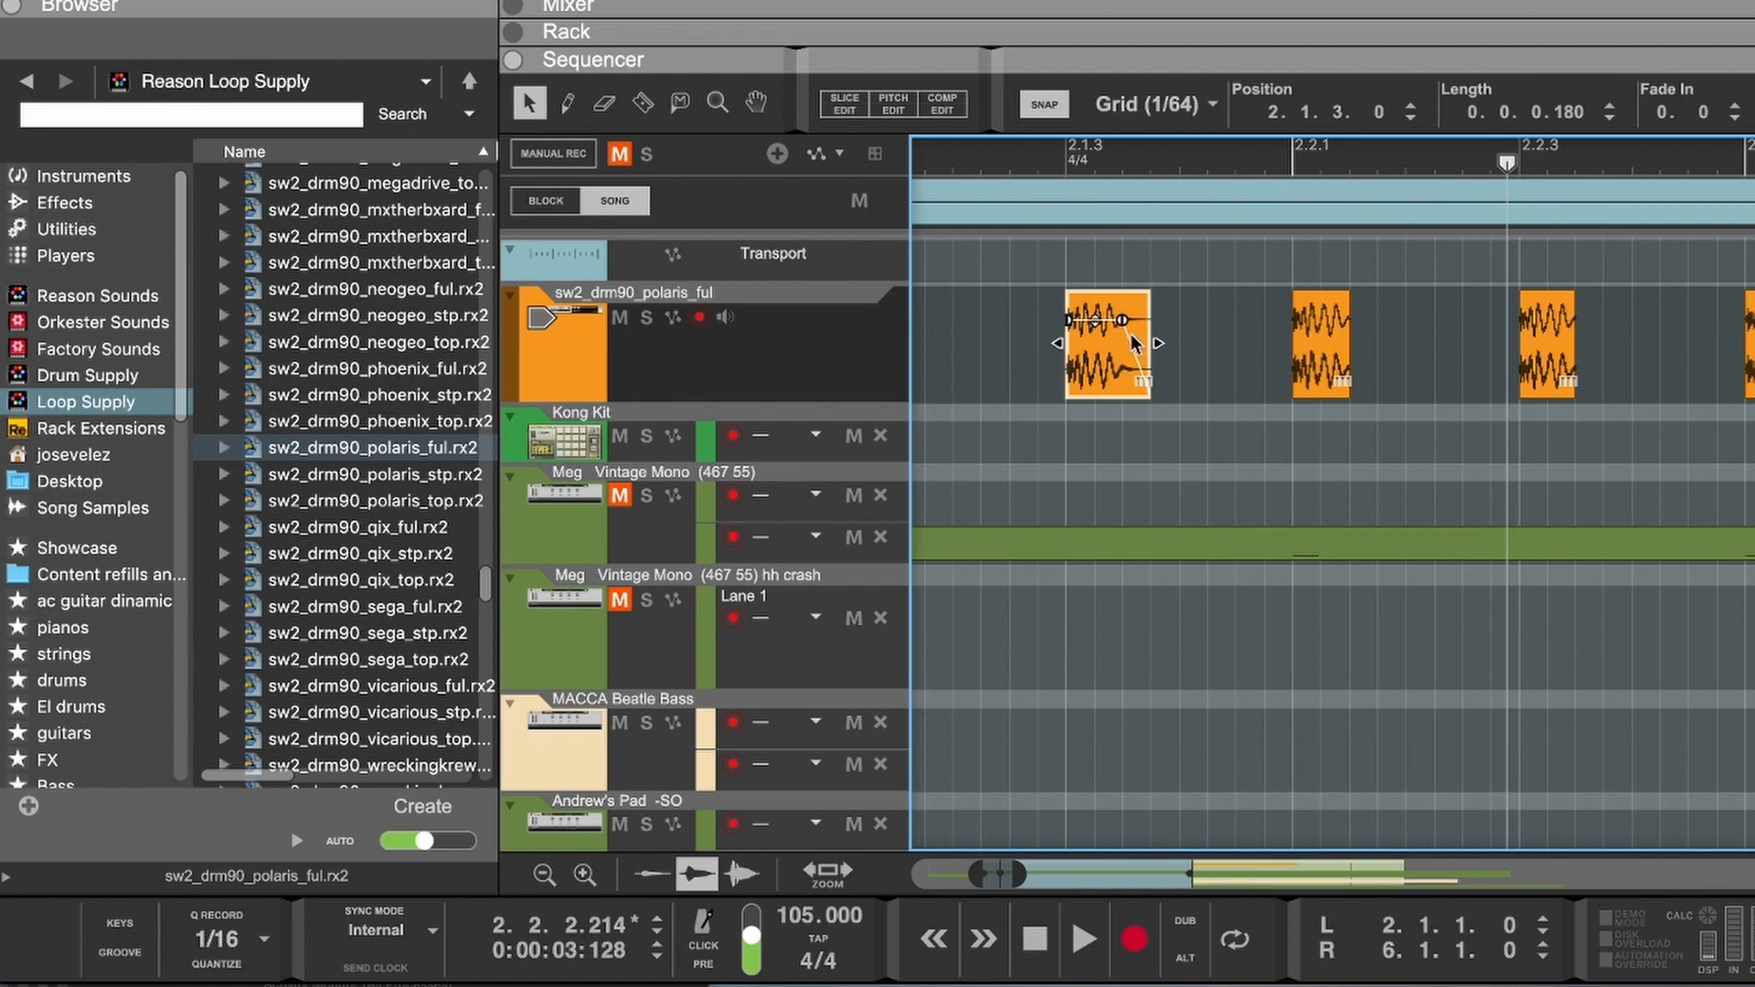
pyautogui.click(1043, 162)
pyautogui.press('space')
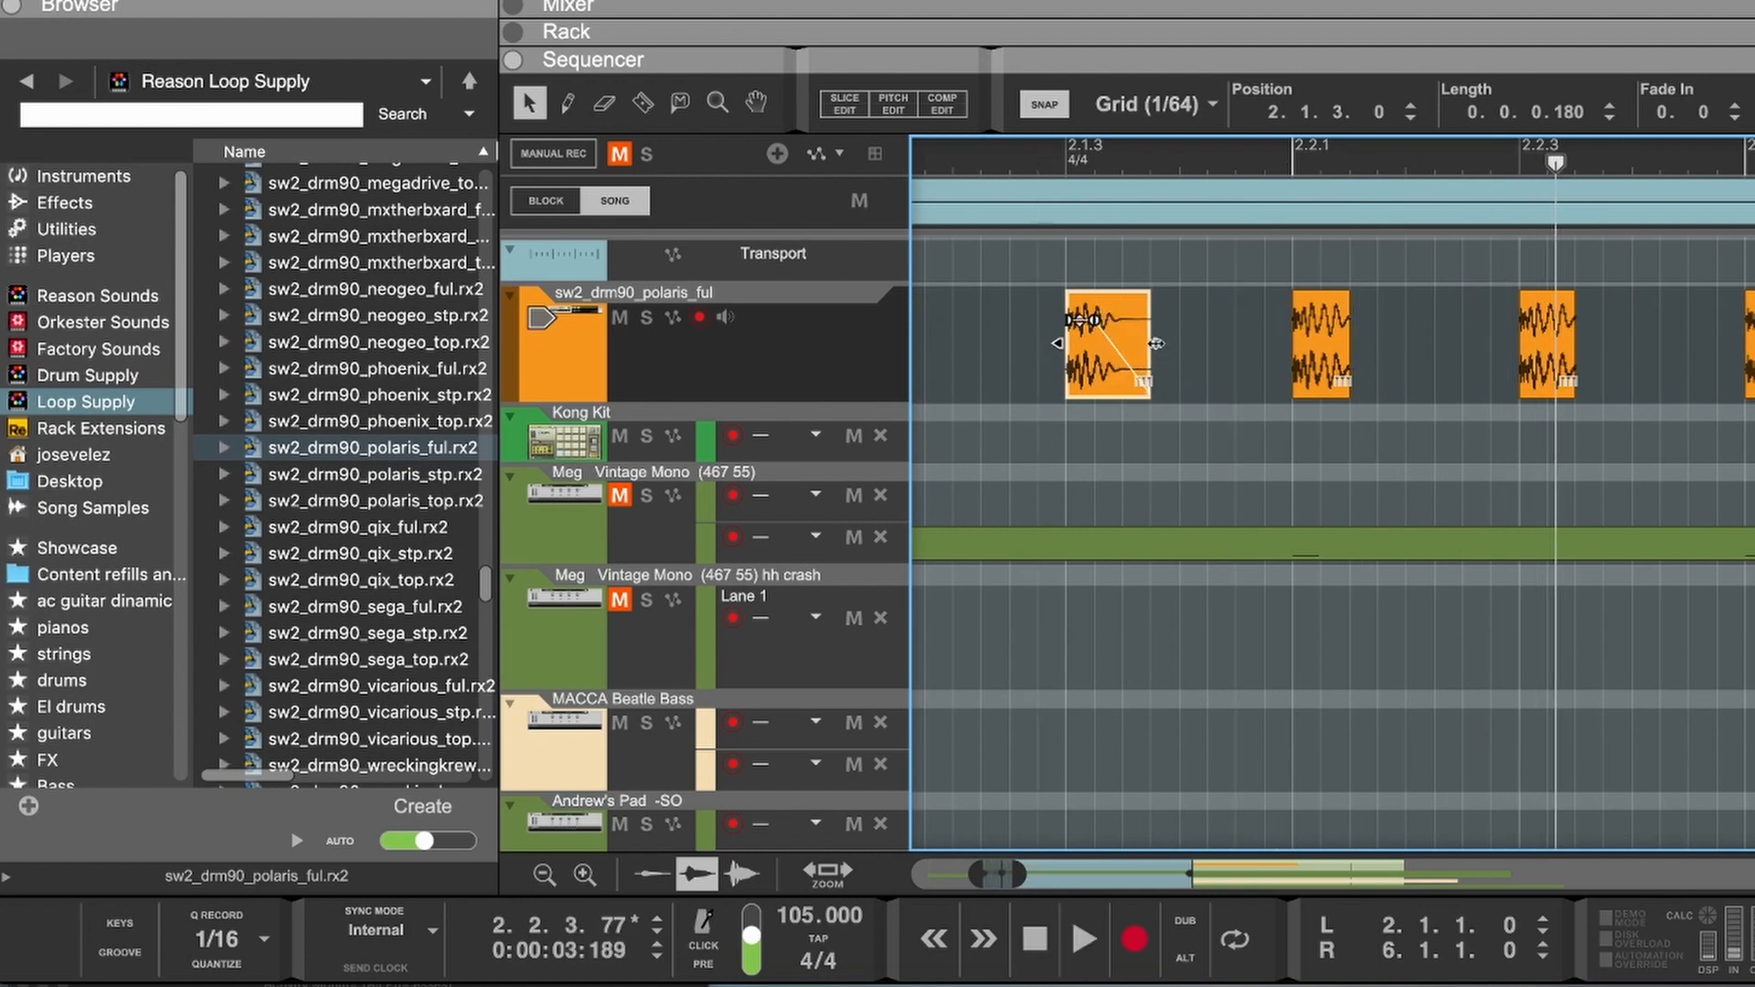
# Step: Extend the faded slice at 2.1.3.0 to a length of 0.0.1.0 and play it with the neighbouring slices
pyautogui.moveTo(1156, 343); pyautogui.dragTo(1185, 343)
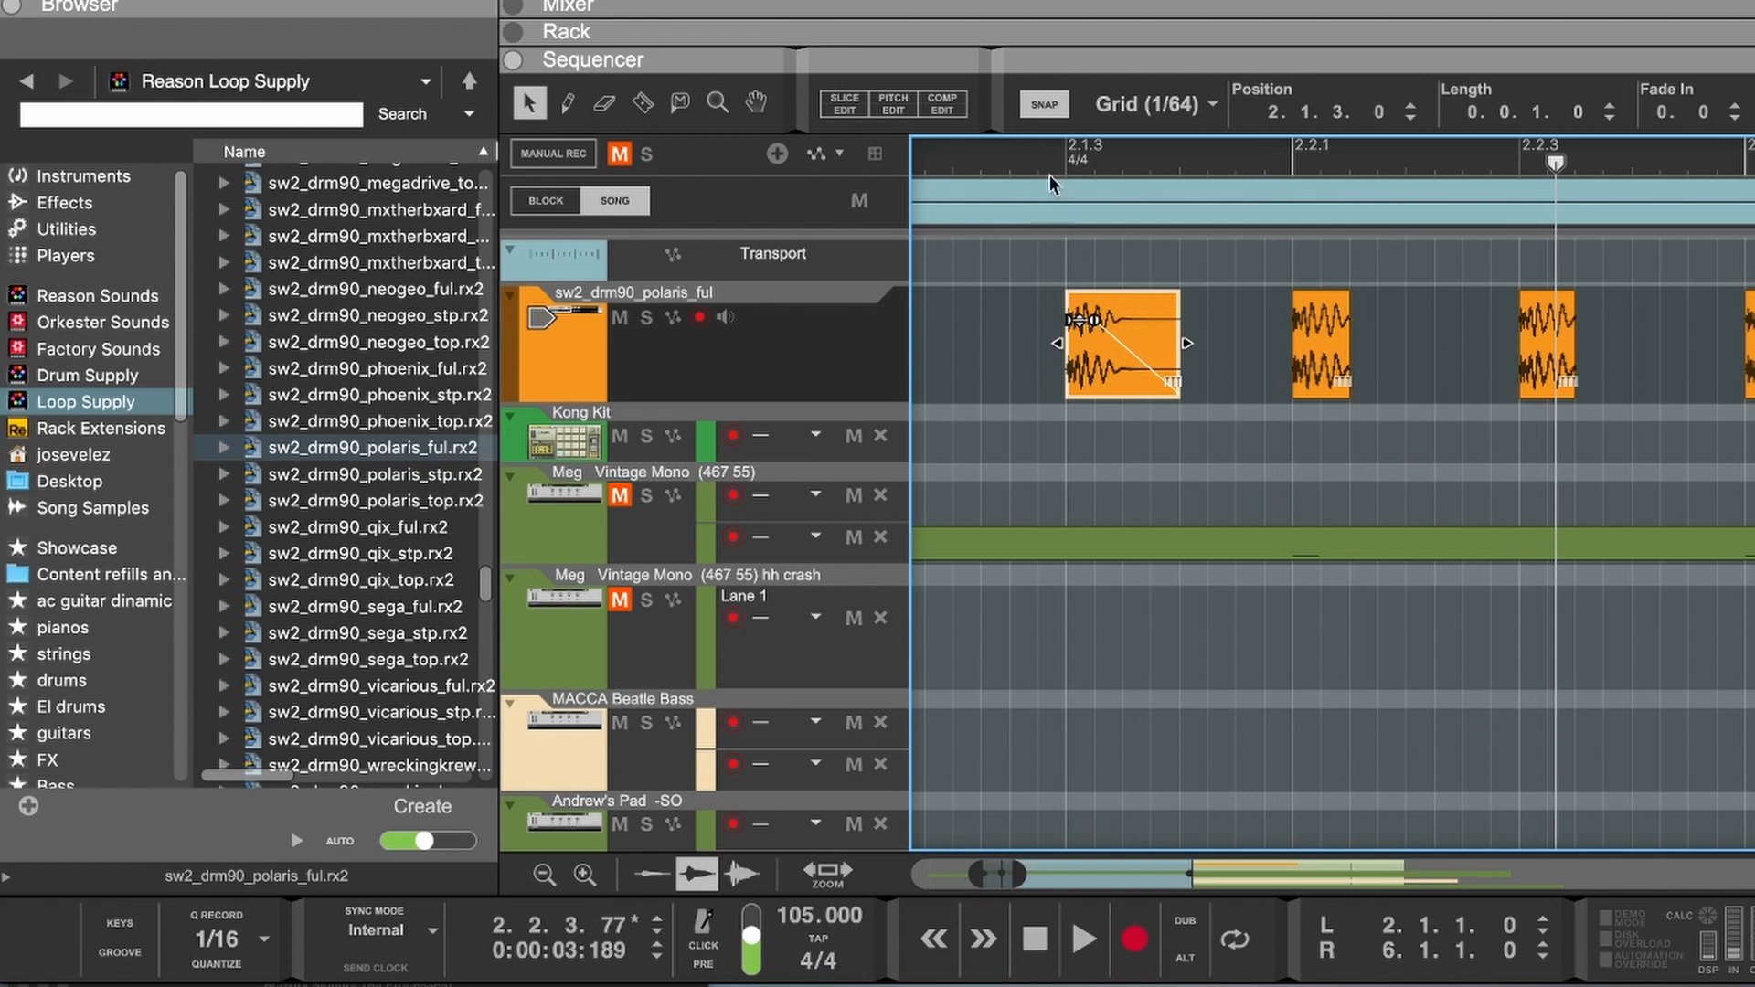
pyautogui.click(1011, 163)
pyautogui.press('space')
pyautogui.press('space')
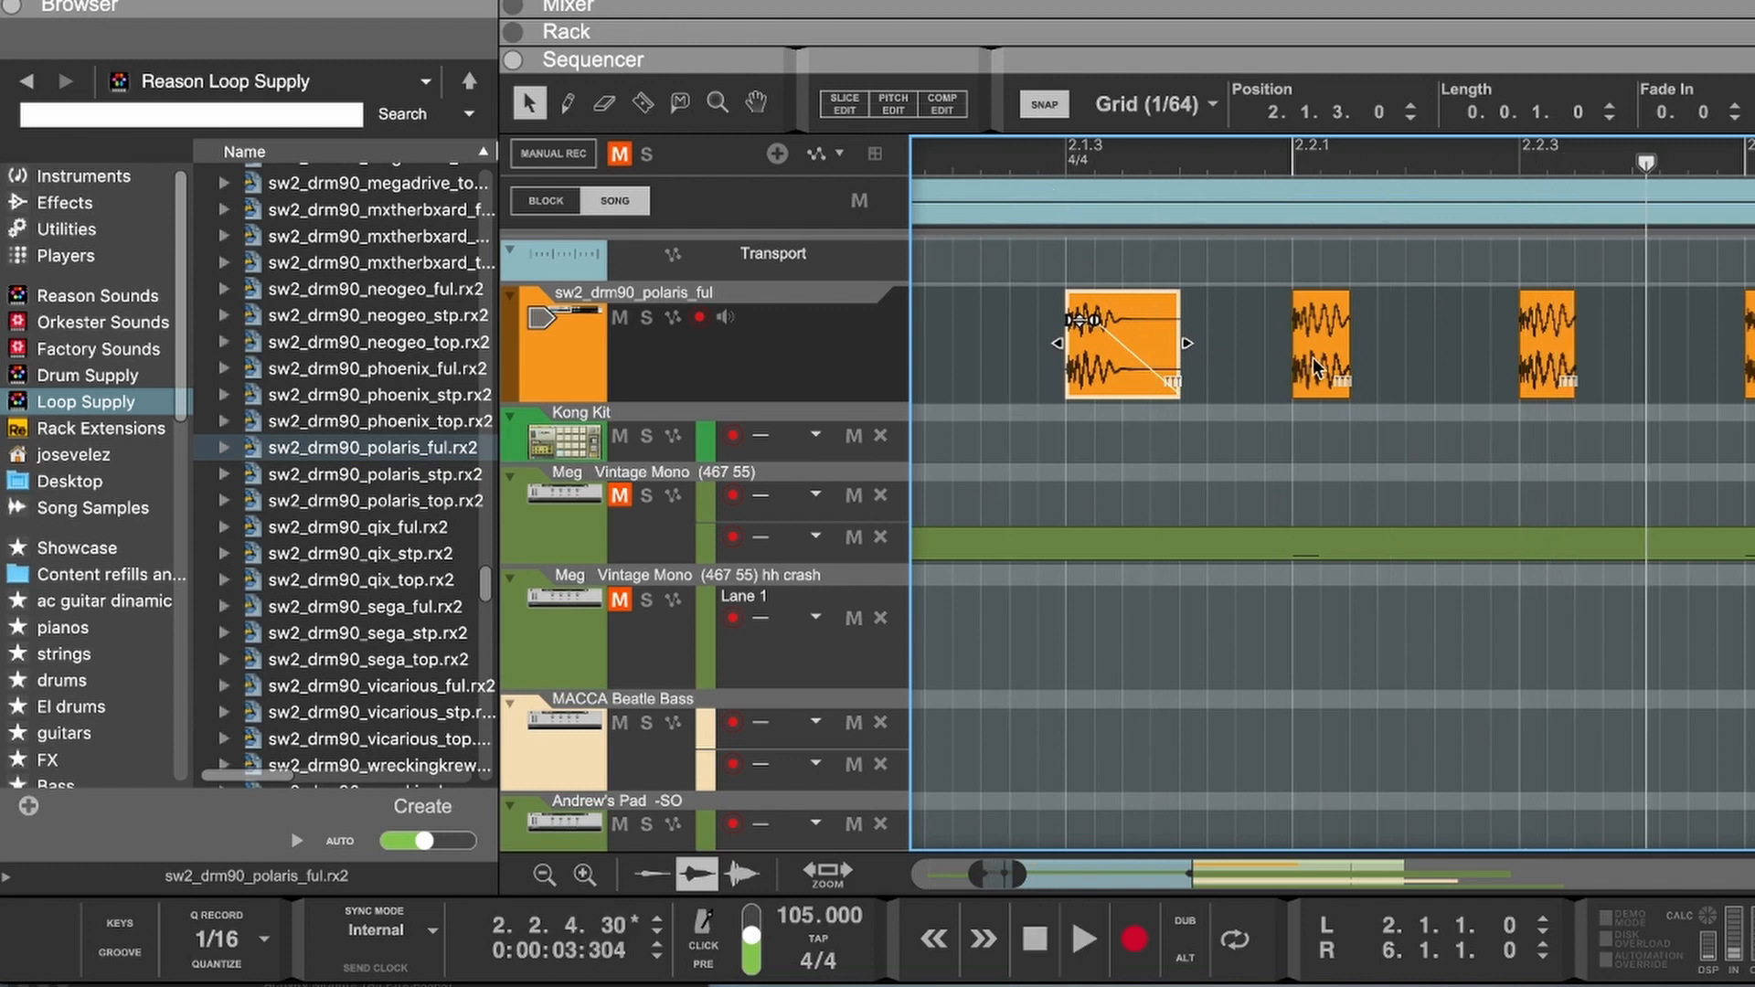
pyautogui.hscroll(2, 1316, 365)
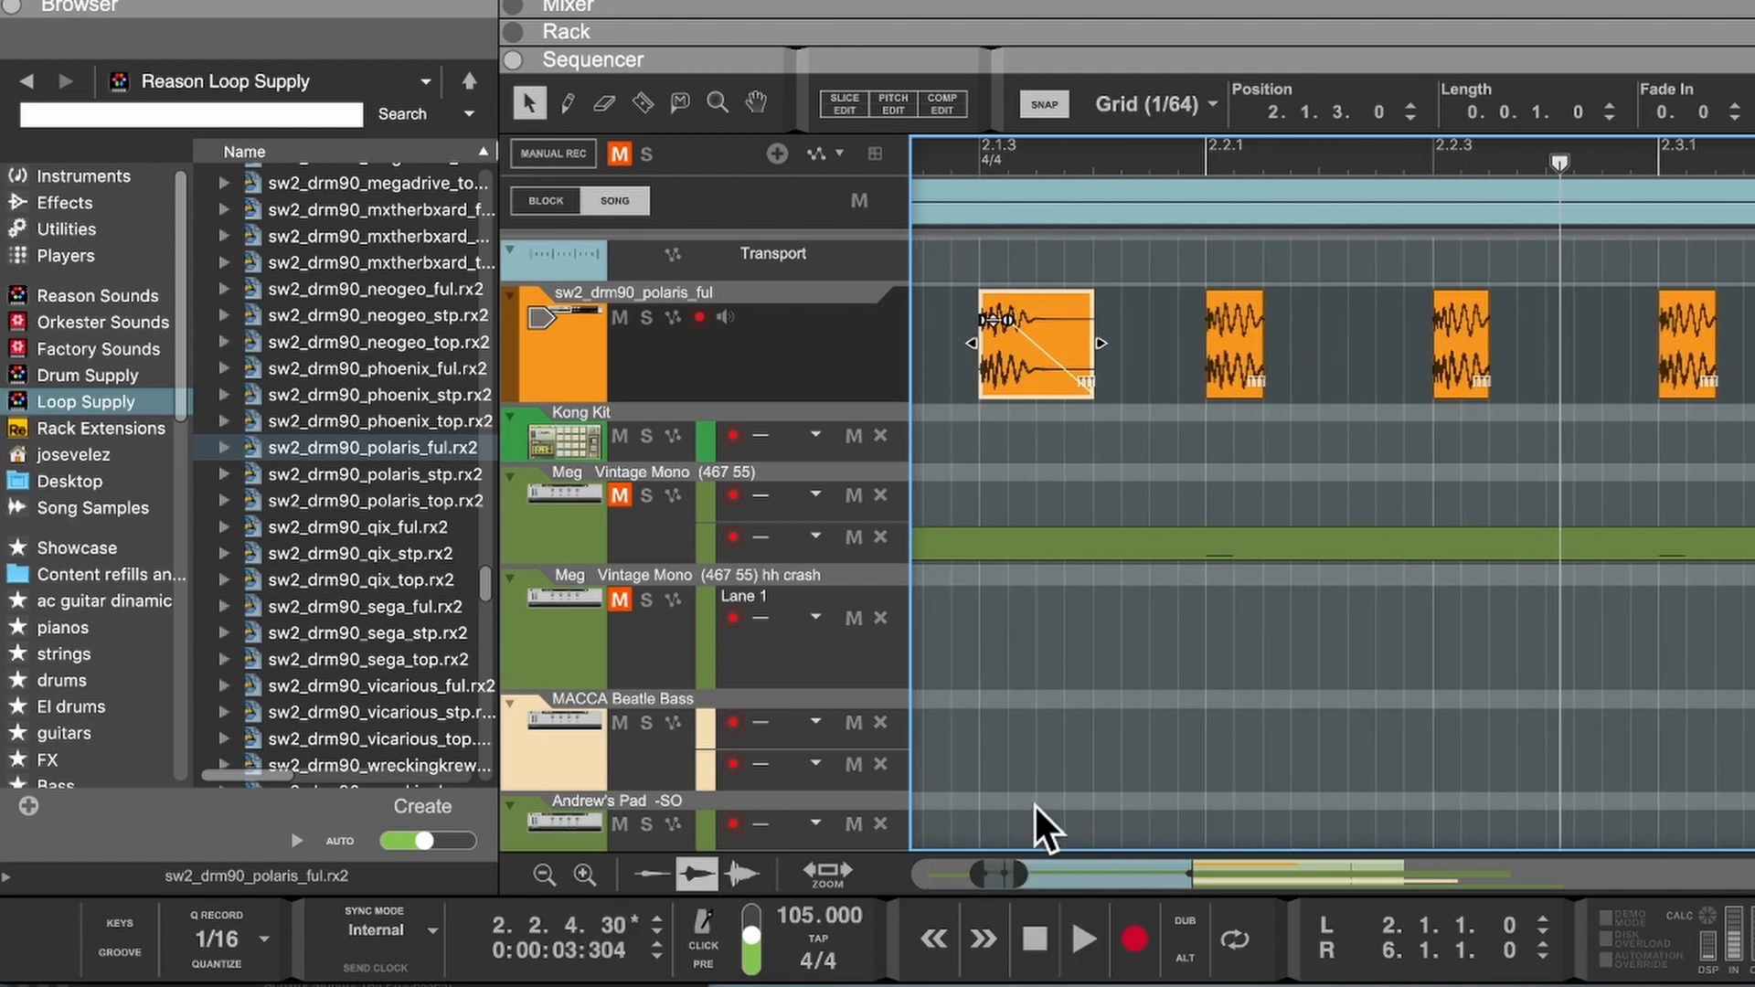
# Step: Delete the unfaded slice copies from 2.2.1.0 to 3.1.1.0, keeping the faded slice at 2.1.3.0
pyautogui.moveTo(1021, 875); pyautogui.dragTo(1131, 875)
pyautogui.moveTo(1387, 320); pyautogui.dragTo(970, 378)
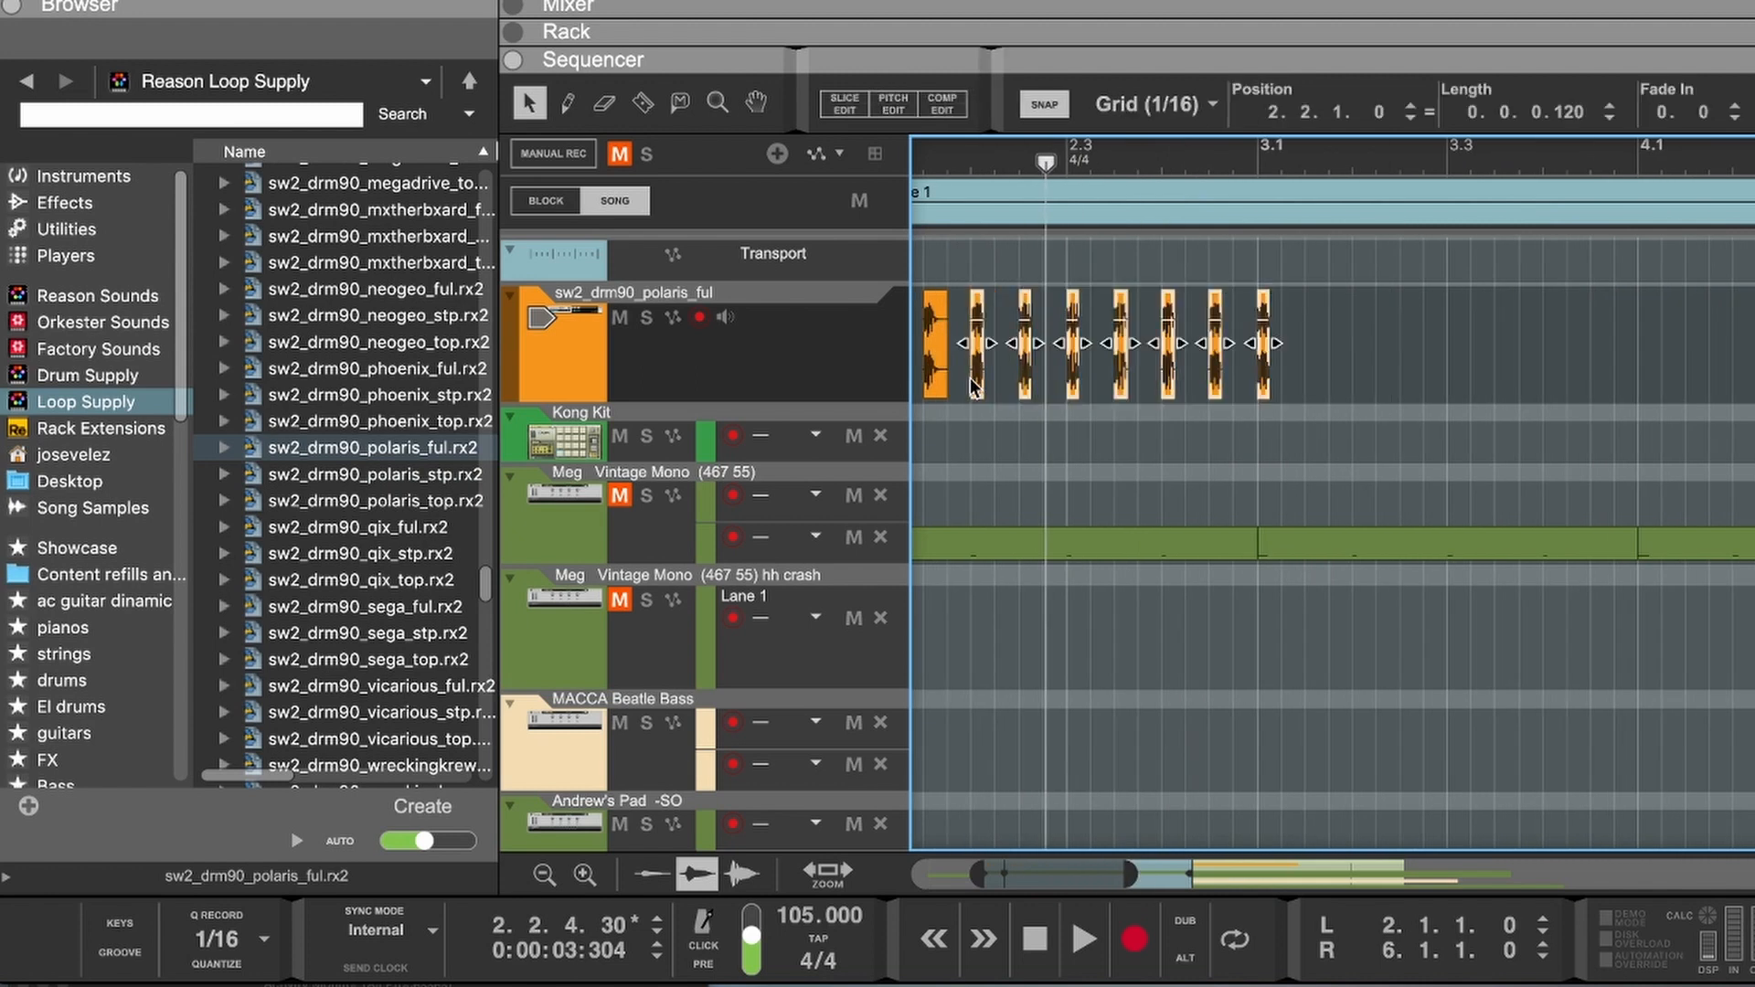
pyautogui.press('Delete')
# Step: Duplicate the faded slice at 2.1.3.0 back to back until the copies reach 3.1.1.0
pyautogui.click(930, 337)
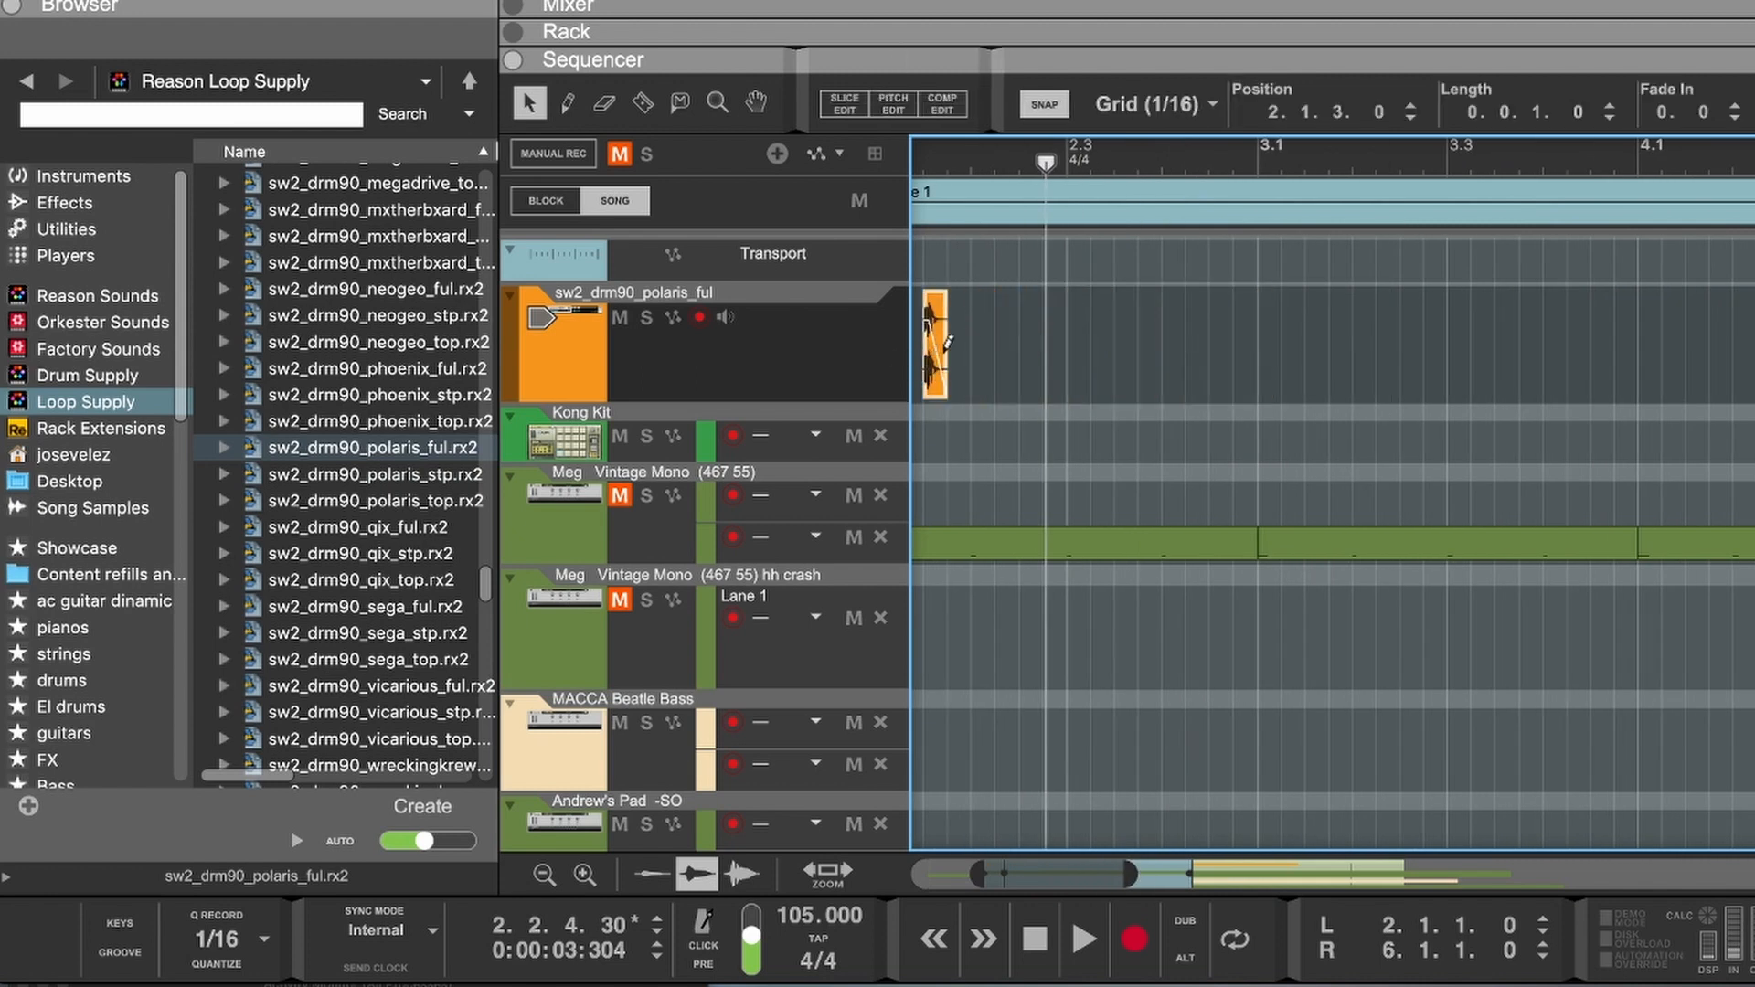
pyautogui.click(970, 164)
pyautogui.press('super+d')
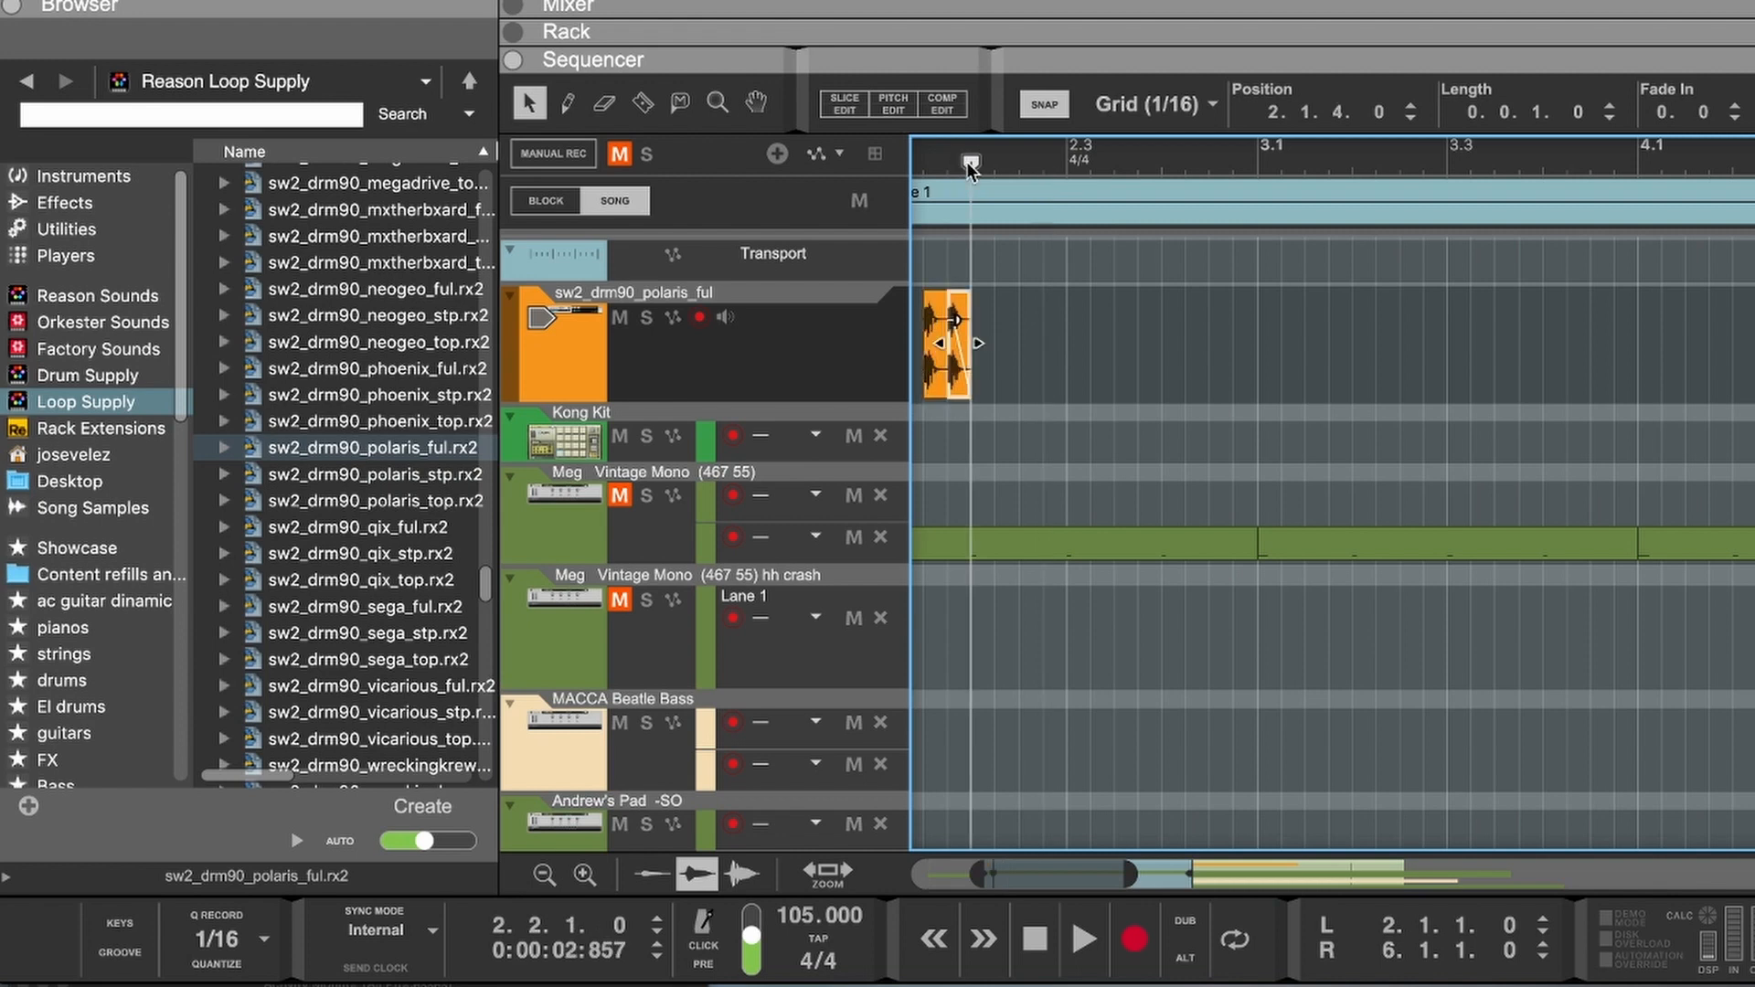
pyautogui.press('super+d')
pyautogui.press('super+d')
pyautogui.press('super+d')
pyautogui.press('super+d')
pyautogui.press('super+d')
pyautogui.press('super+d')
pyautogui.press('super+d')
pyautogui.press('super+d')
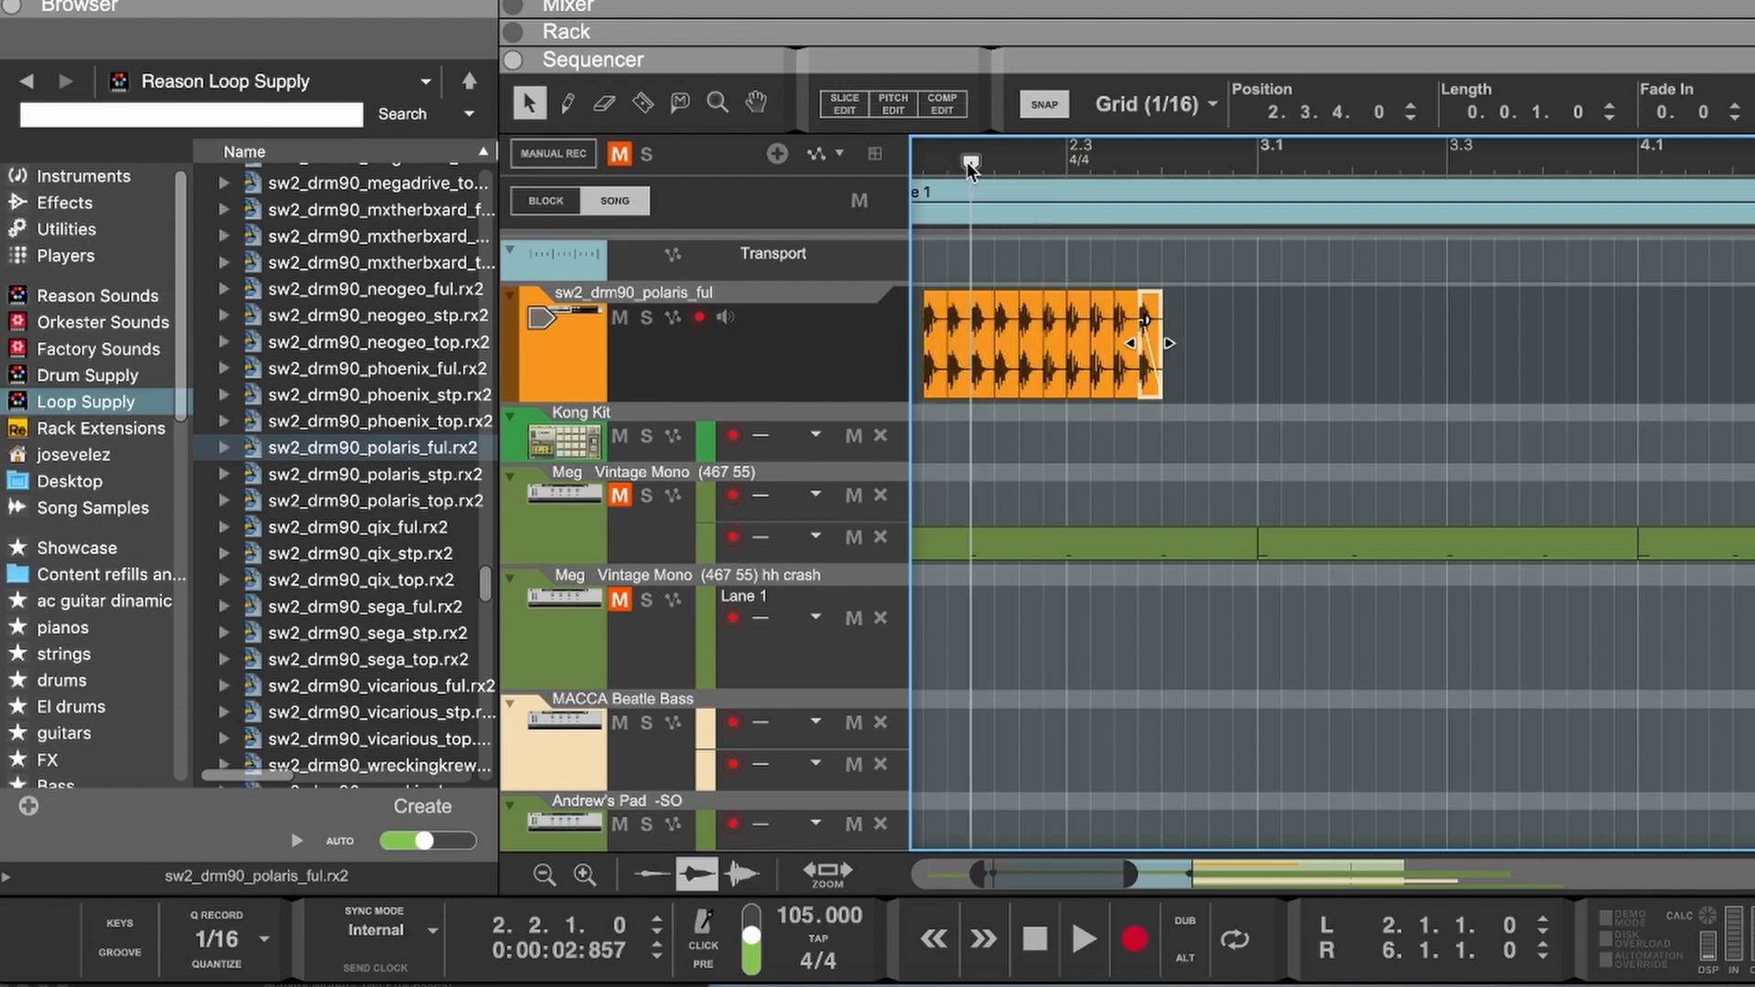
pyautogui.press('super+d')
pyautogui.press('super+d')
pyautogui.press('super+d')
pyautogui.press('super+d')
pyautogui.press('super+d')
pyautogui.hscroll(-5, 1044, 274)
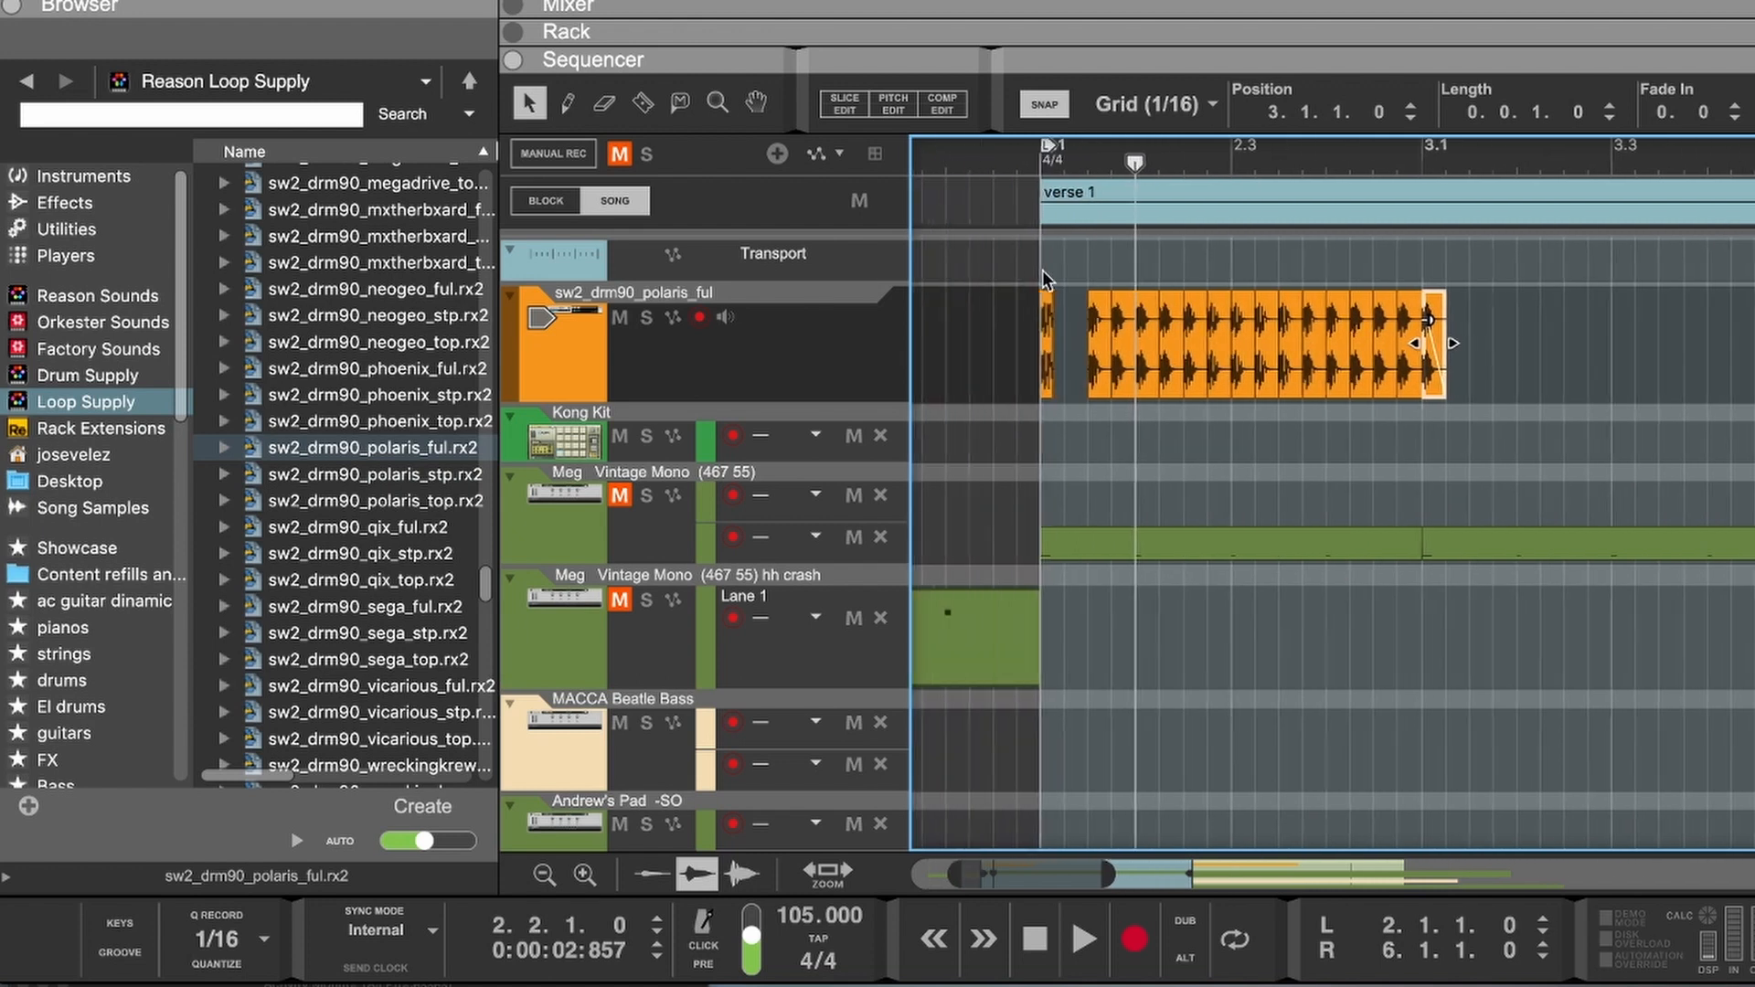
# Step: Thin the copies to one slice per beat from 2.2.1.0 to 3.1.1.0 and play the result
pyautogui.click(1123, 365)
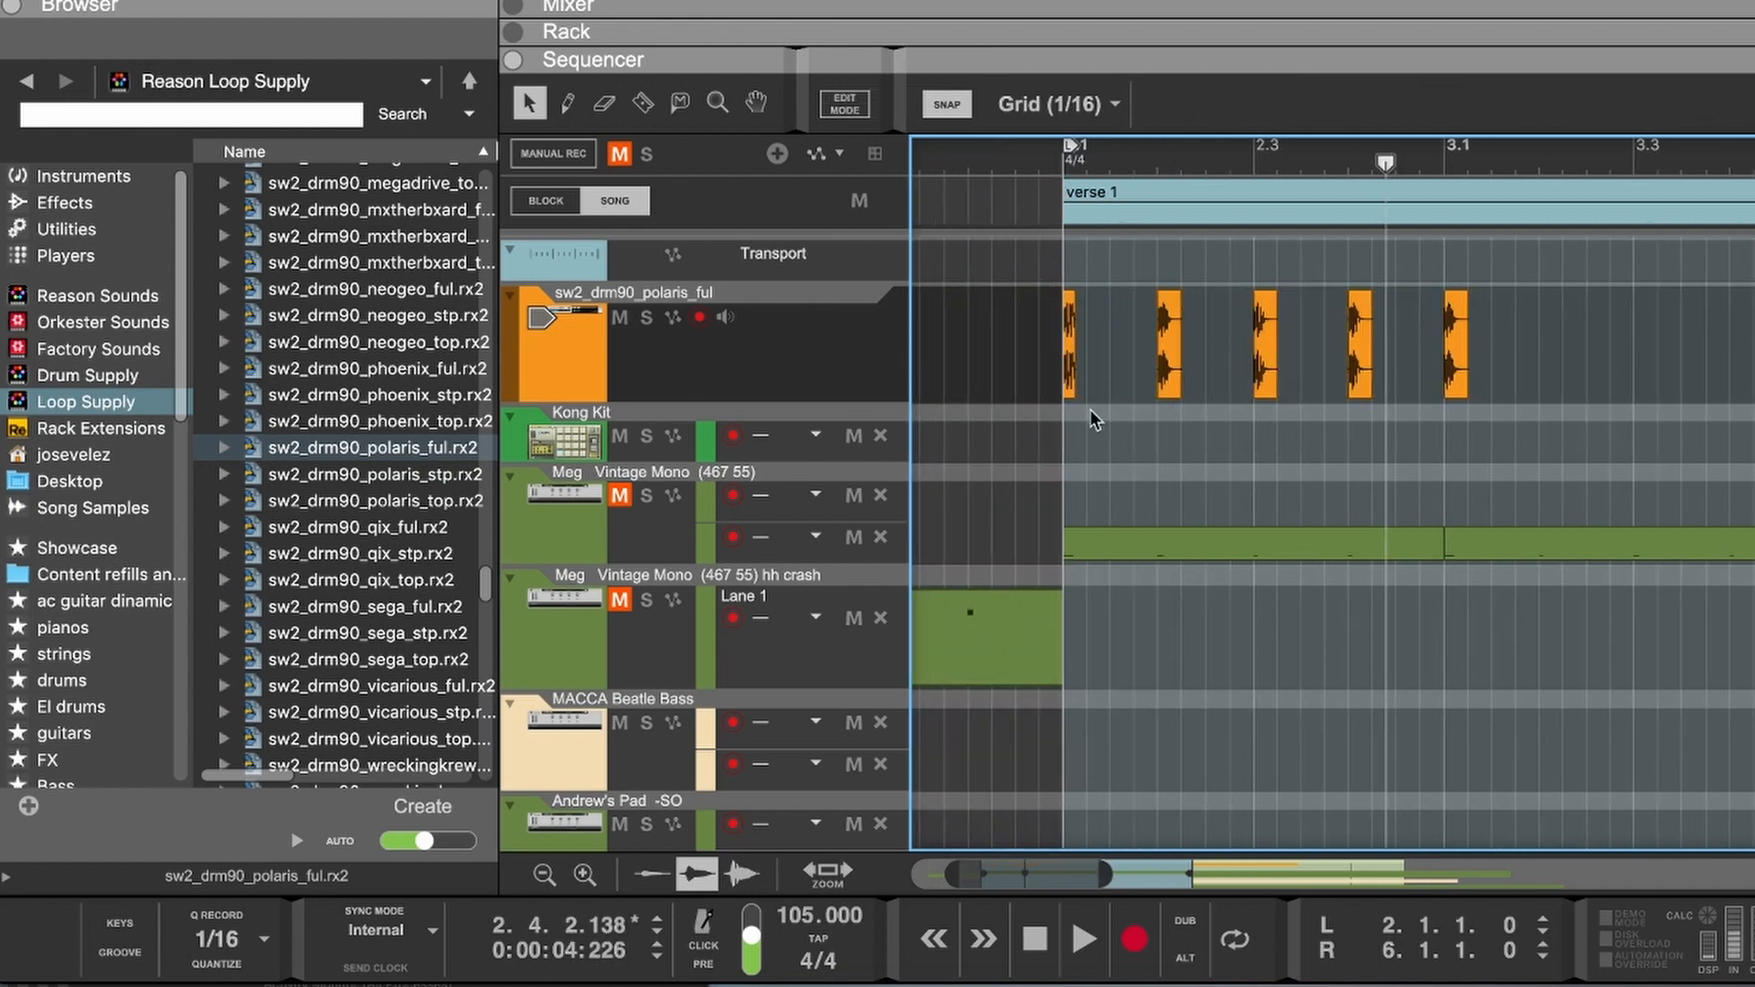
pyautogui.click(991, 153)
pyautogui.press('space')
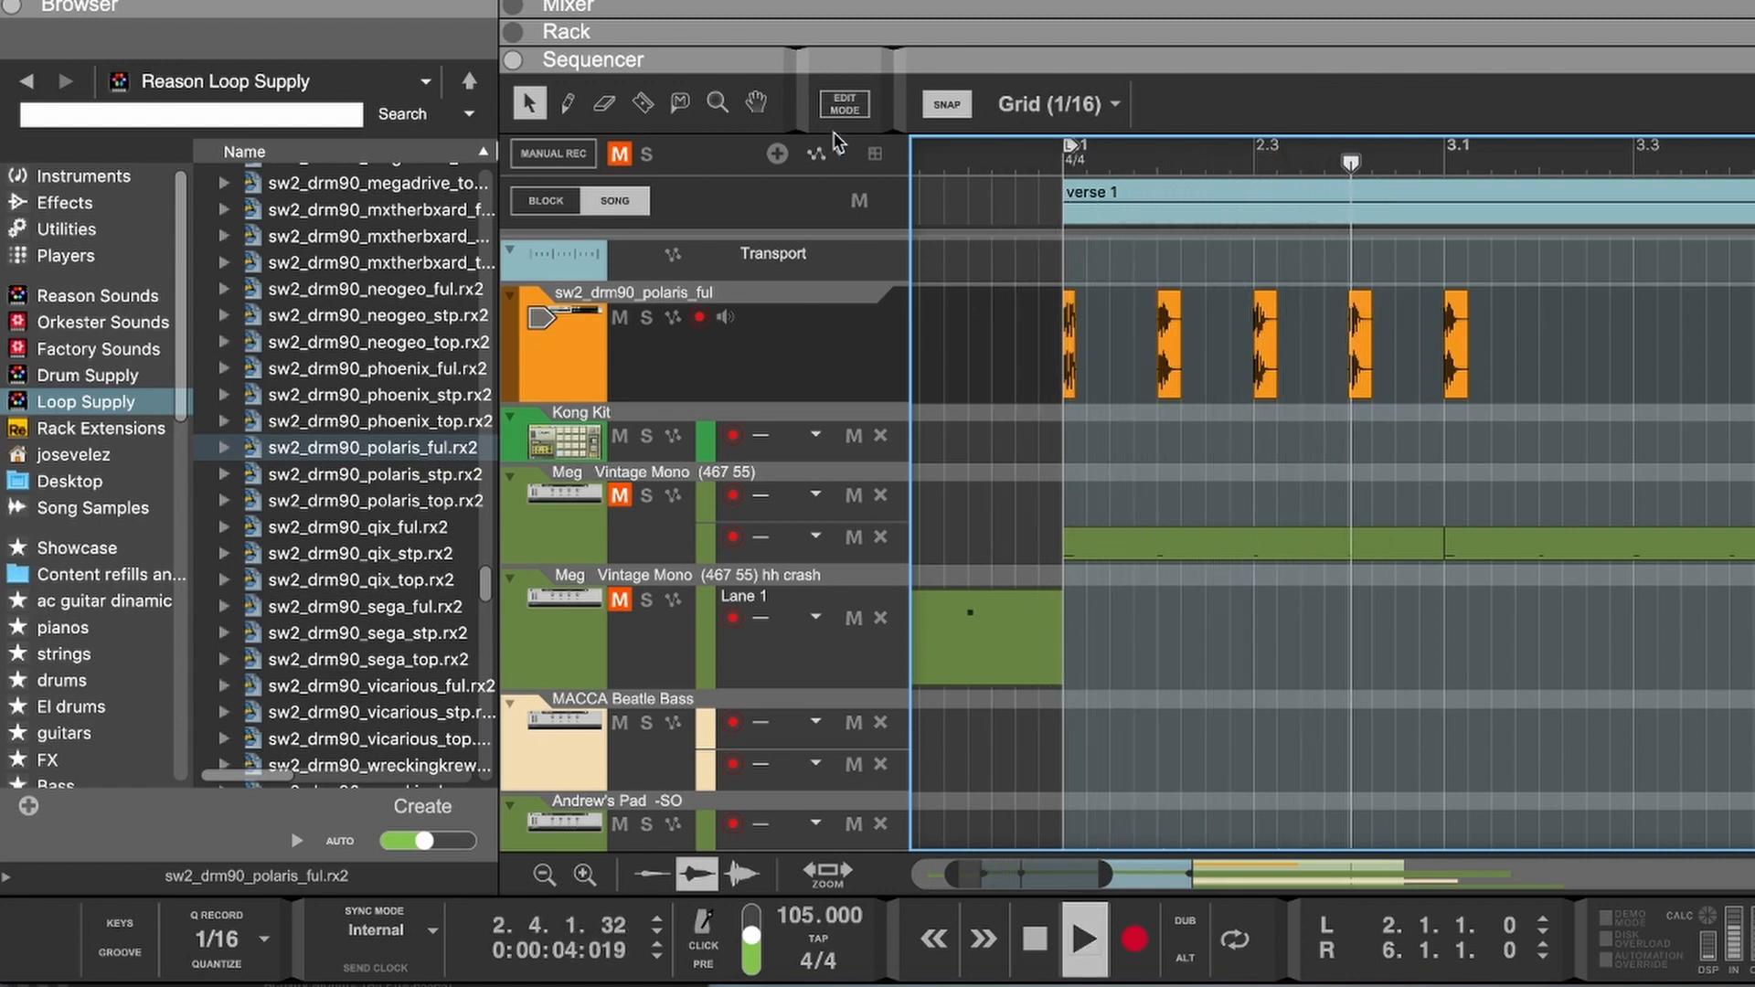
pyautogui.press('space')
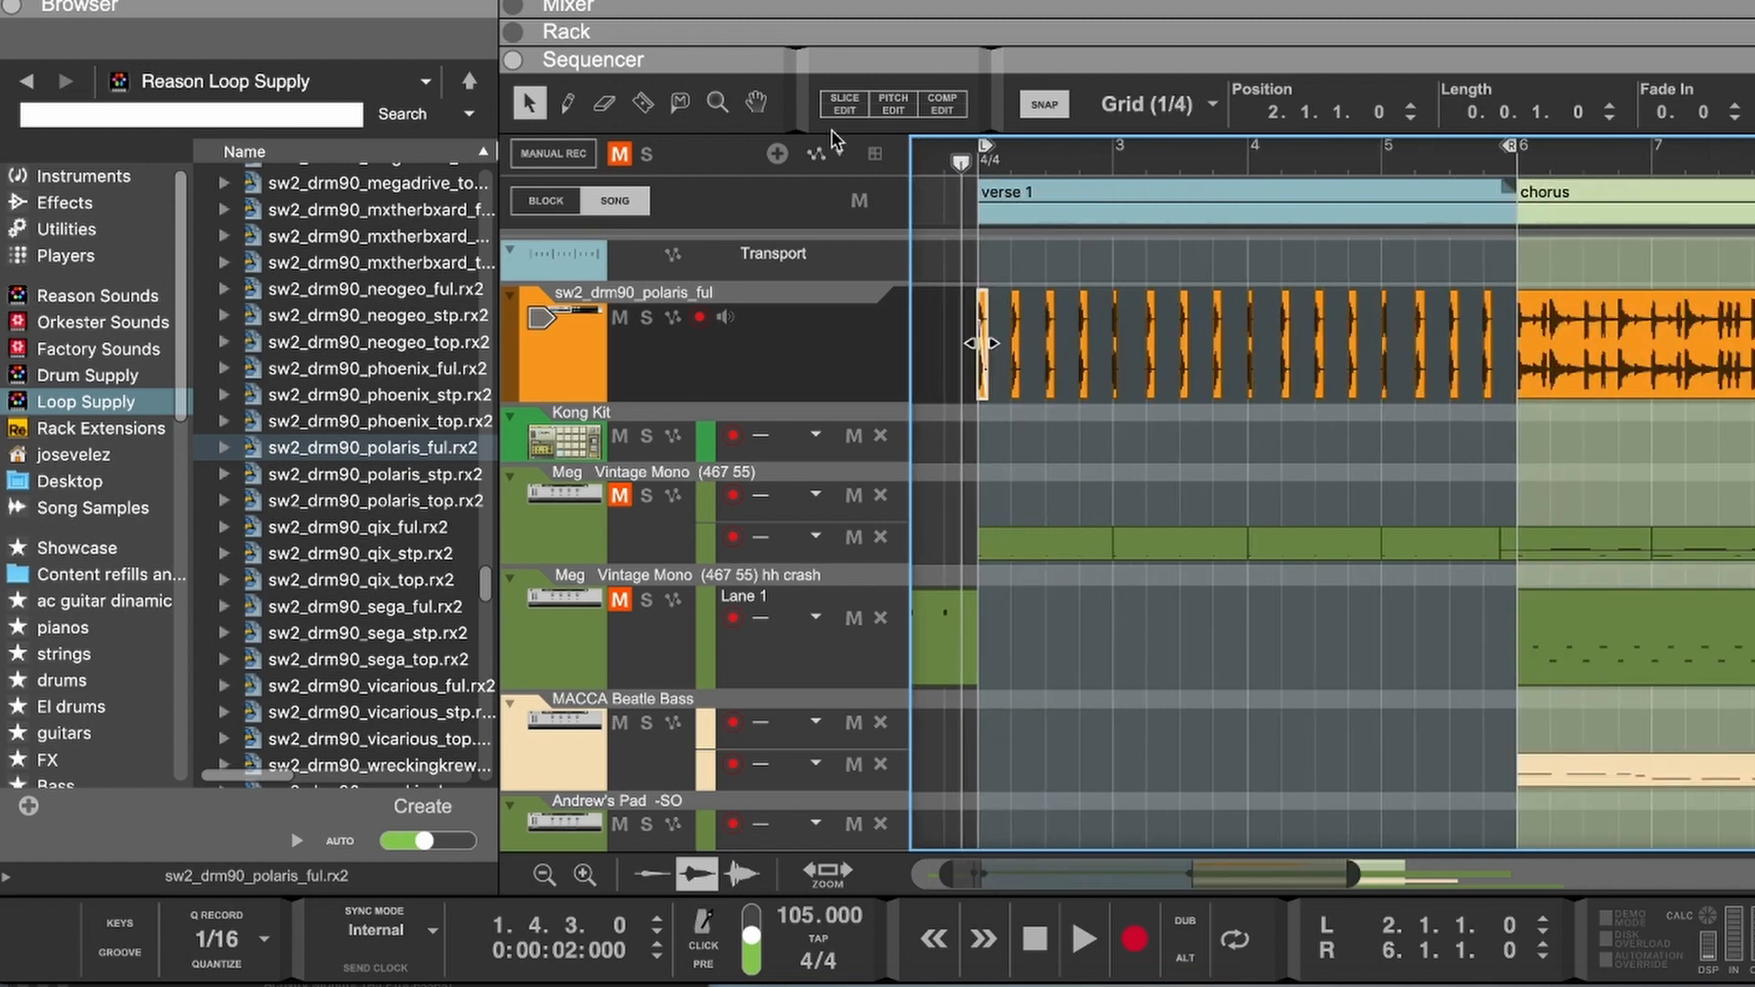
# Step: Play the one-per-beat slices from 1.4.1.0 through the first bar of verse 1
pyautogui.click(932, 169)
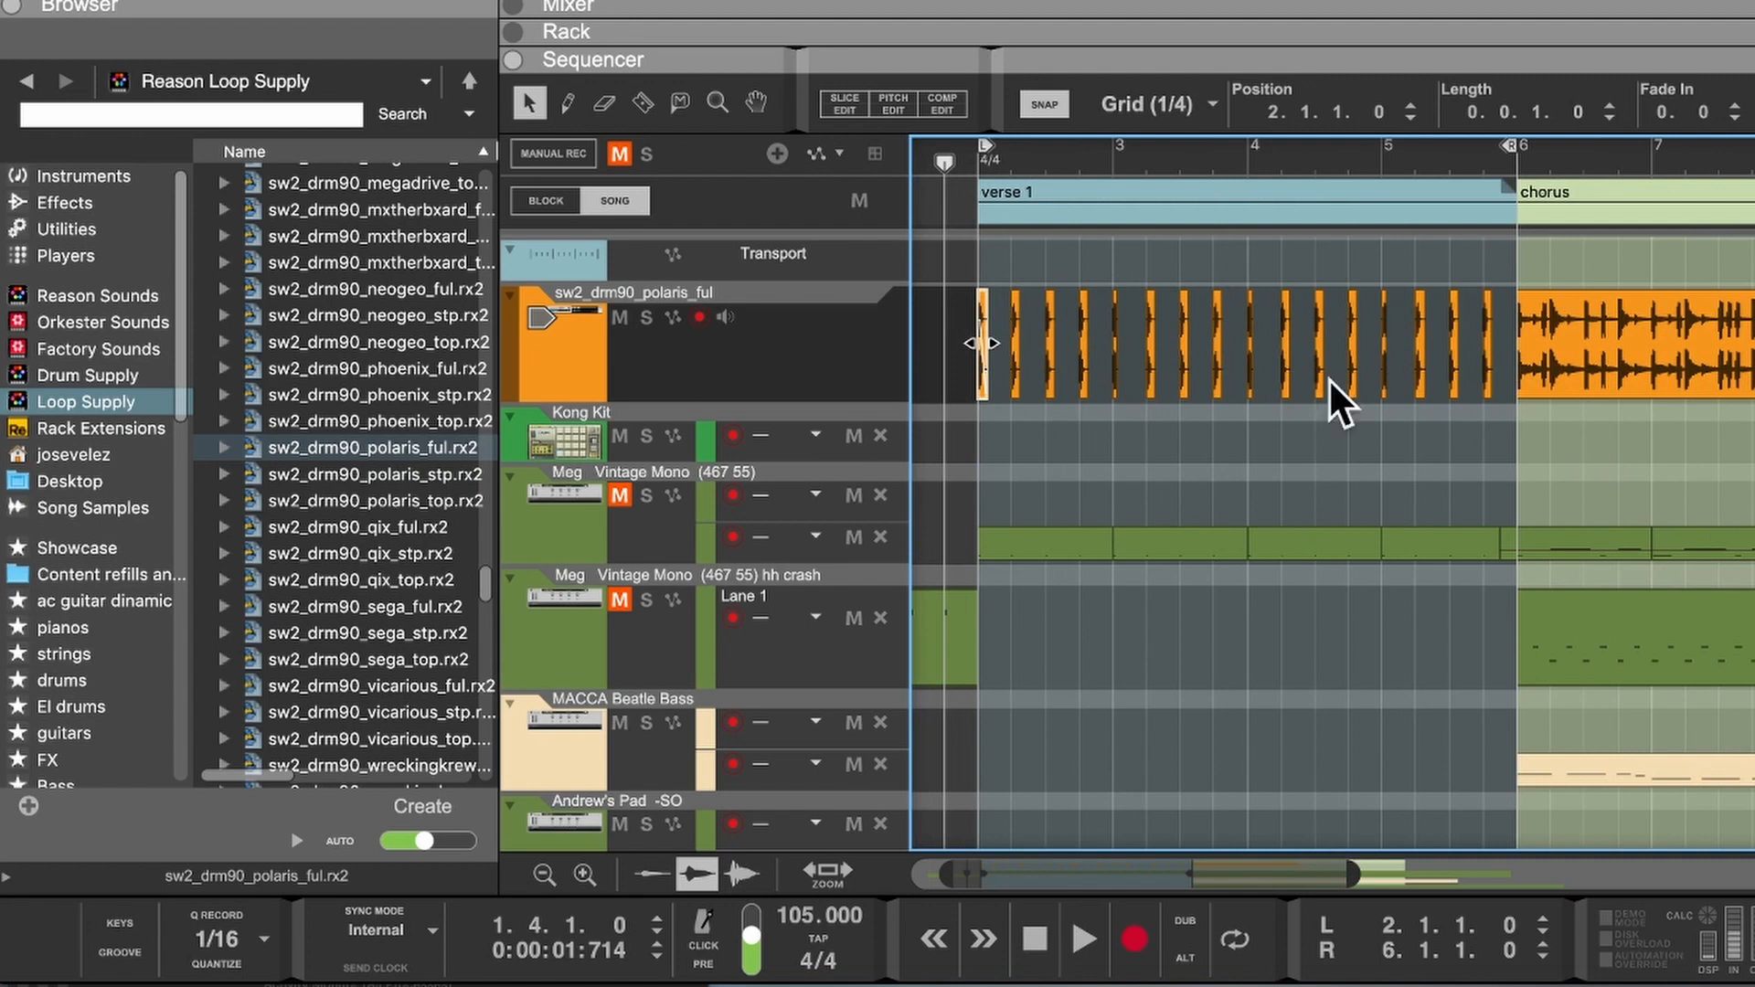
pyautogui.press('space')
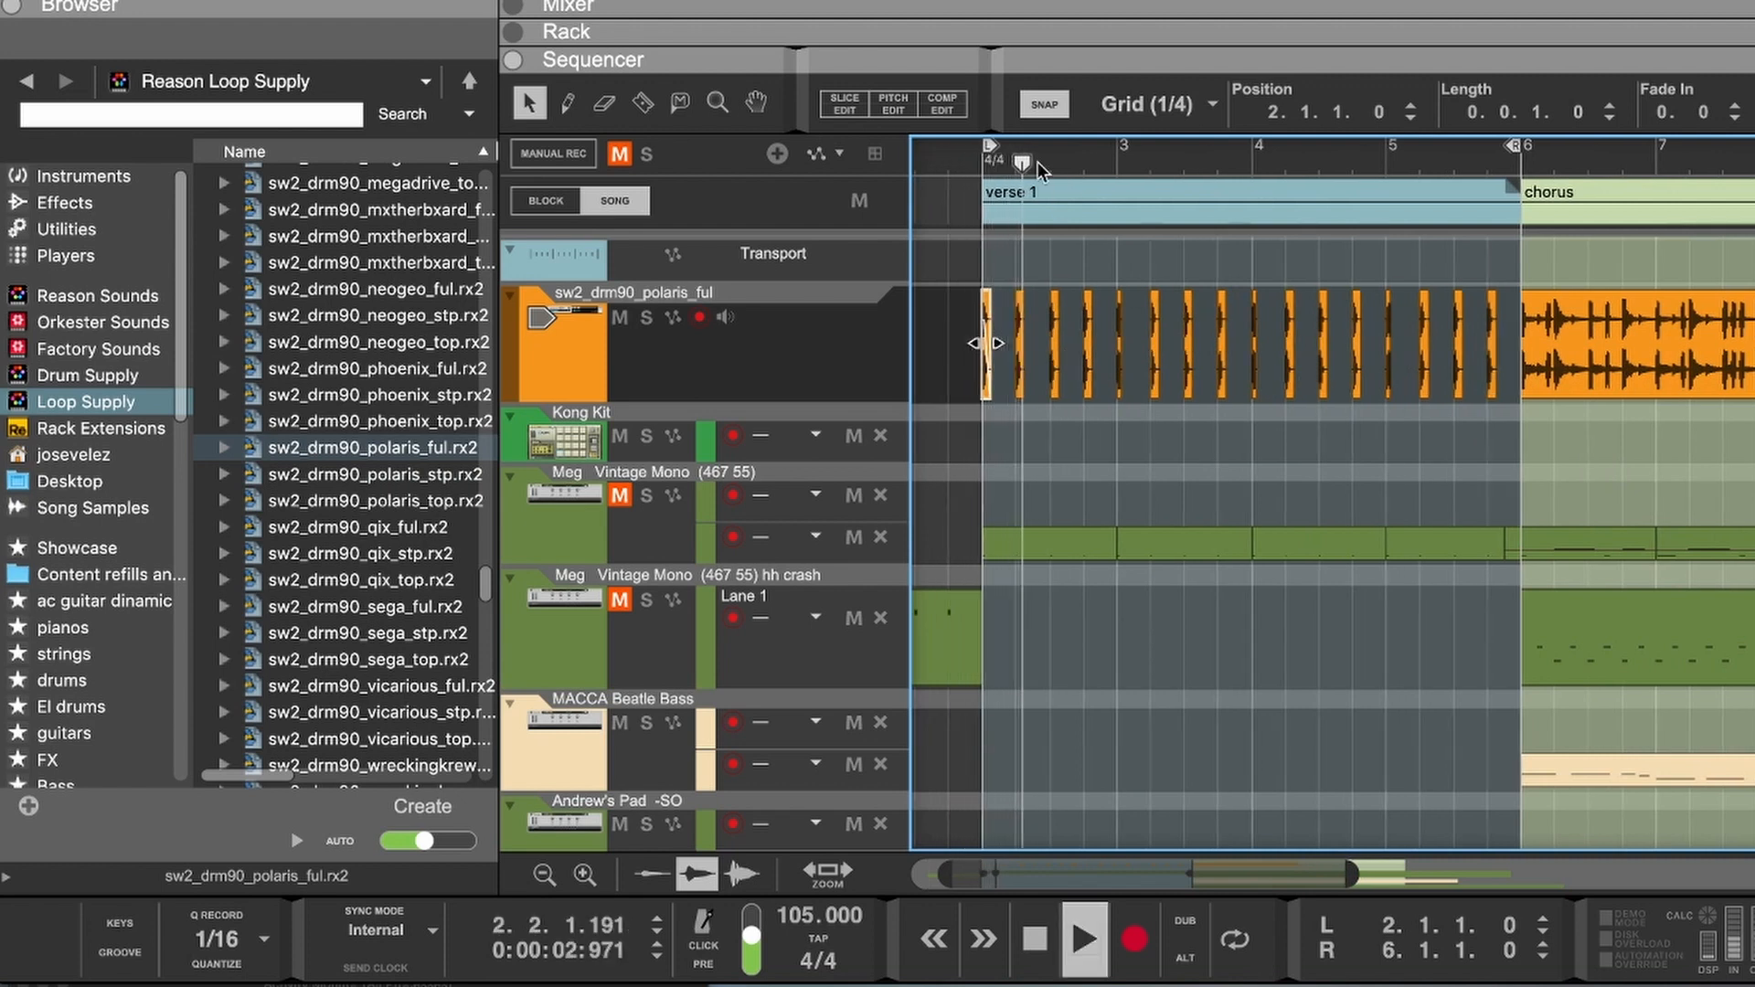
pyautogui.press('space')
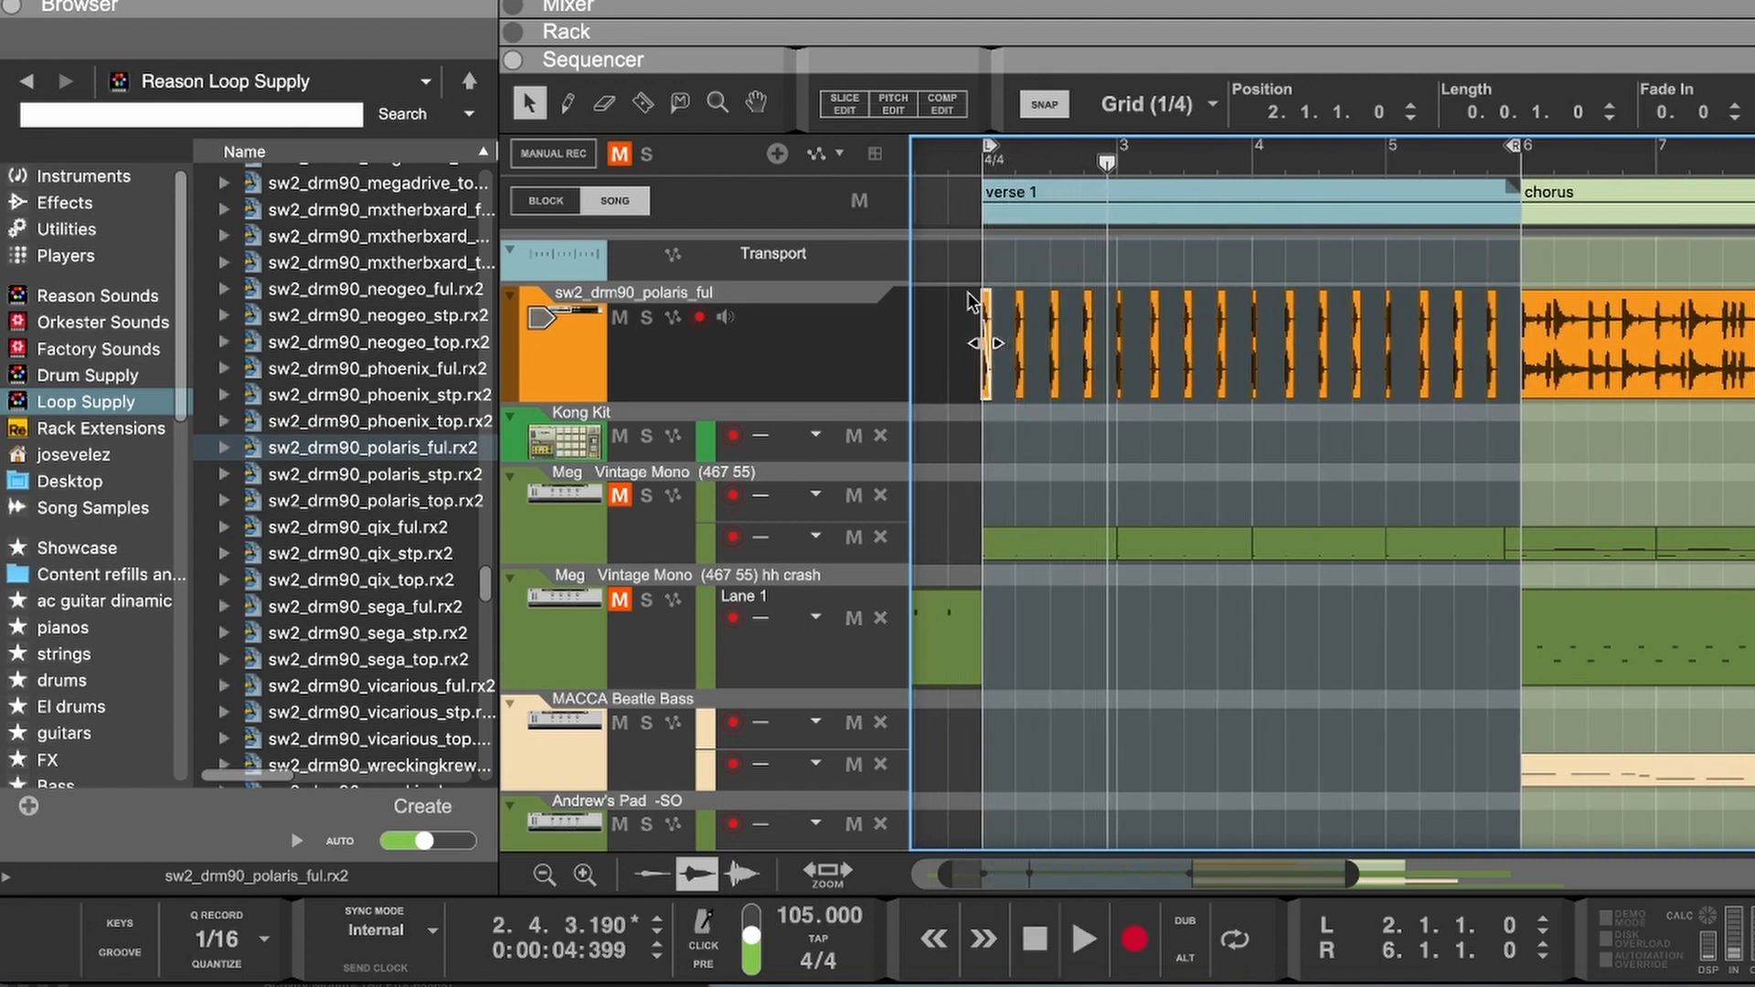
# Step: Copy the two-bar sw2_drm90_polaris_ful loop clip at the start of the chorus and paste it at 8.1.1.0
pyautogui.scroll(-3, 1127, 540)
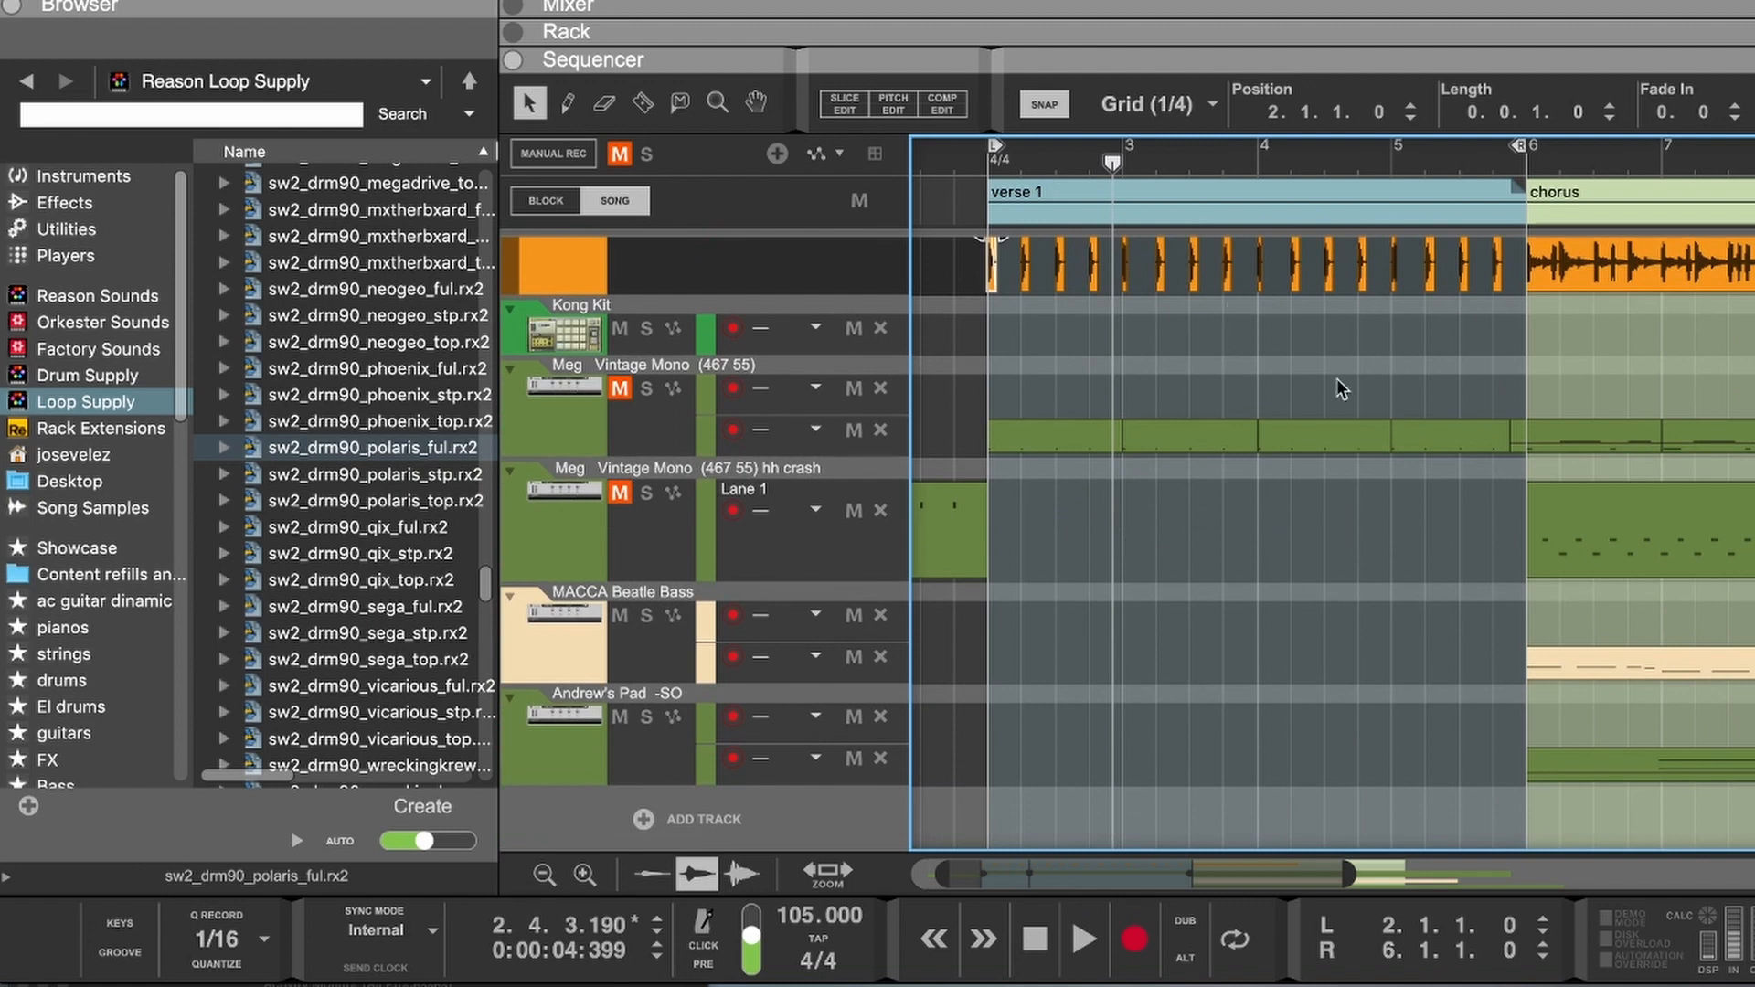
pyautogui.hscroll(5, 1186, 298)
pyautogui.scroll(2, 1518, 413)
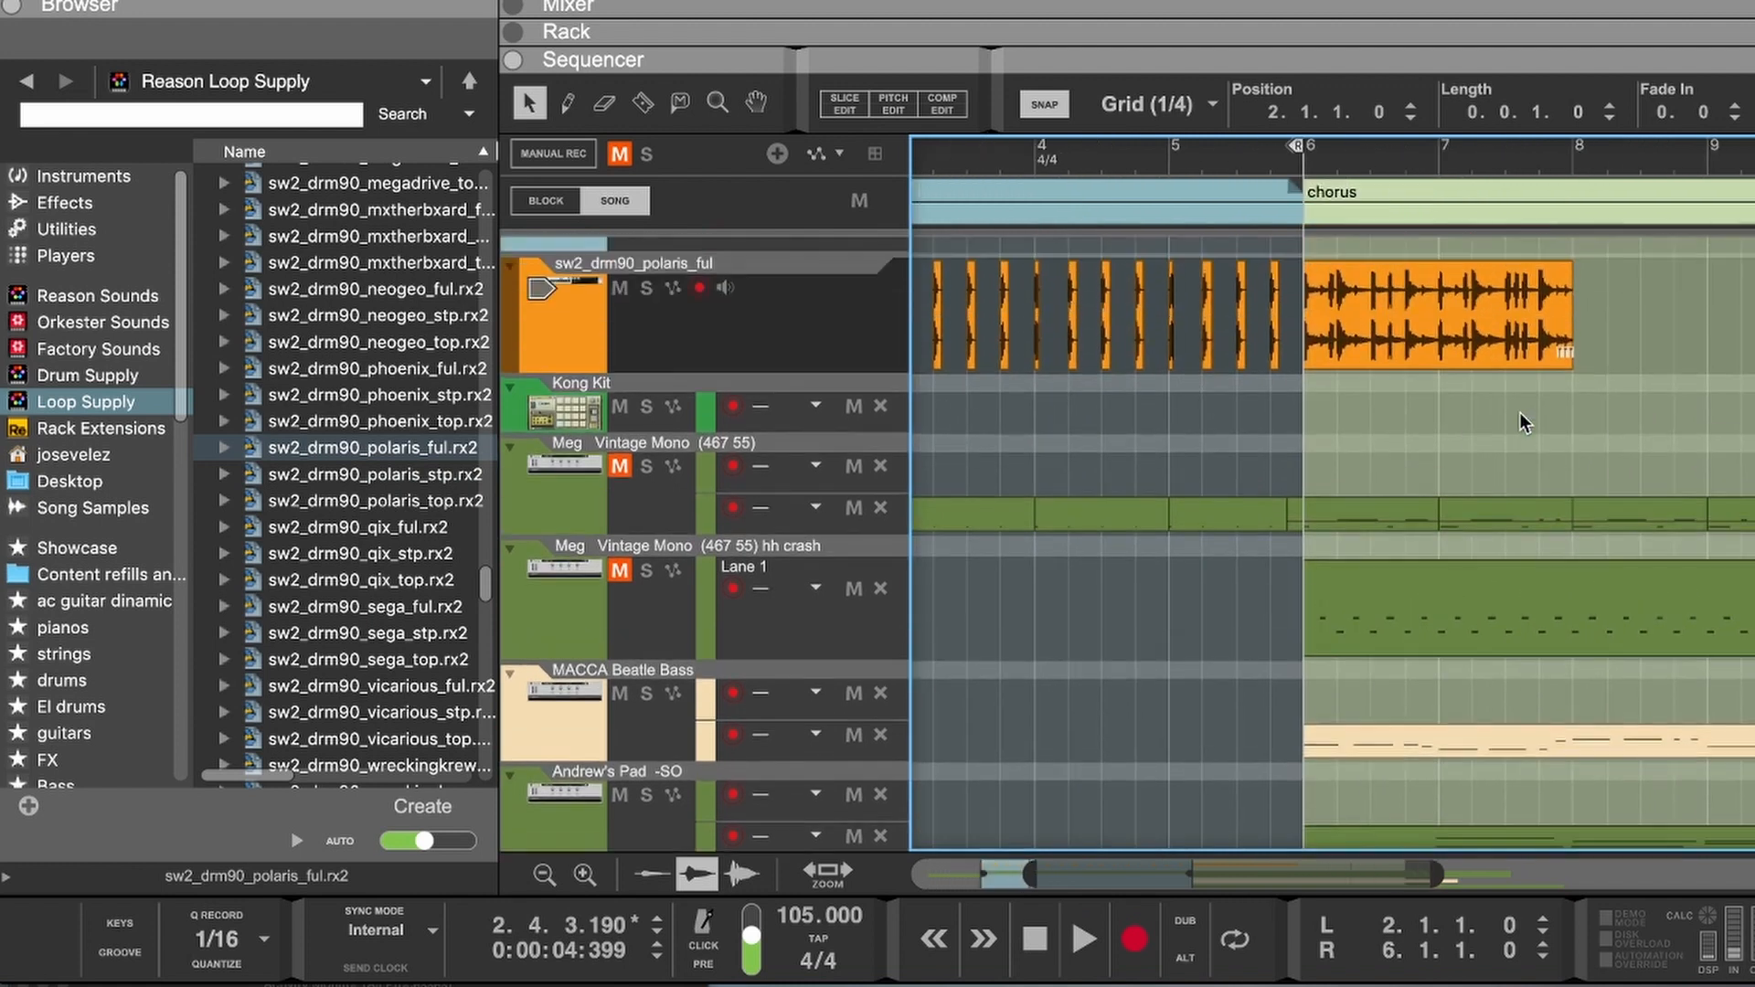
pyautogui.click(1411, 339)
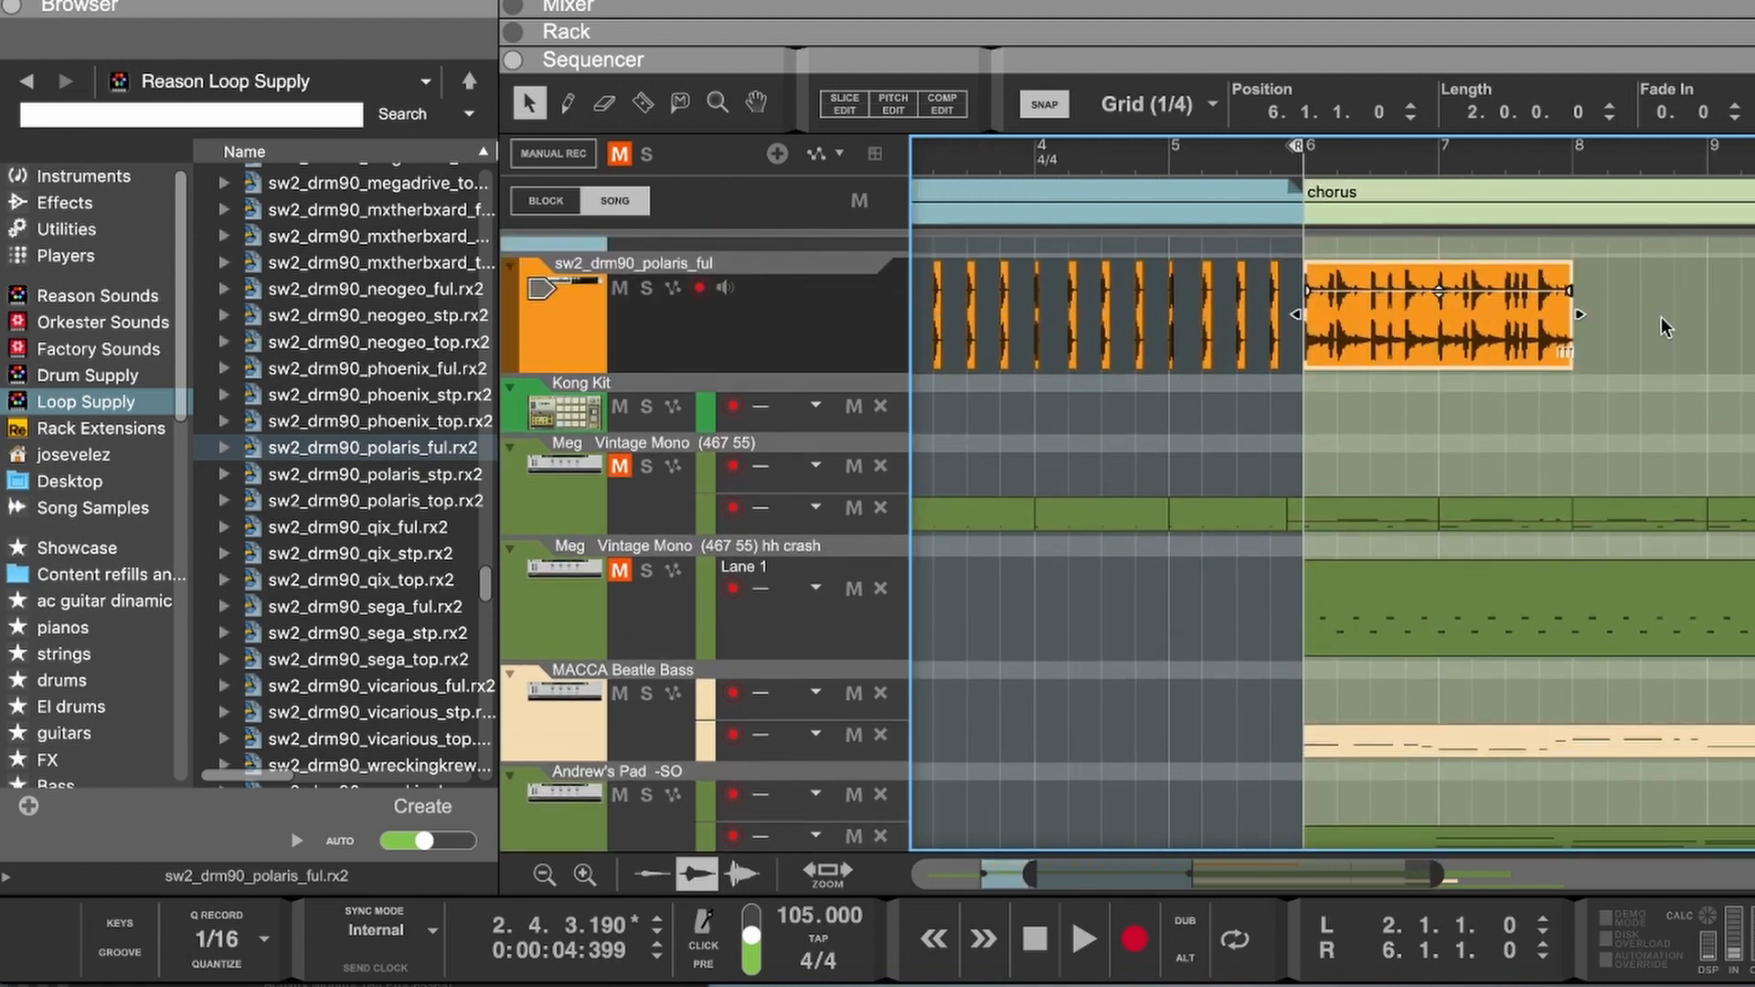
pyautogui.press('super+c')
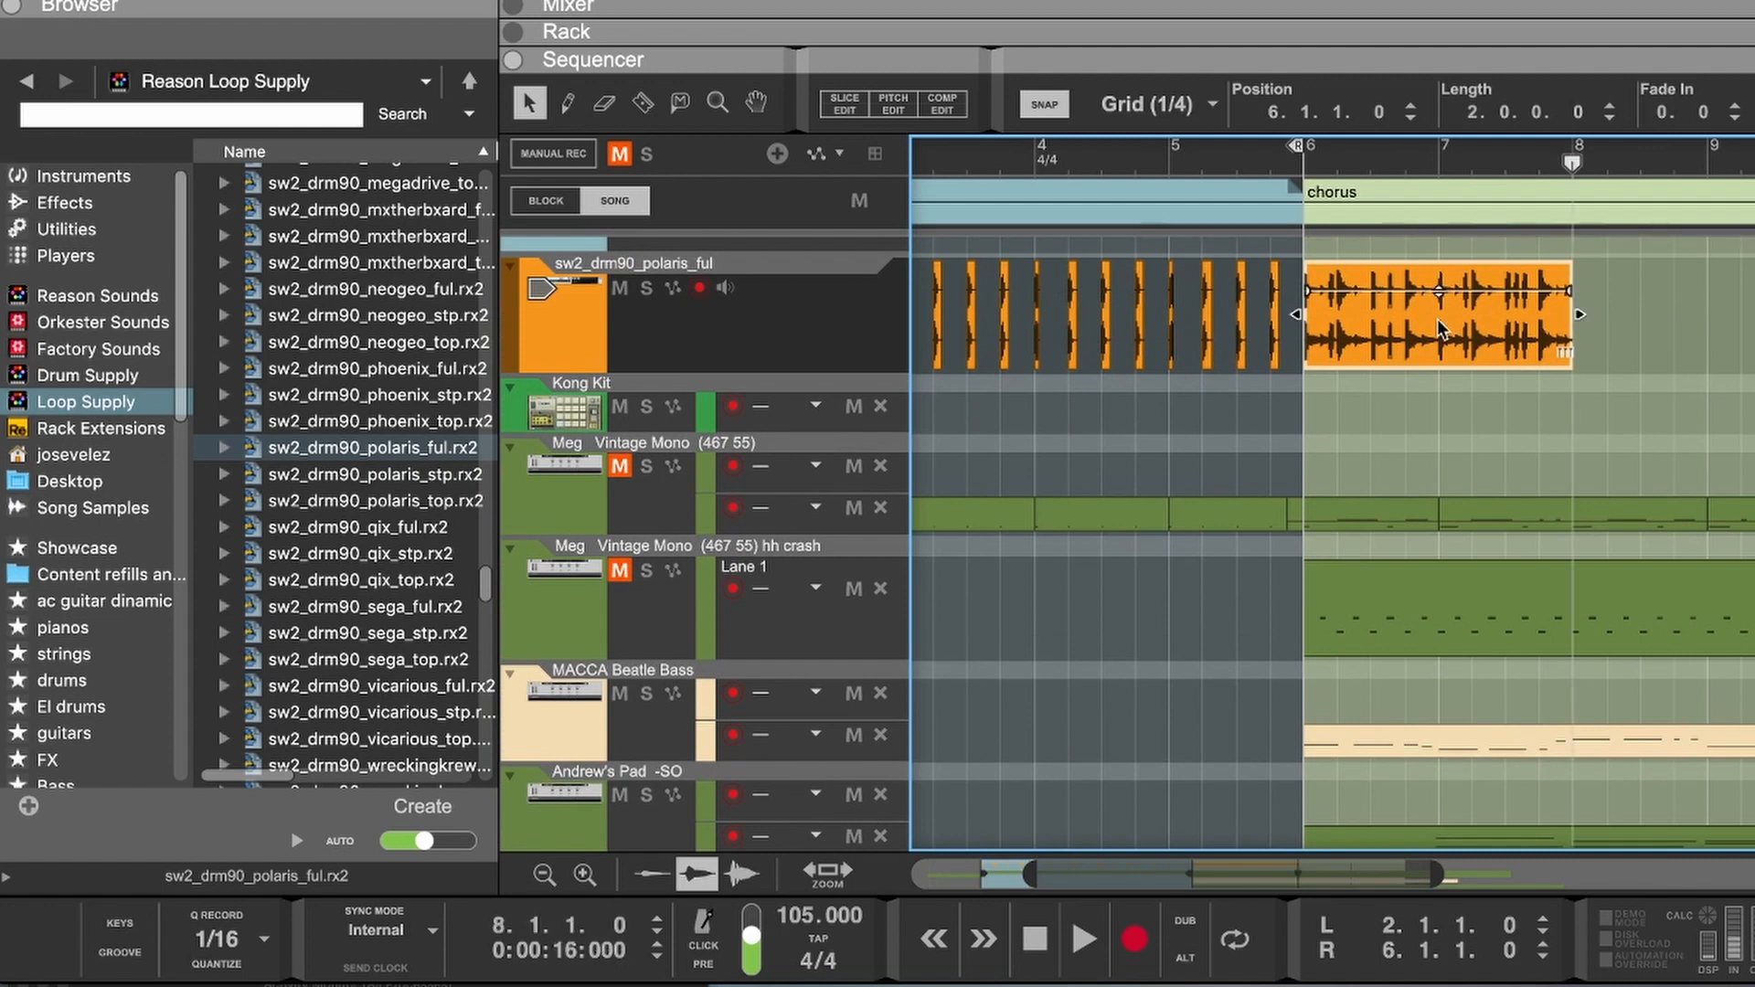
pyautogui.press('super+v')
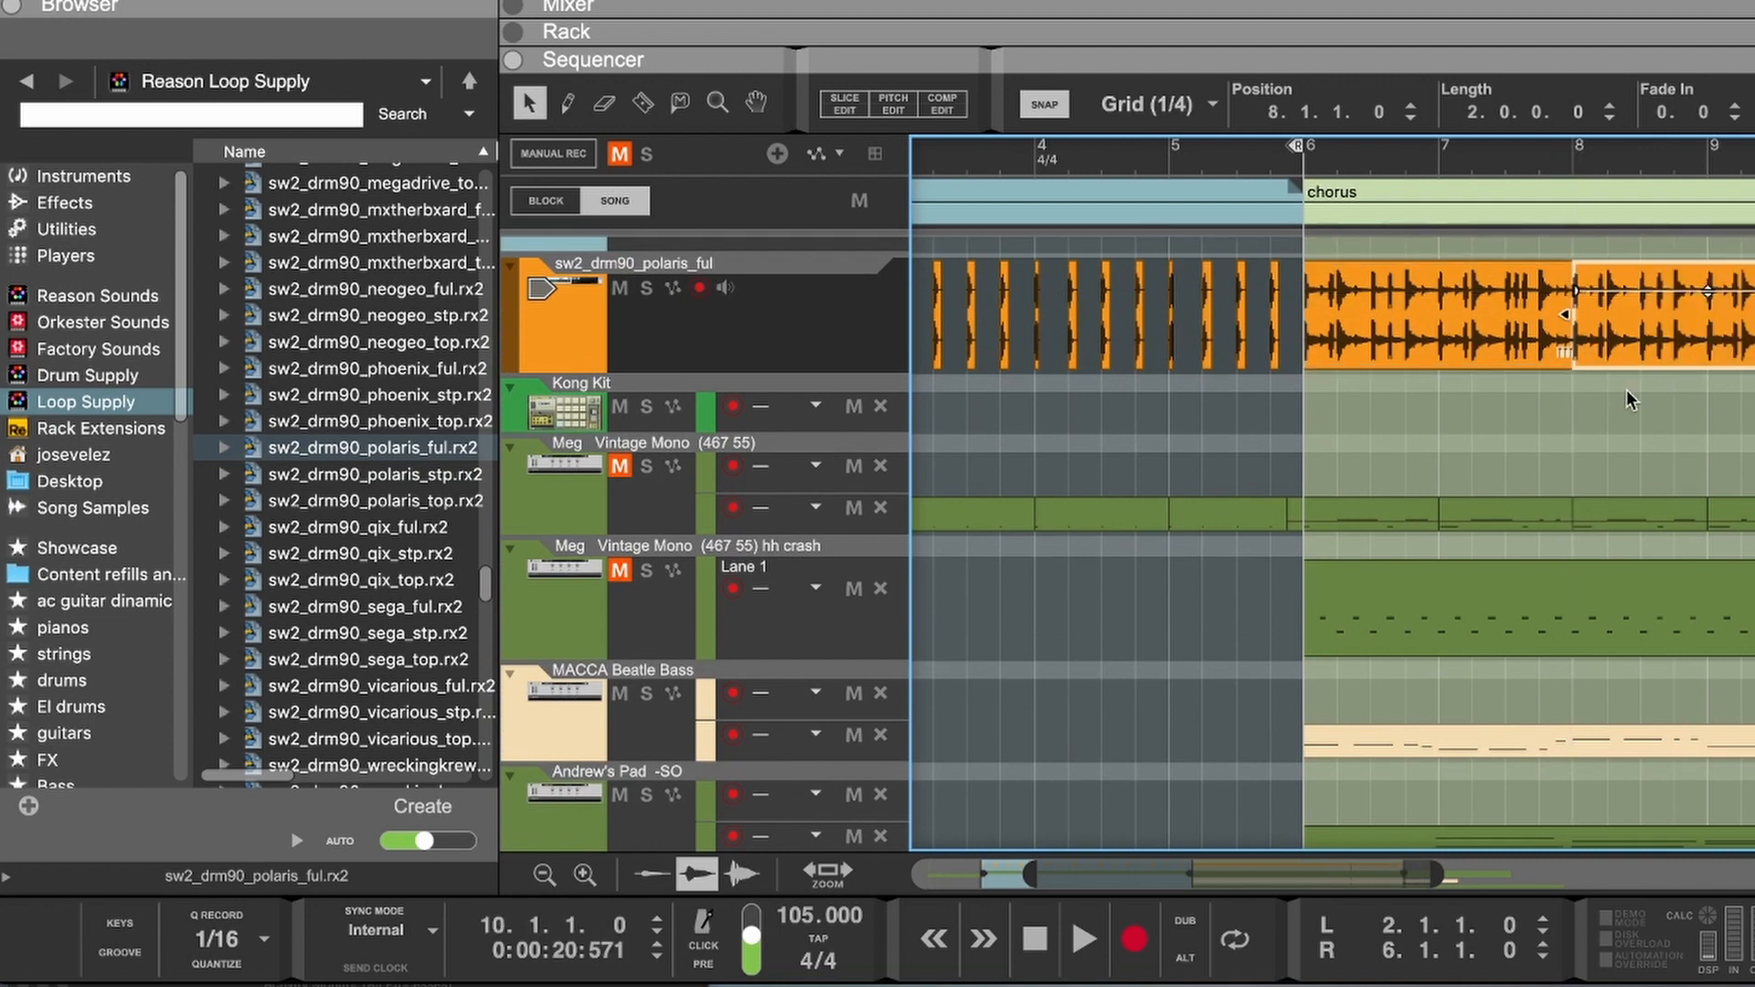
# Step: Copy the last verse slice at 5.4.1.0 to 10.1.1.0, right after the chorus
pyautogui.hscroll(2, 1626, 389)
pyautogui.click(1138, 320)
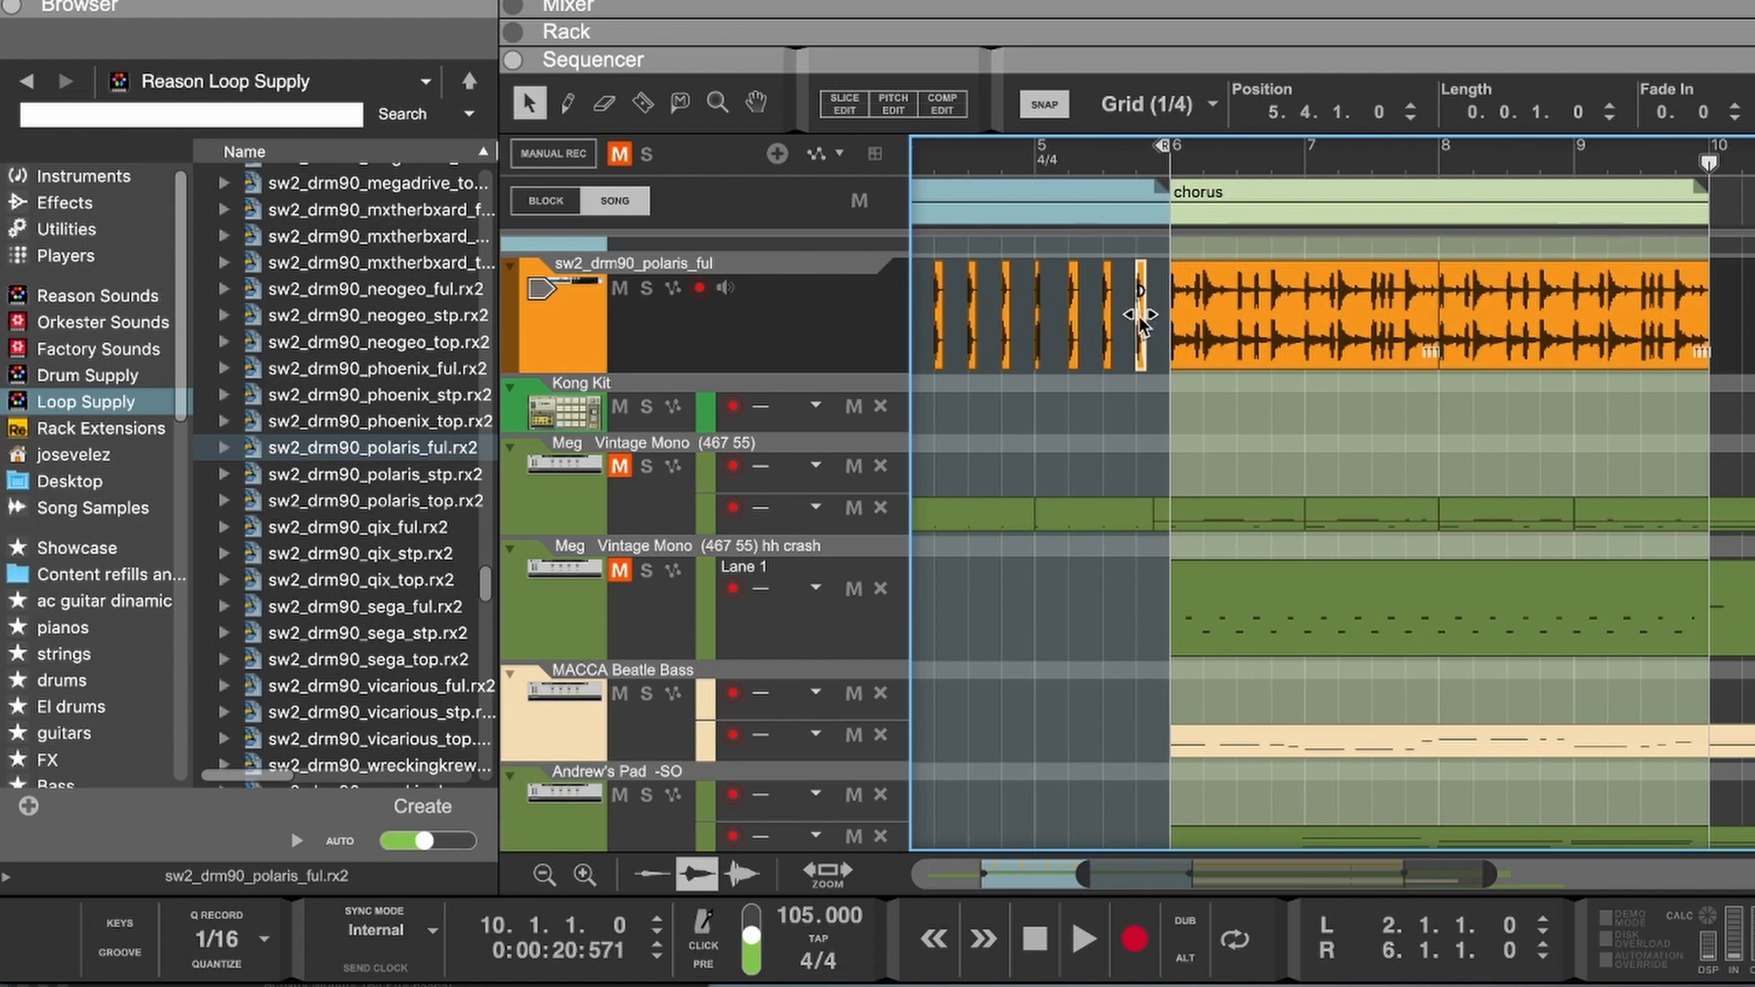
pyautogui.moveTo(1142, 325); pyautogui.dragTo(1707, 347)
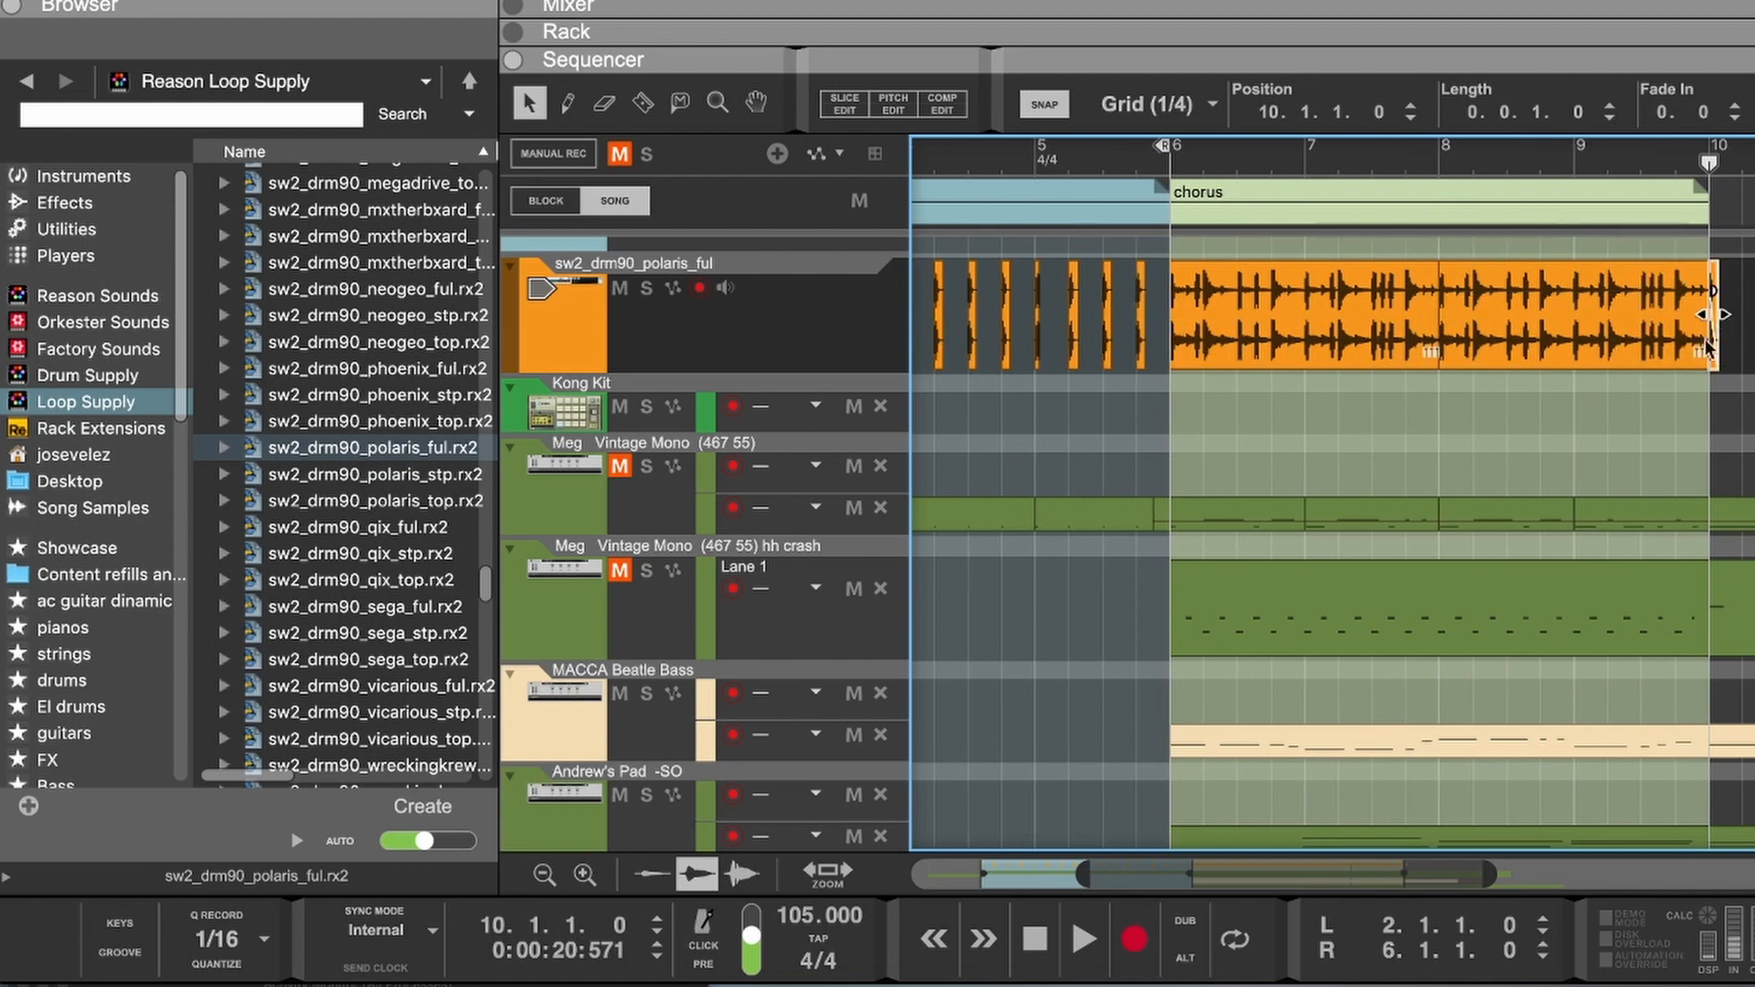
# Step: Select the Kong Kit track and bring its drum device into view in the rack
pyautogui.hscroll(-6, 1098, 375)
pyautogui.click(567, 409)
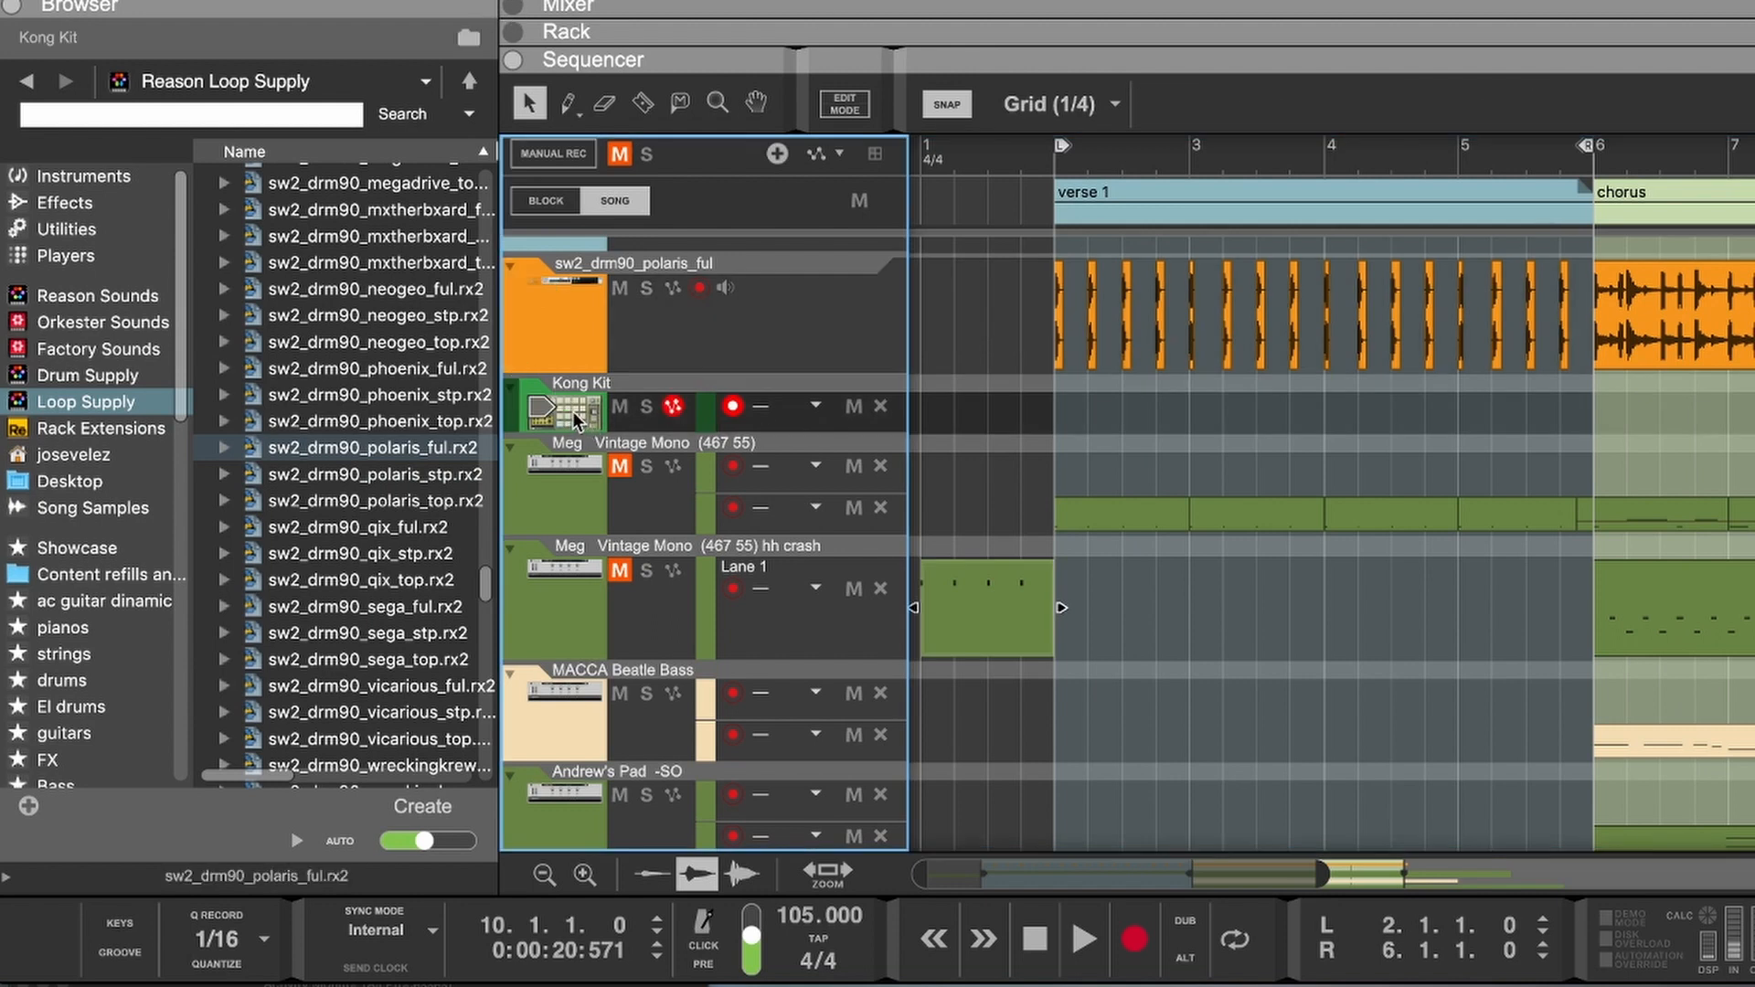
pyautogui.click(514, 7)
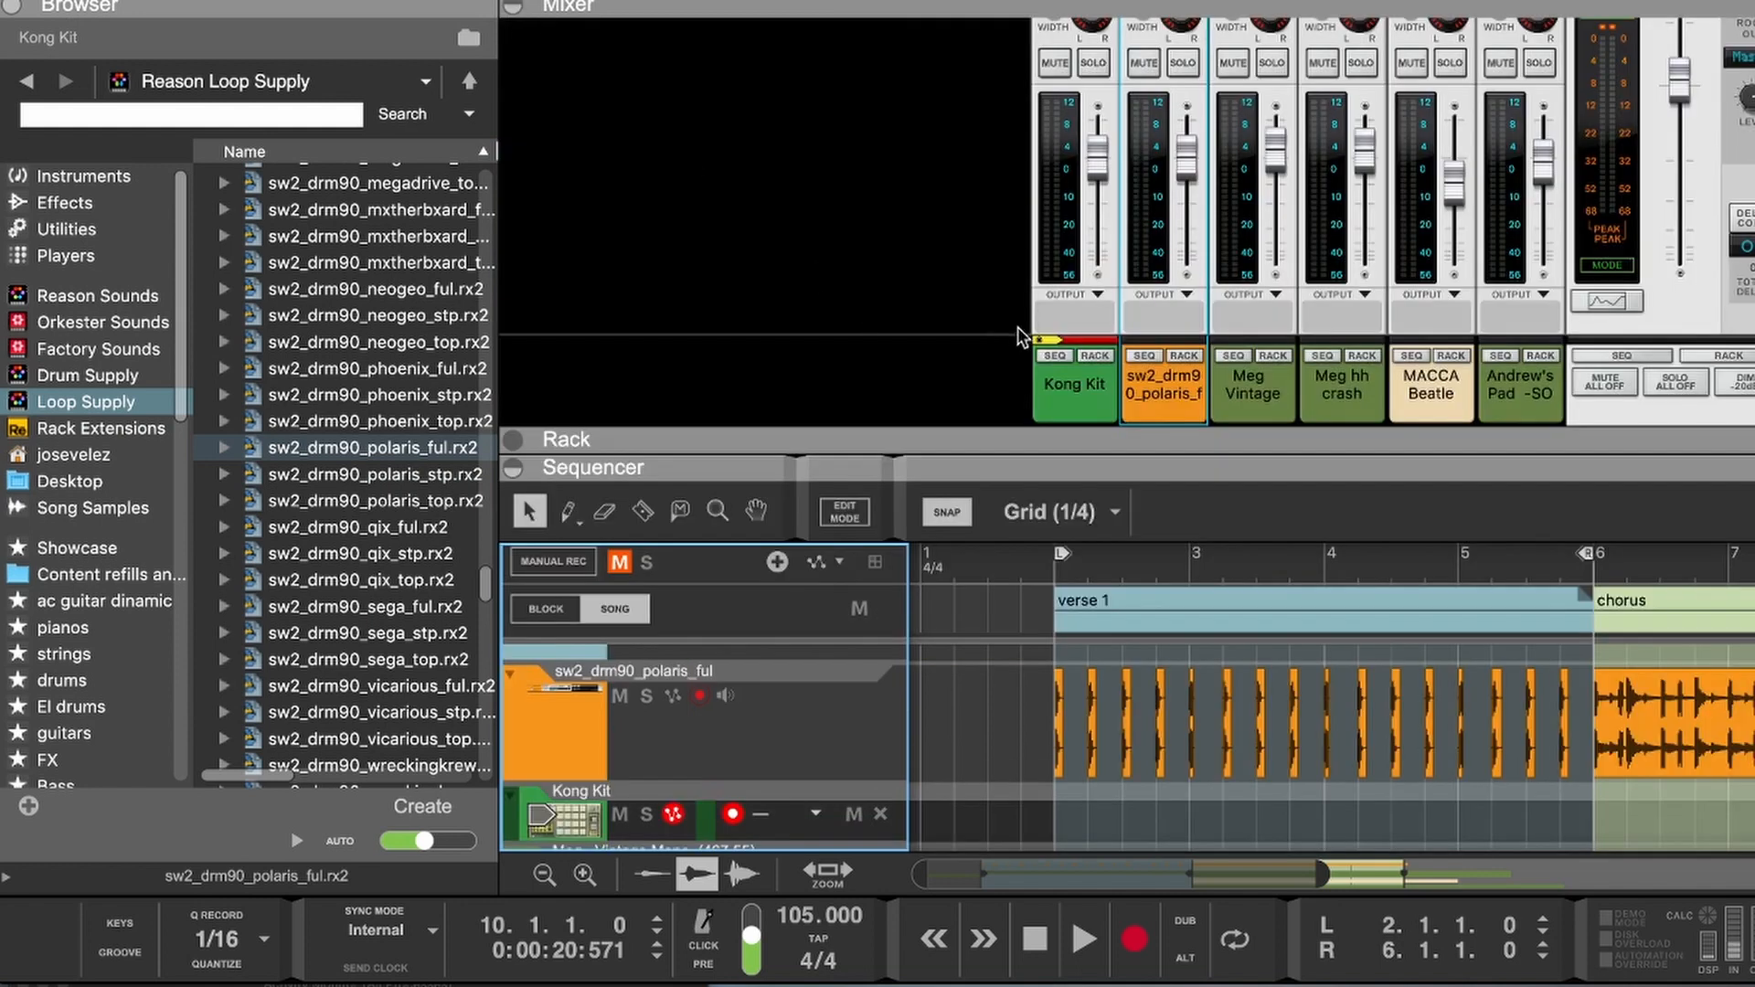
pyautogui.click(1092, 358)
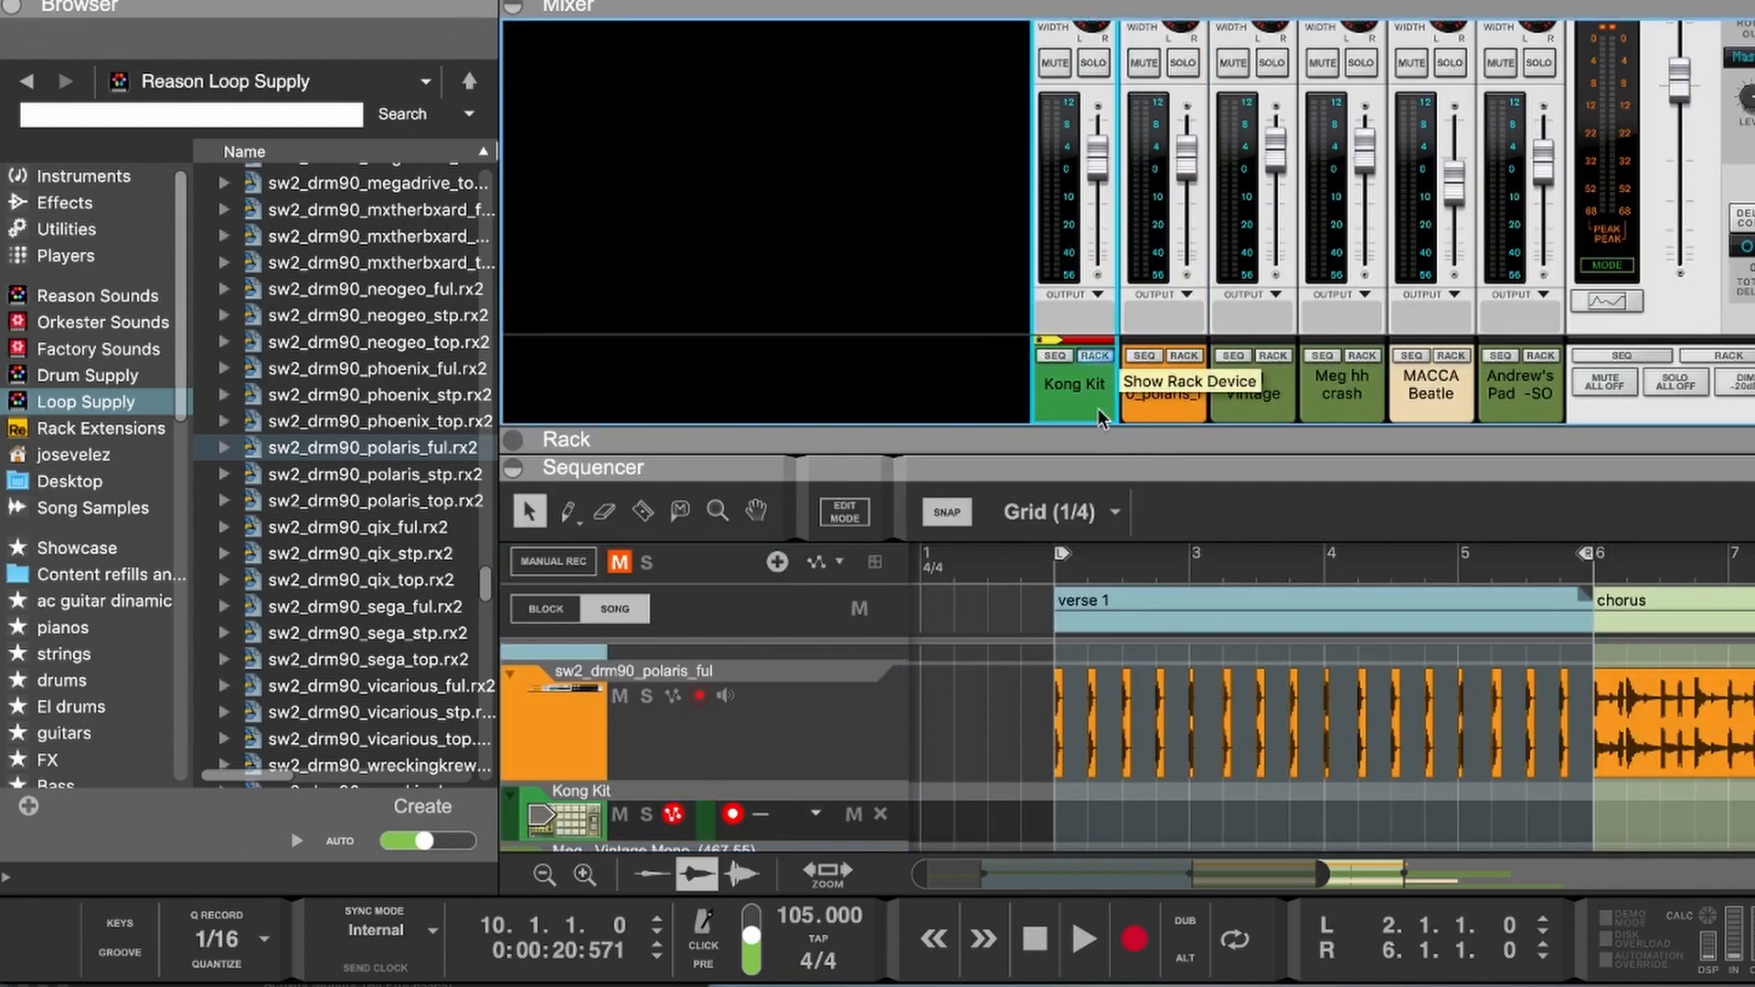
pyautogui.moveTo(1159, 440); pyautogui.dragTo(1160, 22)
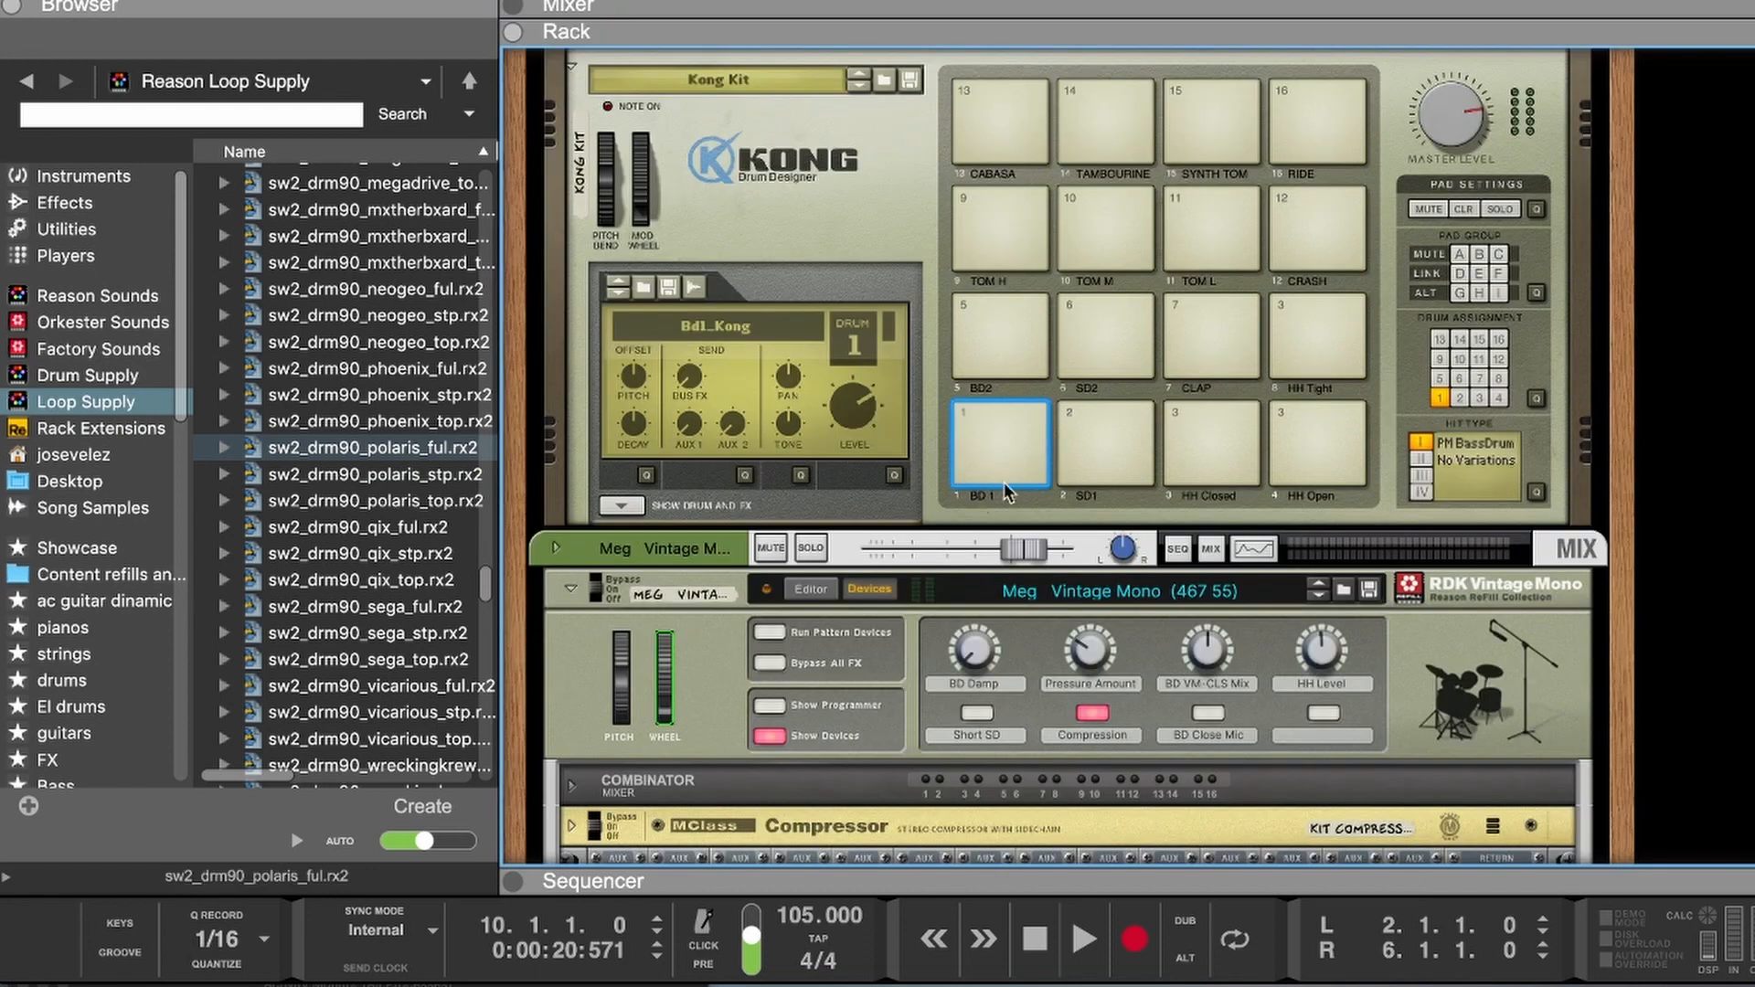
# Step: Audition the Kong Kit's BD 1, SD1, clap and closed, open and tight hi-hat pads
pyautogui.click(1024, 437)
pyautogui.click(1108, 439)
pyautogui.click(1225, 437)
pyautogui.click(1307, 439)
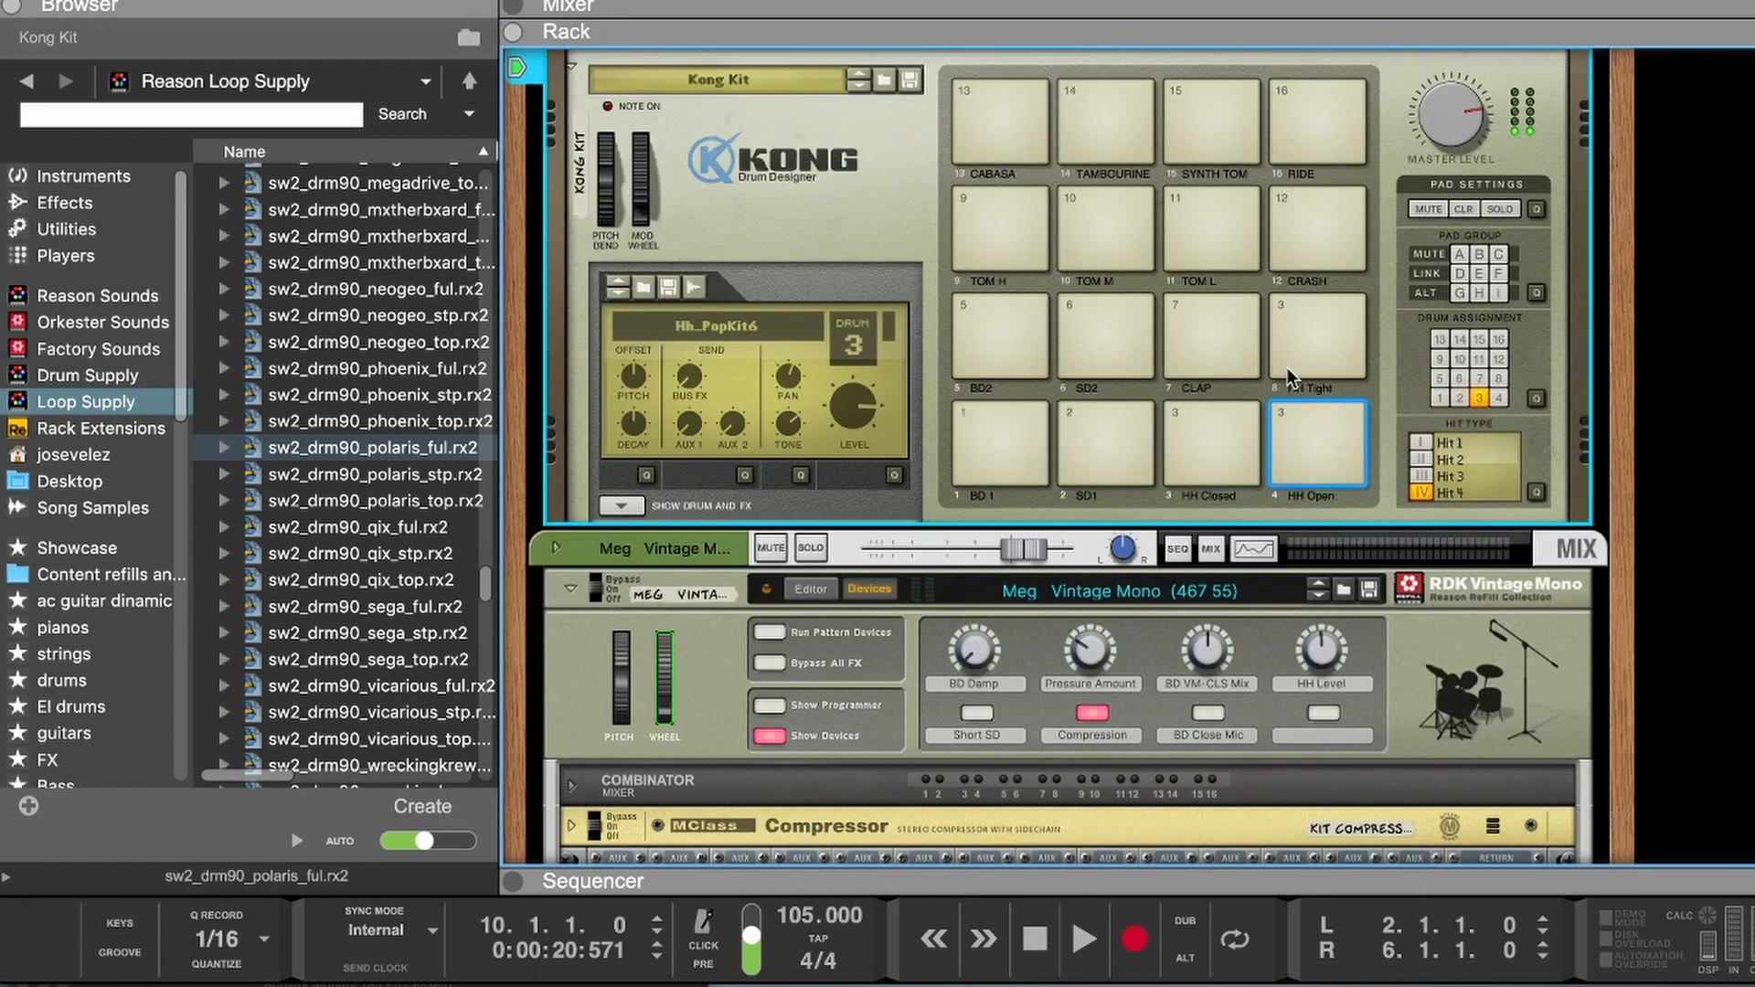
pyautogui.click(1287, 368)
pyautogui.click(1179, 354)
pyautogui.click(1318, 352)
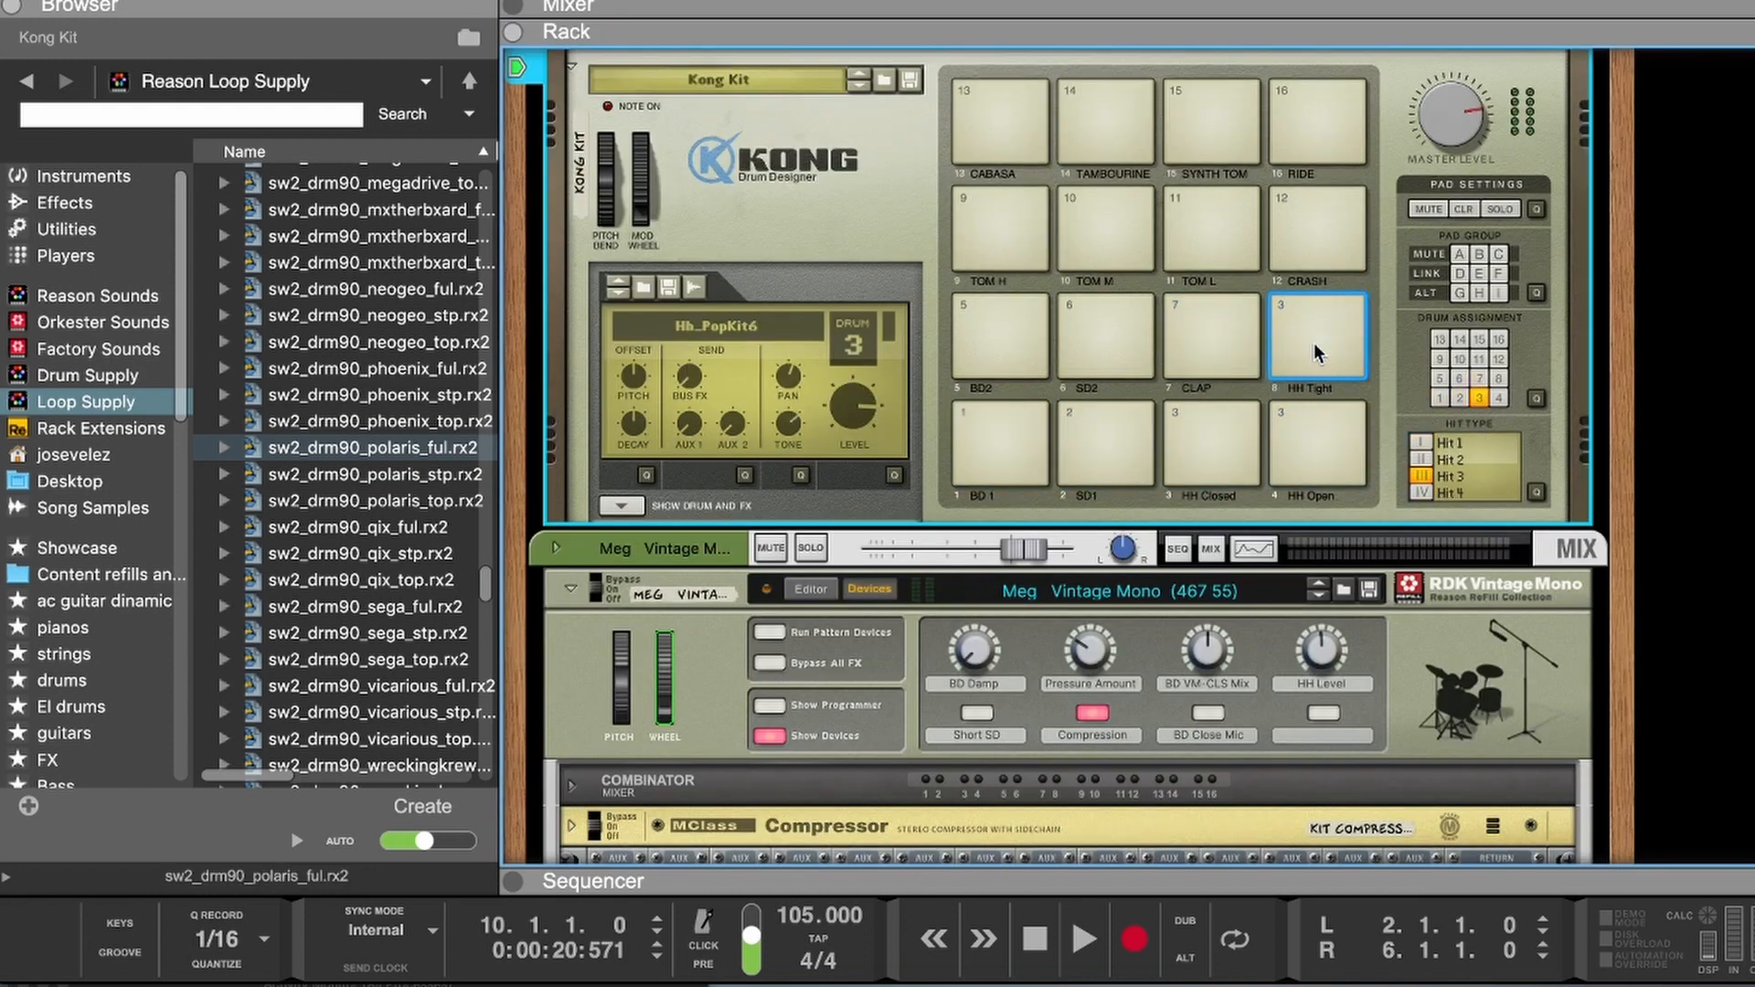
pyautogui.click(1321, 446)
pyautogui.click(1321, 446)
pyautogui.click(1321, 446)
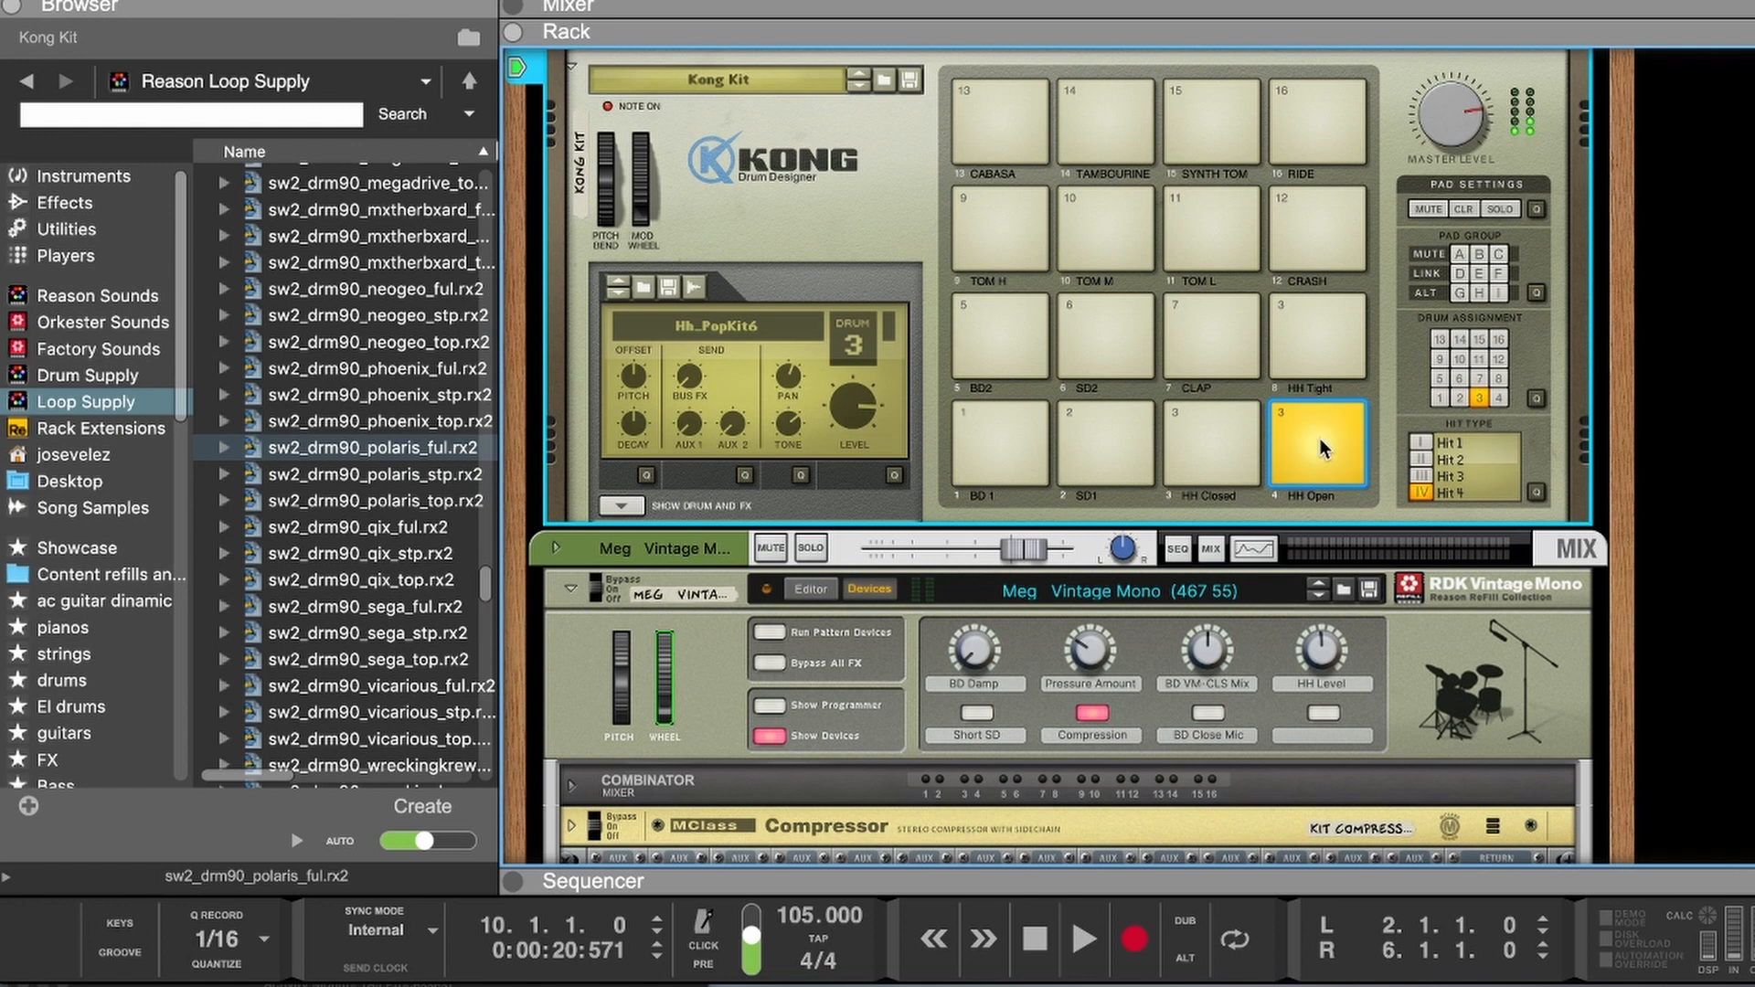
# Step: Audition the Kong Kit's BD2, TOM M, TOM L and SD2 pads
pyautogui.click(1002, 343)
pyautogui.click(1108, 331)
pyautogui.click(1090, 238)
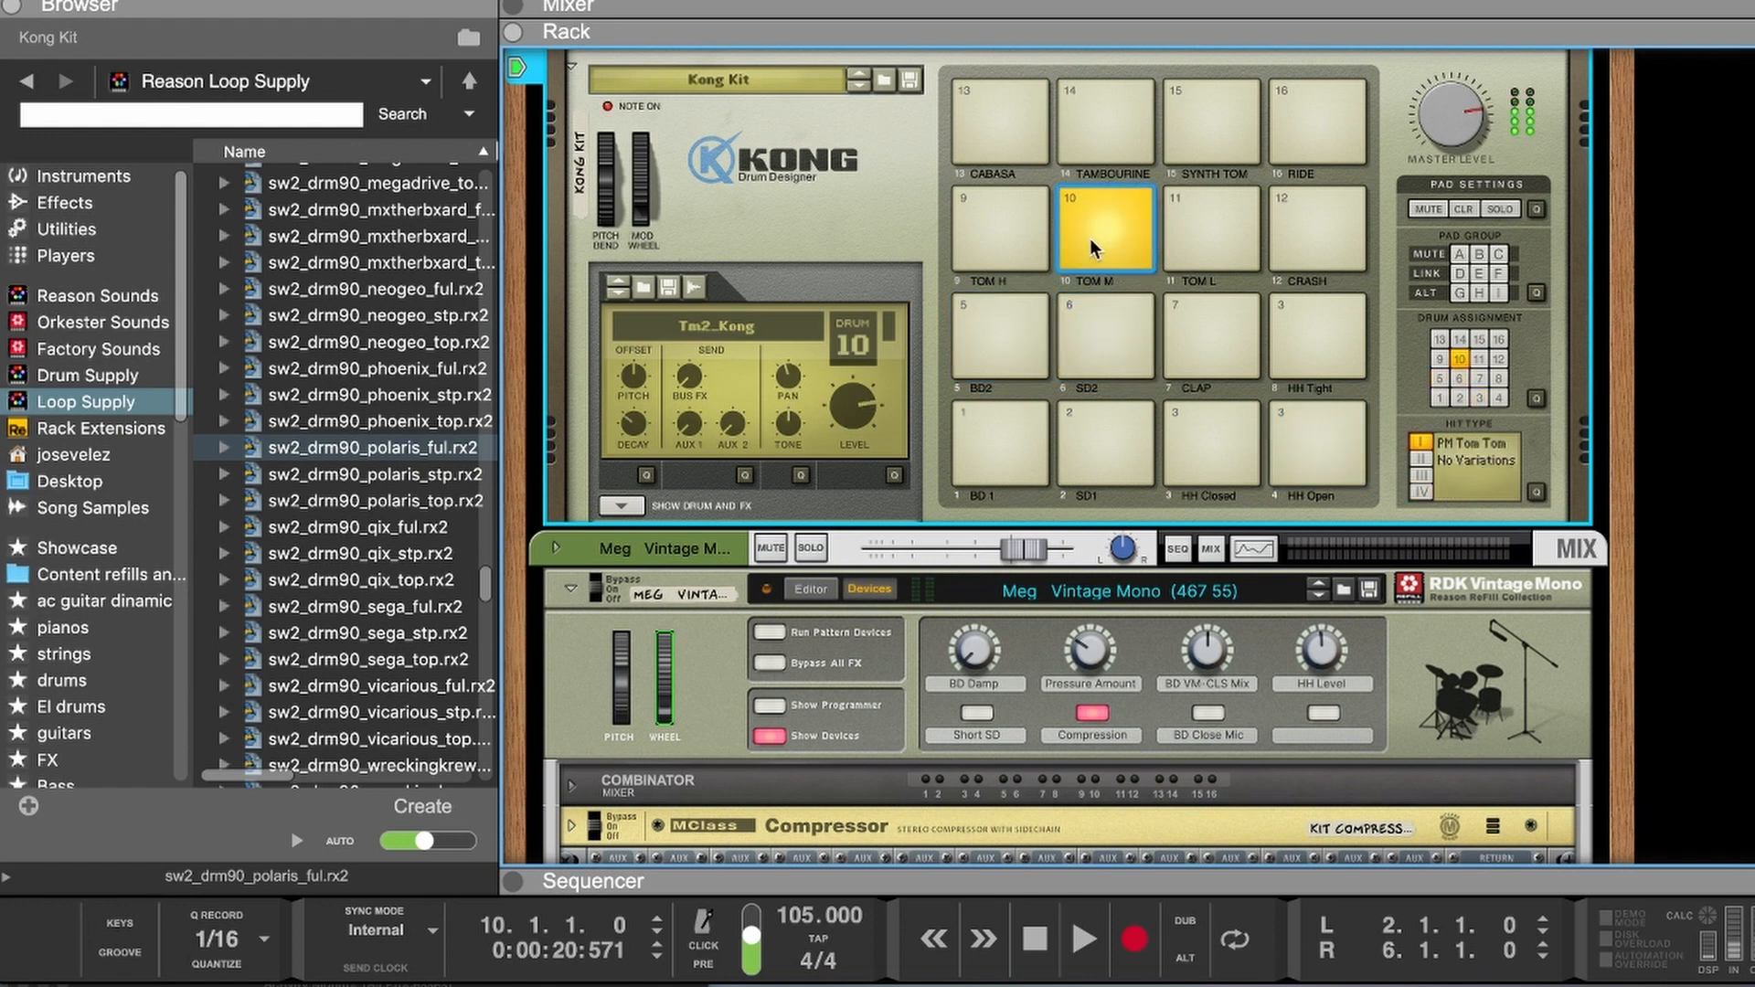
pyautogui.click(1189, 239)
pyautogui.click(1097, 343)
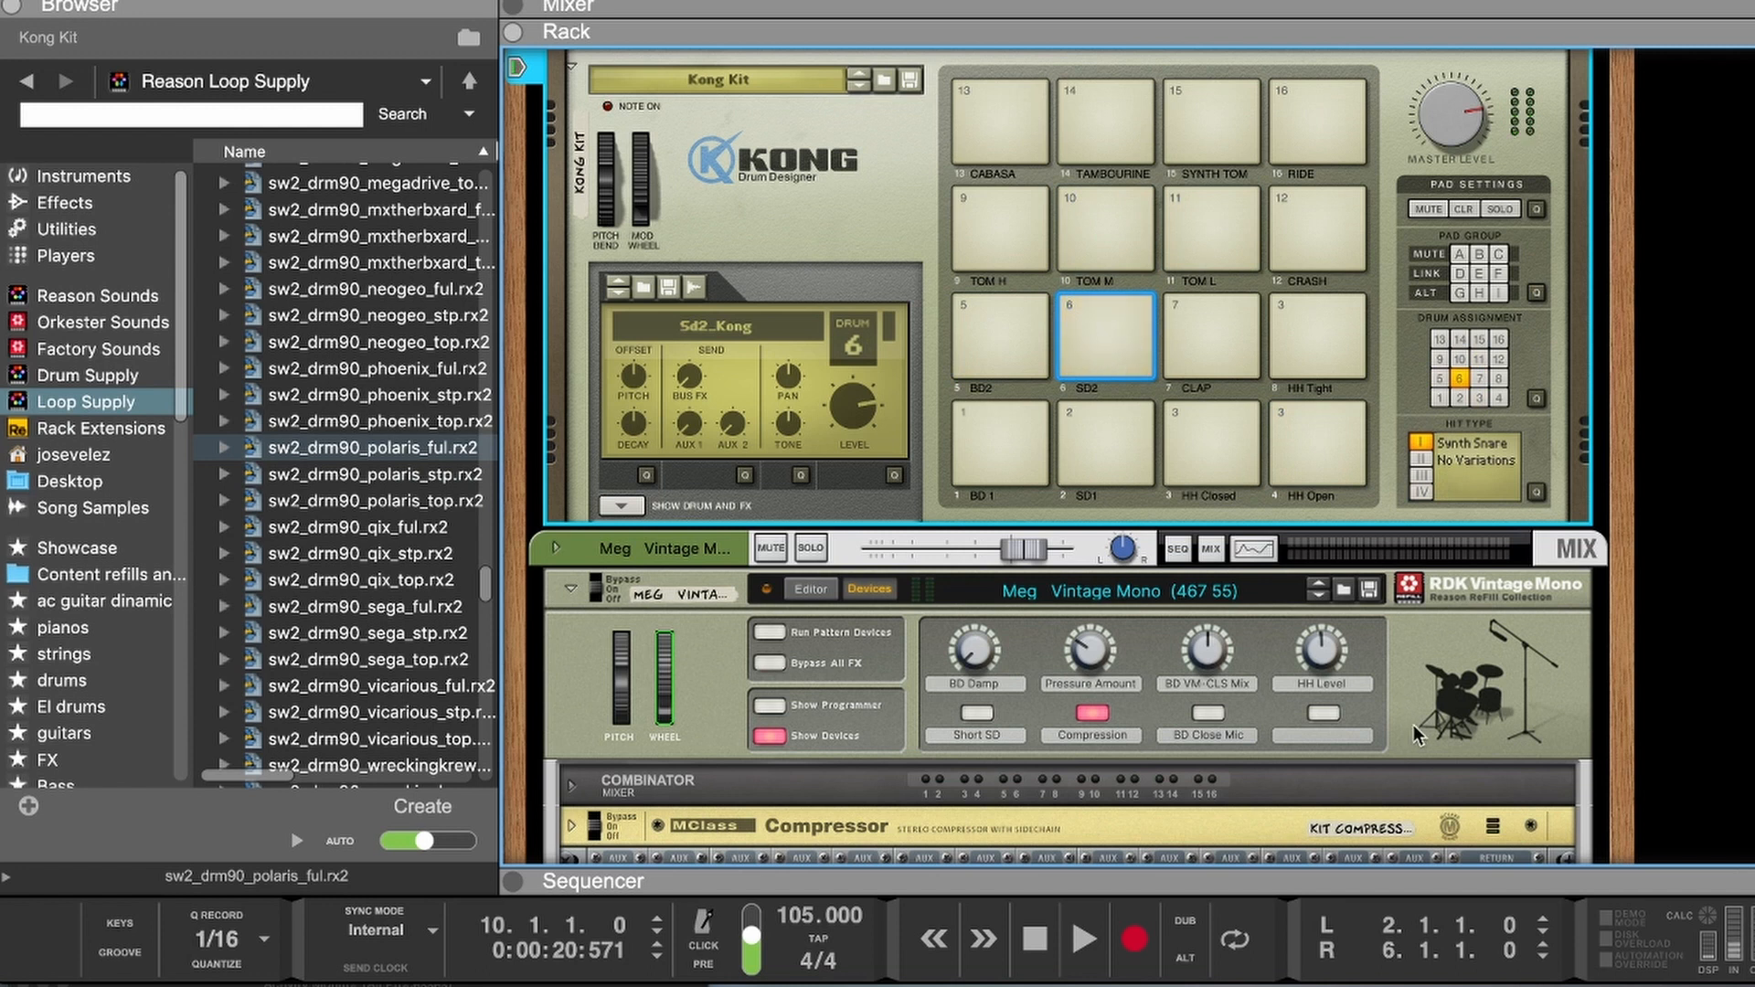
# Step: Create a one-bar clip at 1.1.1.0 on the Kong Kit track in the sequencer and open it for editing
pyautogui.moveTo(1502, 879); pyautogui.dragTo(1324, 119)
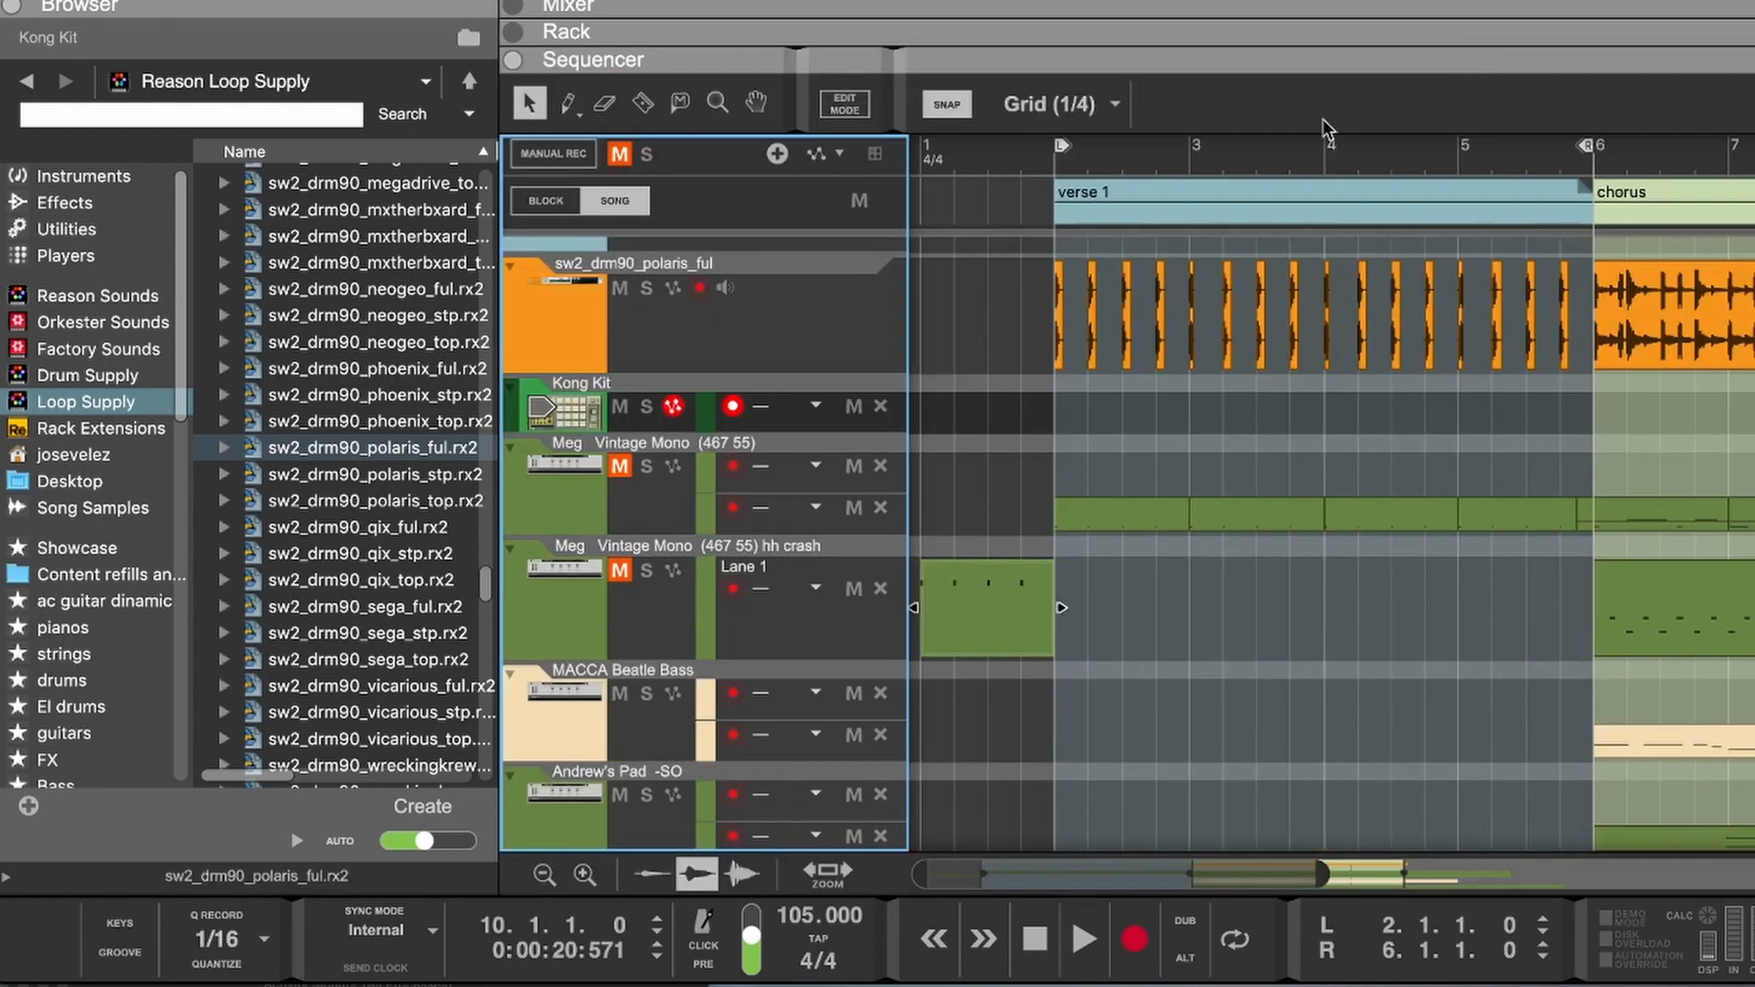
pyautogui.moveTo(925, 409); pyautogui.dragTo(1034, 409)
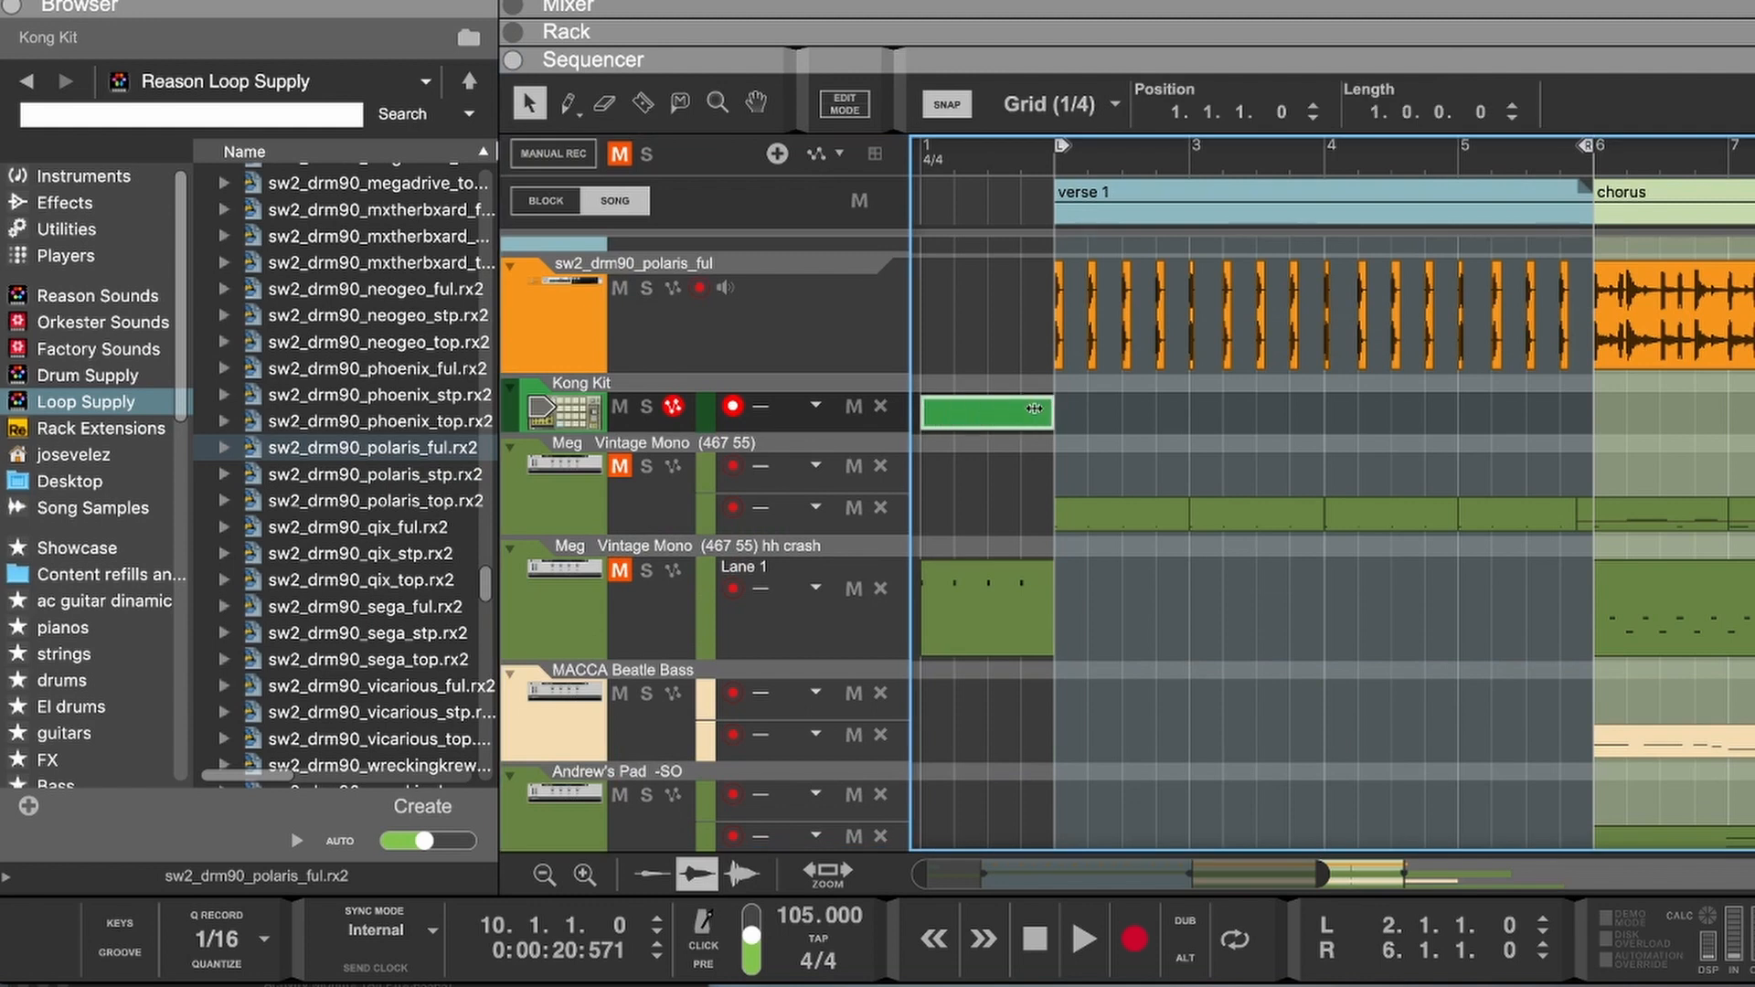
pyautogui.doubleClick(942, 416)
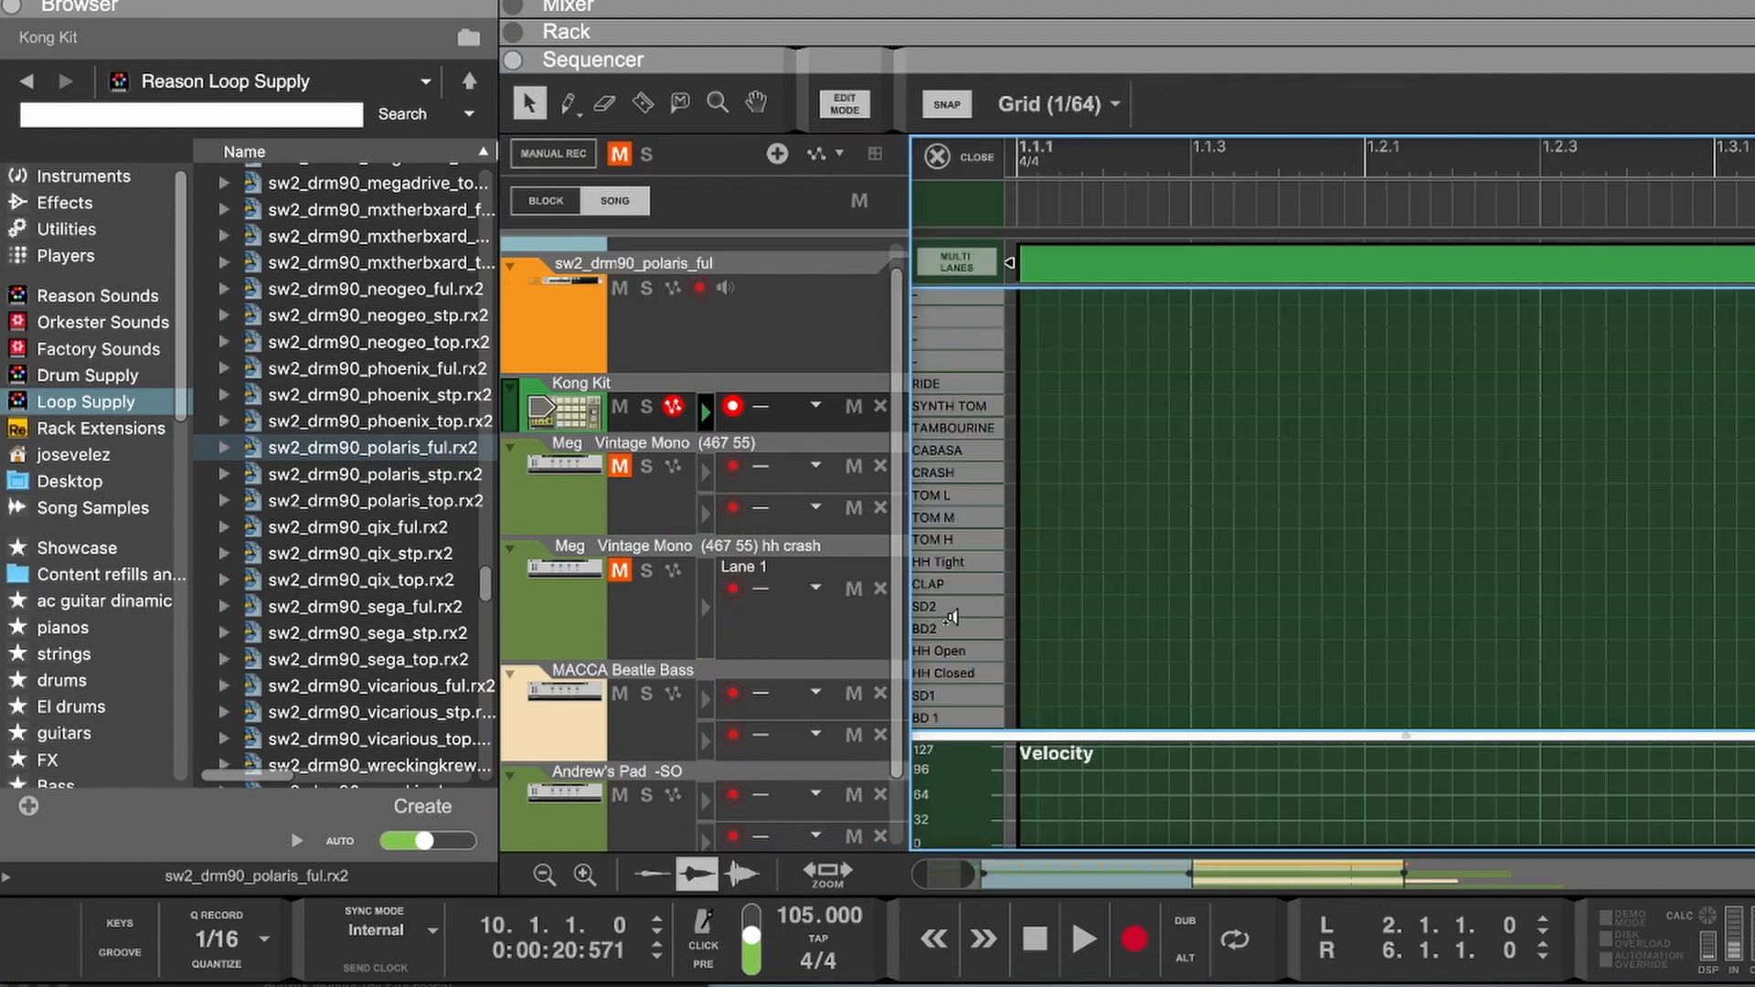
# Step: Audition SD2 and draw SD2 hits on every eighth note from 1.1.1.0 to 1.3.1.0 with the Pencil tool
pyautogui.click(958, 607)
pyautogui.click(567, 105)
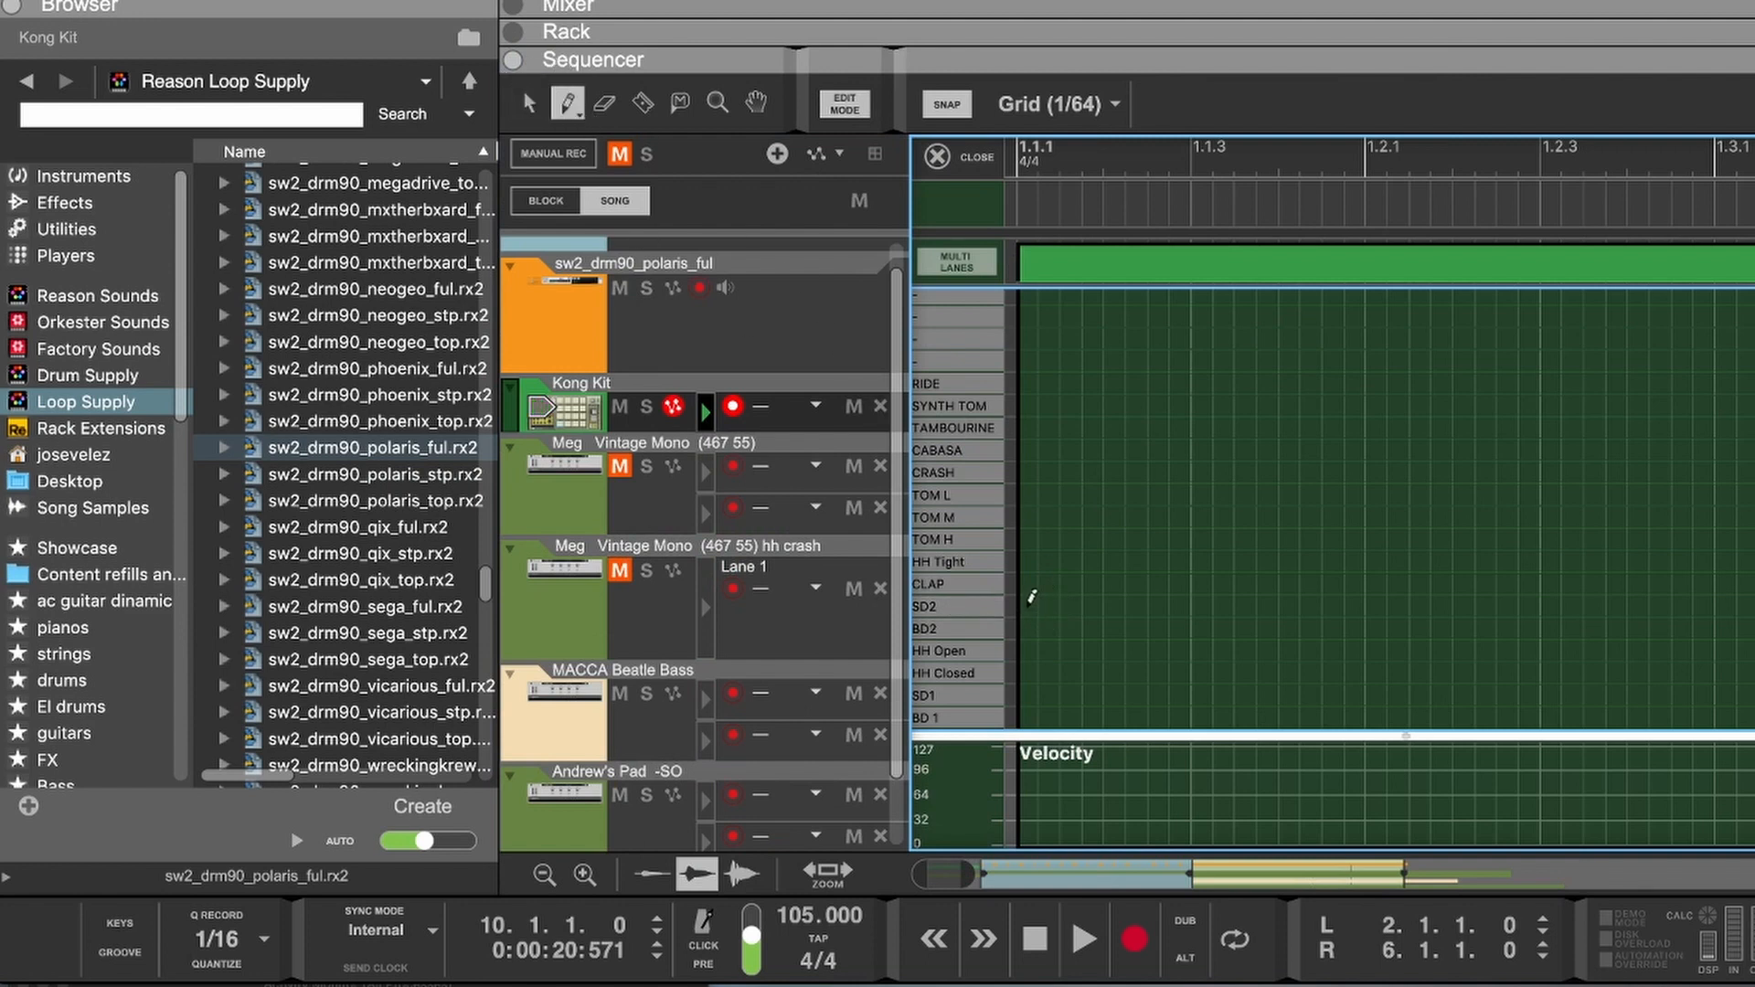
pyautogui.click(1029, 605)
pyautogui.click(1201, 605)
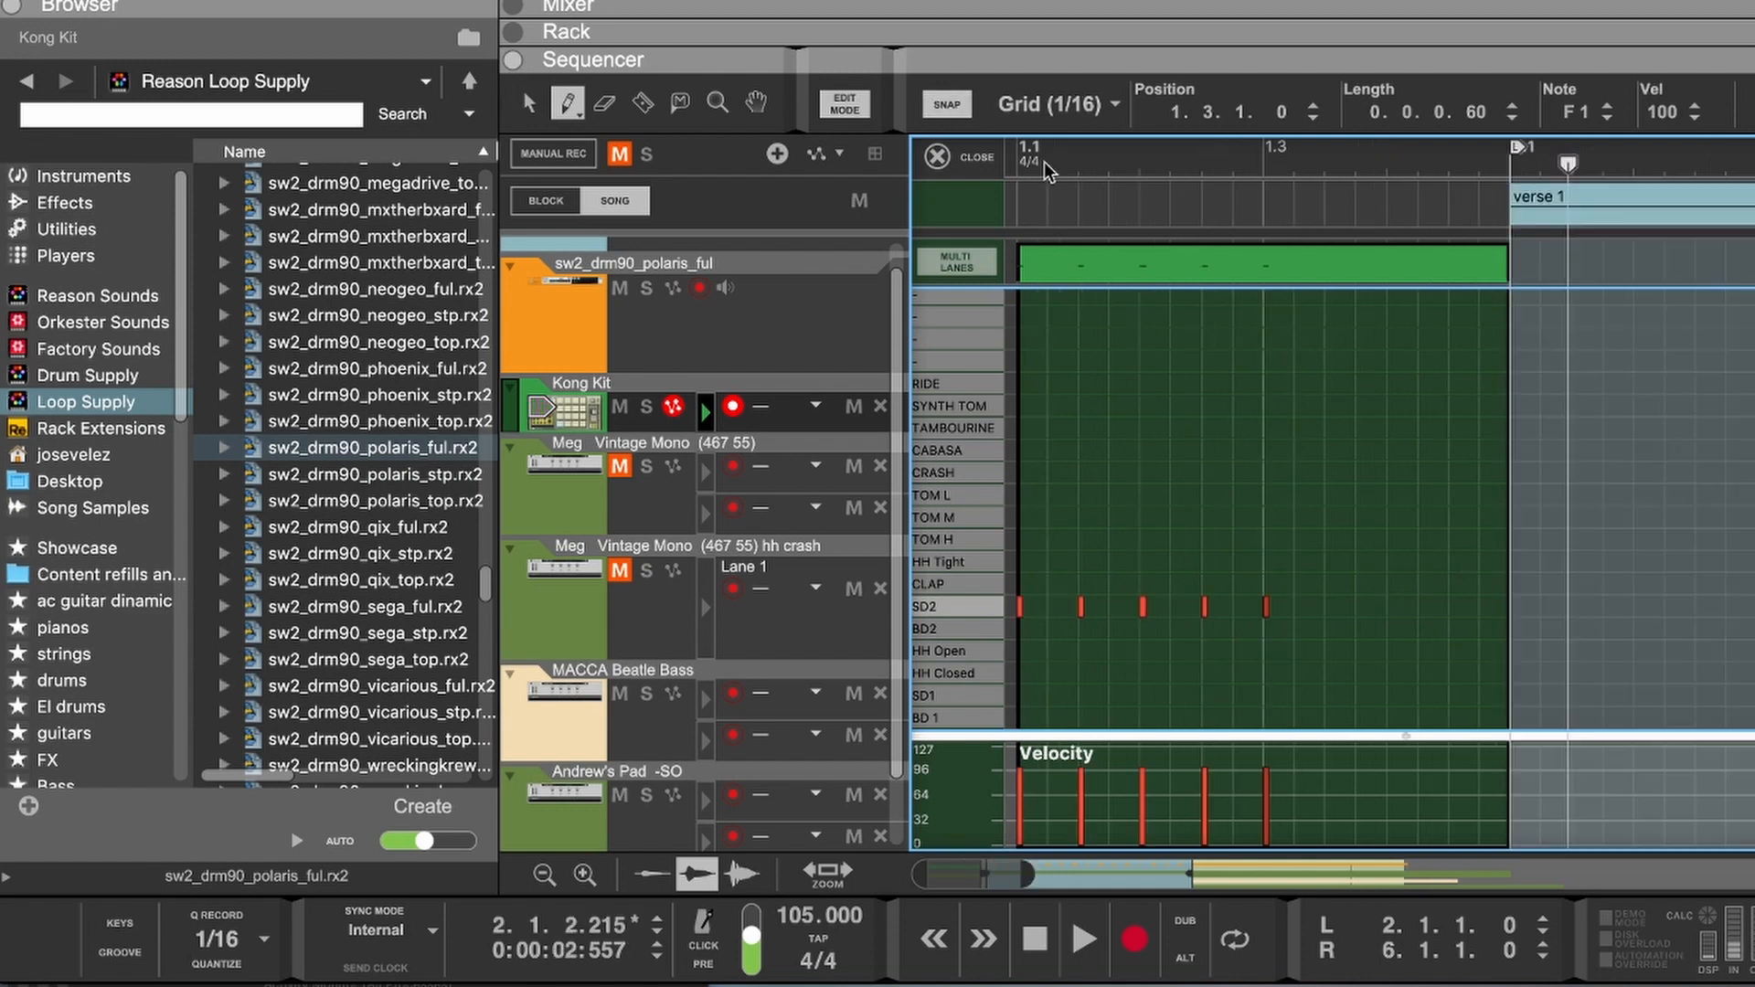
# Step: Set the sequencer's snap value to 1/8
pyautogui.click(1108, 108)
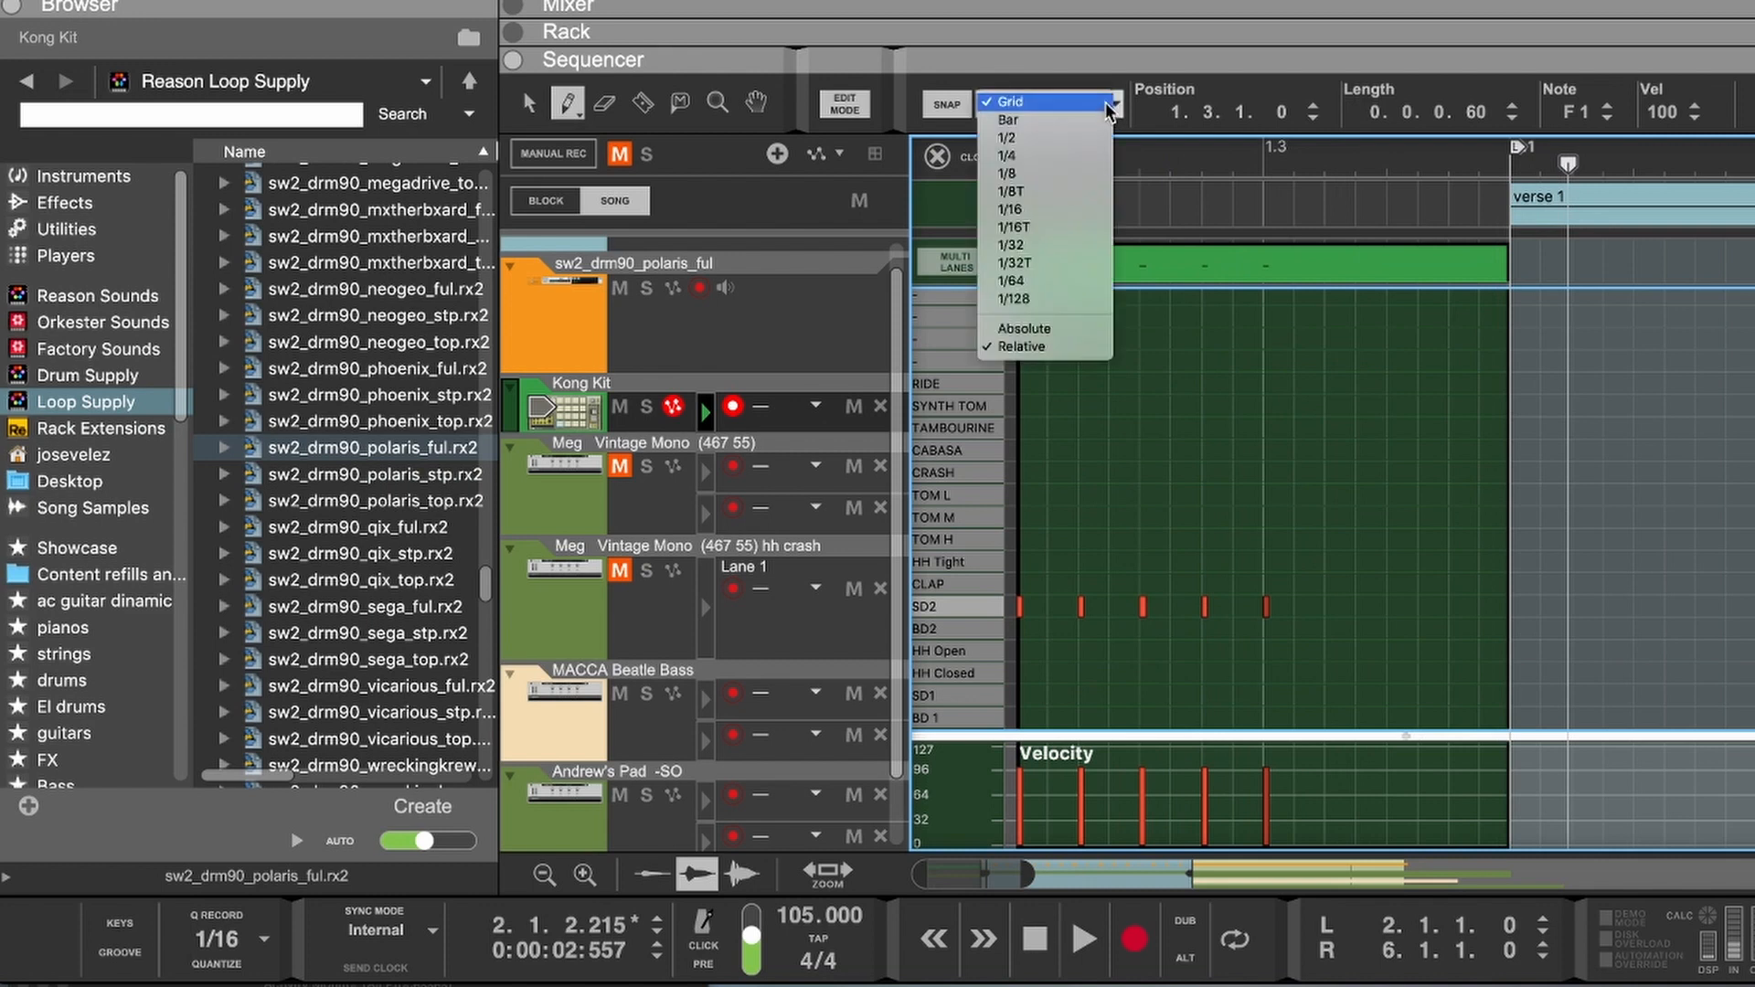
pyautogui.click(1077, 108)
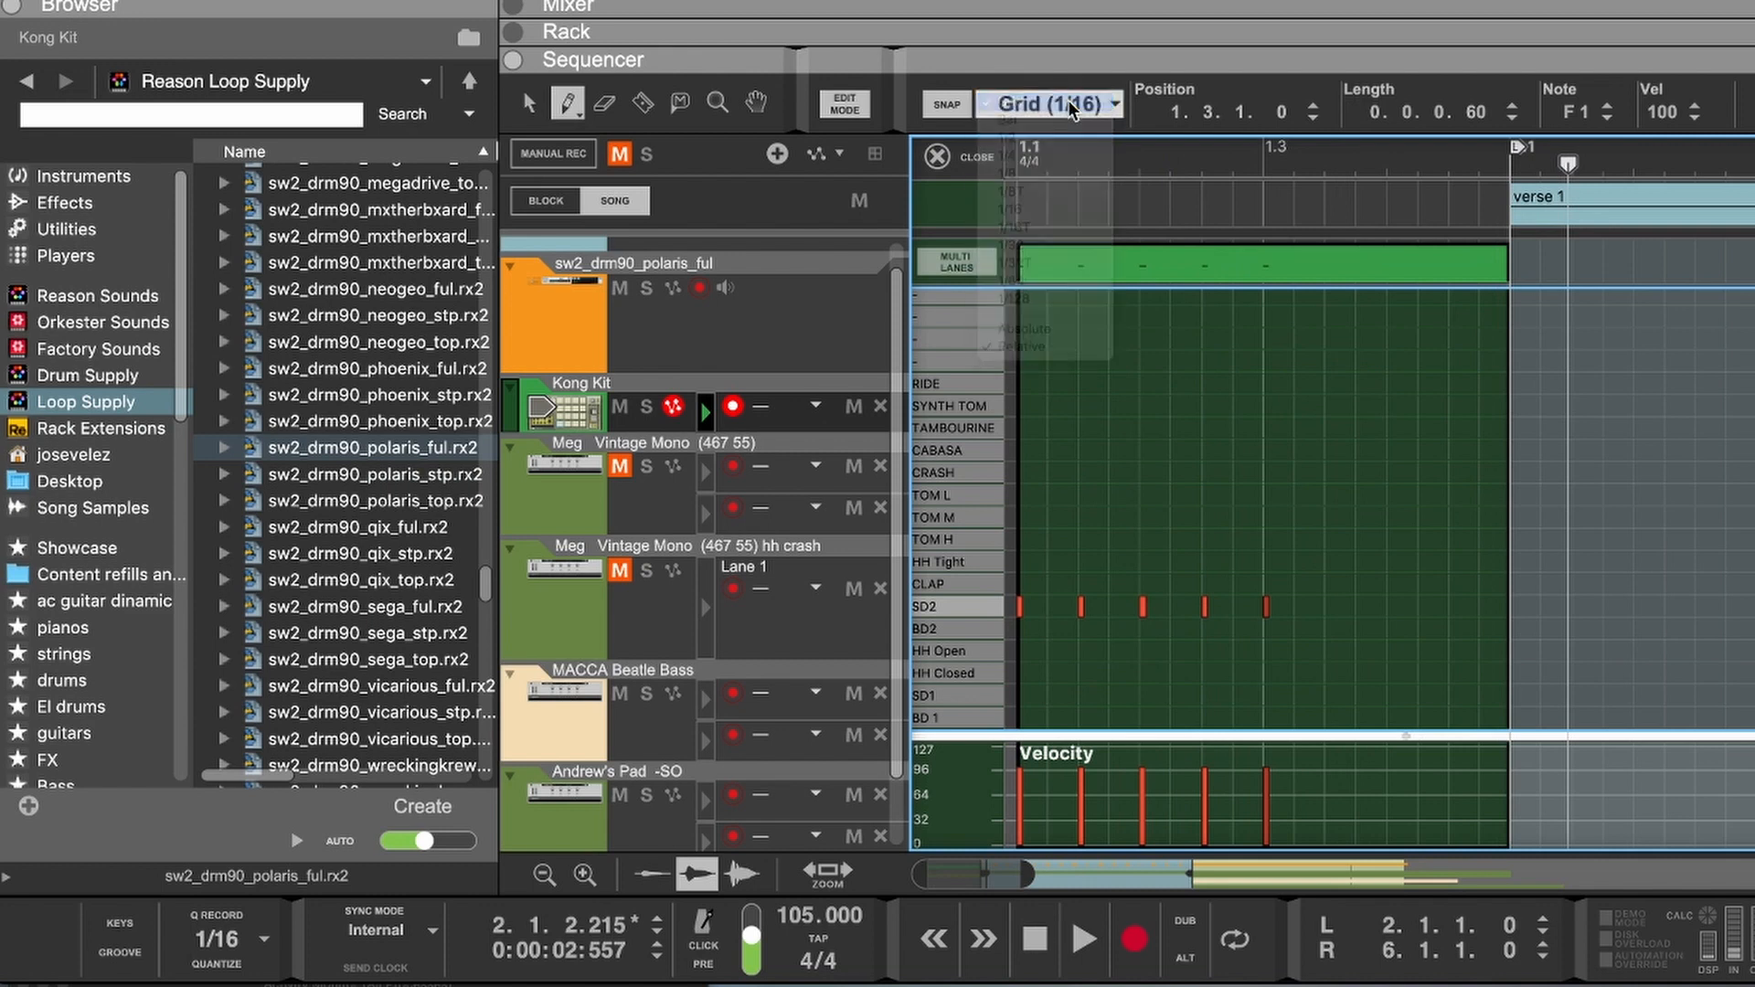
pyautogui.click(1118, 108)
pyautogui.click(1071, 176)
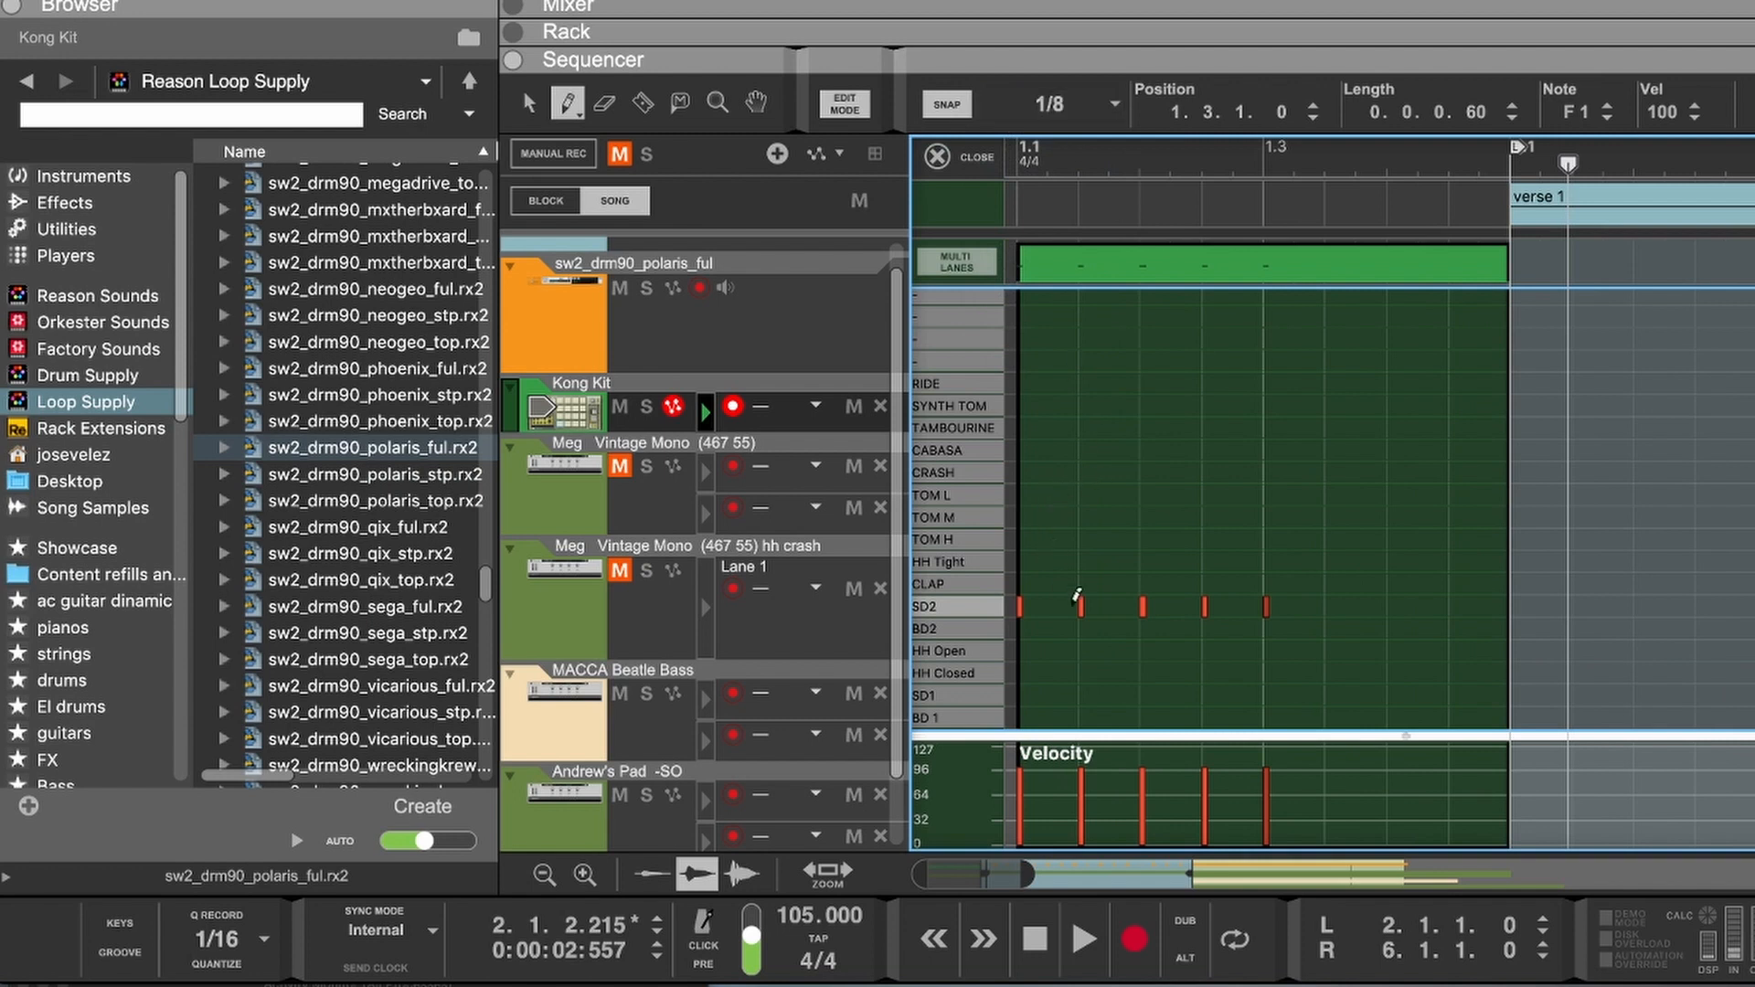
# Step: Delete the SD2 hits at 1.1.3.0 and 1.2.3.0, and draw an SD2 hit of length 0.0.2.0 at 1.4.1.0
pyautogui.press('q')
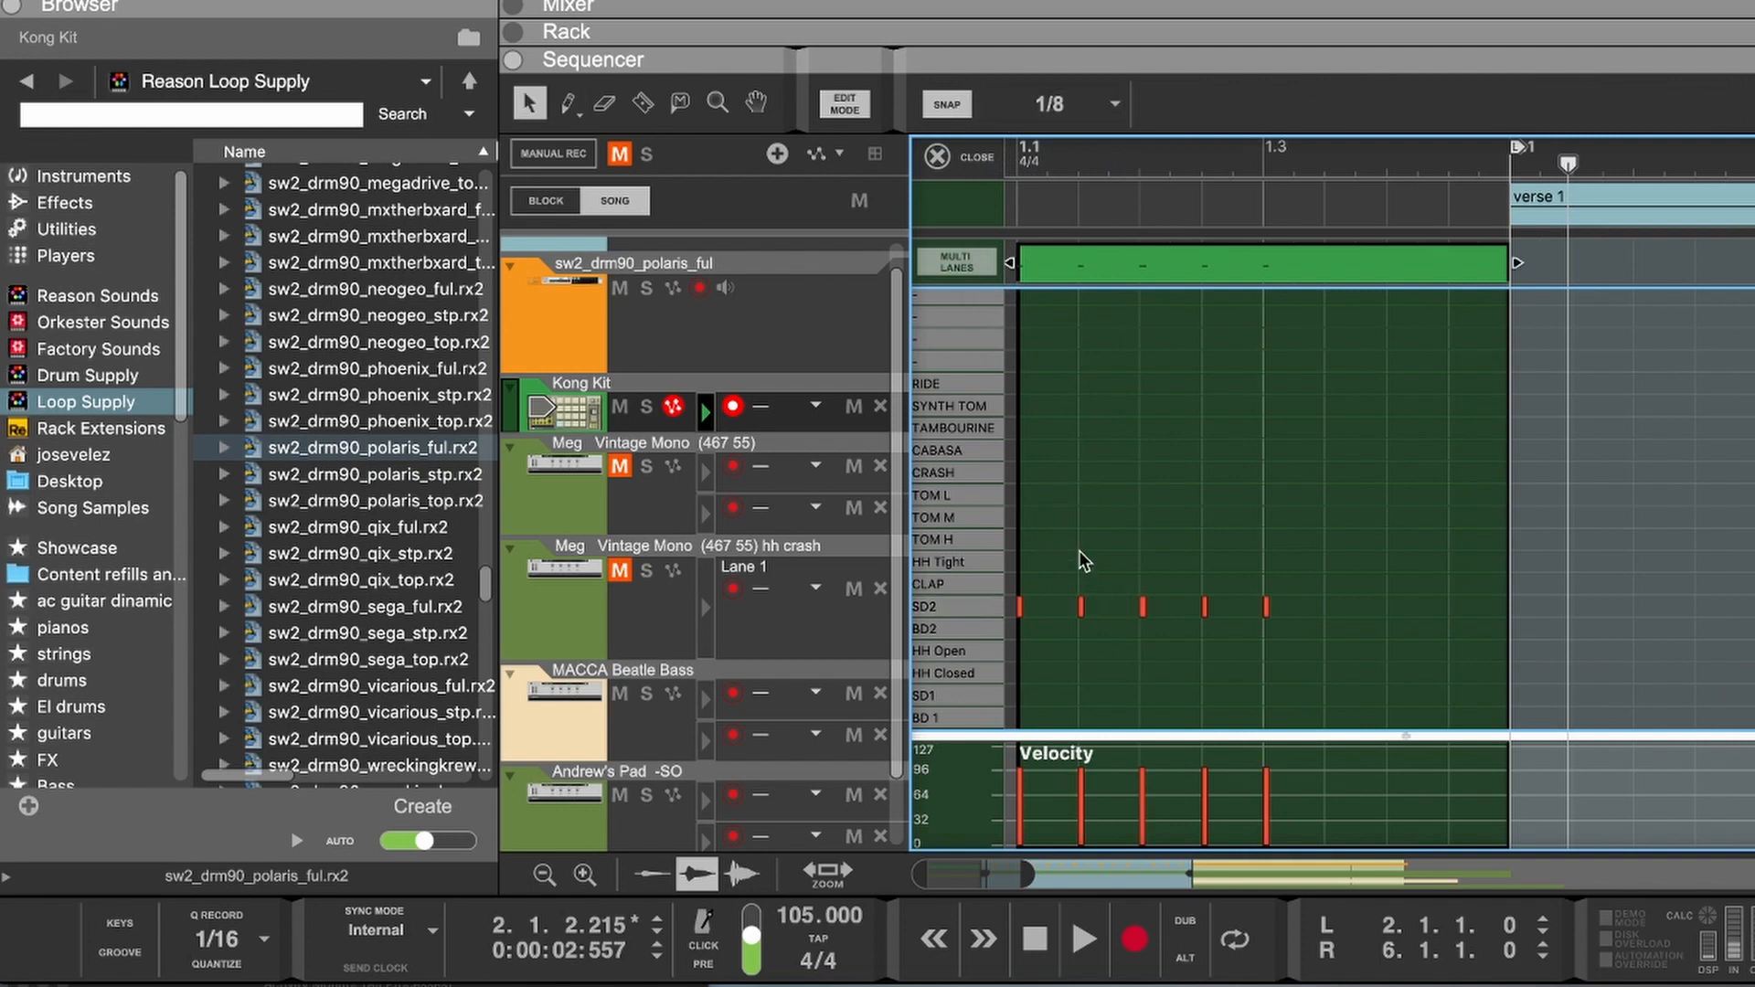
pyautogui.moveTo(1097, 627); pyautogui.dragTo(1106, 657)
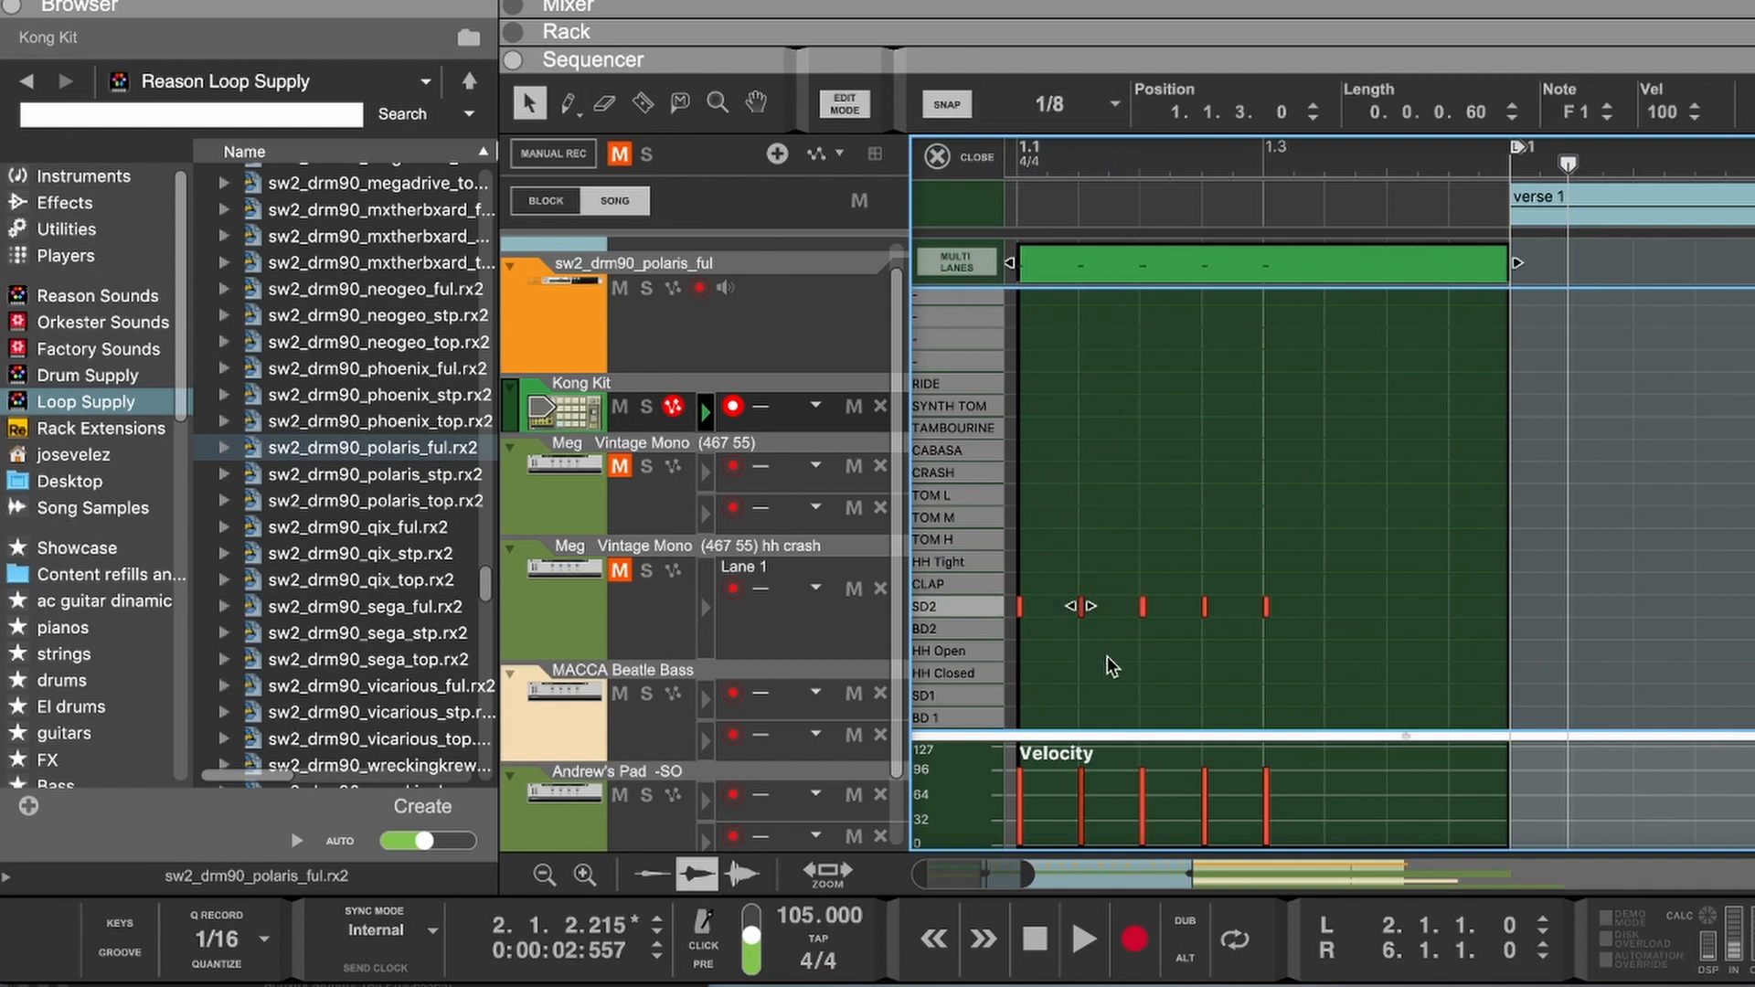
pyautogui.press('Delete')
pyautogui.press('Delete')
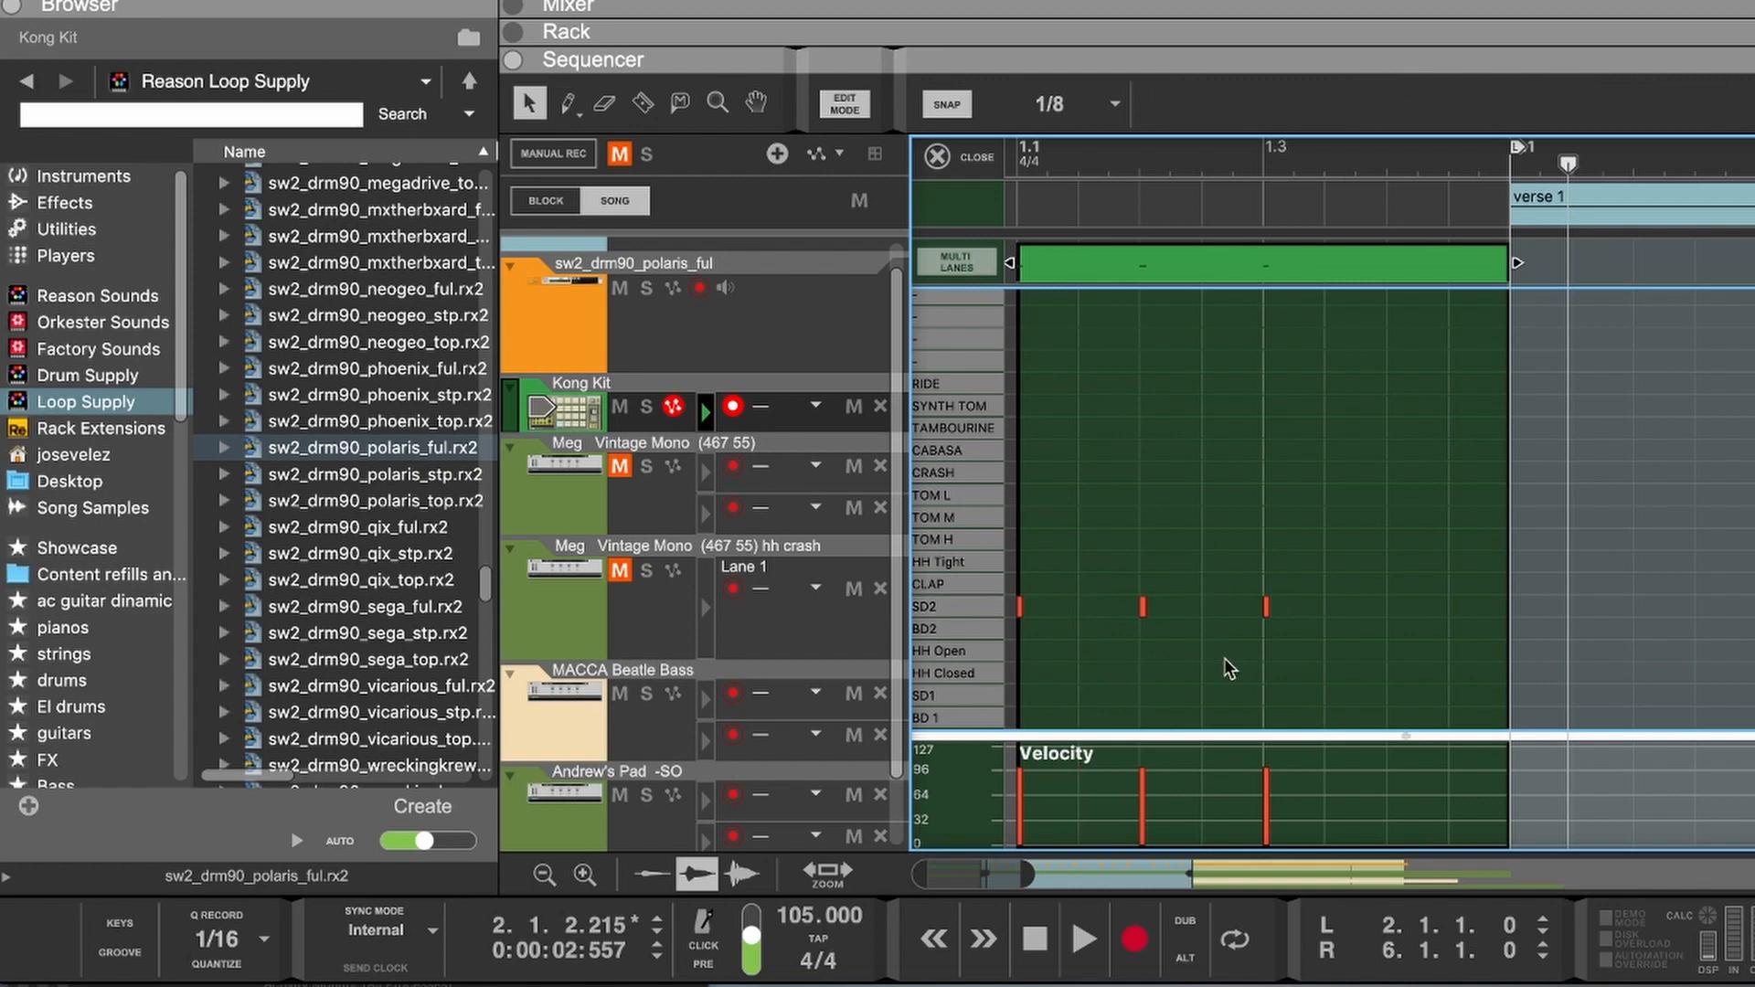
pyautogui.click(1395, 603)
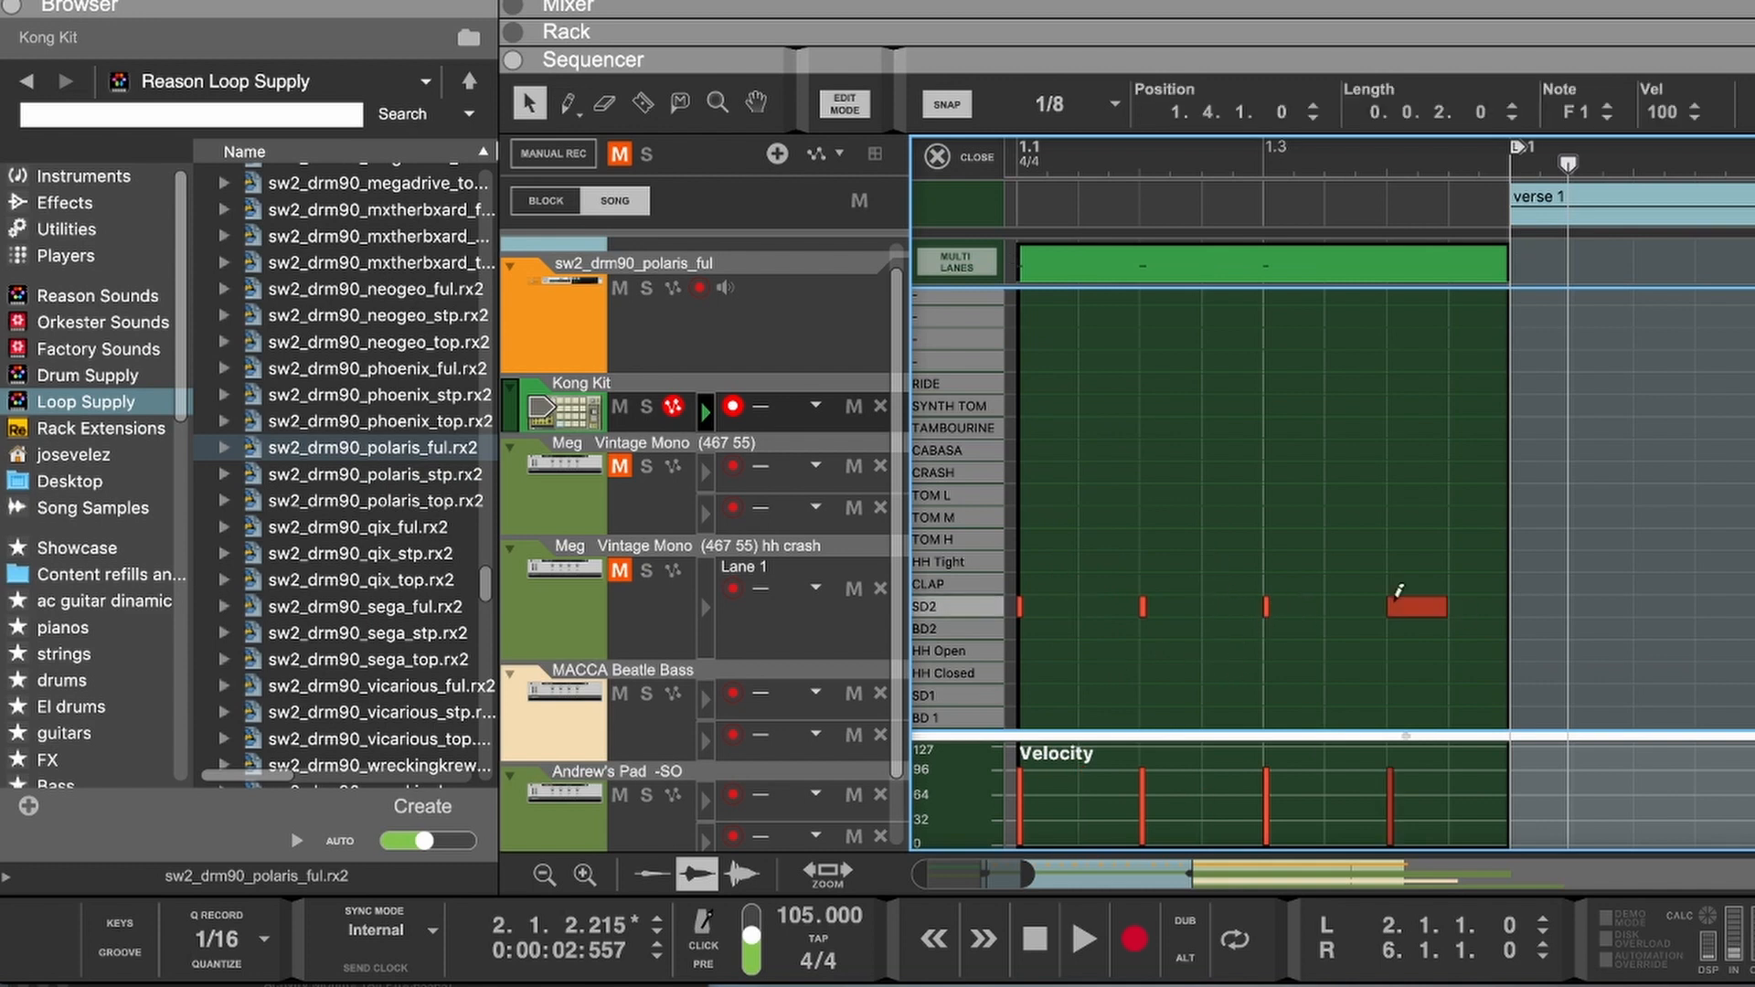
# Step: Play the intro from bar 1 and lengthen the first three SD2 hits to 0.0.2.0 each
pyautogui.click(1012, 159)
pyautogui.press('space')
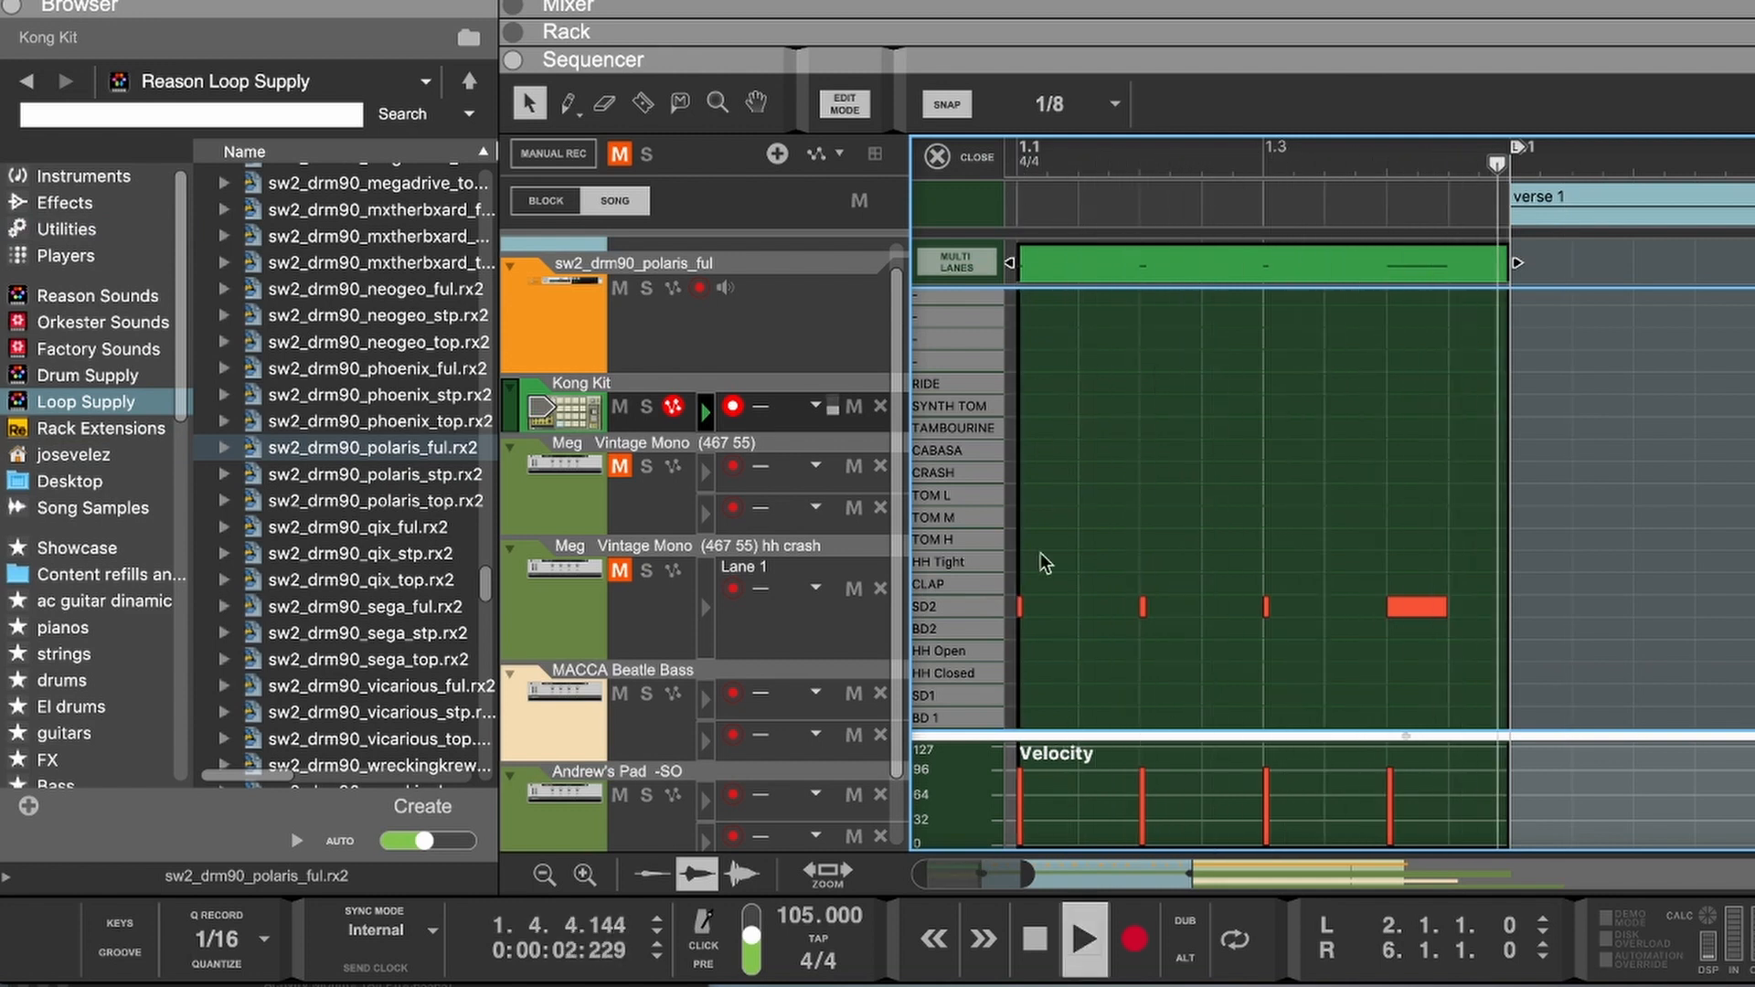
pyautogui.press('space')
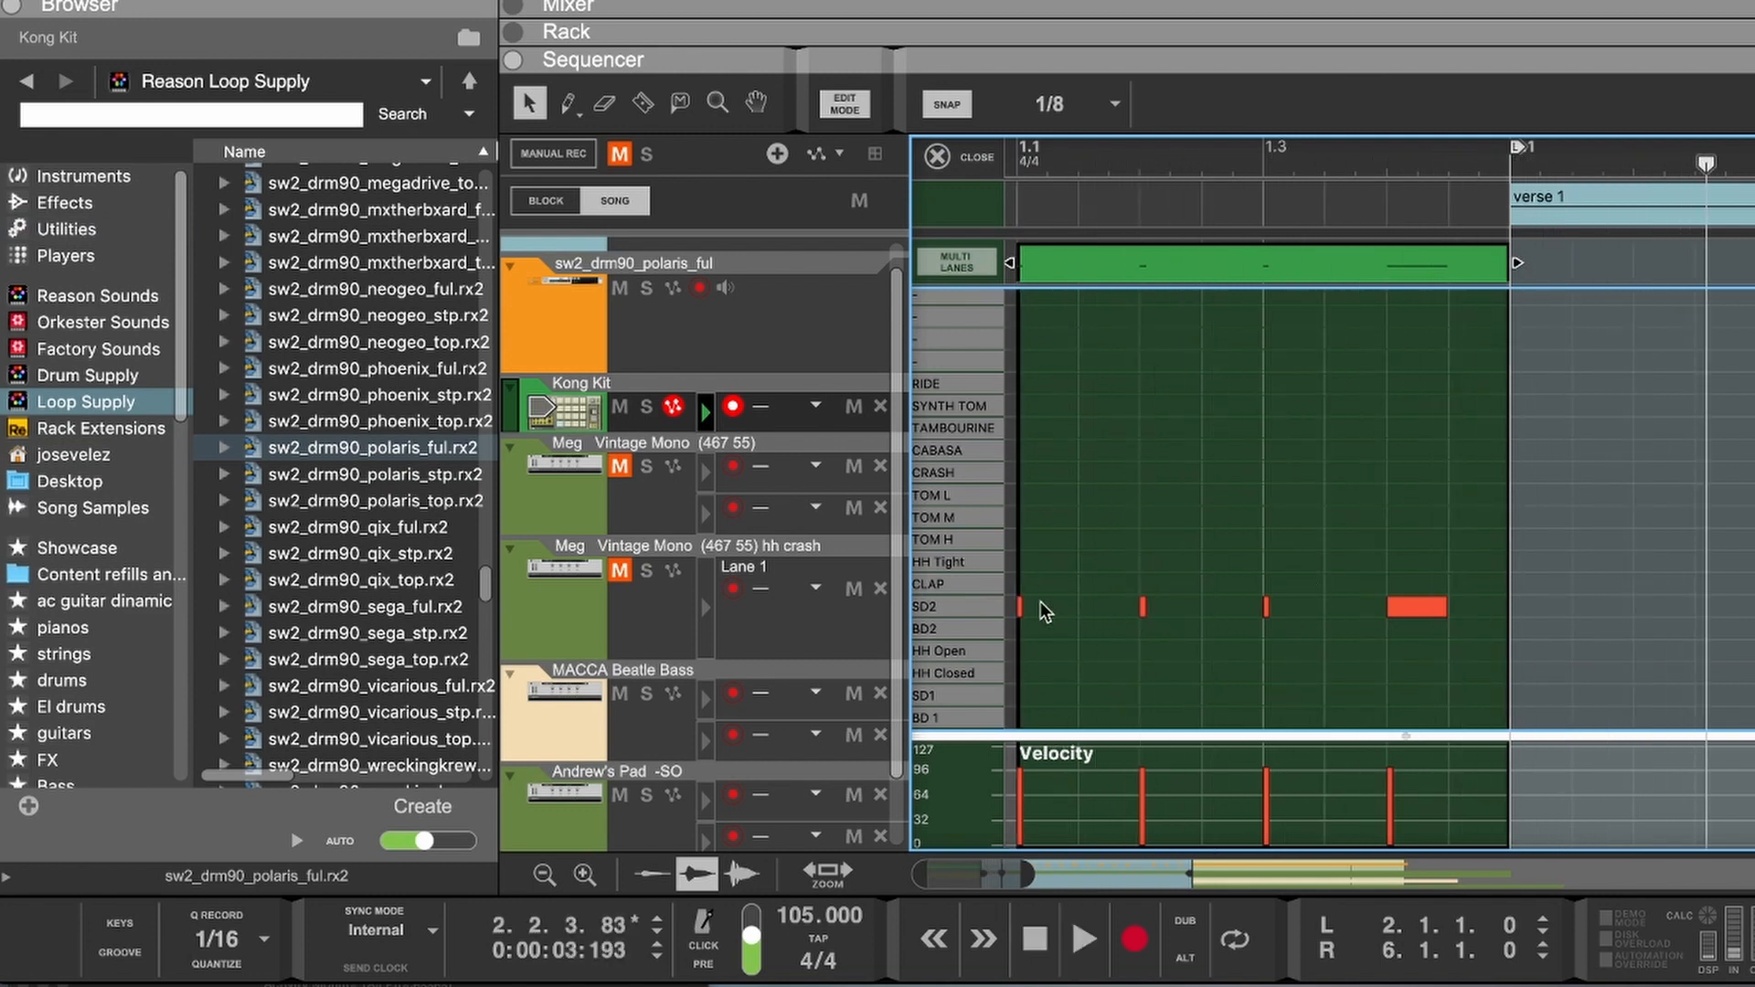
pyautogui.click(1267, 606)
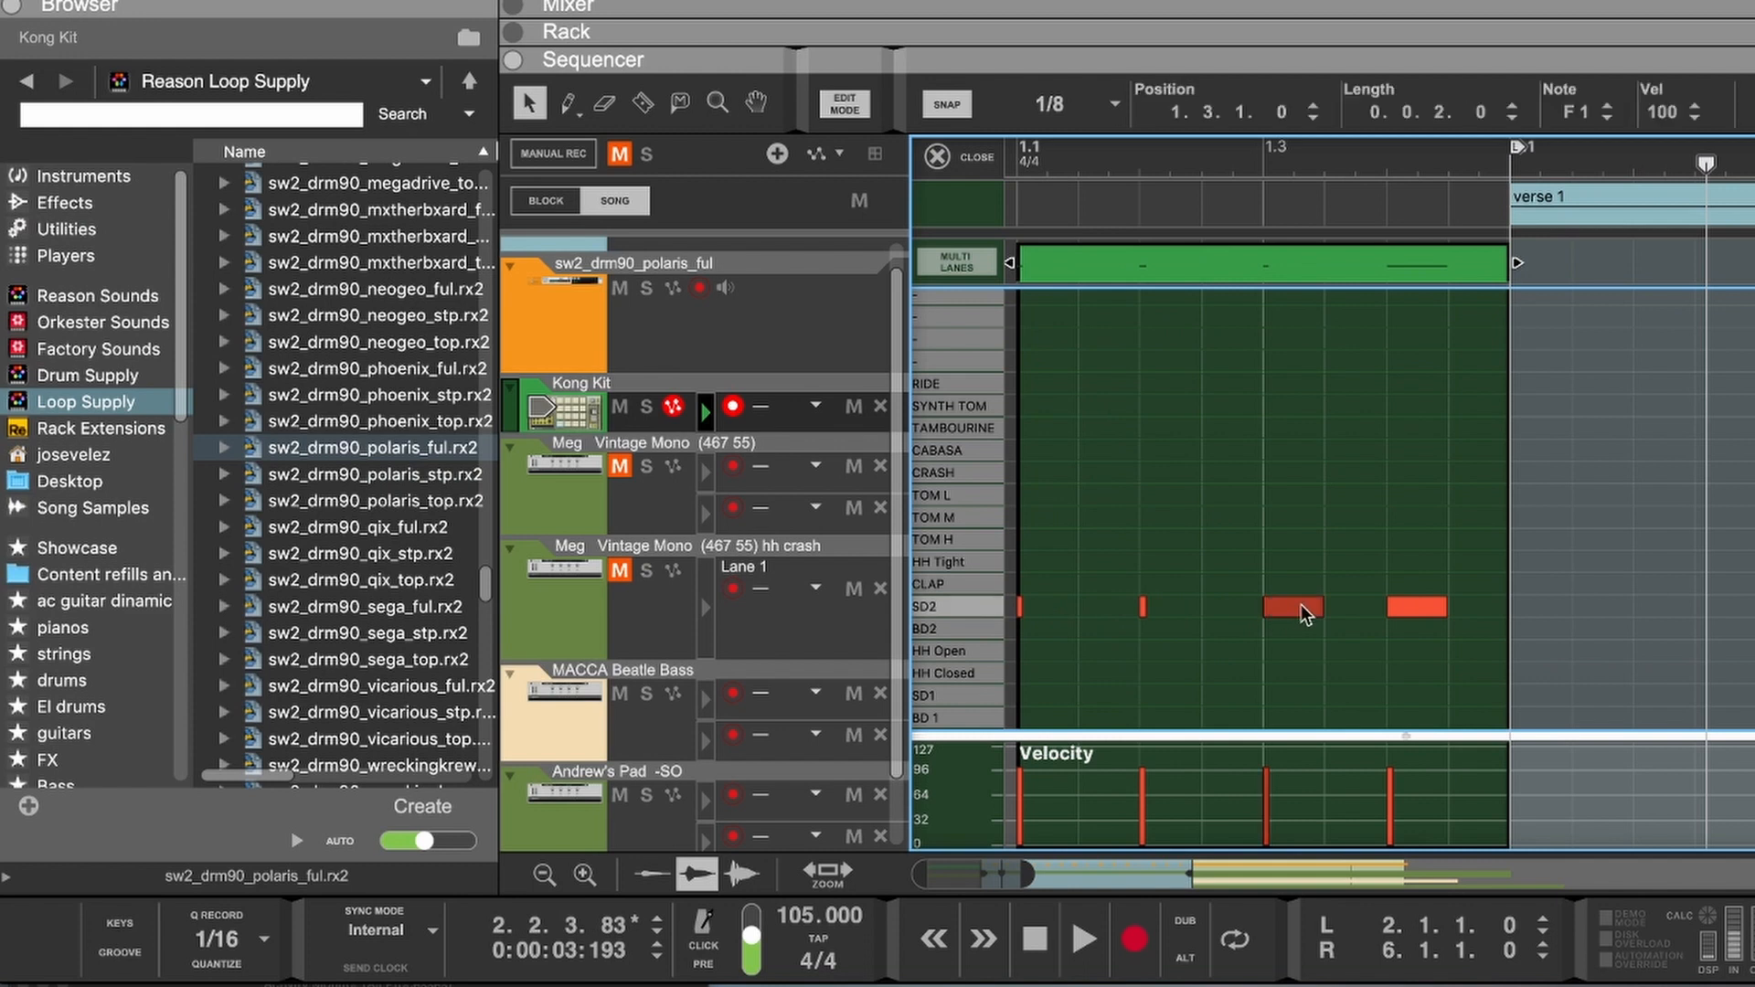
pyautogui.click(1143, 607)
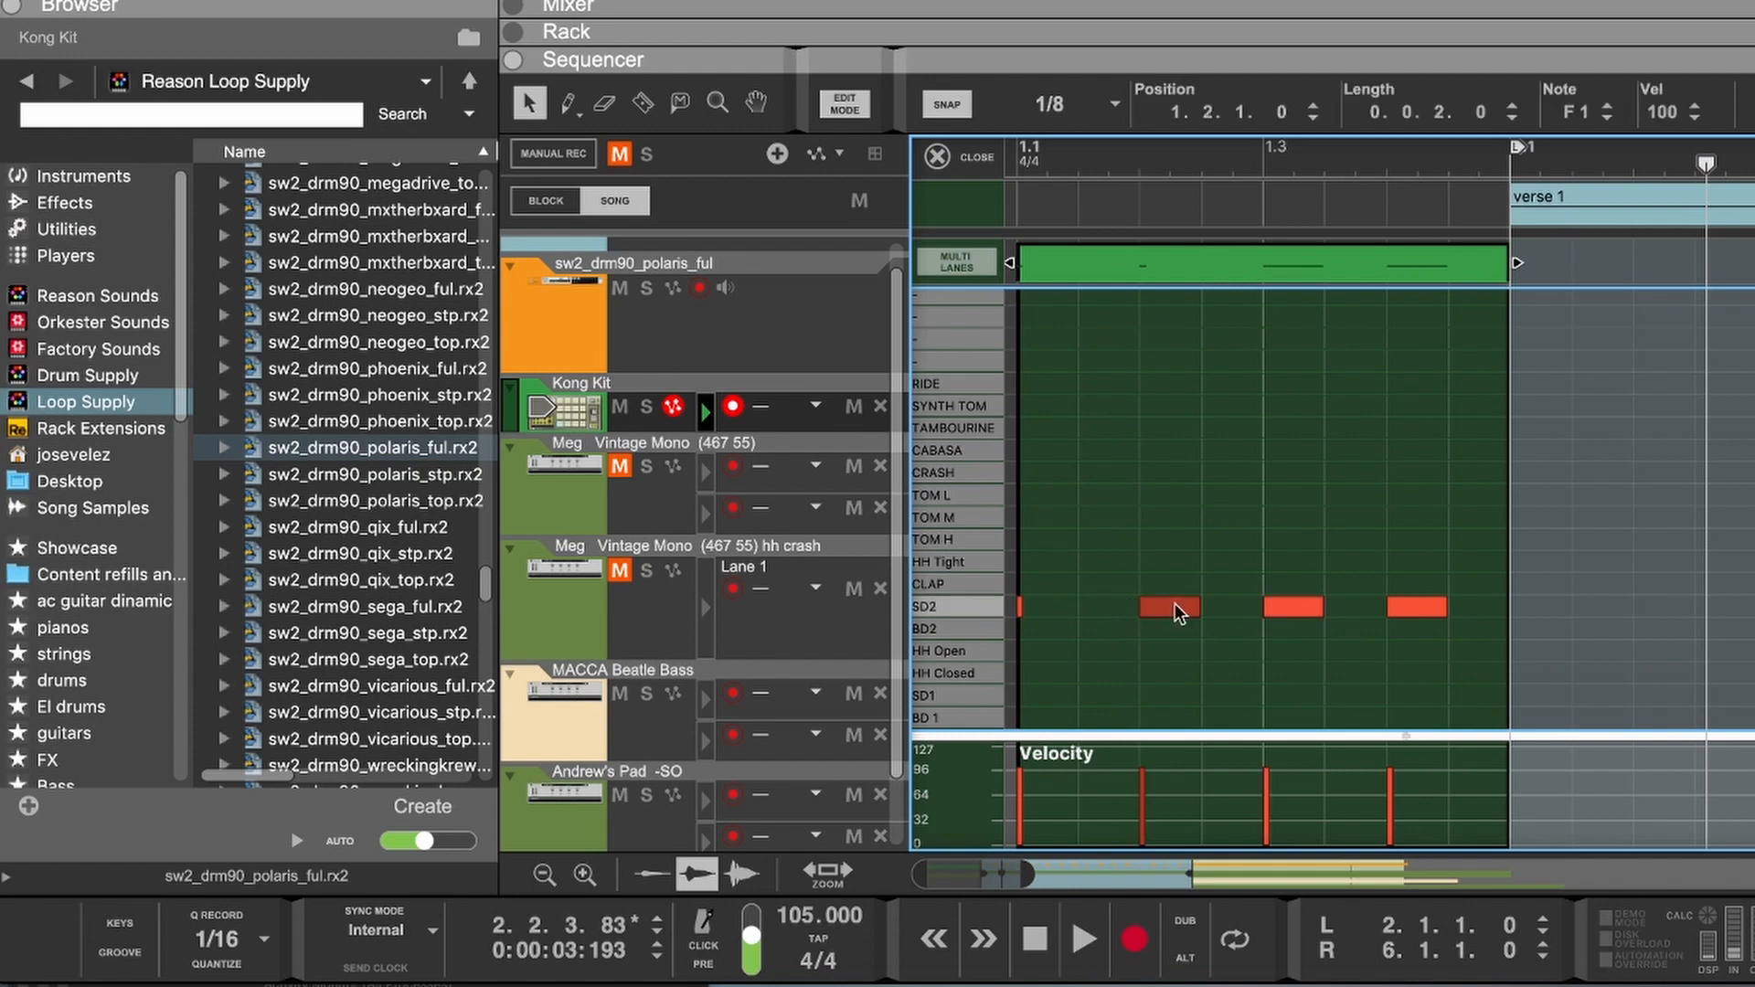
pyautogui.click(1021, 606)
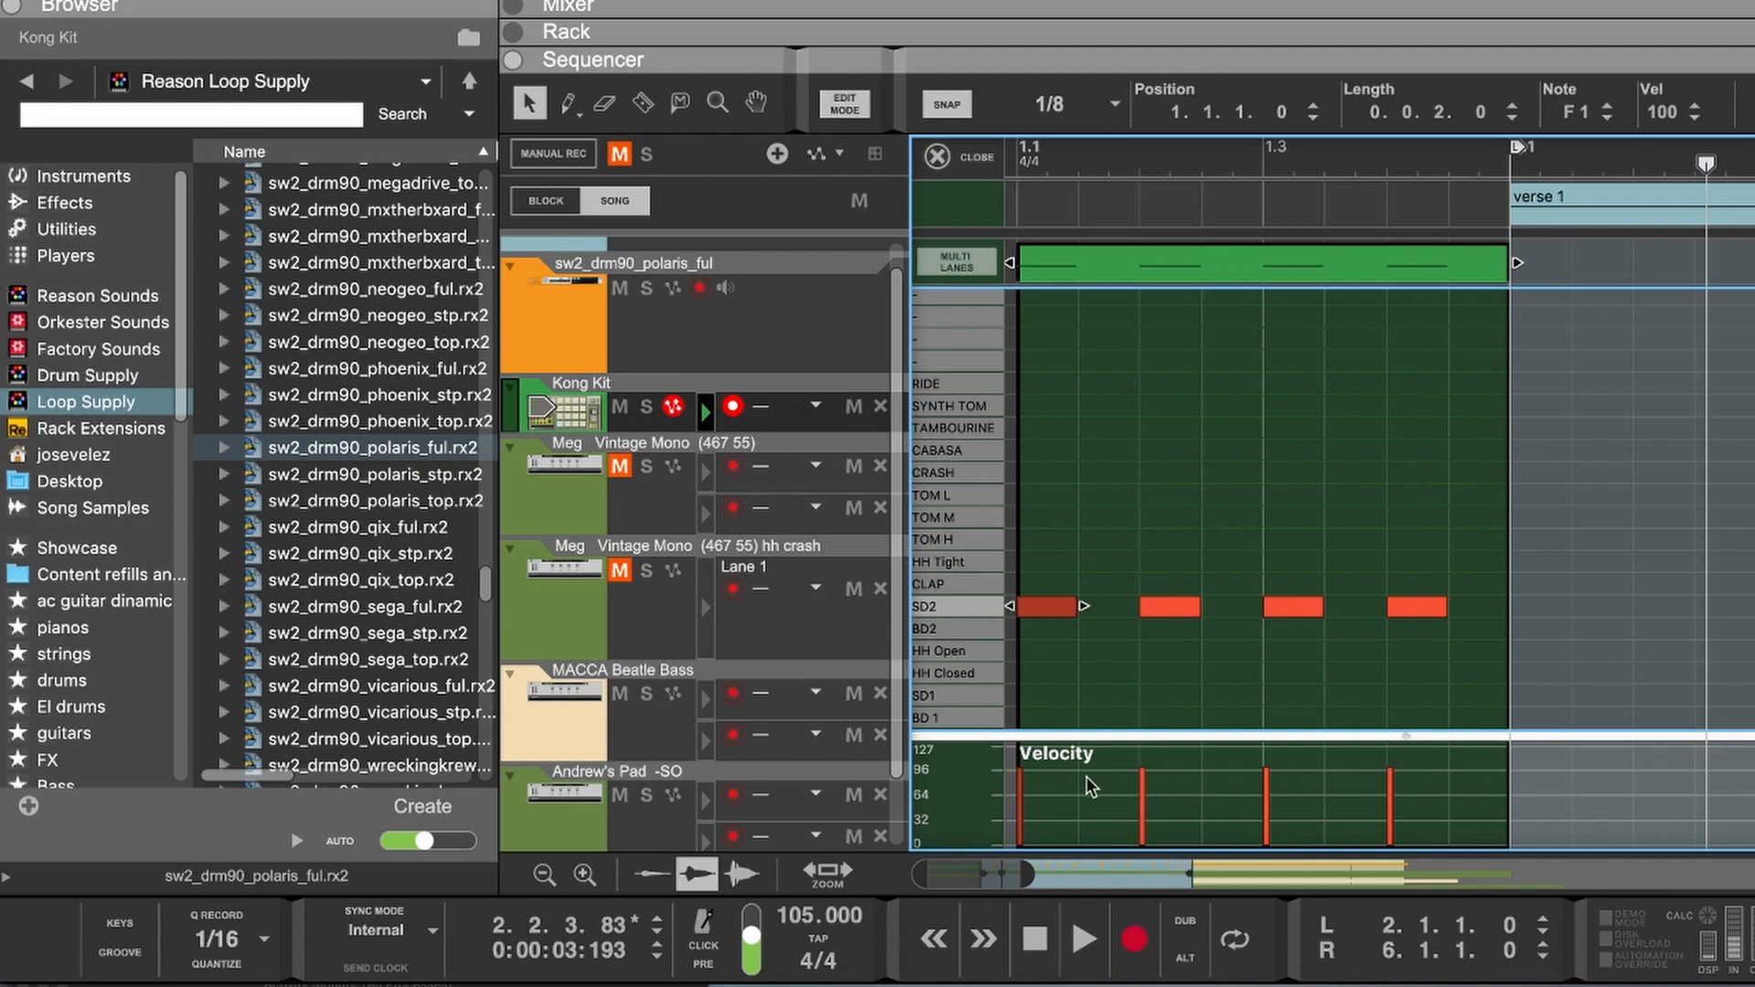
# Step: Play the snare intro from bar 1, close the clip editor, and play the arrangement from the start into the chorus
pyautogui.click(1007, 158)
pyautogui.press('space')
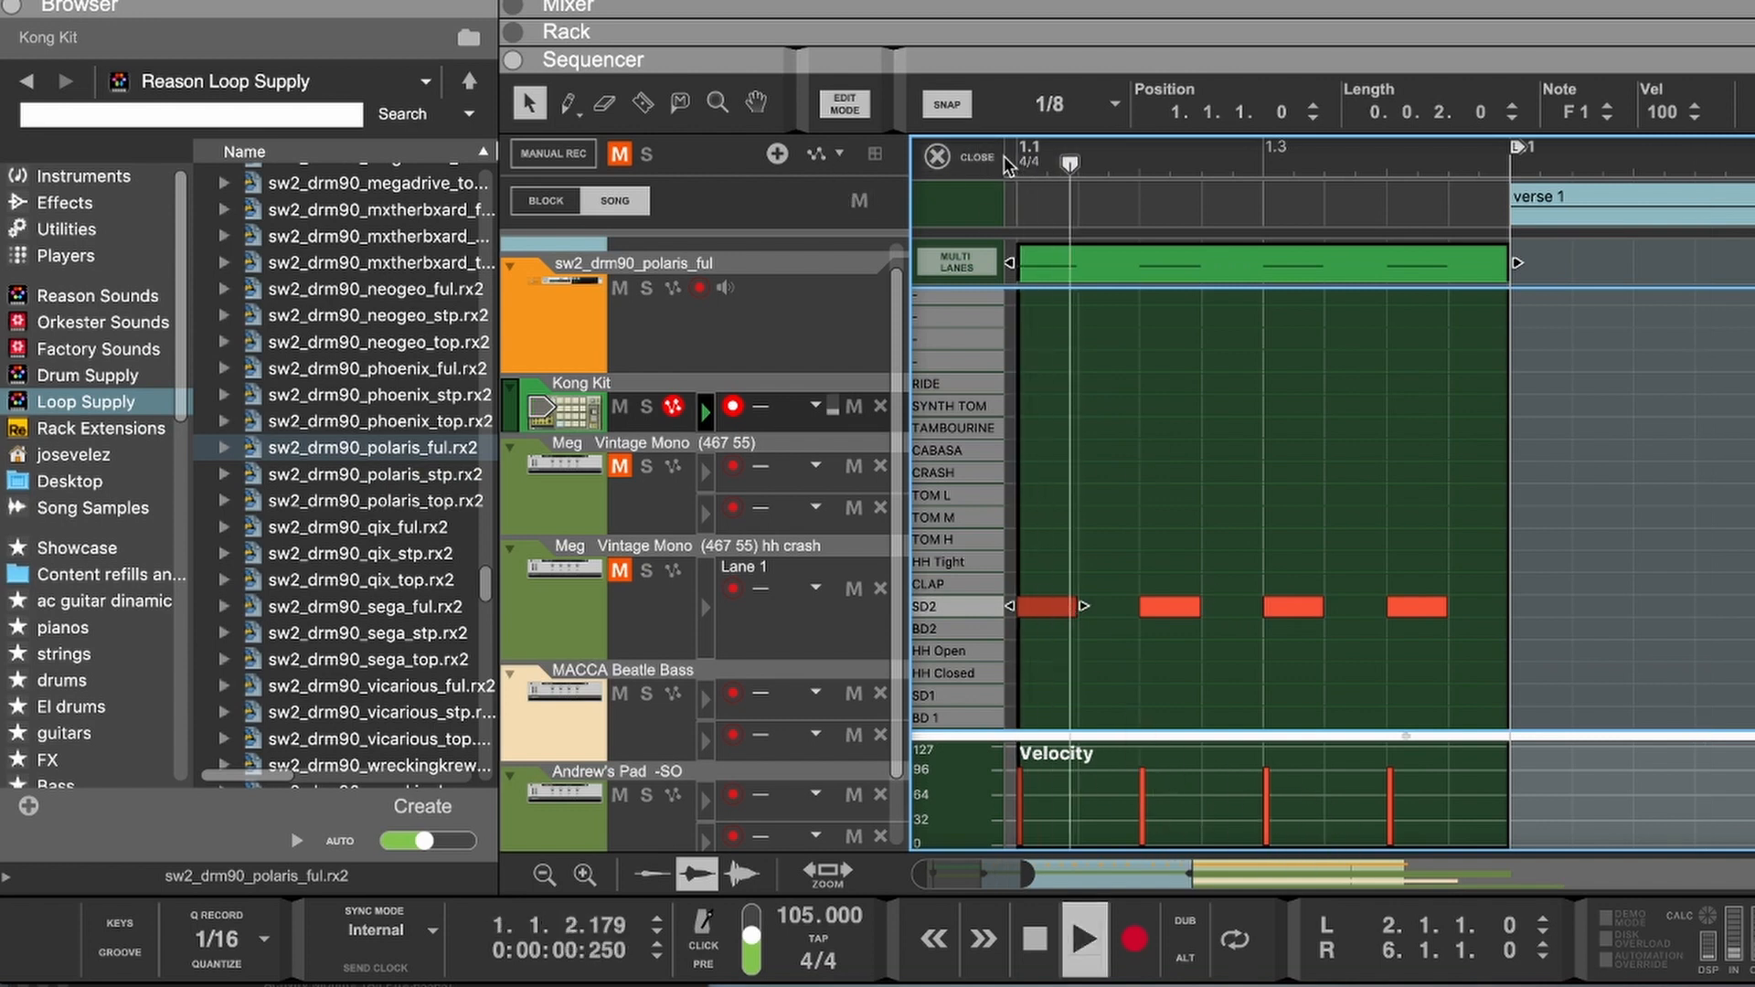
pyautogui.click(929, 160)
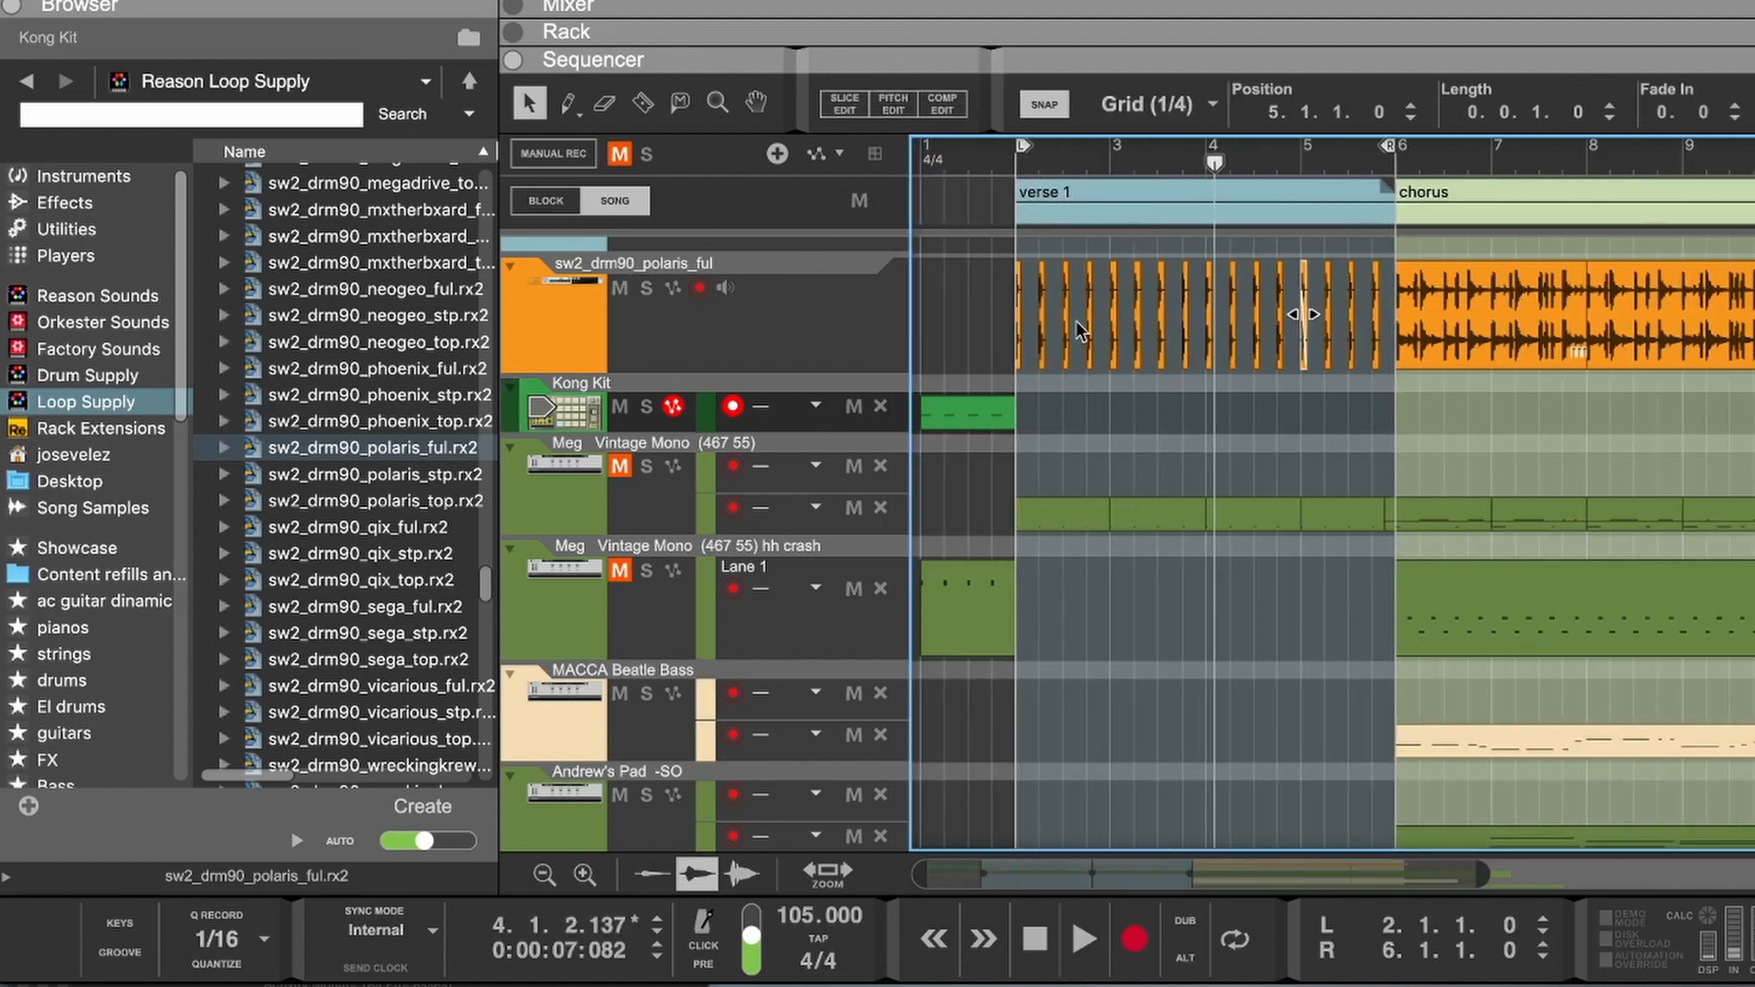
pyautogui.click(930, 163)
pyautogui.press('space')
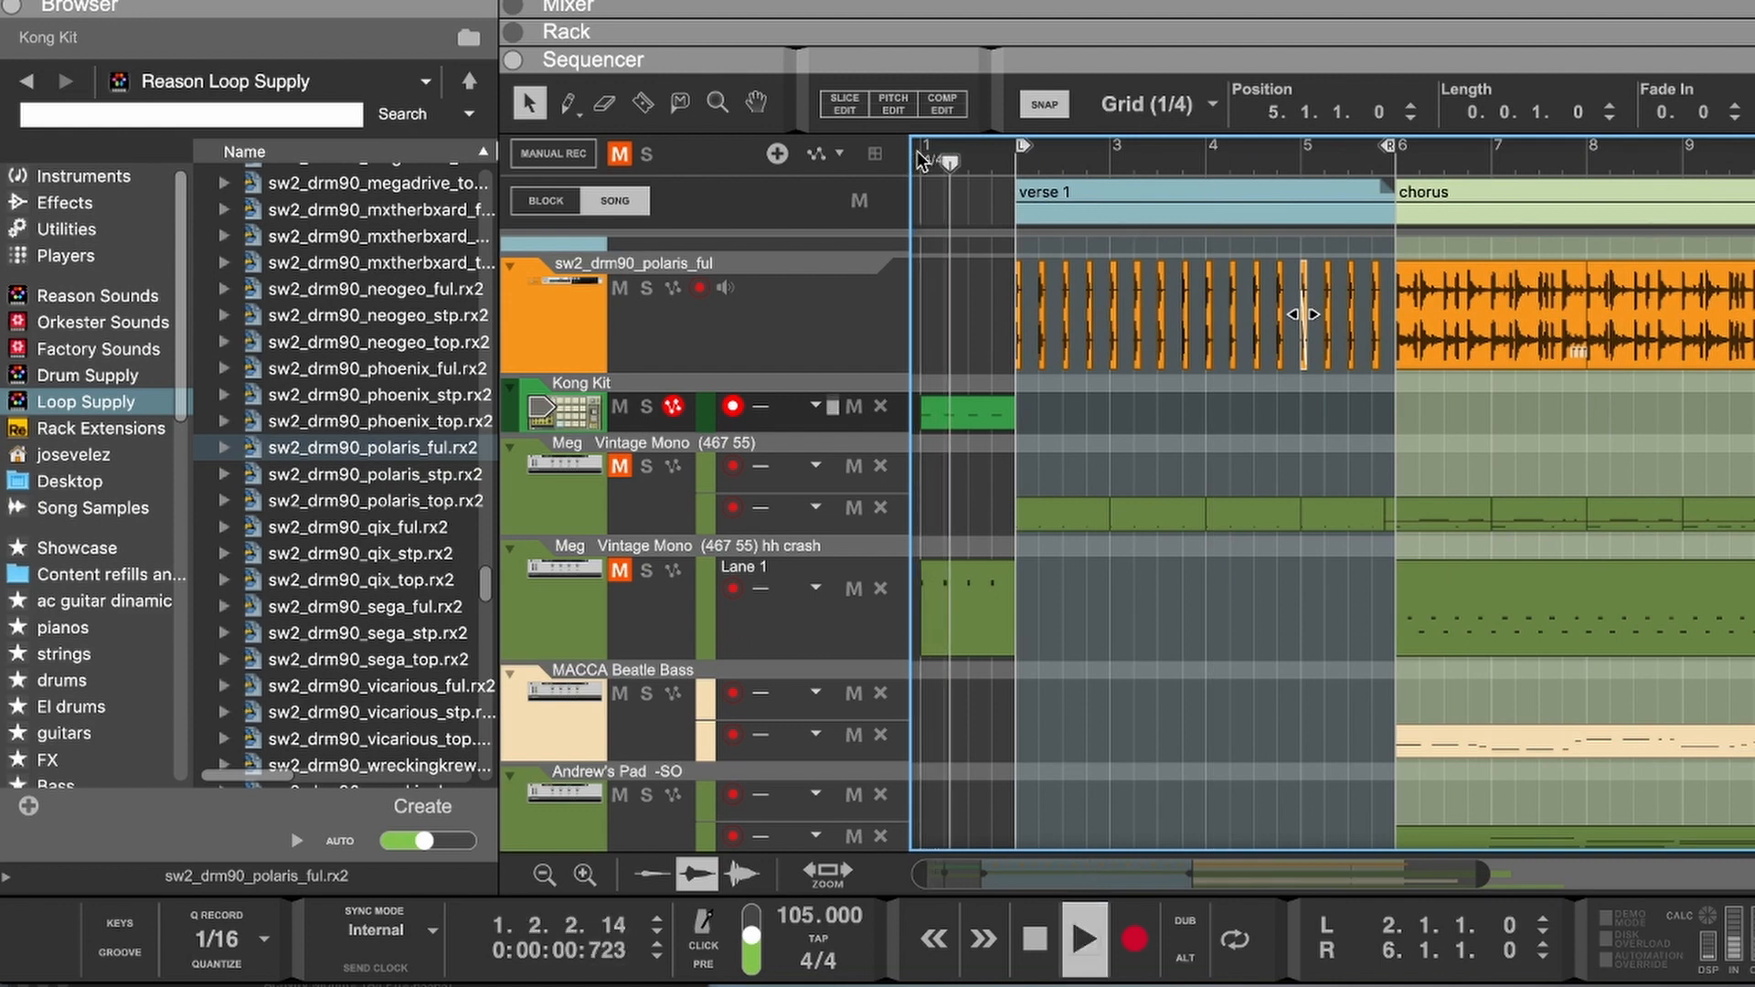
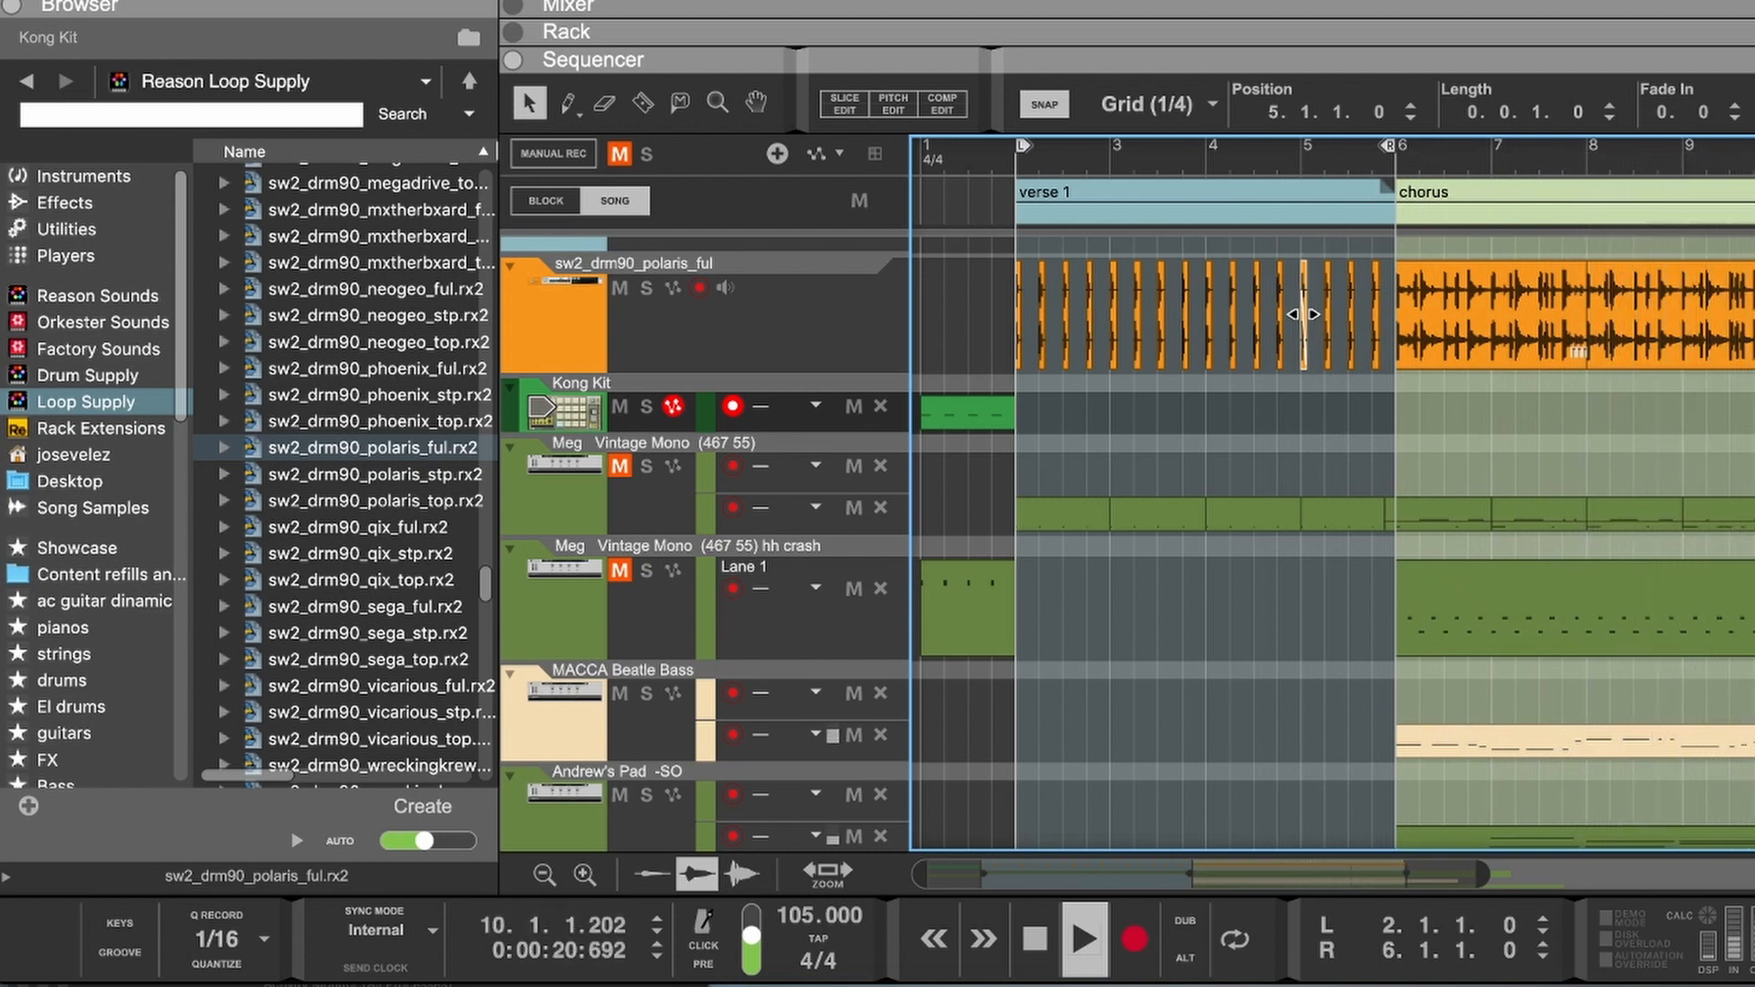
pyautogui.press('space')
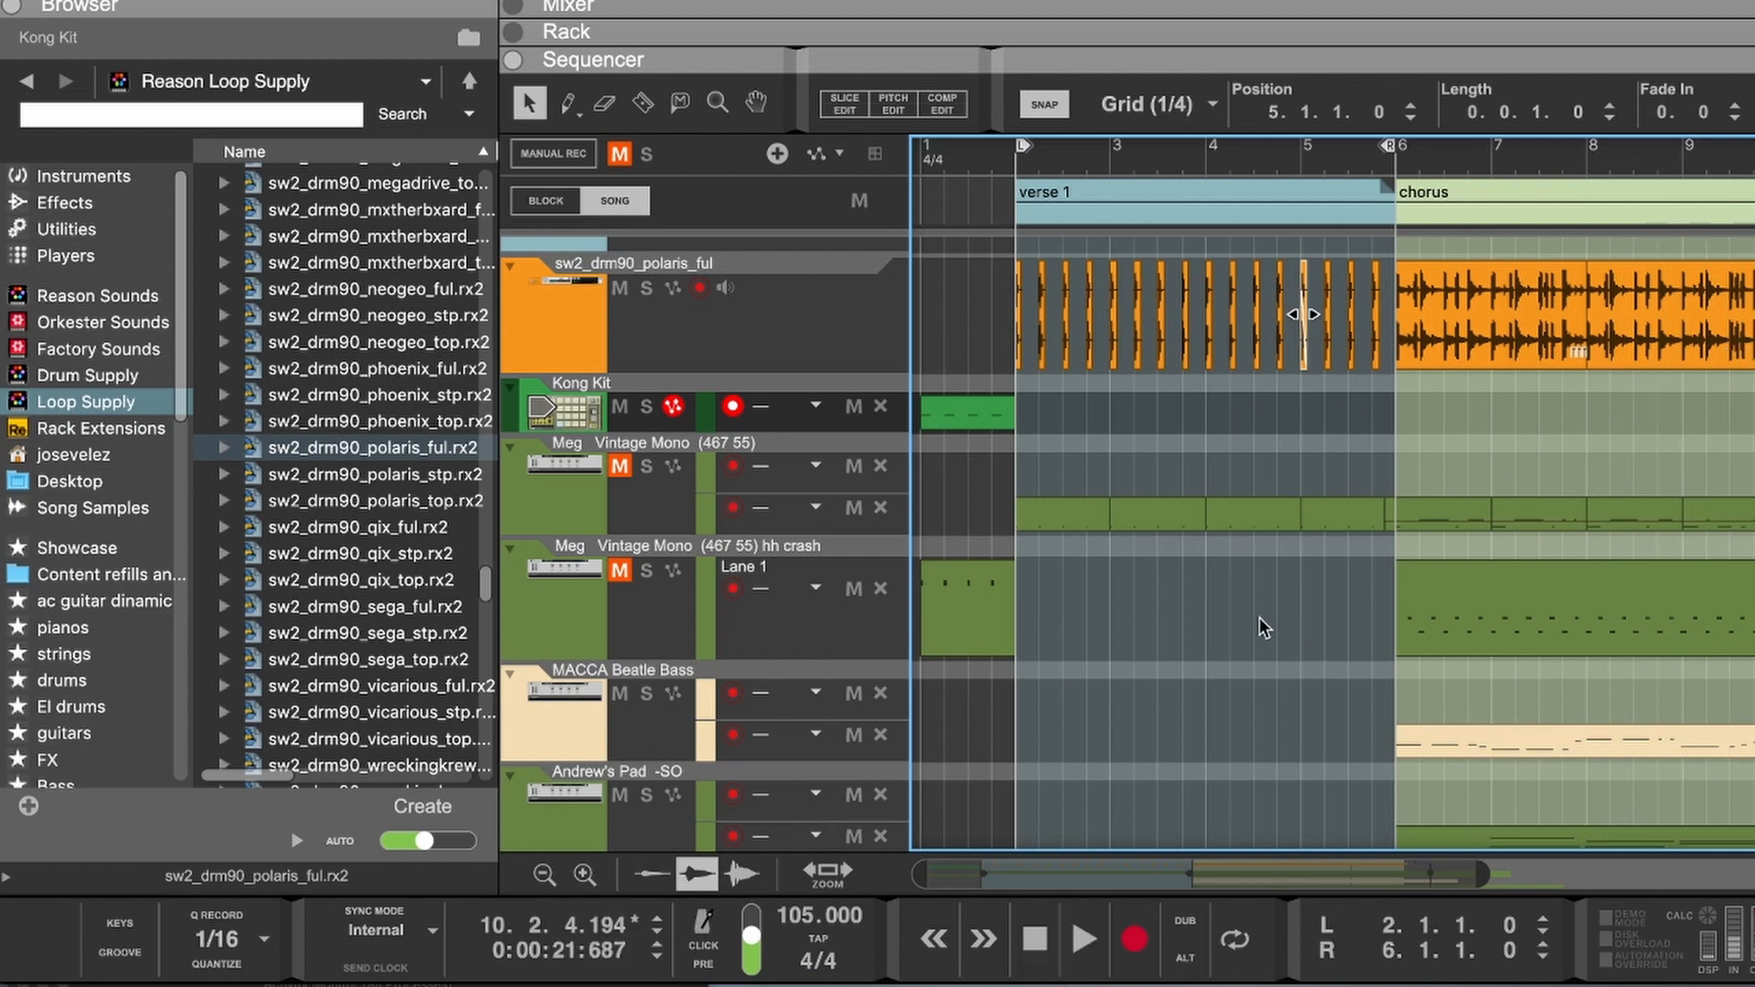
# Step: Return to the song start, create a clip across verse 1 on the MACCA Beatle Bass track, and open it for editing
pyautogui.scroll(-2, 1259, 628)
pyautogui.hotkey('shift', 'Return')
pyautogui.hotkey('shift', 'Return')
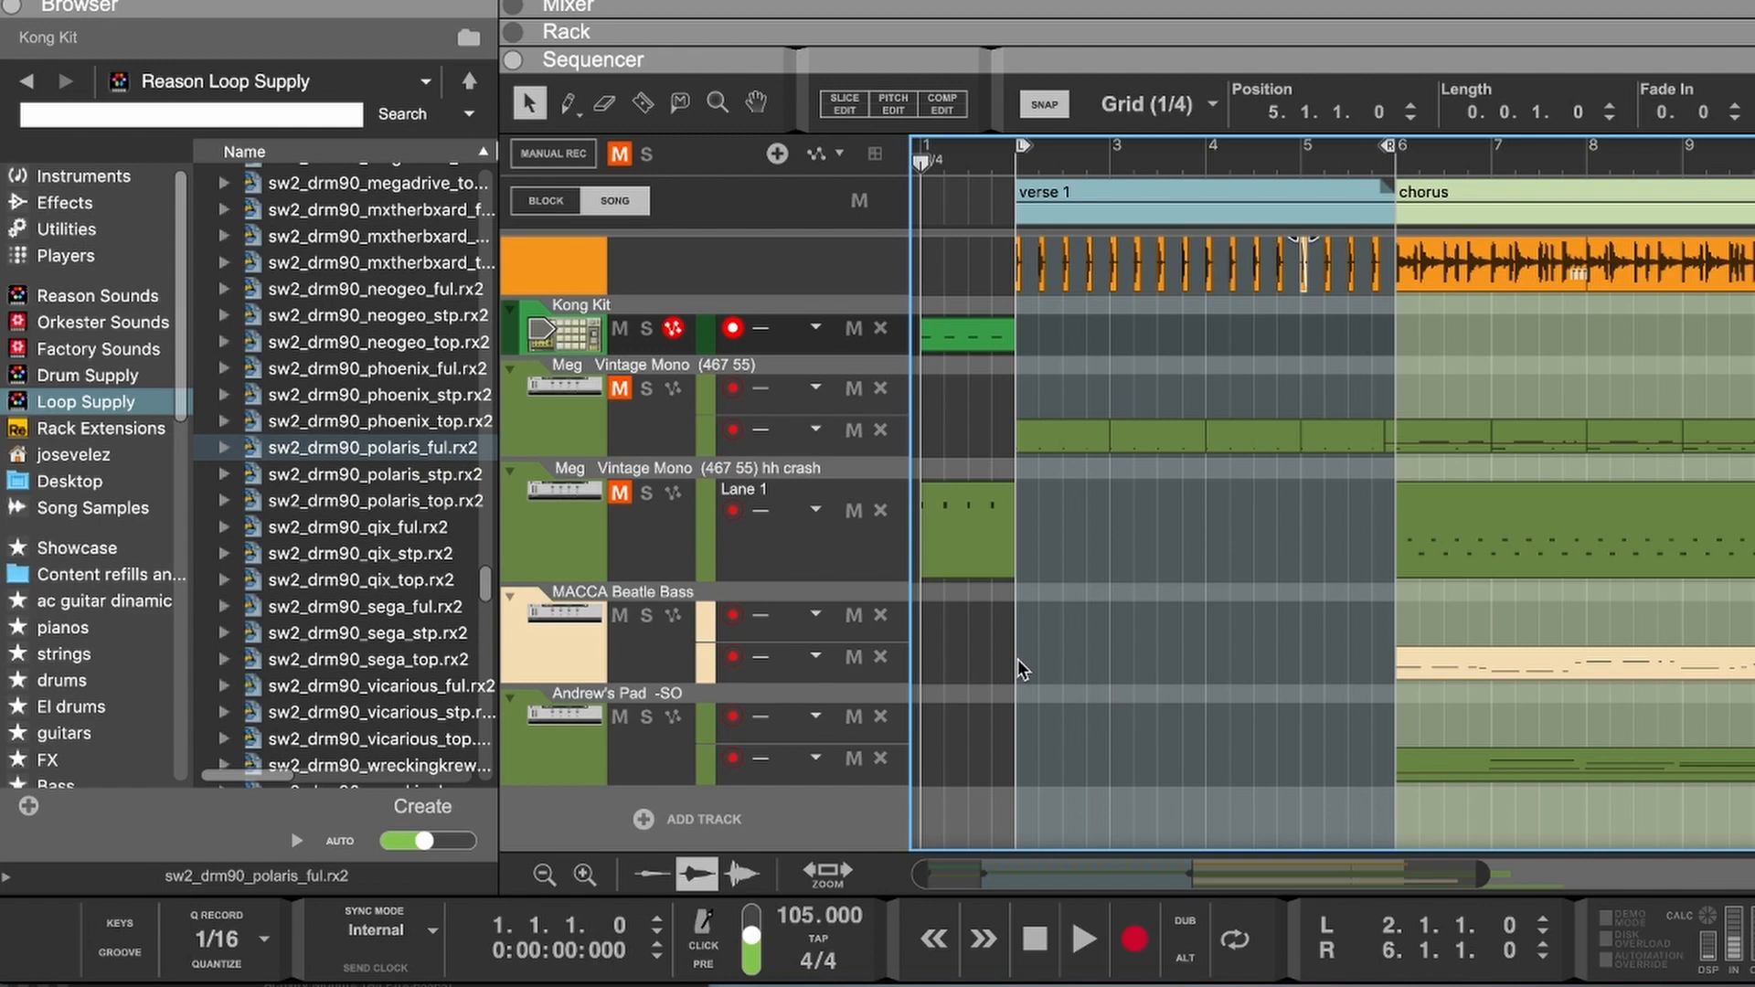
pyautogui.moveTo(1018, 660)
pyautogui.mouseDown()
pyautogui.moveTo(1391, 664)
pyautogui.moveTo(1371, 665)
pyautogui.mouseUp()
pyautogui.doubleClick(1067, 666)
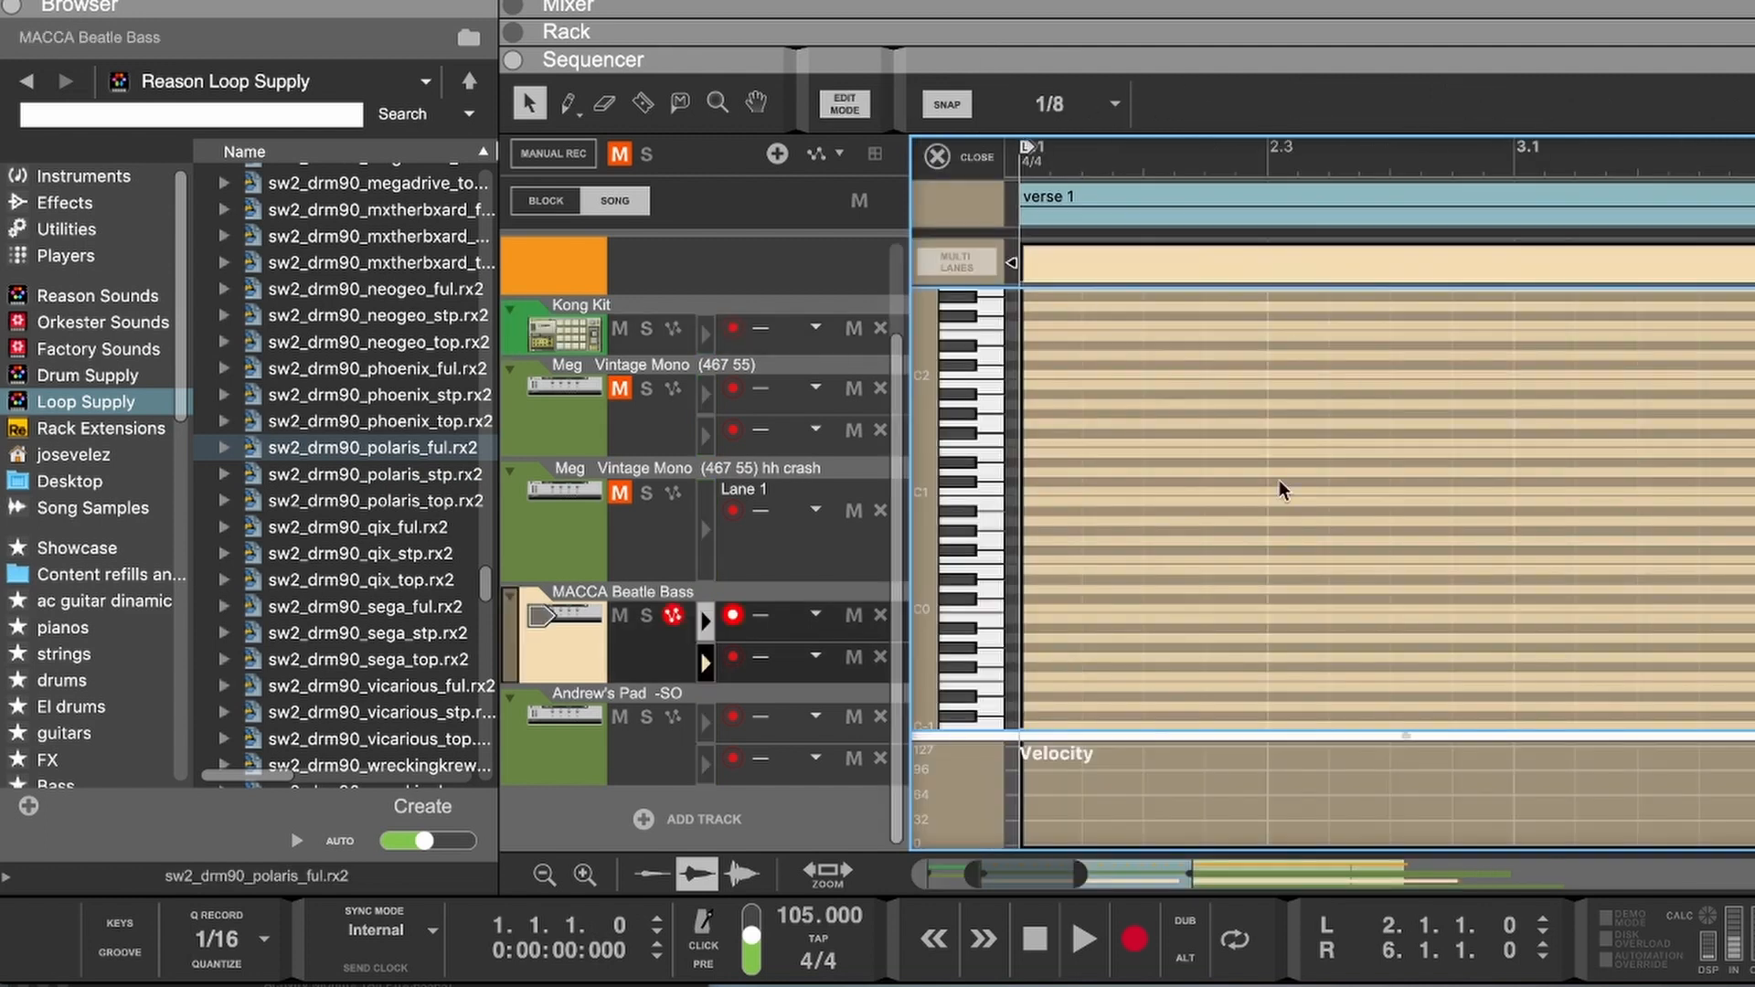
# Step: Audition the A1 bass key and draw an A1 note of length 0.0.2.0 at 2.1.1.0
pyautogui.hscroll(-5, 1165, 512)
pyautogui.hscroll(5, 1165, 512)
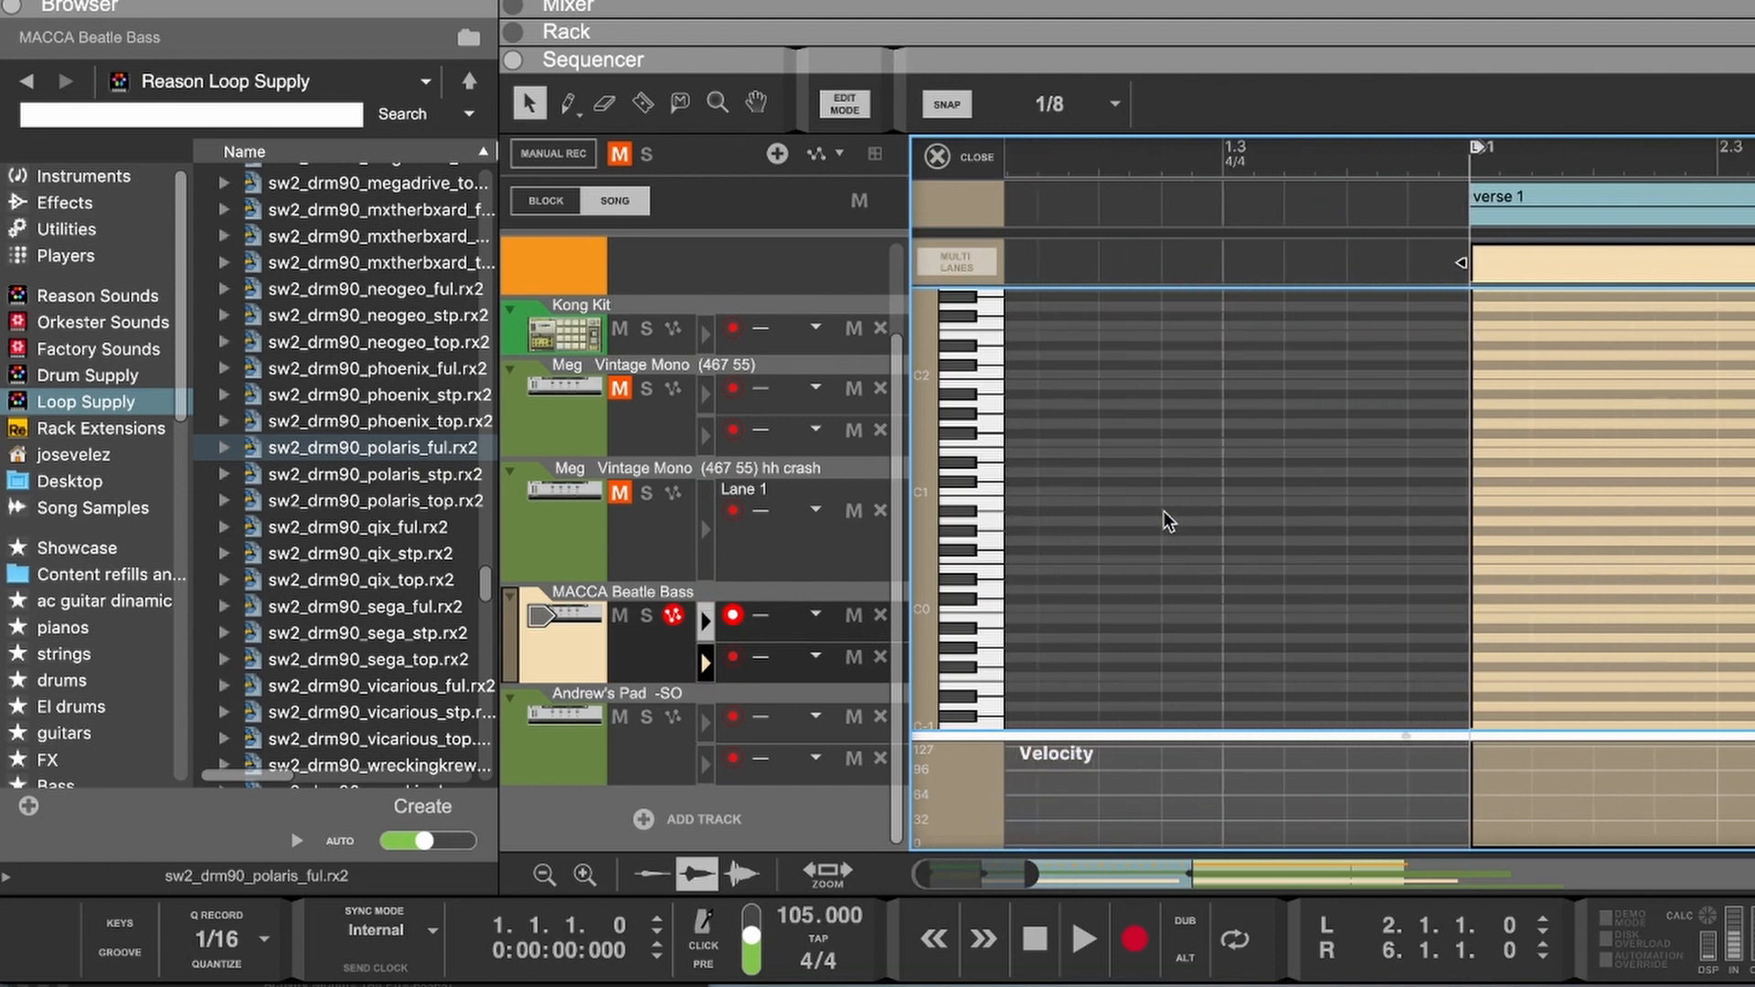
pyautogui.hscroll(-2, 1164, 512)
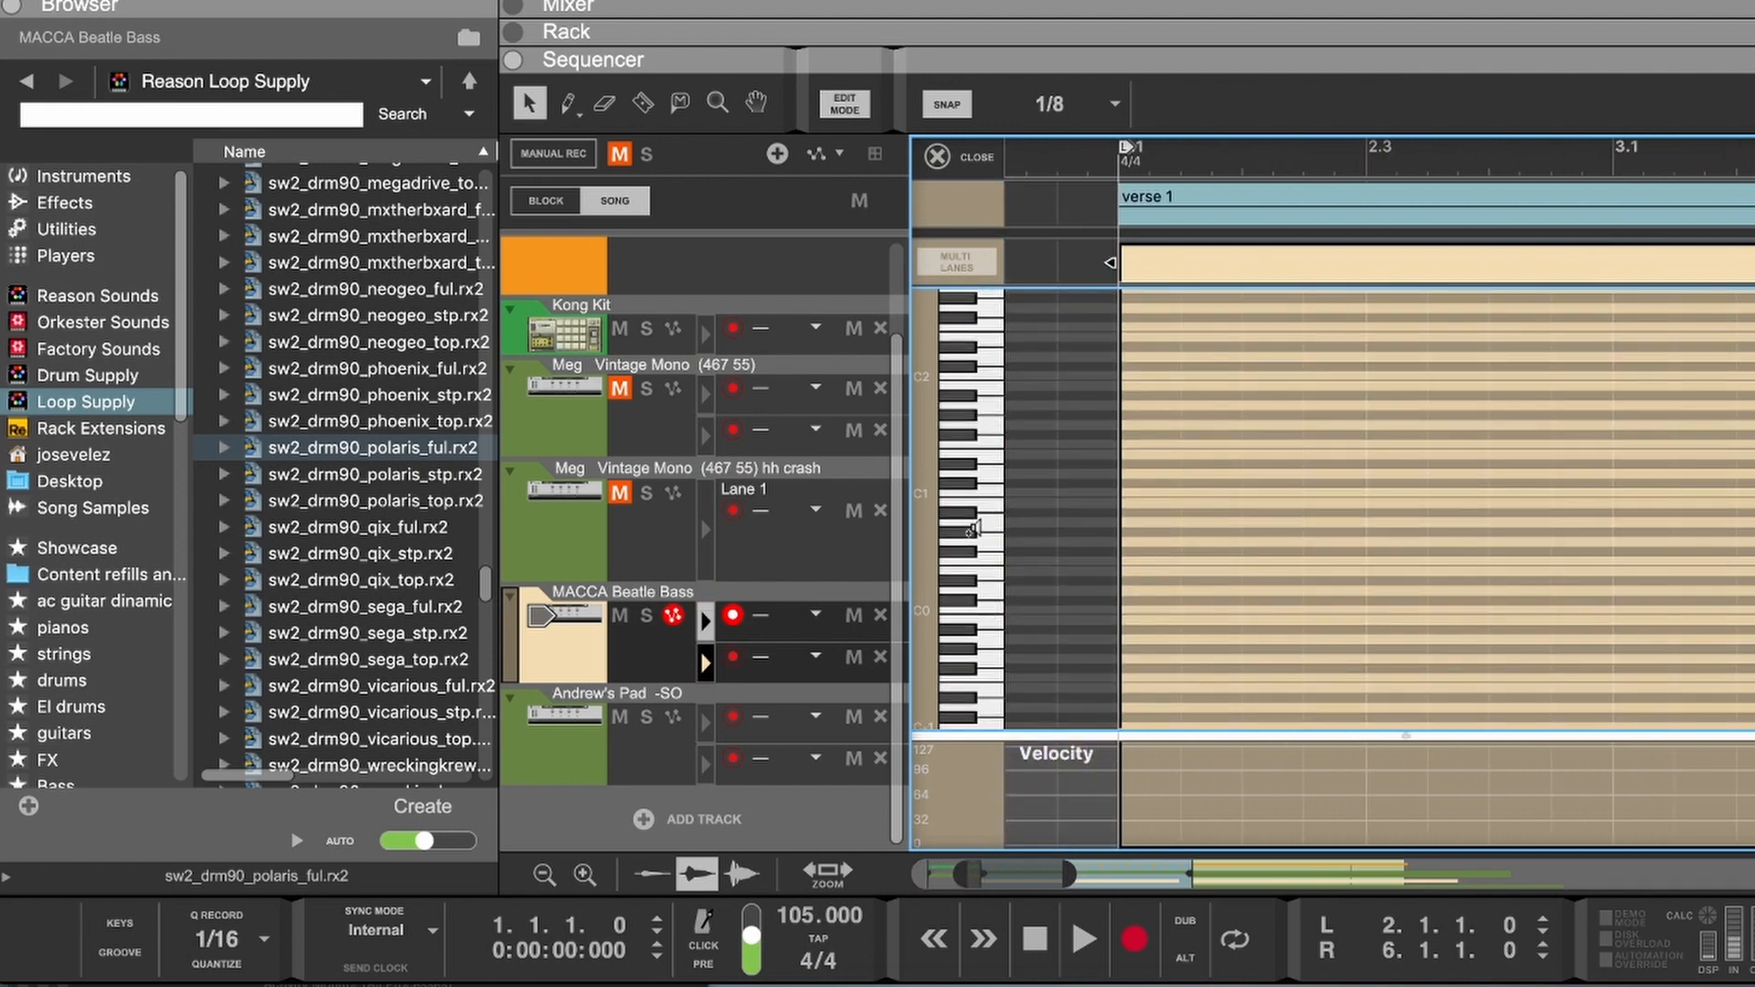
pyautogui.click(1002, 404)
pyautogui.click(1002, 403)
pyautogui.click(998, 403)
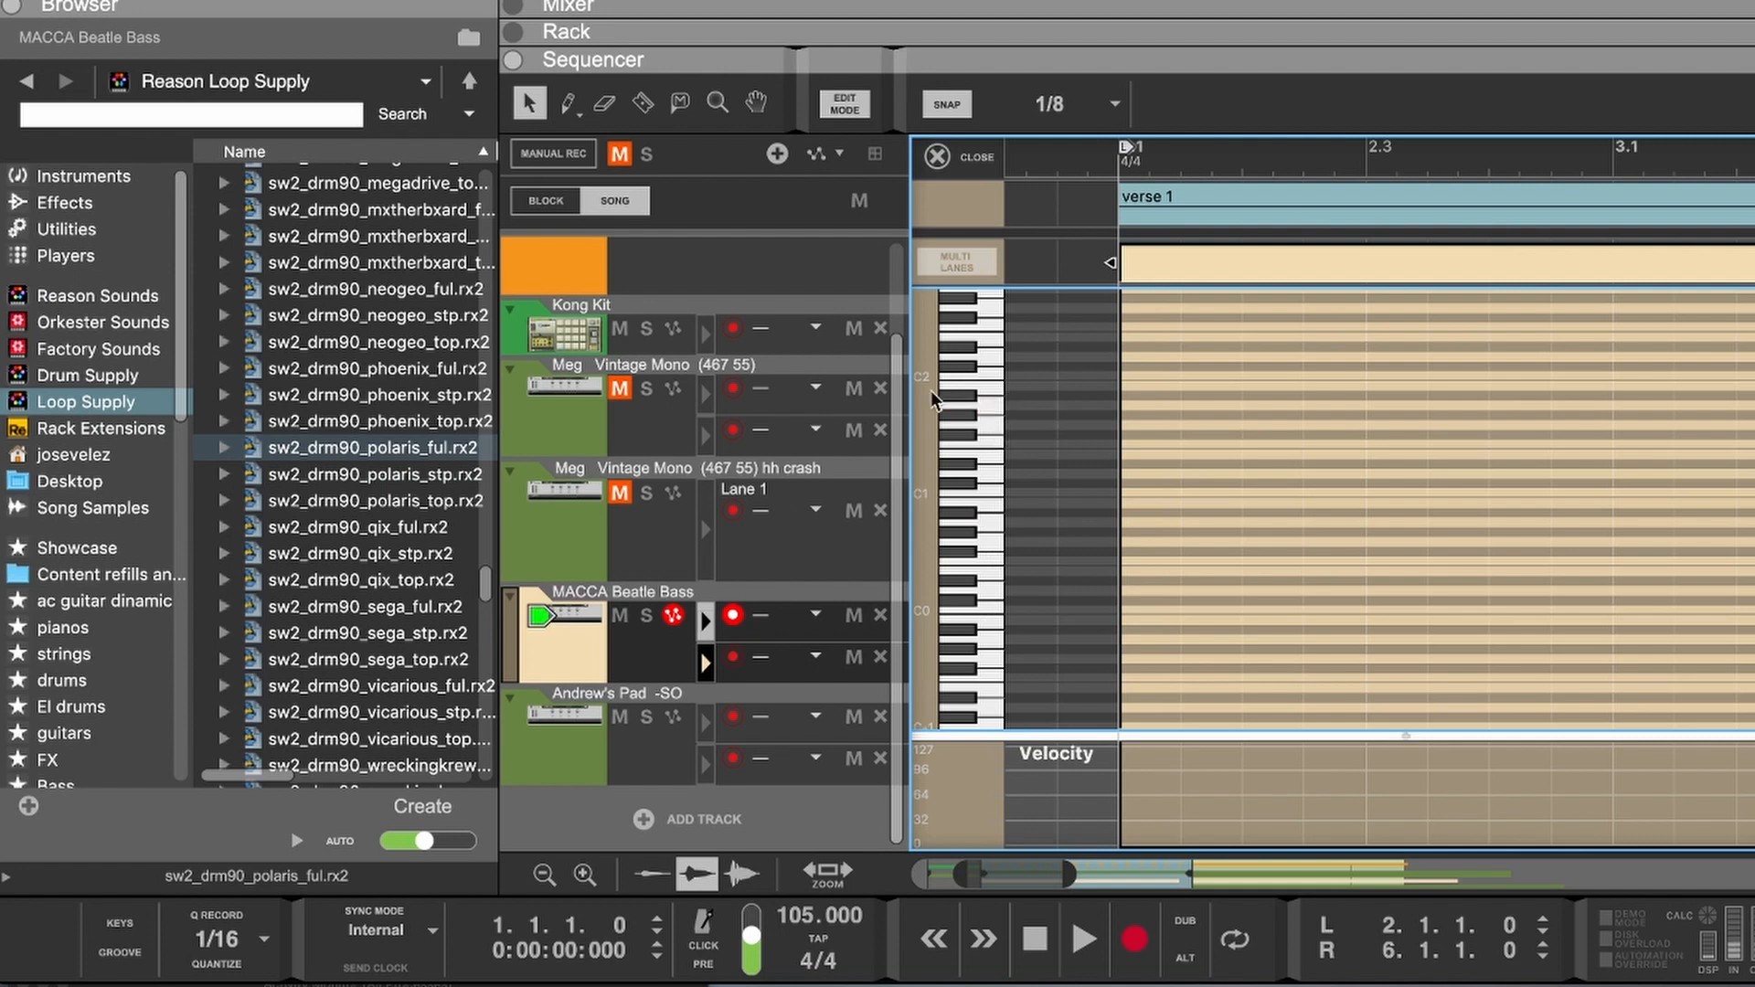
pyautogui.click(1006, 408)
pyautogui.click(1132, 406)
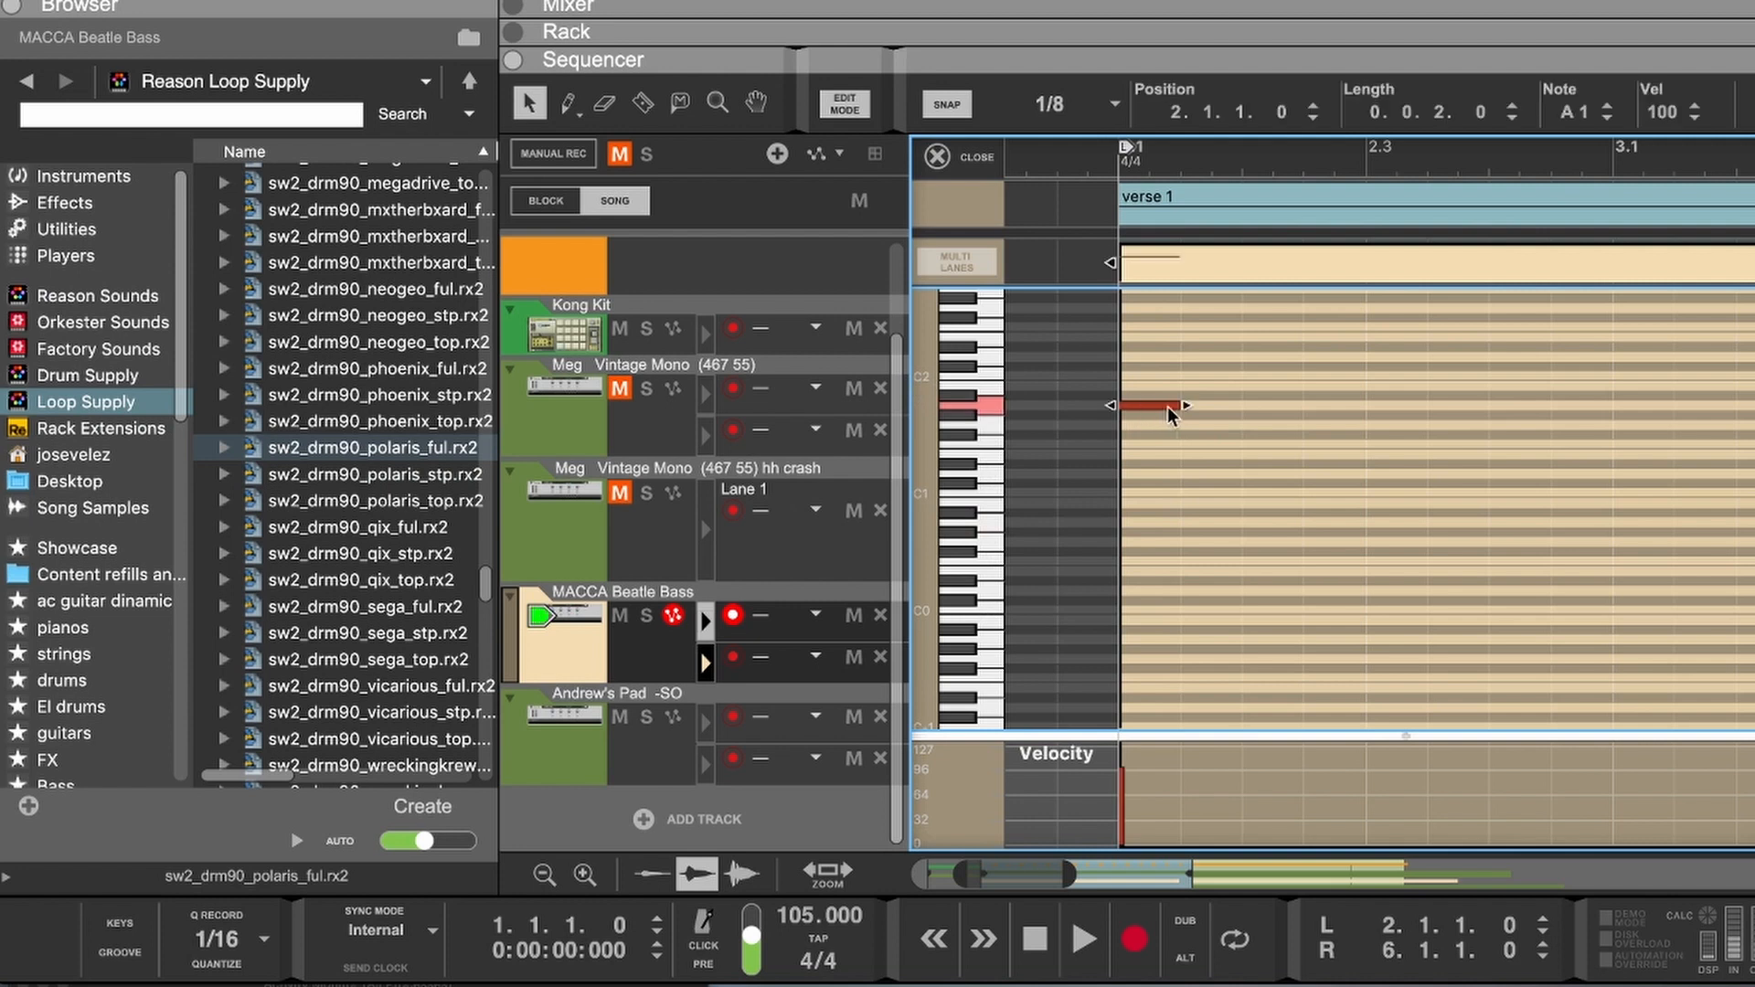
pyautogui.moveTo(1181, 406); pyautogui.dragTo(1366, 407)
# Step: Try the Pencil's Draw multiple notes mode for repeated eighth-note A1 notes from 2.1.3.0 to 3.1.1.0, and delete them
pyautogui.click(579, 104)
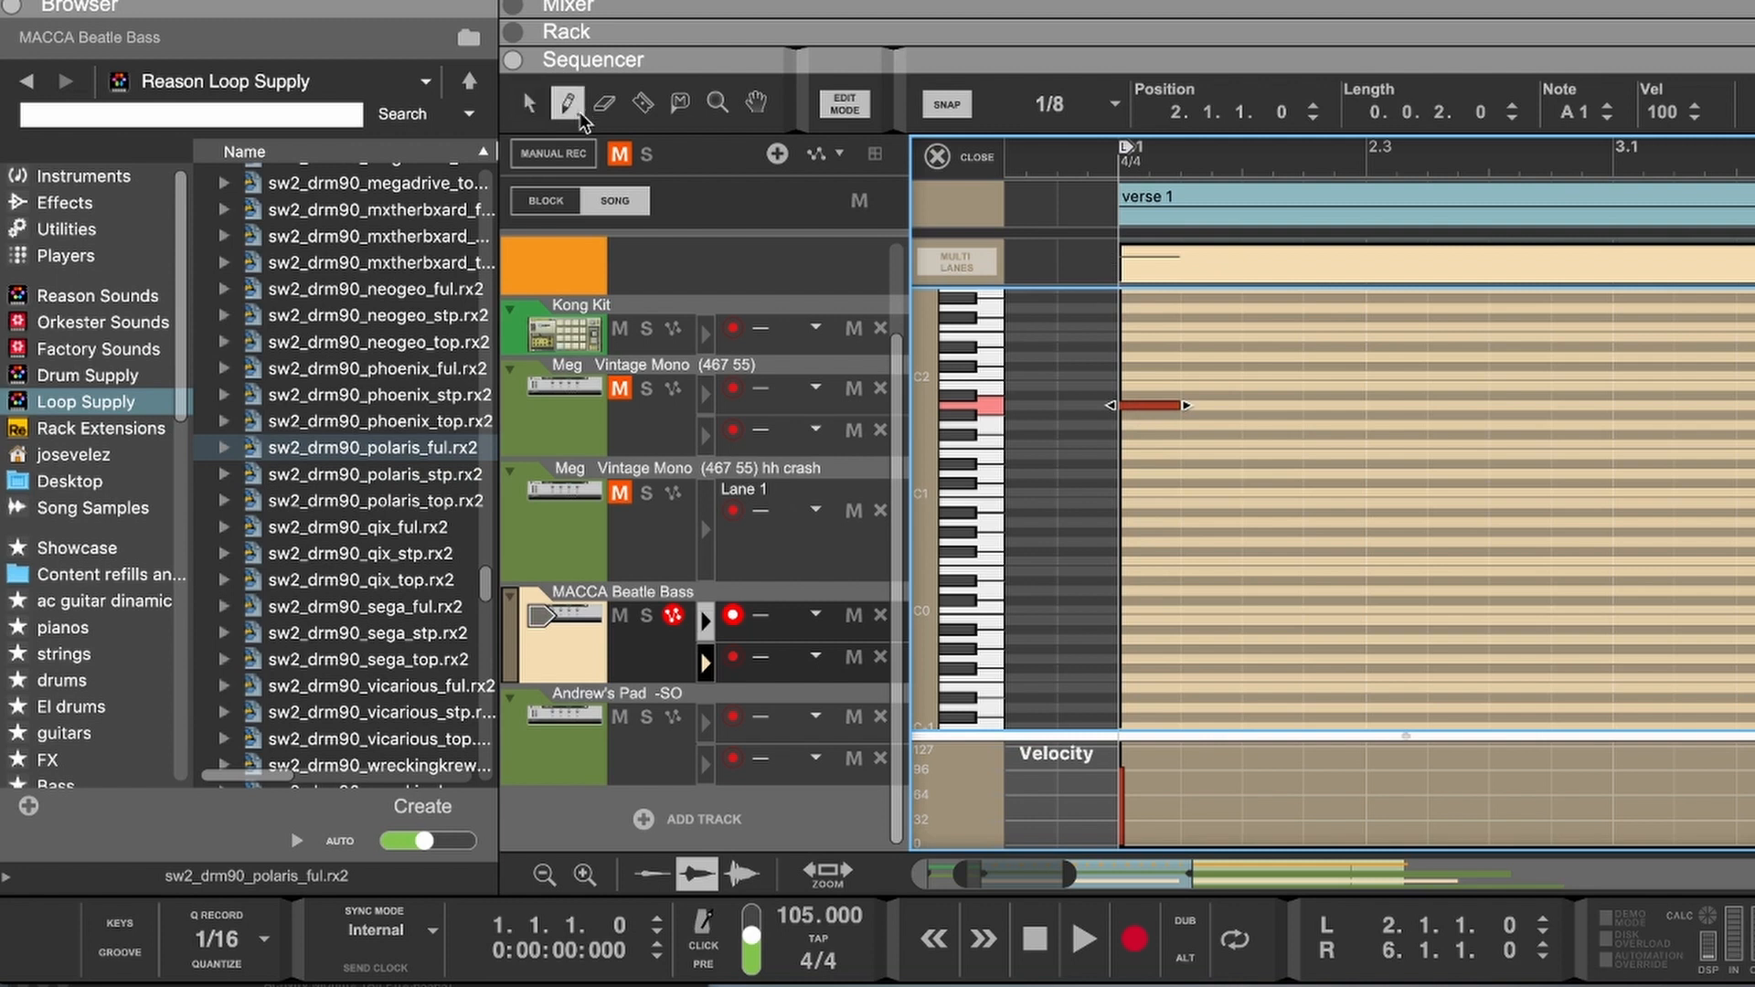
pyautogui.click(580, 112)
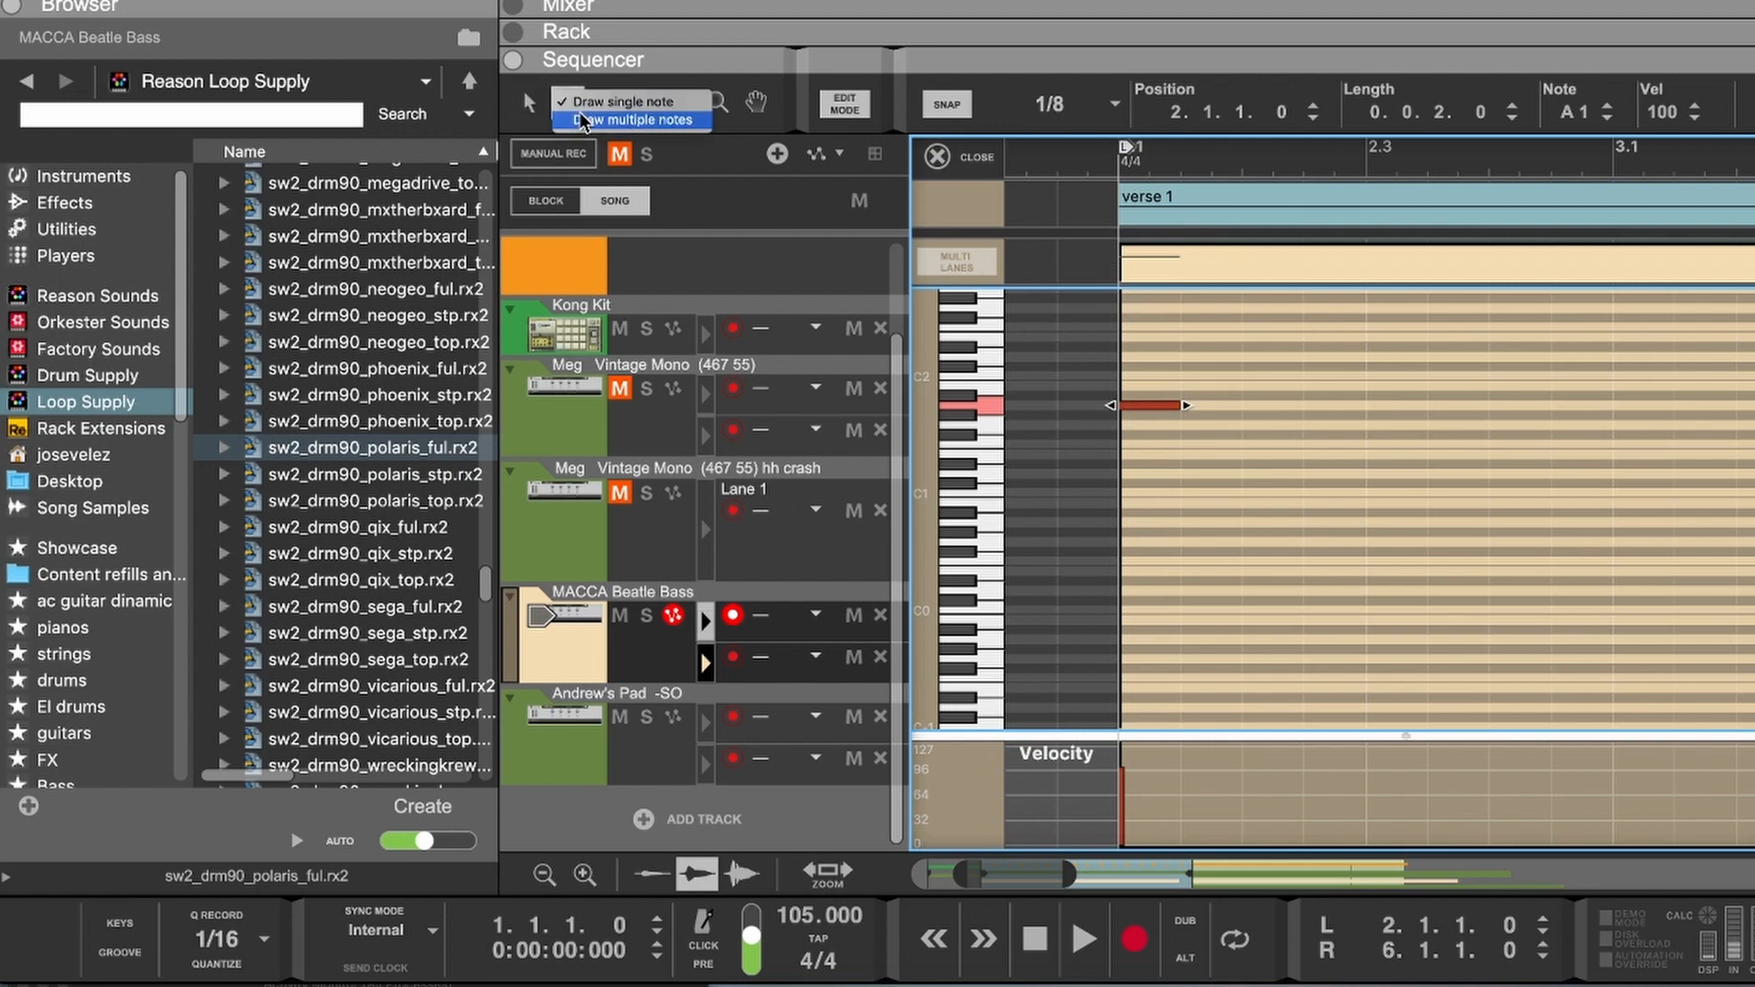
pyautogui.click(664, 122)
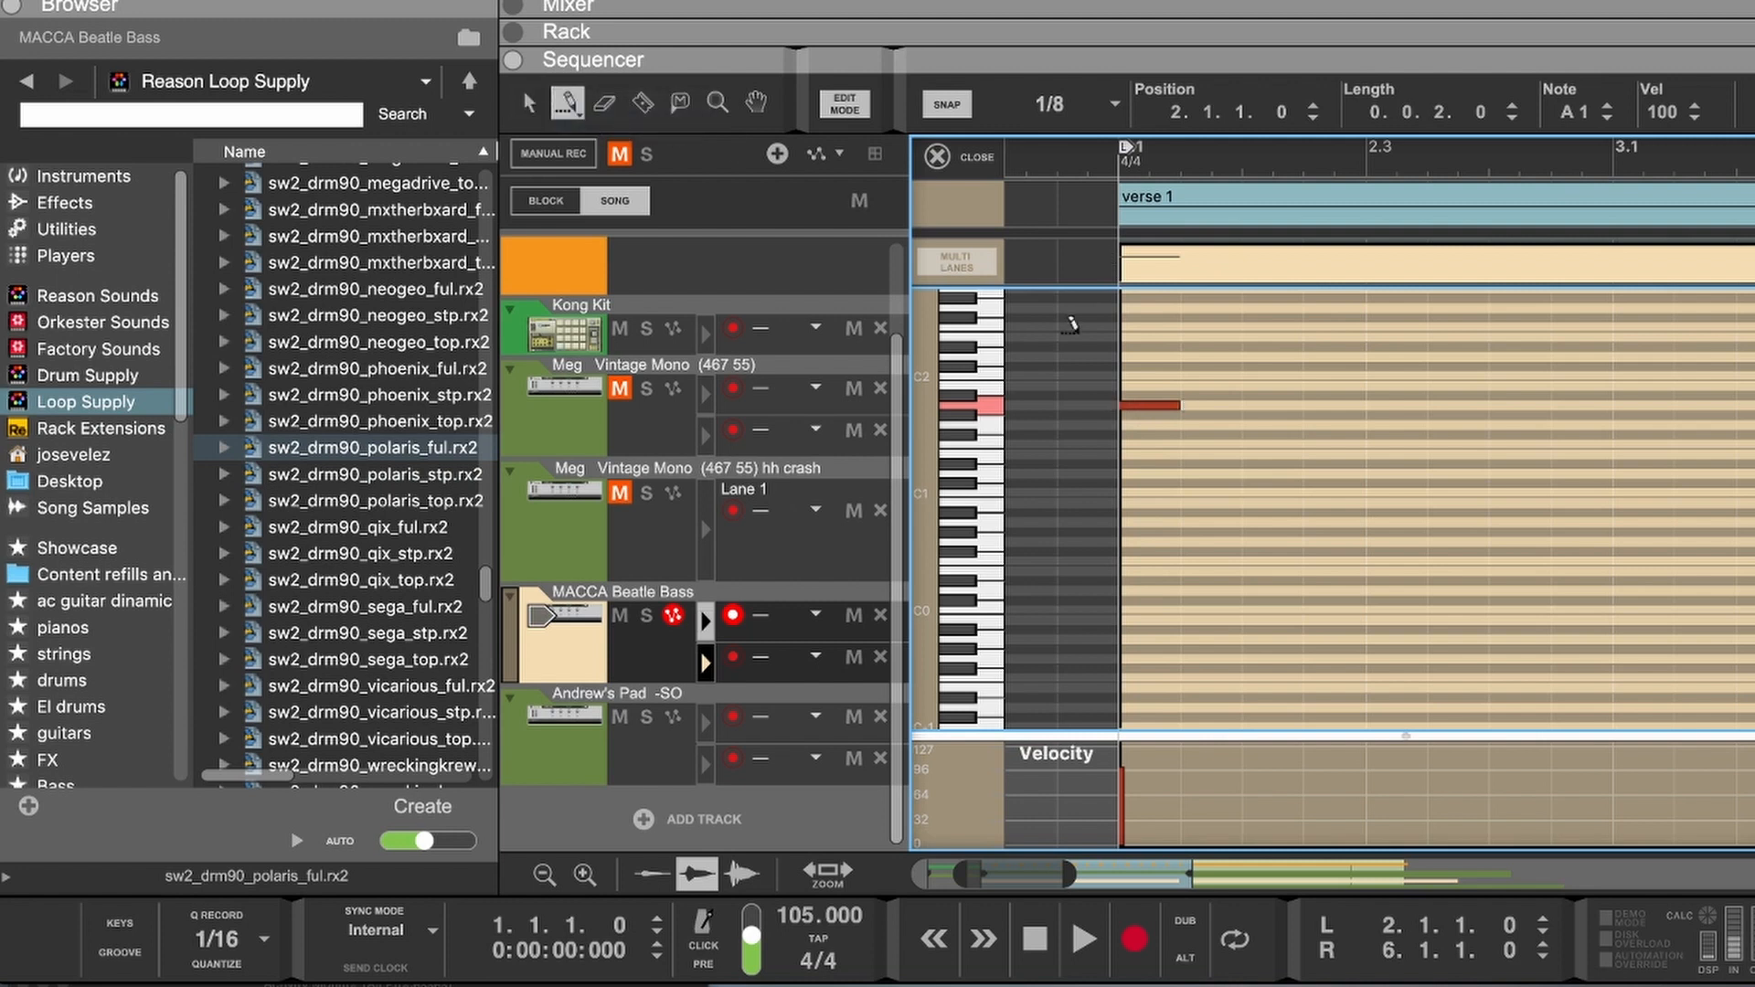
pyautogui.moveTo(1200, 402)
pyautogui.mouseDown()
pyautogui.moveTo(1673, 407)
pyautogui.moveTo(1616, 410)
pyautogui.mouseUp()
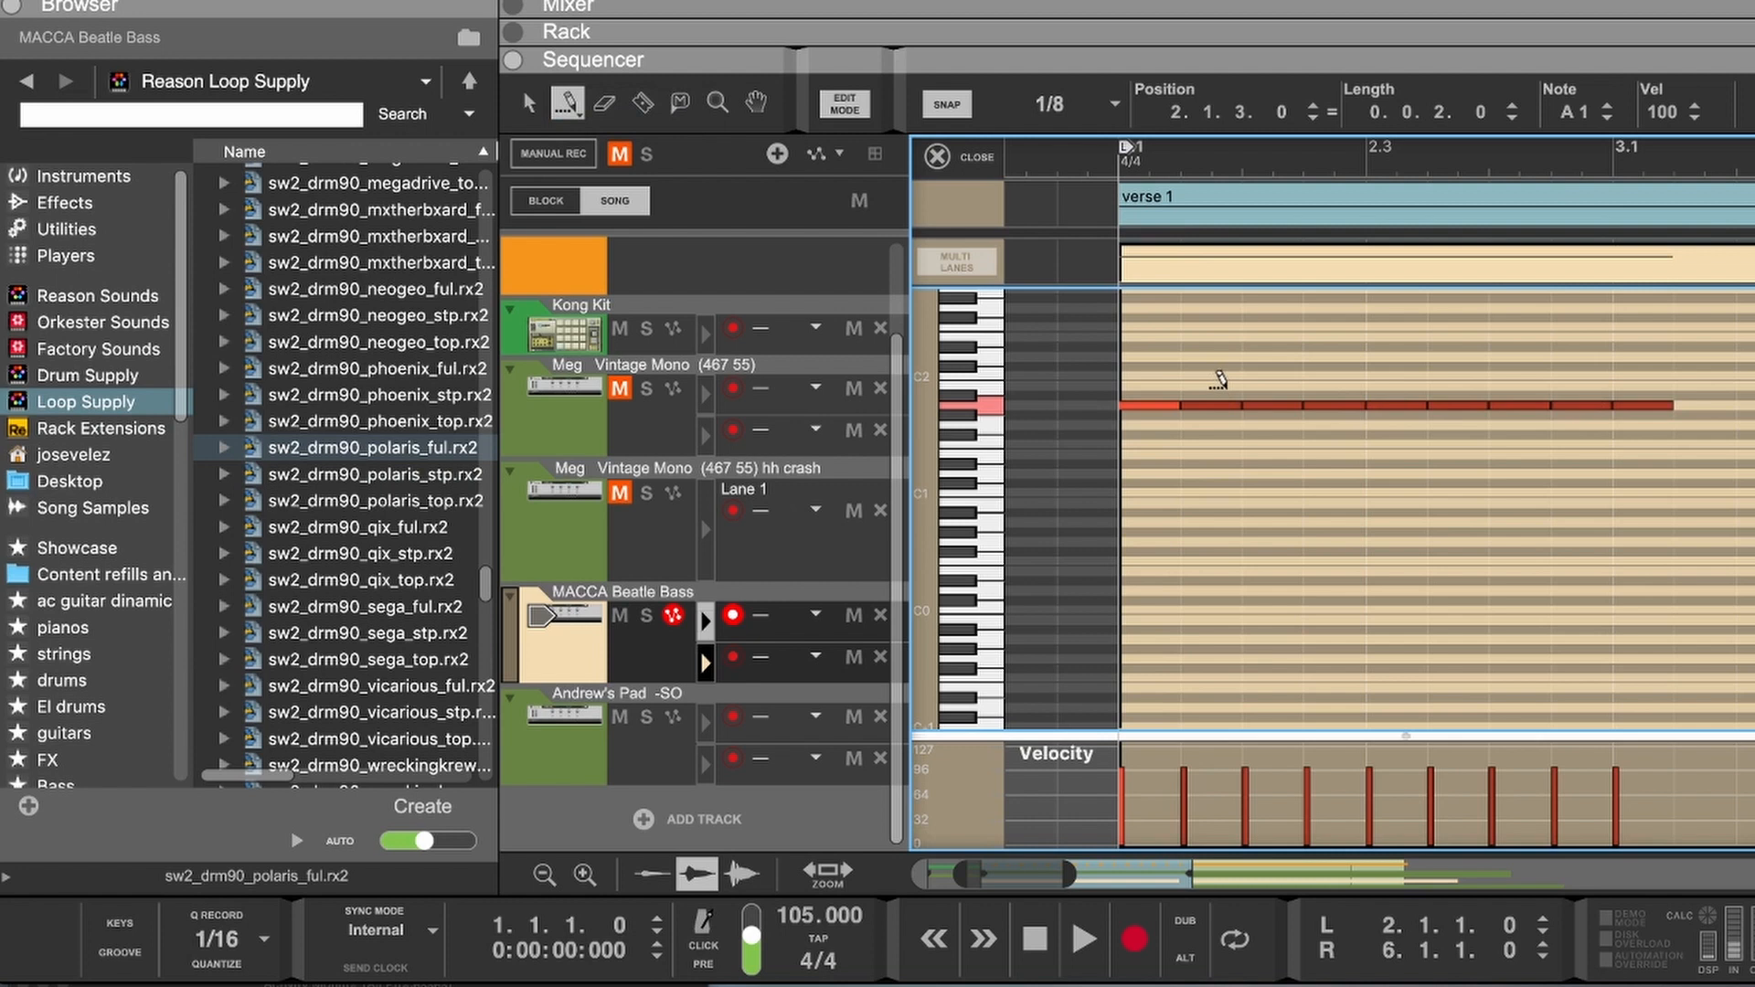
pyautogui.press('Delete')
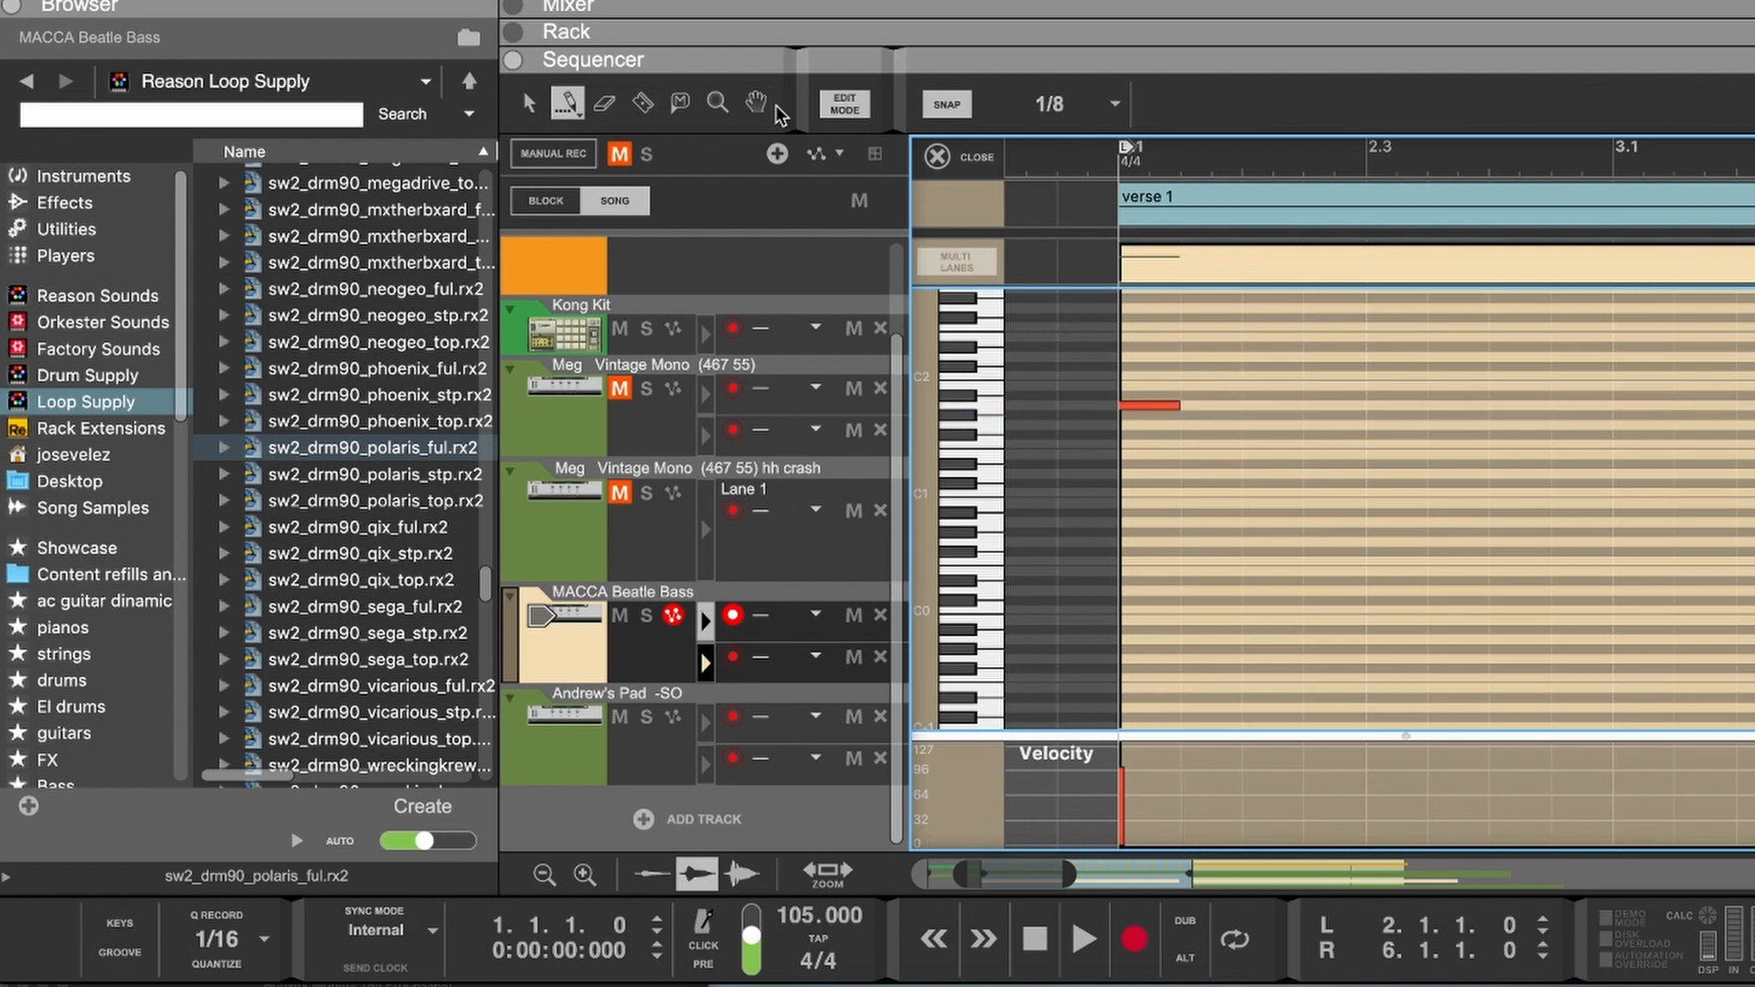
# Step: Try a single A1 note at 2.1.3.0 in Draw single note mode, and delete both it and the A1 note at 2.1.1.0
pyautogui.click(577, 108)
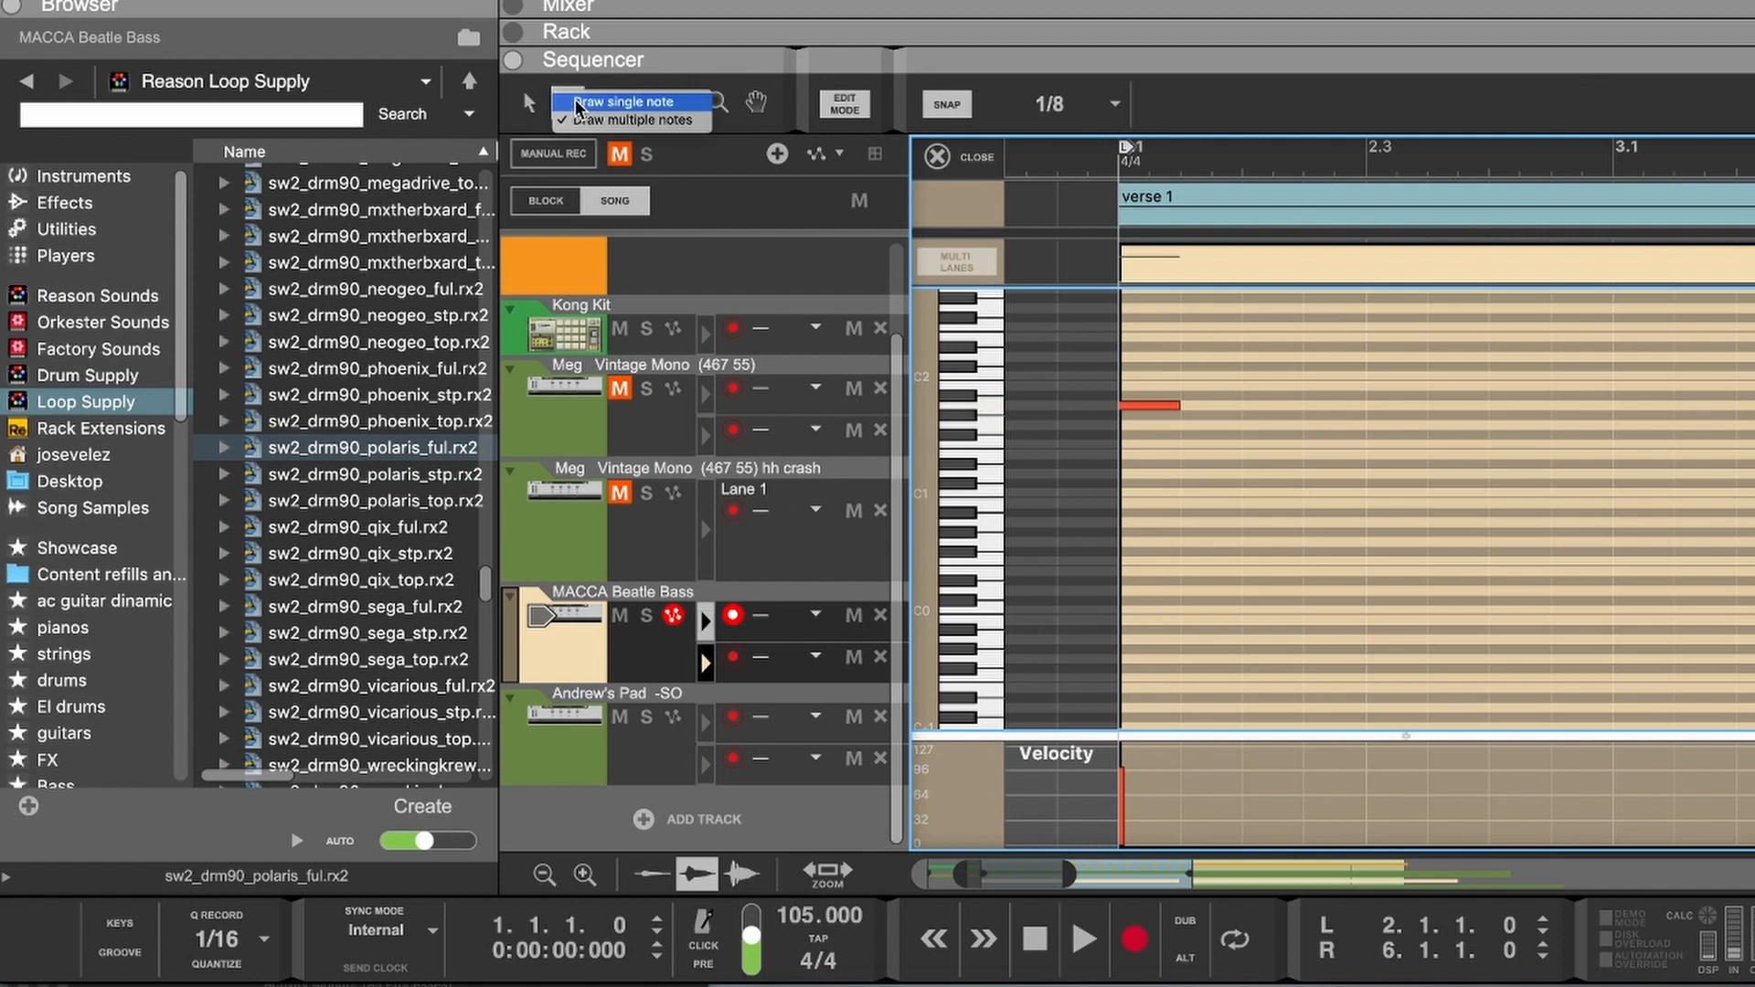
pyautogui.click(640, 104)
pyautogui.moveTo(1229, 405)
pyautogui.mouseDown()
pyautogui.moveTo(1527, 405)
pyautogui.moveTo(1220, 402)
pyautogui.mouseUp()
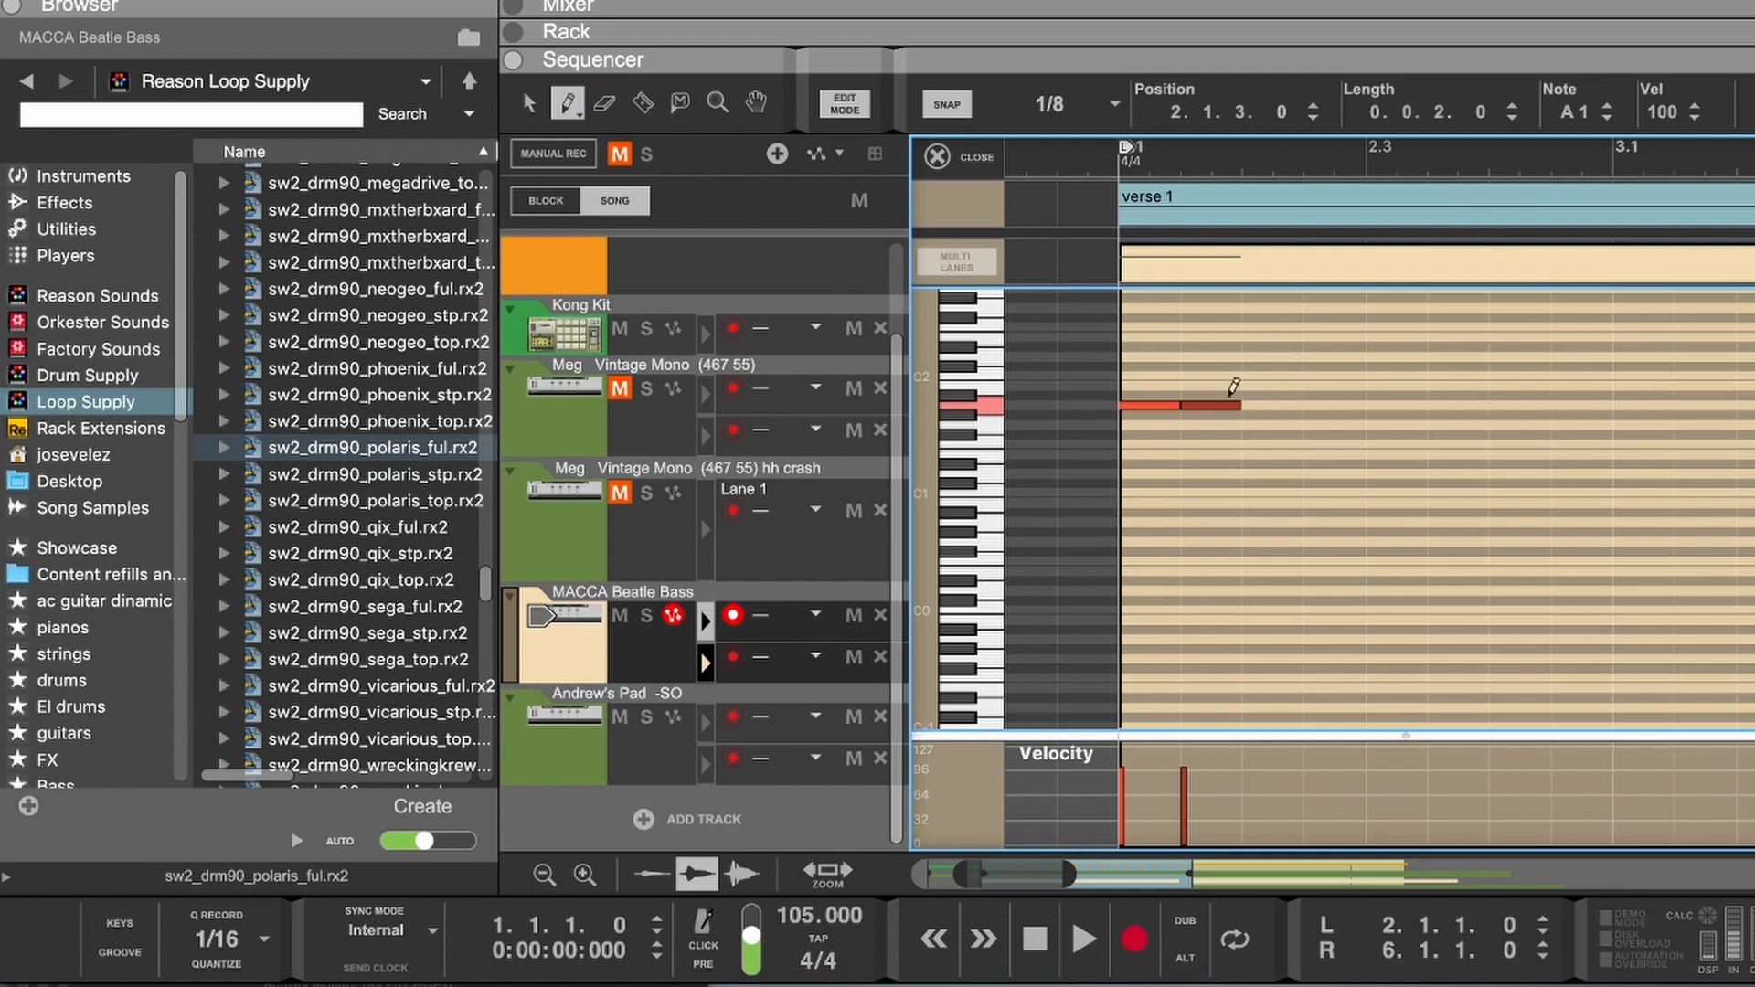
pyautogui.press('Delete')
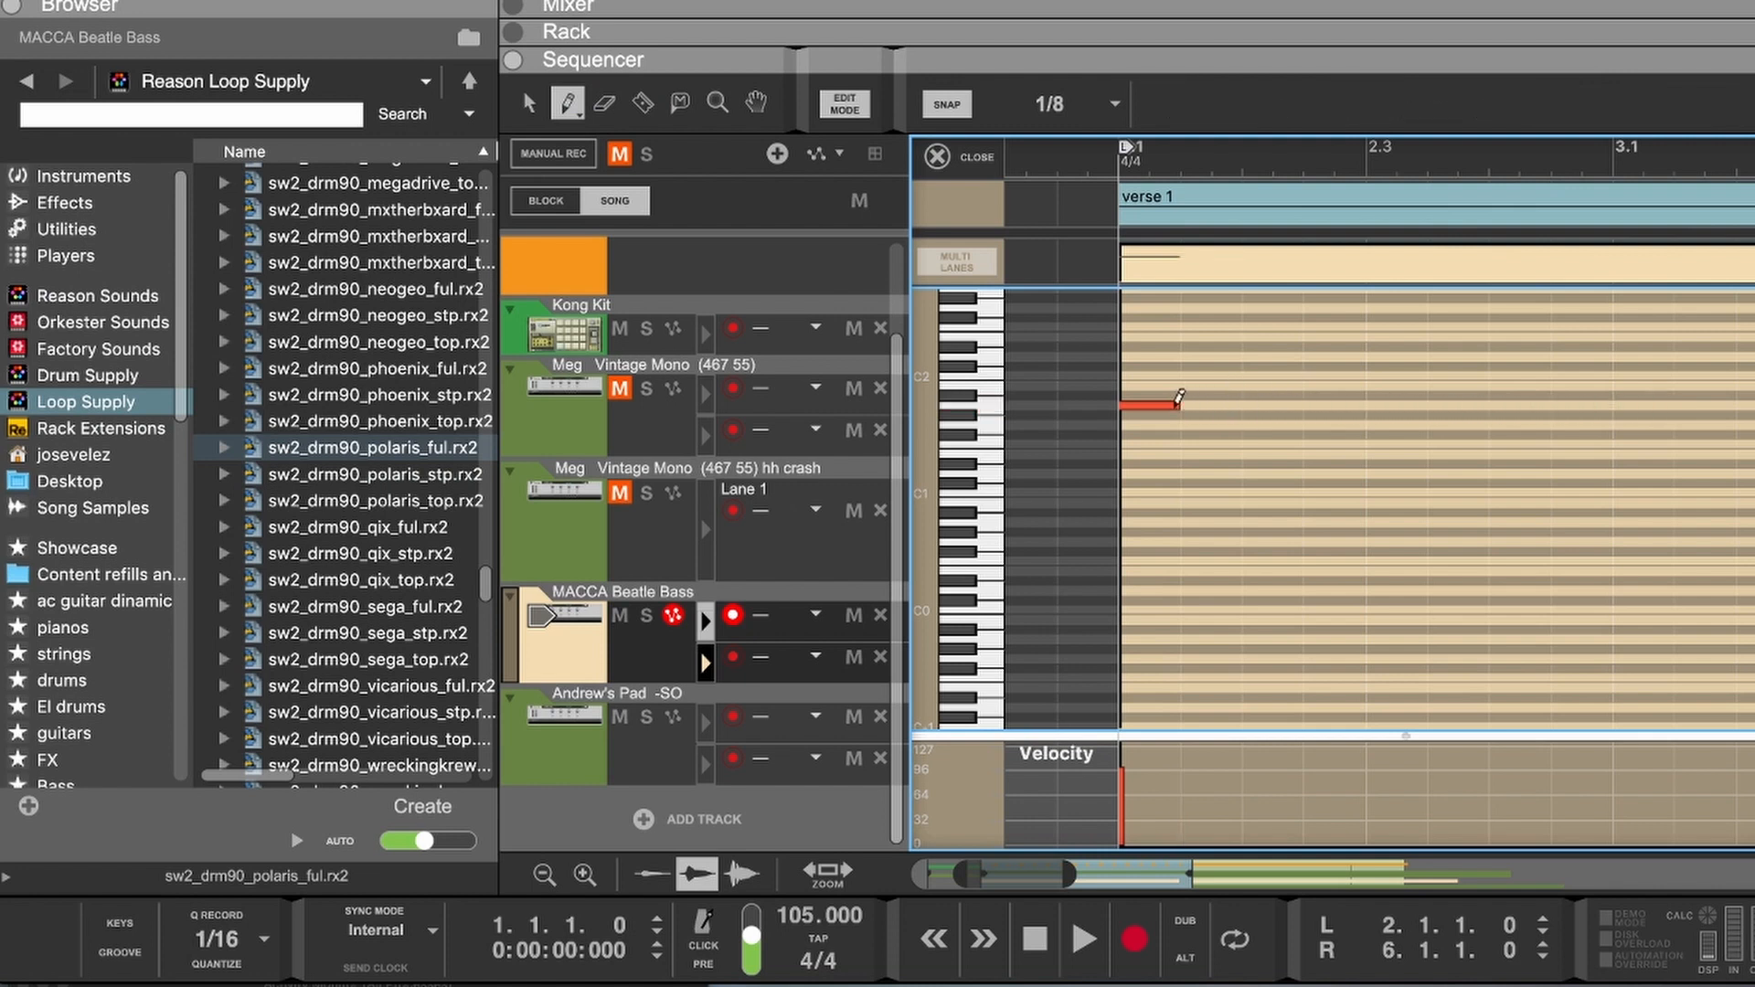
pyautogui.click(523, 101)
pyautogui.click(1160, 403)
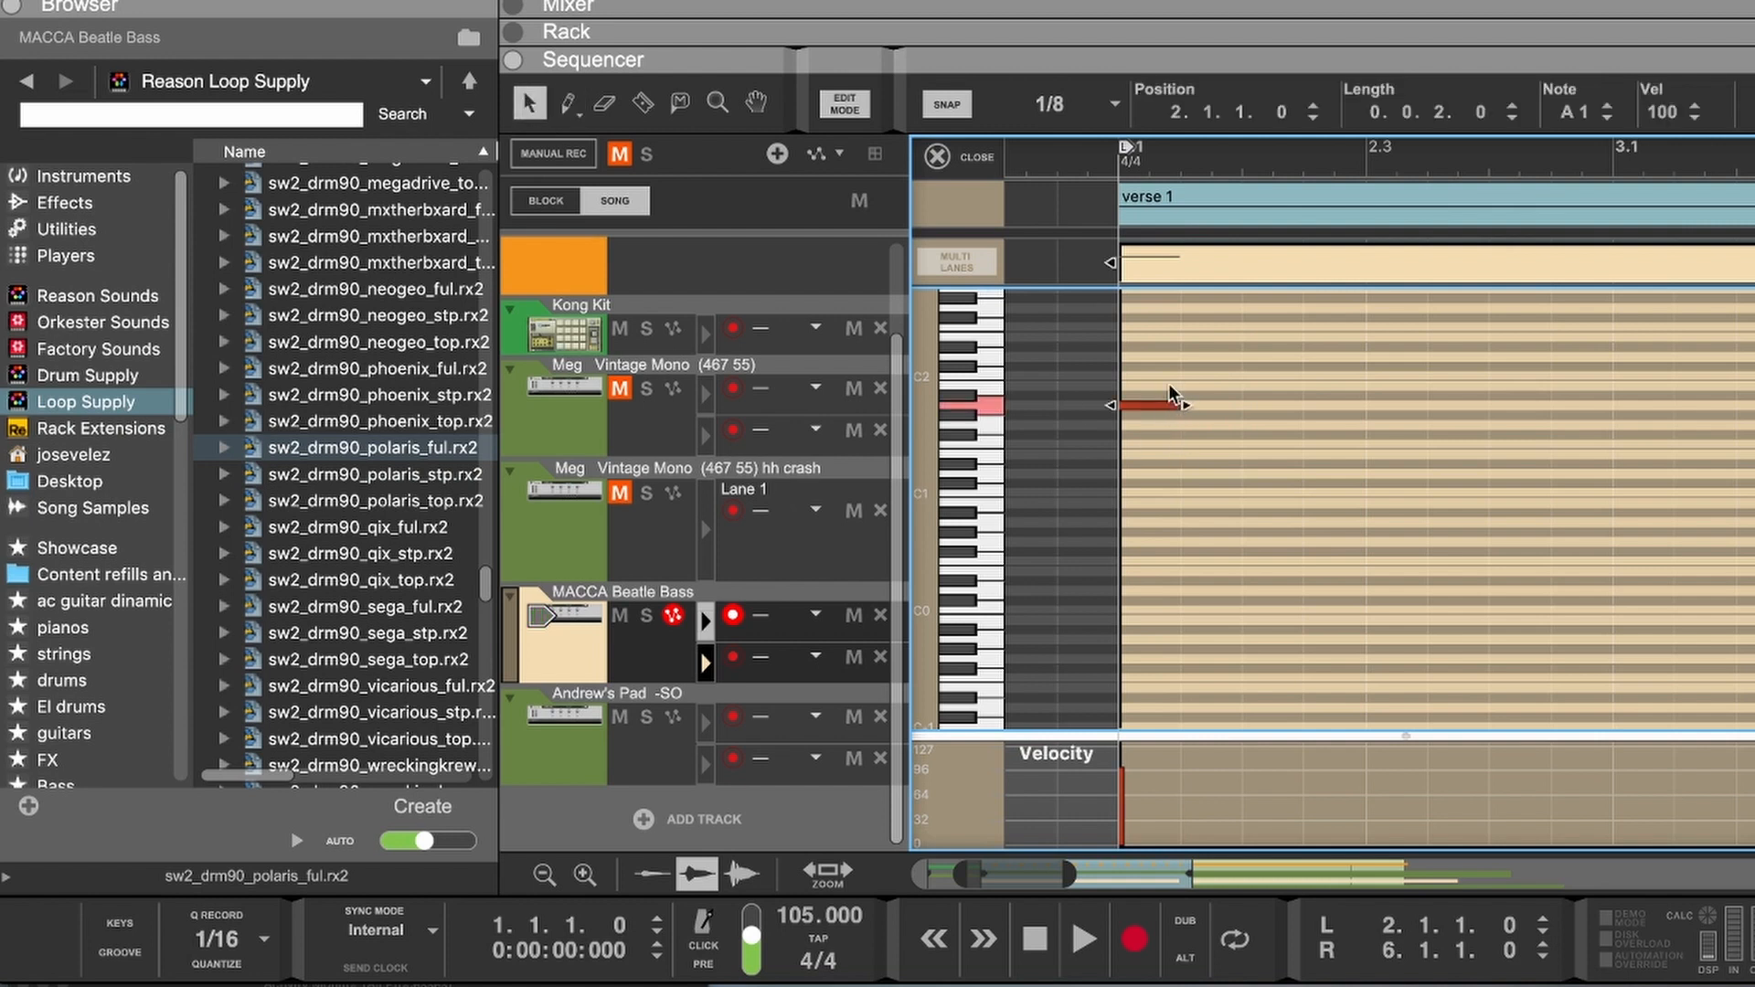
pyautogui.press('Delete')
# Step: Draw a long A1 note from 2.1.1.0 to 3.2.3.0 and an F1 note of length 0.3.2.0 at 3.3.1.0 with the Pencil tool
pyautogui.click(571, 102)
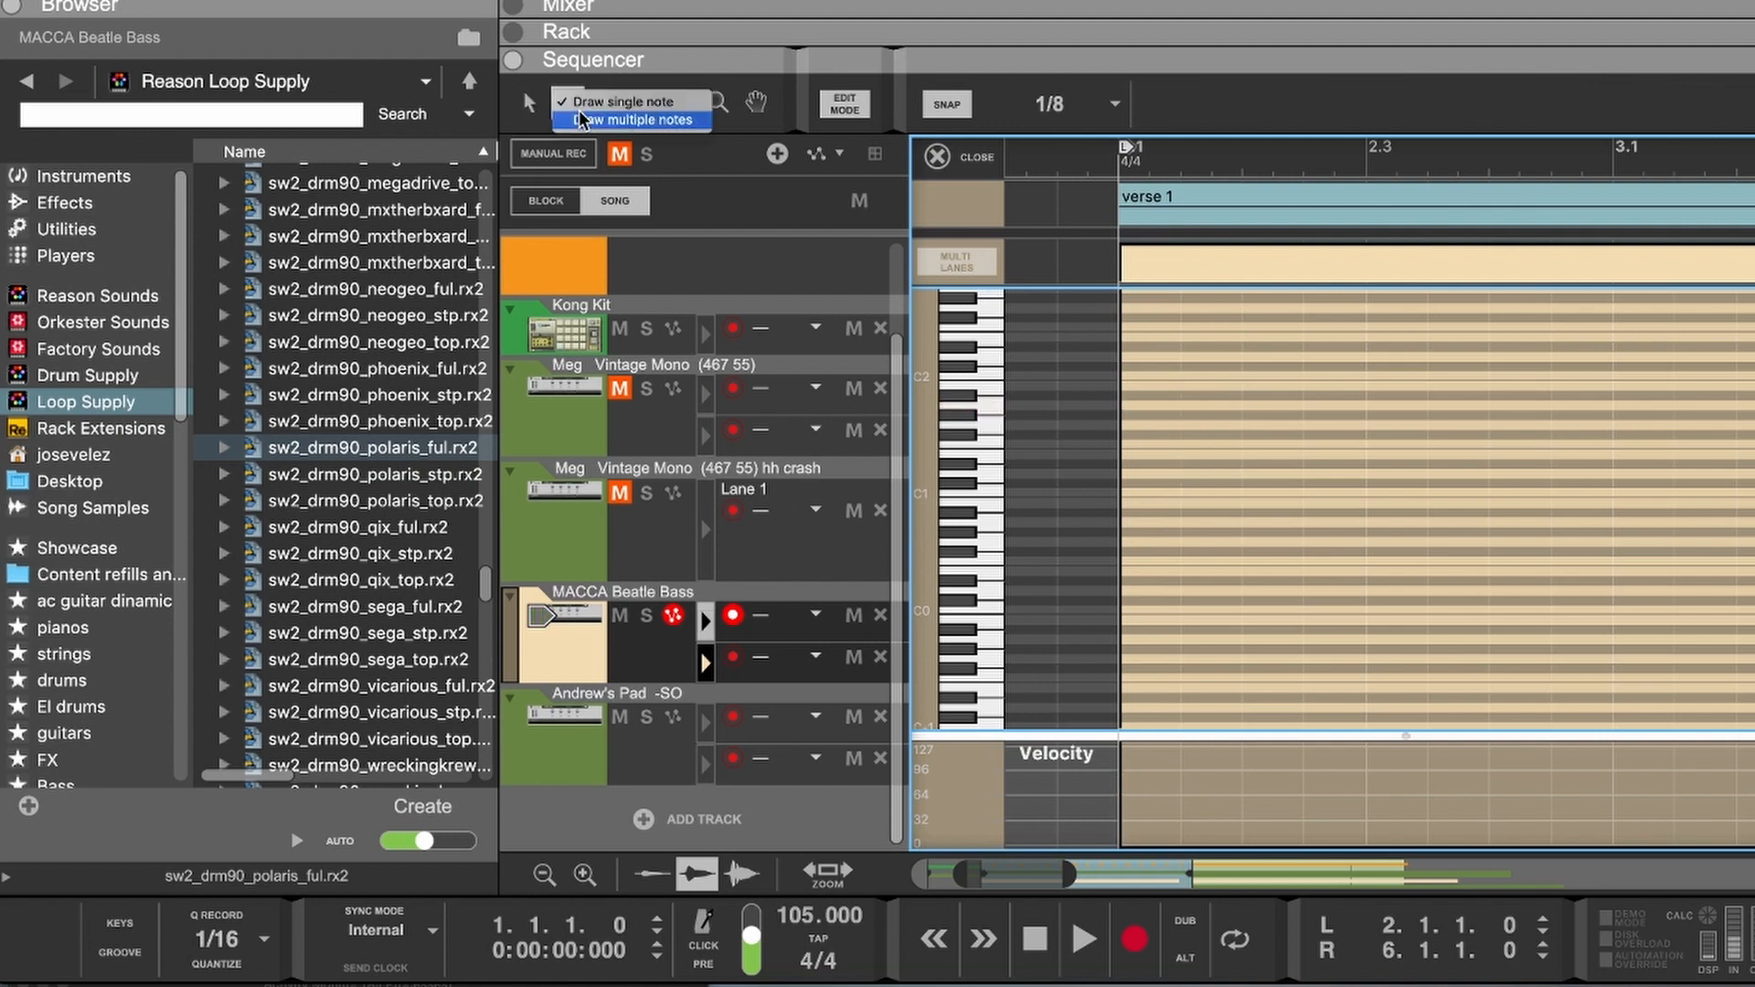
pyautogui.click(603, 102)
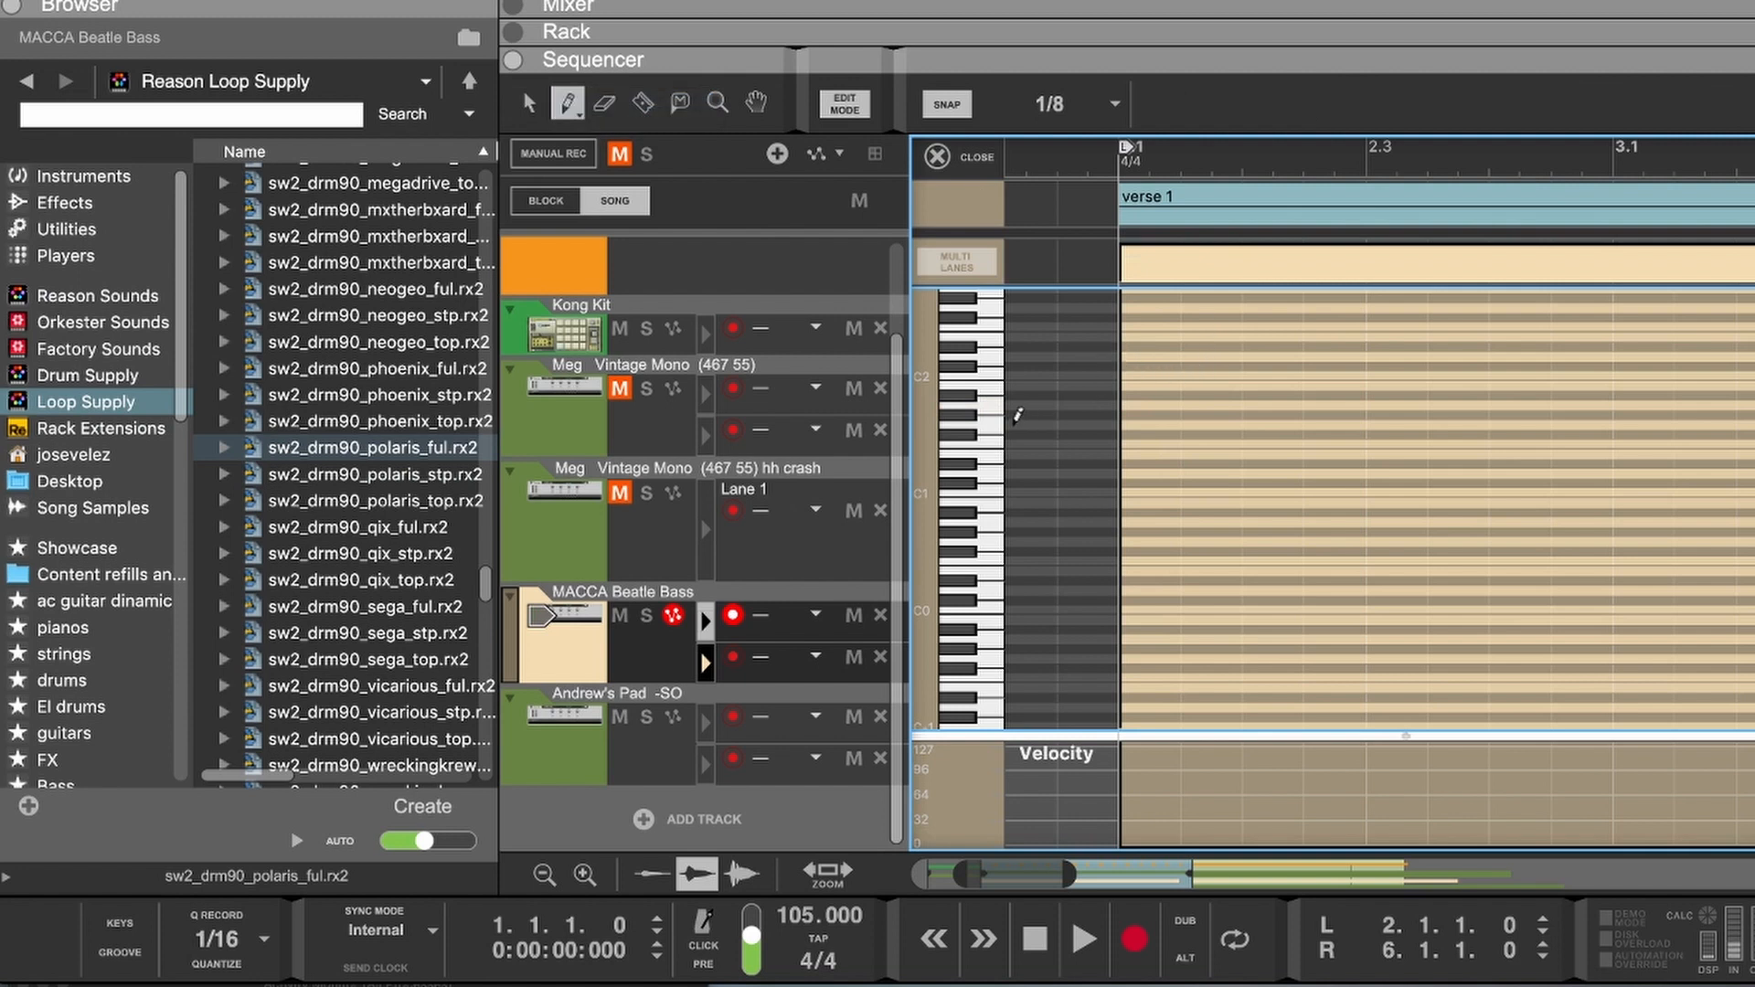
pyautogui.moveTo(1140, 393)
pyautogui.mouseDown()
pyautogui.moveTo(1741, 419)
pyautogui.moveTo(1362, 404)
pyautogui.moveTo(1448, 443)
pyautogui.moveTo(1753, 445)
pyautogui.mouseUp()
pyautogui.press('super+z')
pyautogui.hscroll(10, 1736, 442)
pyautogui.hscroll(-15, 1628, 430)
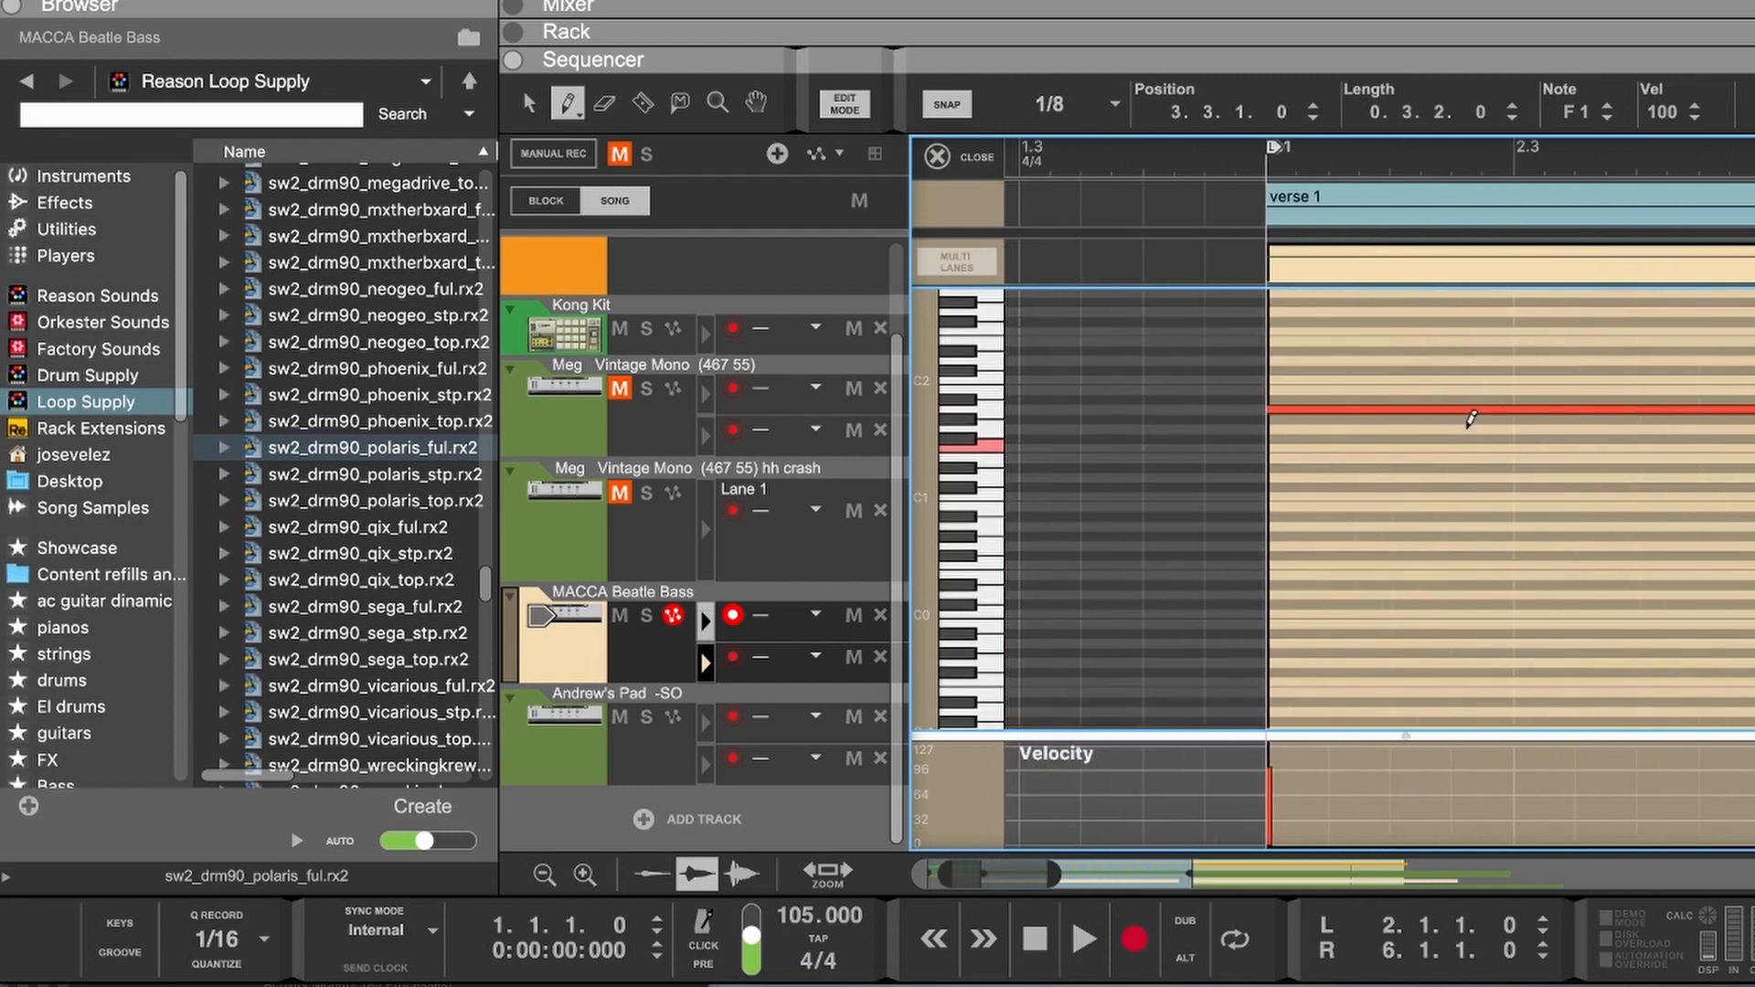
# Step: Play back the bass clip from the beginning of verse 1 to check the note timing
pyautogui.click(1356, 166)
pyautogui.press('space')
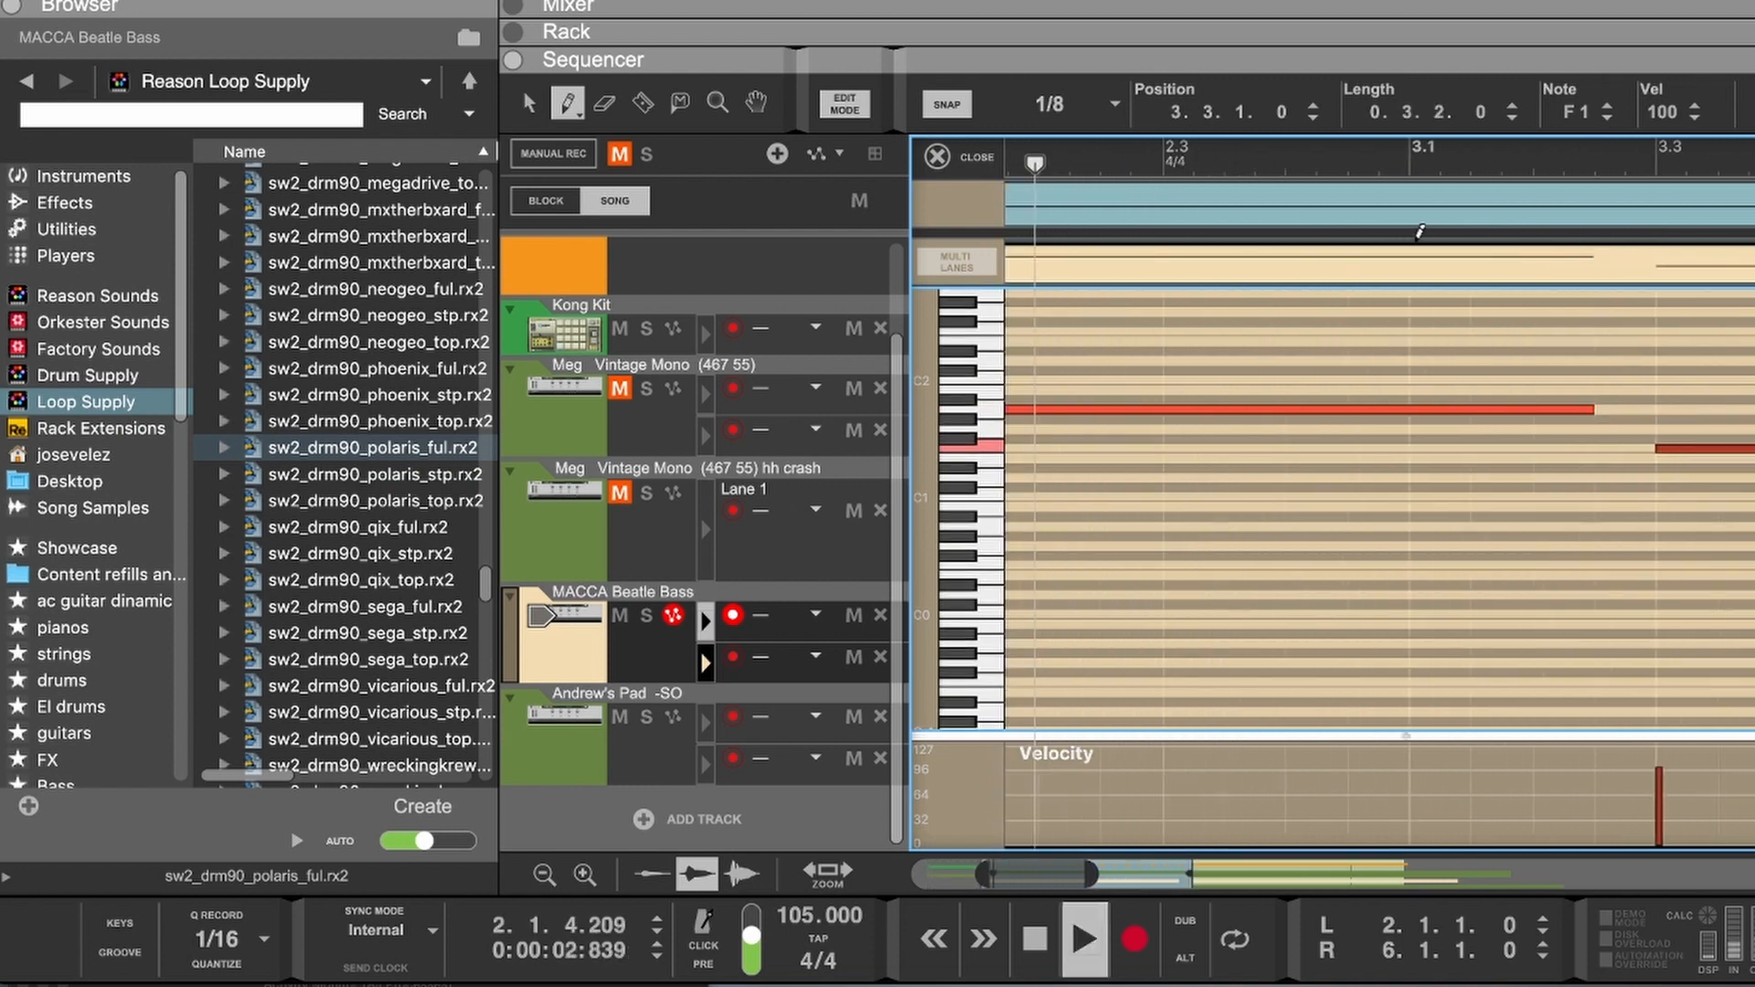
pyautogui.press('space')
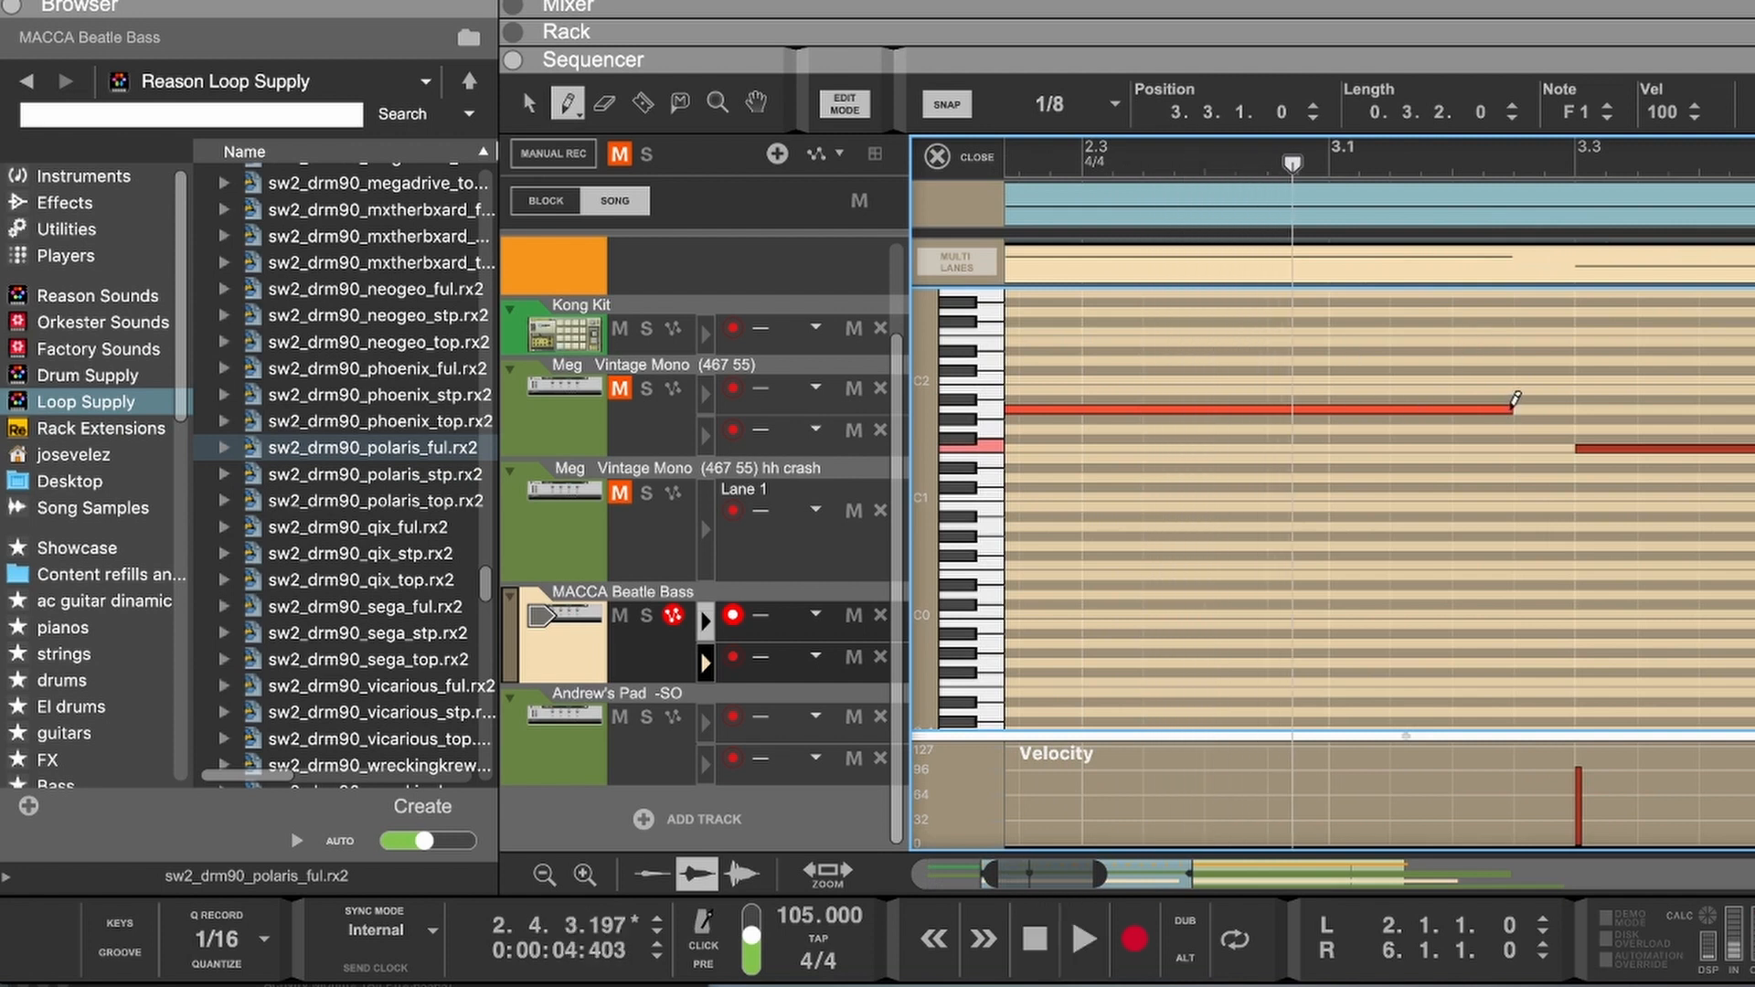
# Step: Shorten the long A1 note by two beats and move the F1 note to 3.1.1.0
pyautogui.press('q')
pyautogui.click(1501, 409)
pyautogui.moveTo(1522, 409); pyautogui.dragTo(1272, 413)
pyautogui.moveTo(1609, 449); pyautogui.dragTo(1365, 448)
pyautogui.hscroll(3, 1366, 436)
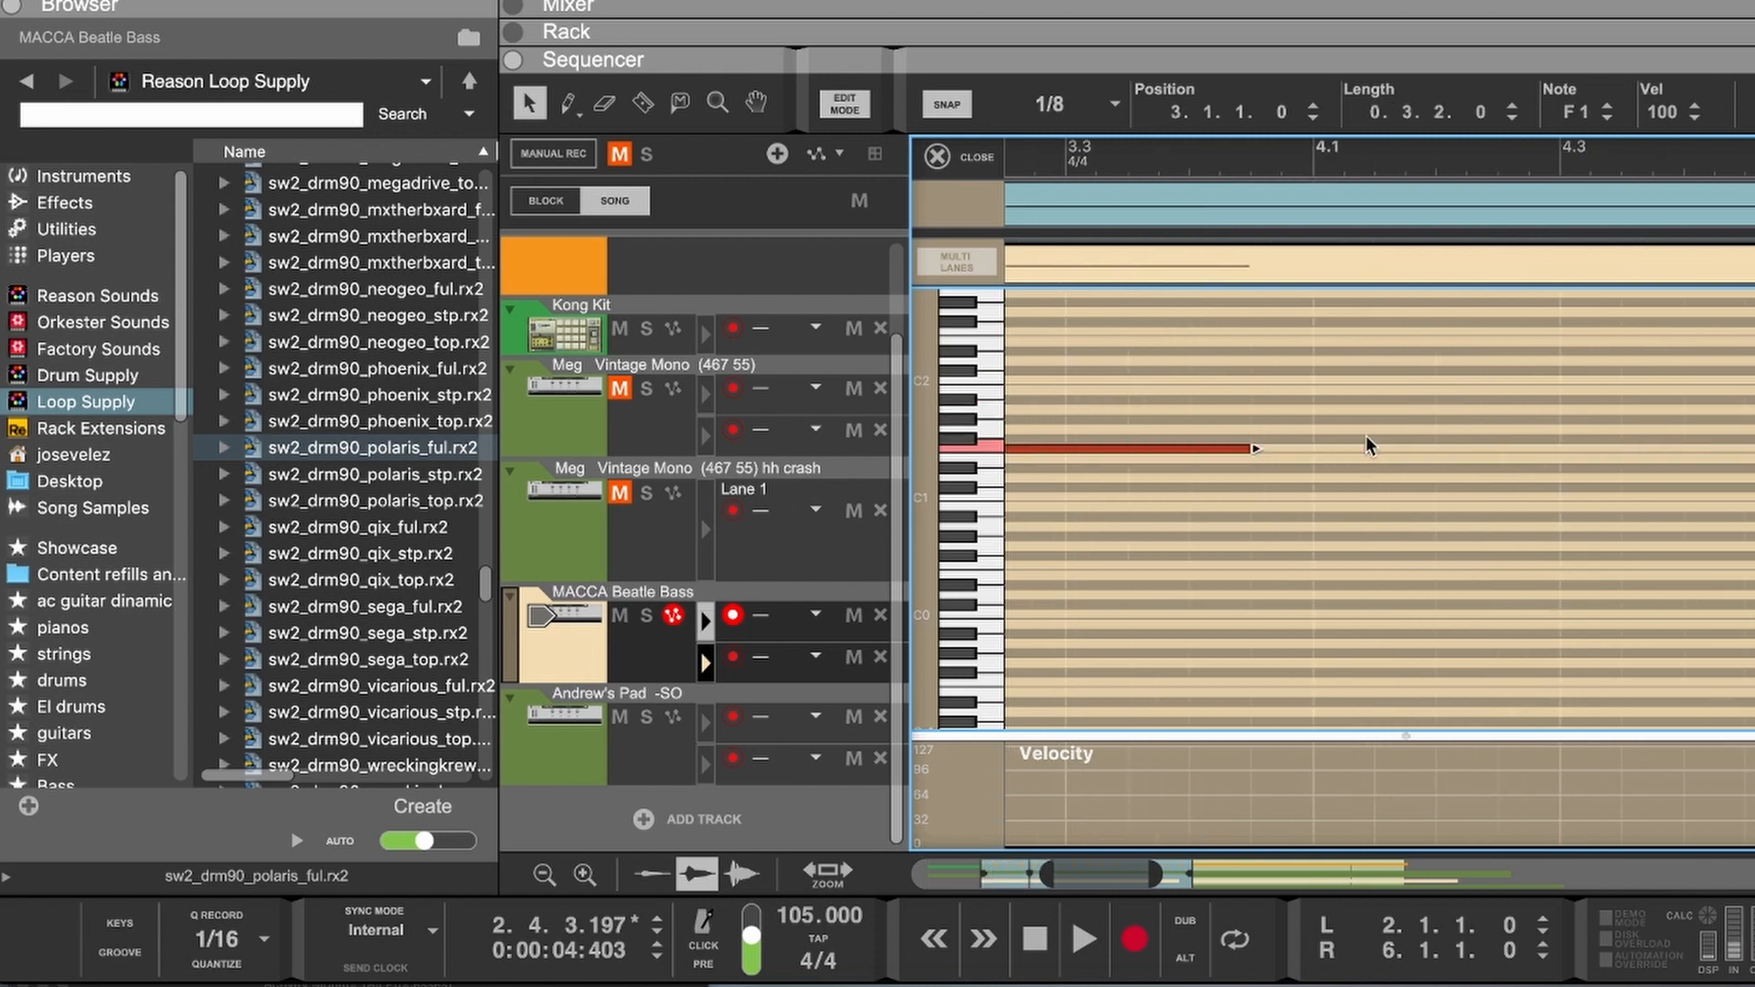
# Step: Draw a D2 note at 4.1.1.0 and a G1 note at 5.1.1.0, each 1.0.0.0 long, and leave the bass clip
pyautogui.hscroll(-4, 1298, 265)
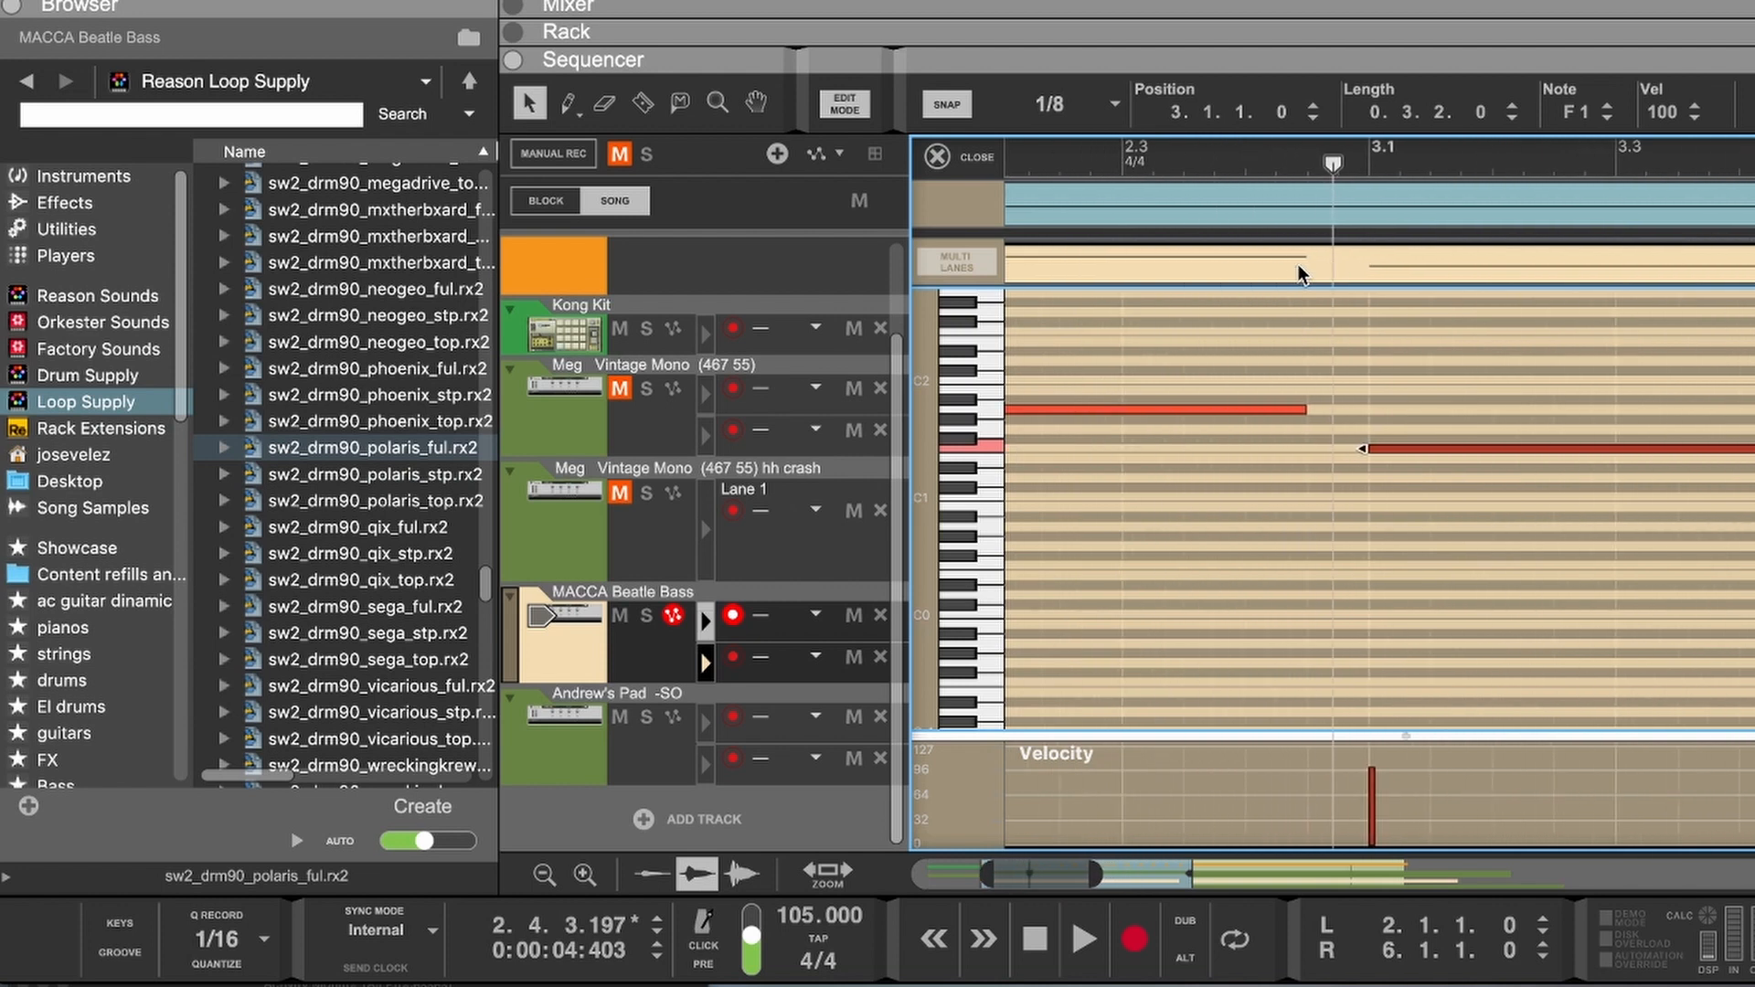
pyautogui.hscroll(3, 1299, 265)
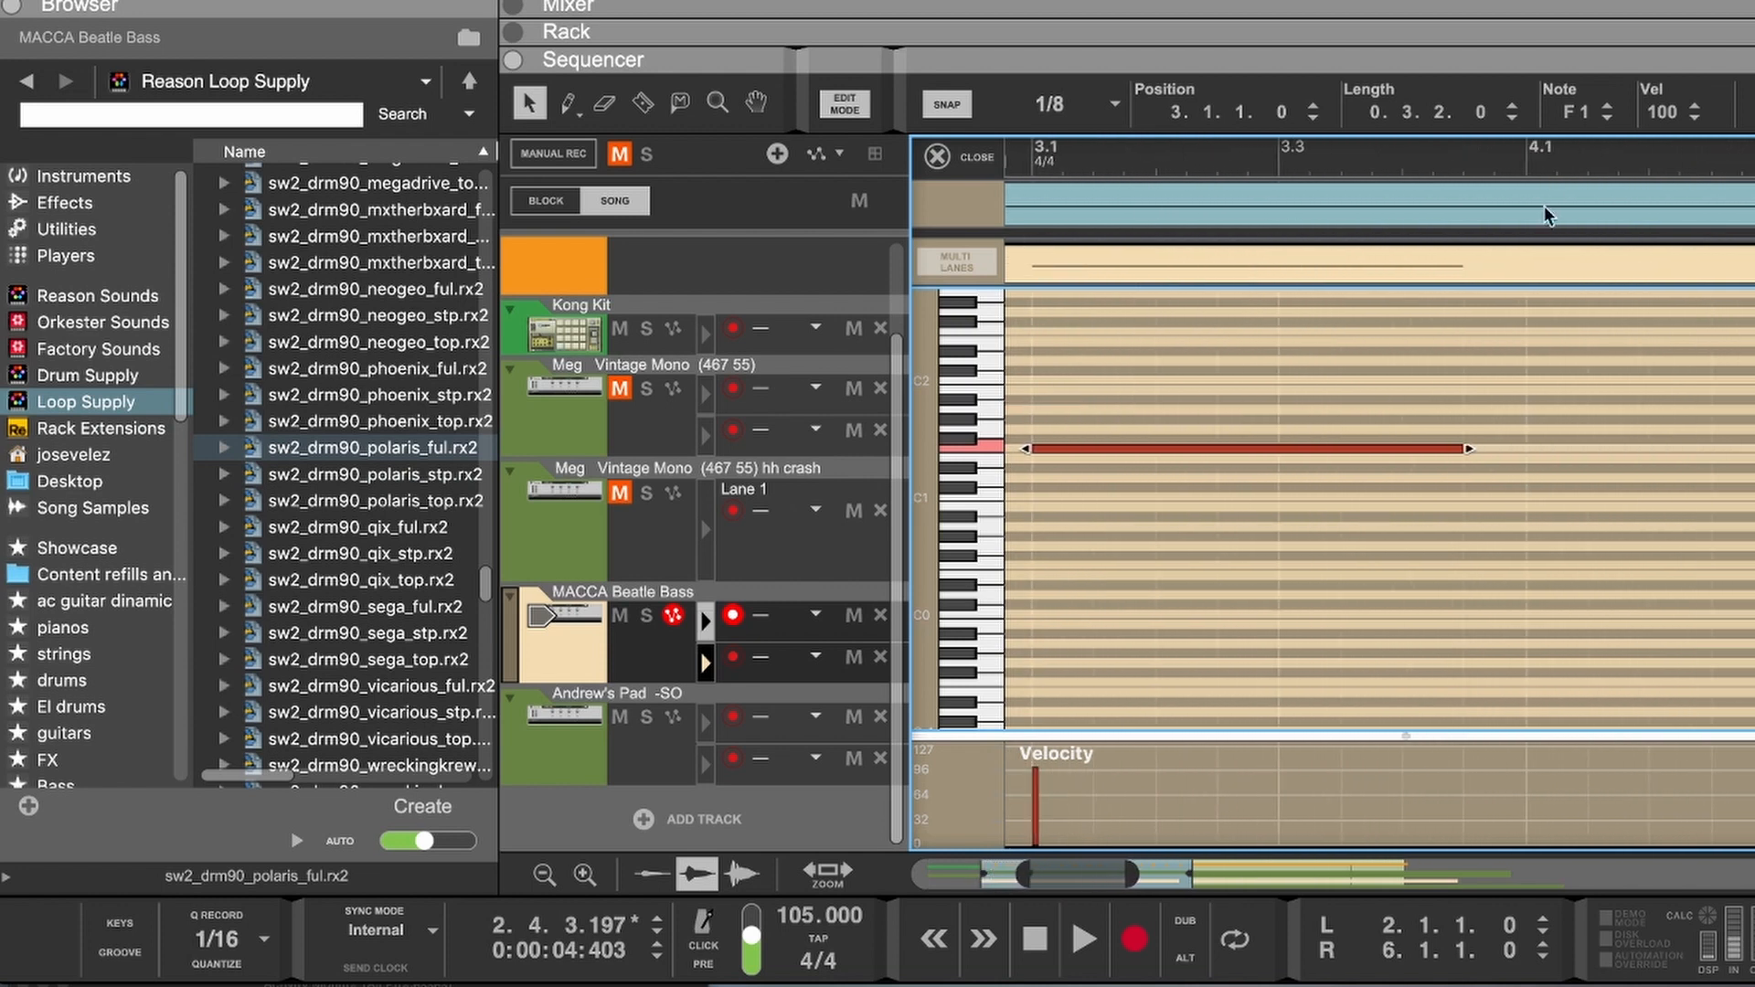
pyautogui.moveTo(1529, 358)
pyautogui.mouseDown()
pyautogui.moveTo(1748, 362)
pyautogui.moveTo(1517, 357)
pyautogui.mouseUp()
pyautogui.hscroll(2, 1517, 357)
pyautogui.hscroll(-2, 1517, 361)
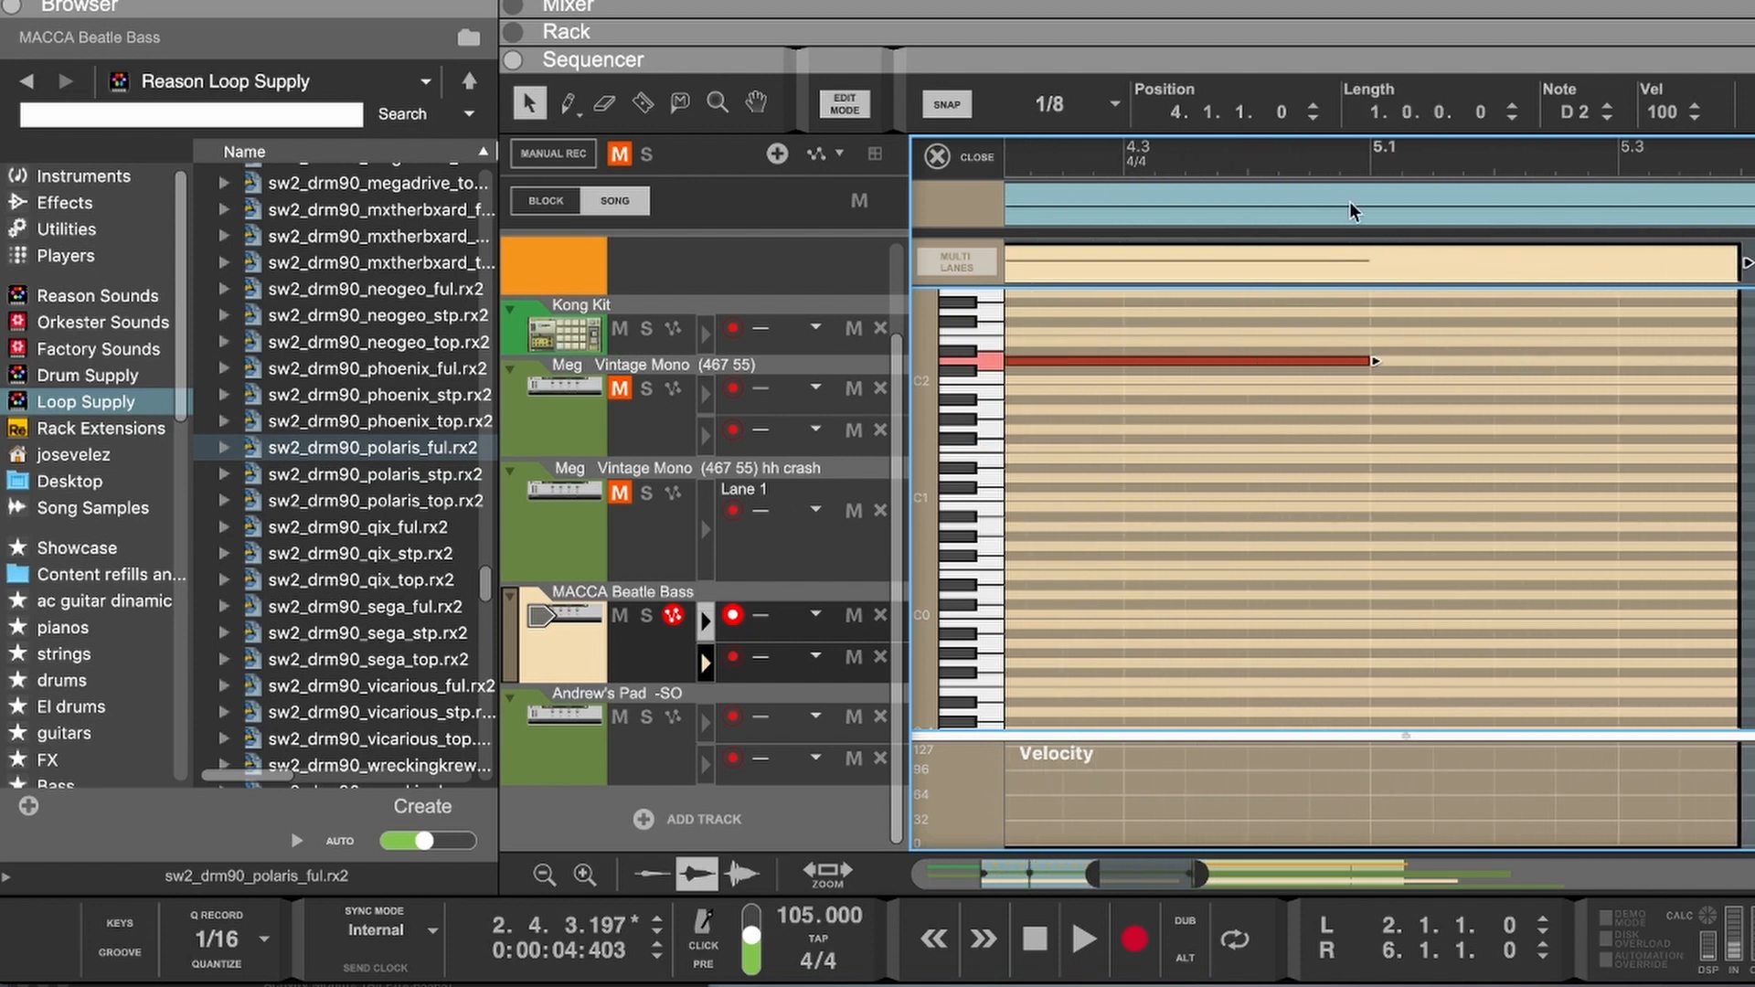
pyautogui.click(1376, 424)
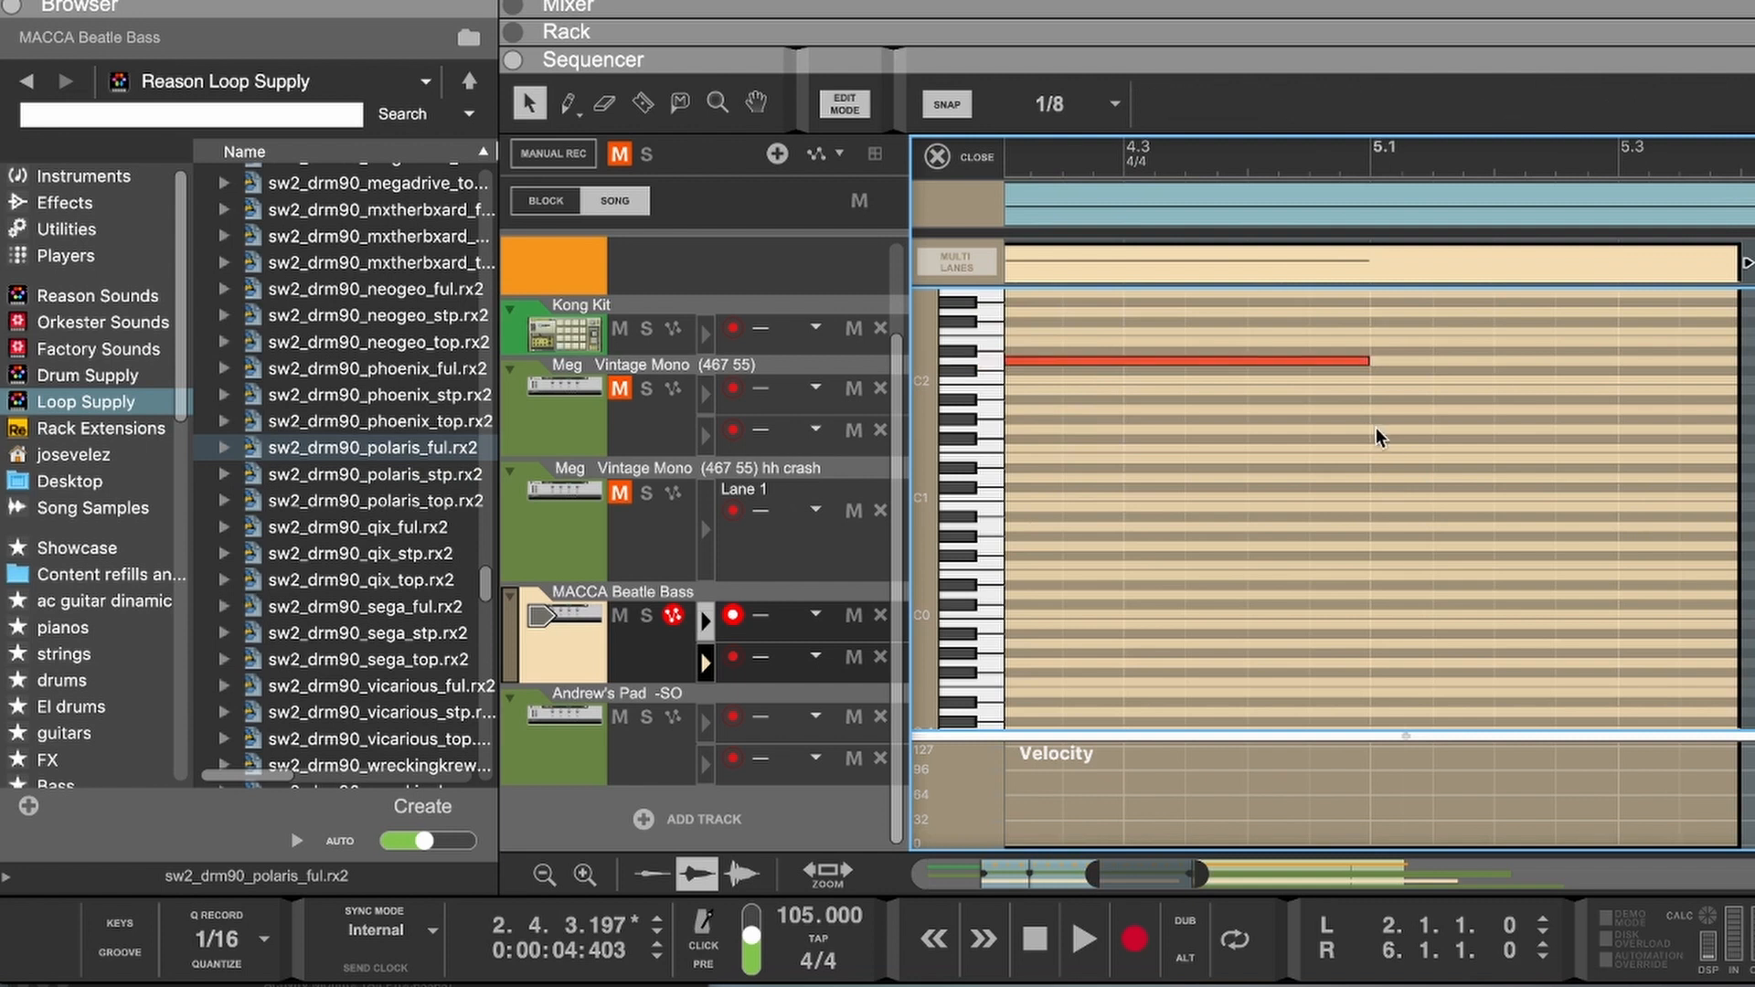
pyautogui.moveTo(1376, 429); pyautogui.dragTo(1752, 430)
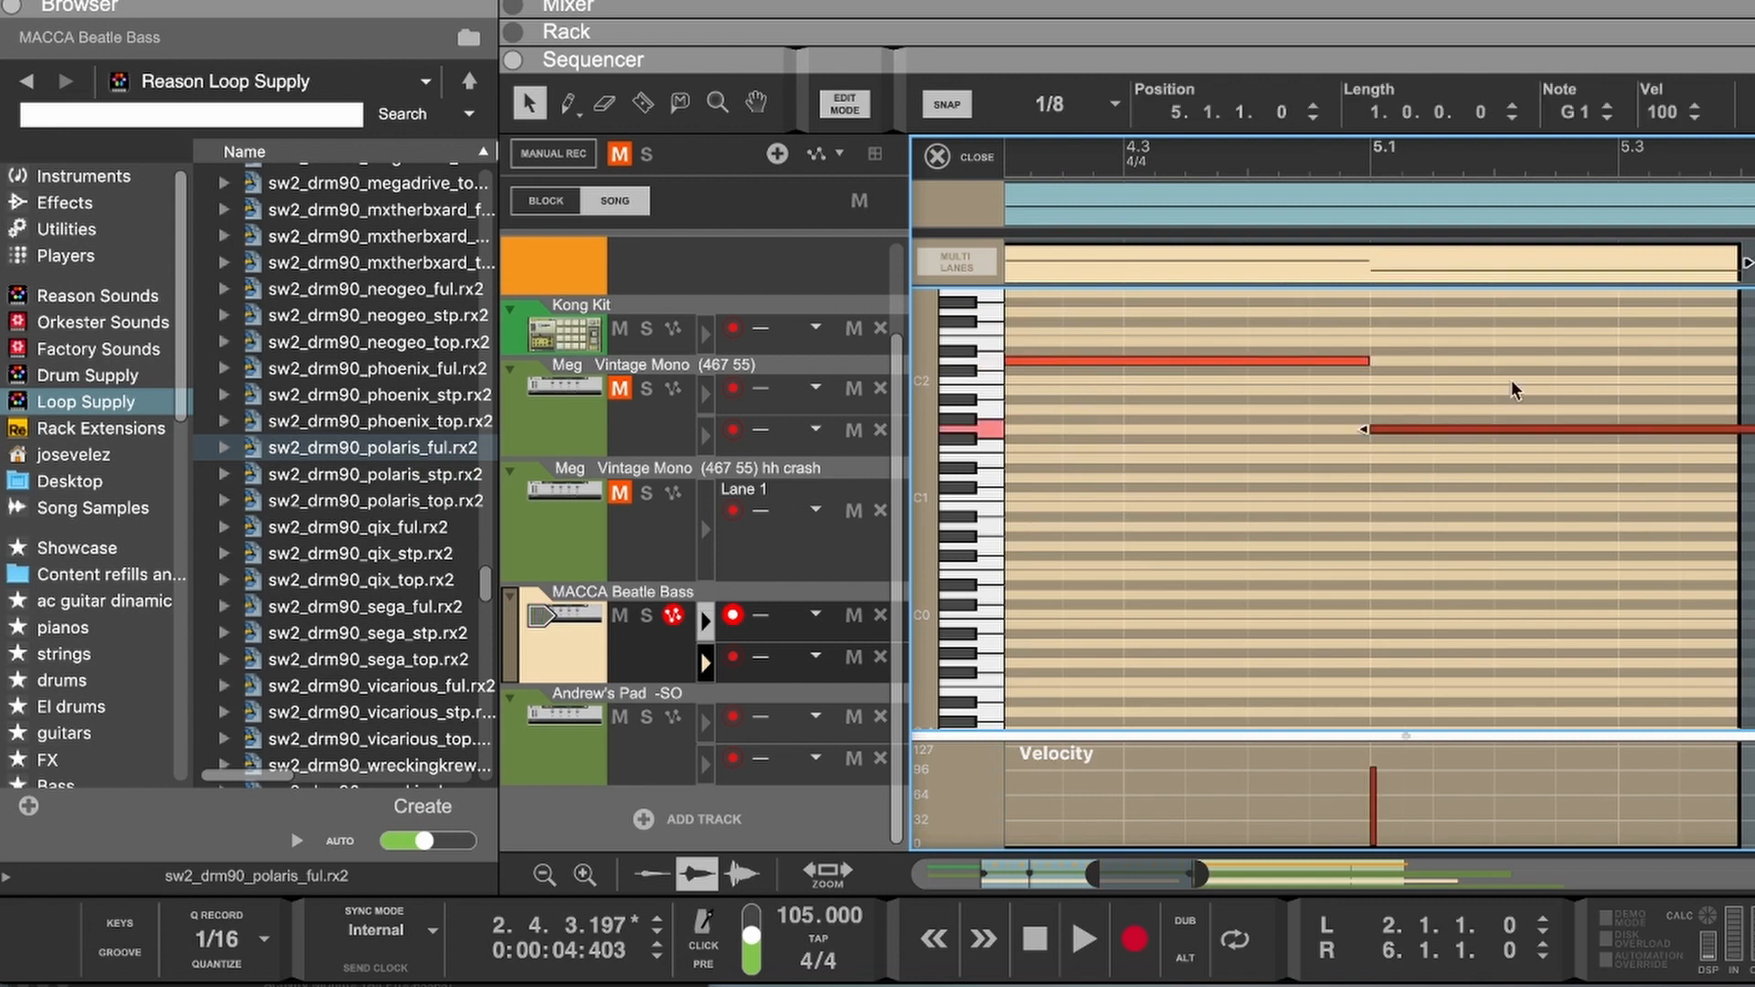
pyautogui.click(937, 157)
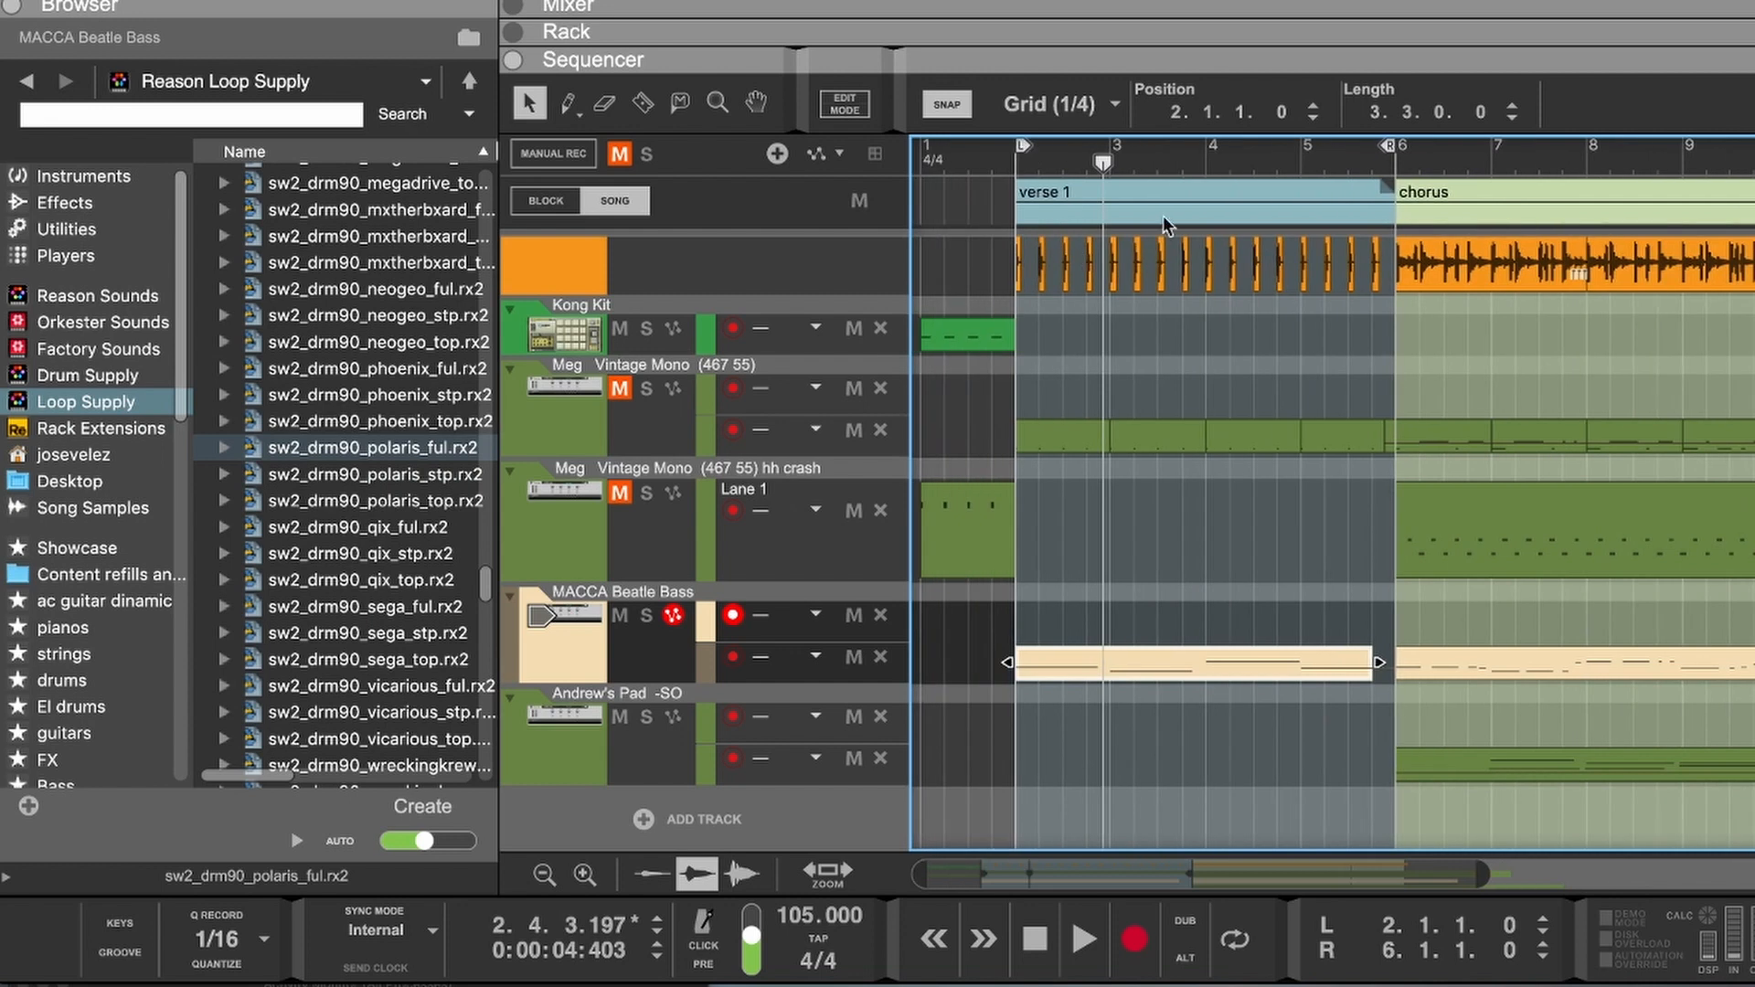
# Step: Play back the song from the intro into the chorus to check the verse 1 bass line
pyautogui.click(949, 157)
pyautogui.click(927, 156)
pyautogui.press('space')
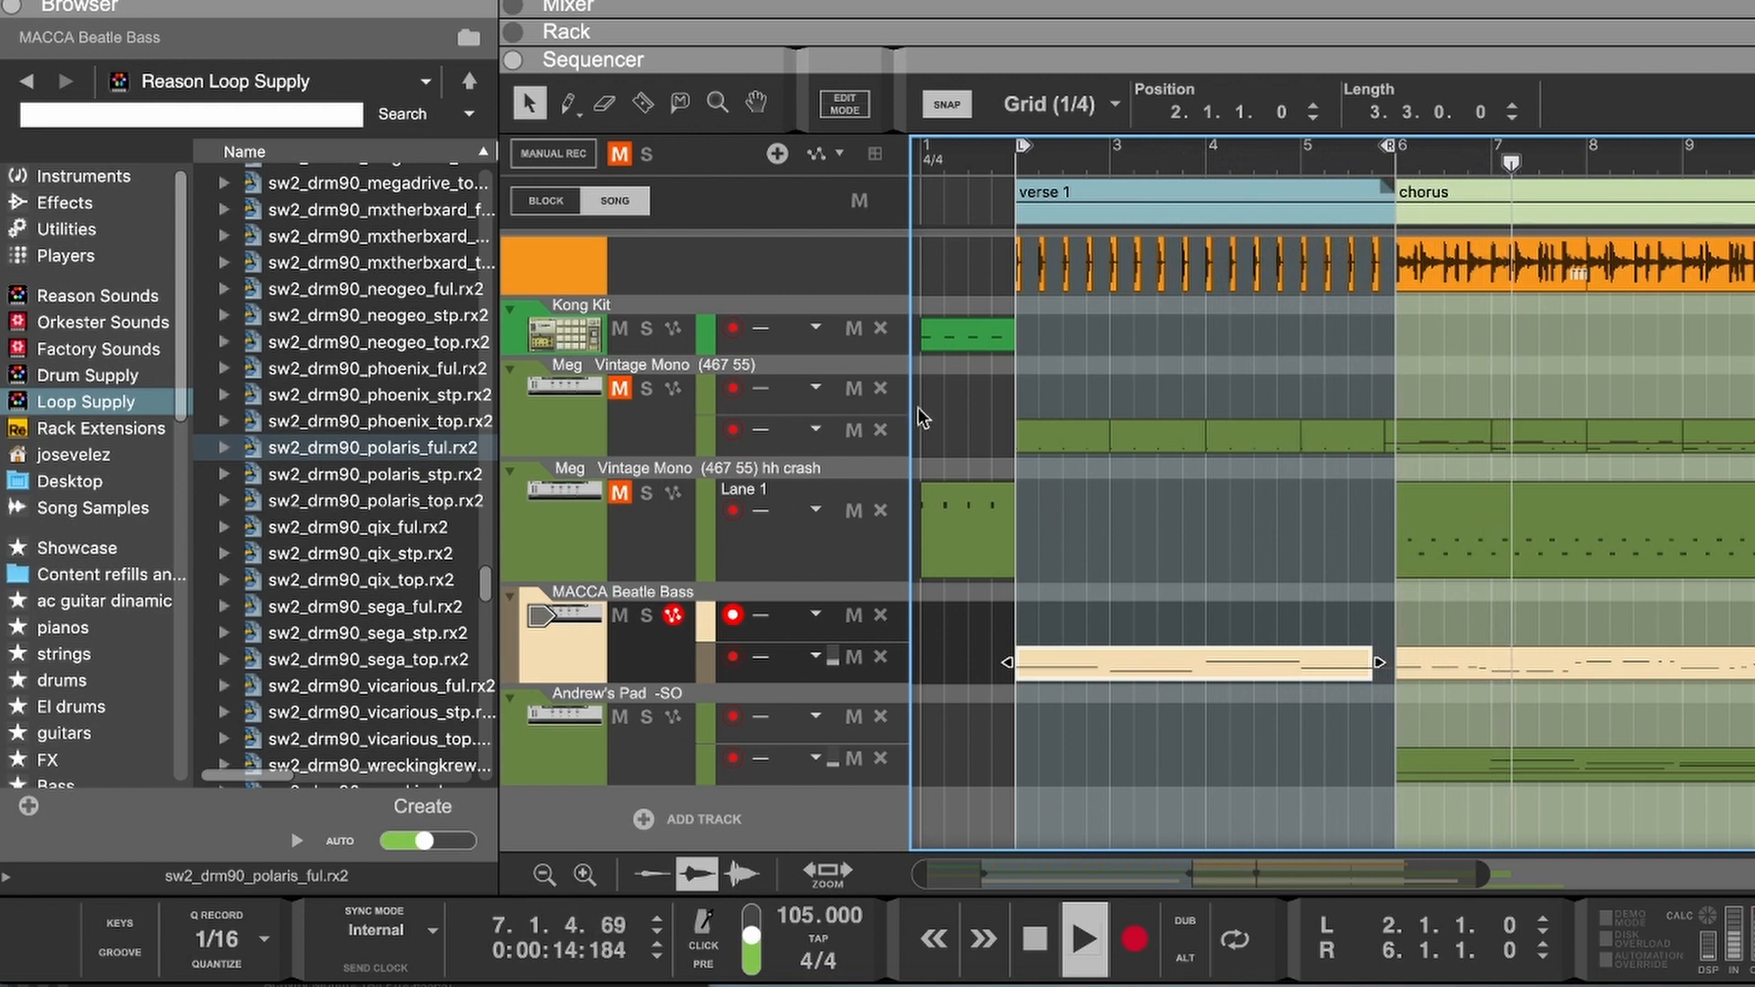
pyautogui.press('space')
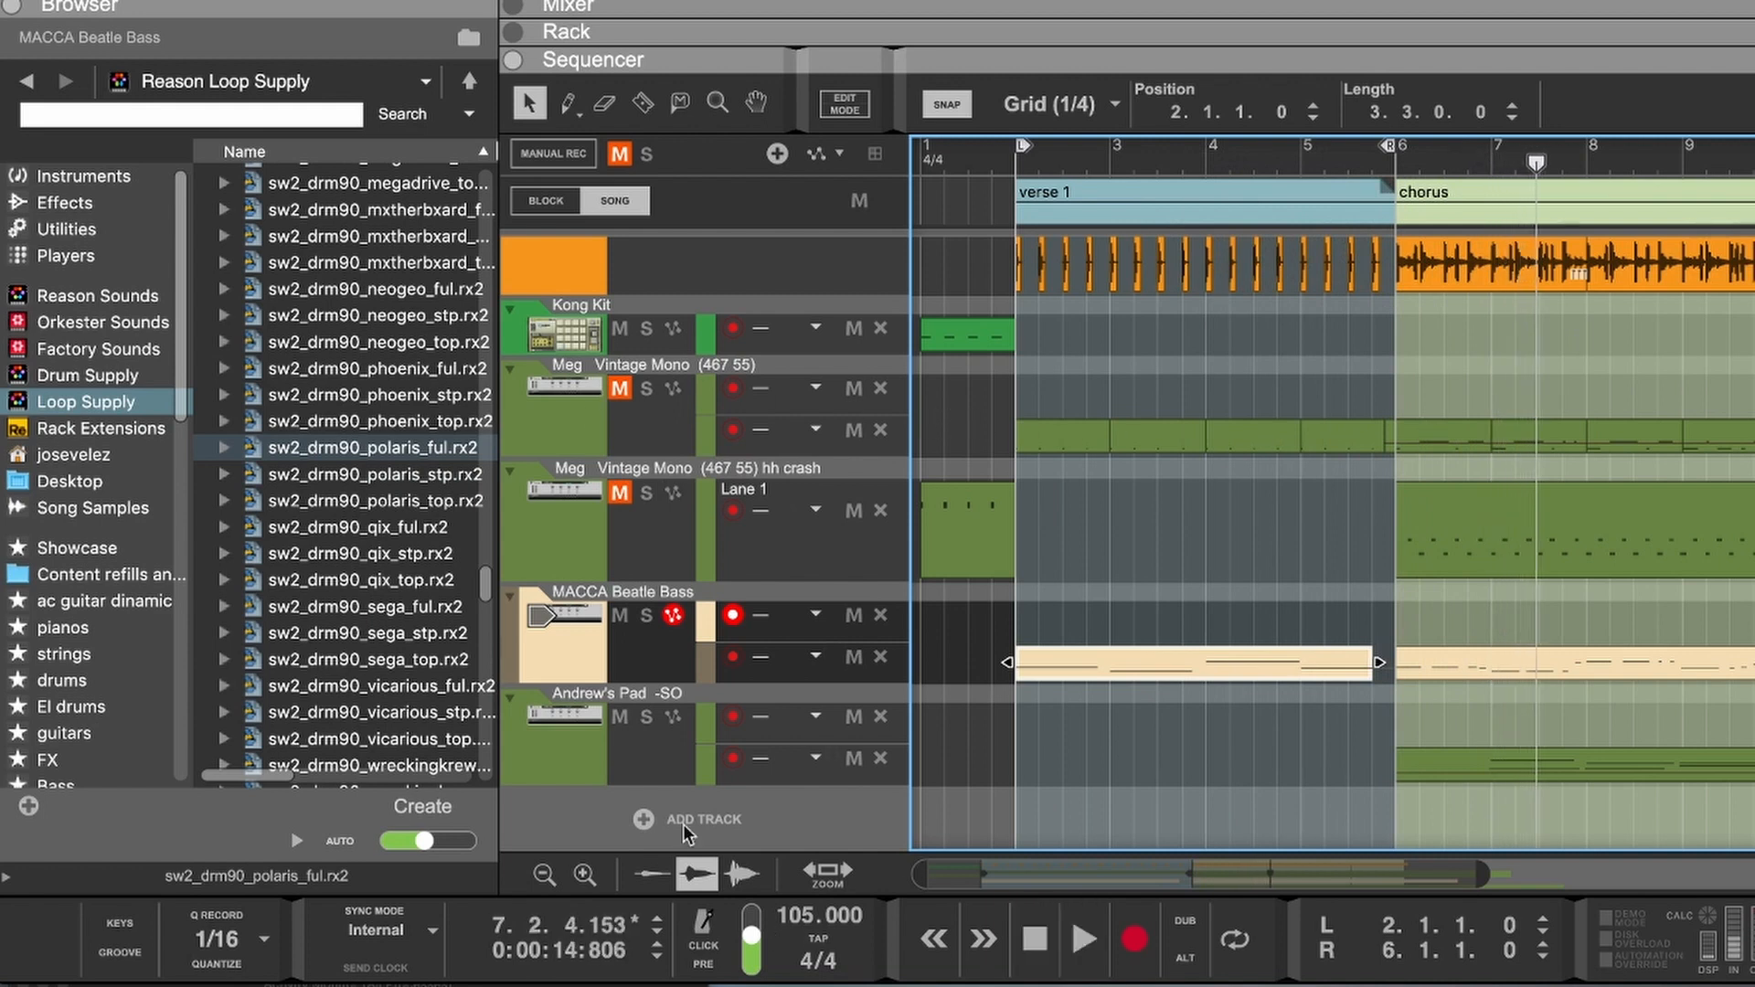
# Step: In the Andrew's Pad chorus clip, draw A3 and E4 notes at 6.1.1.0, each 0.3.2.0 long
pyautogui.click(594, 765)
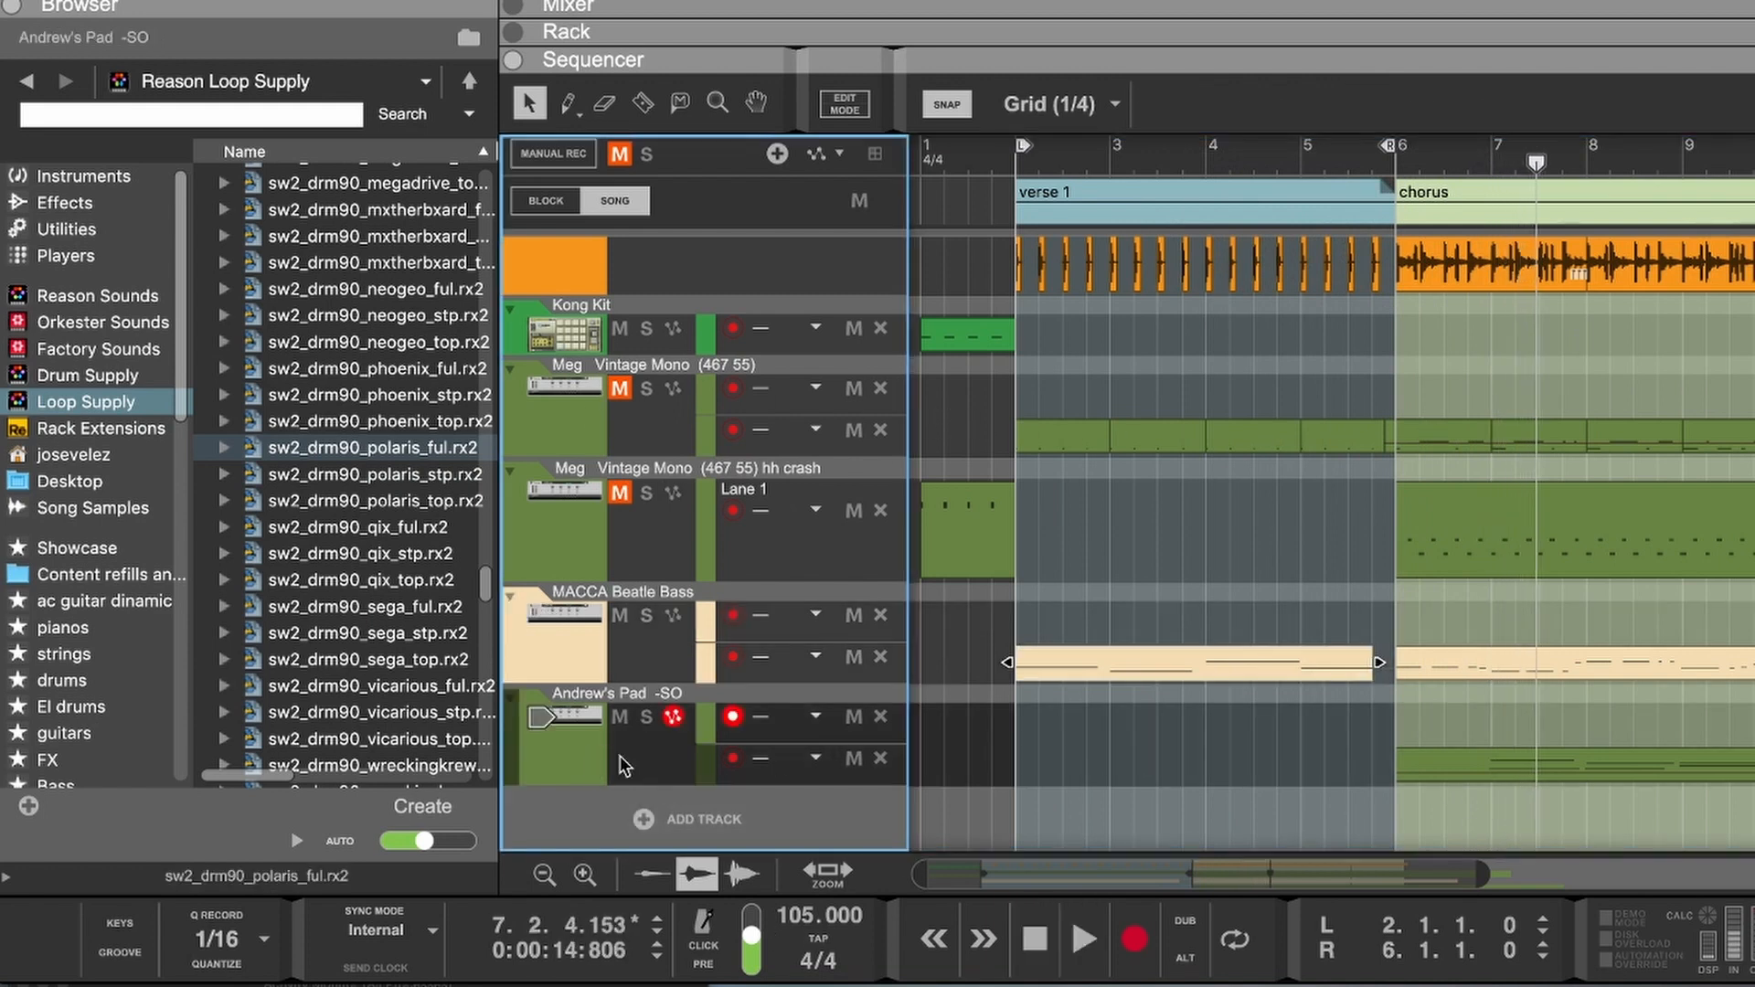
pyautogui.doubleClick(1424, 763)
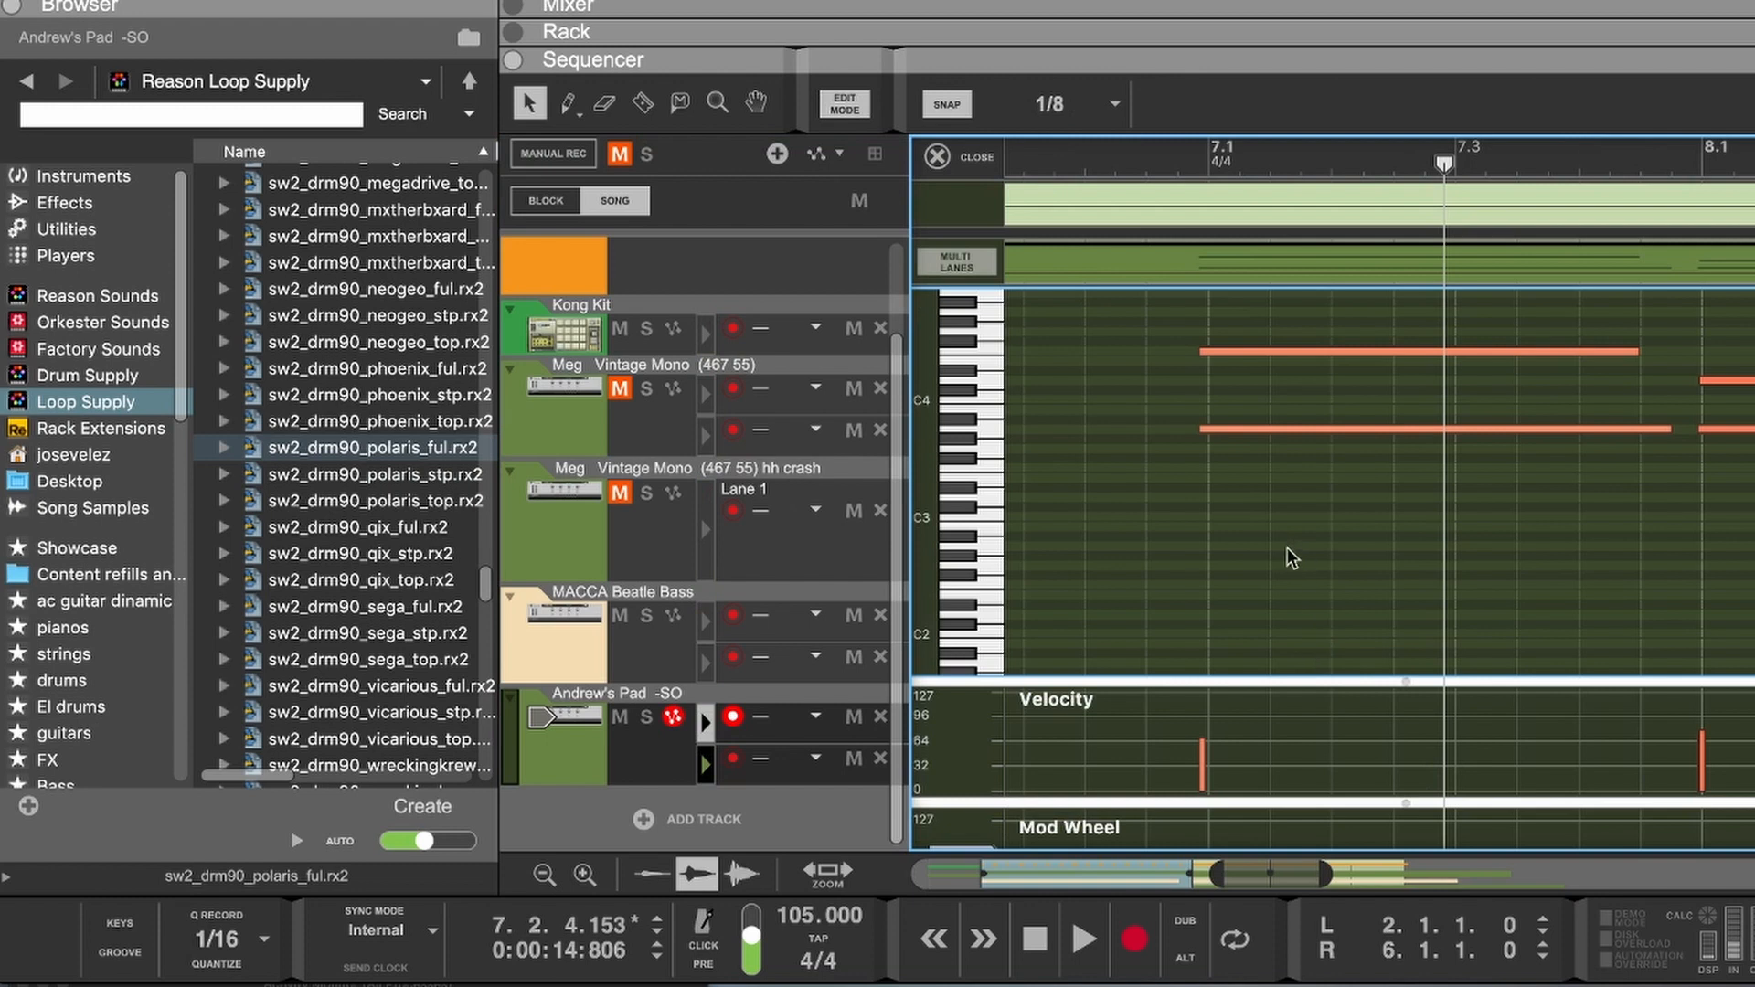
pyautogui.hscroll(-6, 1288, 546)
pyautogui.hscroll(3, 1365, 471)
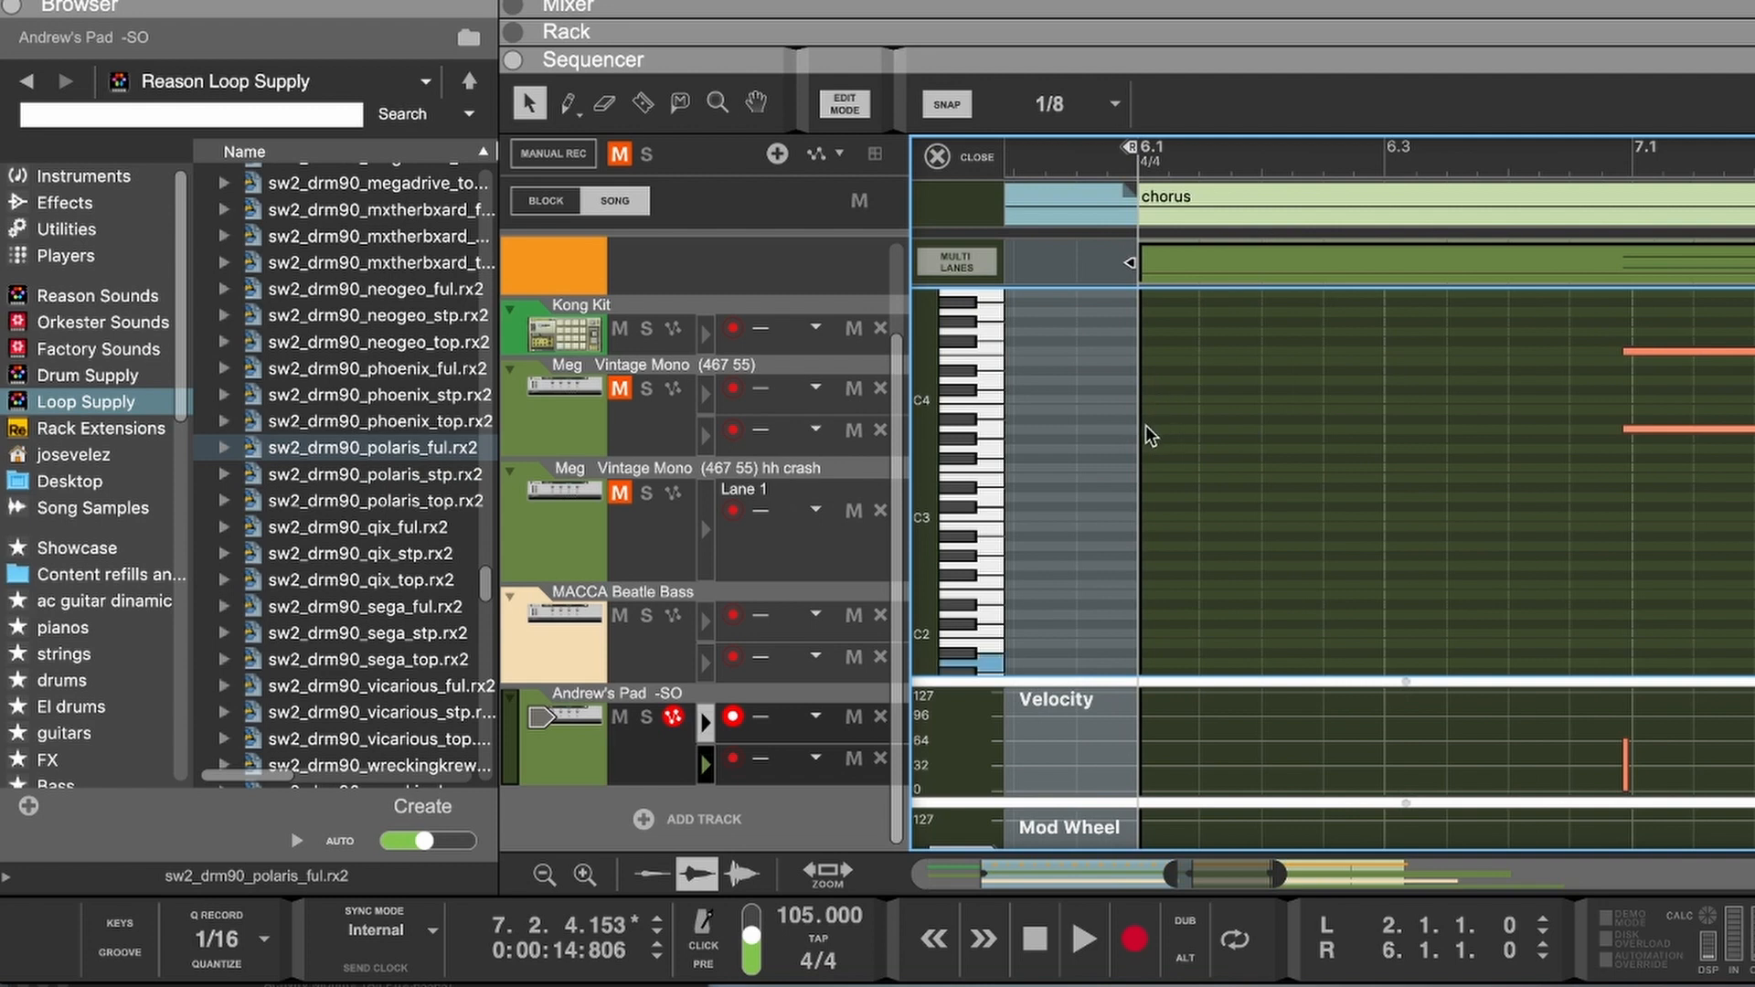
pyautogui.click(1653, 429)
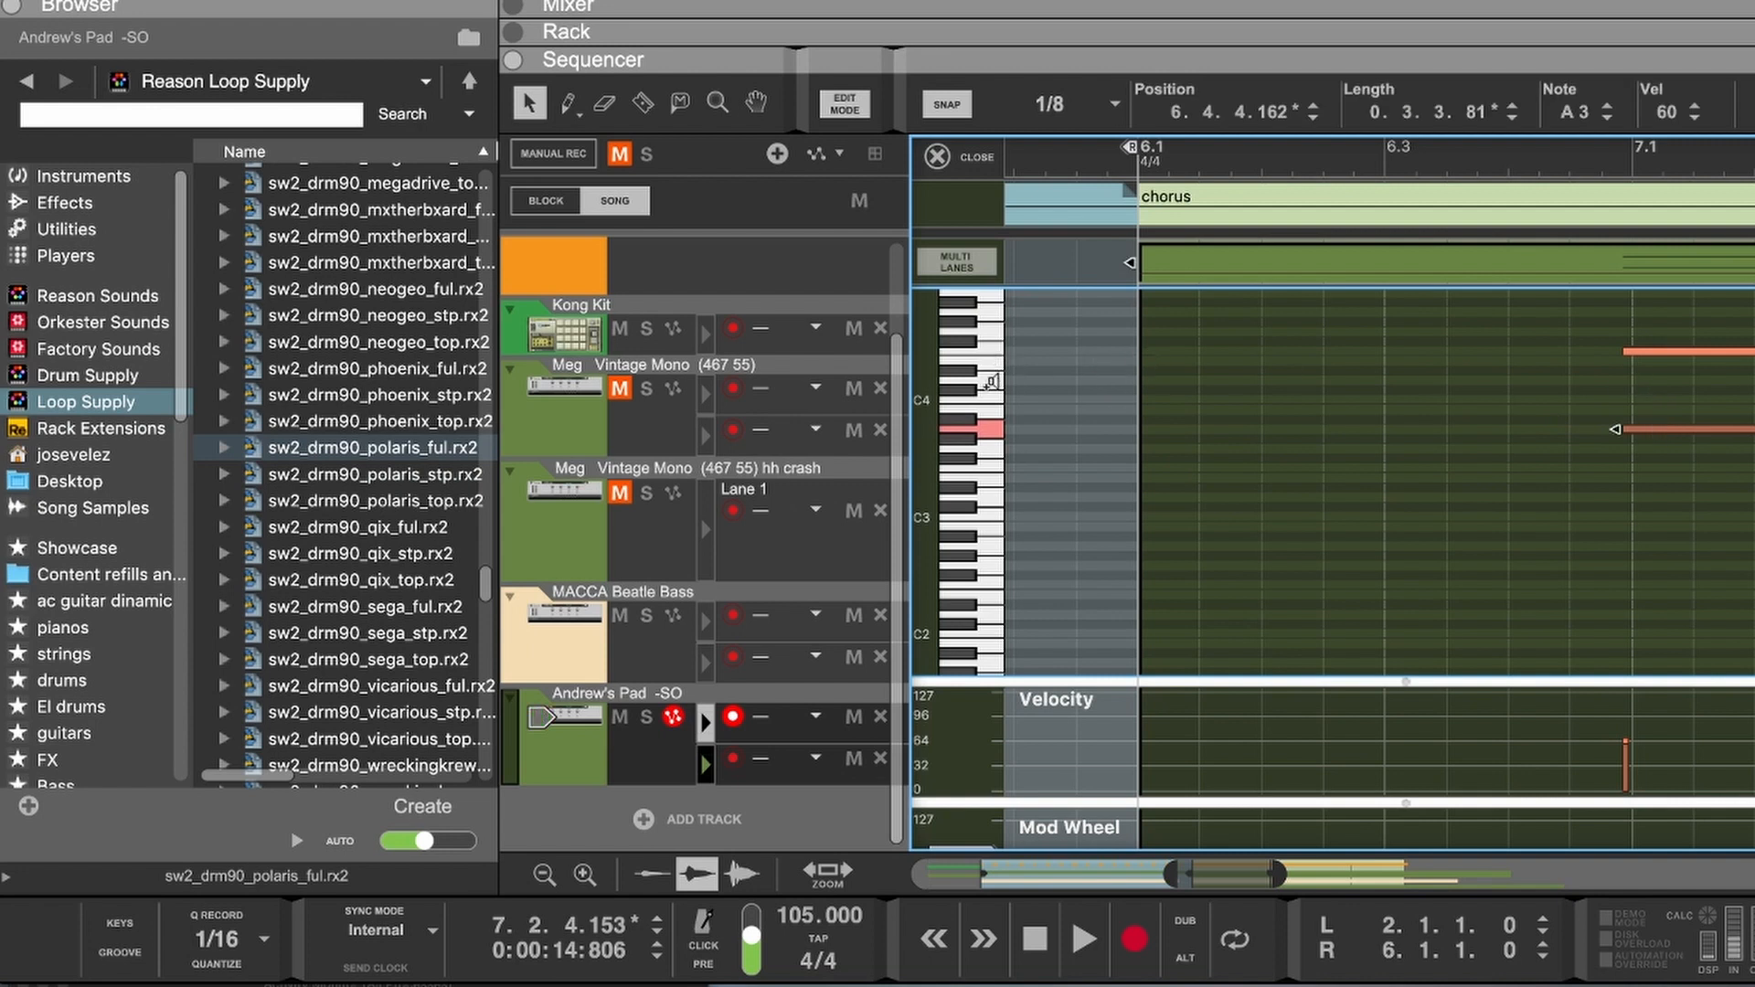
pyautogui.moveTo(1159, 435); pyautogui.dragTo(1559, 437)
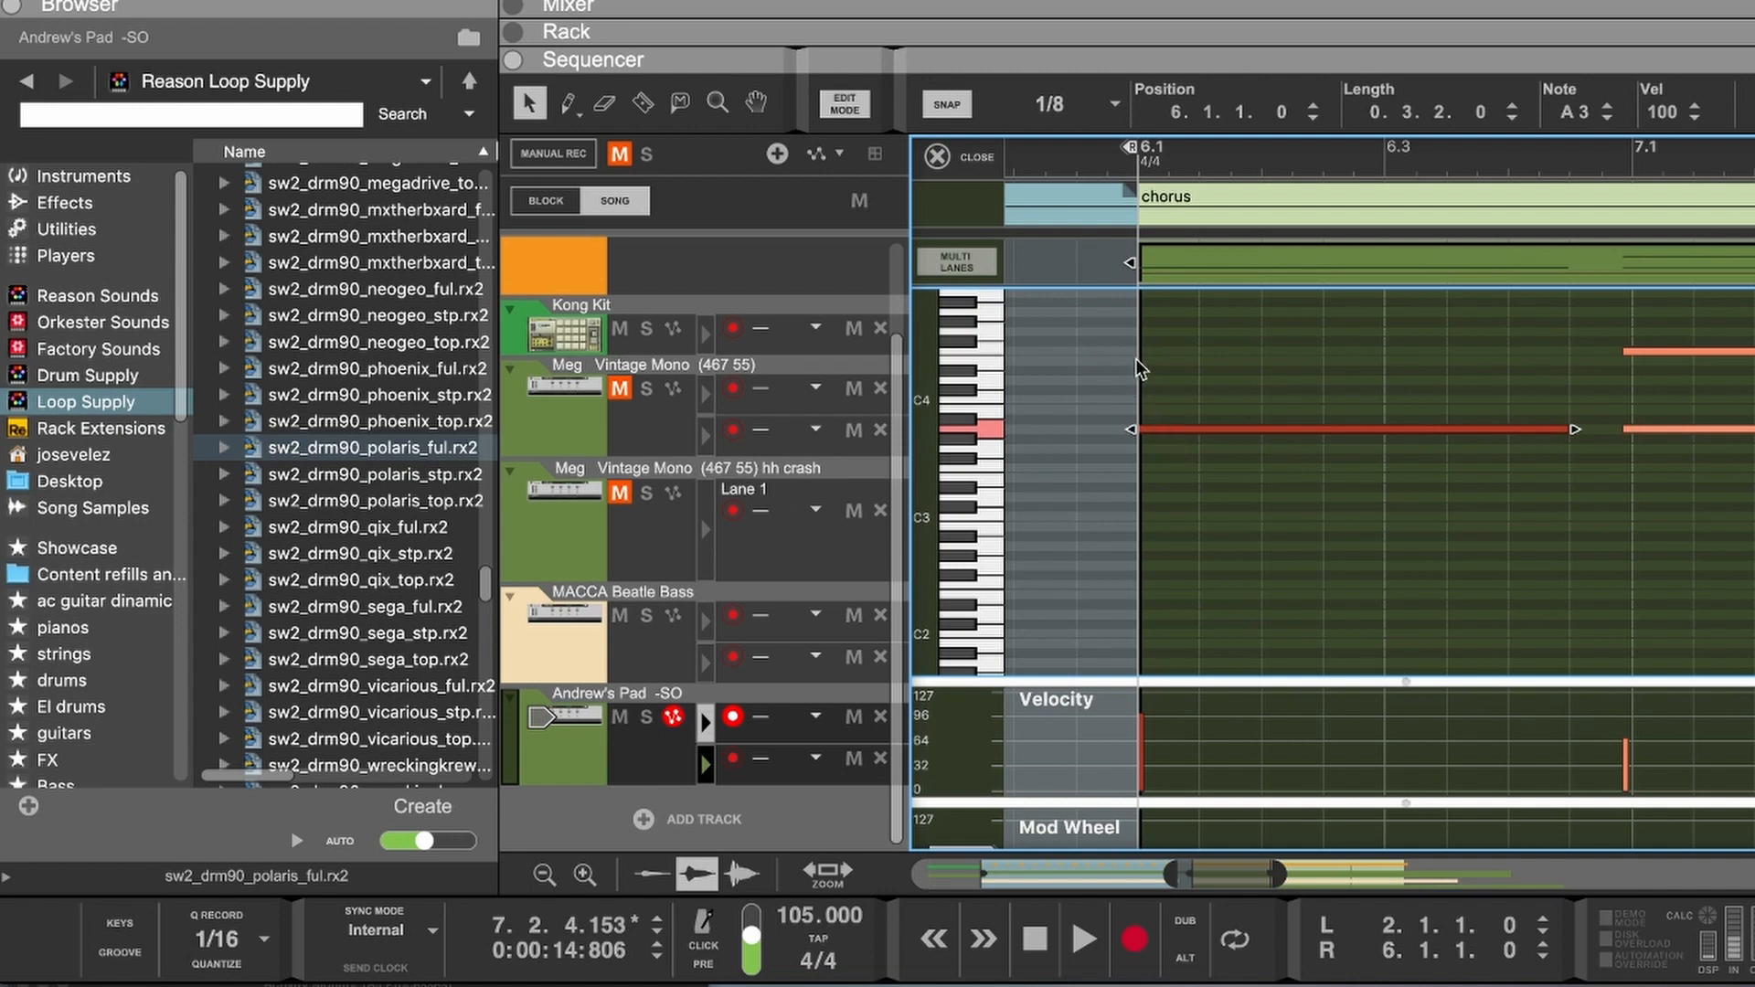
pyautogui.moveTo(1150, 366); pyautogui.dragTo(1533, 389)
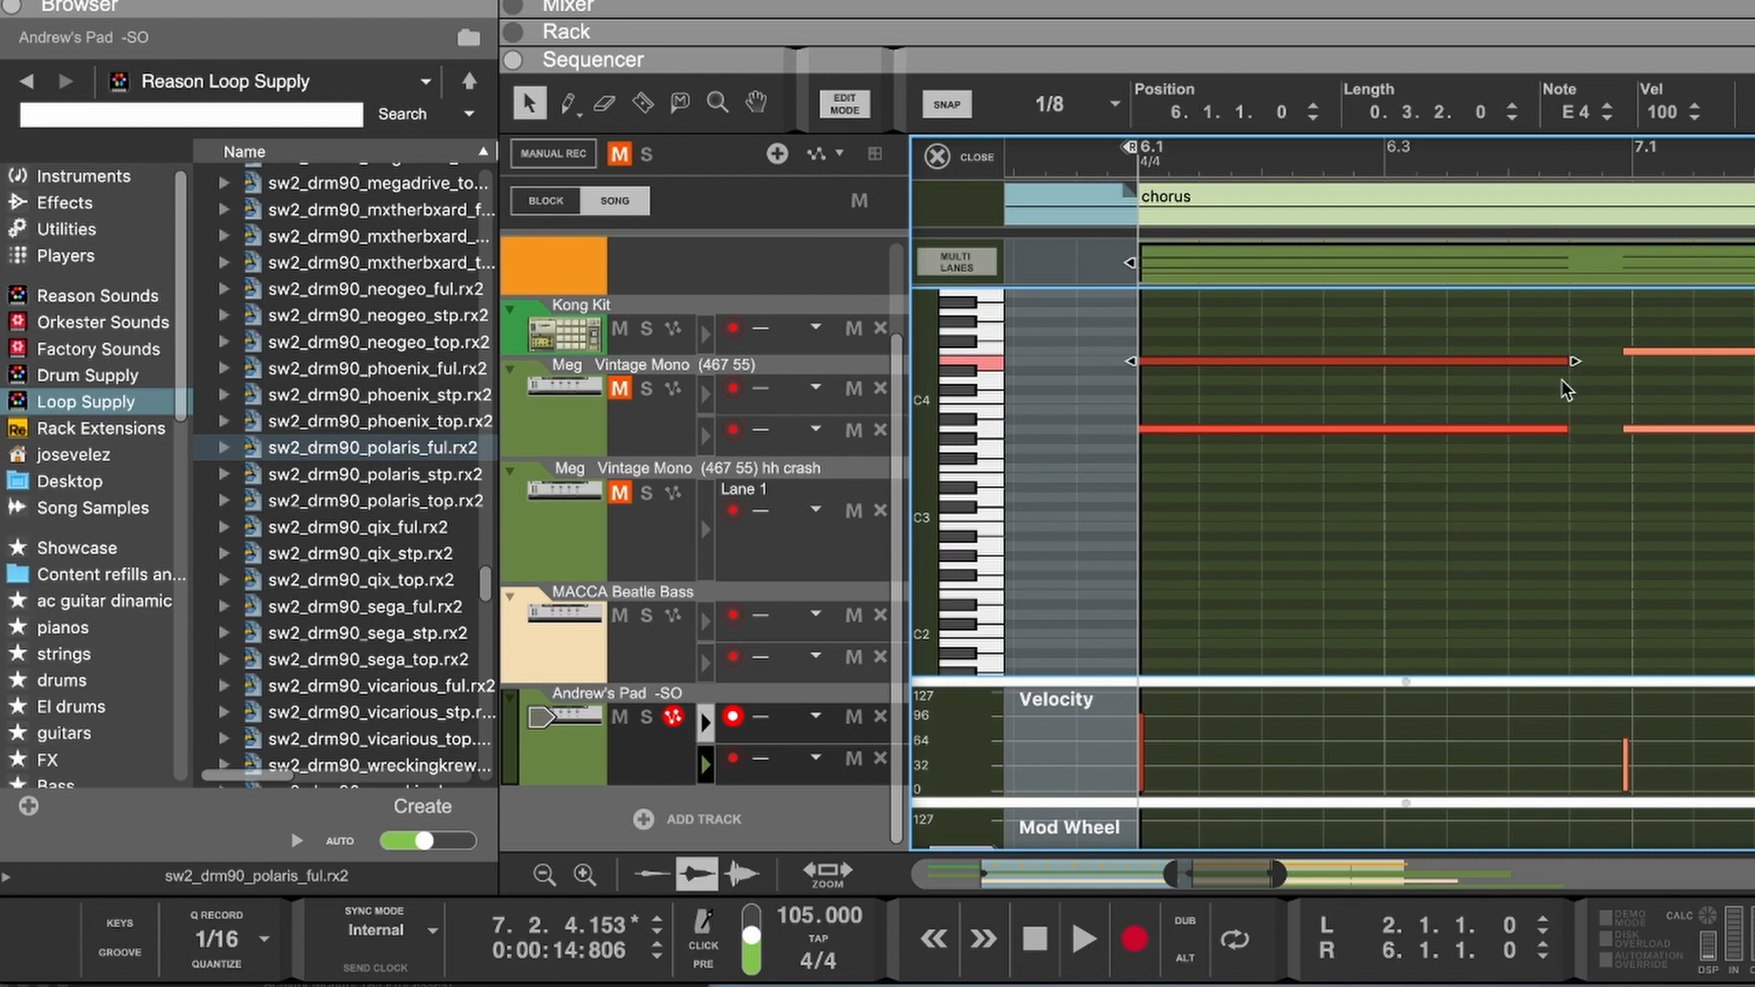
# Step: Play back the pad clip from just before the chorus to check the added notes, and leave the clip
pyautogui.click(1106, 175)
pyautogui.press('space')
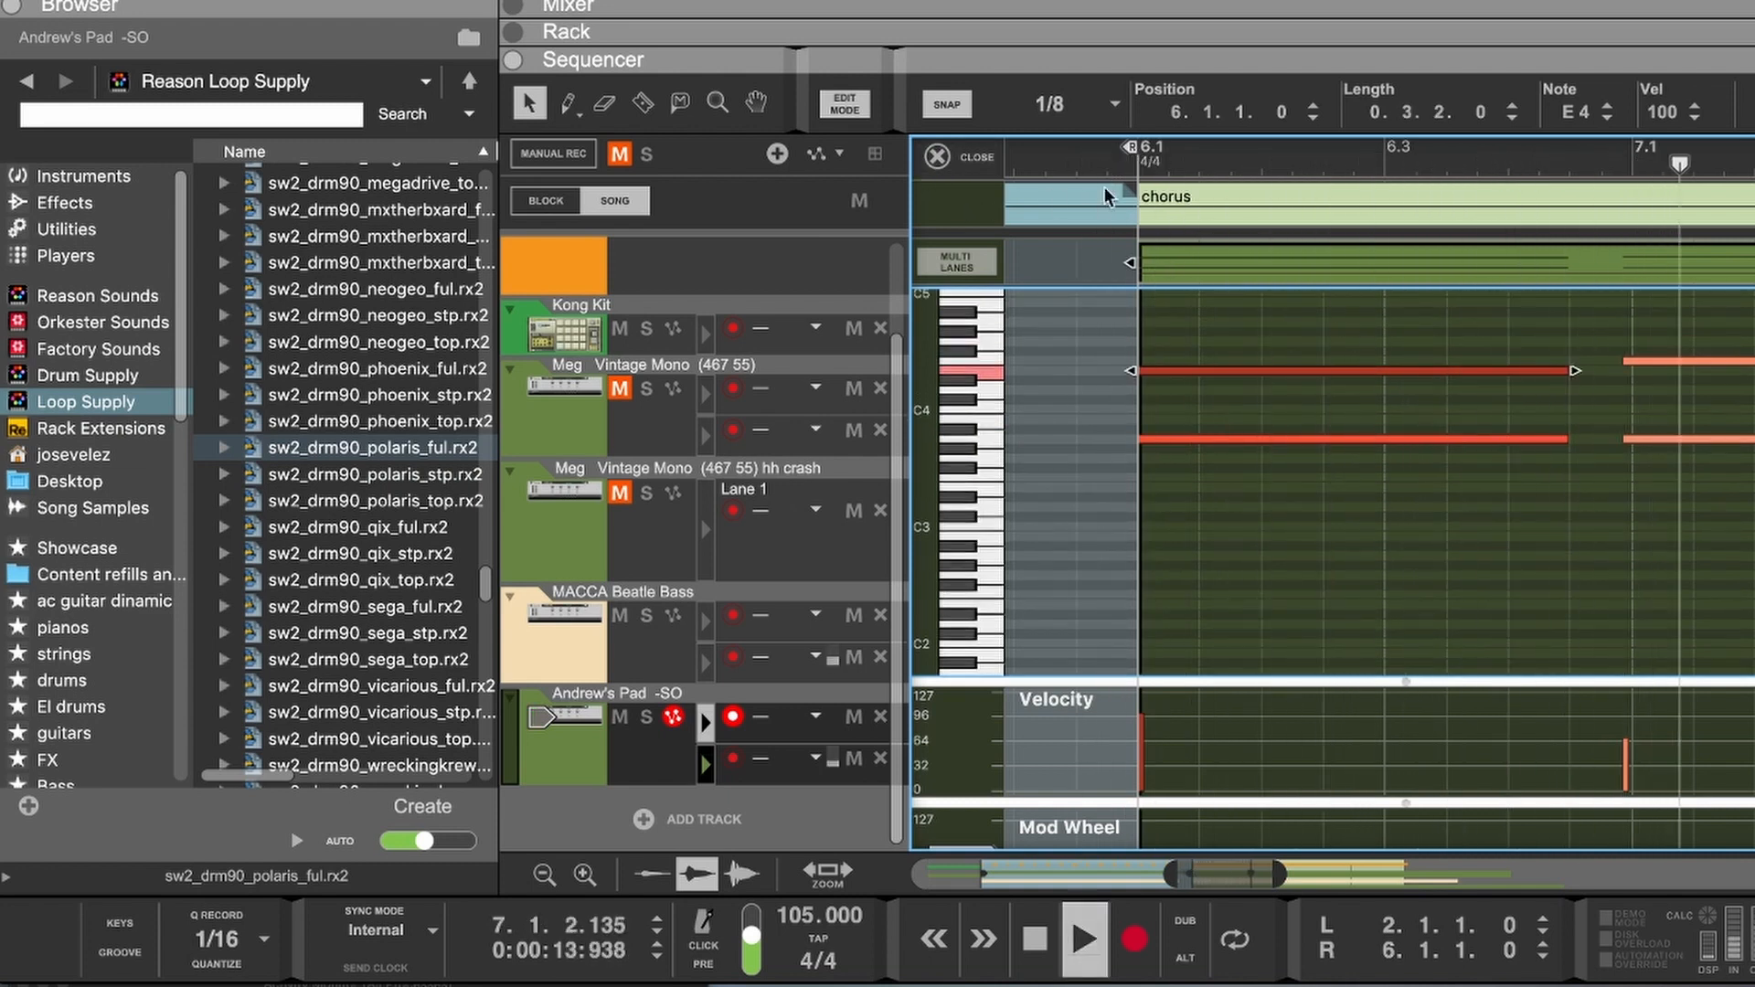
pyautogui.click(938, 157)
pyautogui.press('space')
# Step: Create a one-beat clip on the Andrew's Pad track at 2.1.1.0 and colour the track Orange
pyautogui.hscroll(-7, 1212, 433)
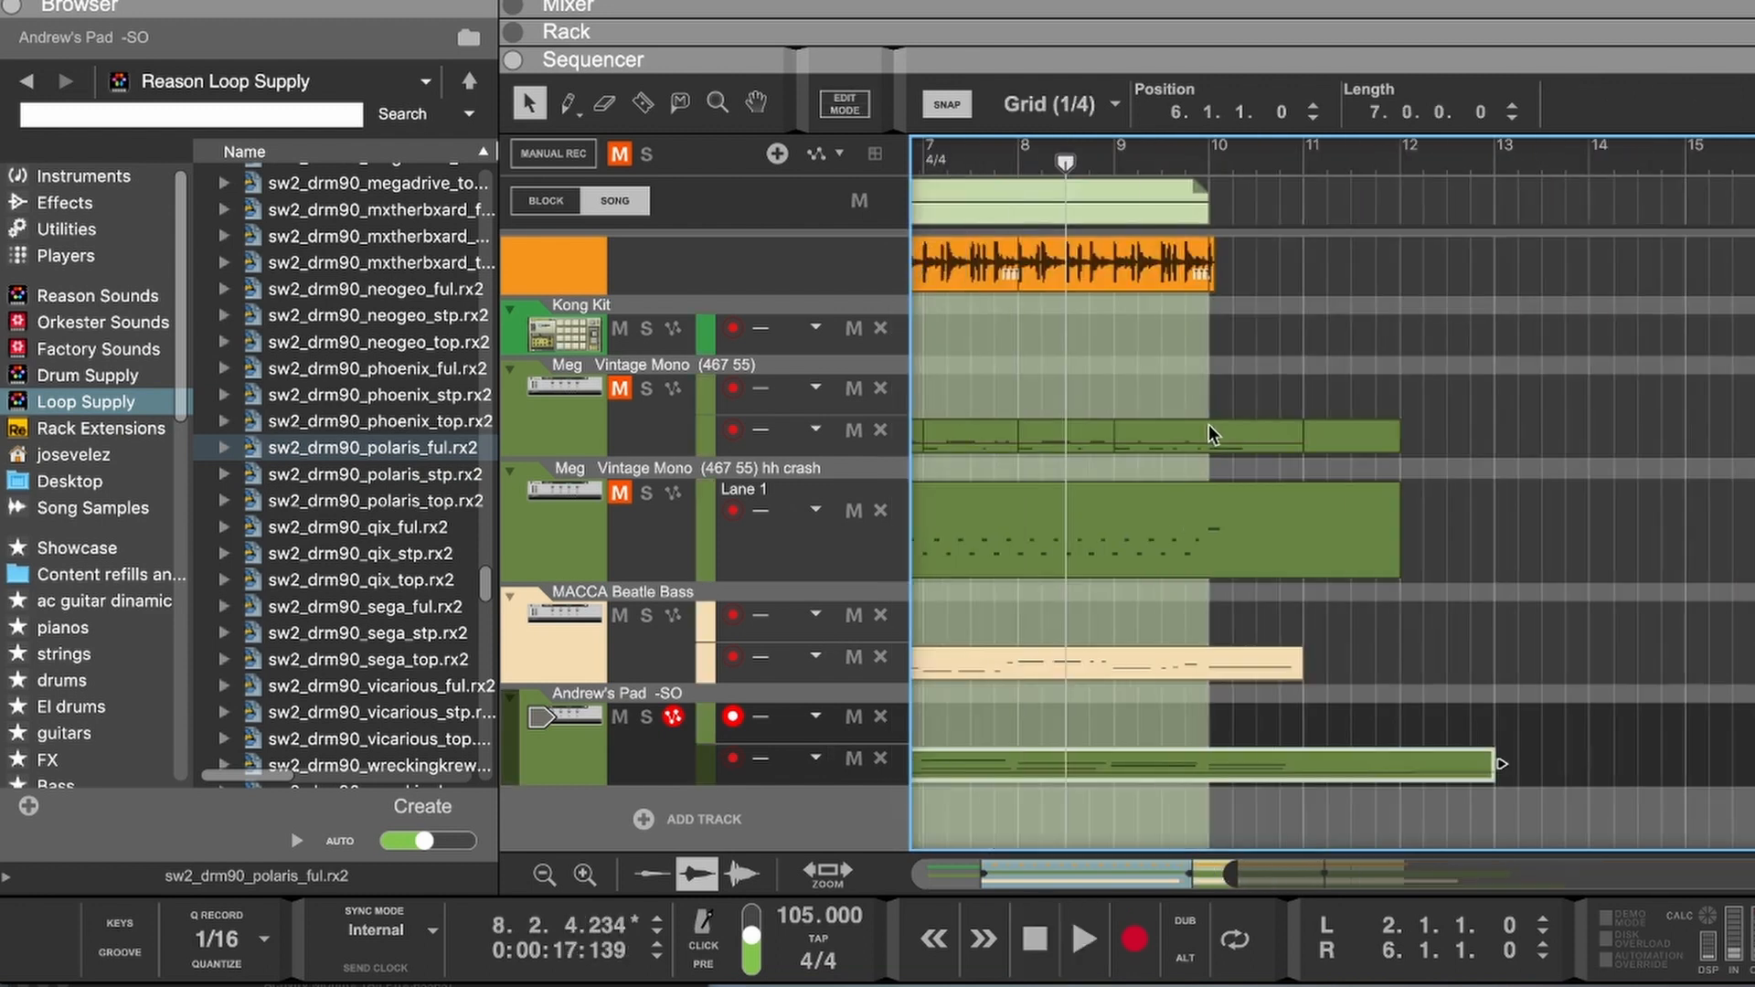
pyautogui.click(1026, 766)
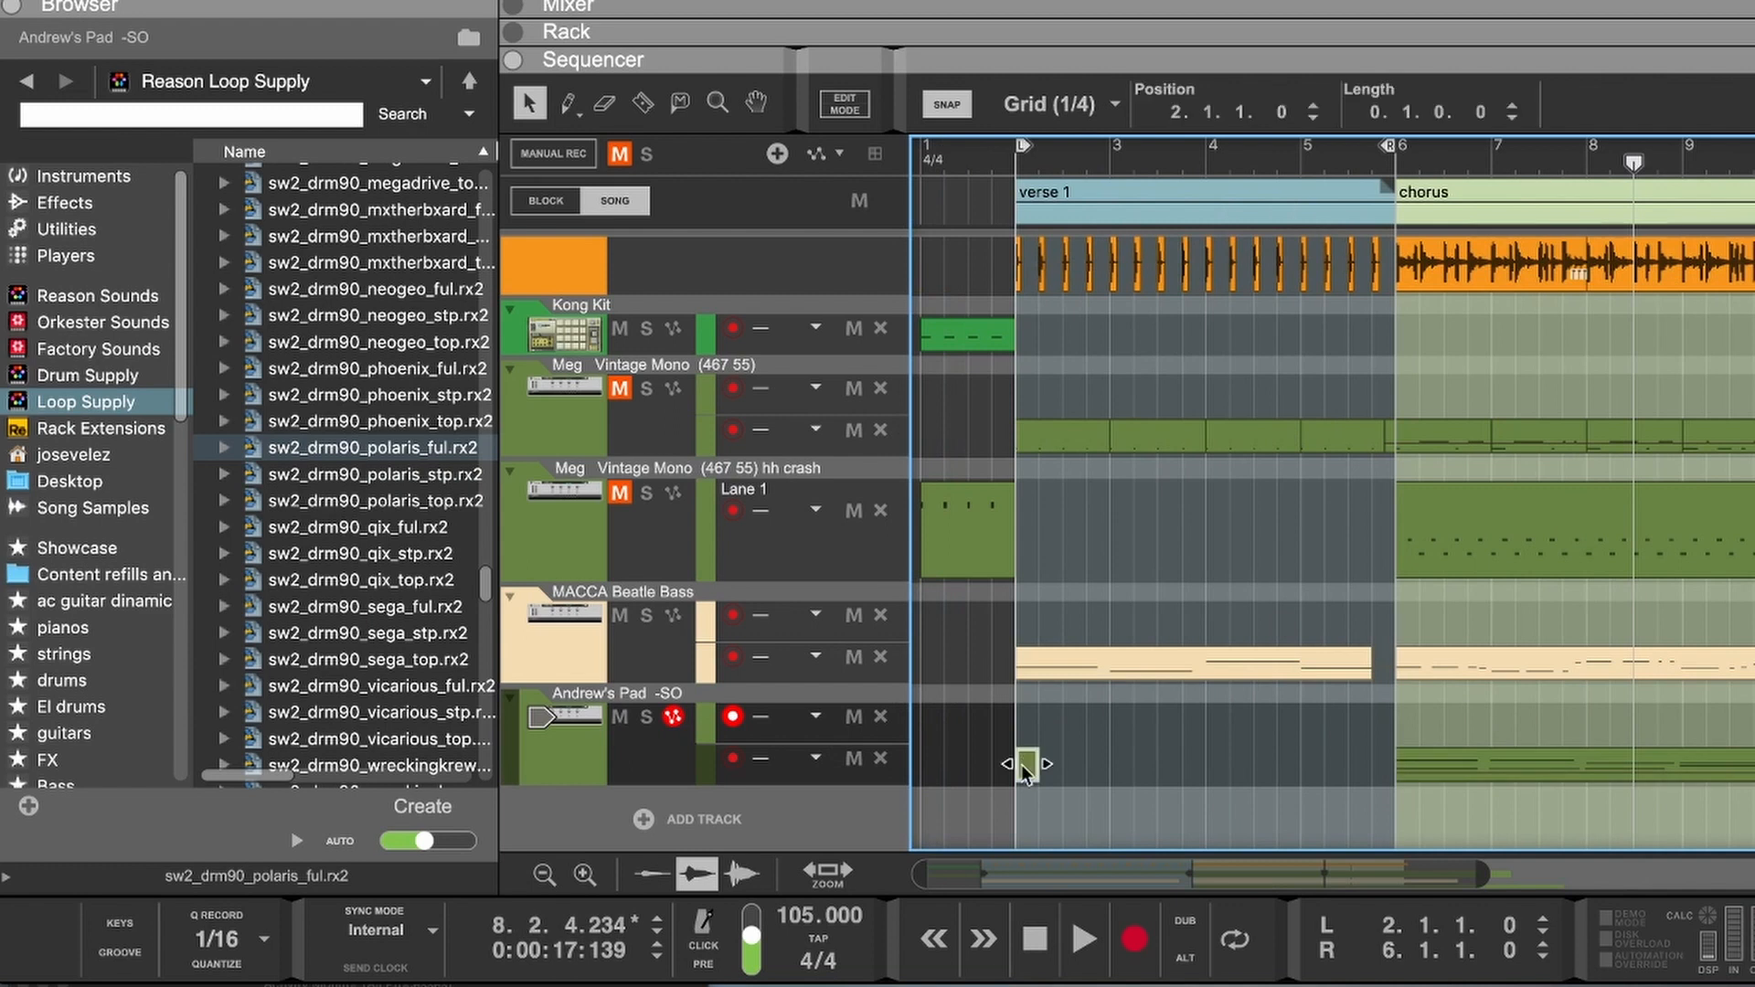
pyautogui.click(595, 761)
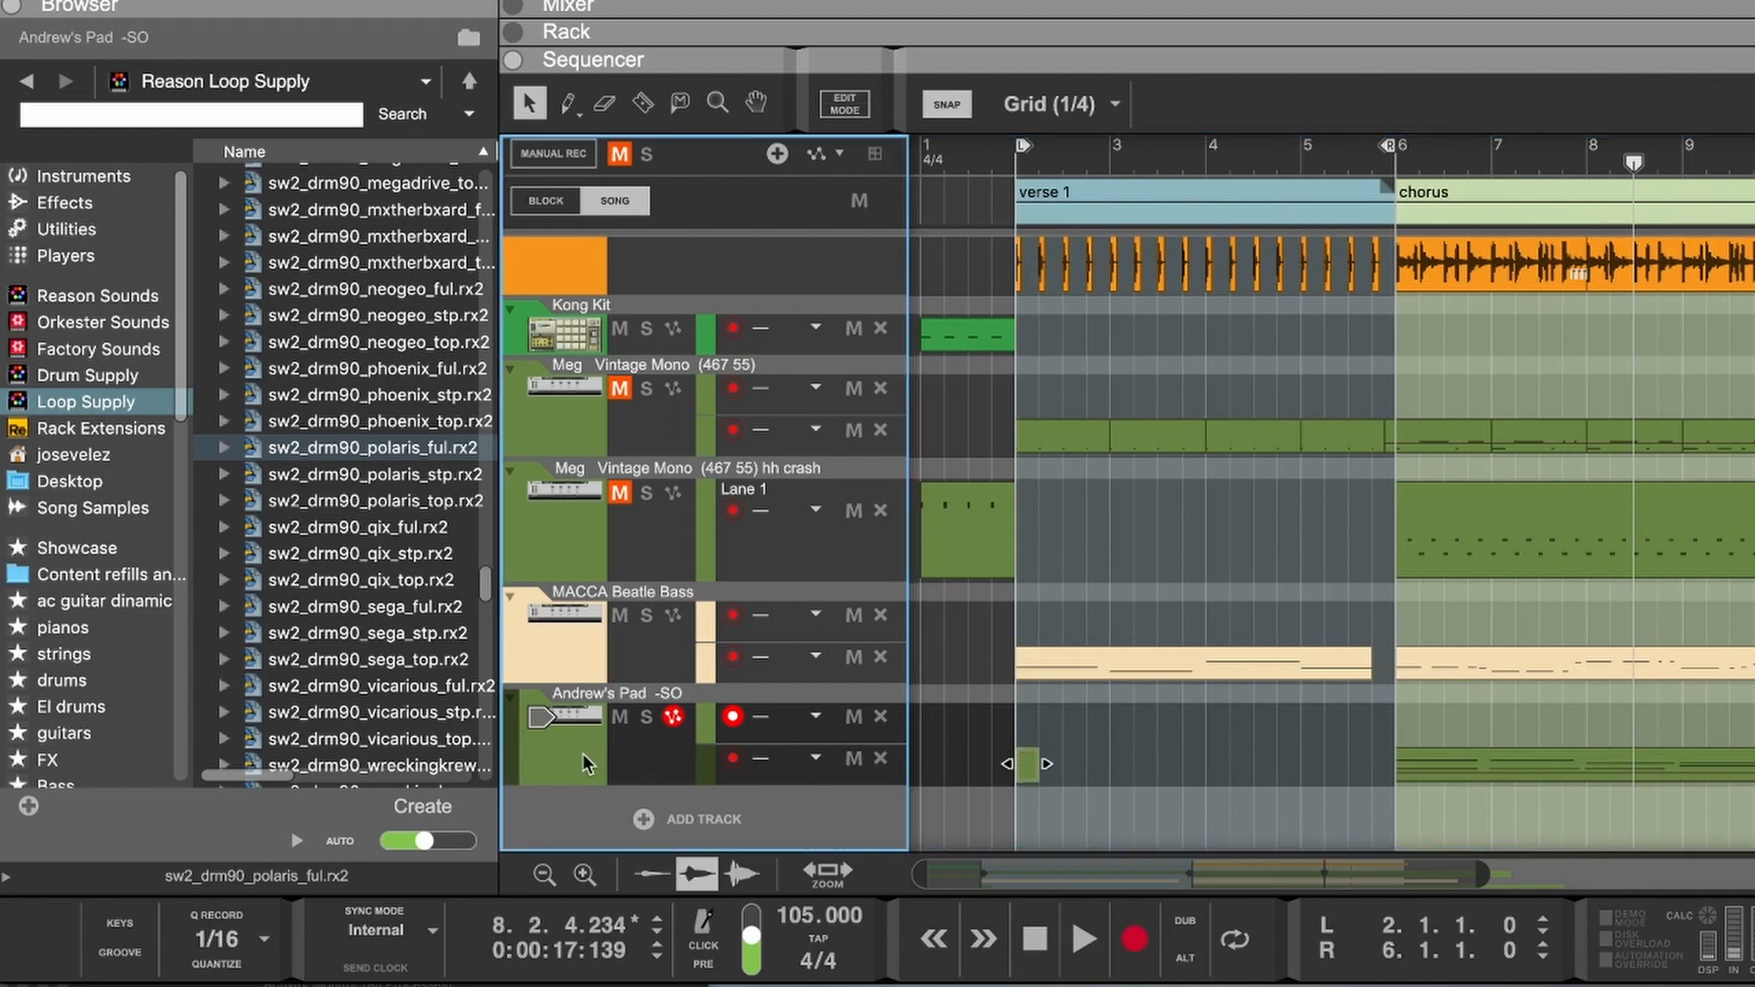
pyautogui.rightClick(590, 753)
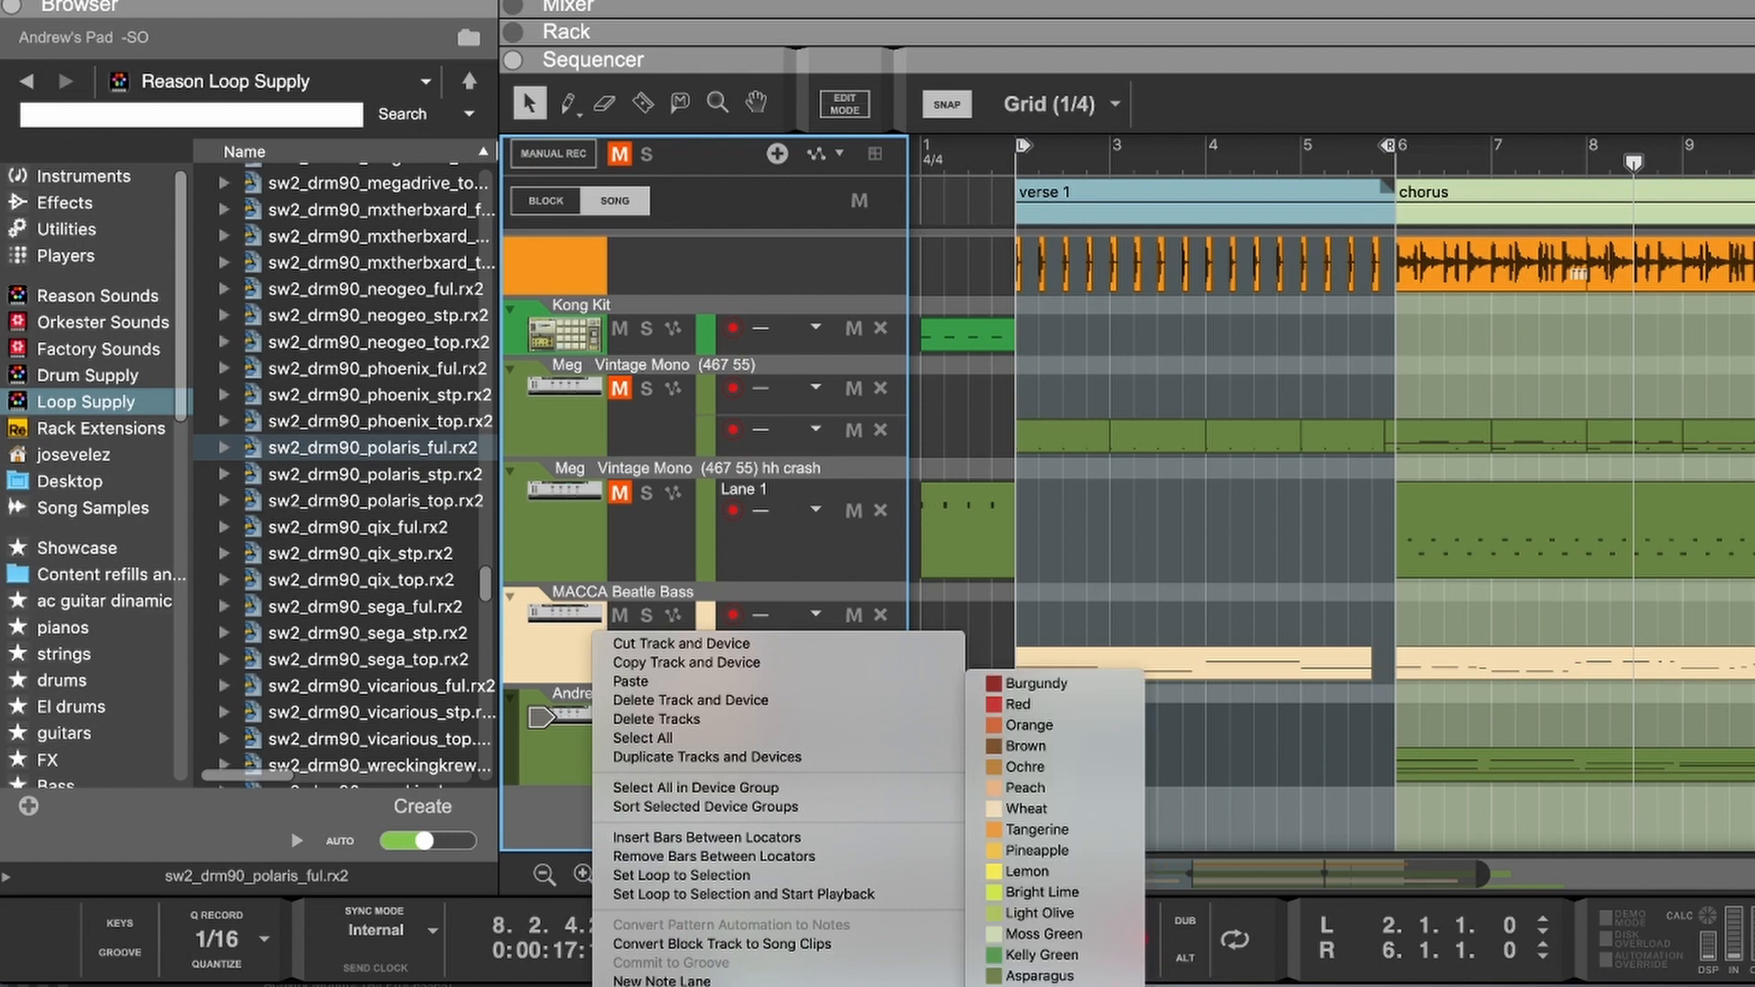
pyautogui.click(1031, 727)
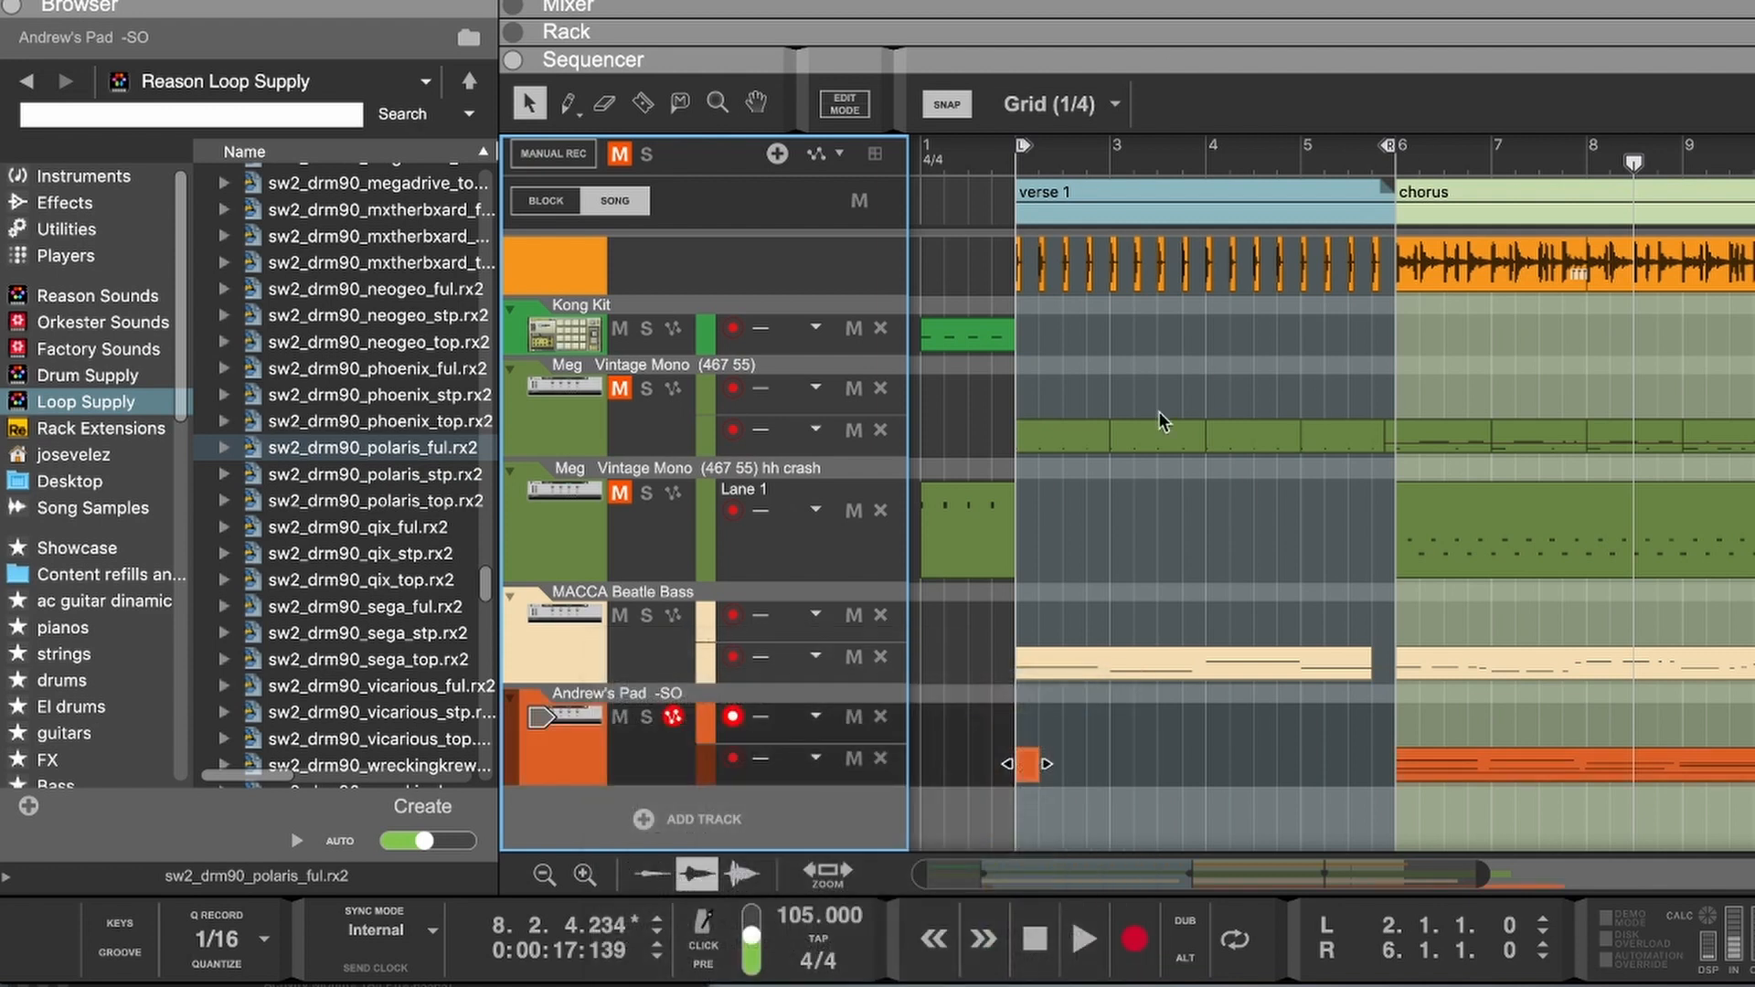
# Step: Extend the verse 1 pad clip to a length of 3.3.0.0 and open it for note editing
pyautogui.moveTo(1052, 762); pyautogui.dragTo(1373, 763)
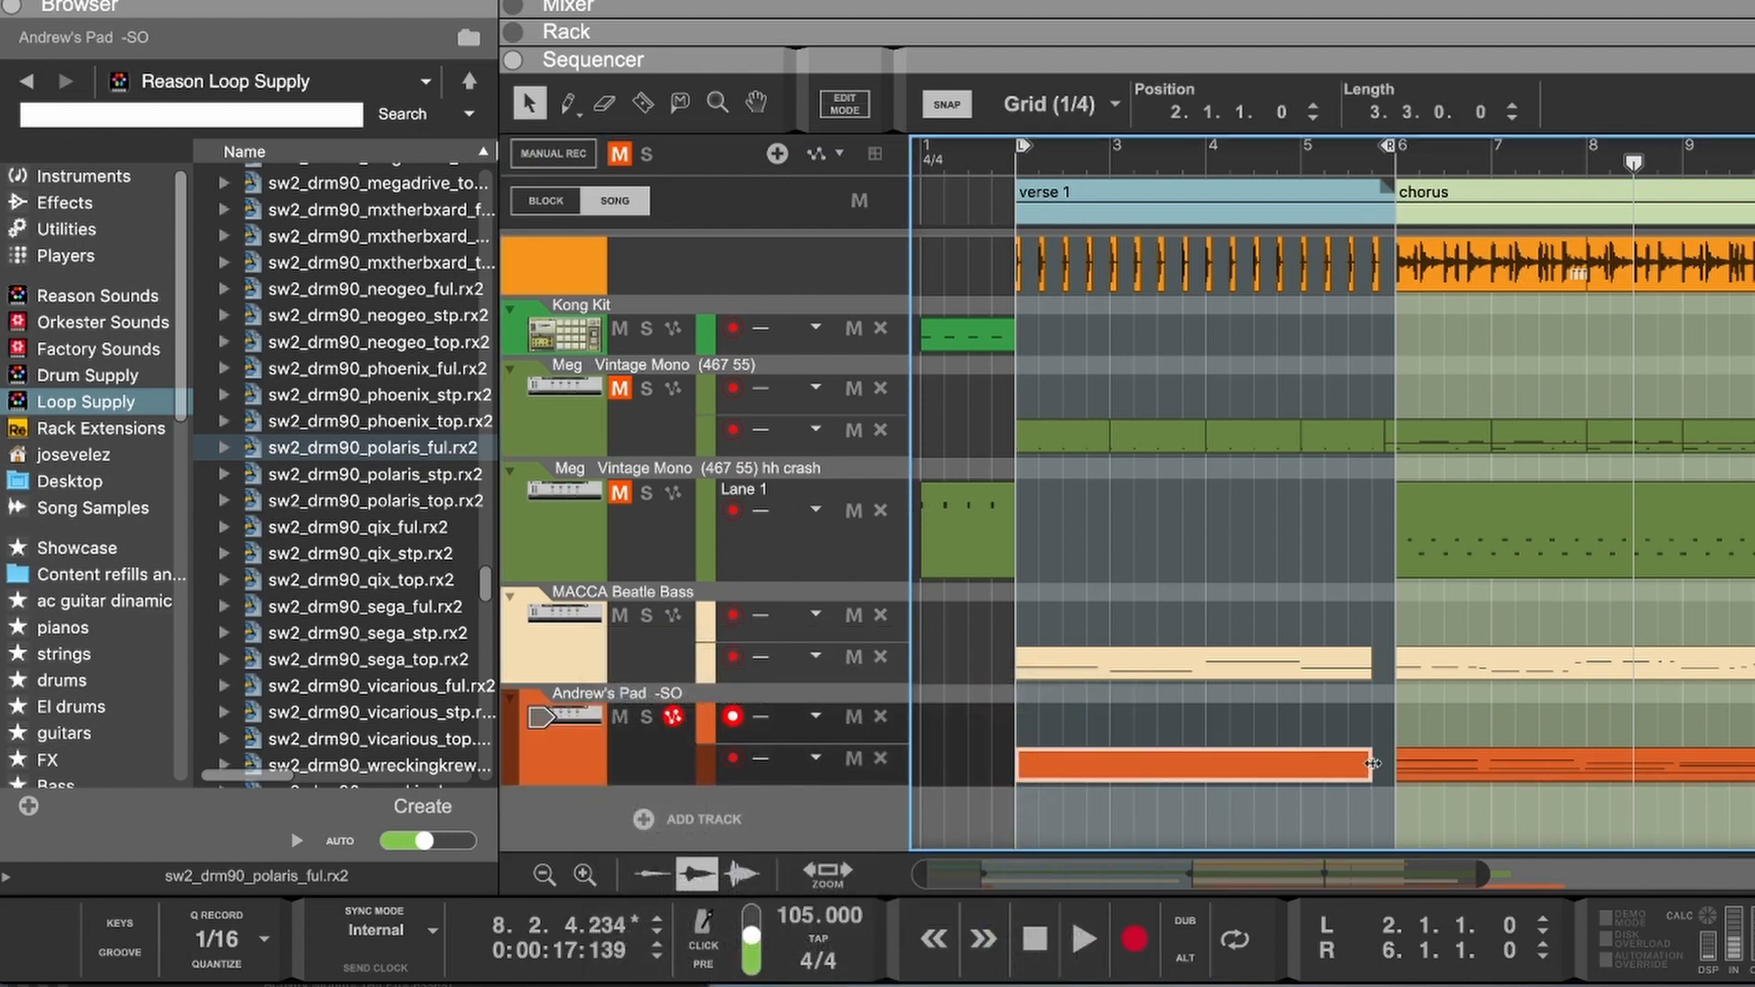
pyautogui.doubleClick(1044, 760)
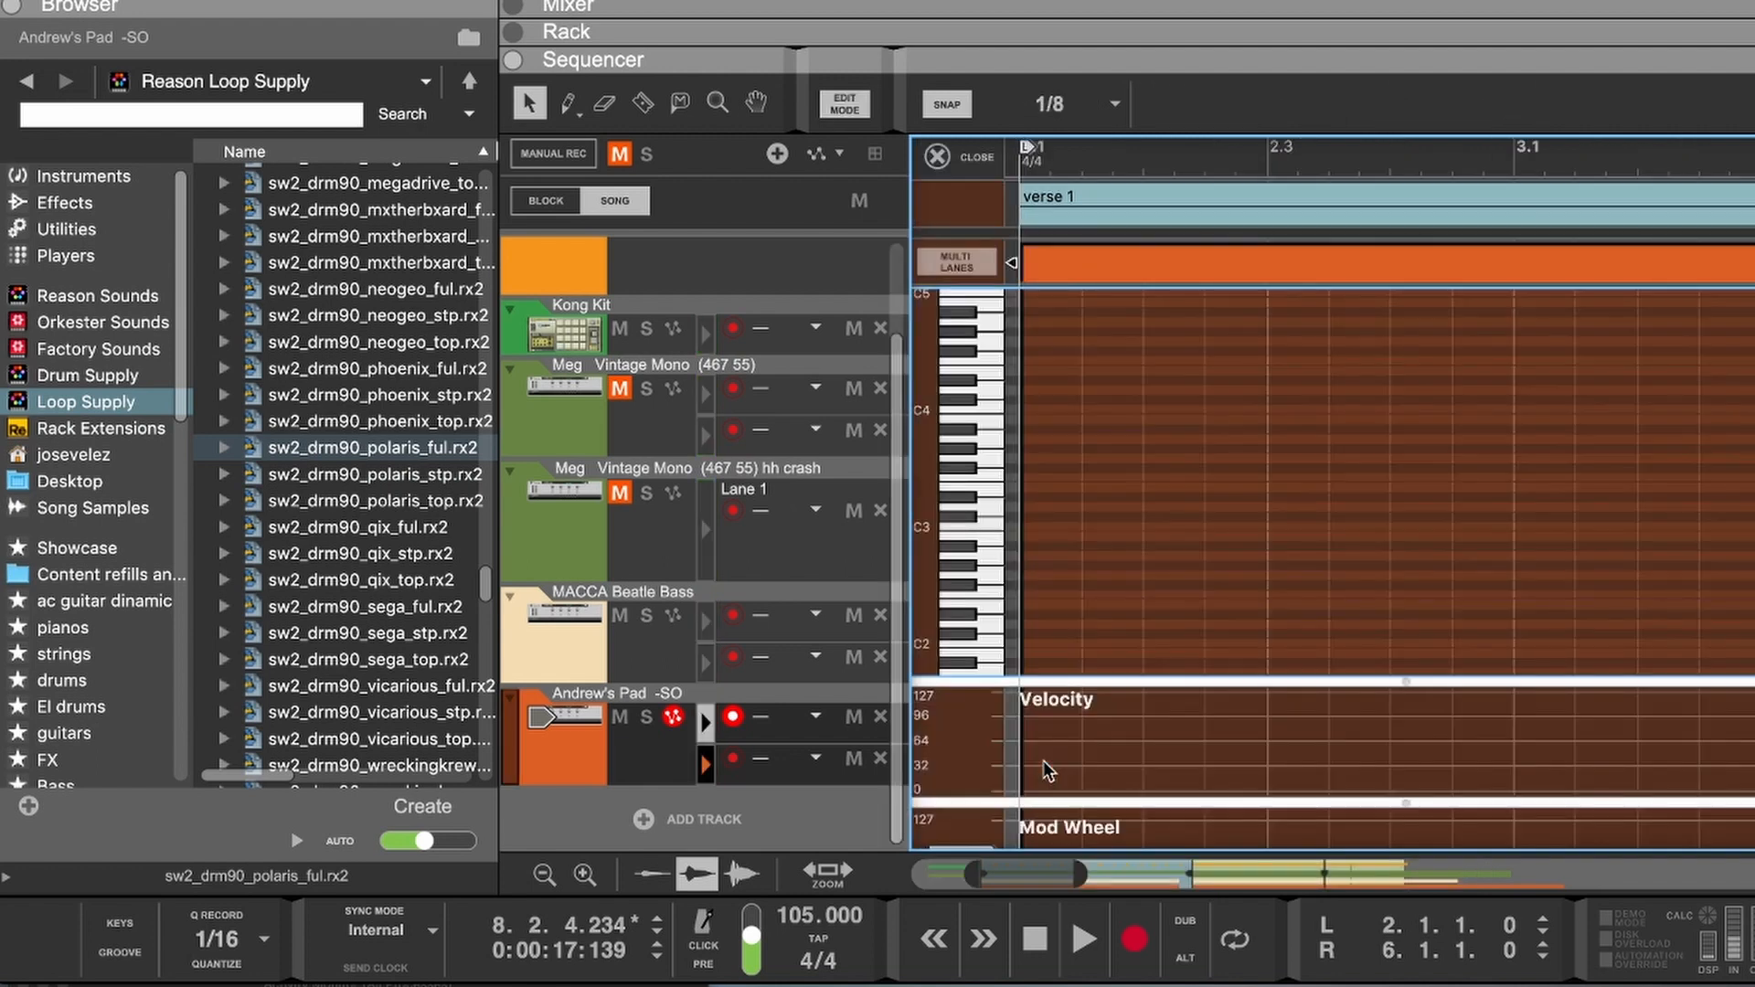
pyautogui.click(931, 165)
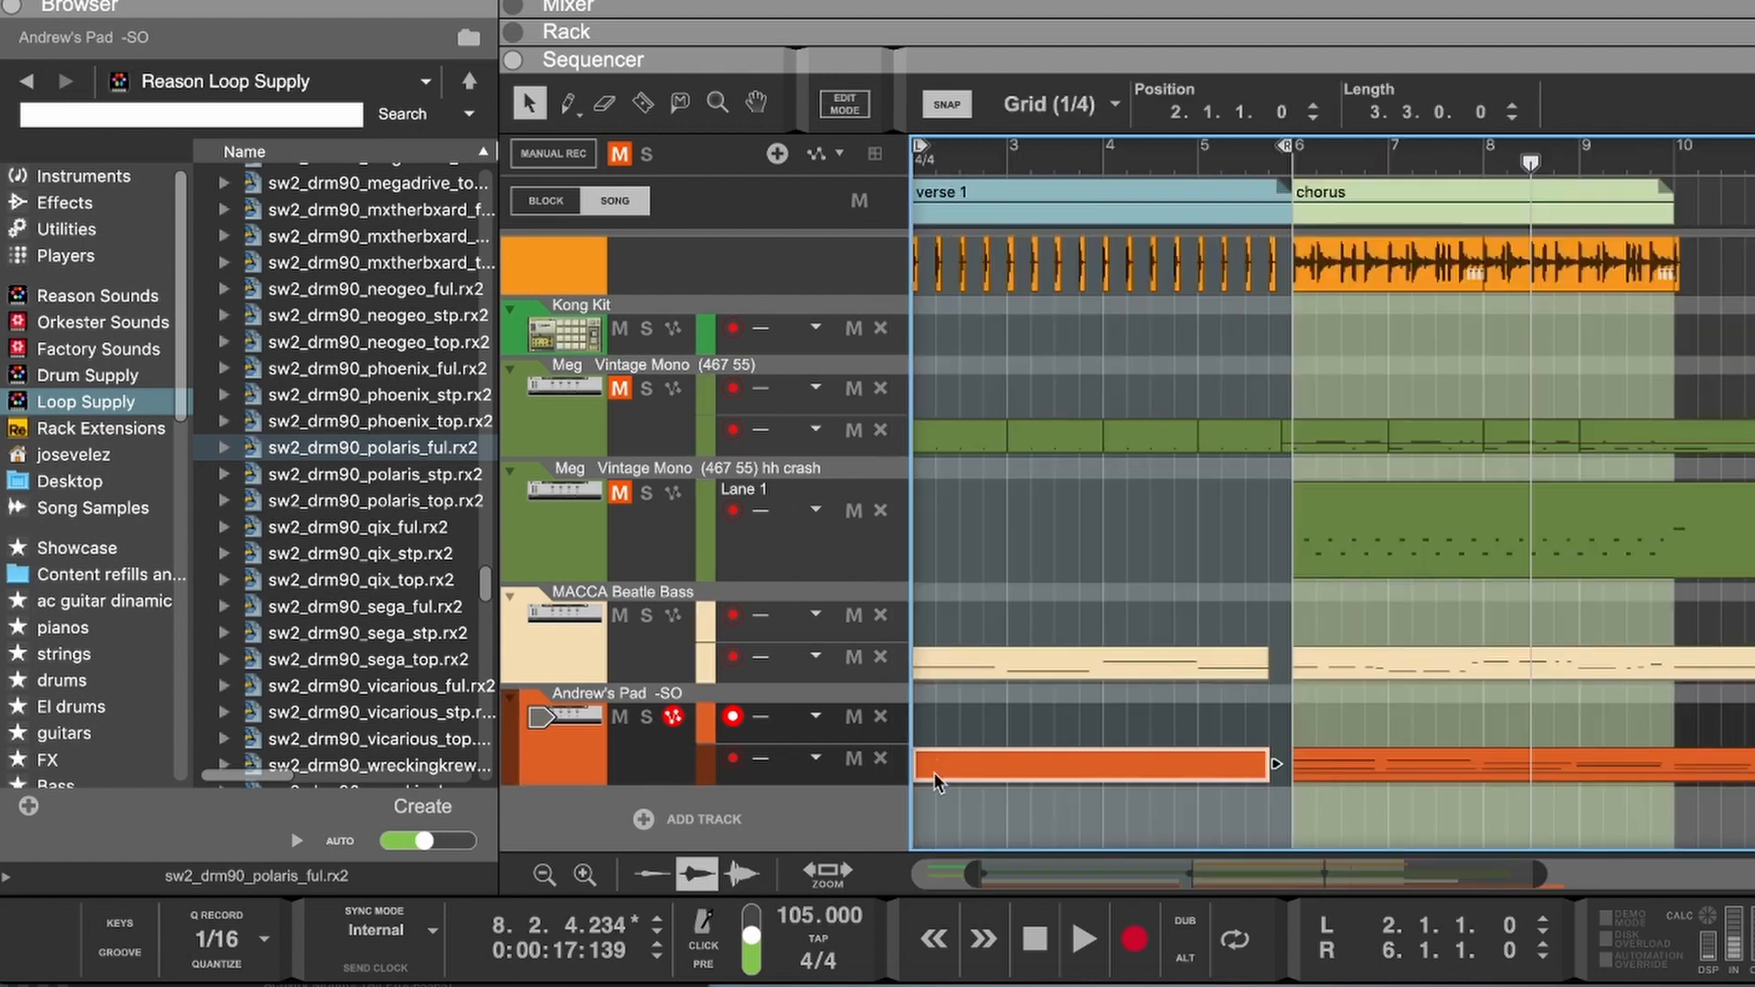
pyautogui.hscroll(-3, 935, 778)
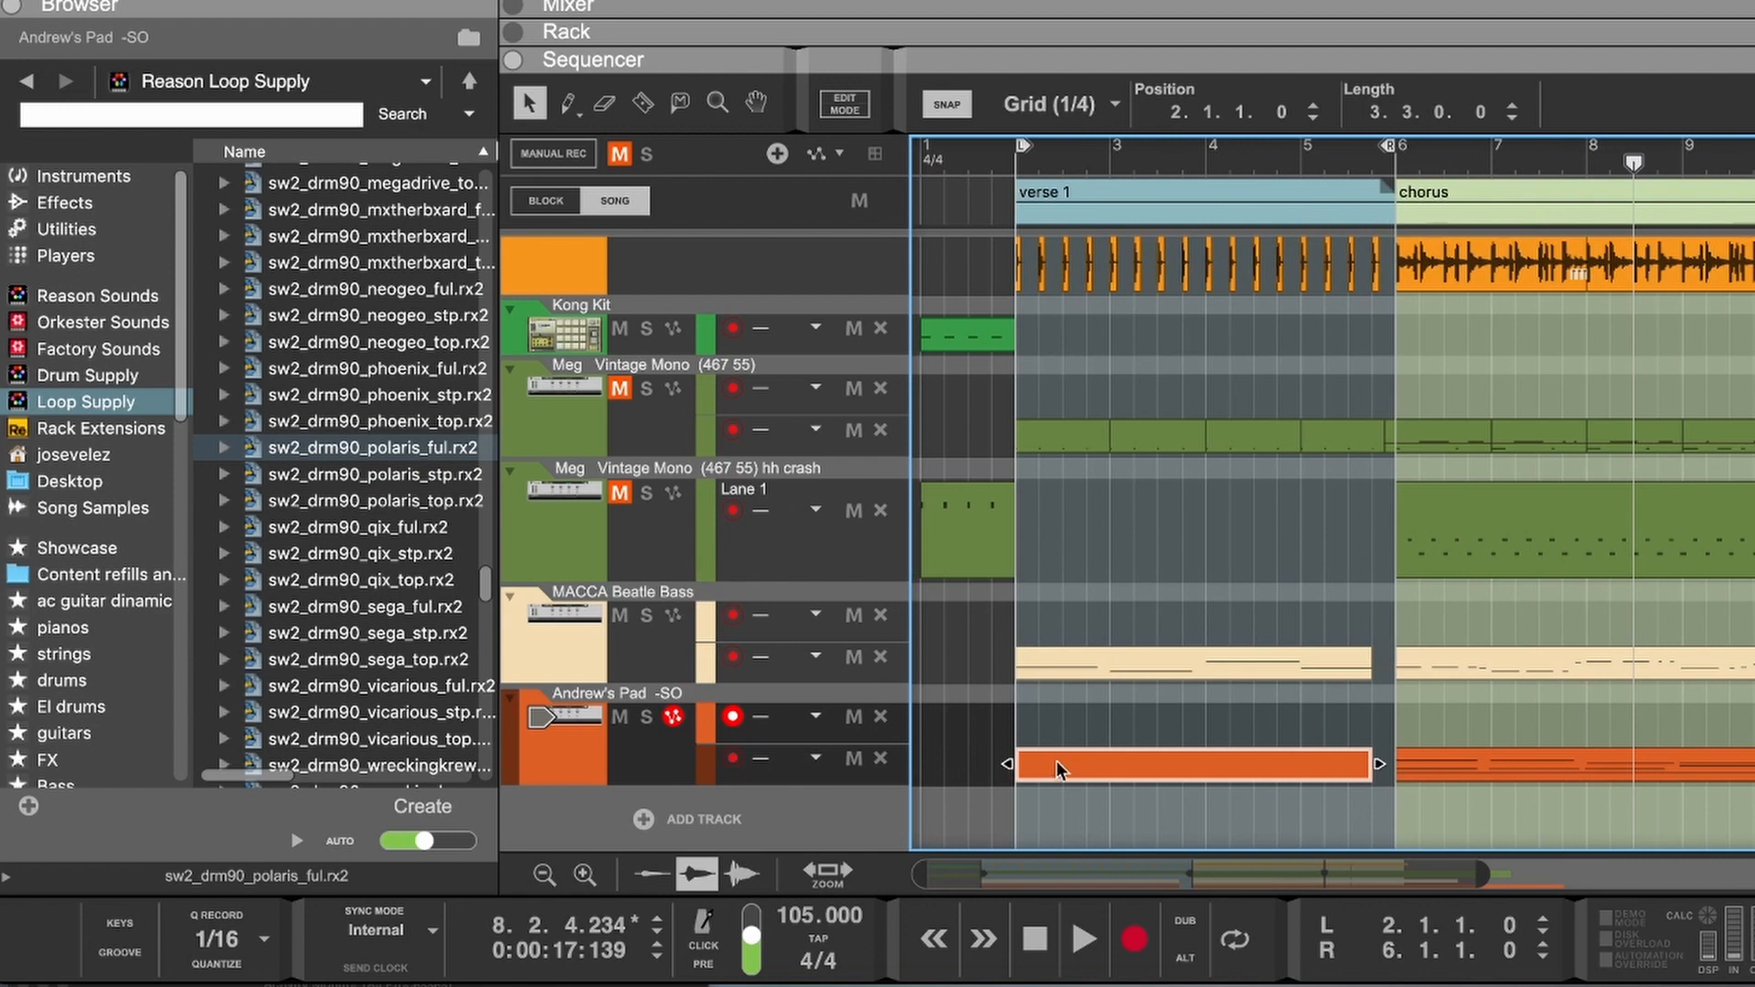
pyautogui.doubleClick(1061, 759)
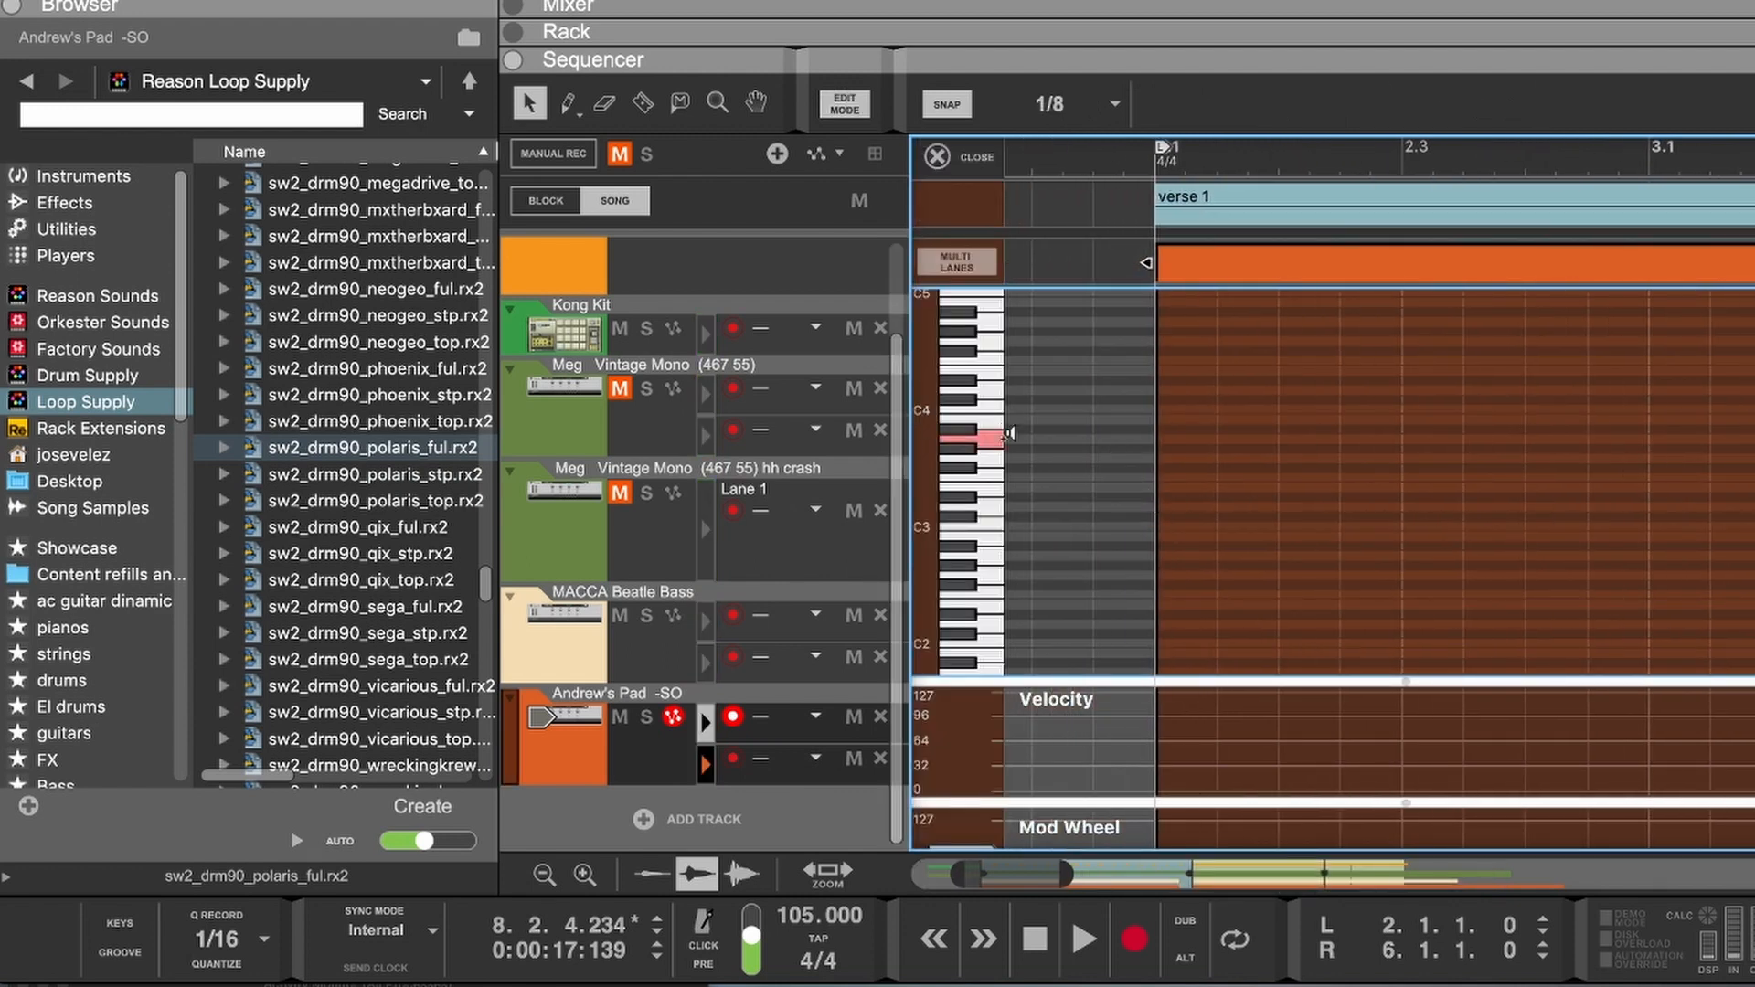
# Step: Draw an A3 note at 2.1.1.0 and an F3 note at 3.1.1.0, each 0.3.2.0 long, in the pad clip
pyautogui.moveTo(1173, 445)
pyautogui.mouseDown()
pyautogui.moveTo(1723, 449)
pyautogui.moveTo(1595, 458)
pyautogui.mouseUp()
pyautogui.hscroll(5, 1664, 455)
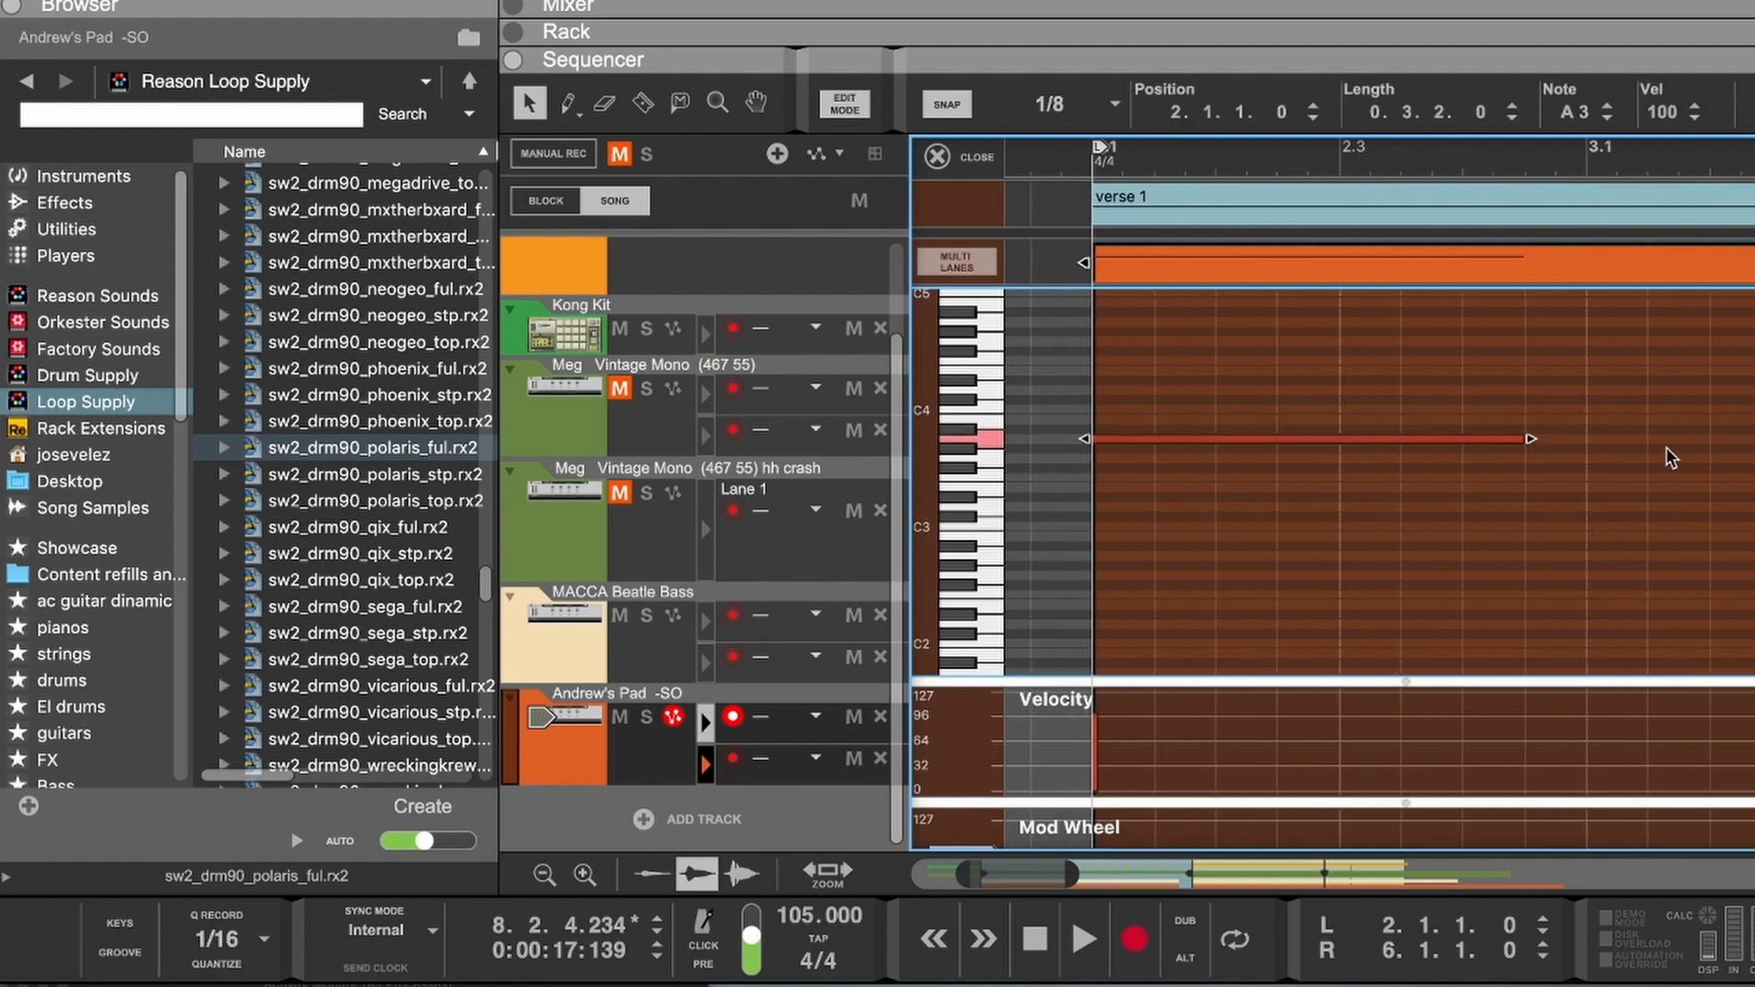
pyautogui.click(1319, 477)
pyautogui.moveTo(1379, 477); pyautogui.dragTo(1722, 489)
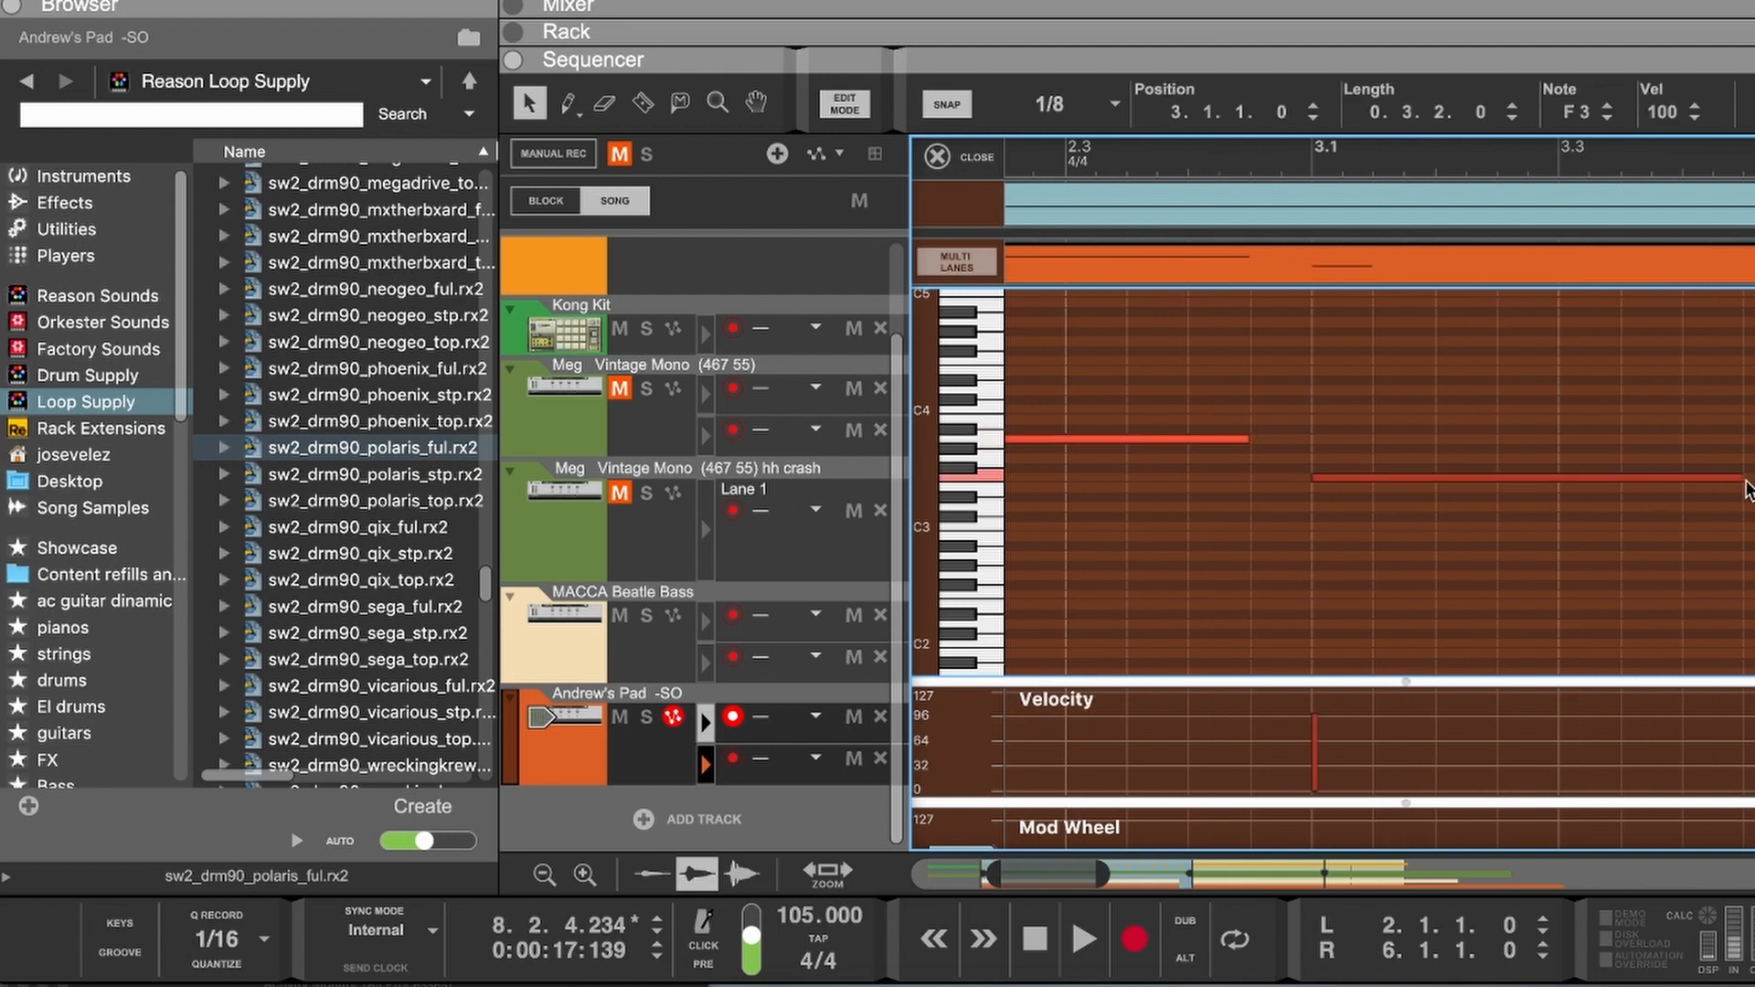
# Step: Draw a D4 note at 4.1.1.0 of length 0.3.2.0 and a G3 note at 5.1.1.0 of length 0.3.0.0, and leave the pad clip
pyautogui.hscroll(8, 1599, 458)
pyautogui.click(1242, 390)
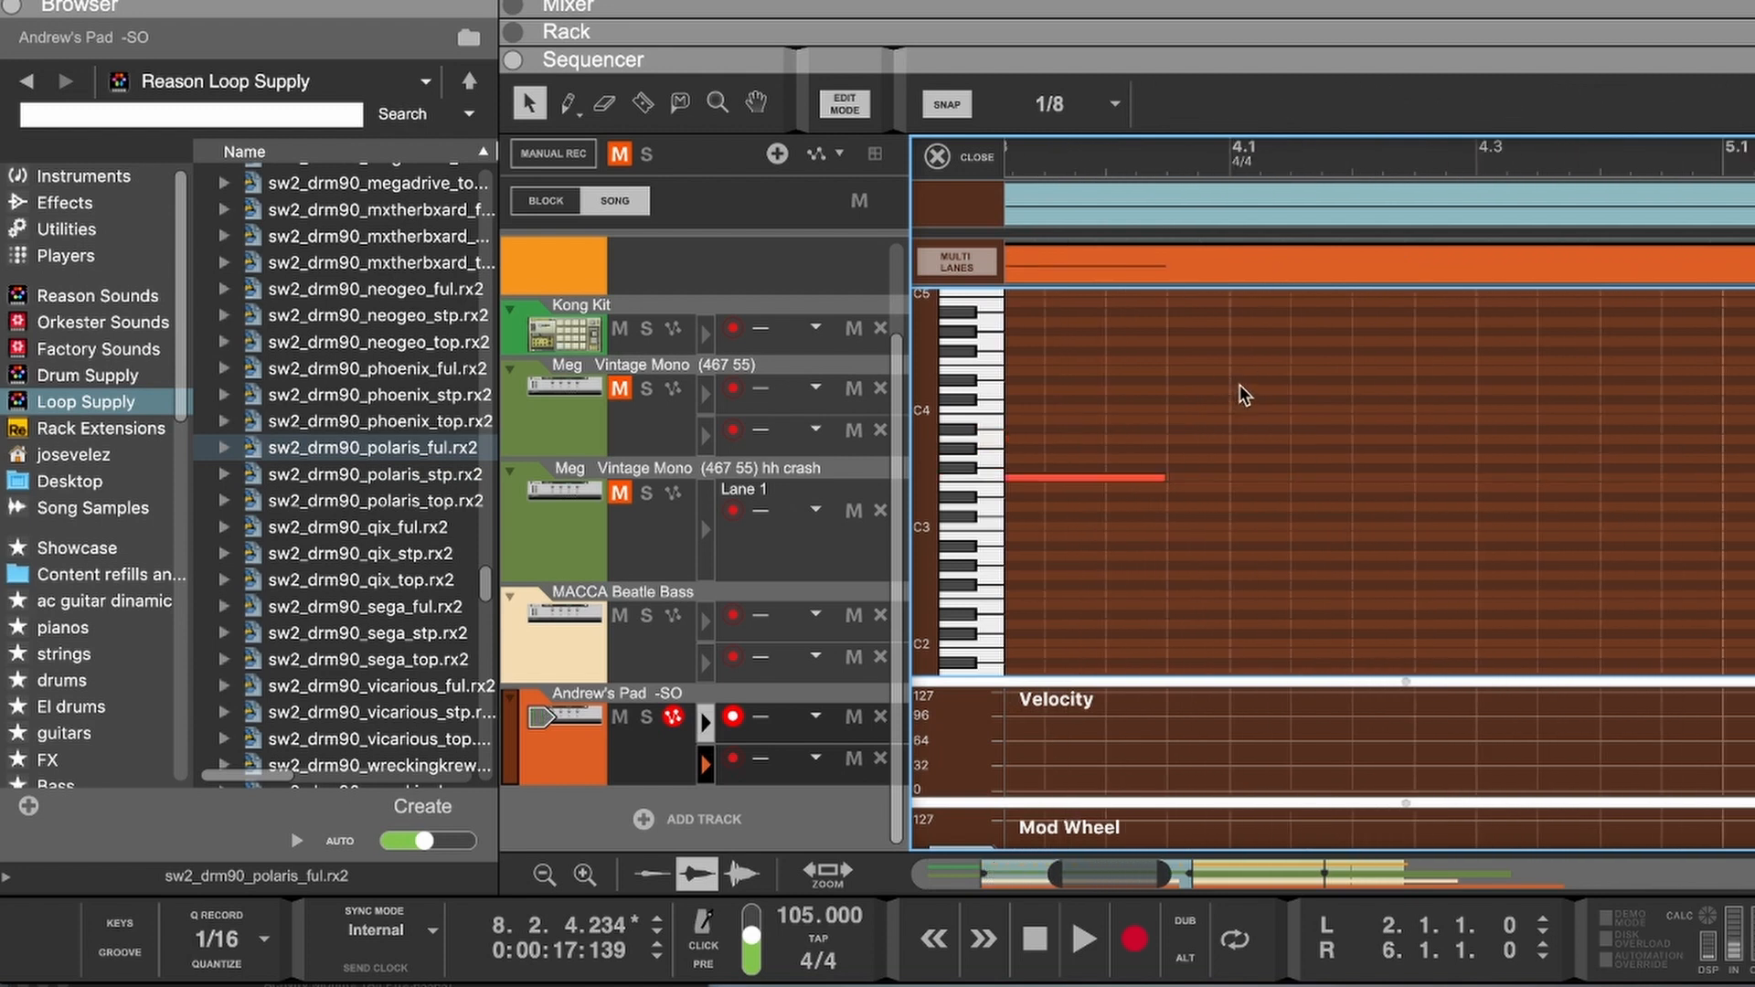
pyautogui.moveTo(1289, 390); pyautogui.dragTo(1659, 393)
pyautogui.hscroll(8, 1522, 457)
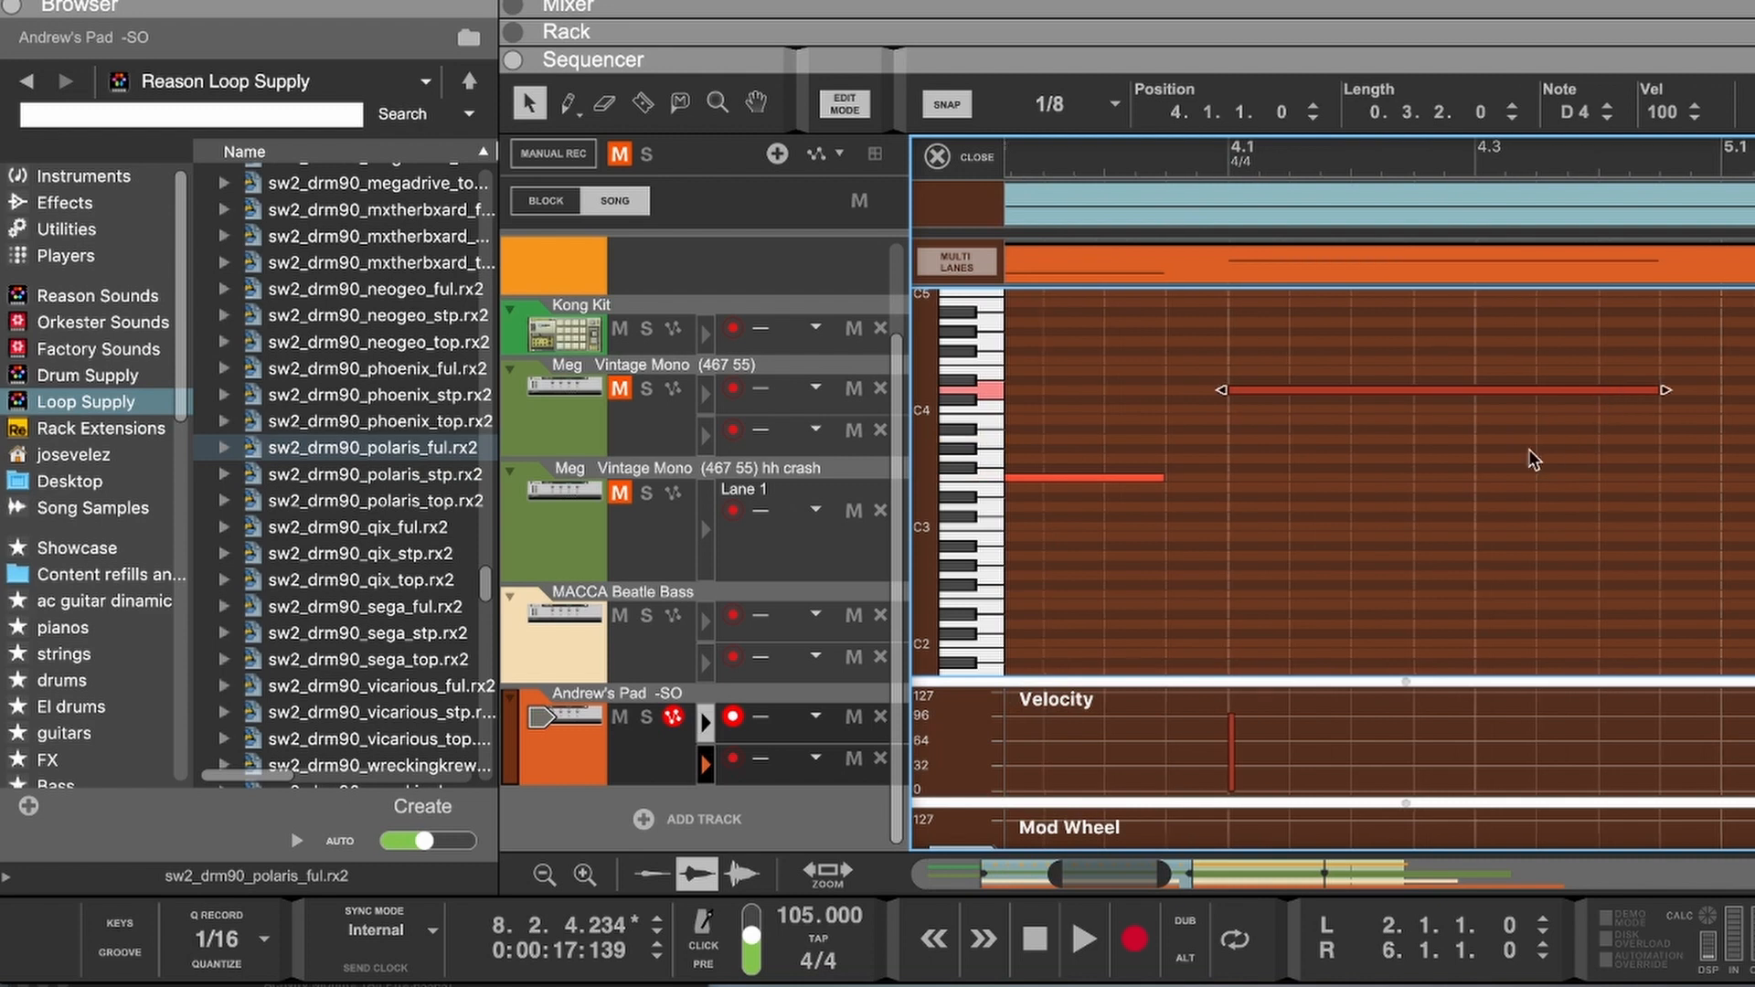
pyautogui.click(1174, 458)
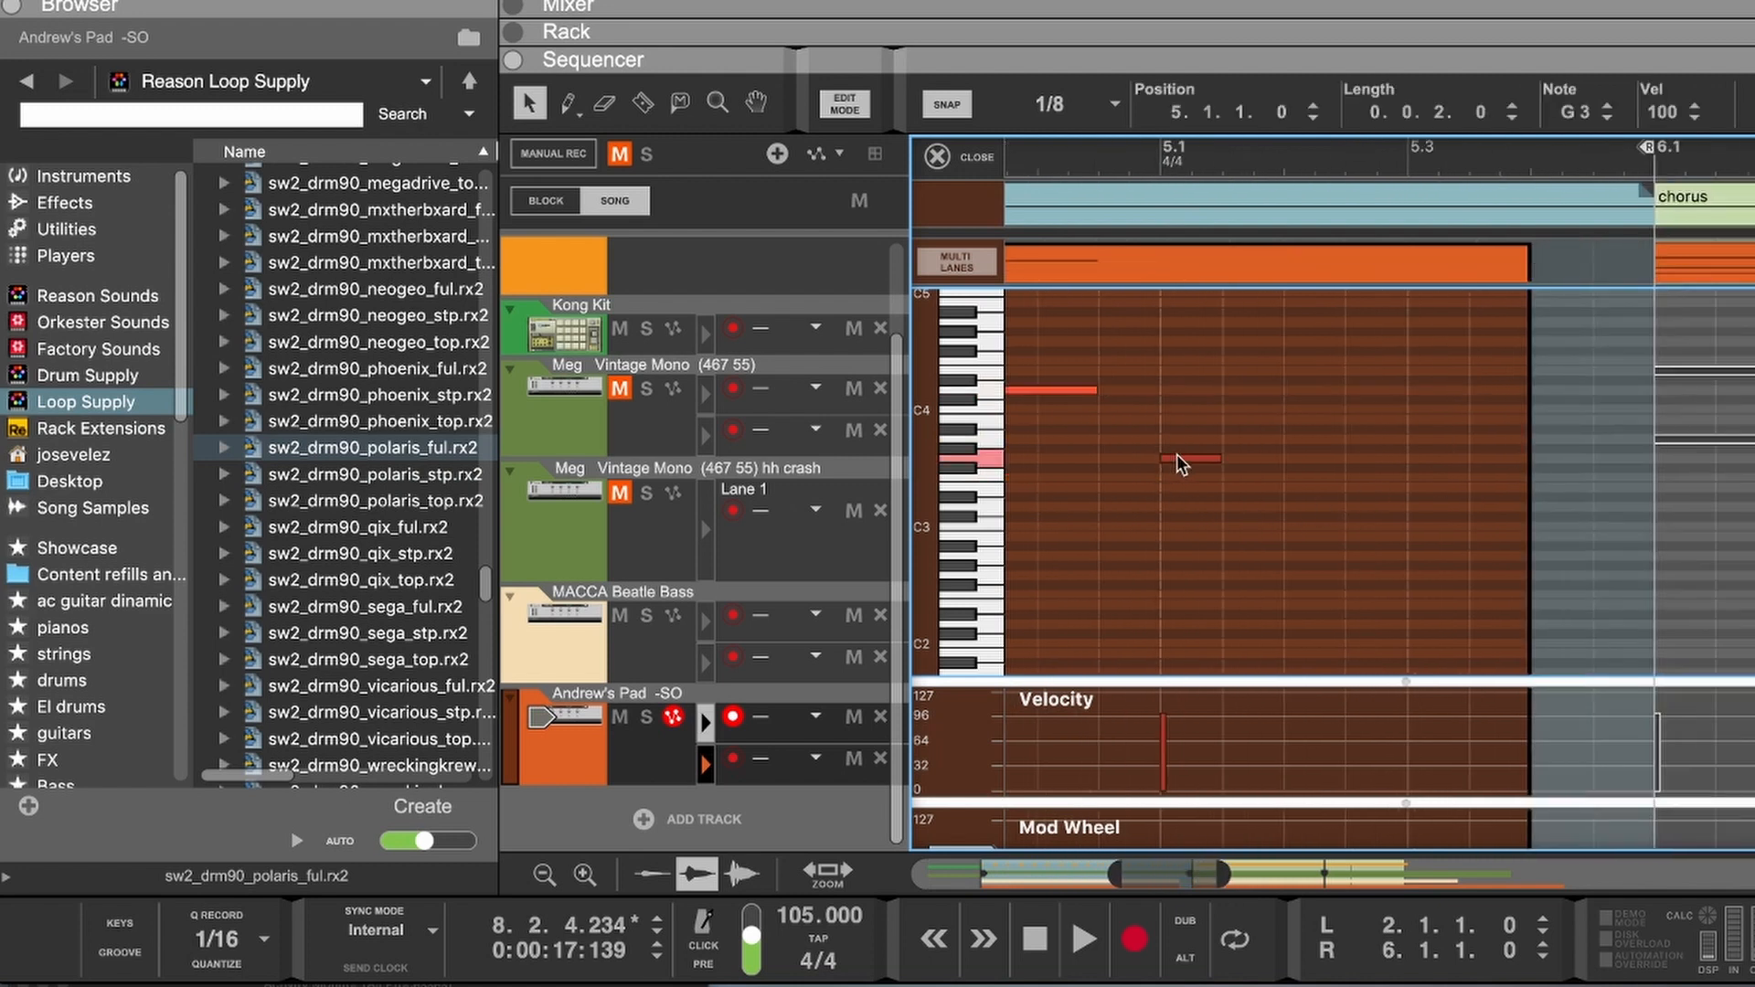
pyautogui.moveTo(1218, 458); pyautogui.dragTo(1532, 458)
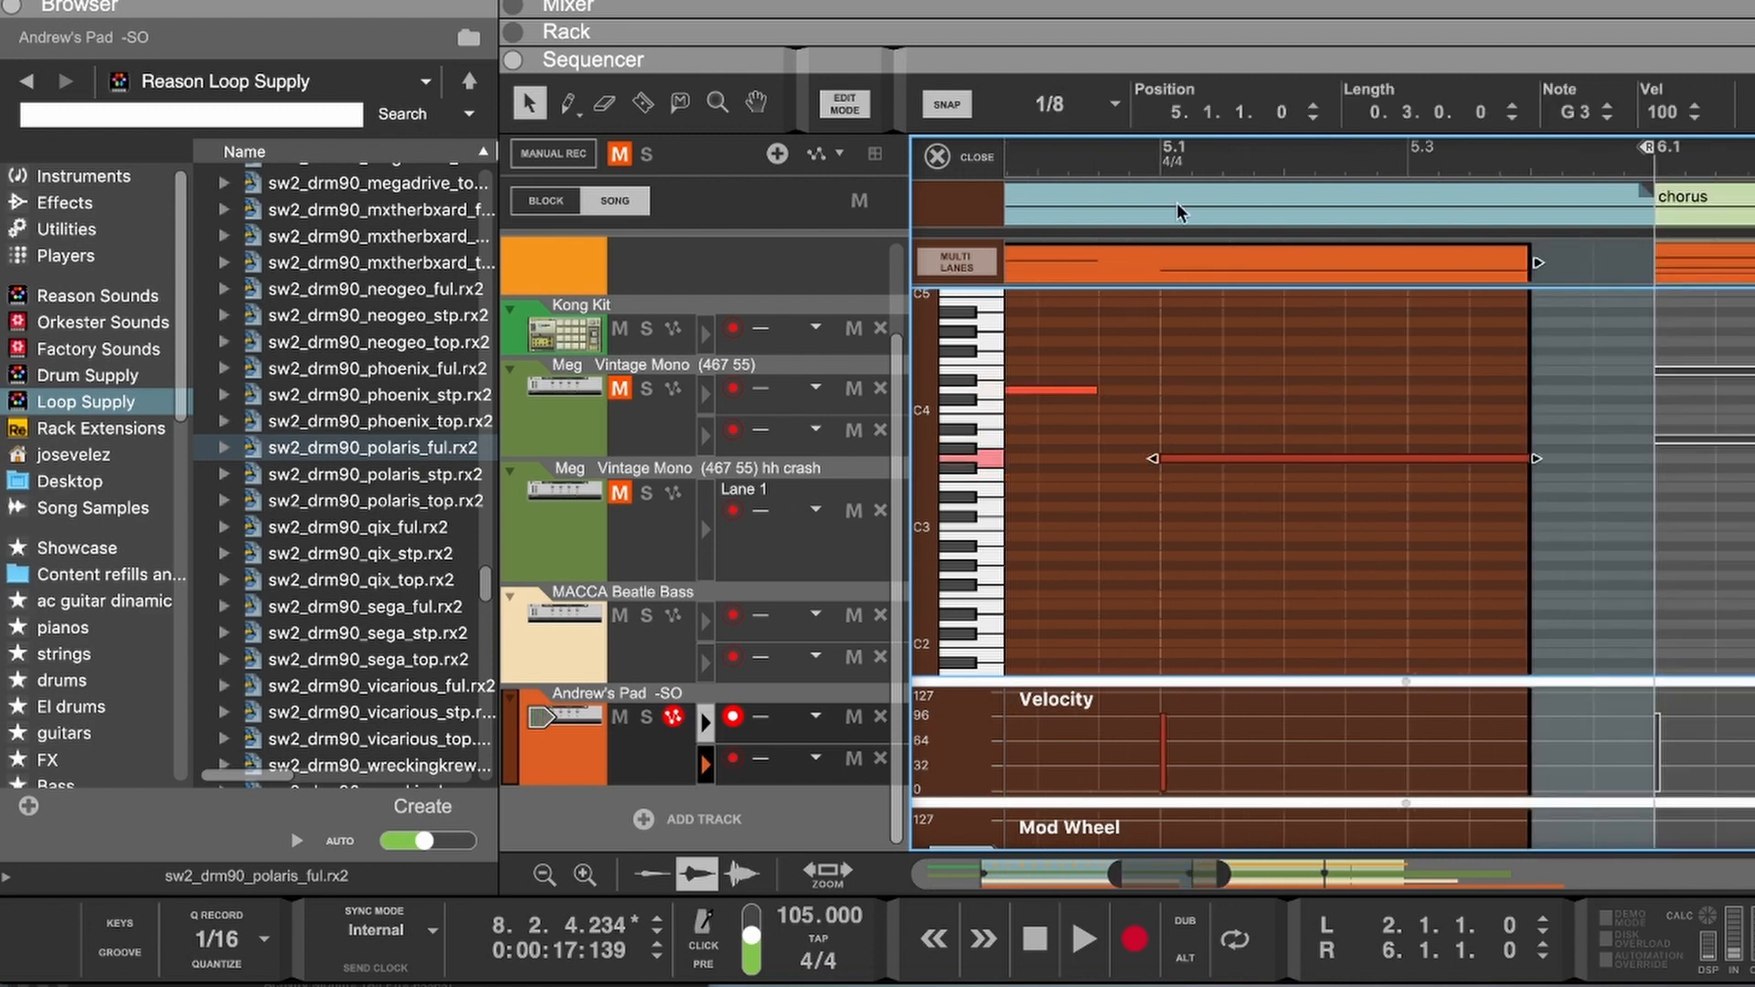
pyautogui.click(945, 164)
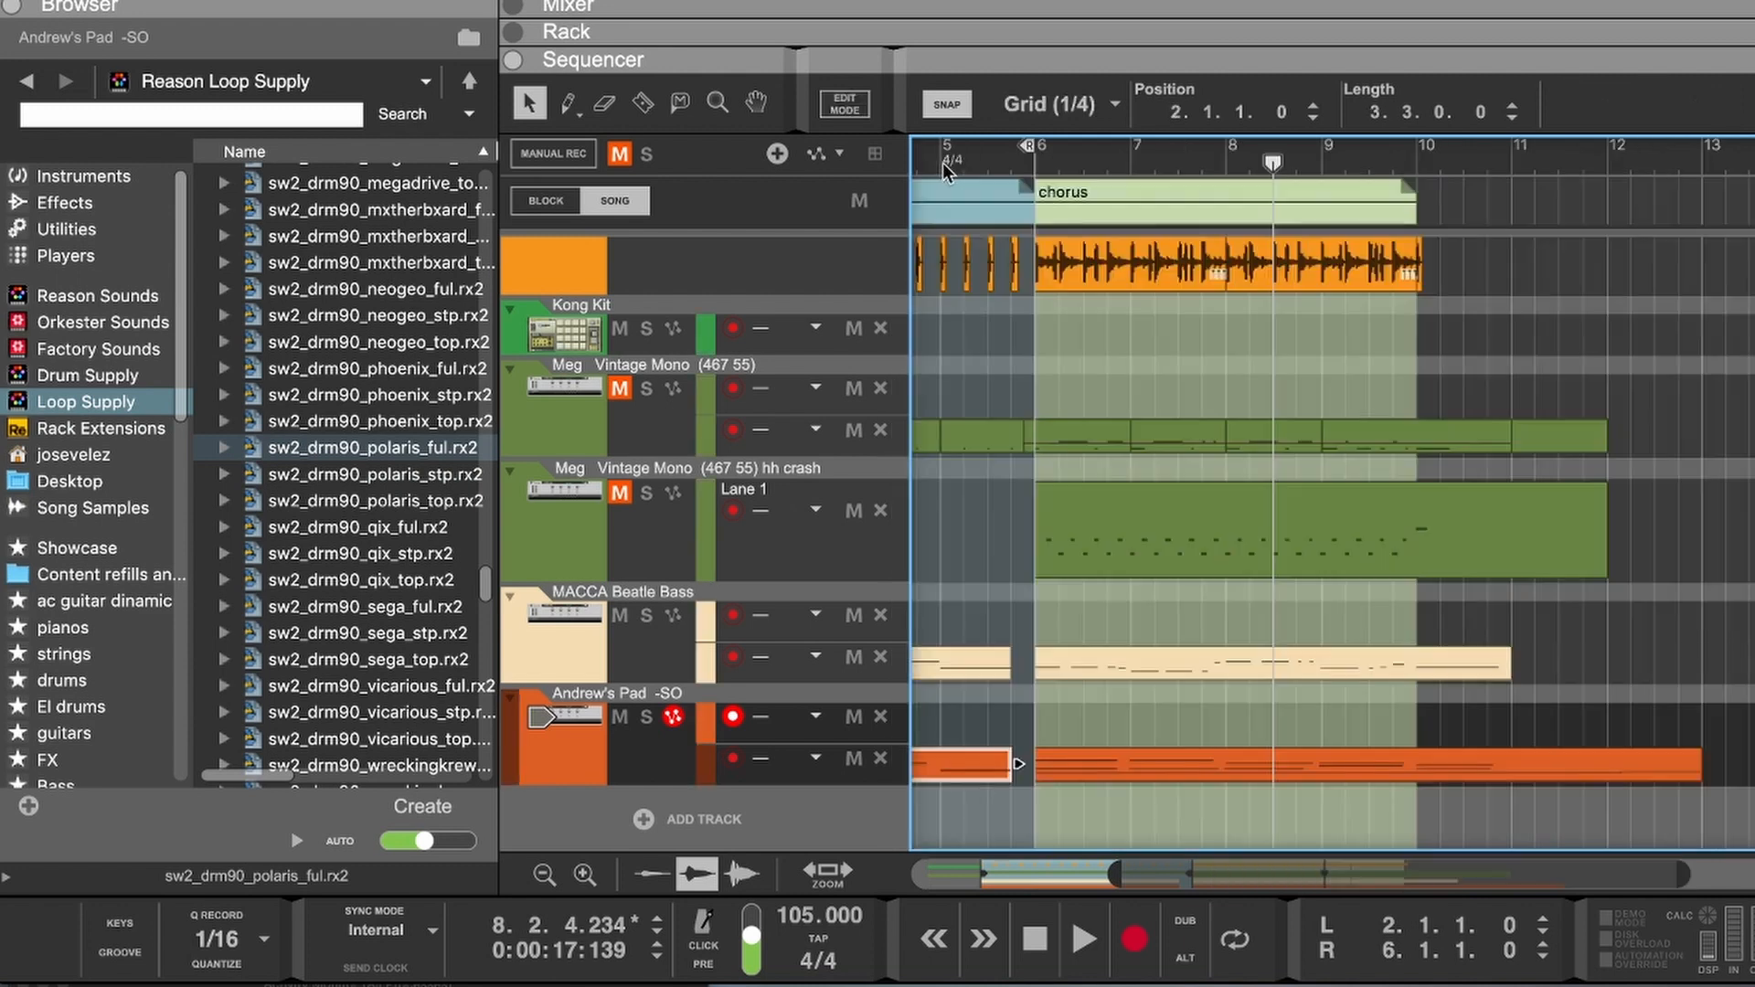
# Step: Play the arrangement from bar 1 through verse 1 and the chorus, and stop playback in bar 11
pyautogui.moveTo(922, 154); pyautogui.dragTo(928, 165)
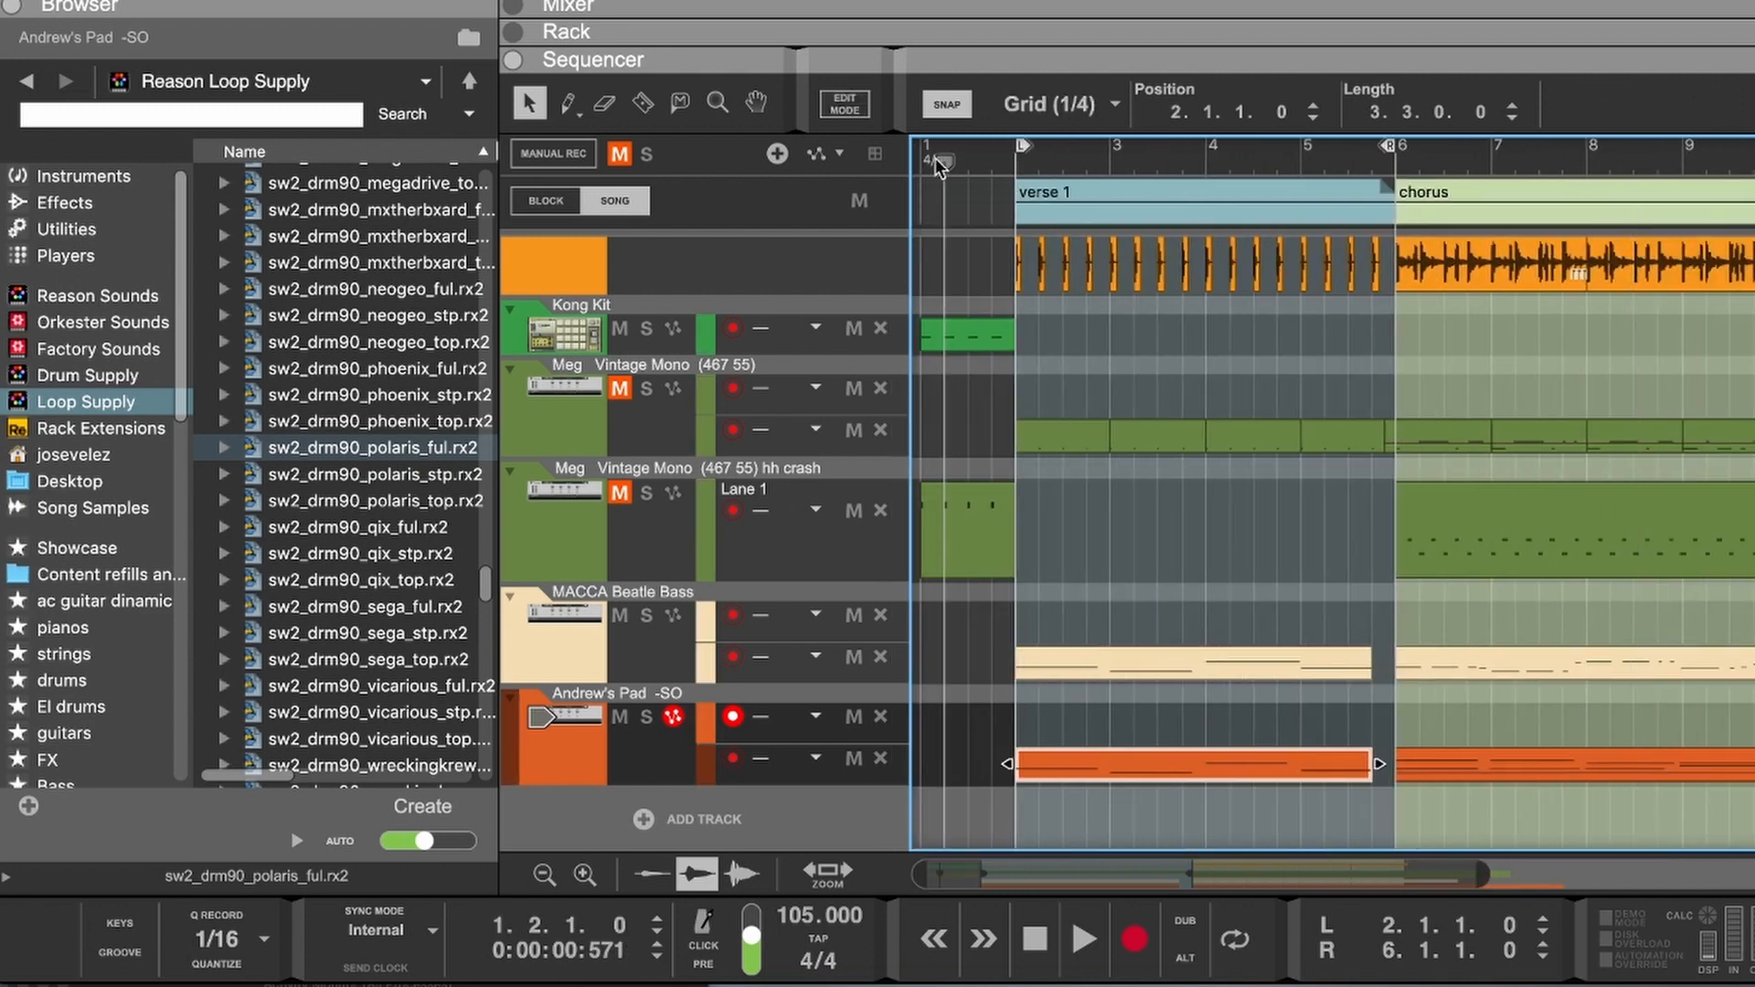
pyautogui.press('space')
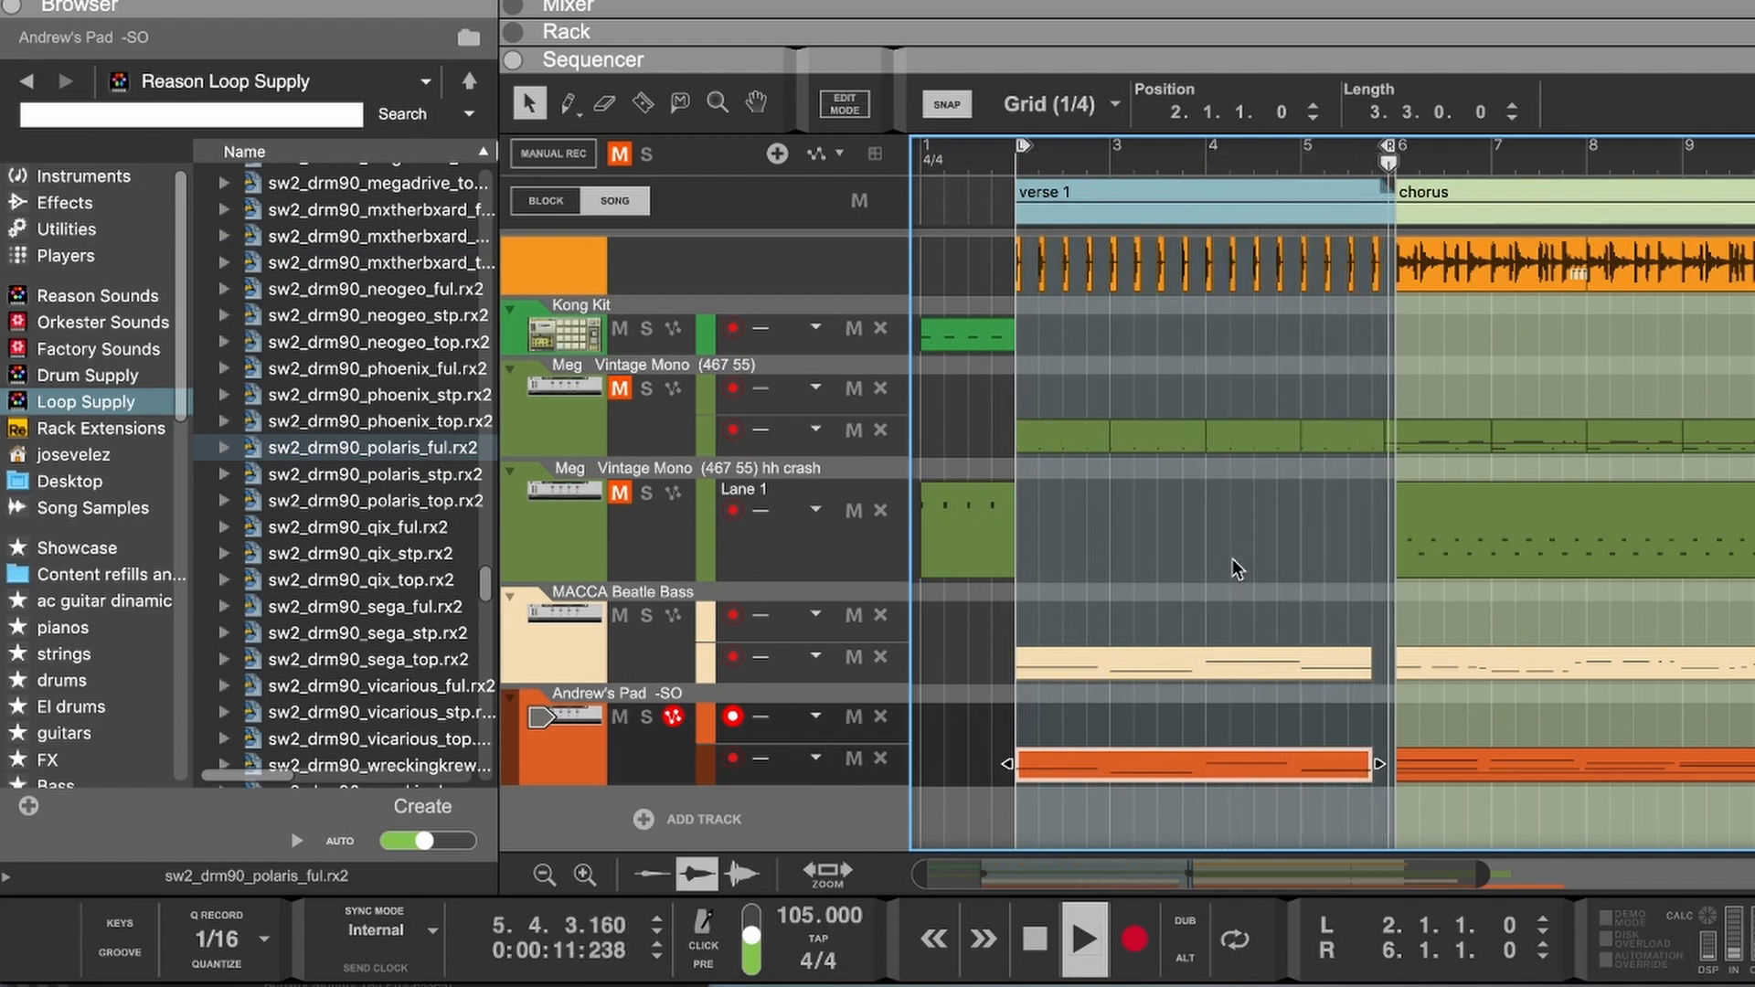
pyautogui.hscroll(3, 1357, 535)
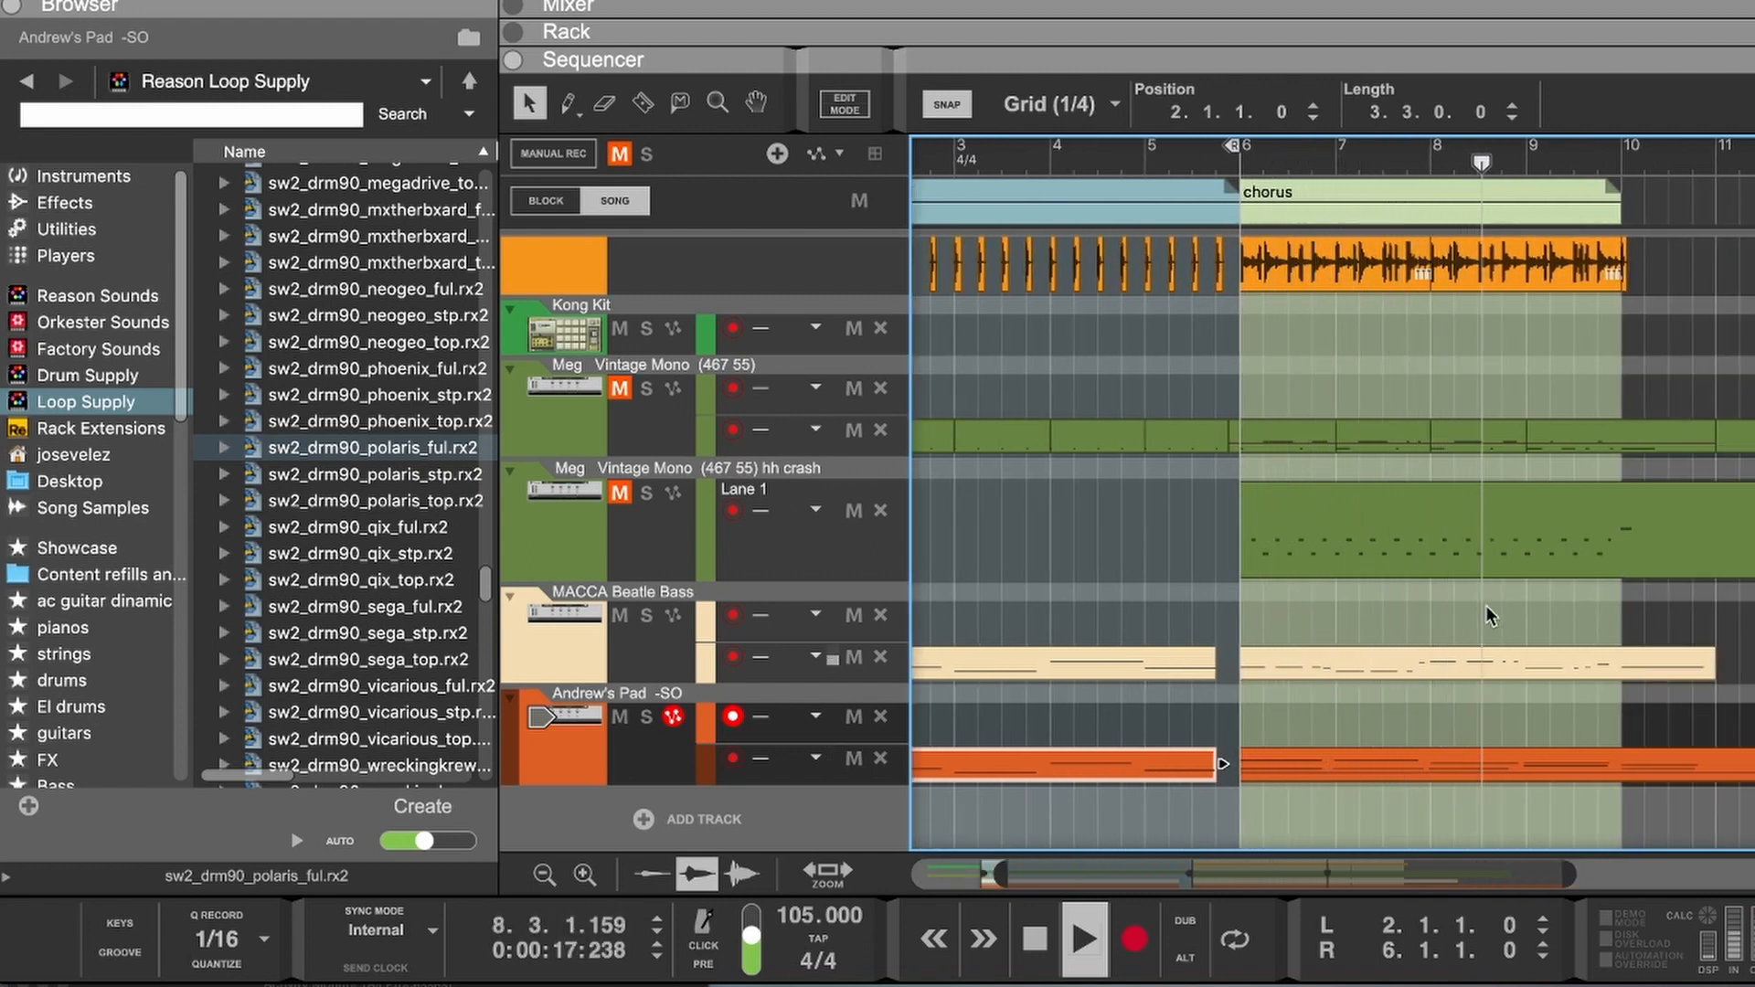
pyautogui.hscroll(5, 1472, 612)
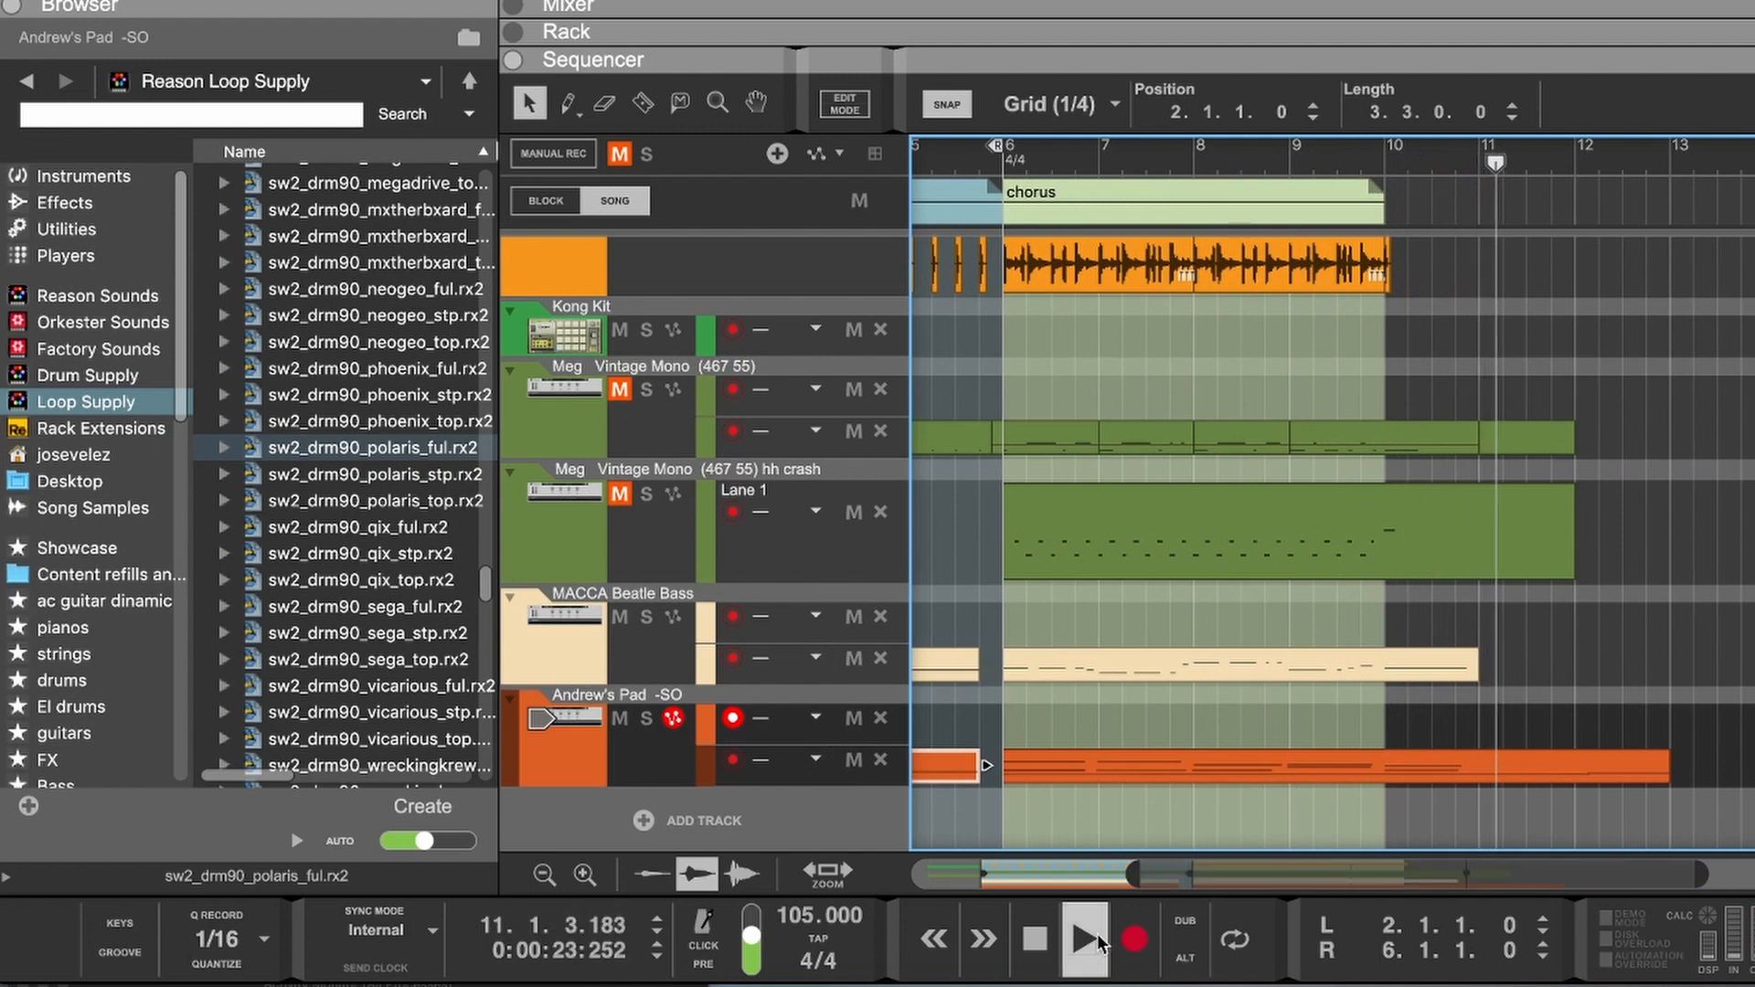
pyautogui.click(1035, 942)
# Step: Shorten the chorus clip on the Andrew's Pad track to a length of 6.0.0.0
pyautogui.click(1586, 770)
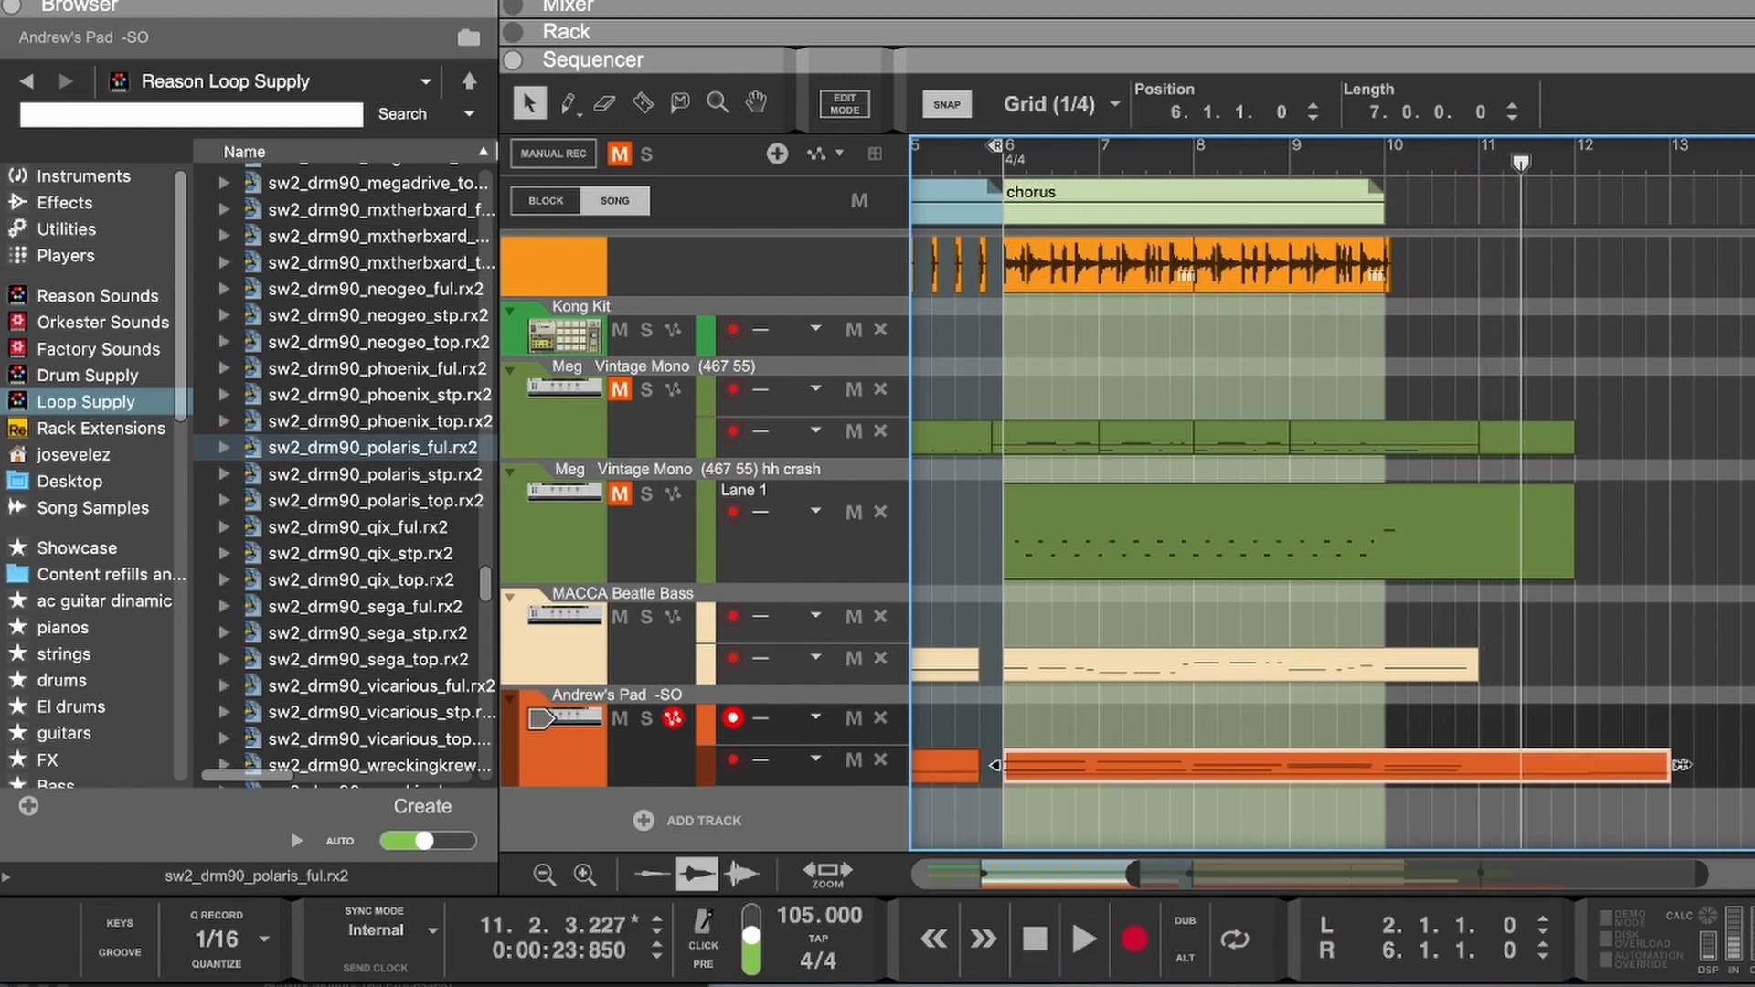
pyautogui.moveTo(1680, 765); pyautogui.dragTo(1545, 771)
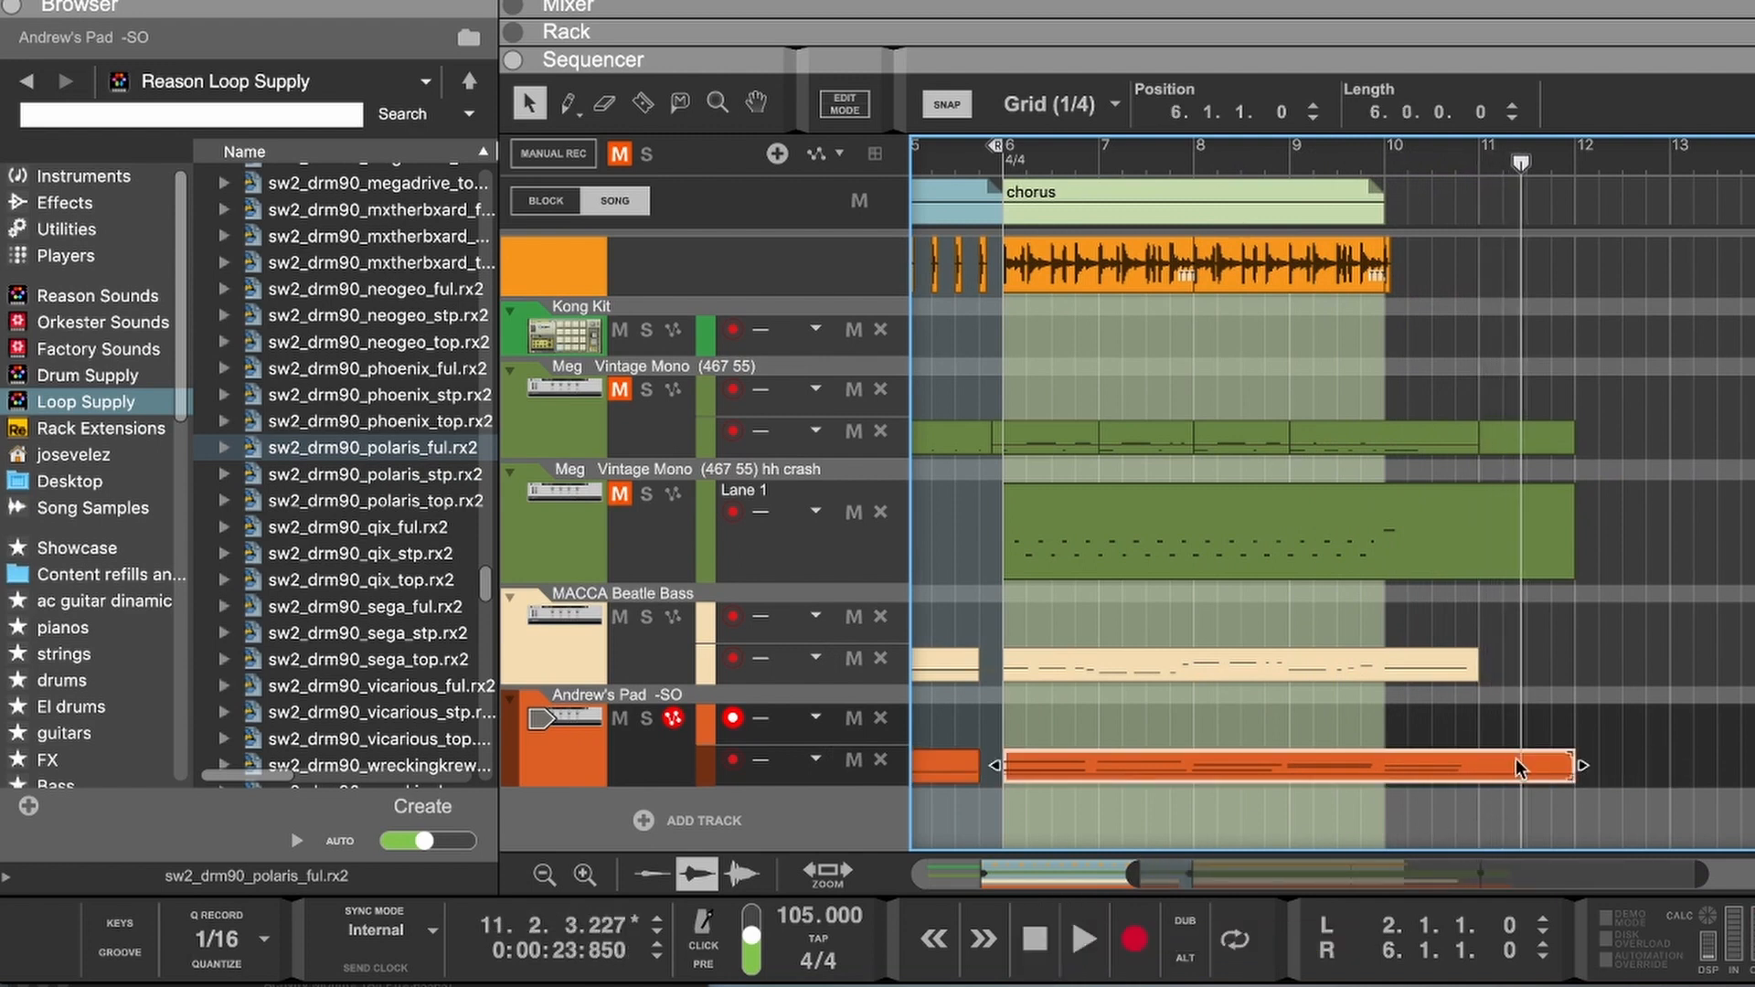
pyautogui.hscroll(-5, 1551, 411)
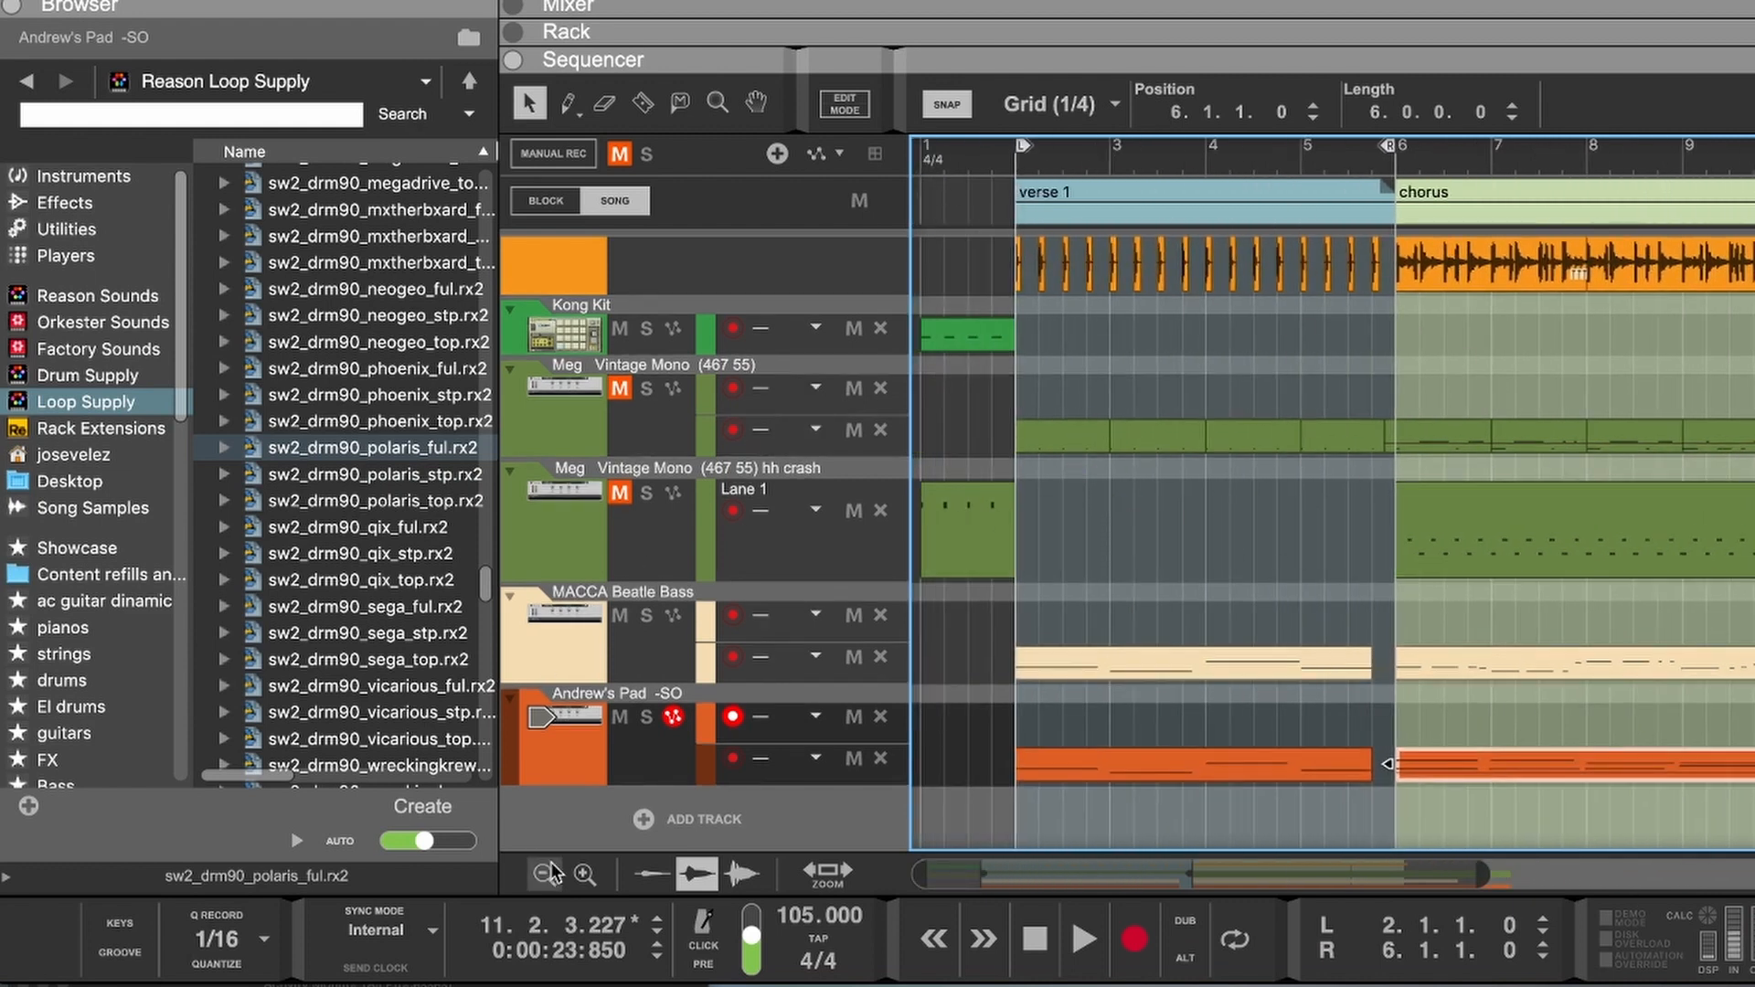
pyautogui.click(640, 822)
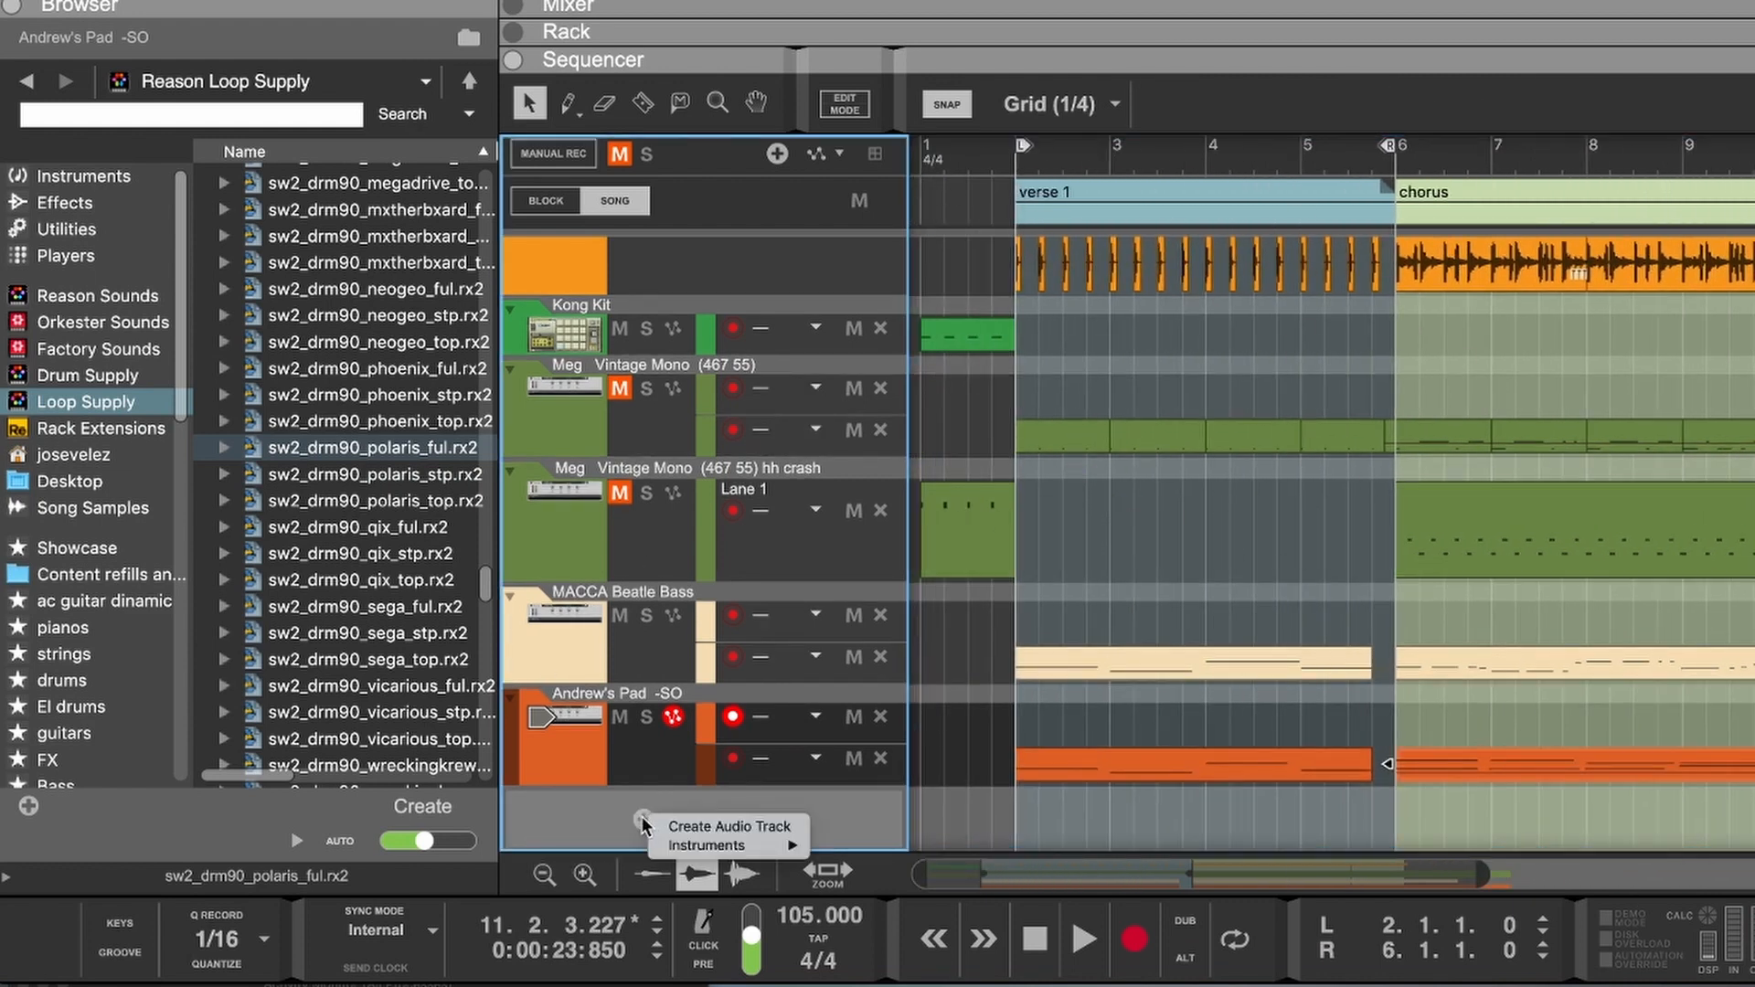
pyautogui.moveTo(755, 848)
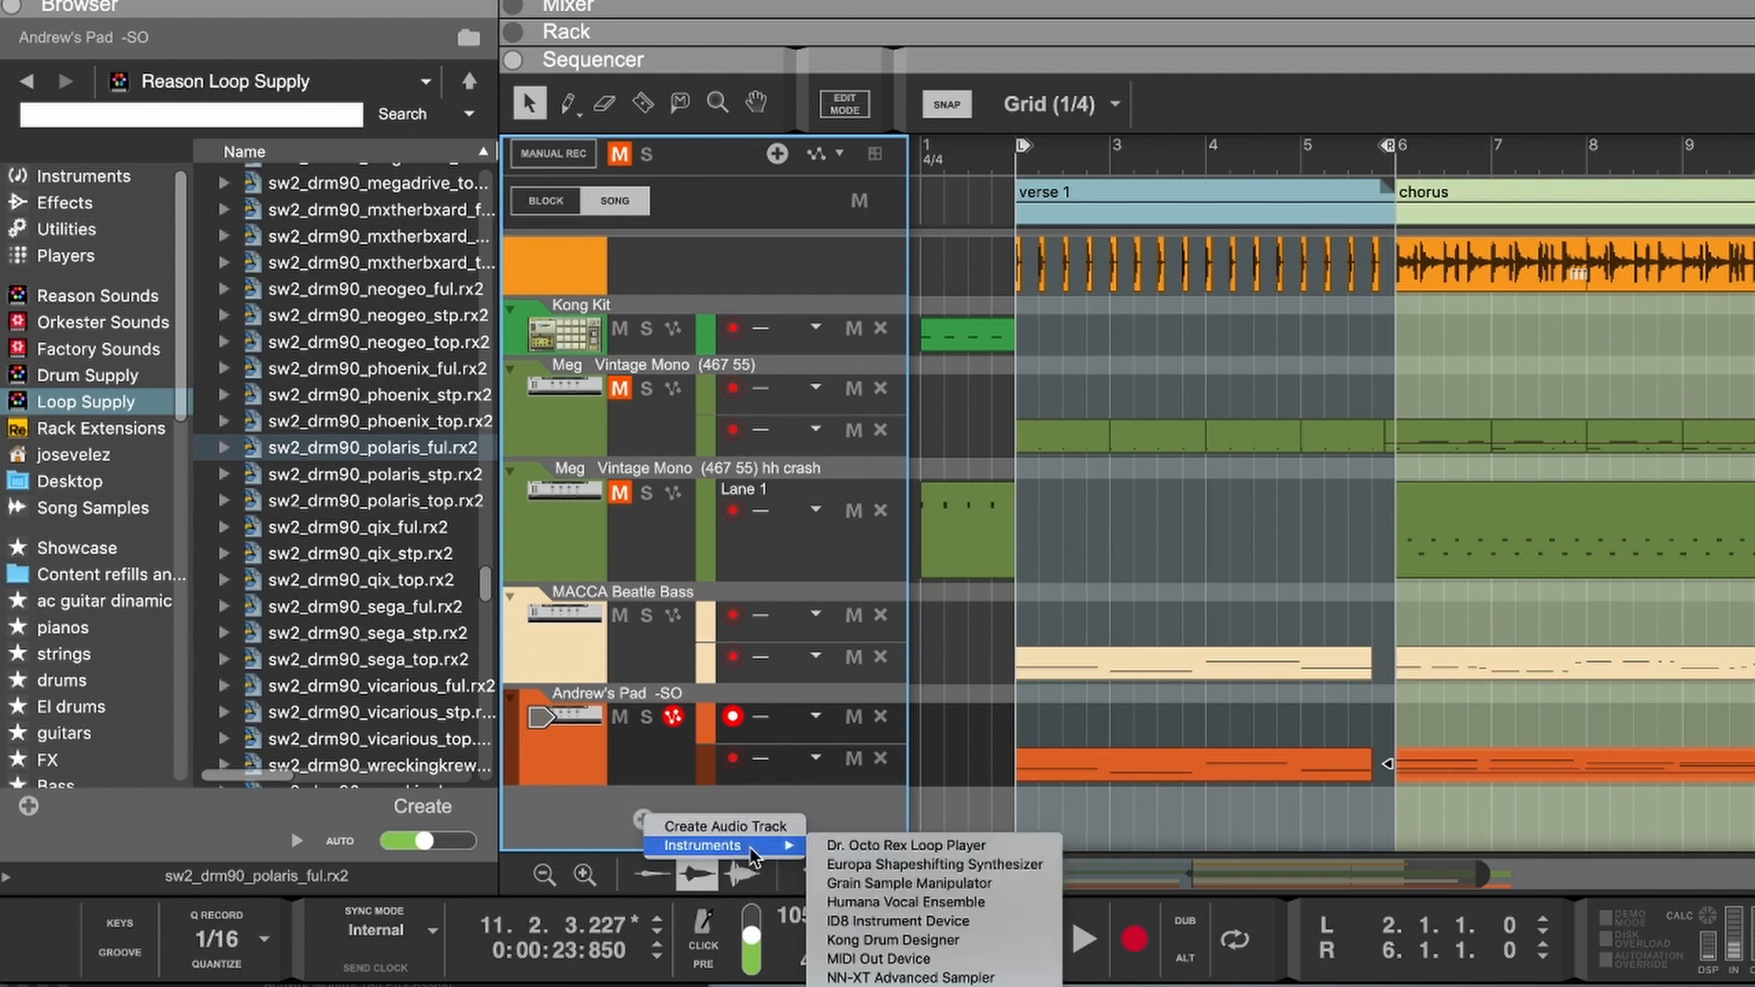
pyautogui.click(826, 850)
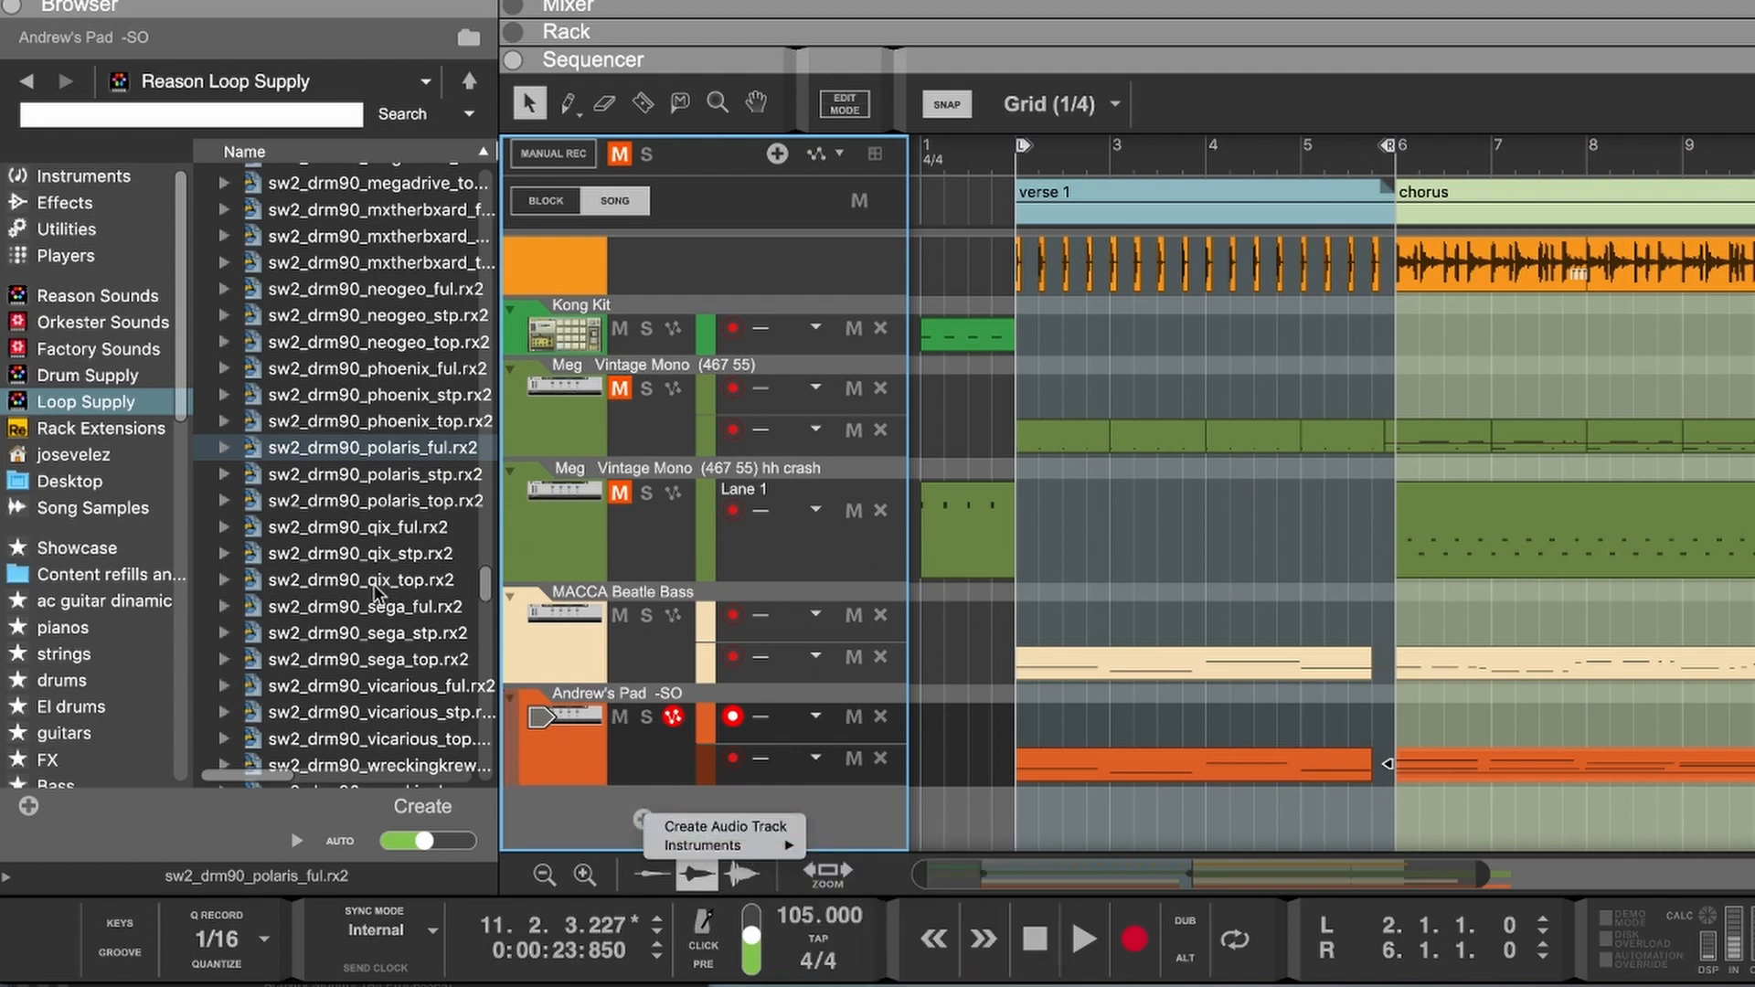
pyautogui.click(105, 173)
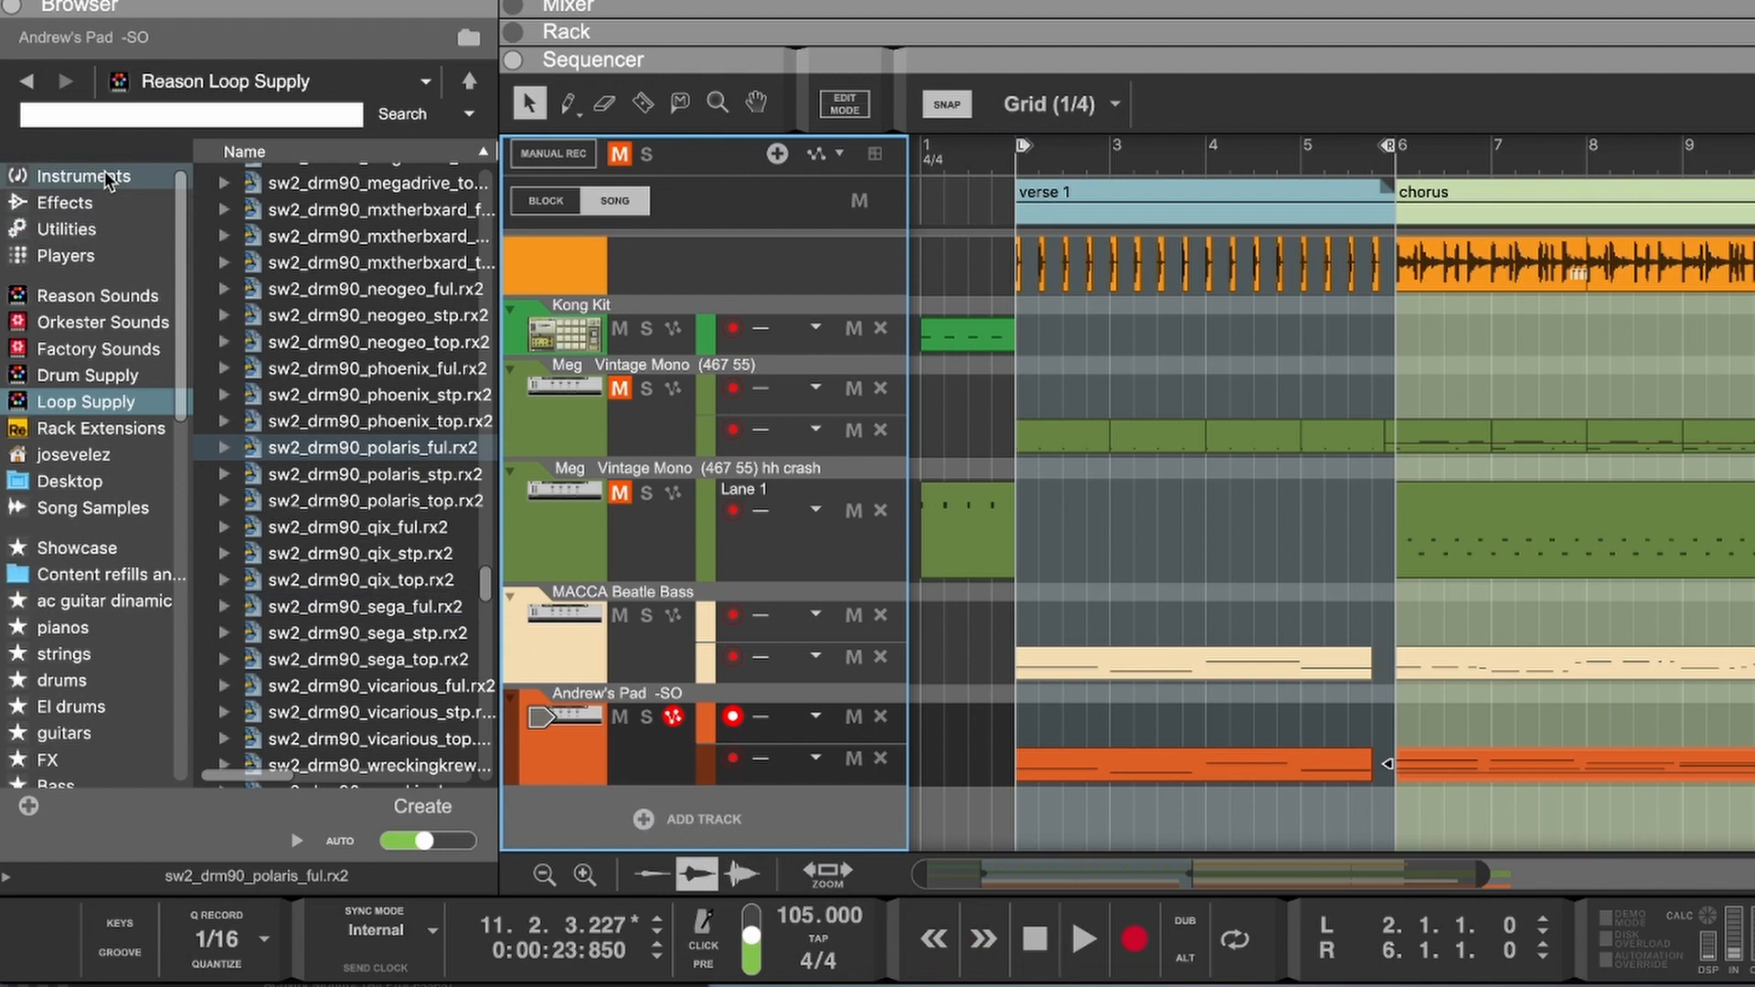
# Step: Add a Radical Piano instrument with the American Pop Piano patch as a new track below Andrew's Pad, and select that track
pyautogui.click(105, 177)
pyautogui.scroll(-5, 268, 375)
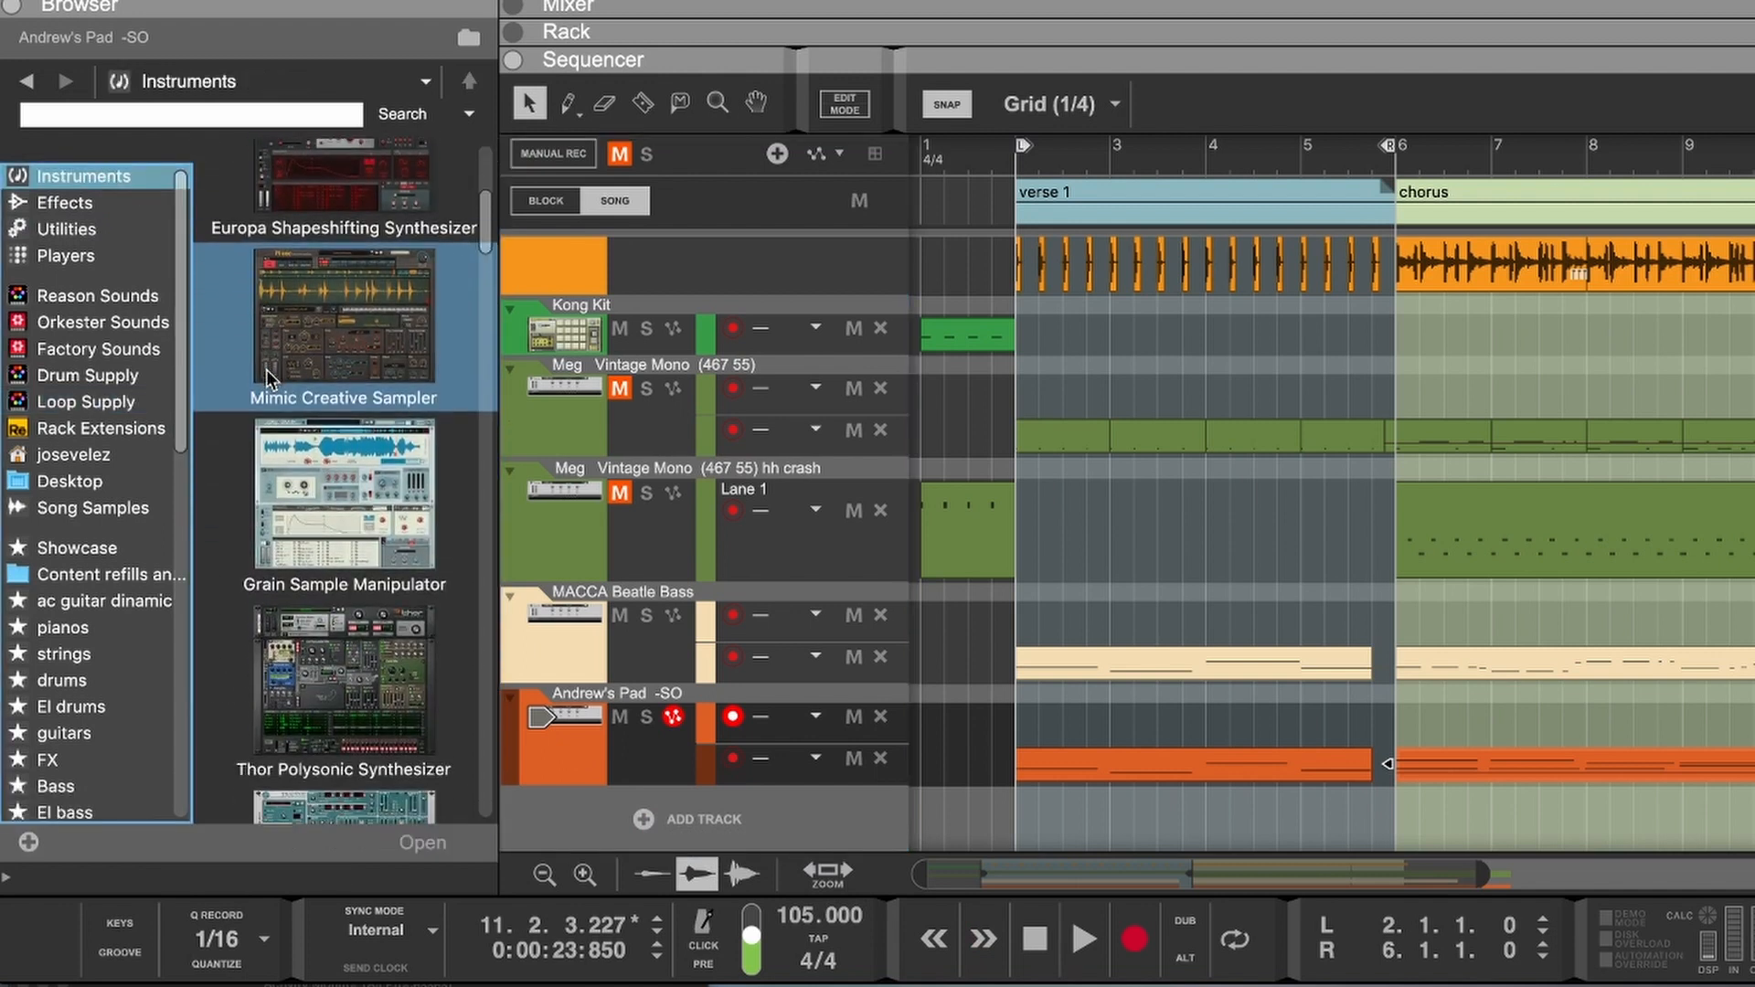
pyautogui.scroll(-10, 267, 376)
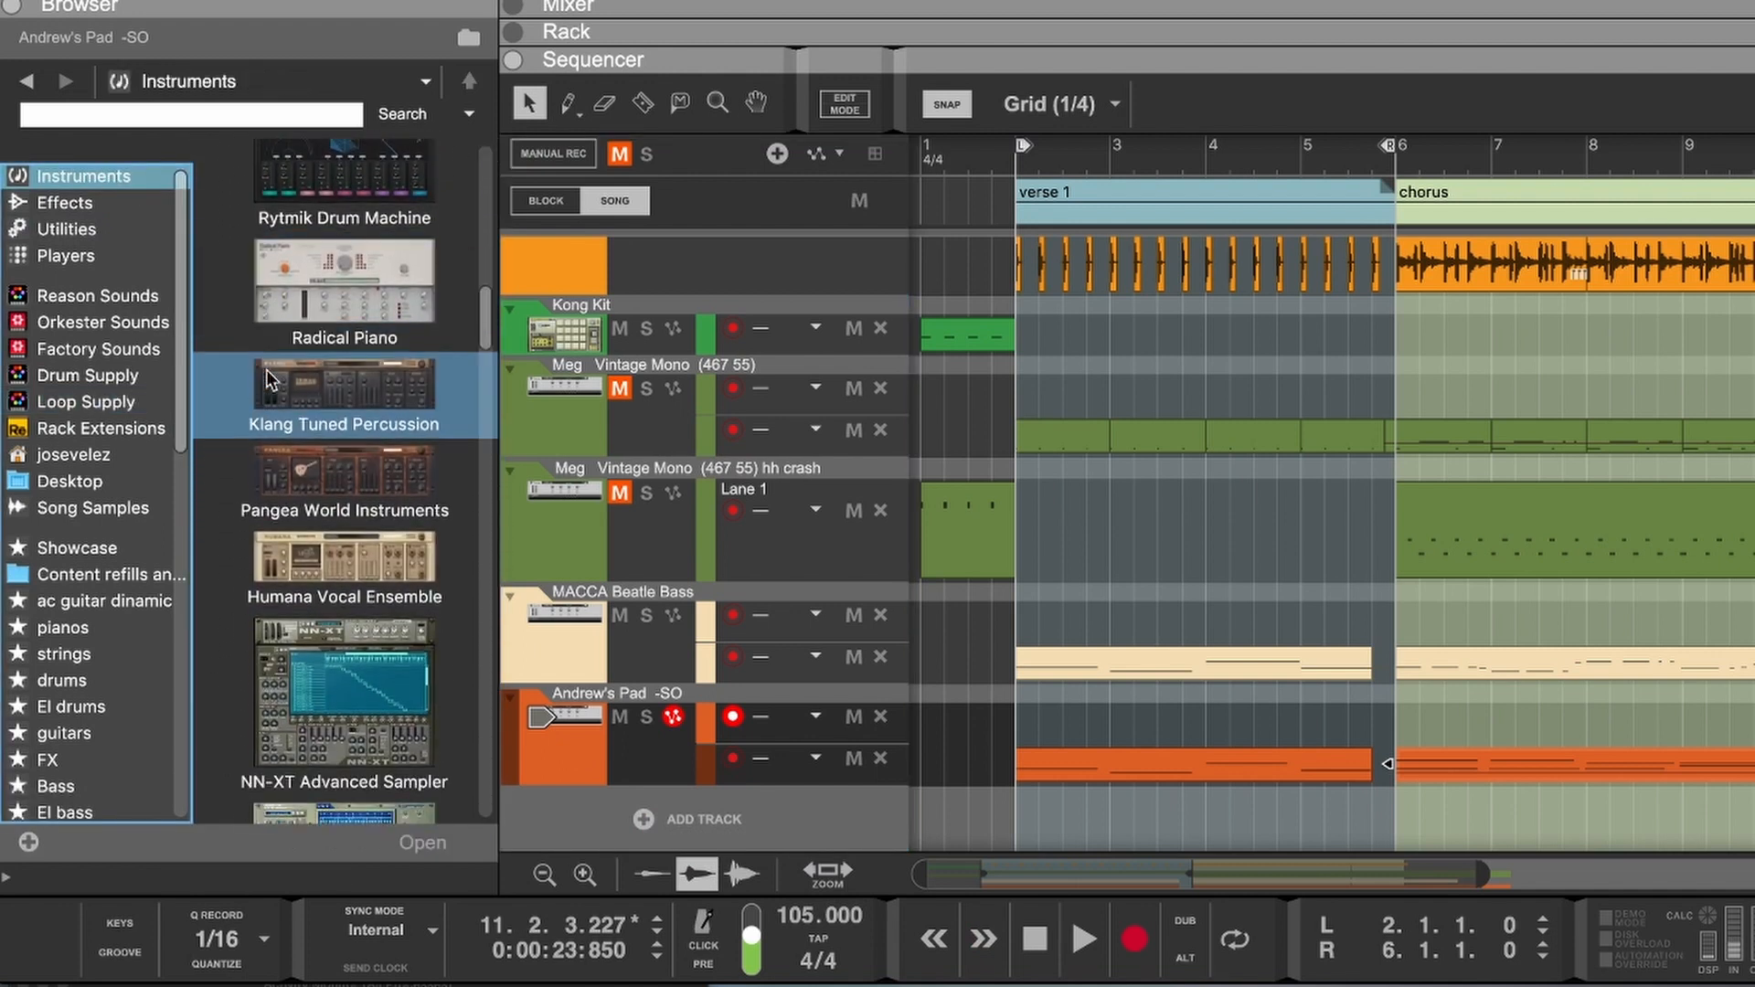
pyautogui.scroll(-1, 267, 373)
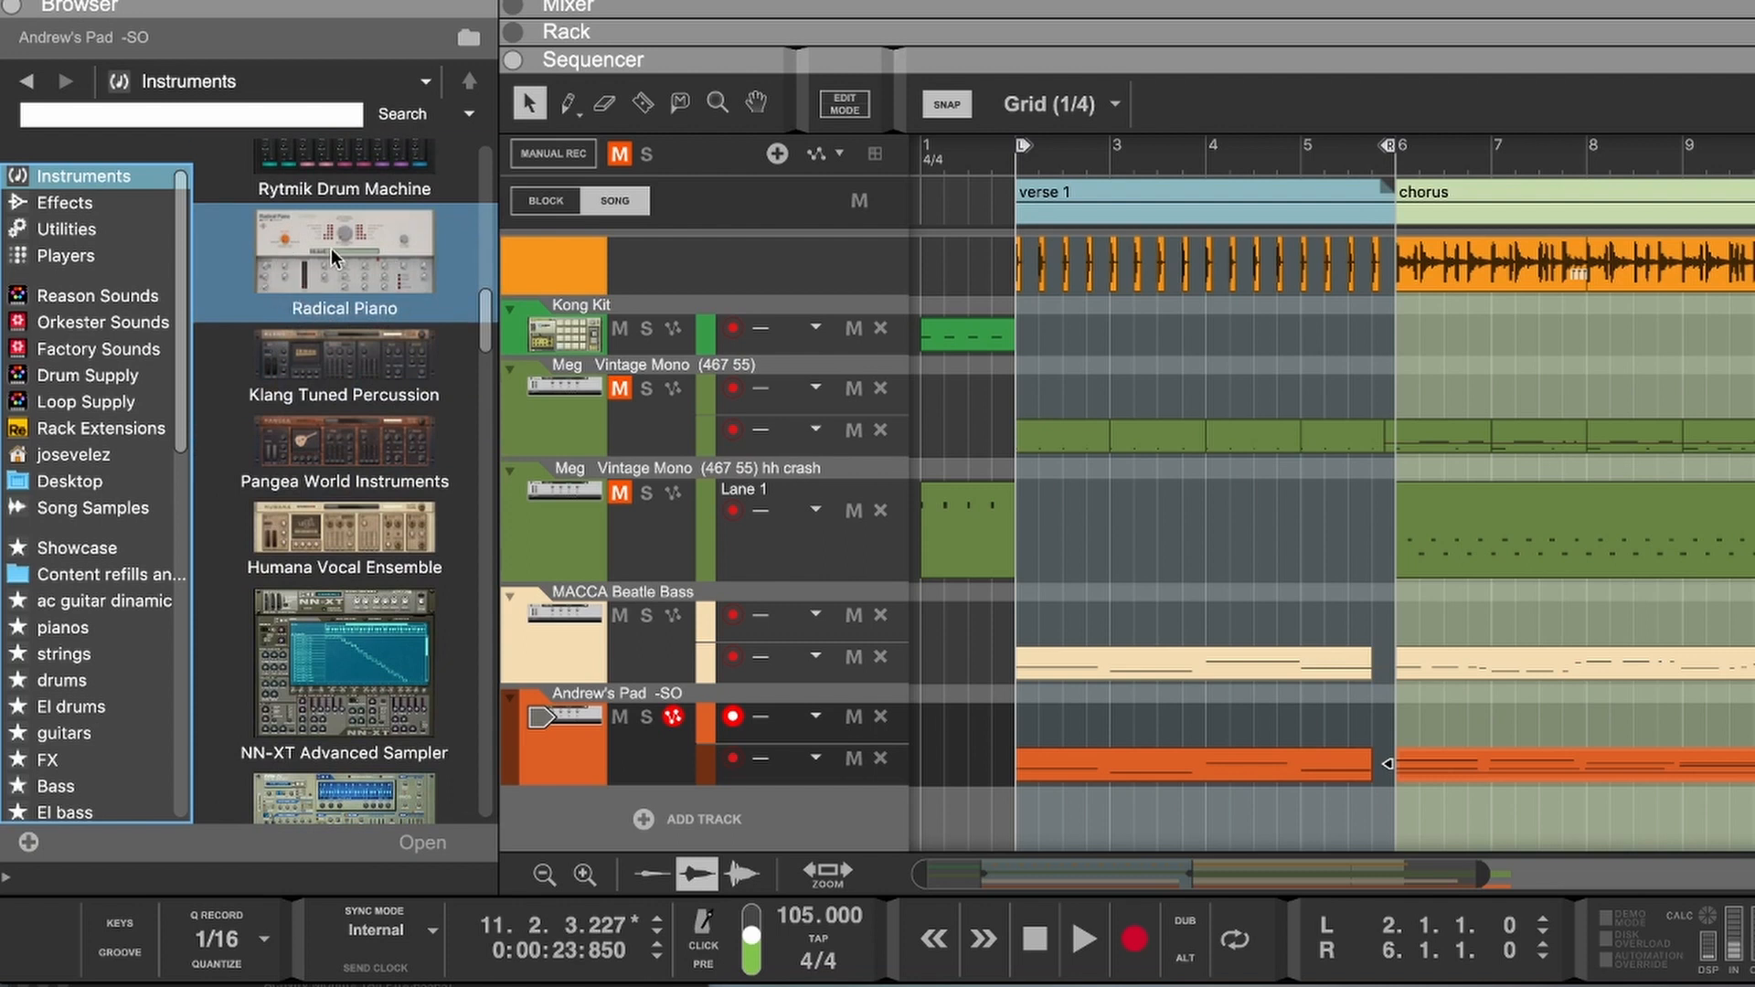
pyautogui.moveTo(326, 239); pyautogui.dragTo(697, 813)
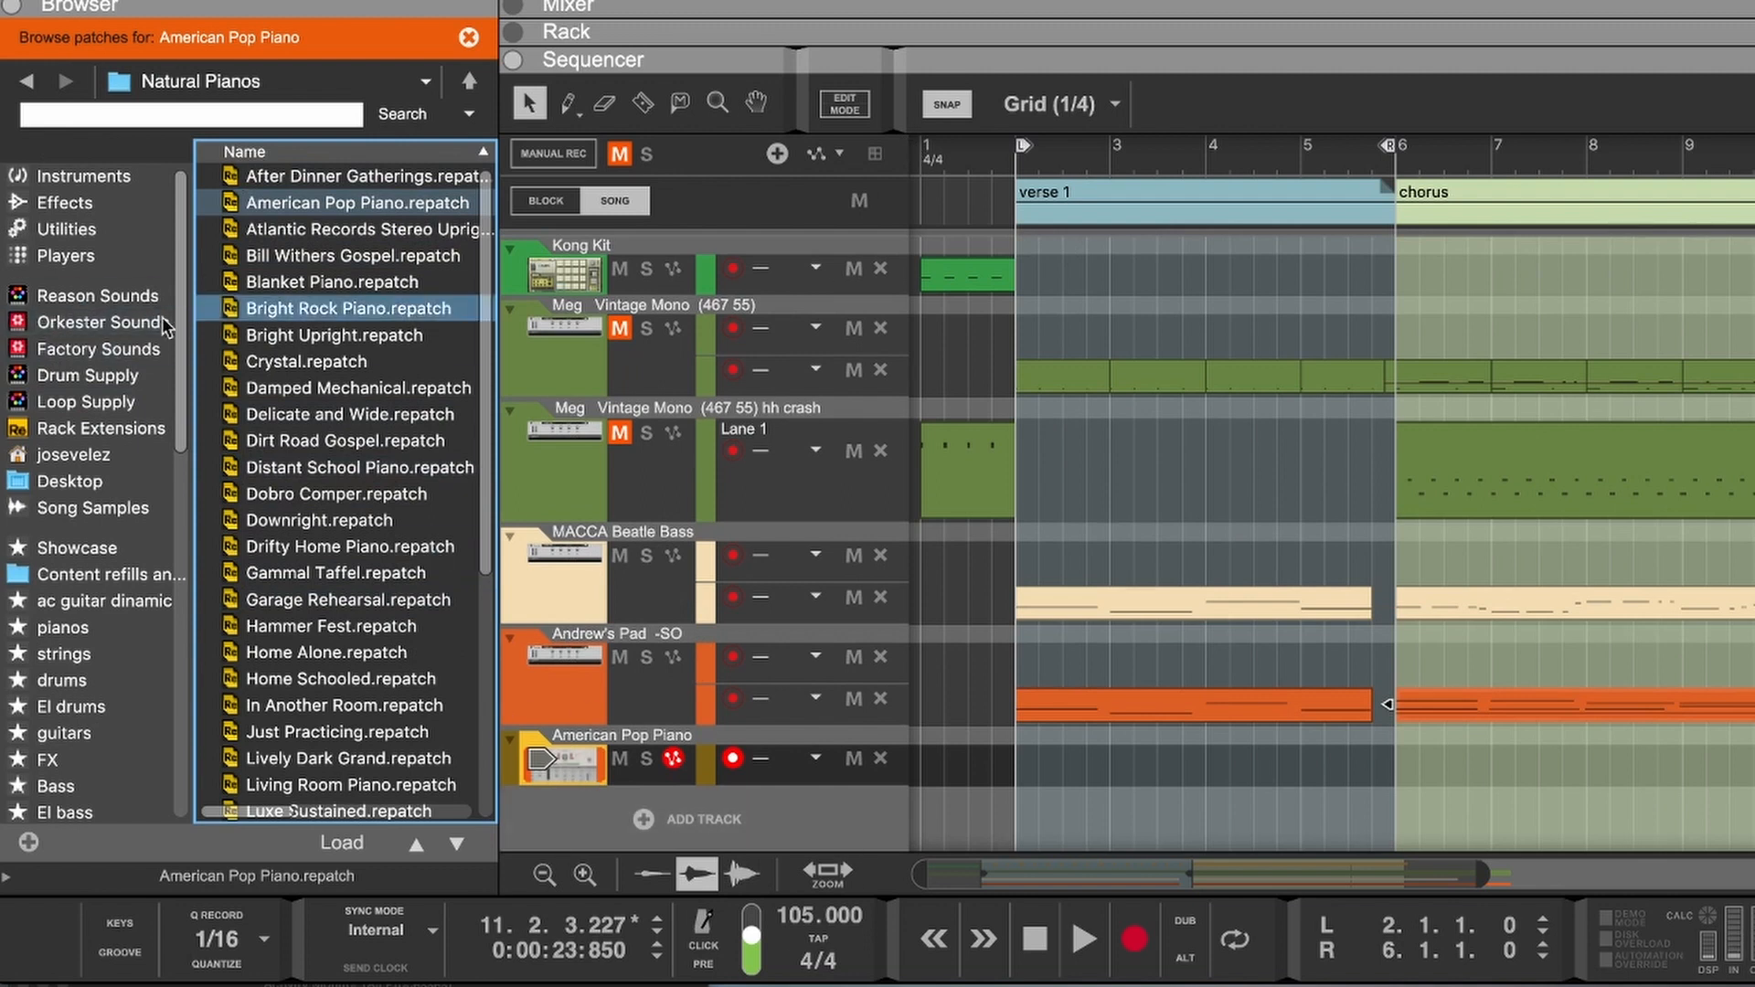
pyautogui.click(567, 754)
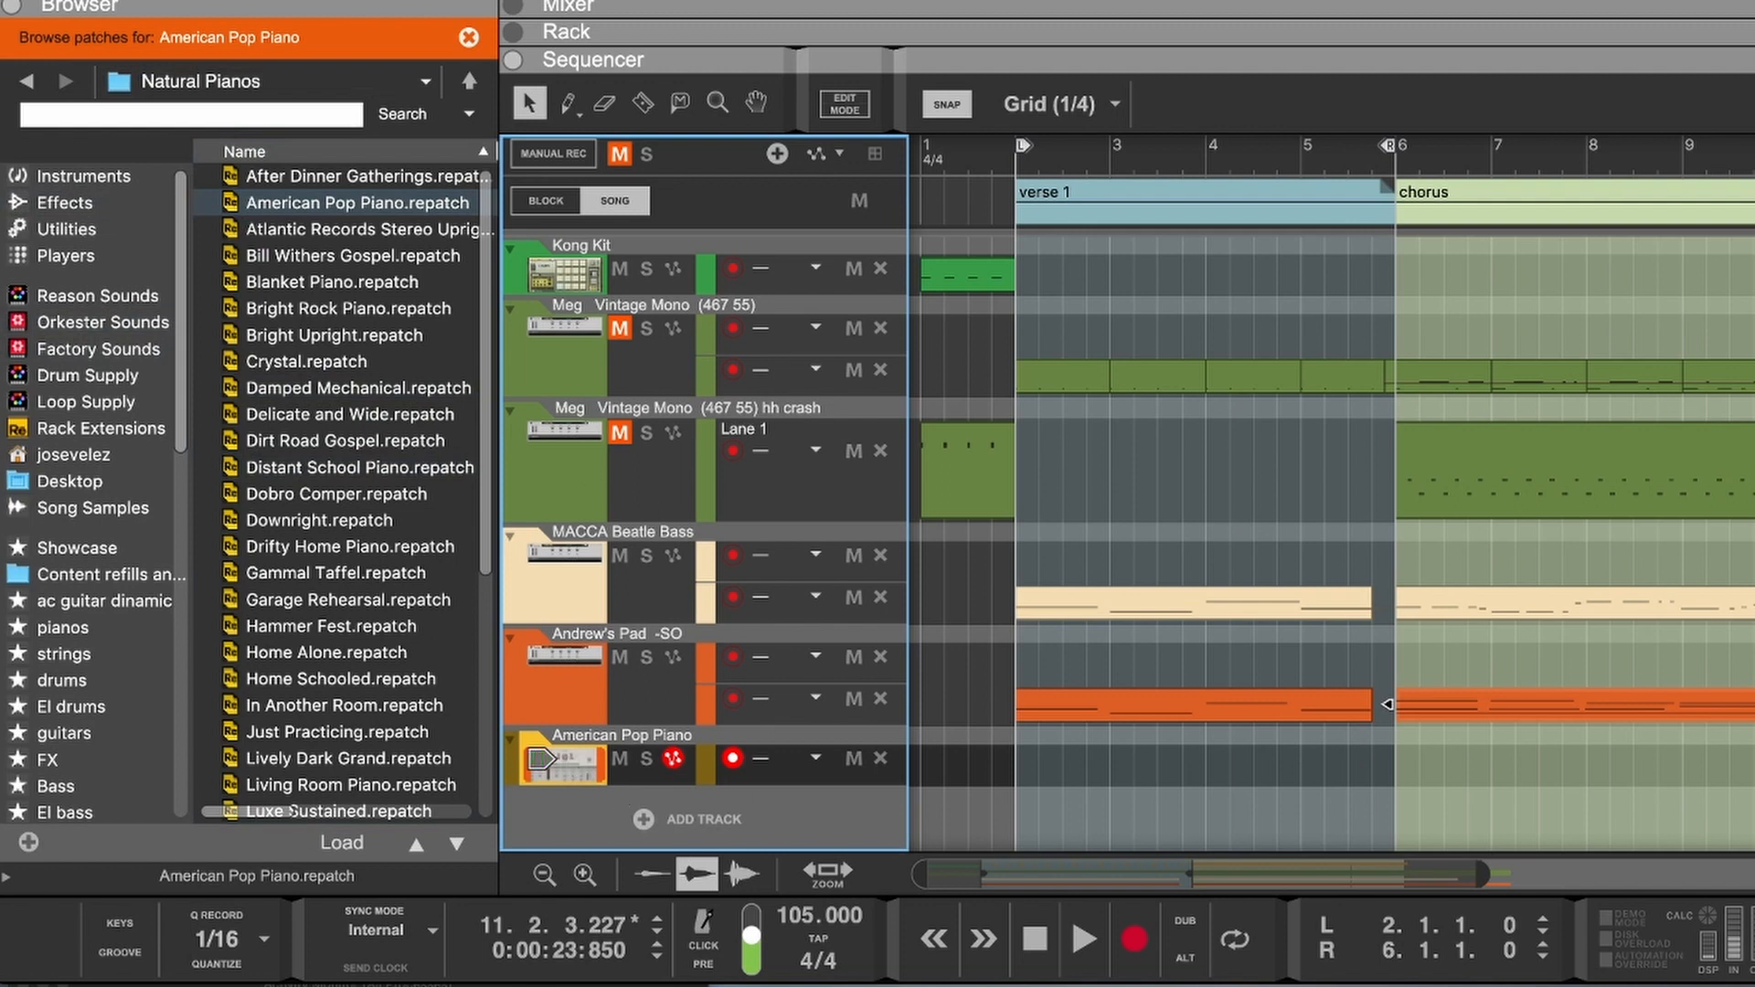
# Step: Raise the buffer size to 4,096 samples in the audio preferences, return it to 128 samples, and close the preferences
pyautogui.click(136, 0)
pyautogui.moveTo(76, 0)
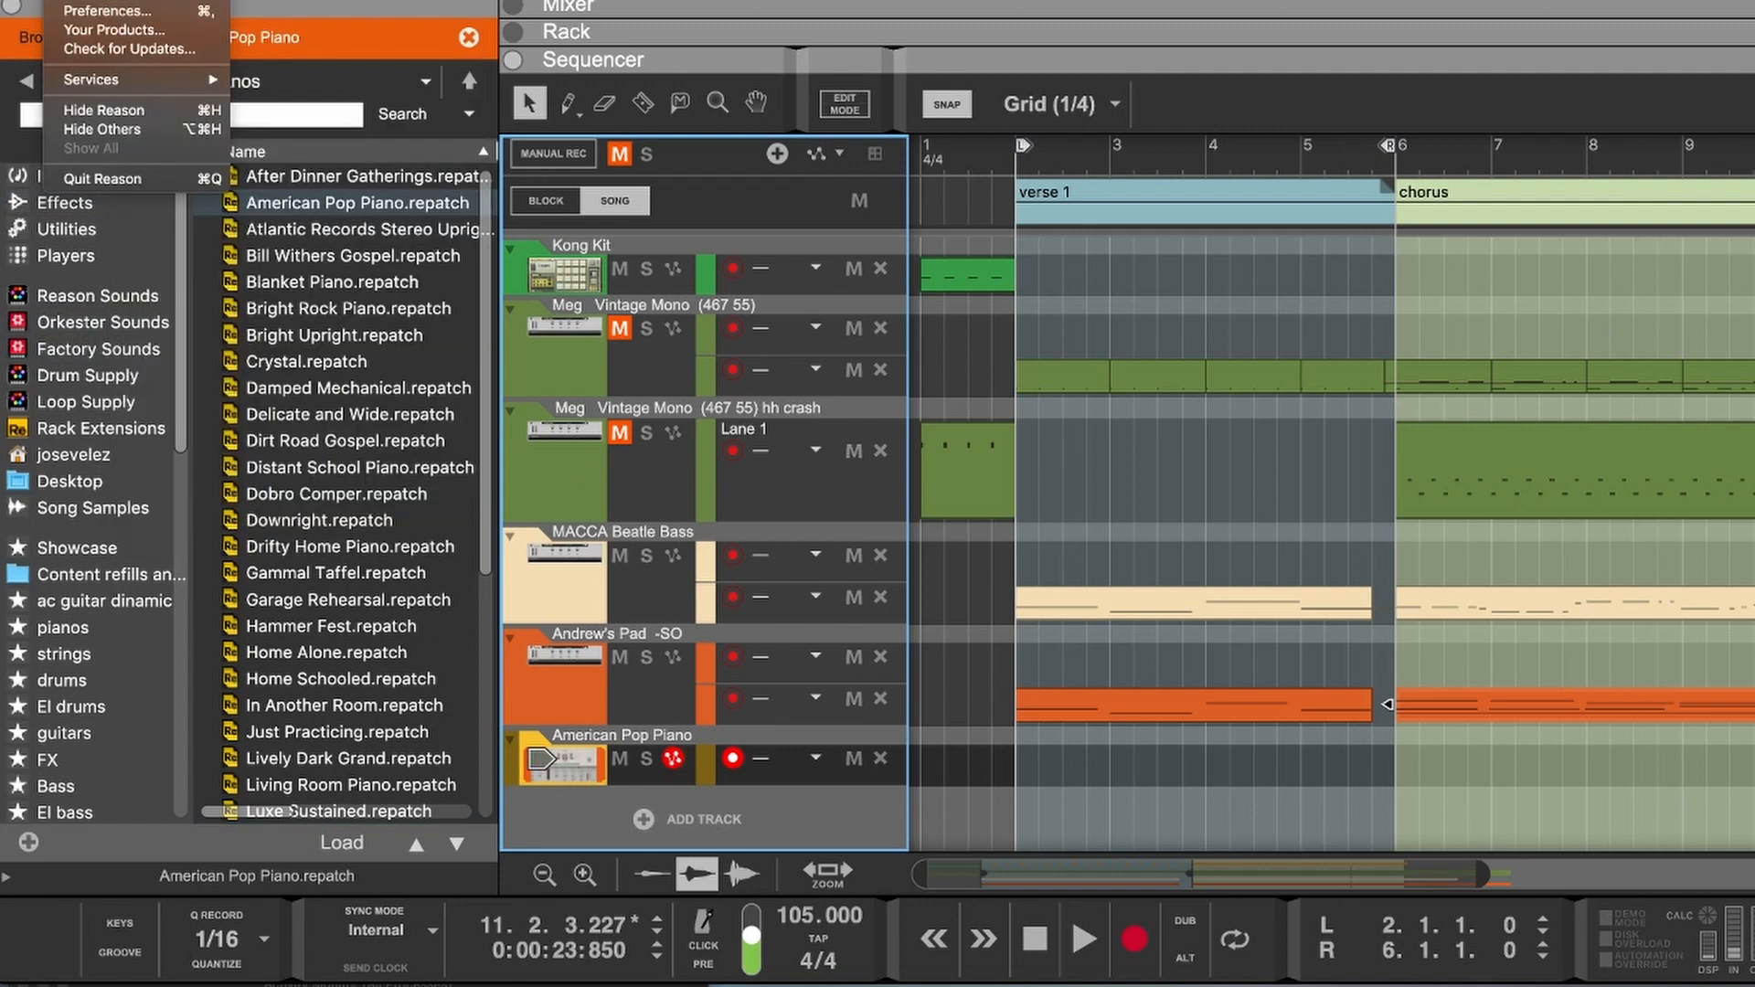
pyautogui.click(98, 12)
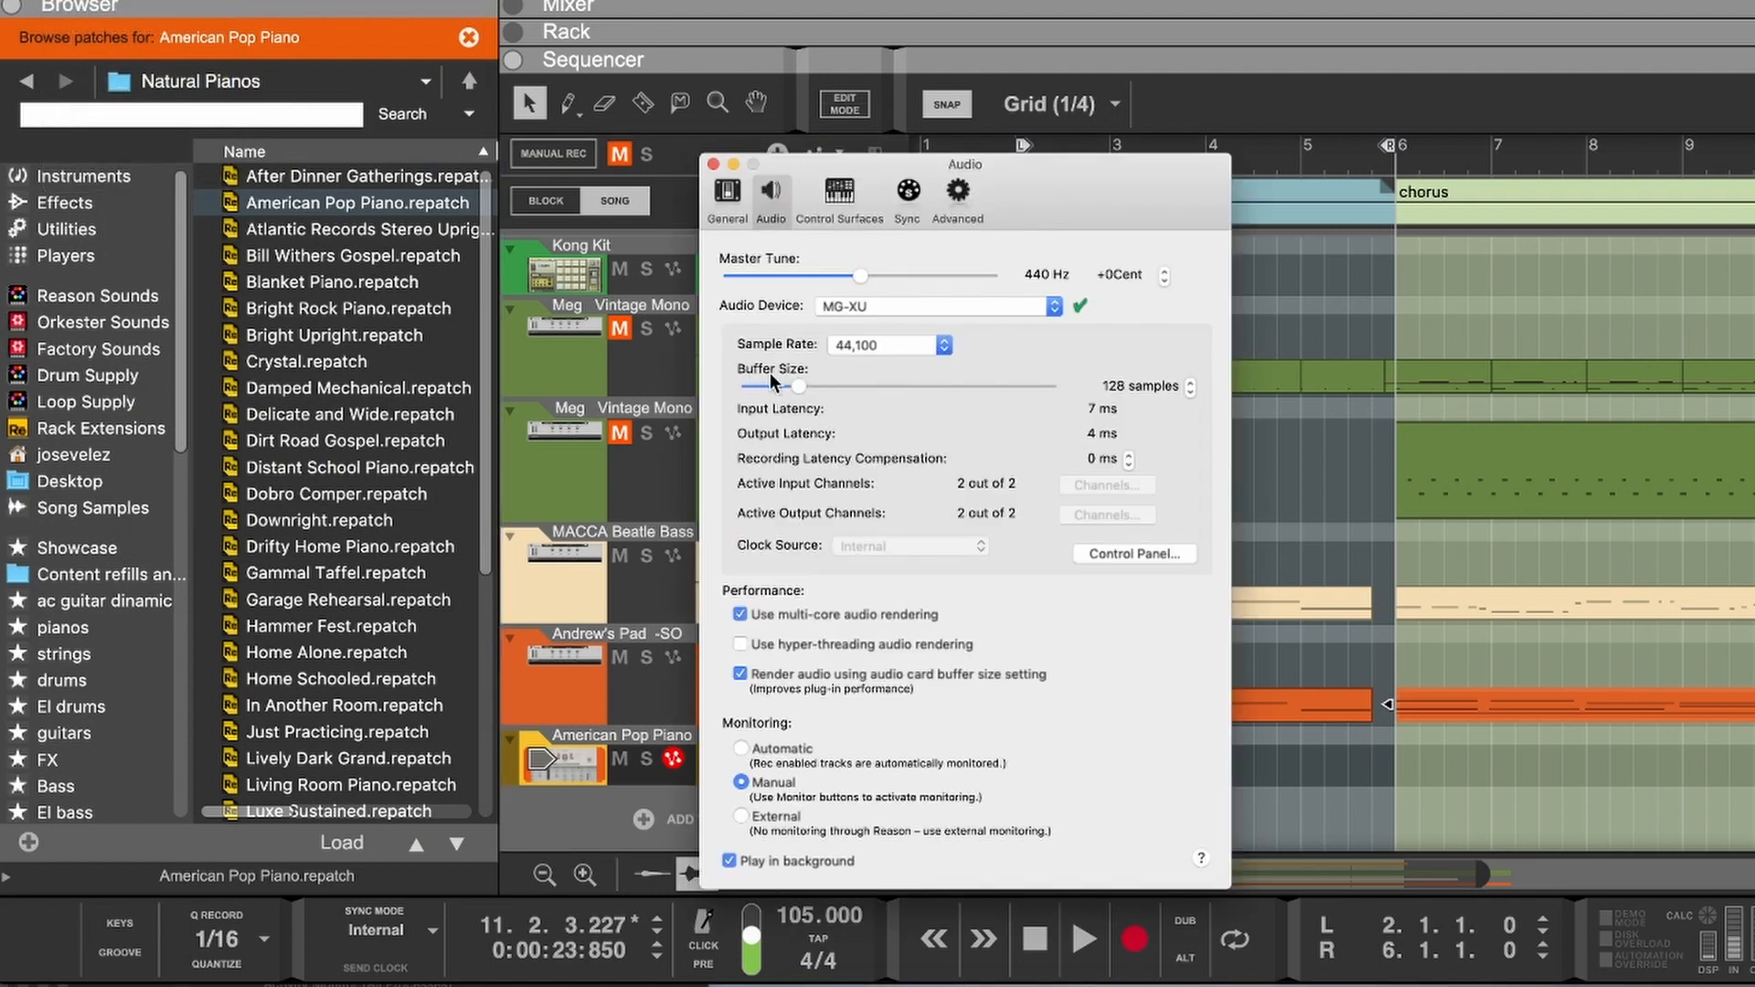
pyautogui.moveTo(808, 379); pyautogui.dragTo(1062, 391)
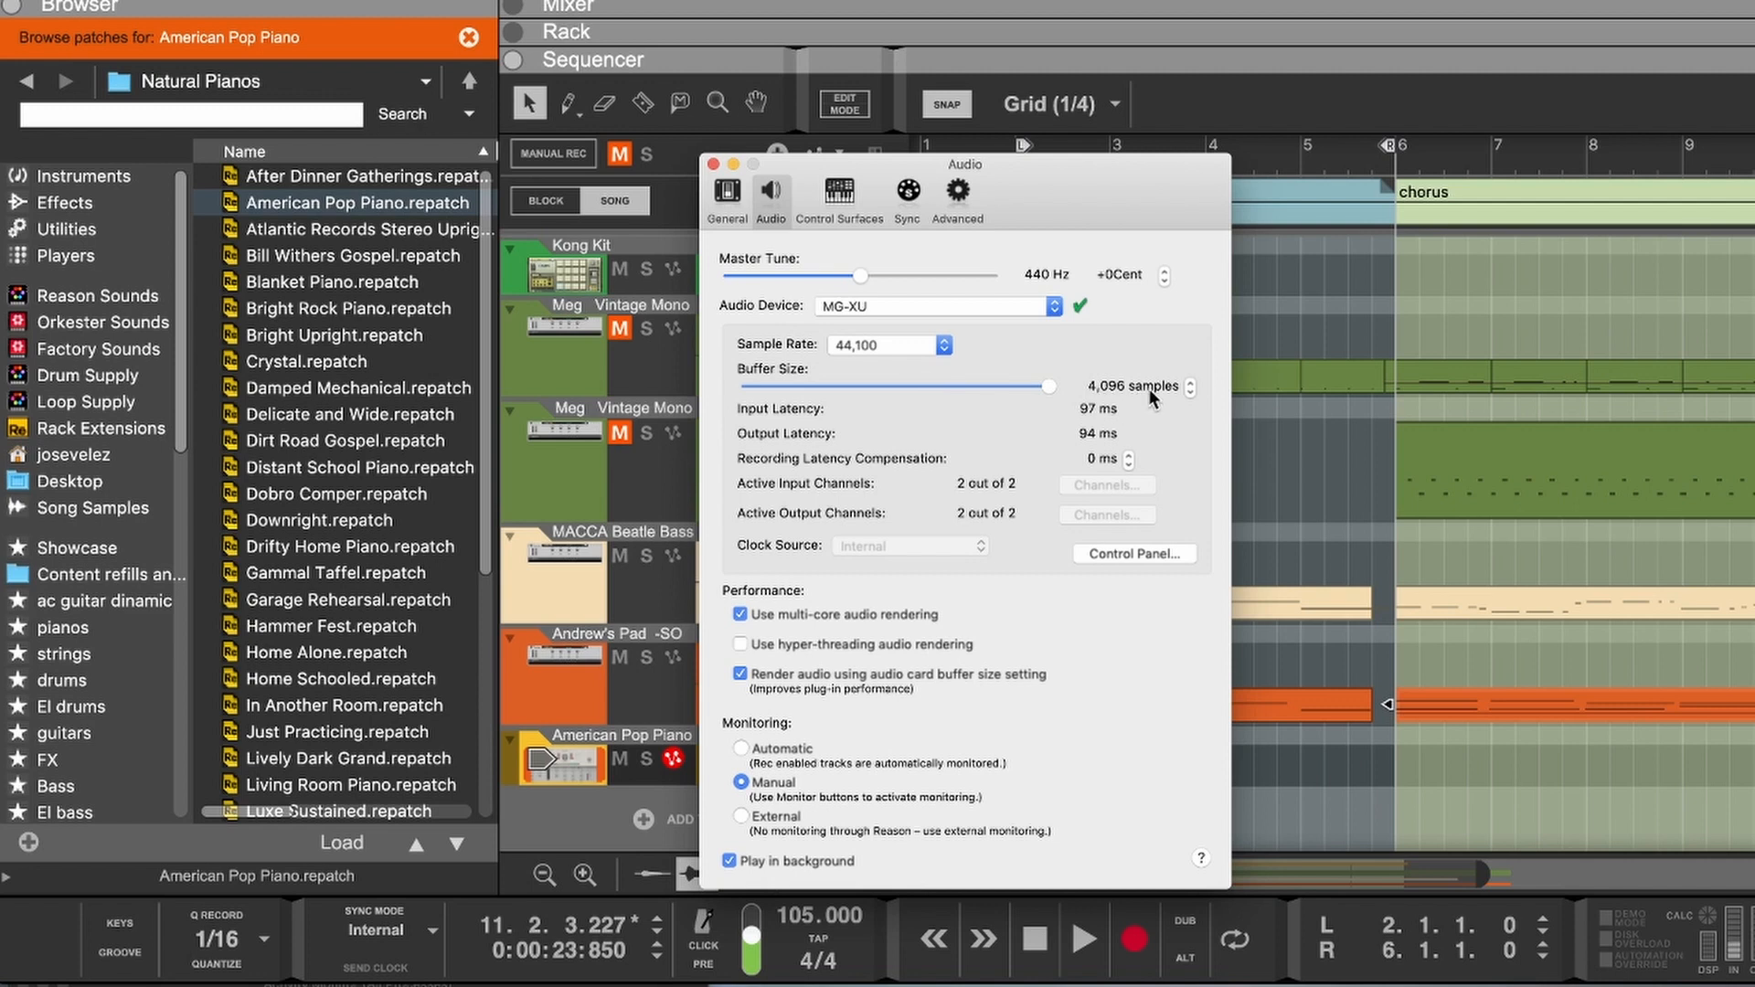
pyautogui.moveTo(943, 388); pyautogui.dragTo(813, 389)
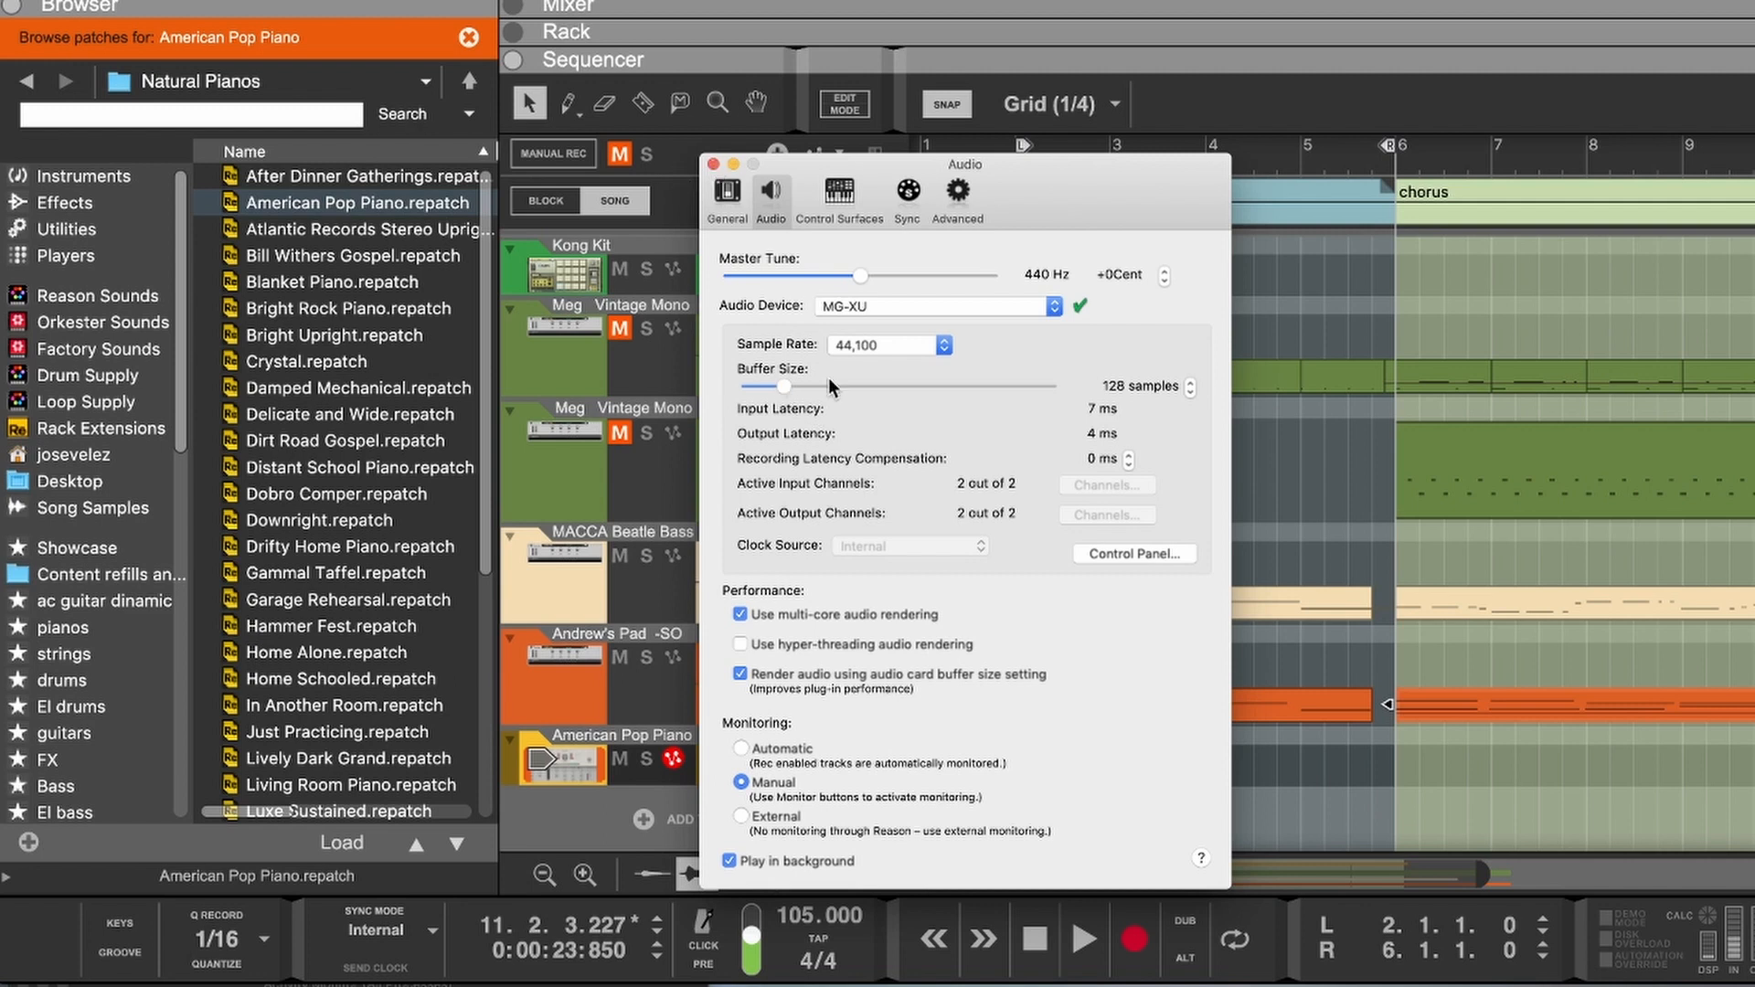
pyautogui.click(713, 165)
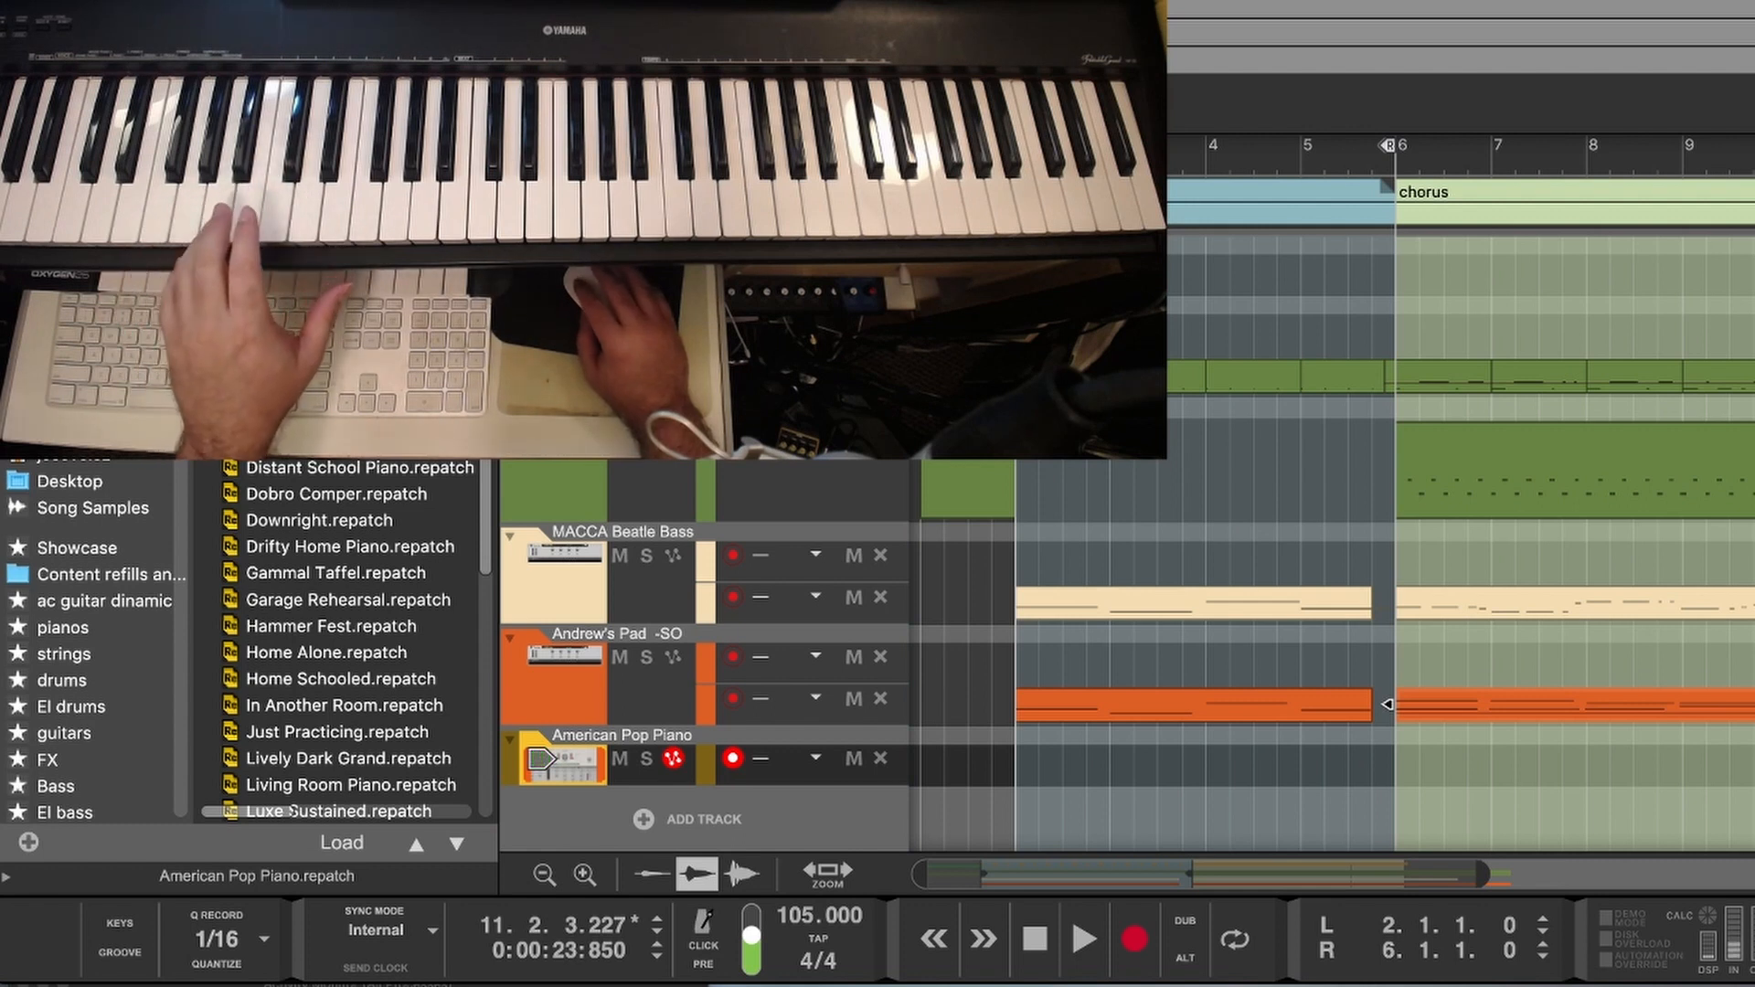
# Step: Hide the browser and raise the American Pop Piano mixer channel's level slightly, checking its Radical Piano device in the rack
pyautogui.press('F3')
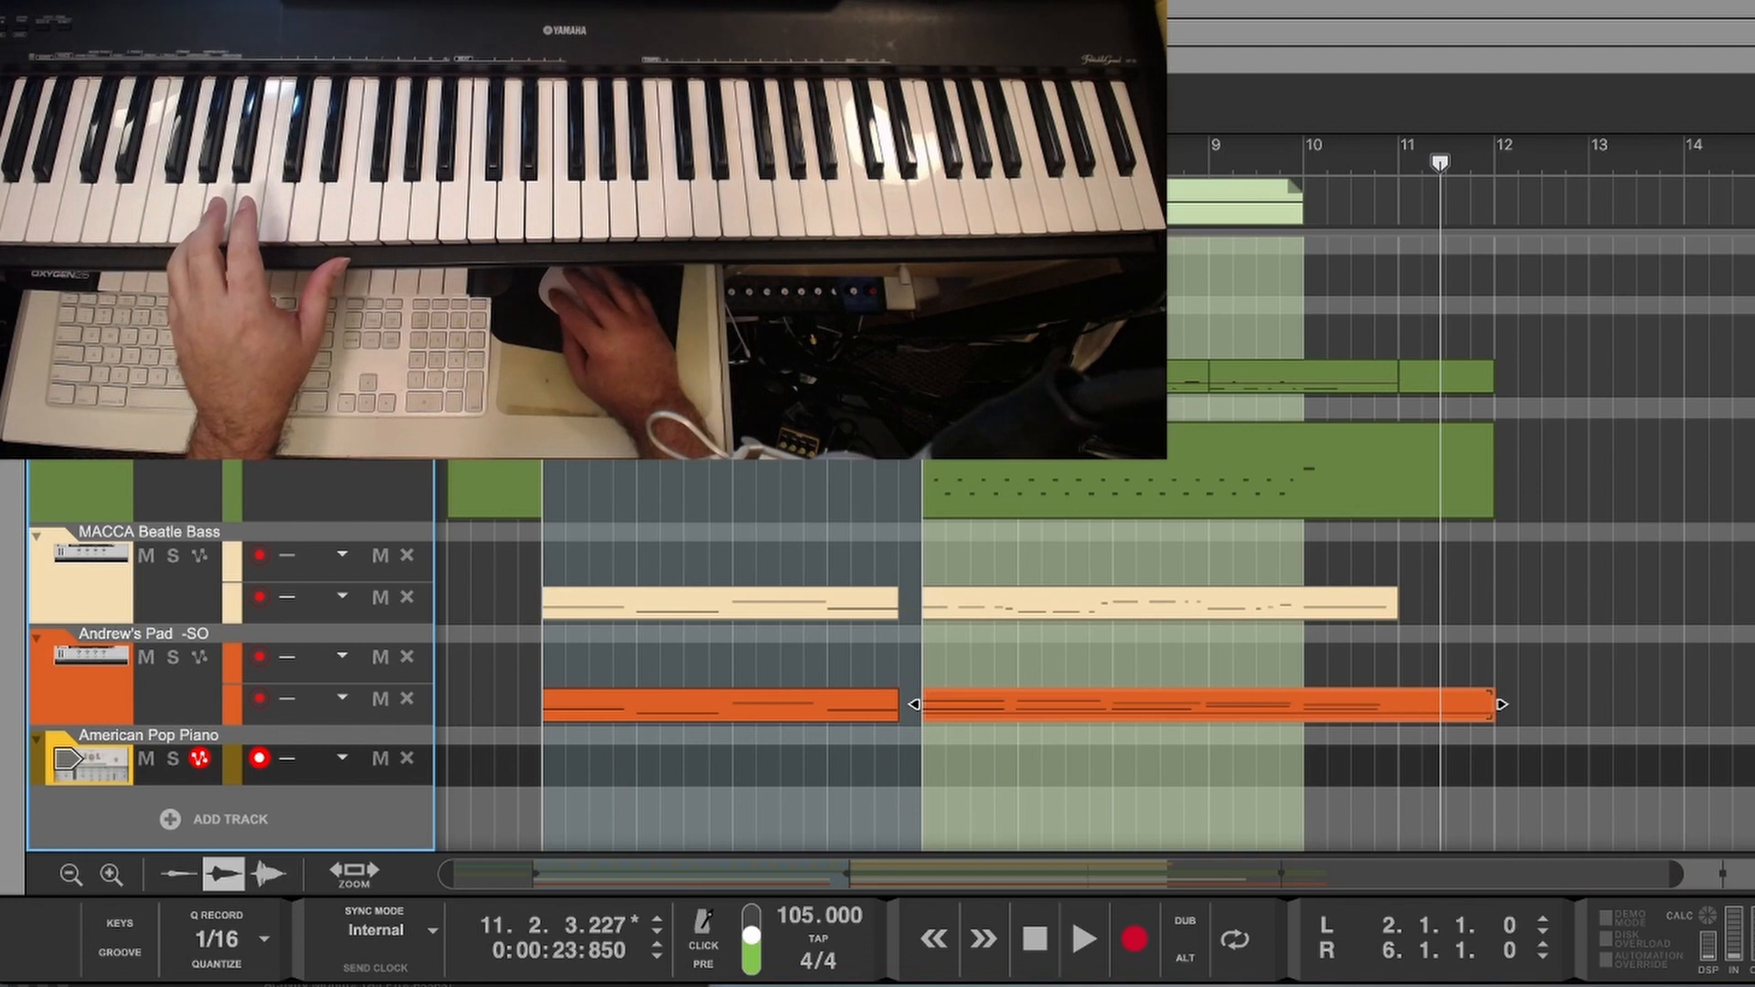
pyautogui.click(914, 704)
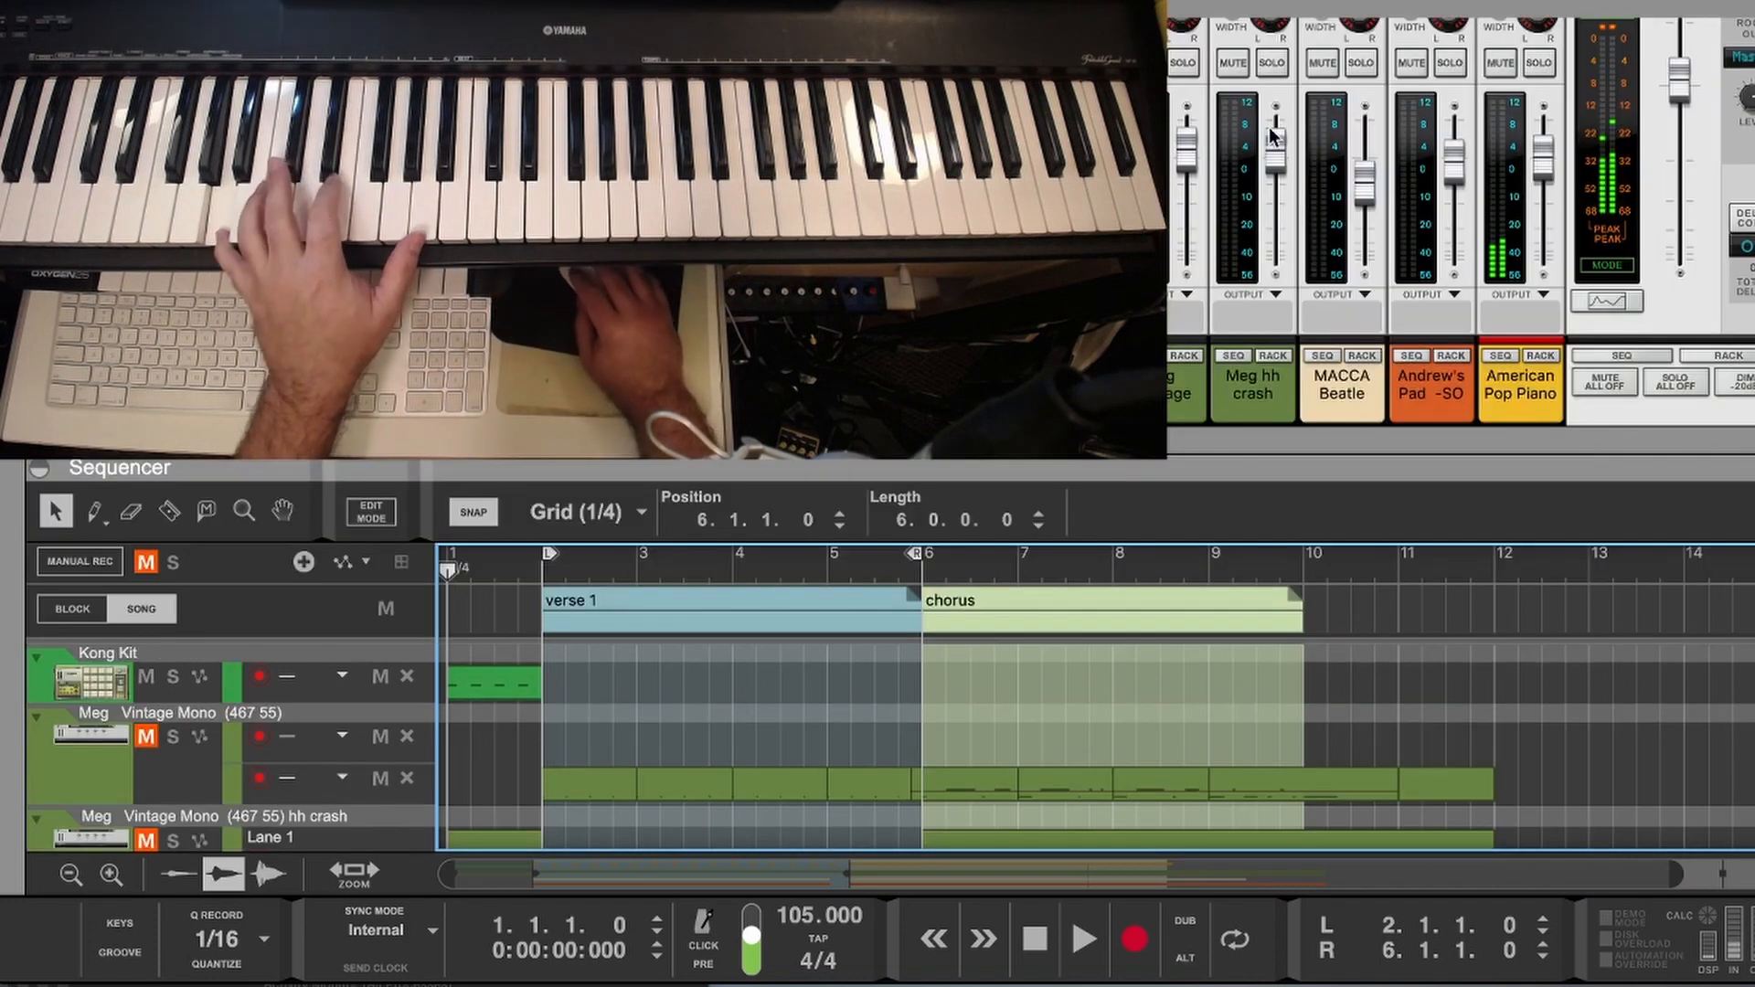
pyautogui.moveTo(1546, 164); pyautogui.dragTo(1548, 122)
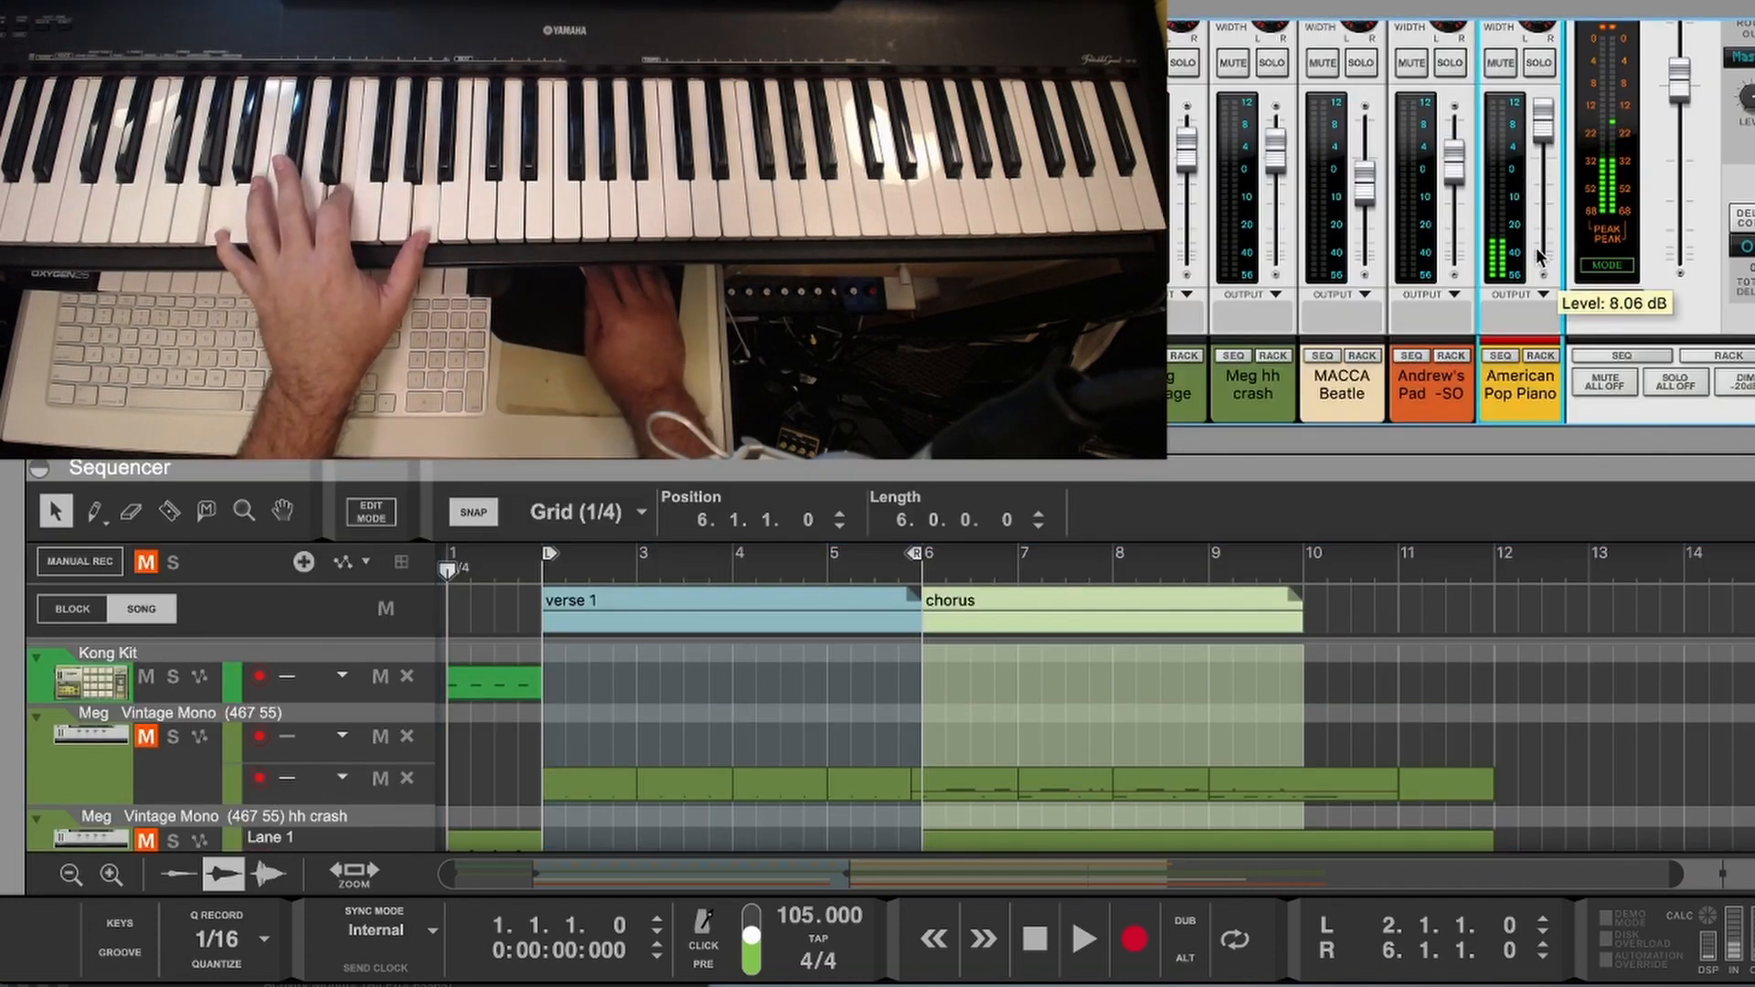
pyautogui.click(1539, 359)
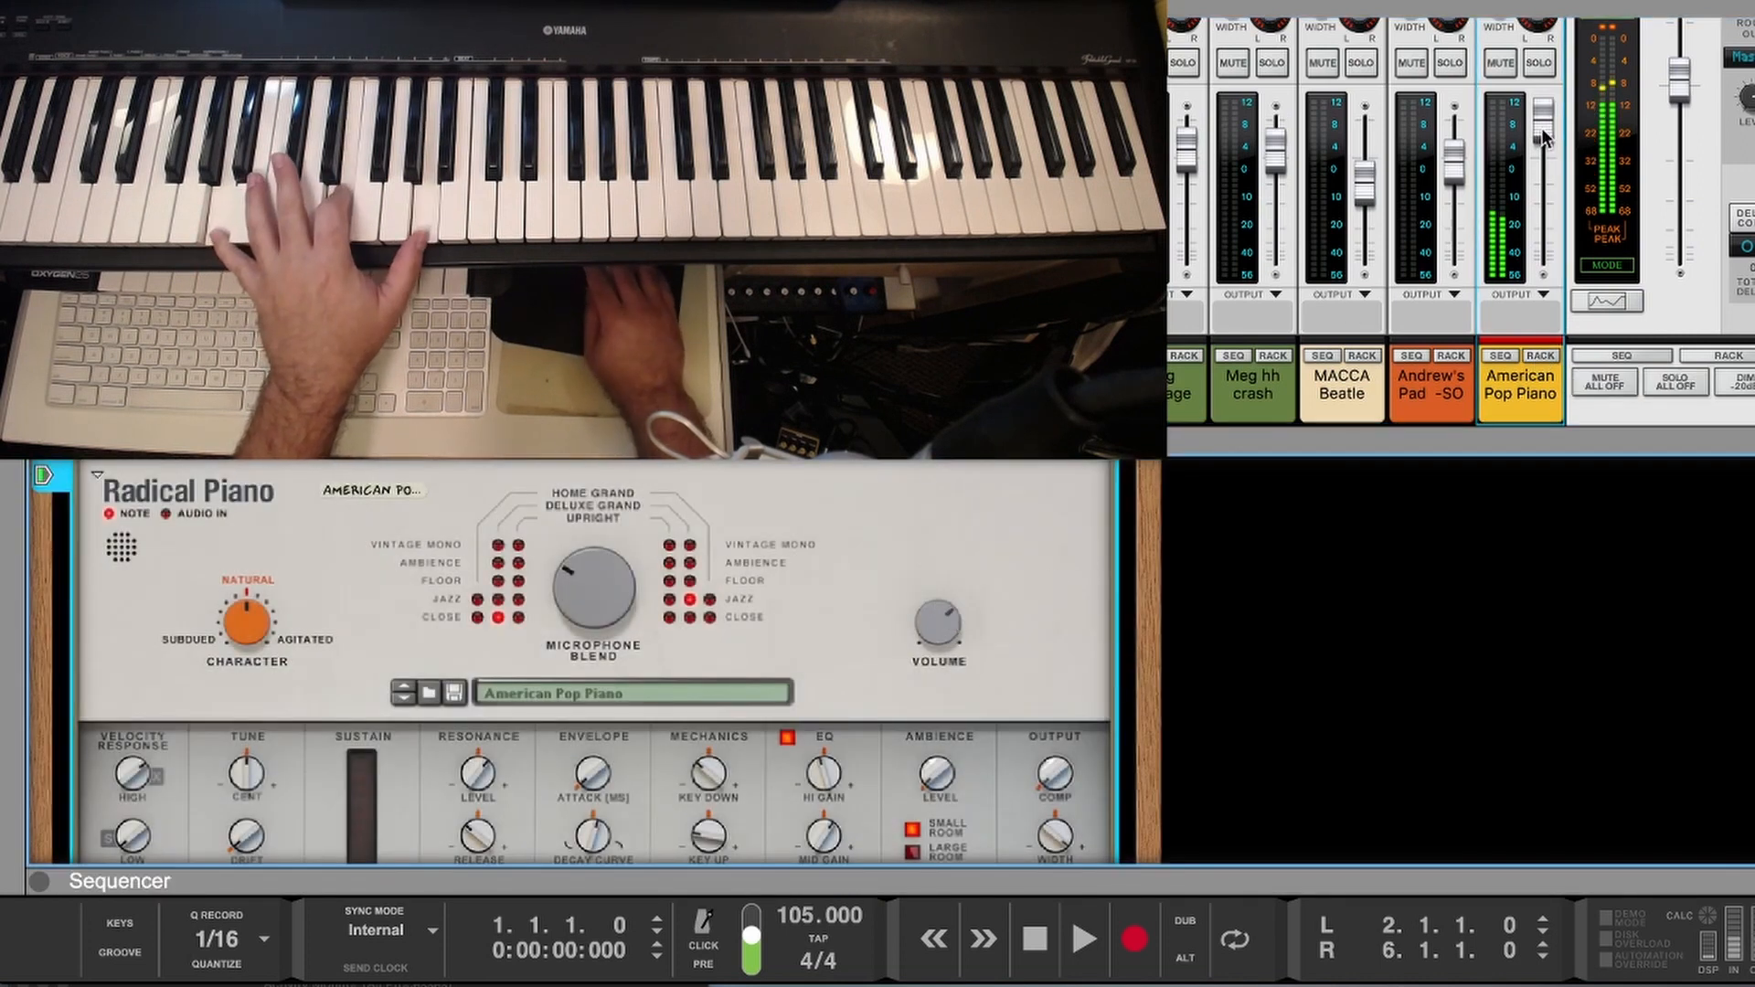
pyautogui.moveTo(1541, 128); pyautogui.dragTo(1542, 135)
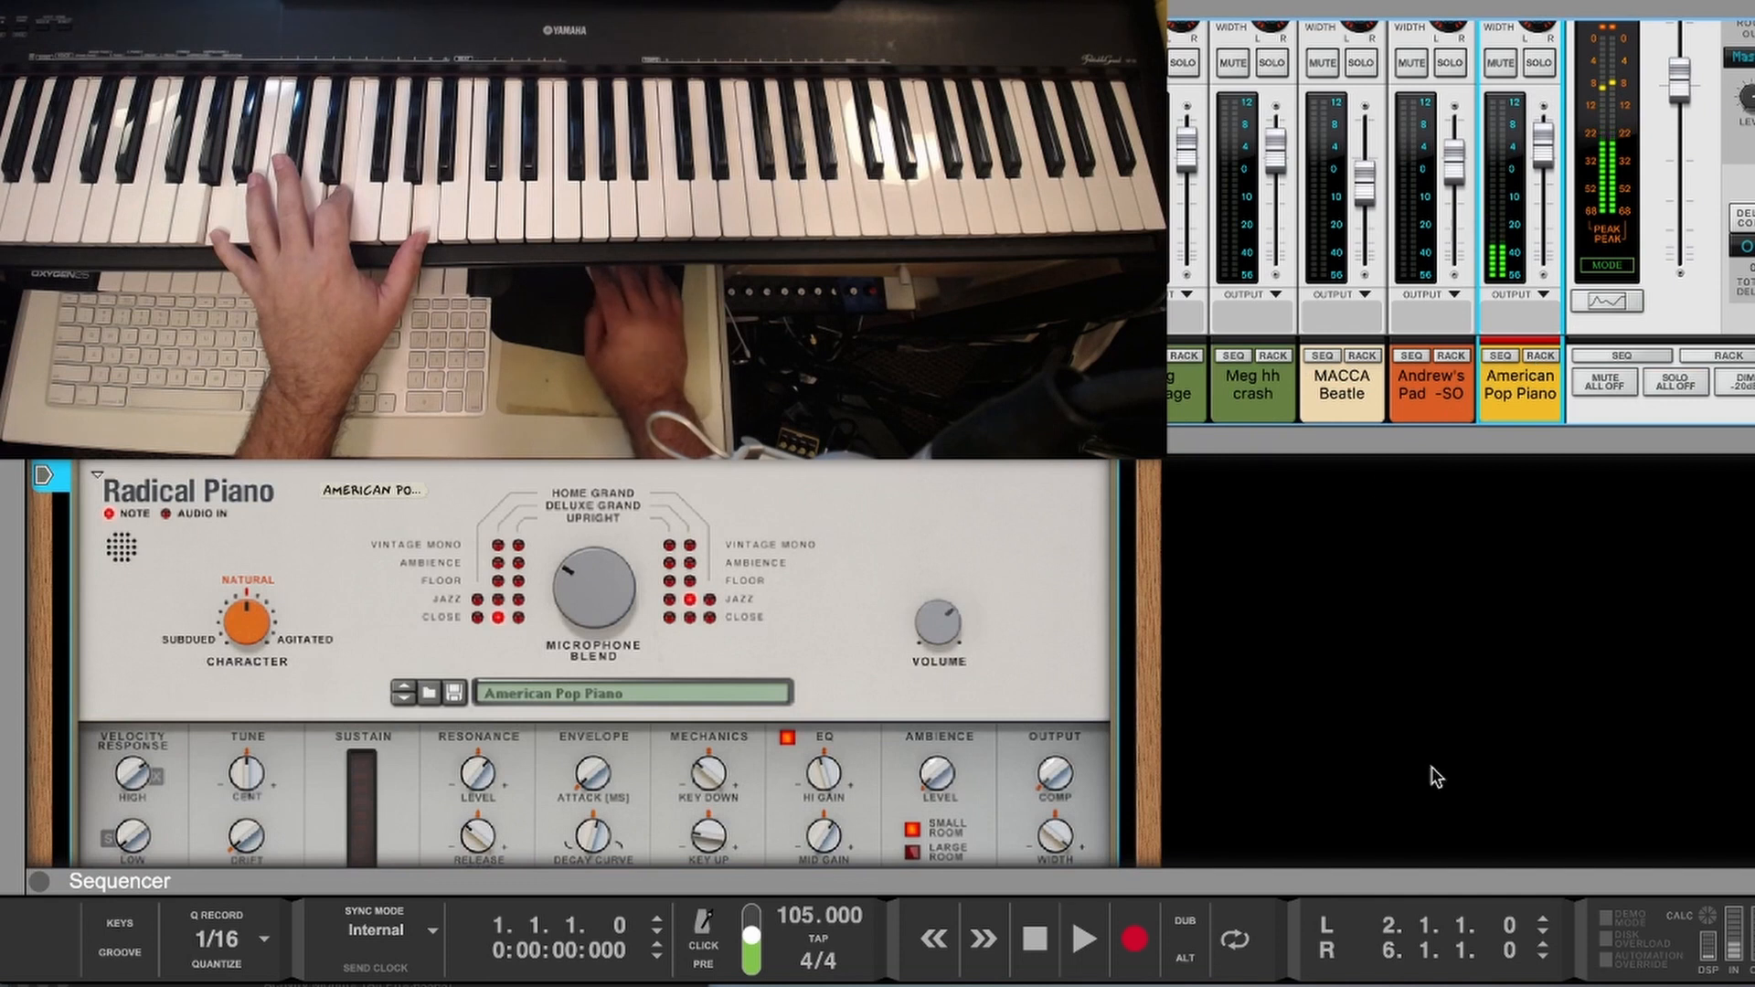
pyautogui.moveTo(1356, 873); pyautogui.dragTo(1342, 461)
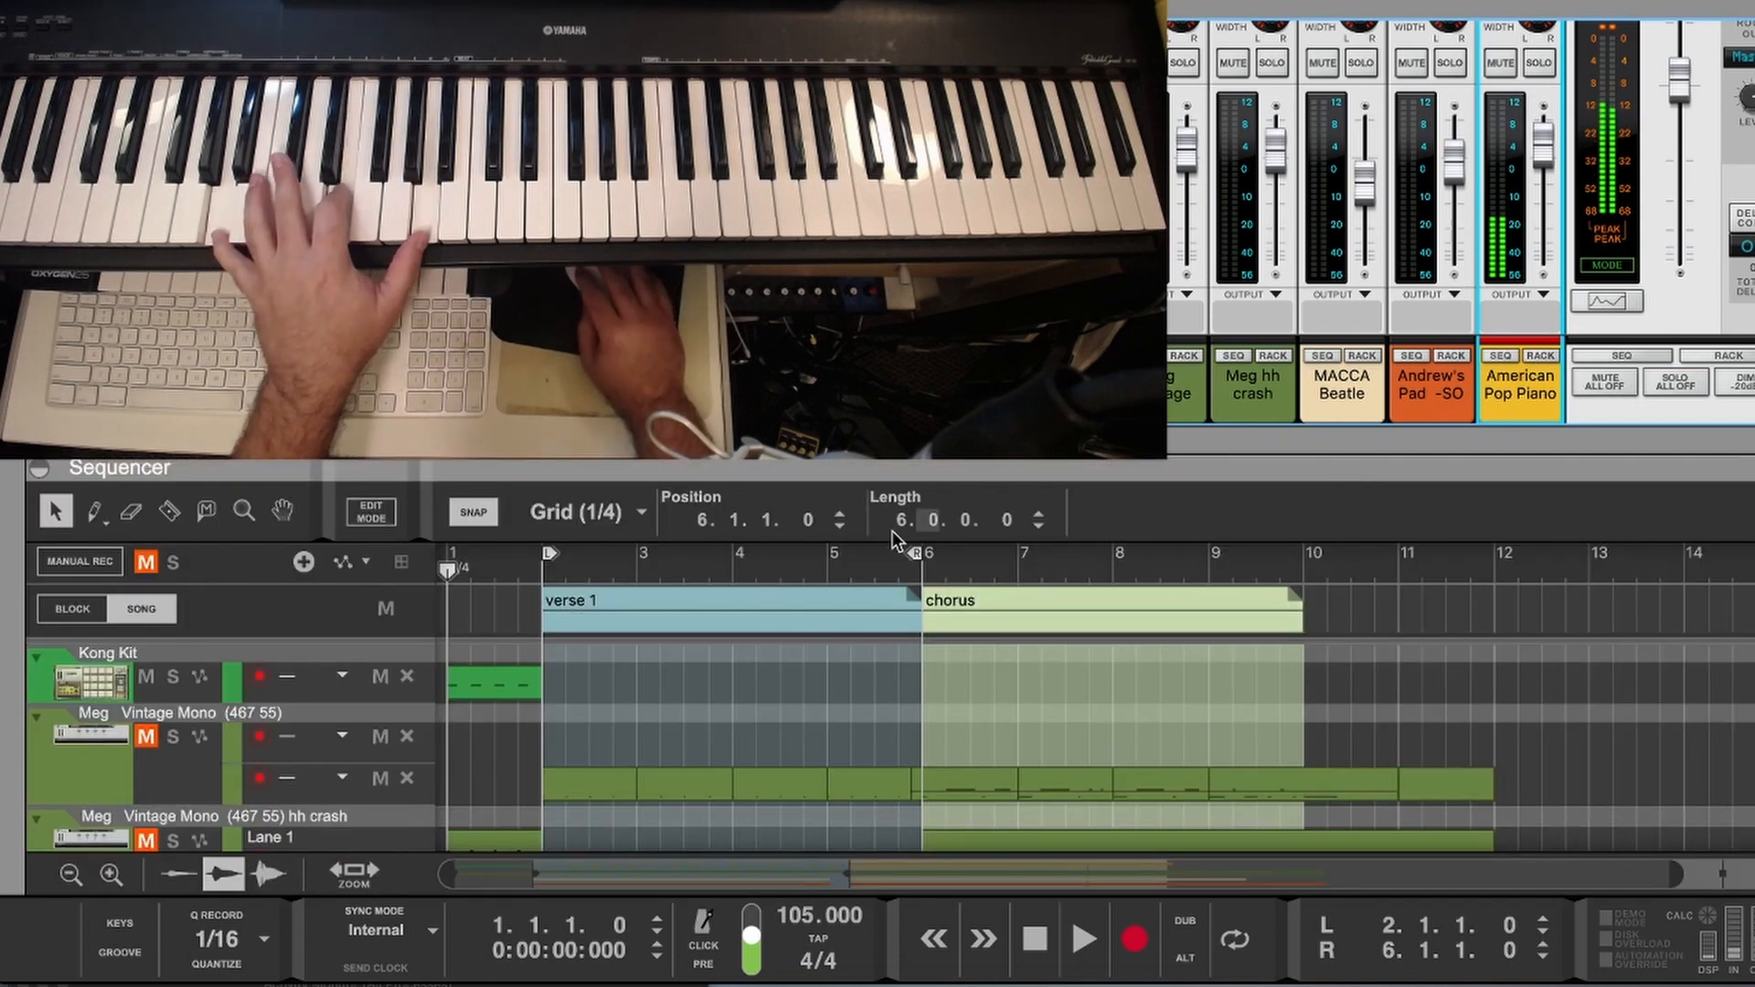
pyautogui.scroll(-10, 800, 664)
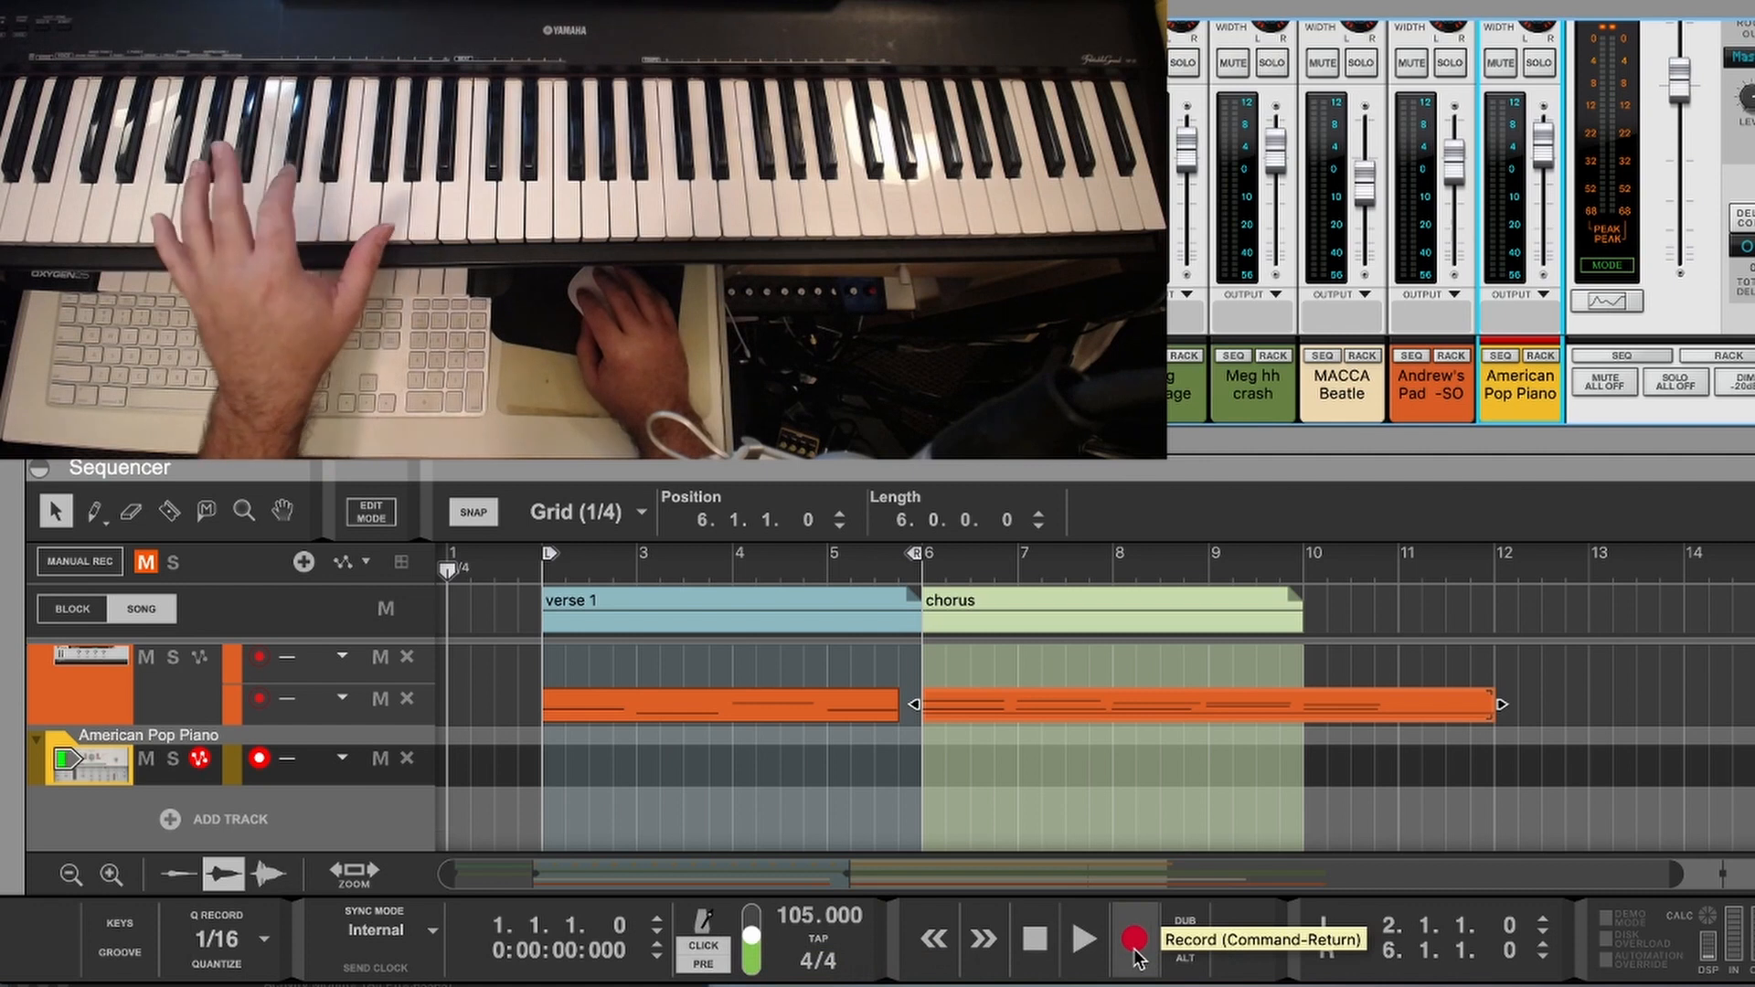
pyautogui.click(1134, 942)
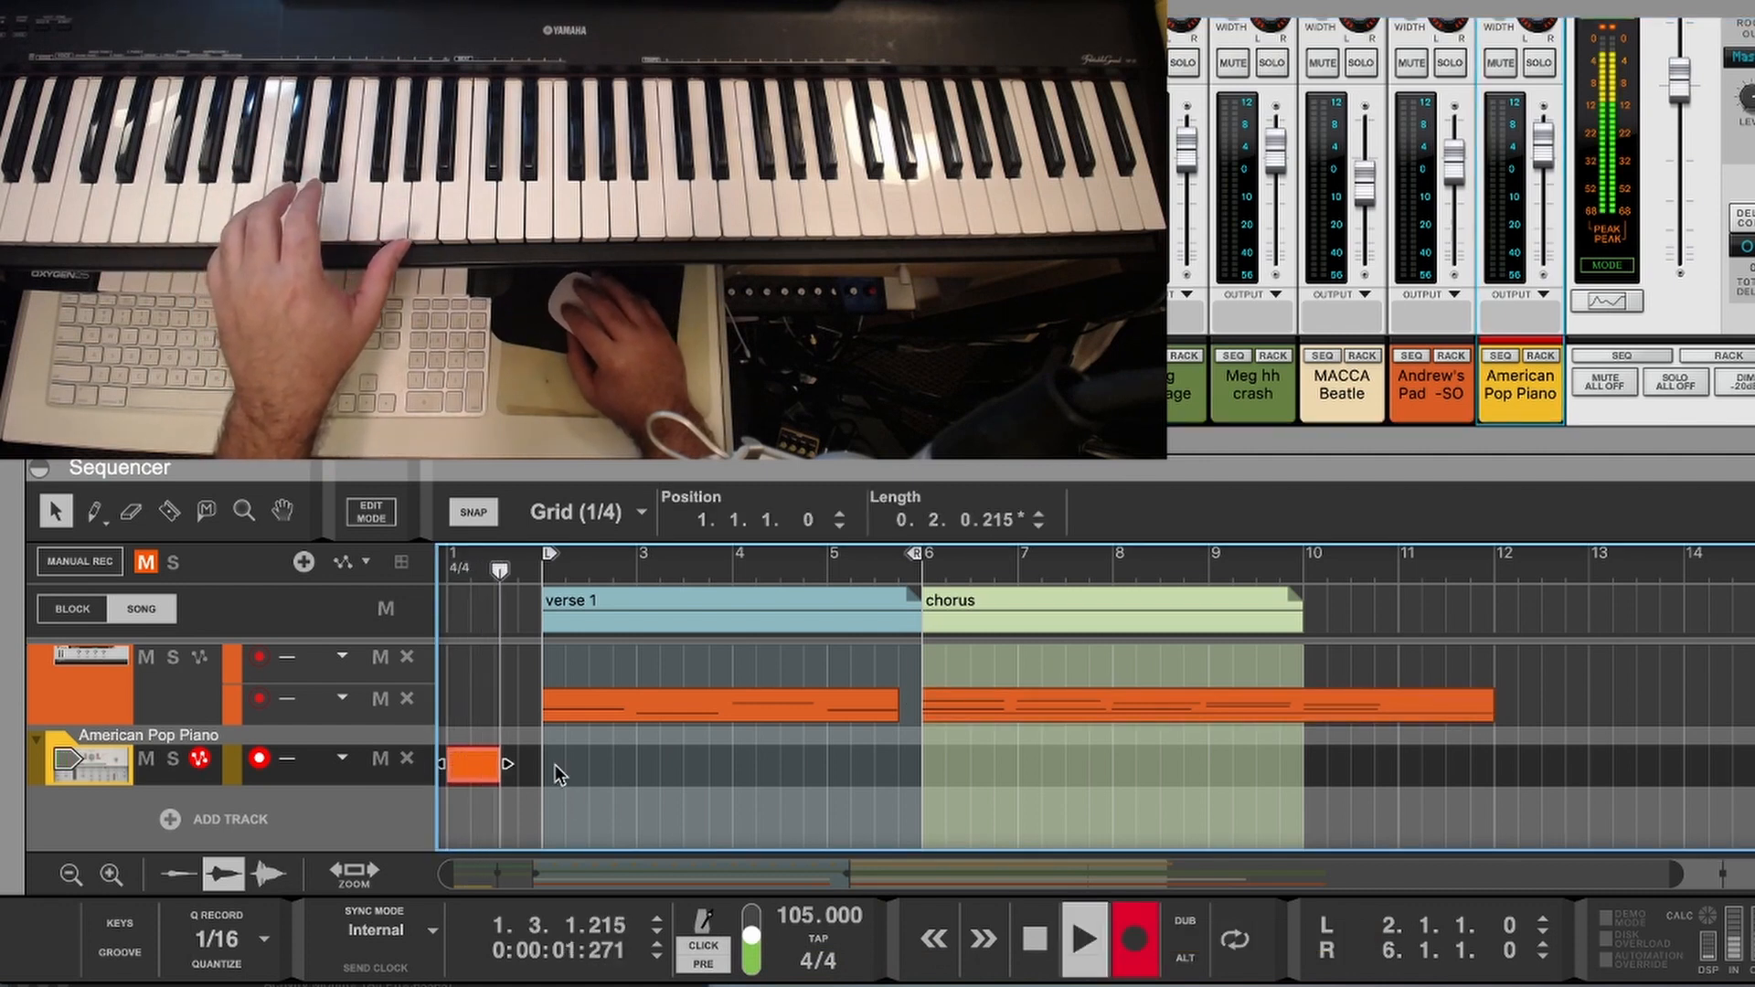
pyautogui.click(1035, 939)
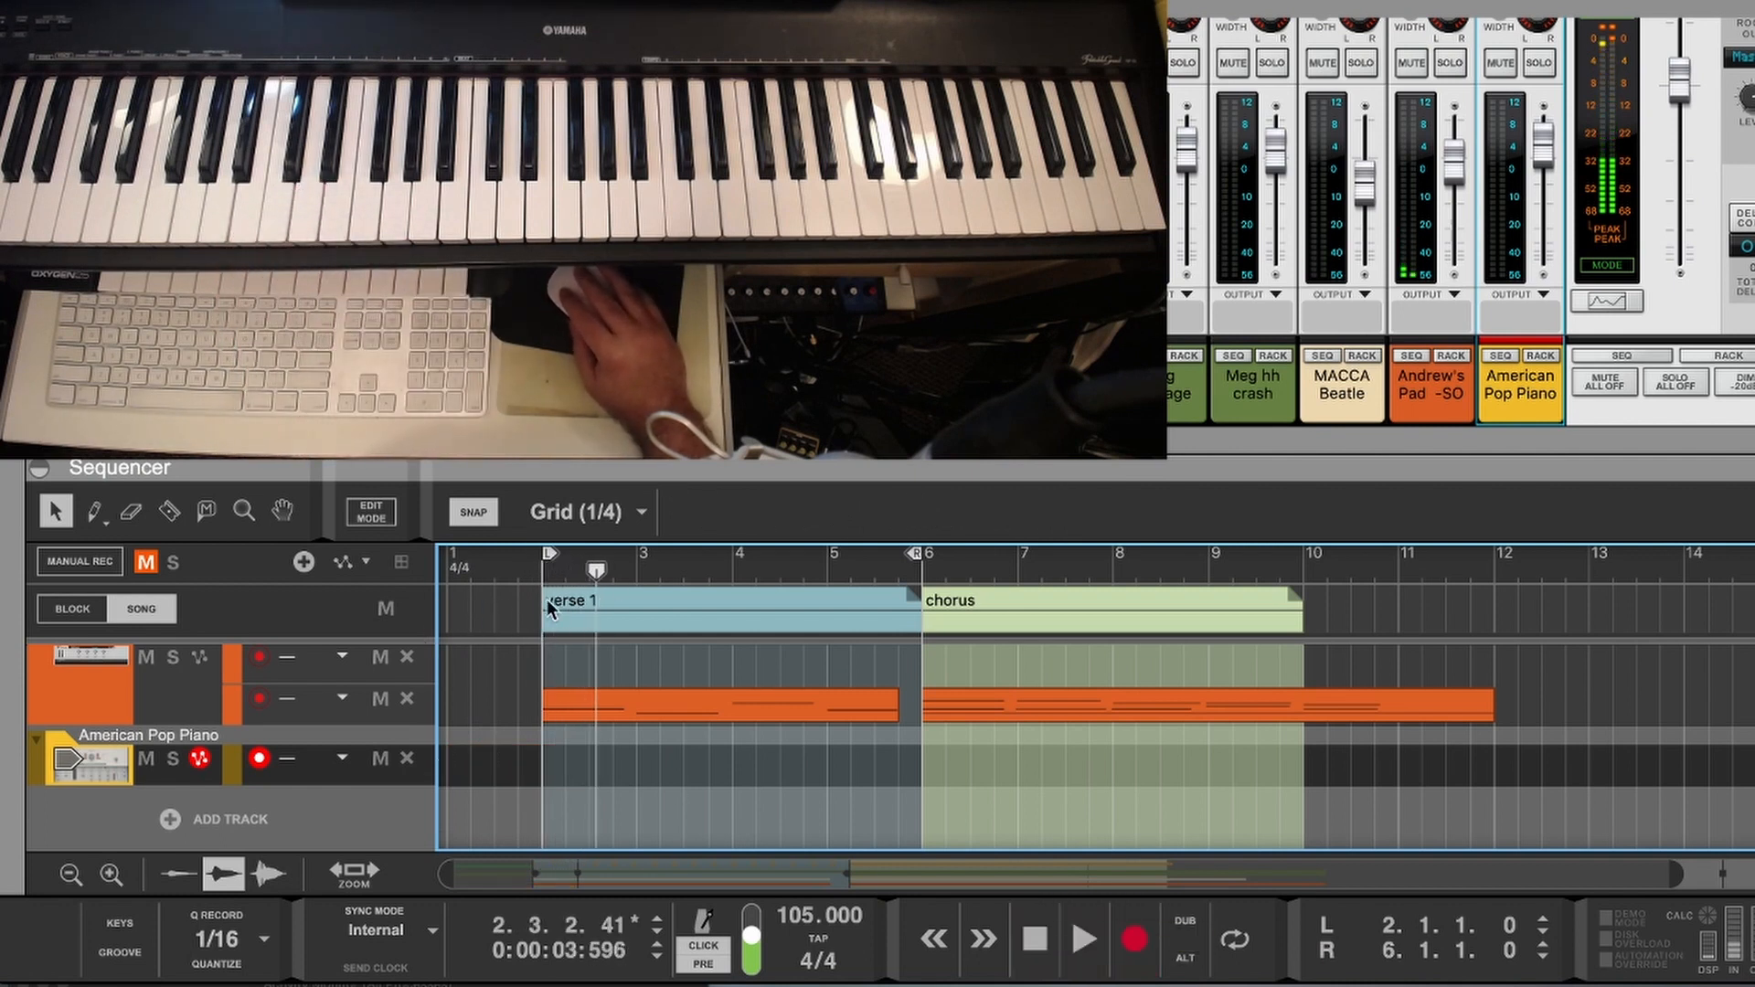
# Step: Record a piano performance on the American Pop Piano track from bar 1 through verse 1 and the chorus into bar 12
pyautogui.click(439, 554)
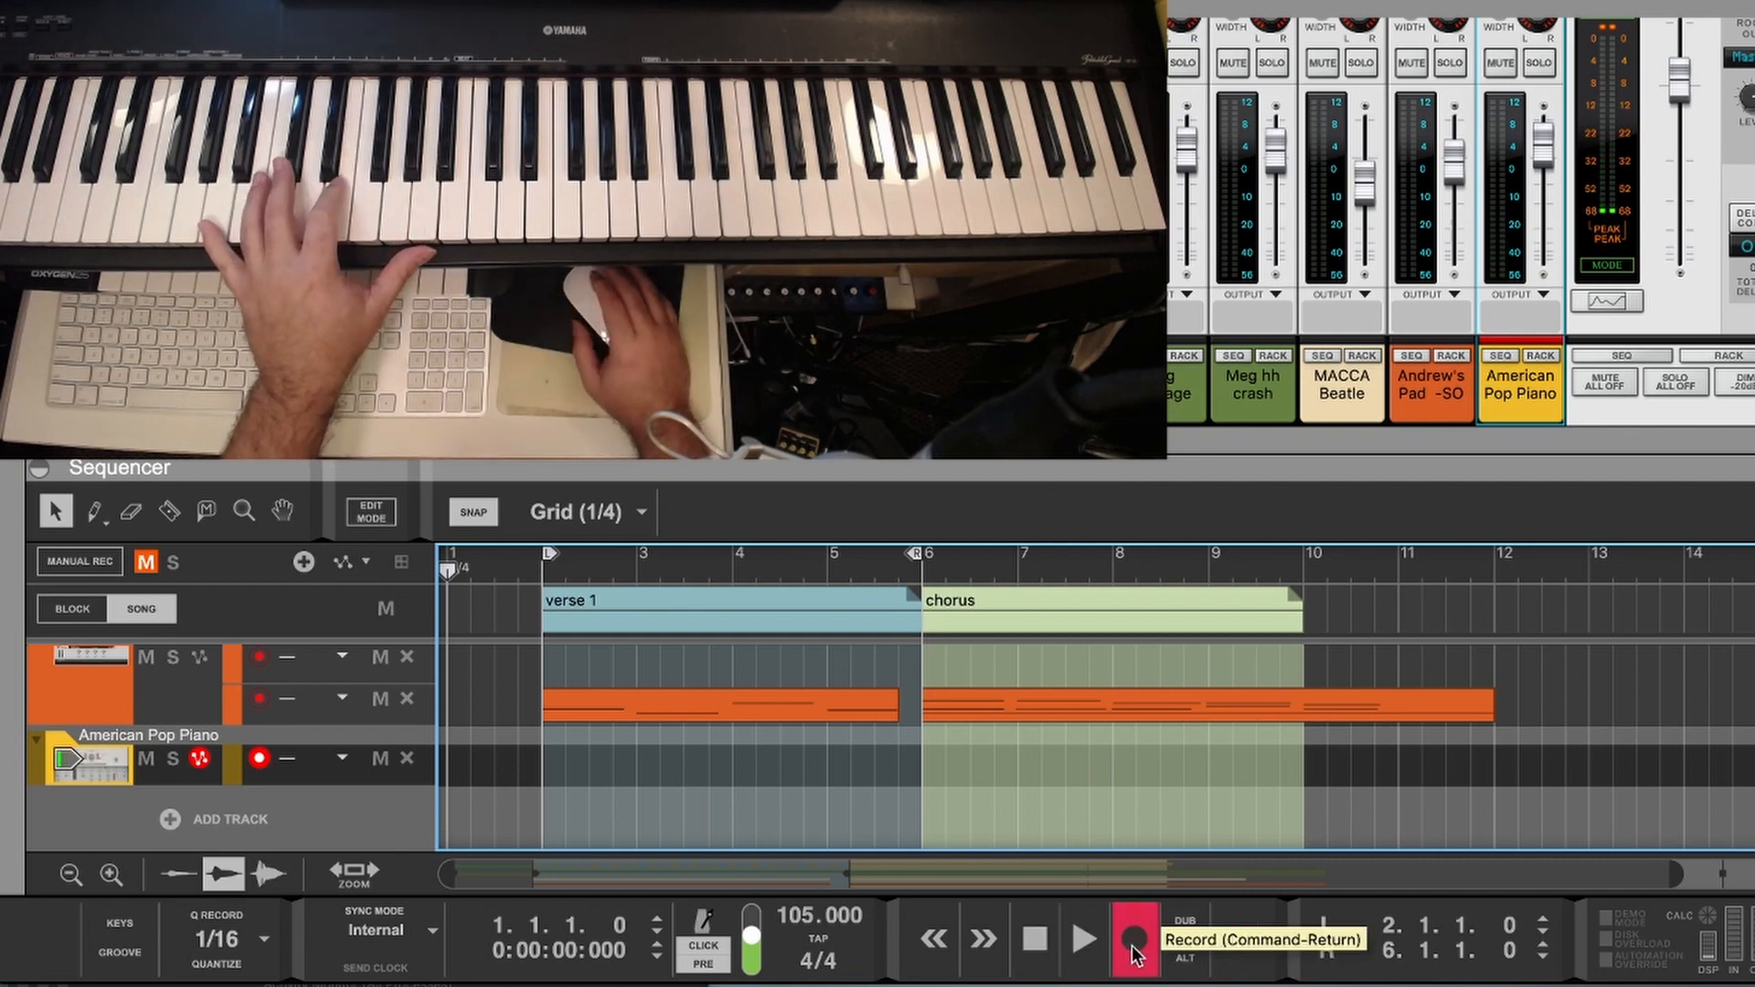
pyautogui.click(1134, 951)
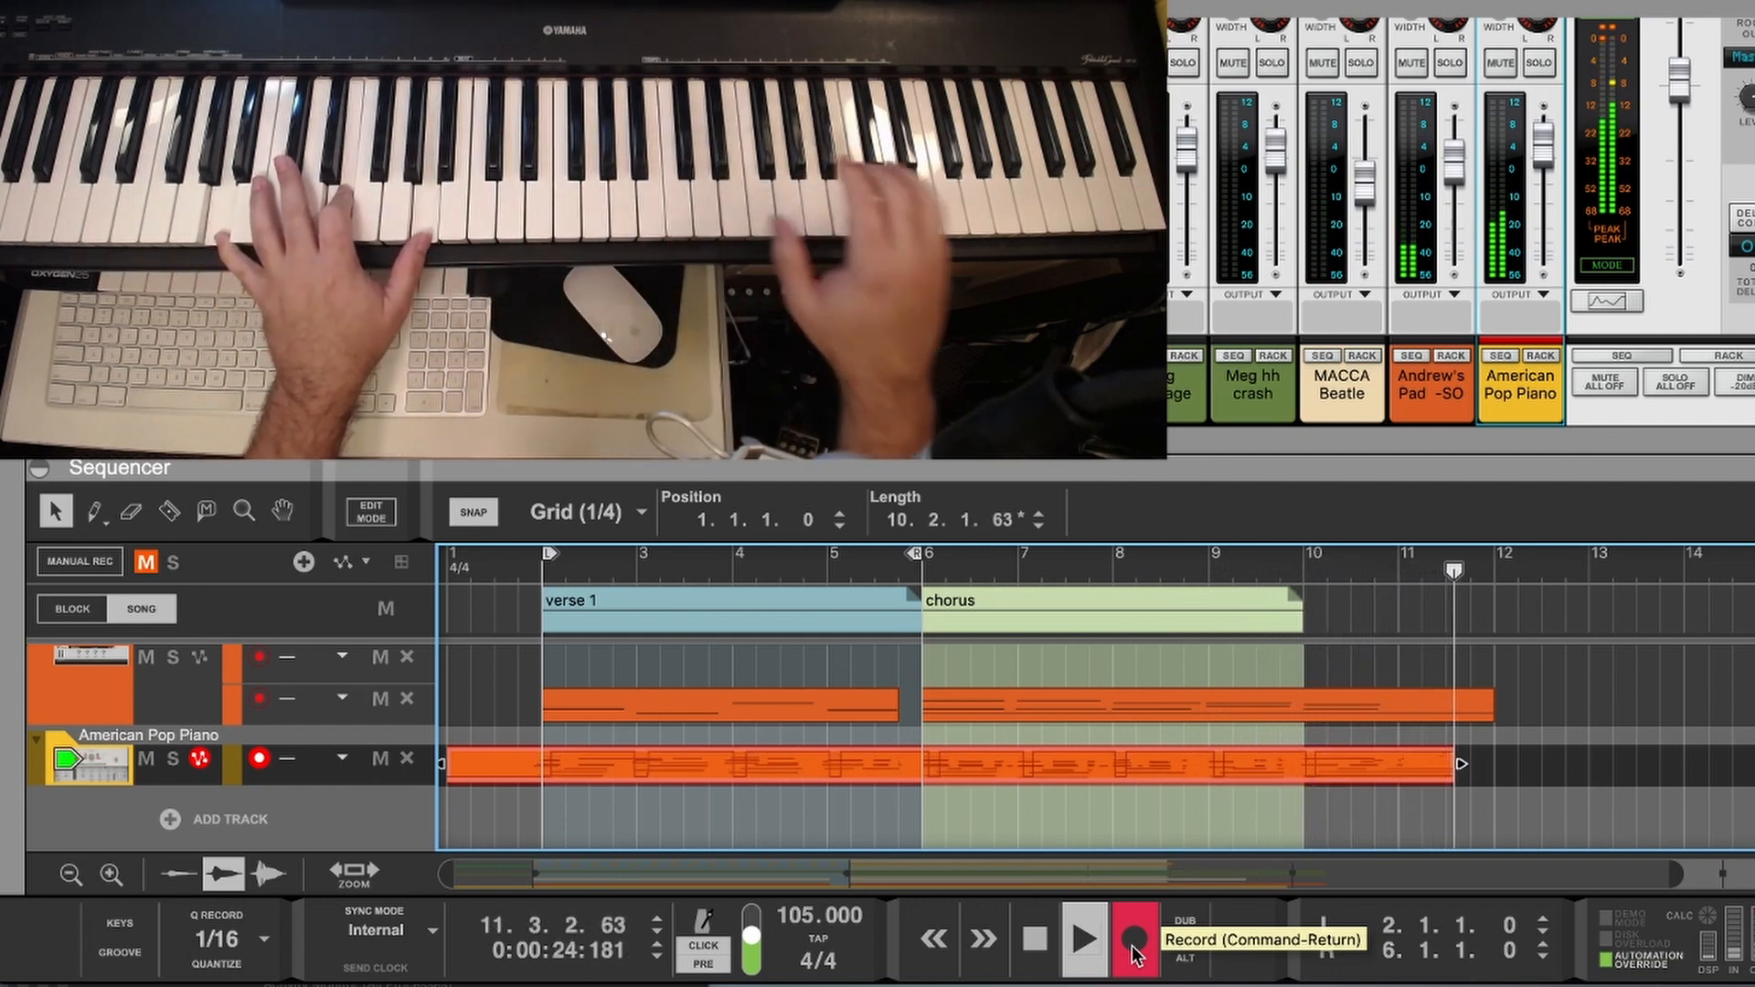
pyautogui.click(1030, 955)
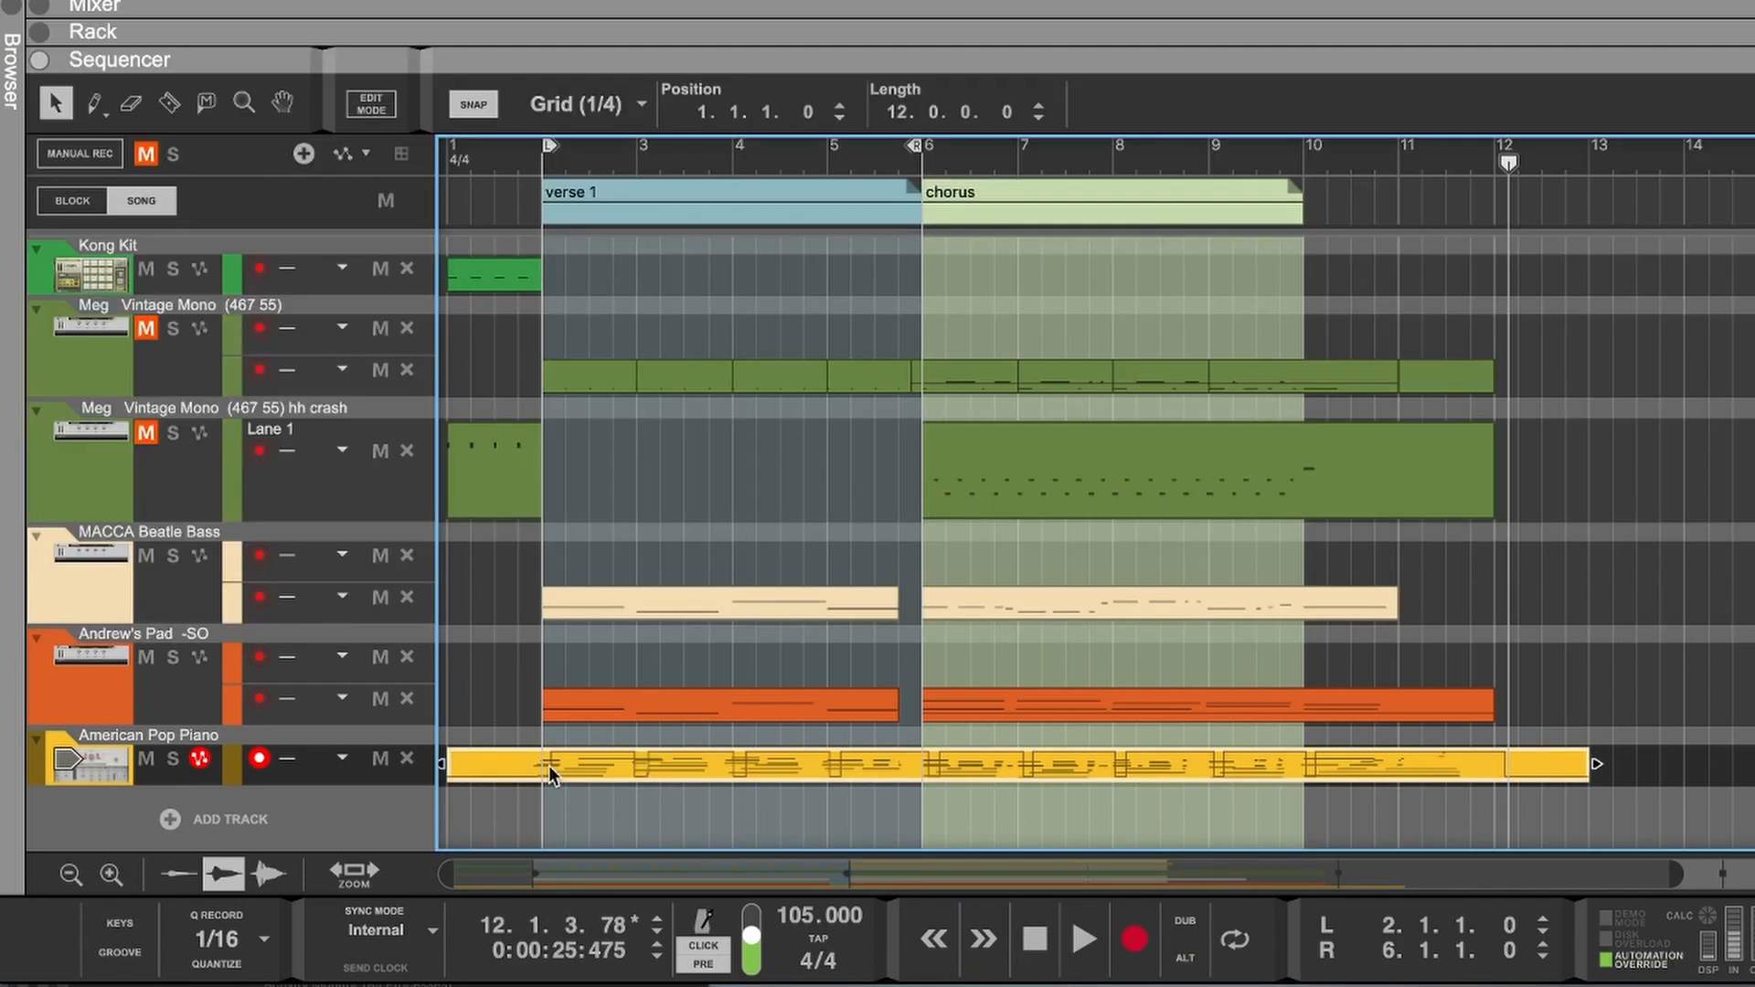
# Step: Open the recorded piano clip to examine its notes and velocities, and return to the arrangement
pyautogui.doubleClick(549, 765)
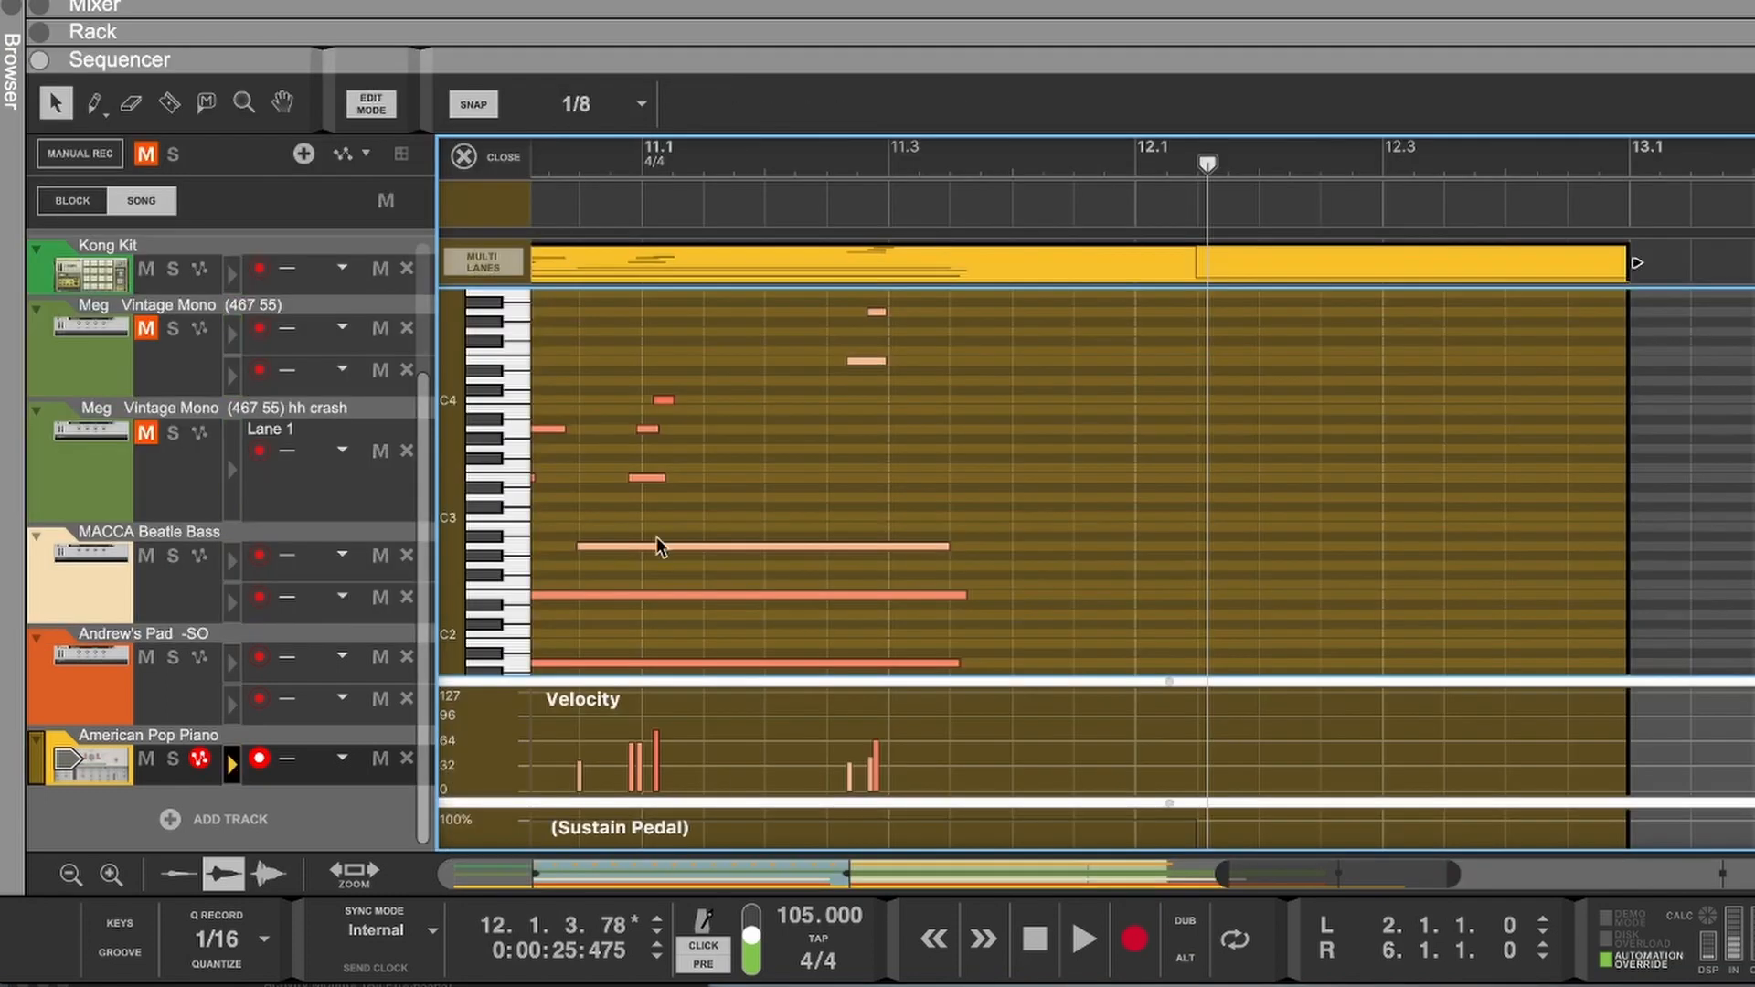
pyautogui.click(487, 159)
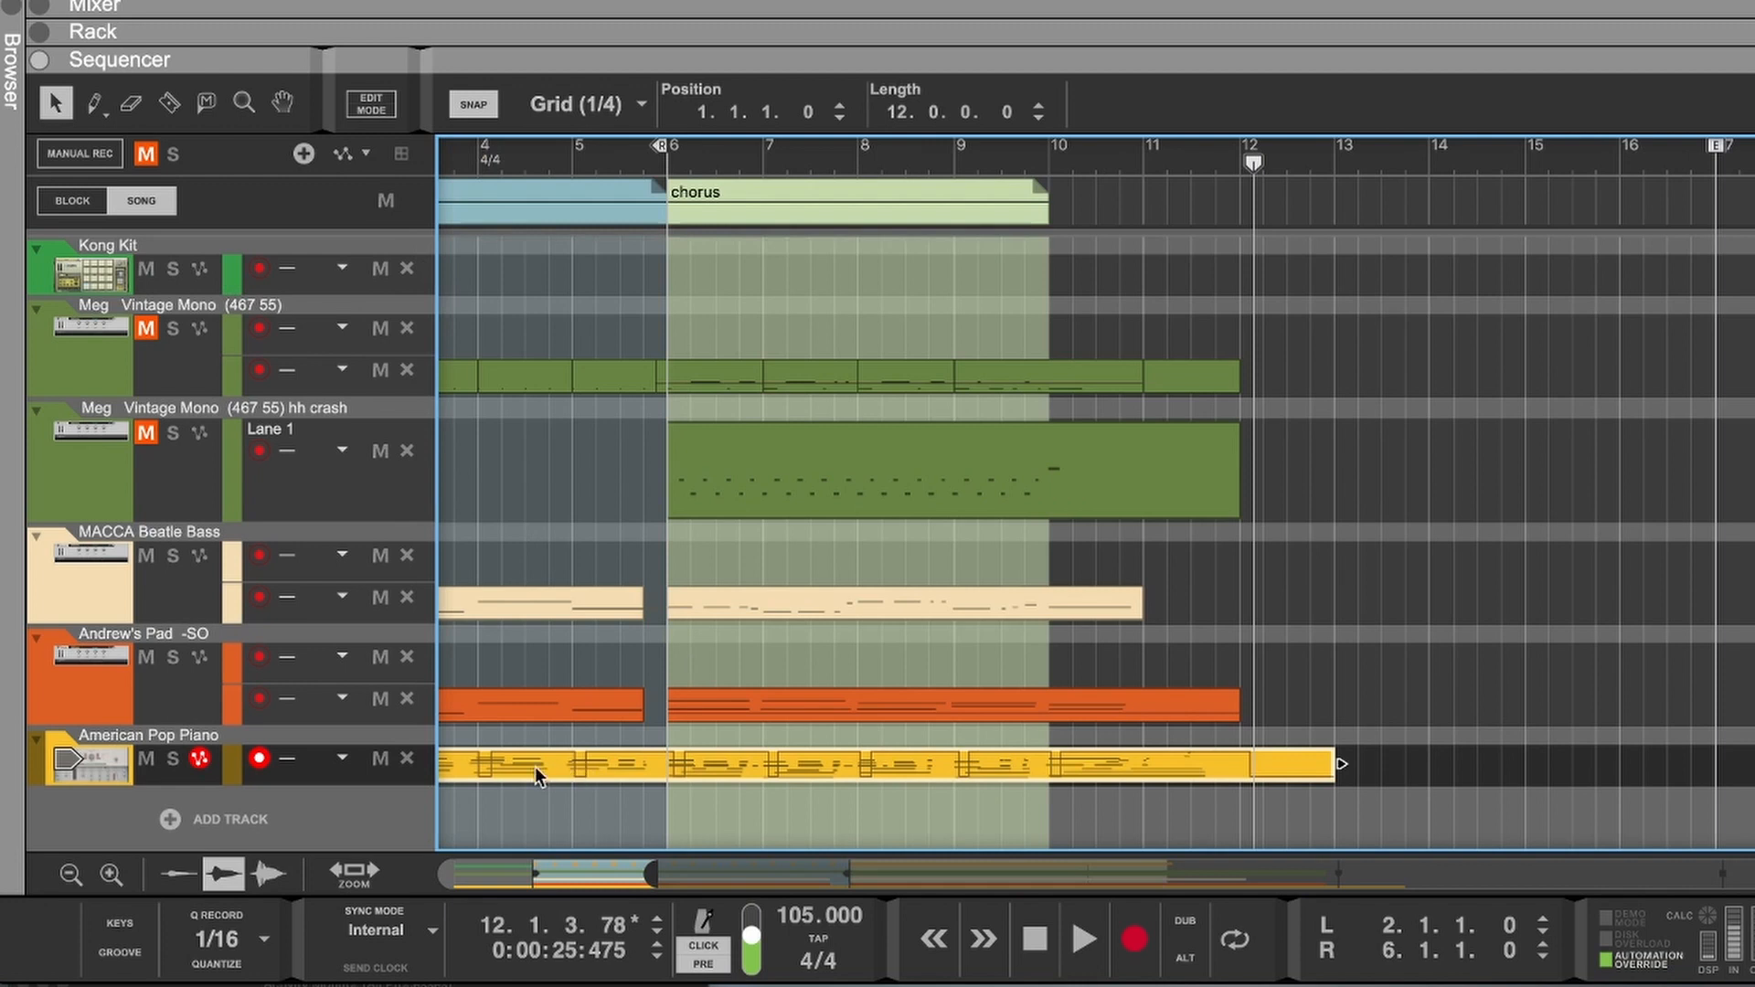
# Step: Open the recorded piano clip for note editing and play it back from 1.4 into bar 4
pyautogui.hscroll(-5, 535, 766)
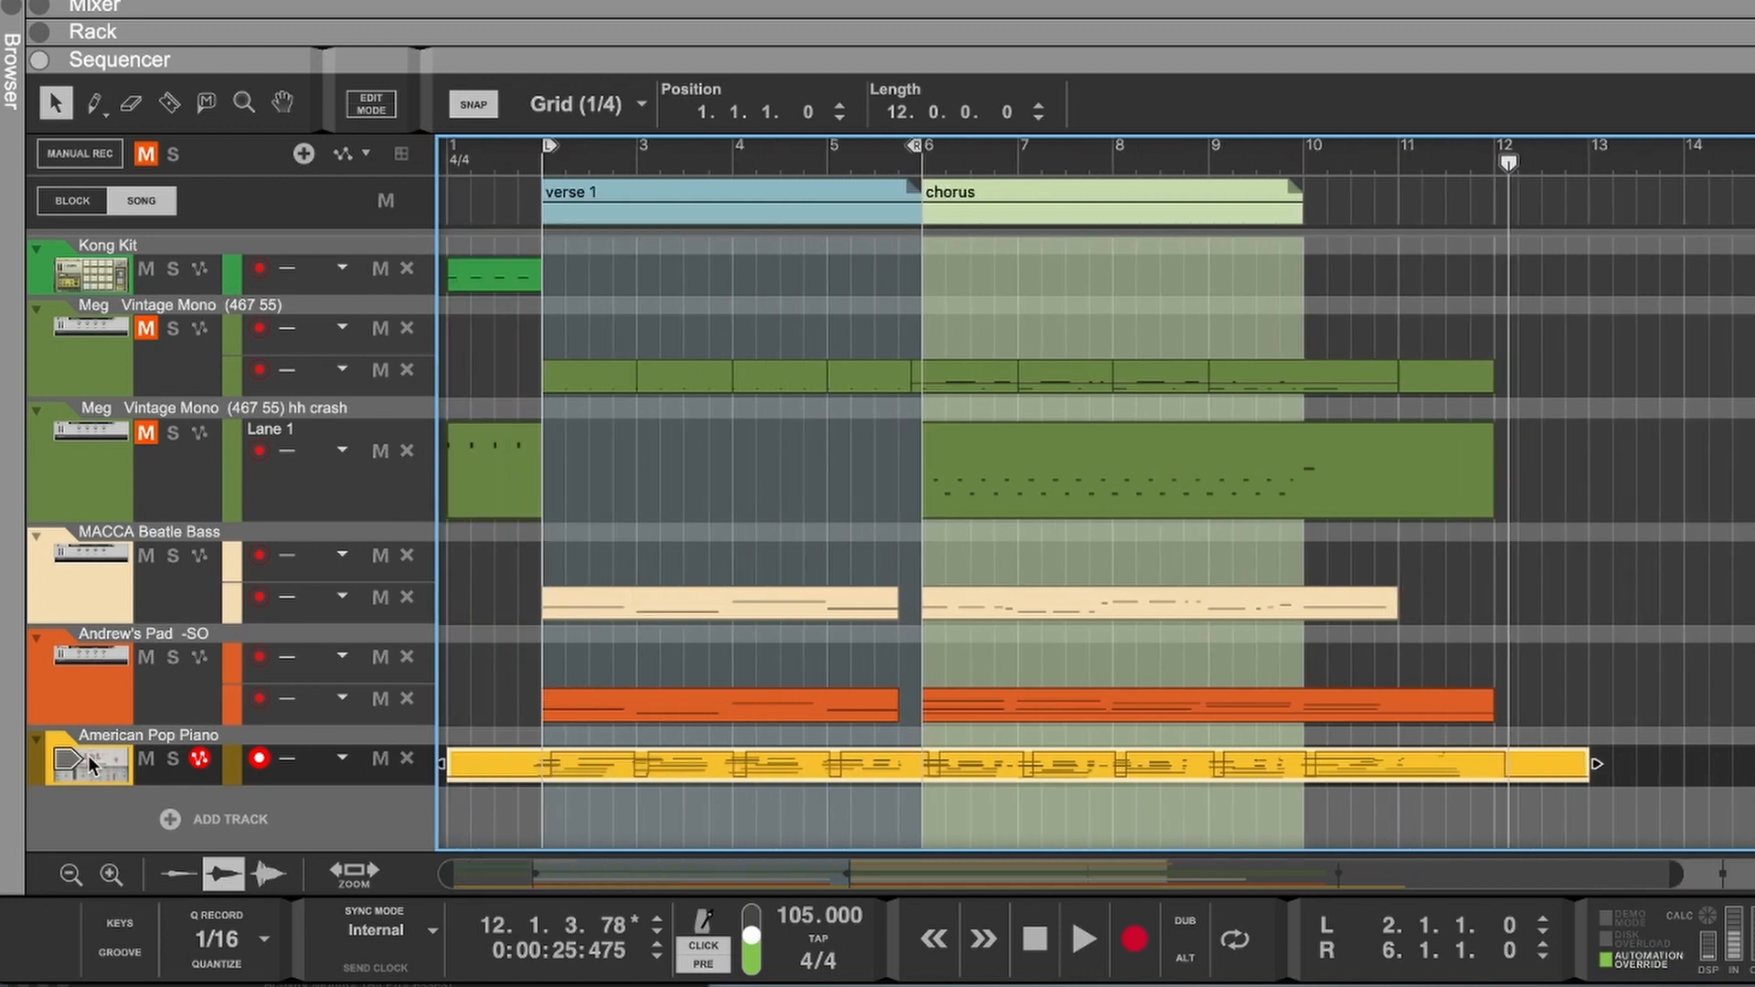
pyautogui.press('super+e')
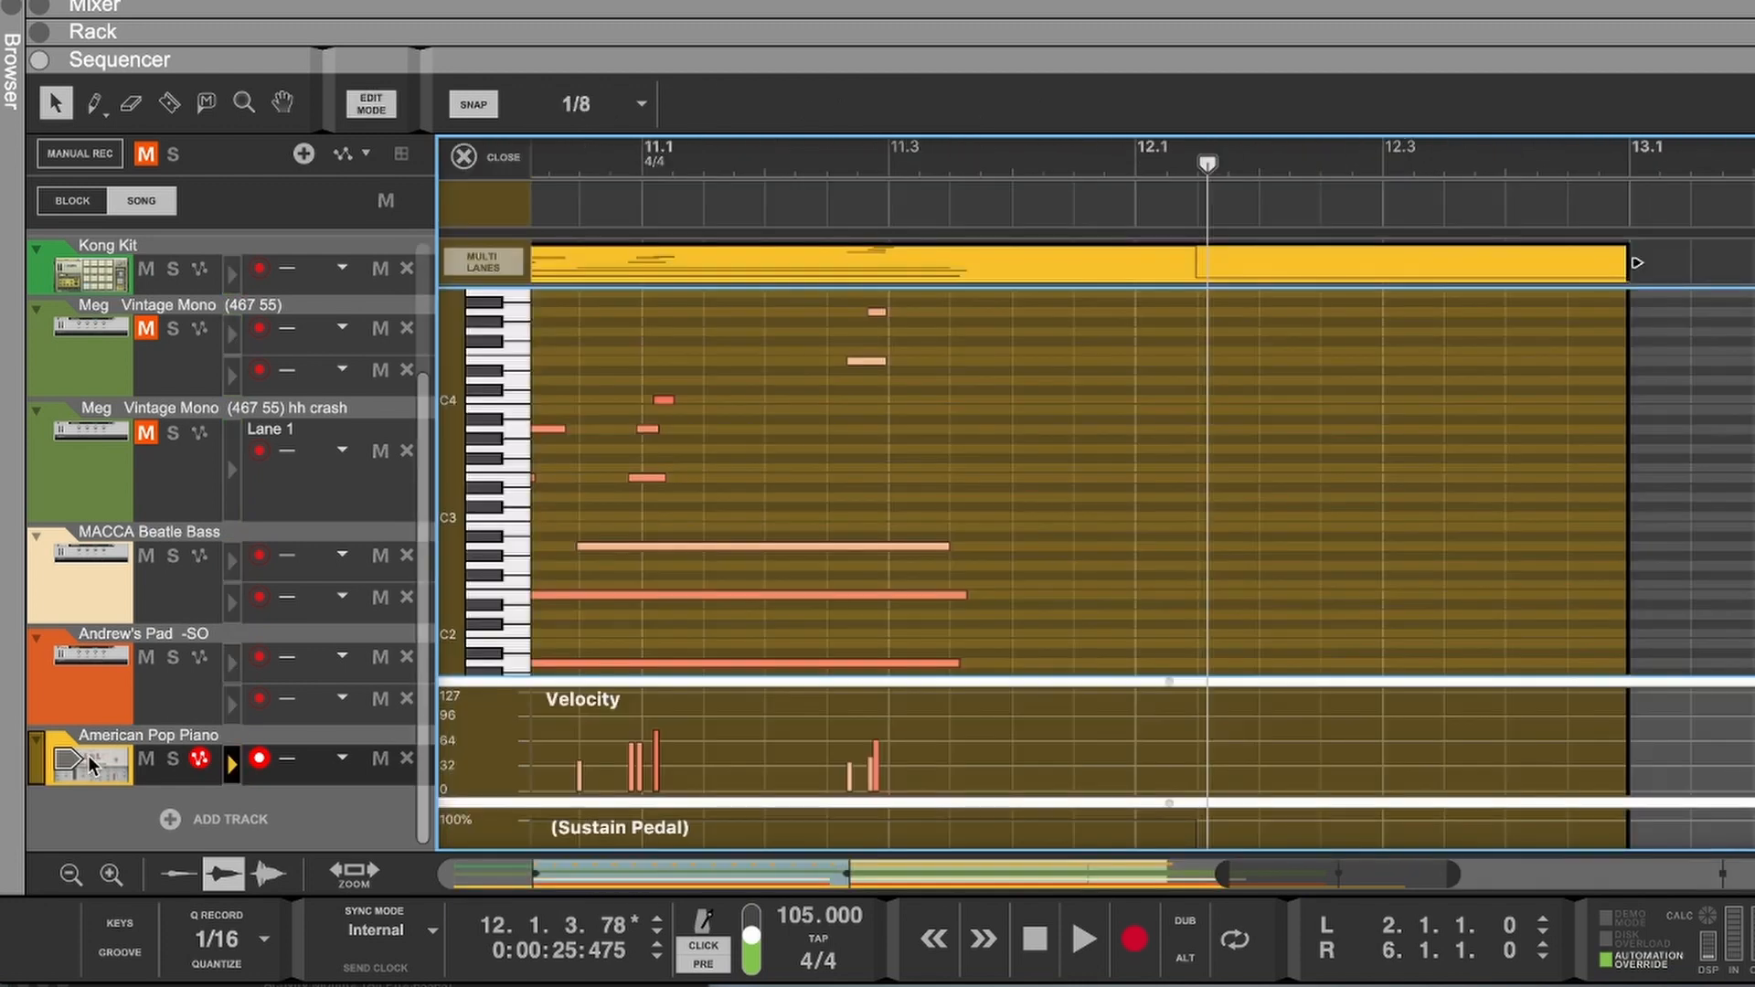
pyautogui.hscroll(-15, 991, 513)
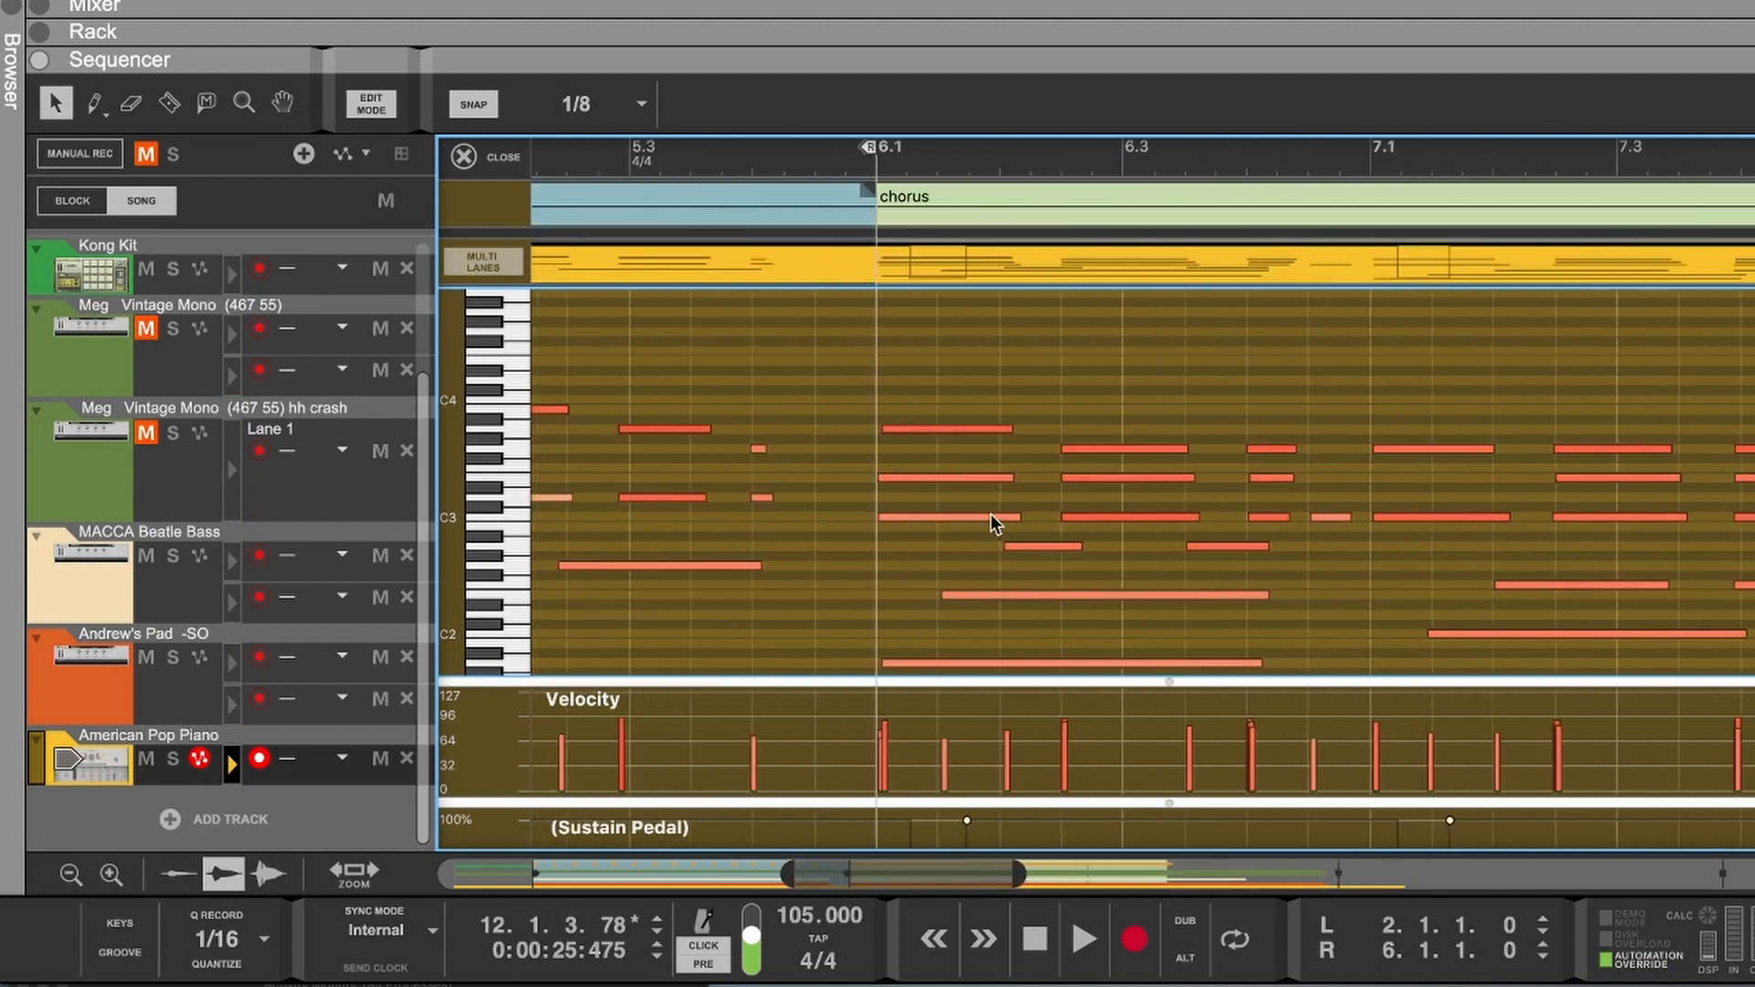
pyautogui.hscroll(-5, 991, 514)
pyautogui.hscroll(8, 991, 514)
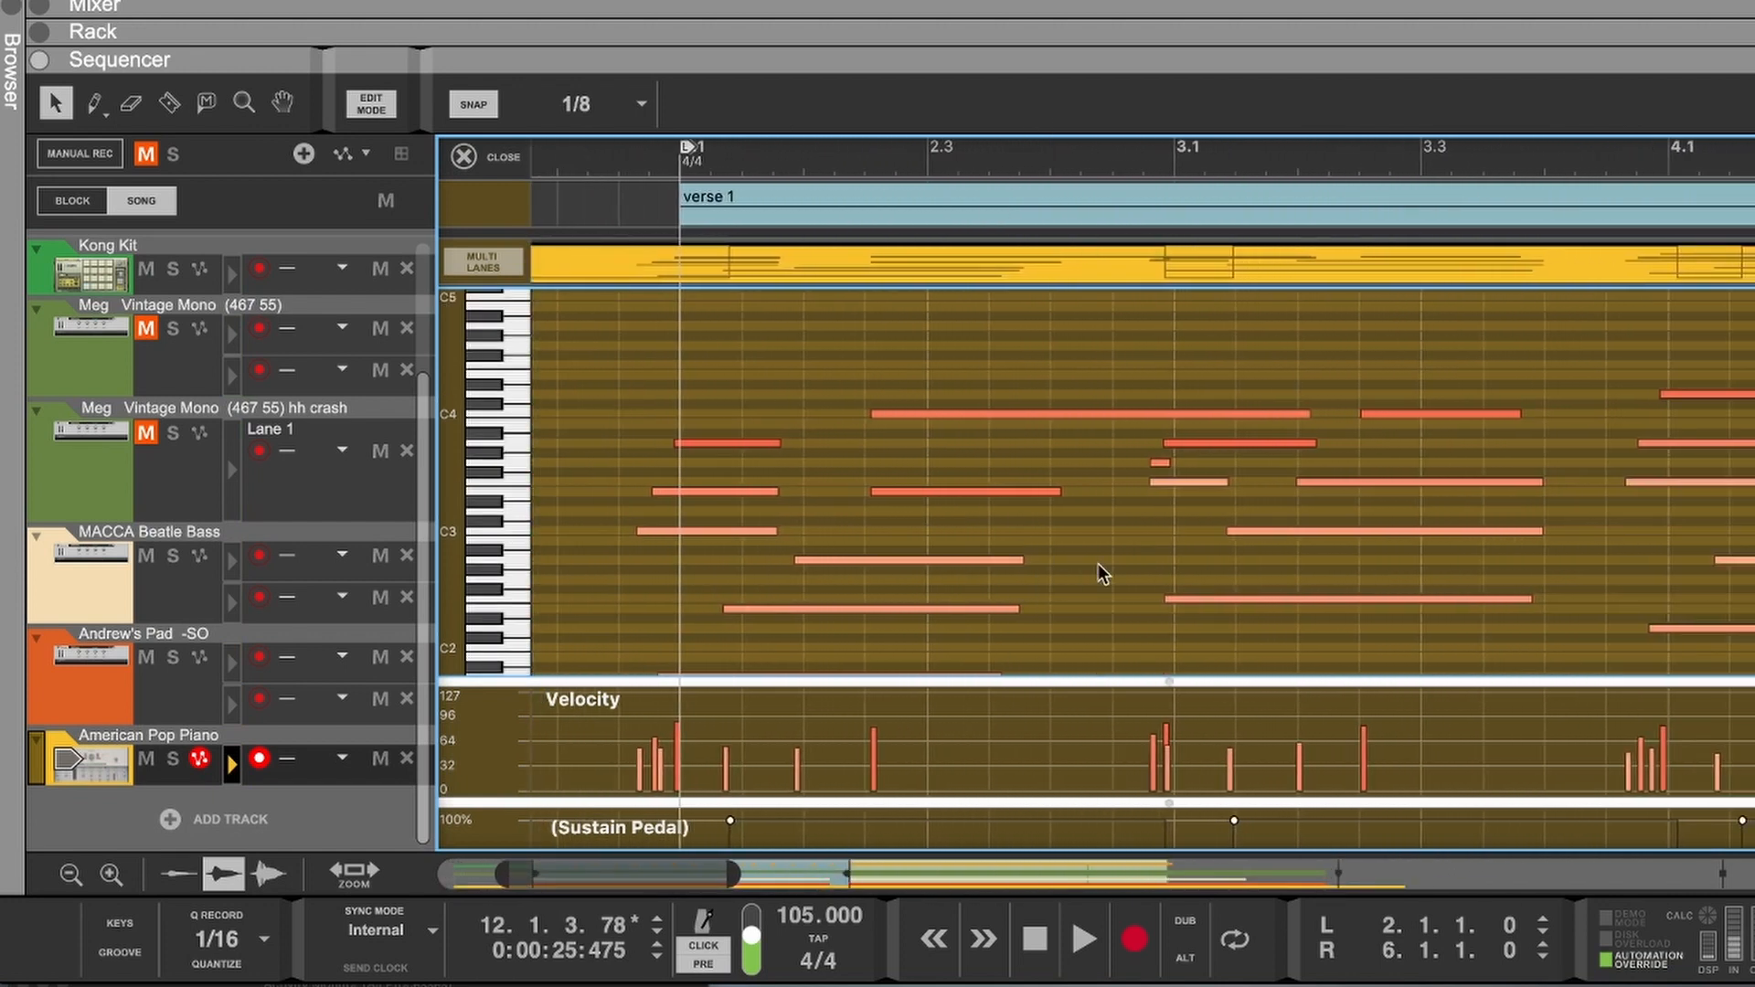
pyautogui.scroll(1, 764, 453)
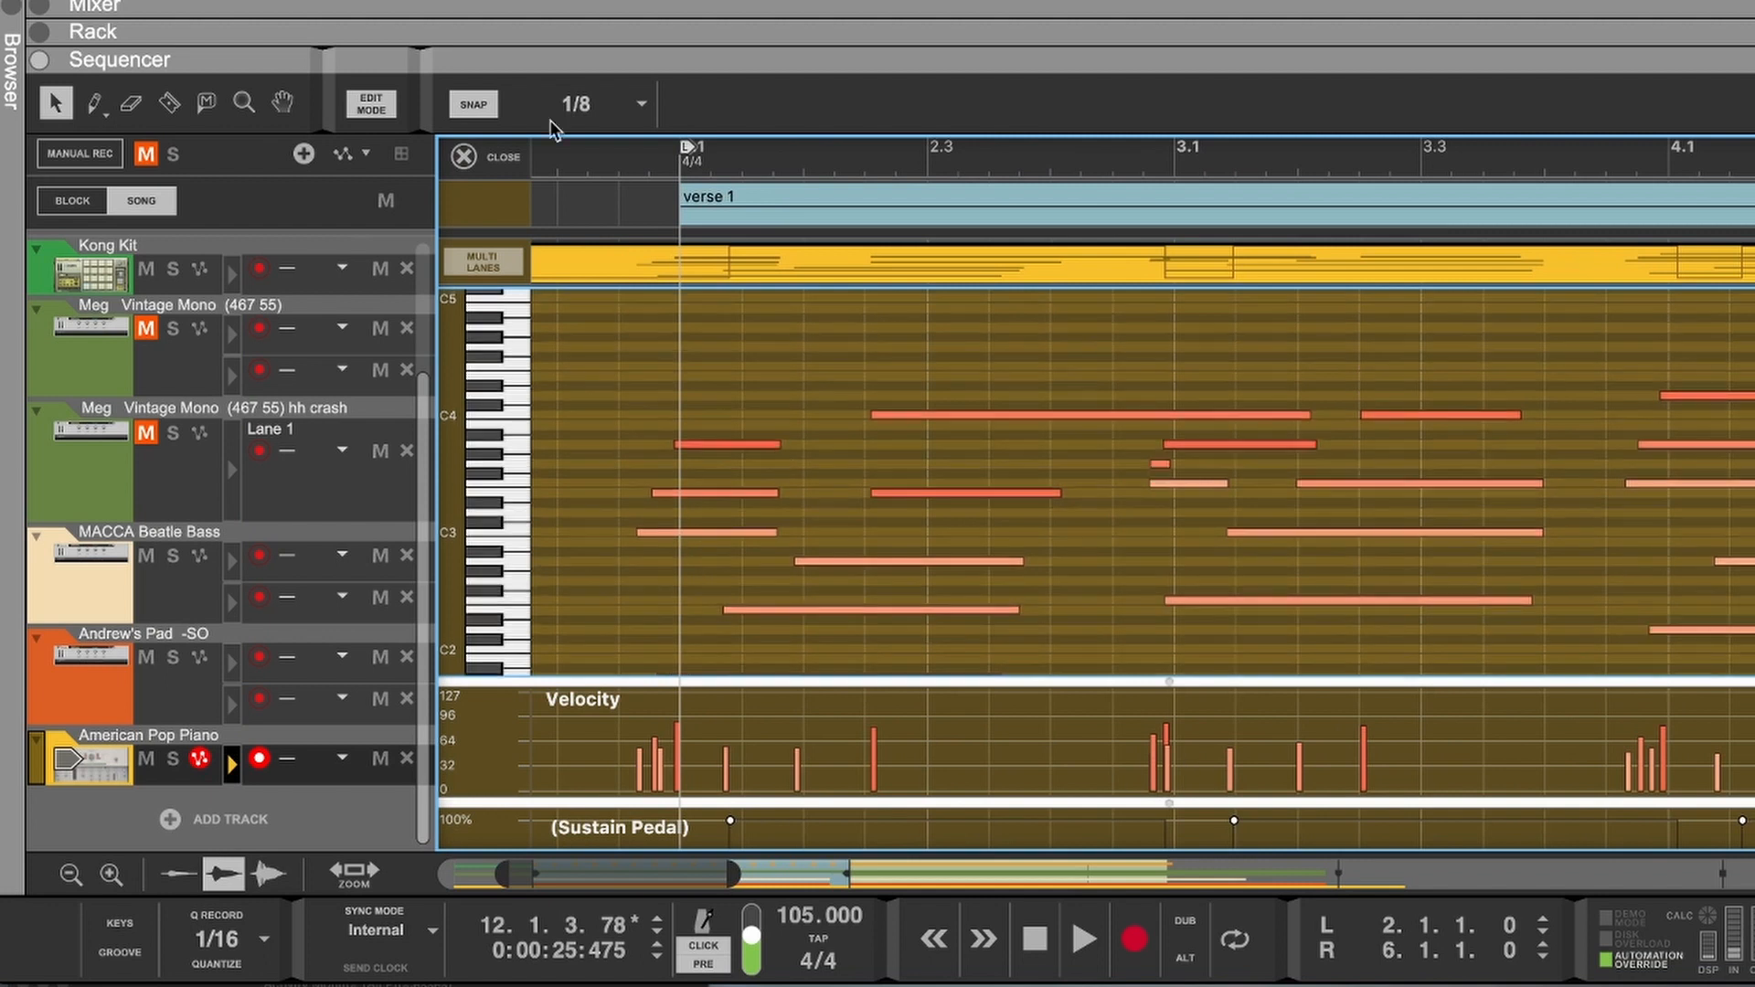
pyautogui.click(578, 161)
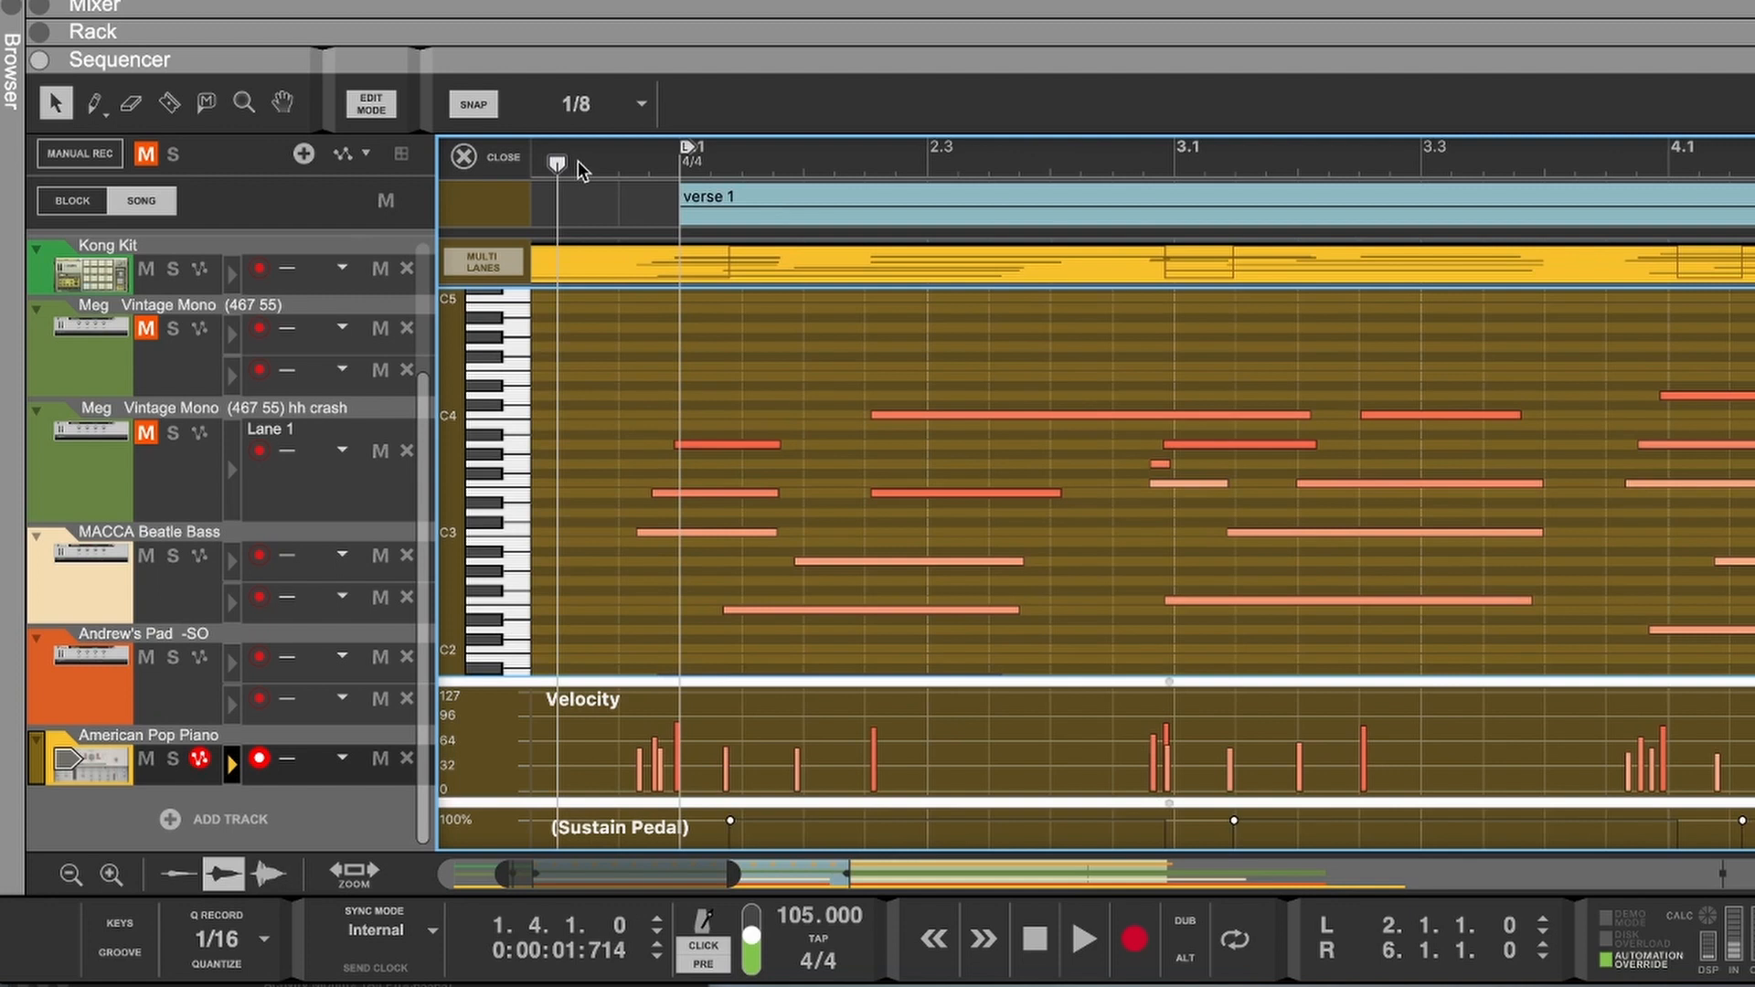
pyautogui.press('space')
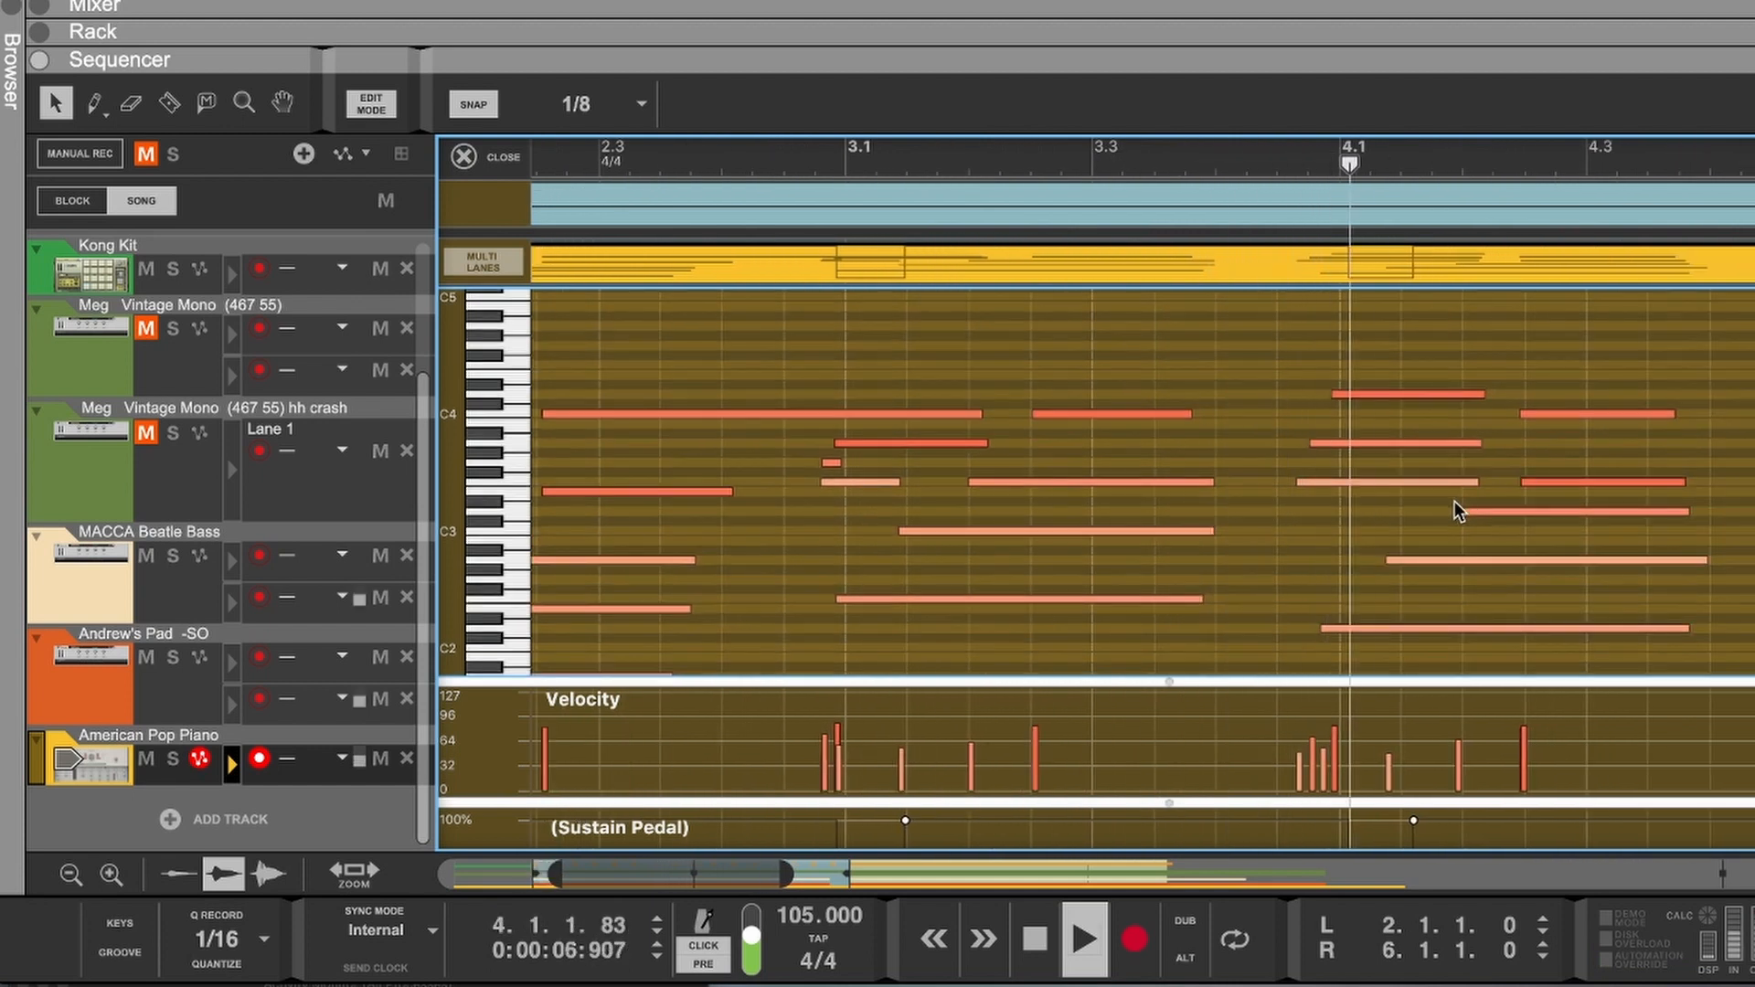
pyautogui.press('space')
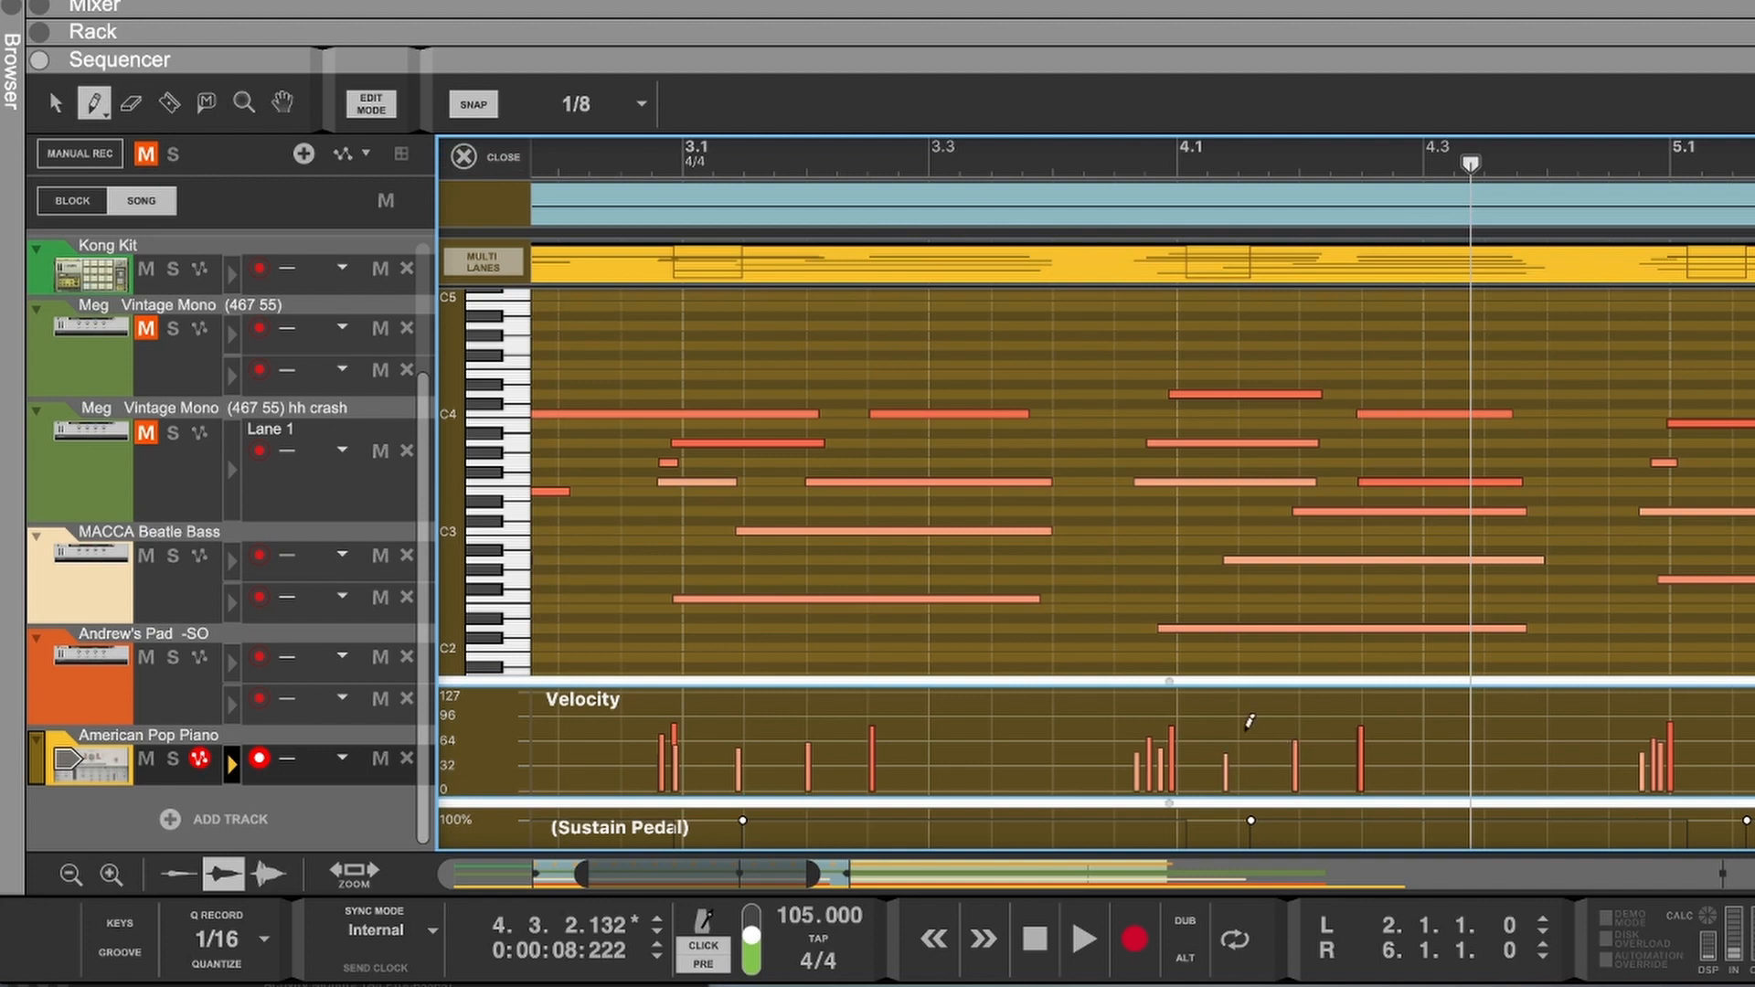
# Step: Slightly raise the velocity of the quiet bass note just after 4.1 and play the part on into bar 9
pyautogui.moveTo(1223, 729); pyautogui.dragTo(1228, 735)
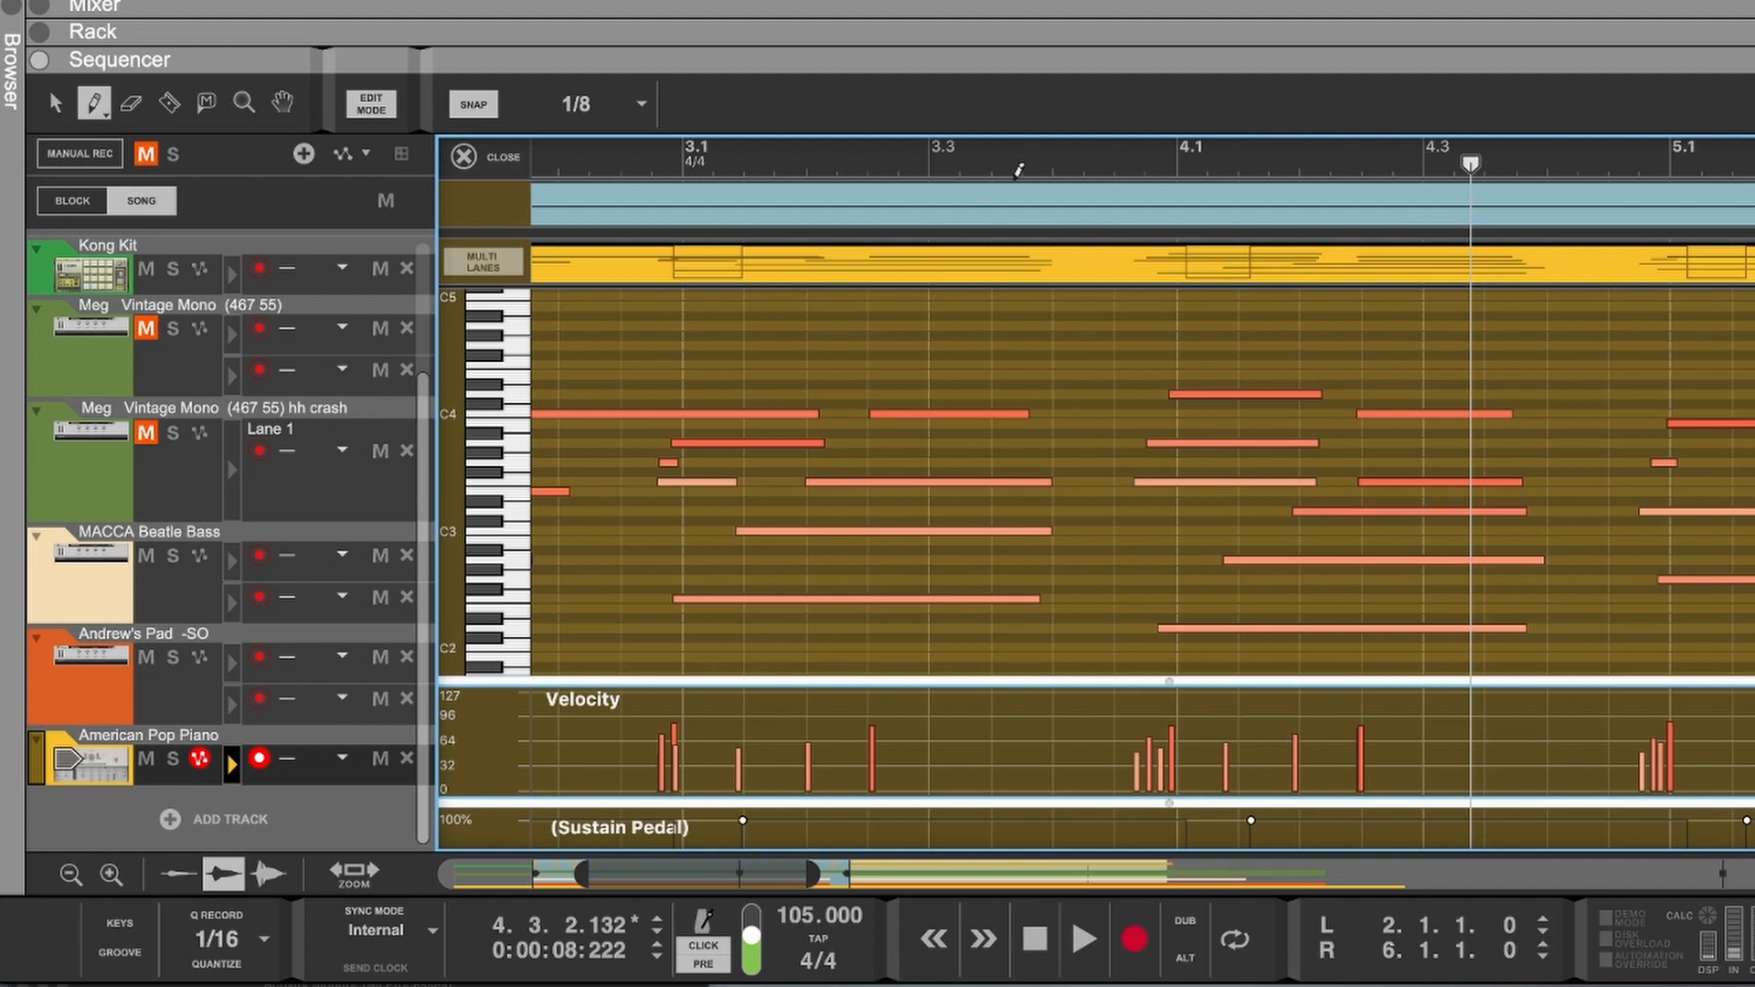
pyautogui.click(1097, 169)
pyautogui.press('space')
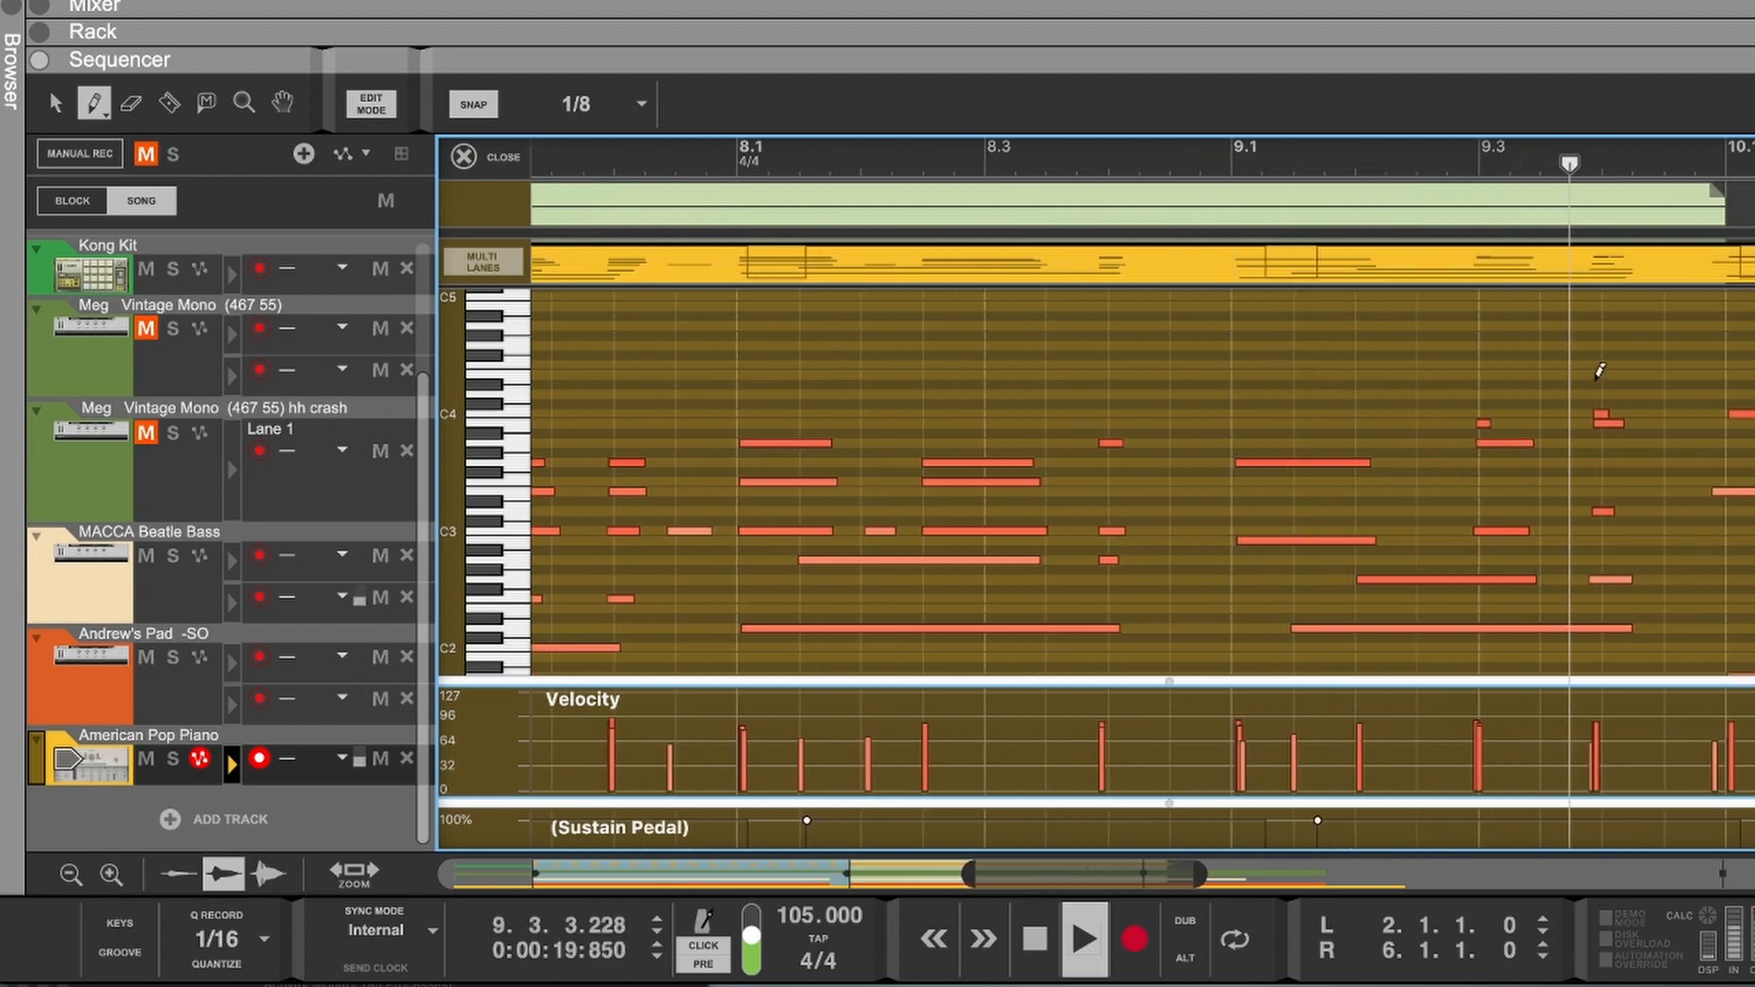
pyautogui.press('space')
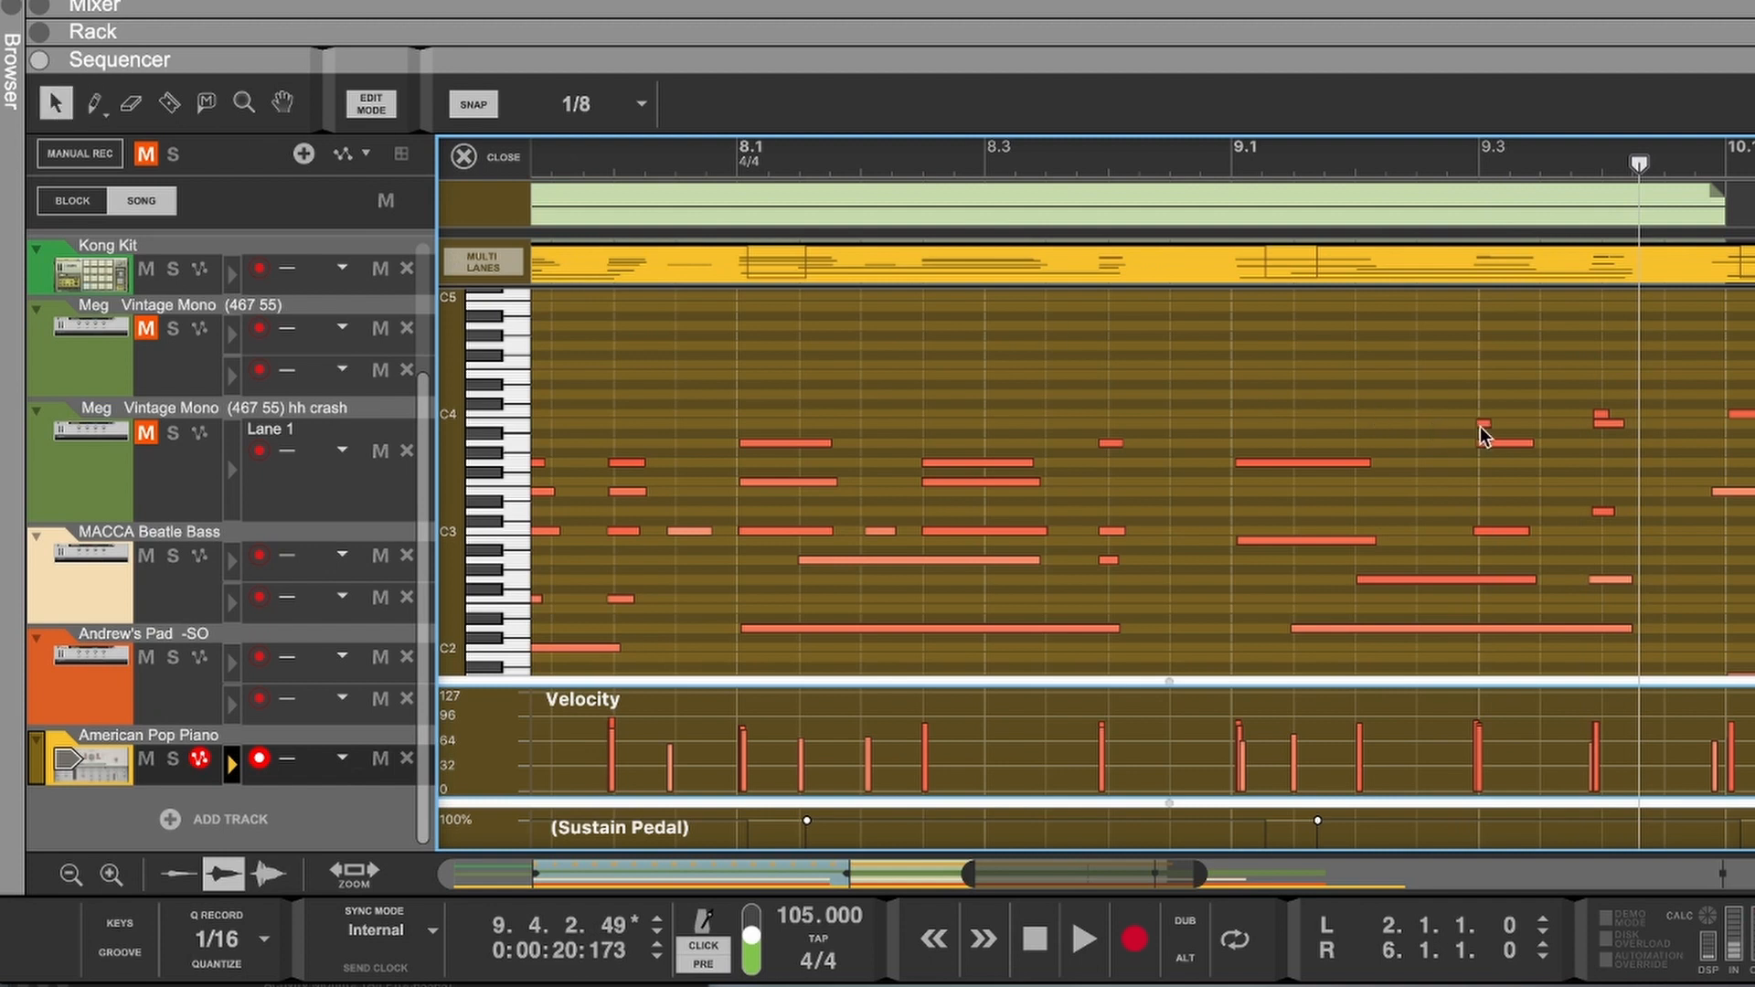
# Step: Delete the short stray B3 note at 9.3 above the A3 and play back the corrected passage
pyautogui.click(1455, 160)
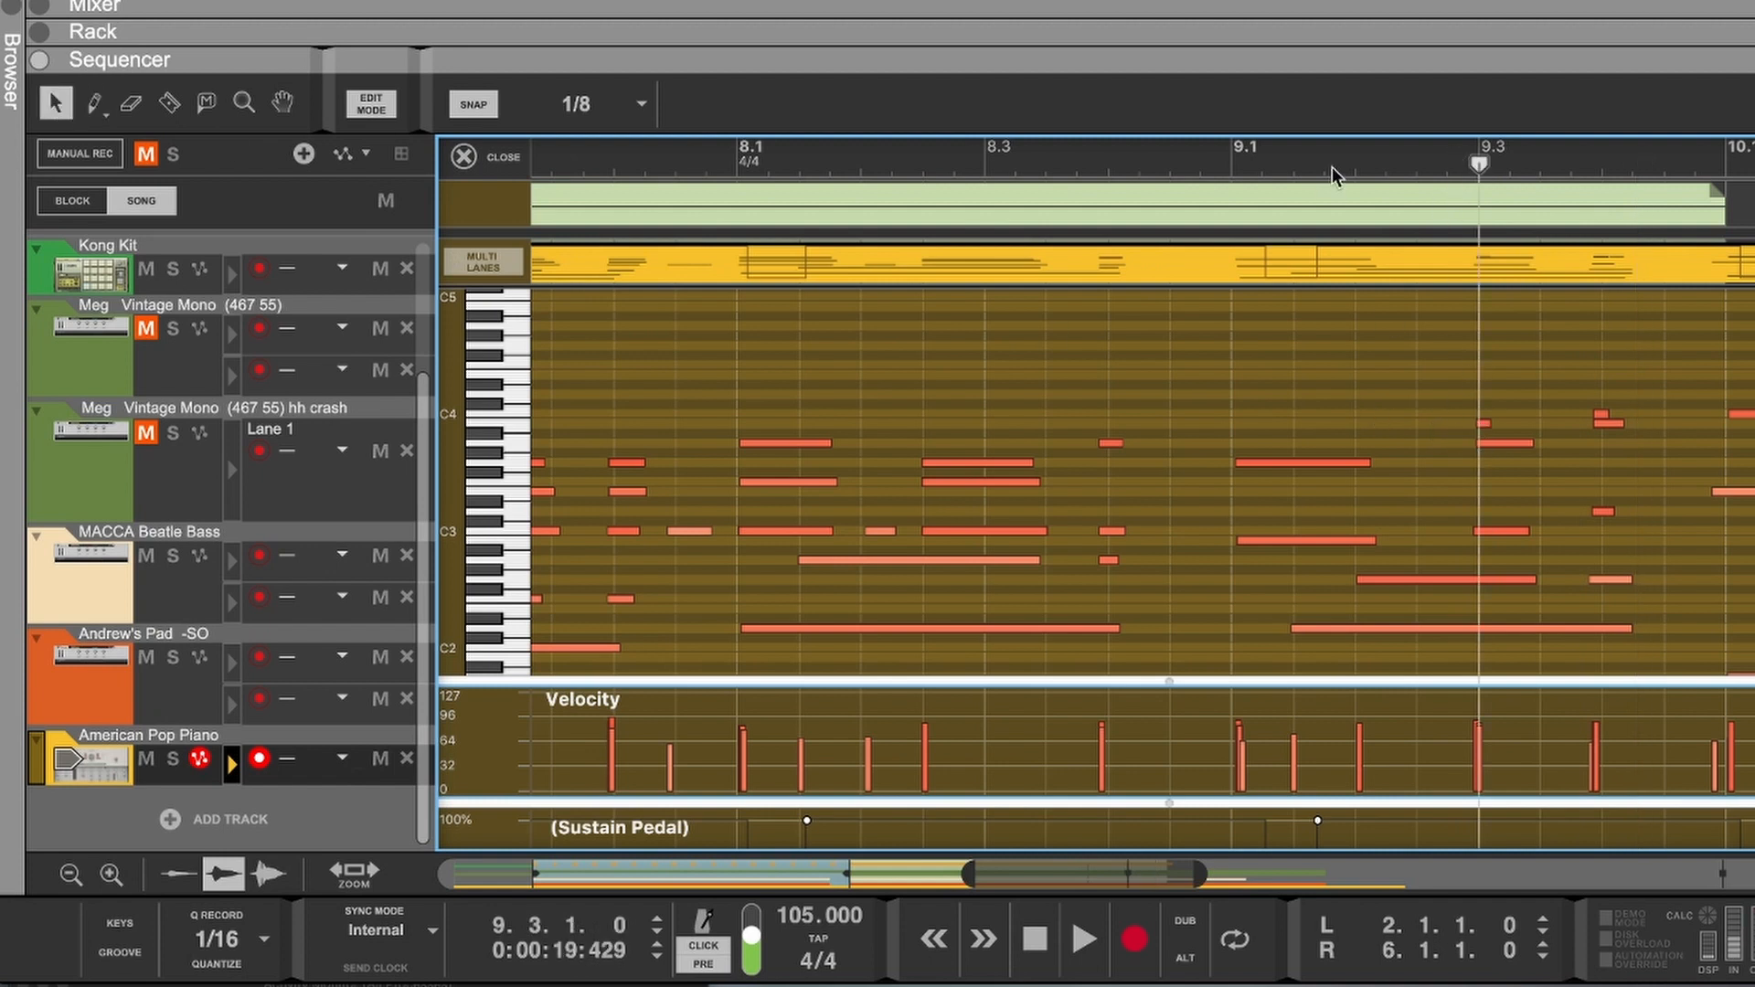
pyautogui.click(1401, 162)
pyautogui.click(1482, 424)
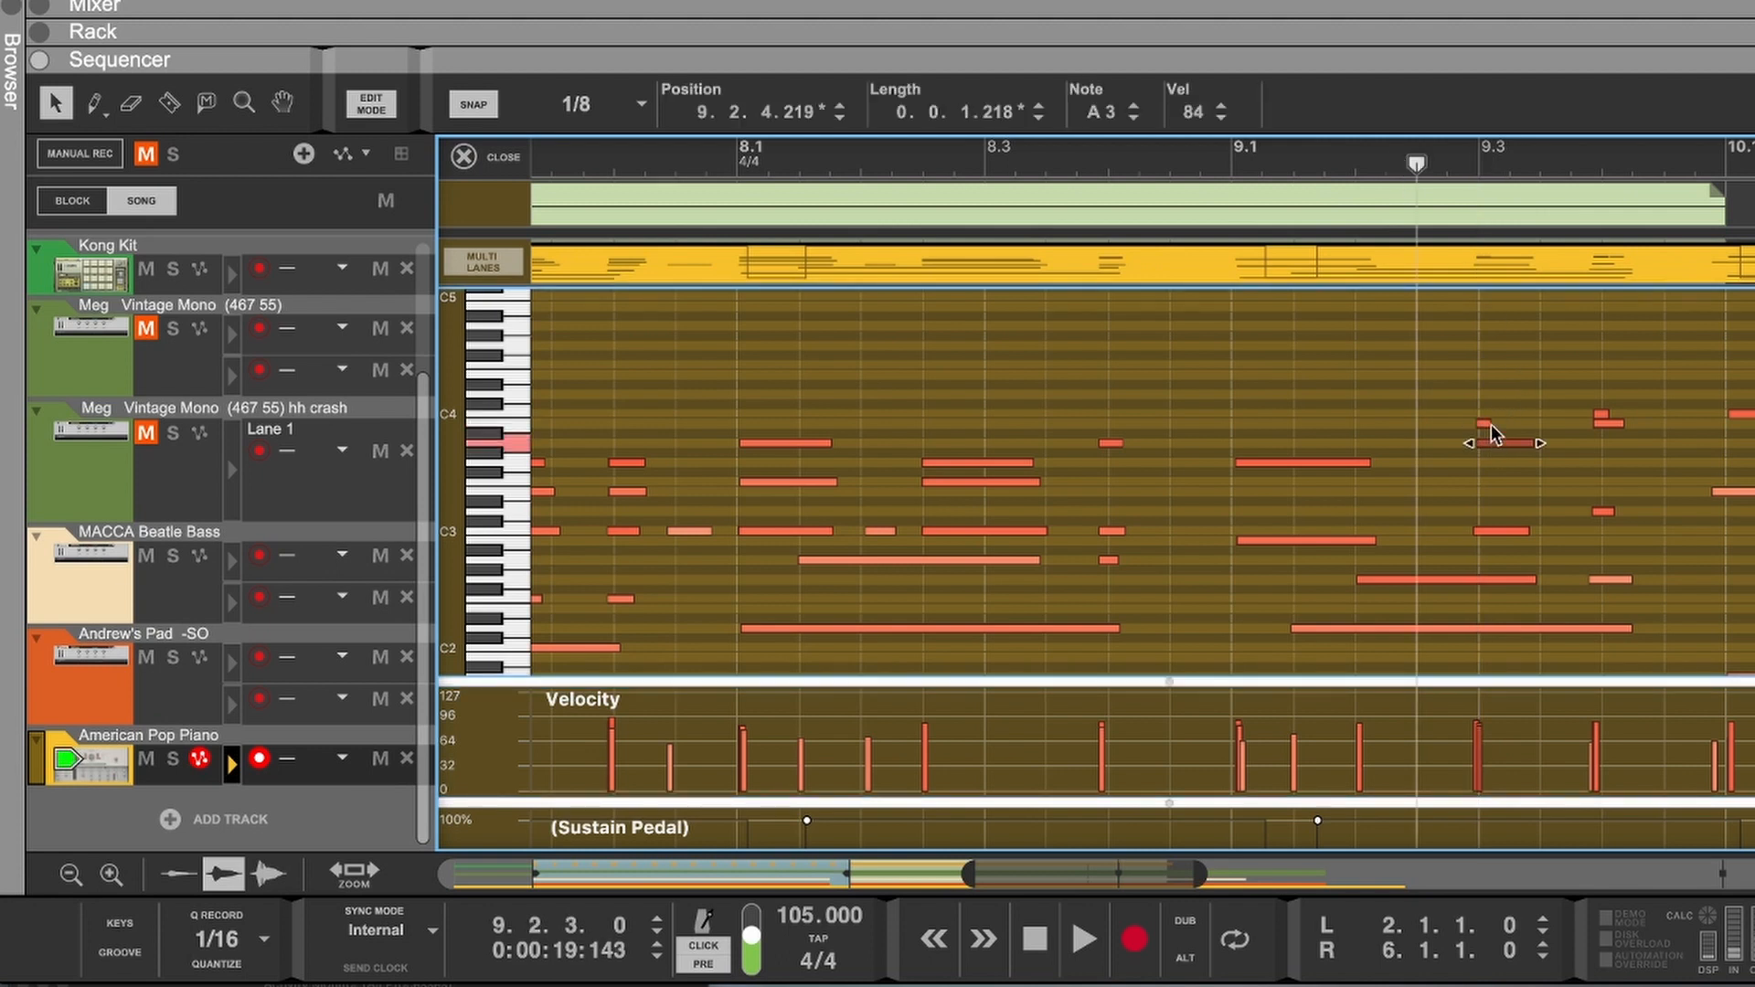
pyautogui.click(1486, 424)
pyautogui.press('Delete')
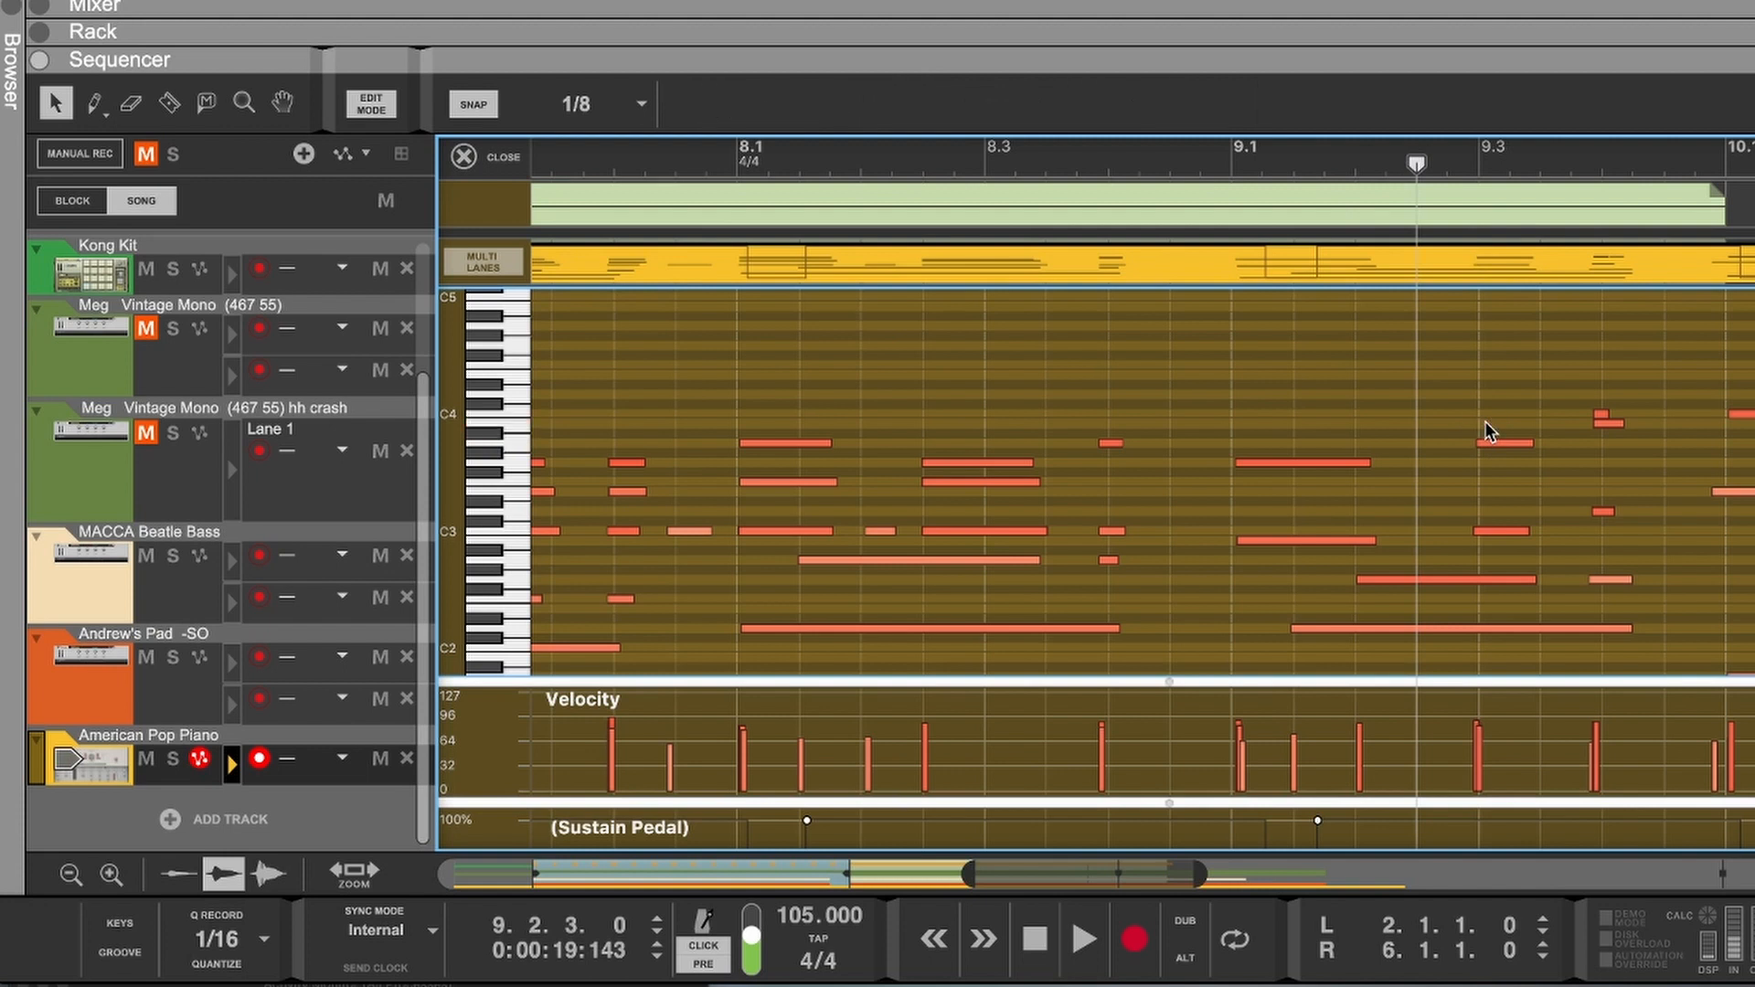
pyautogui.click(1489, 532)
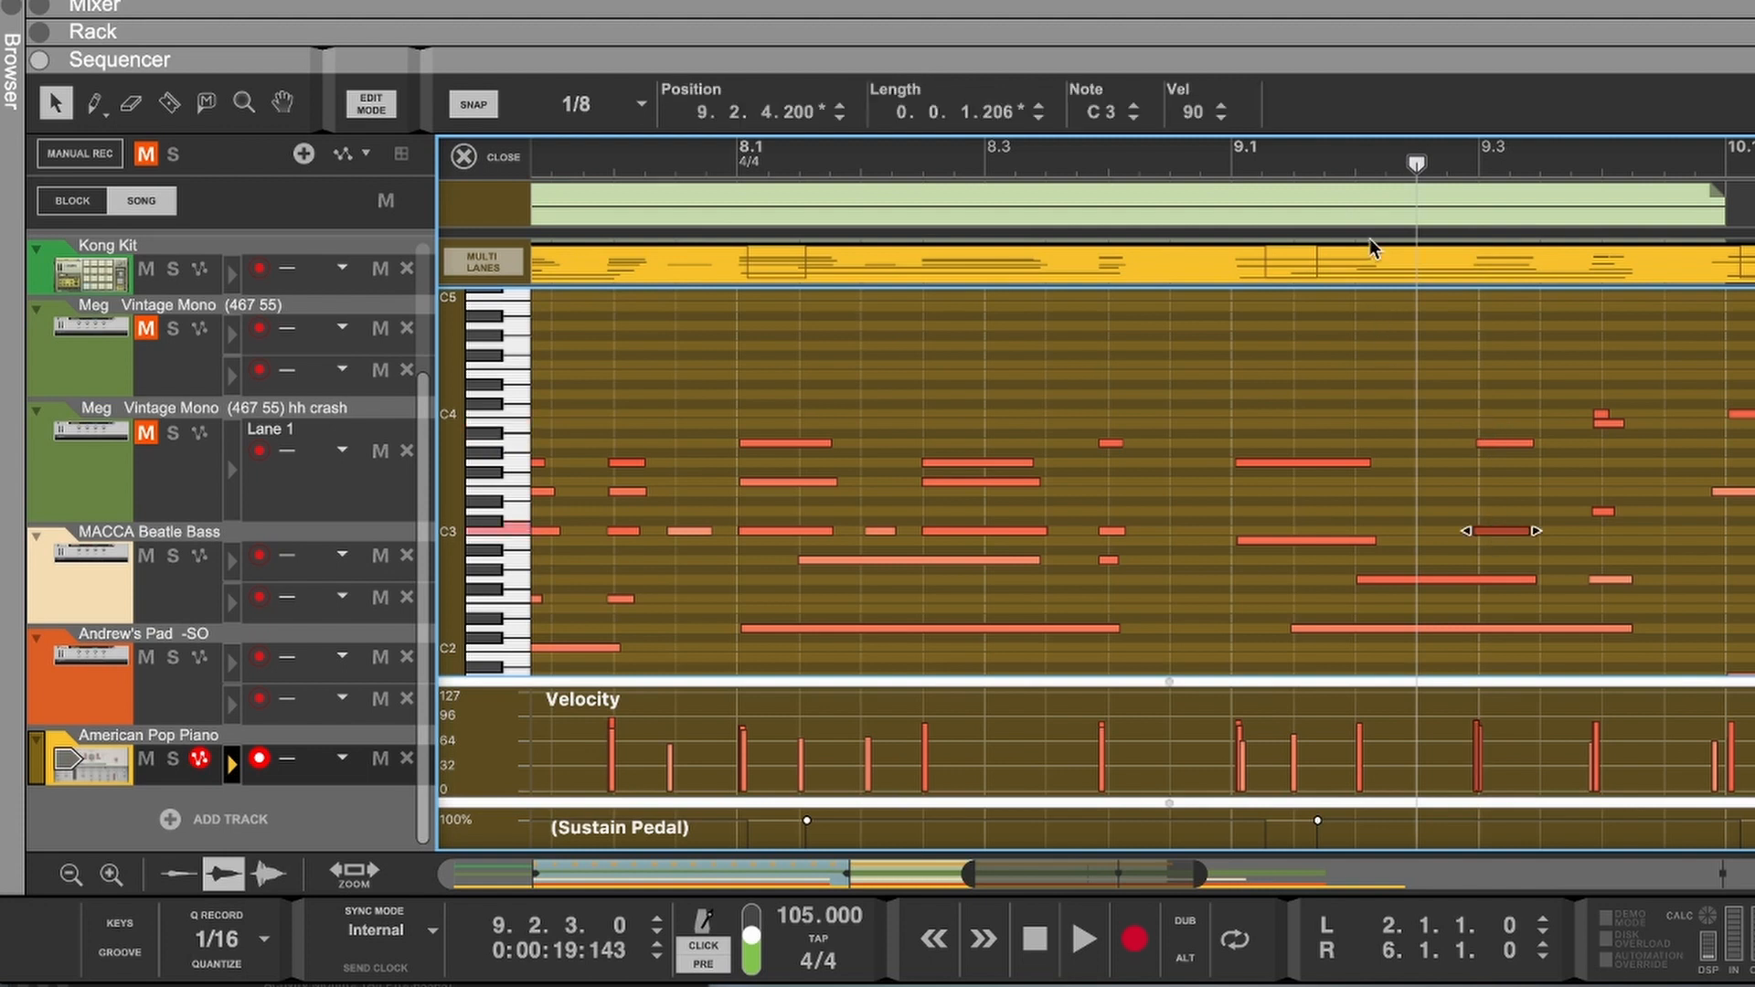
pyautogui.click(1287, 165)
pyautogui.press('space')
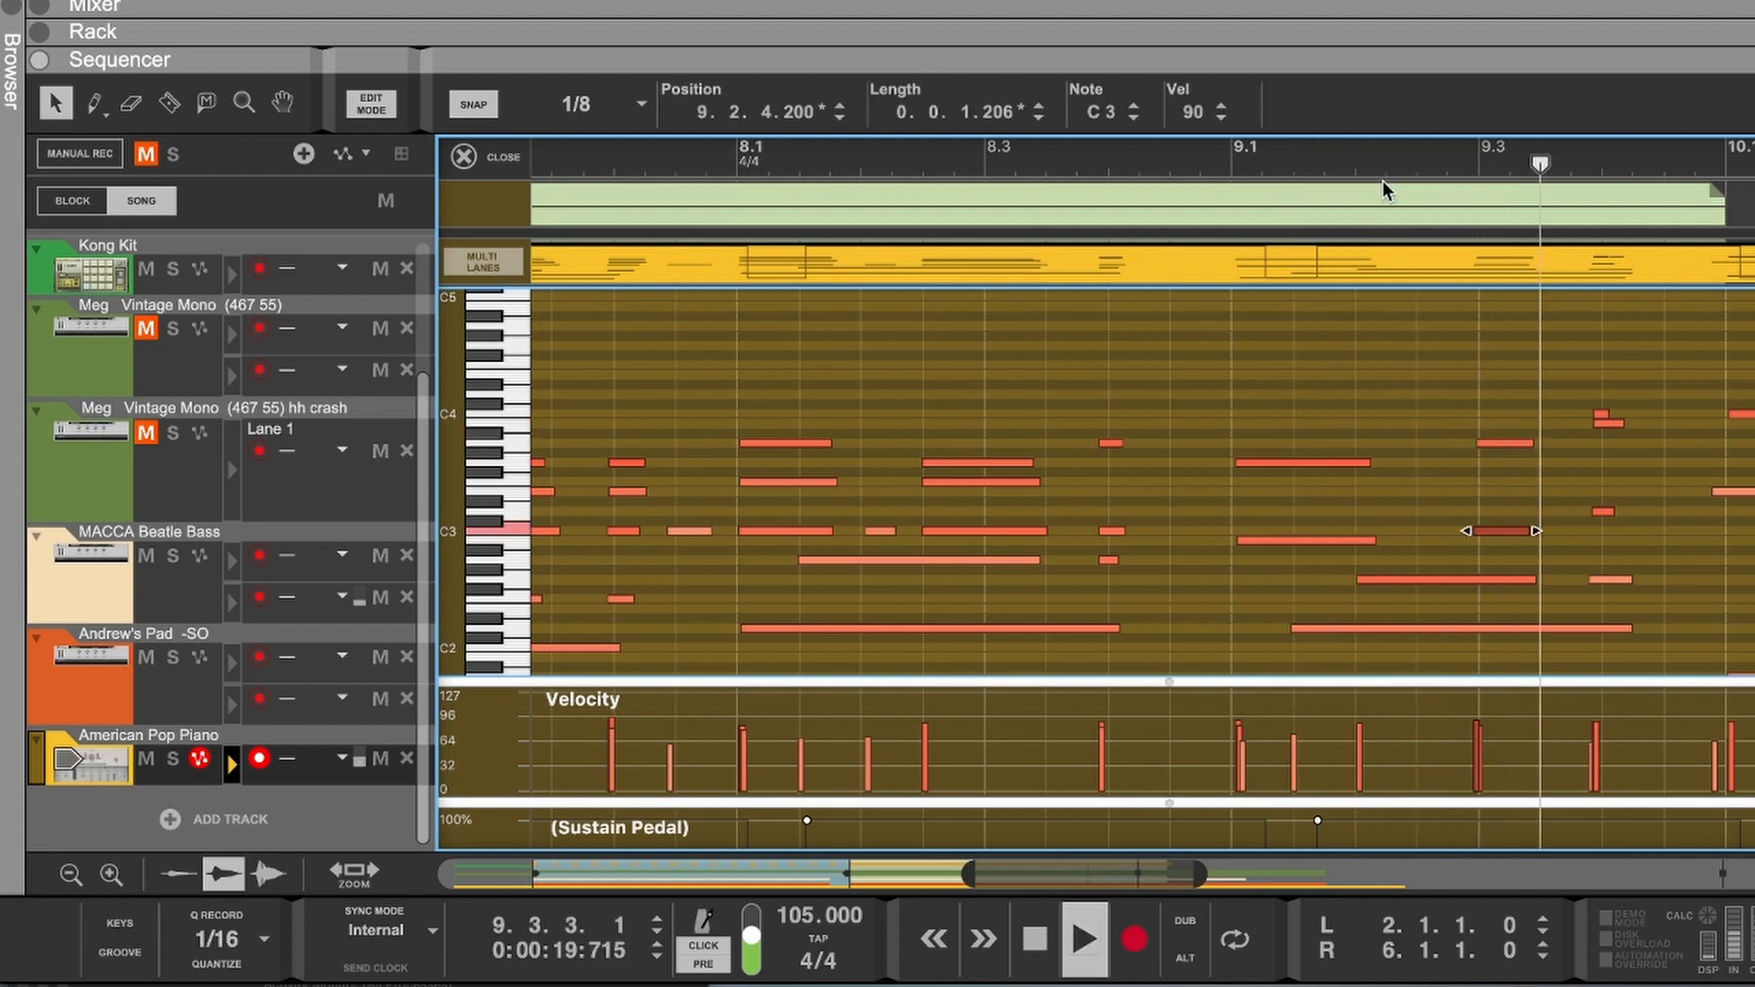
pyautogui.press('space')
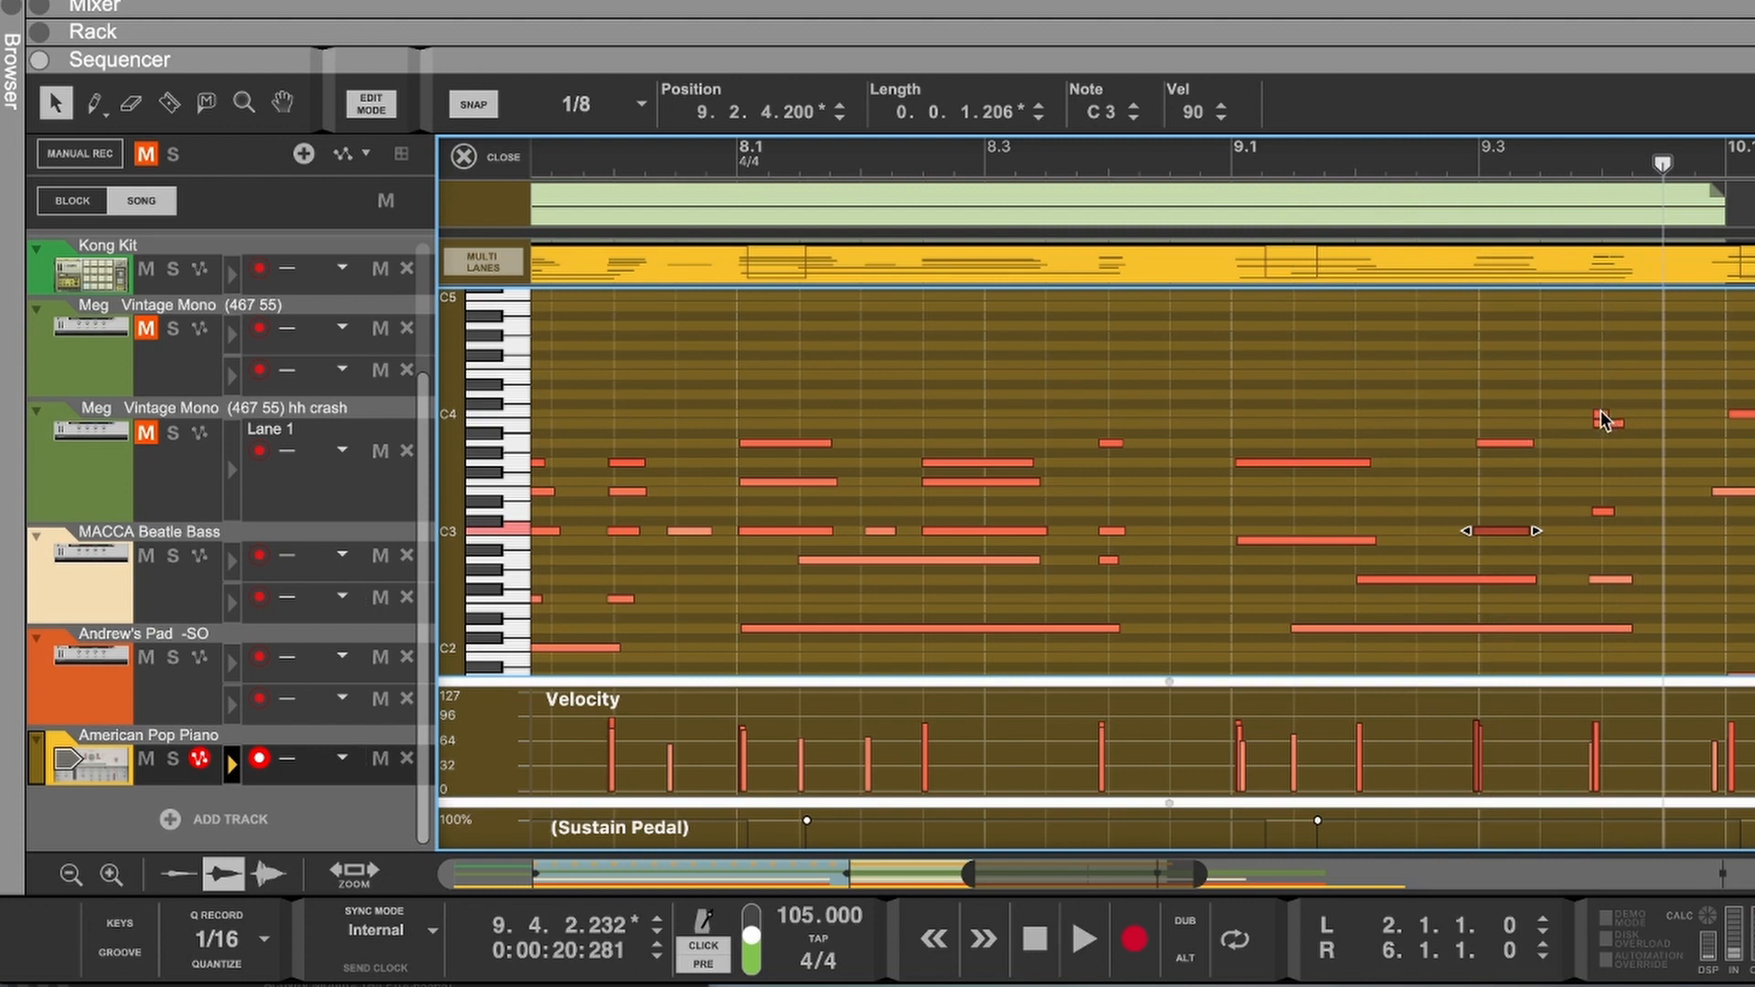
# Step: Delete the short C4 note near 9.4, lengthen the B3, D3 and G2 notes there to about 9.4.3, and audition the result
pyautogui.click(1604, 420)
pyautogui.press('Delete')
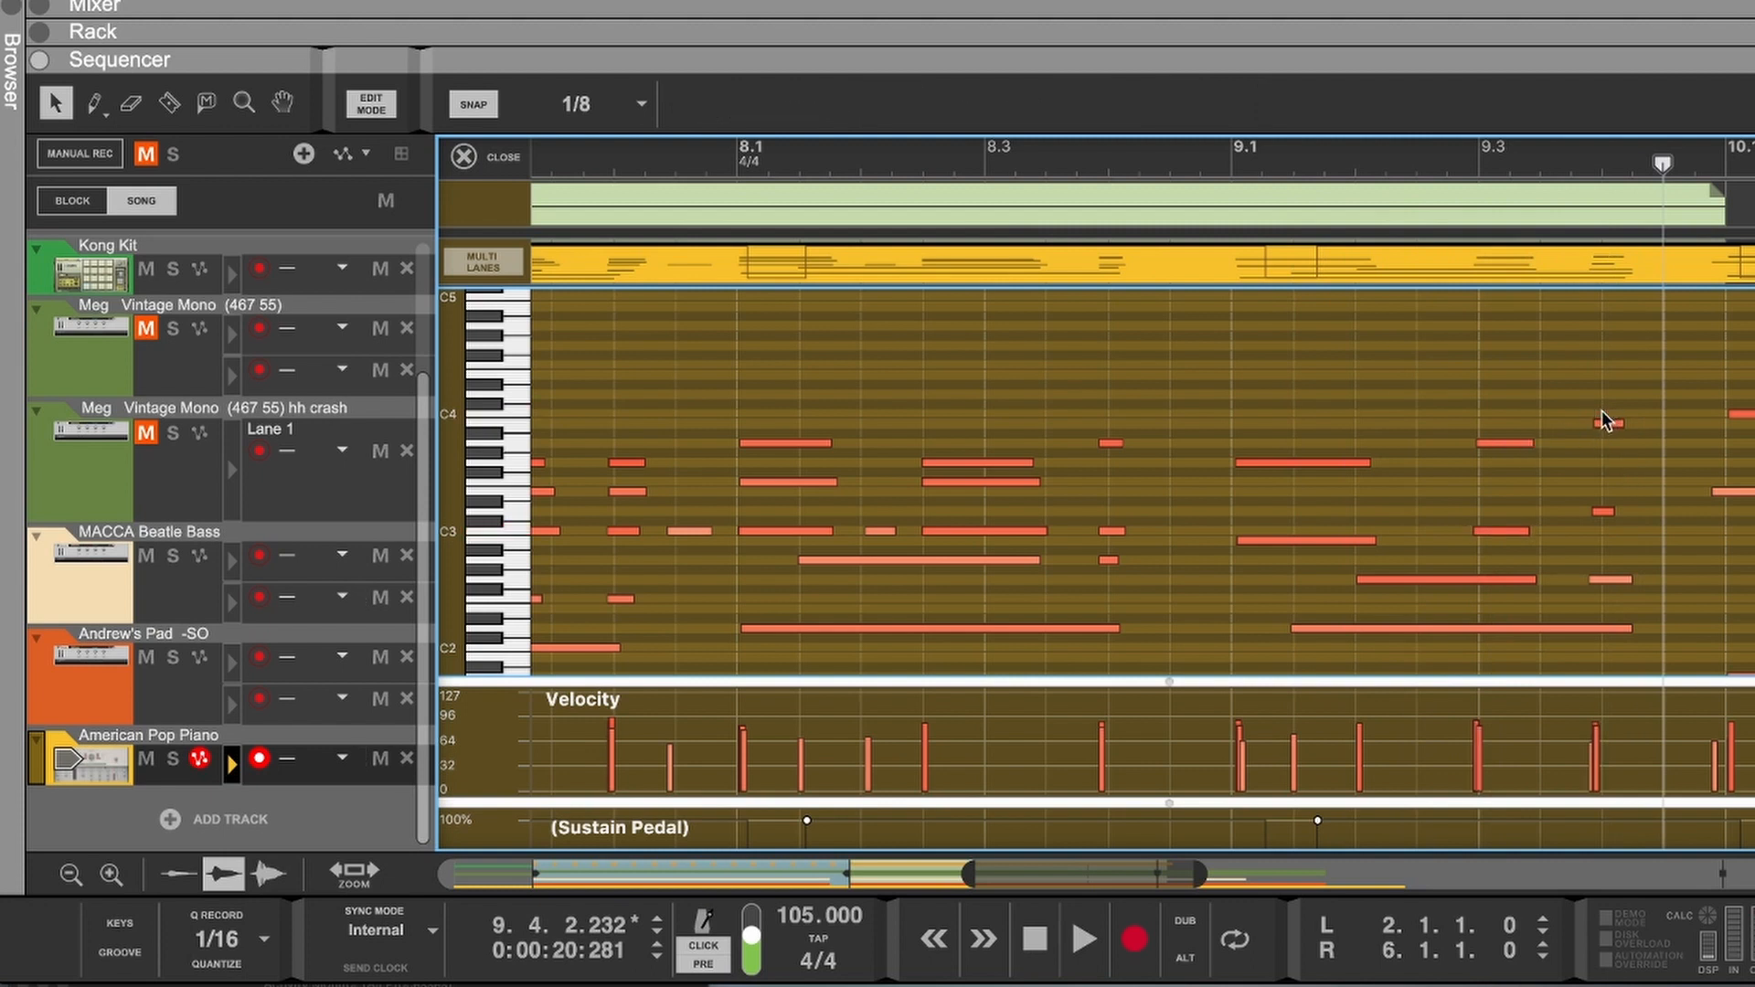
pyautogui.click(1604, 511)
pyautogui.moveTo(1627, 390); pyautogui.dragTo(1611, 537)
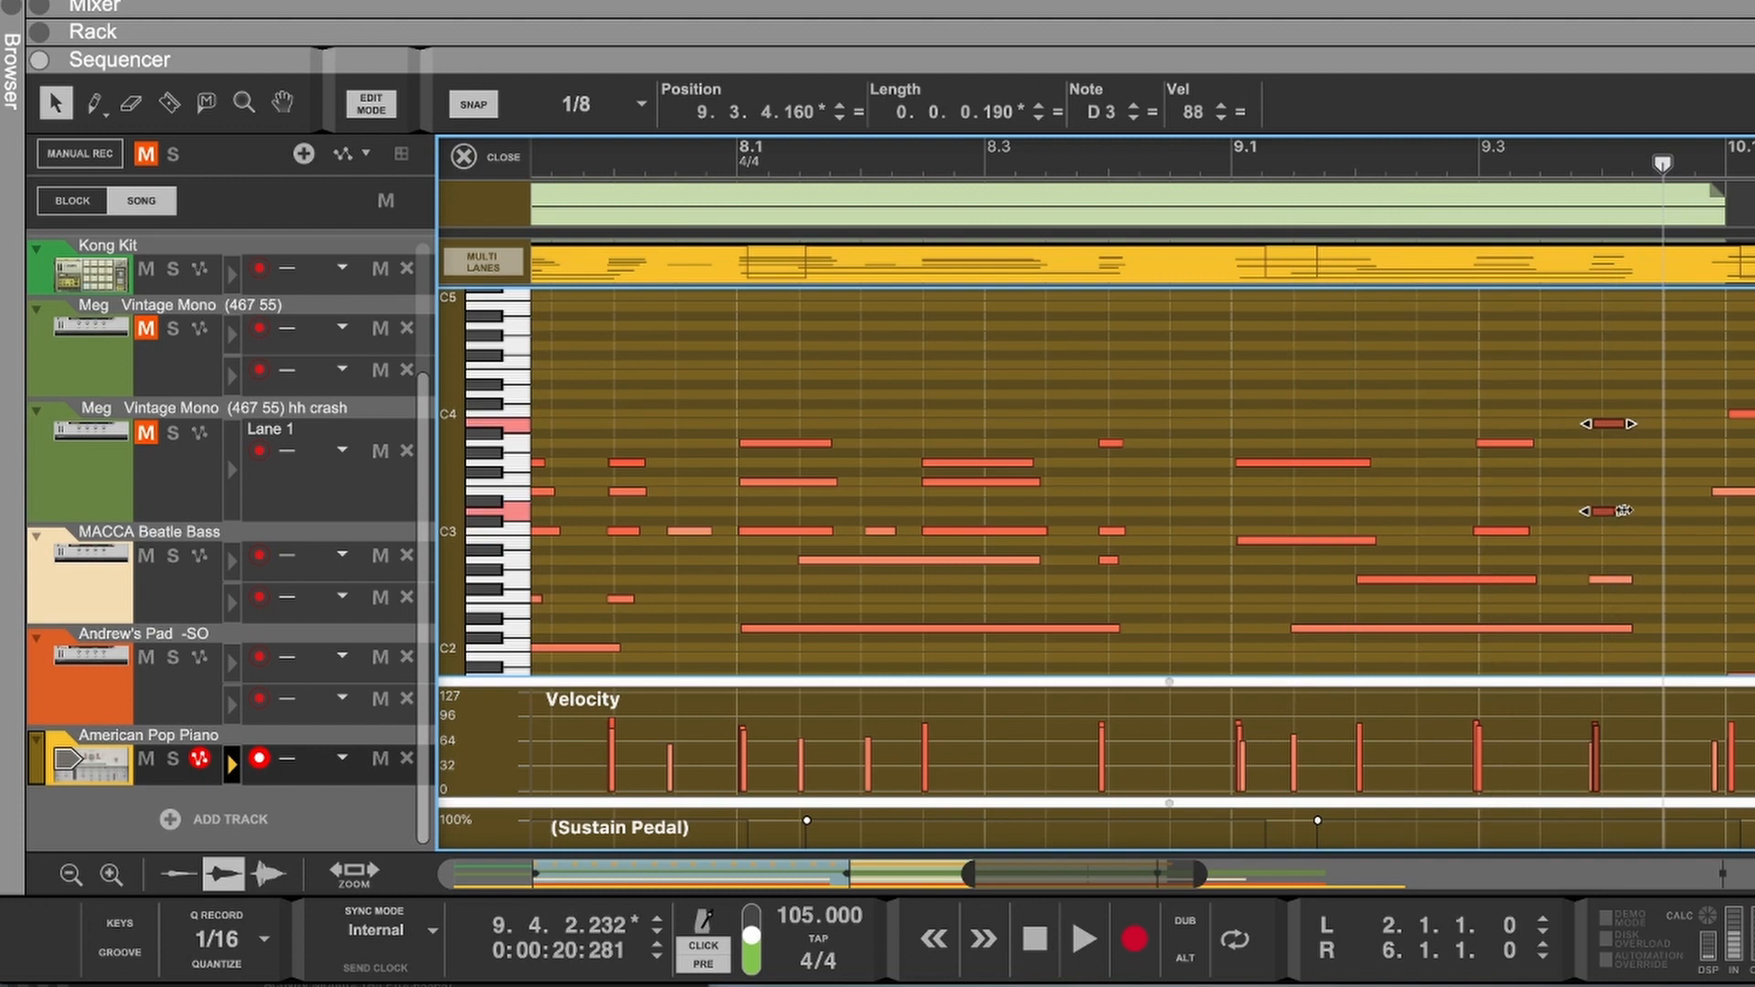
pyautogui.click(1626, 579)
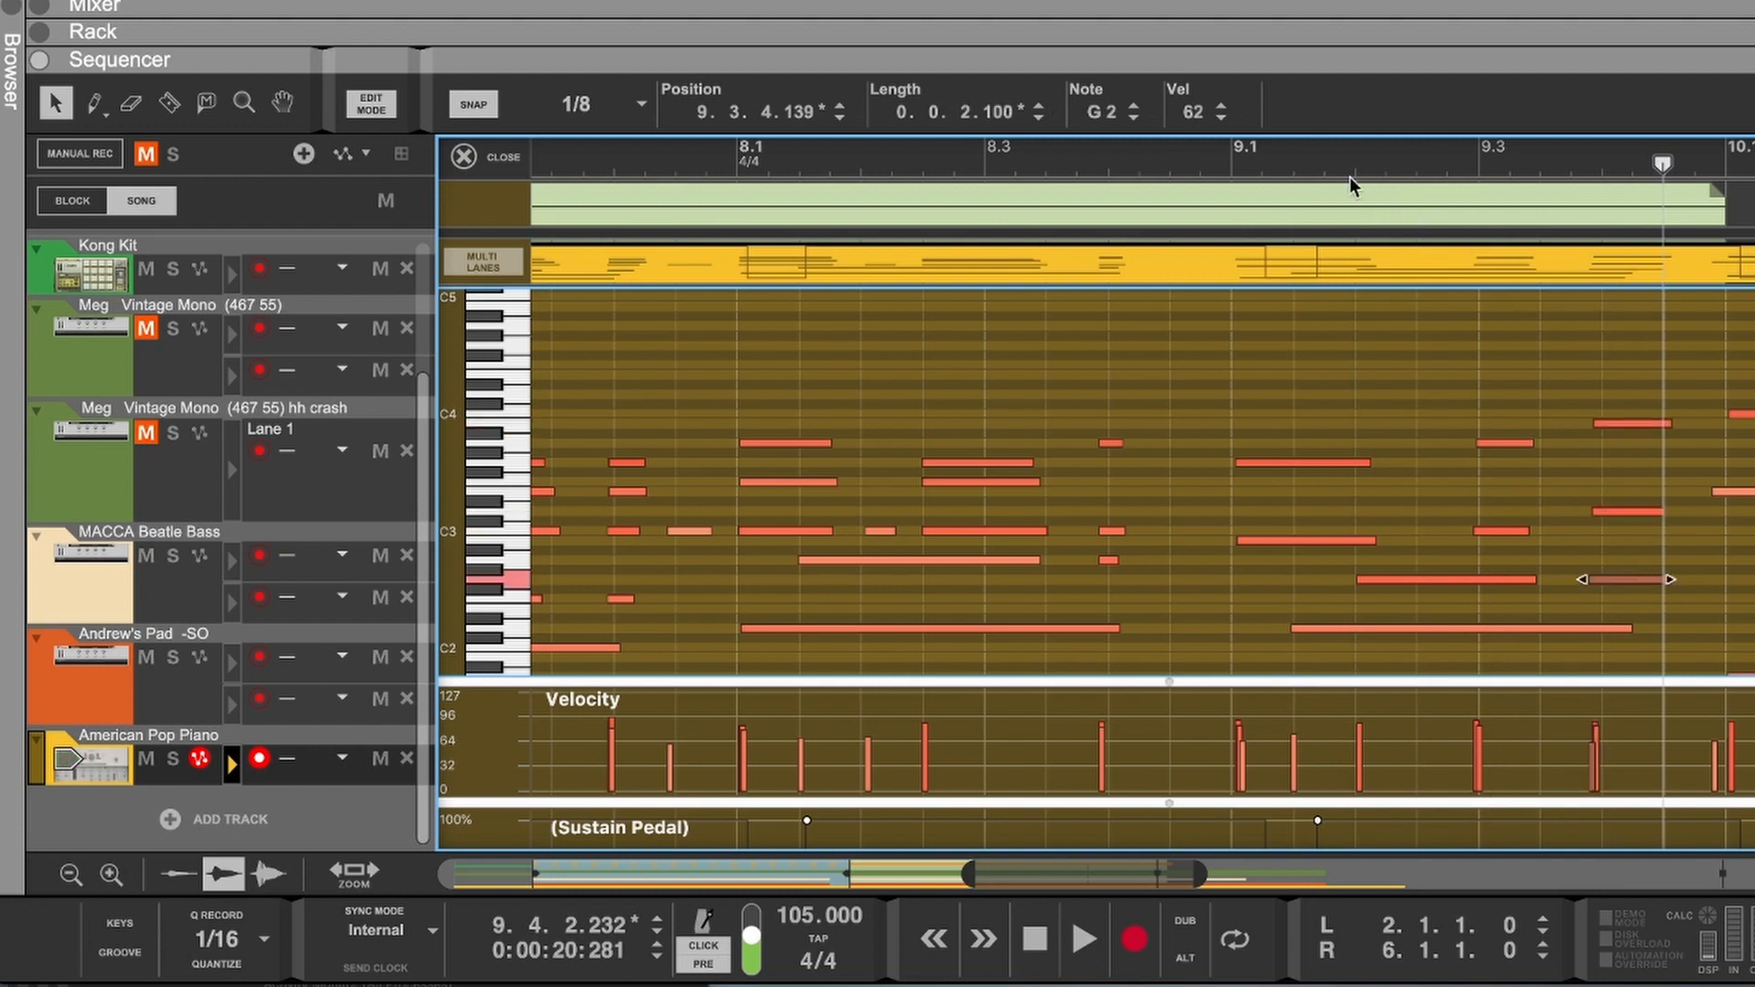
pyautogui.click(1324, 152)
pyautogui.press('space')
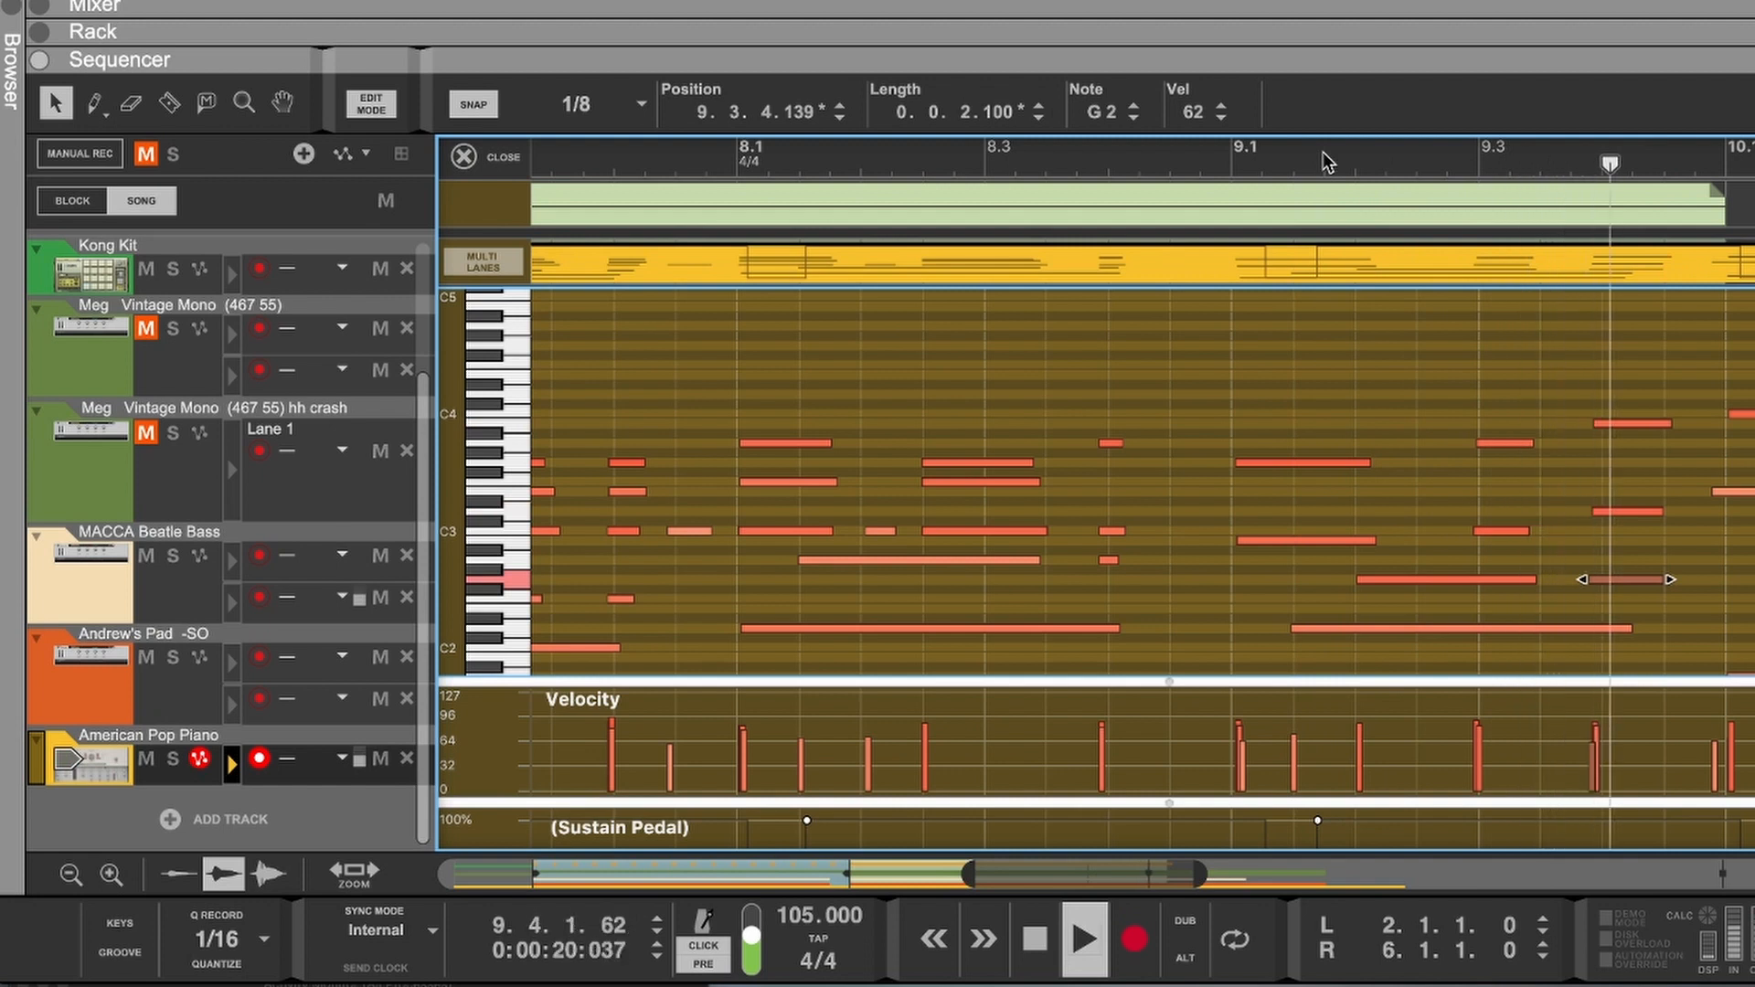
pyautogui.press('space')
# Step: Move the short C4 note at 11.1 up to E4, starting at 11.1.1.16, and play back the ending into bar 12
pyautogui.click(1071, 152)
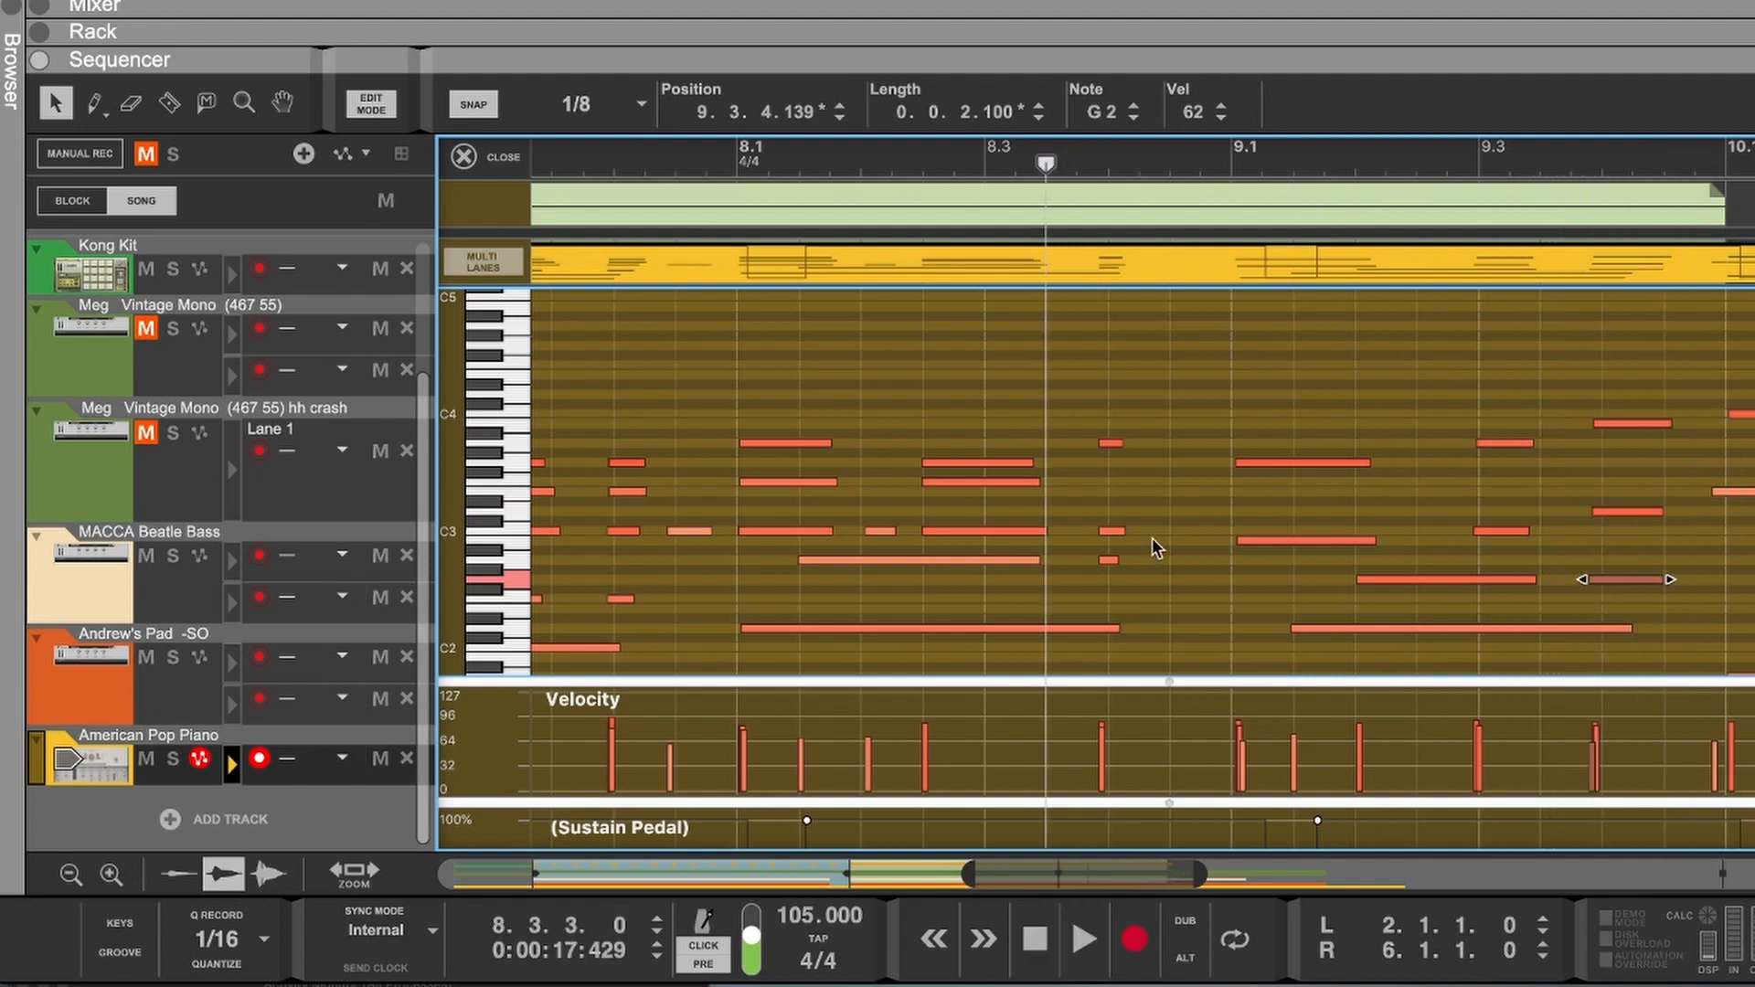
pyautogui.press('space')
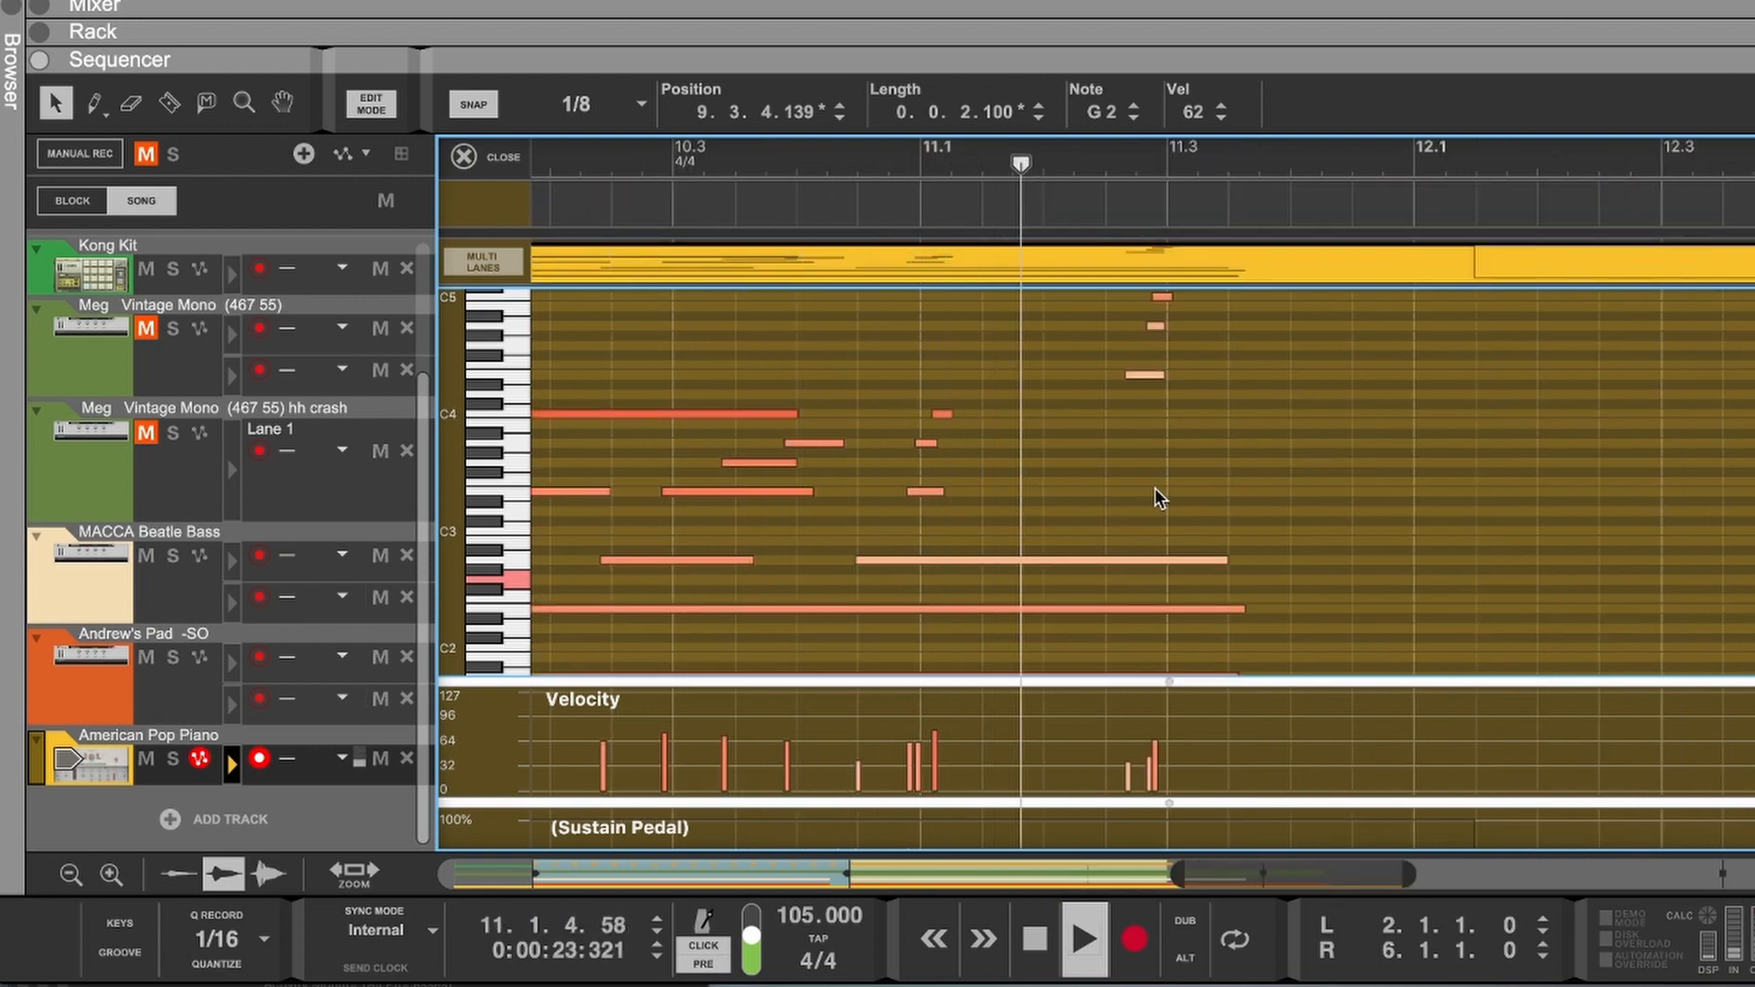
pyautogui.press('space')
pyautogui.moveTo(942, 413); pyautogui.dragTo(928, 389)
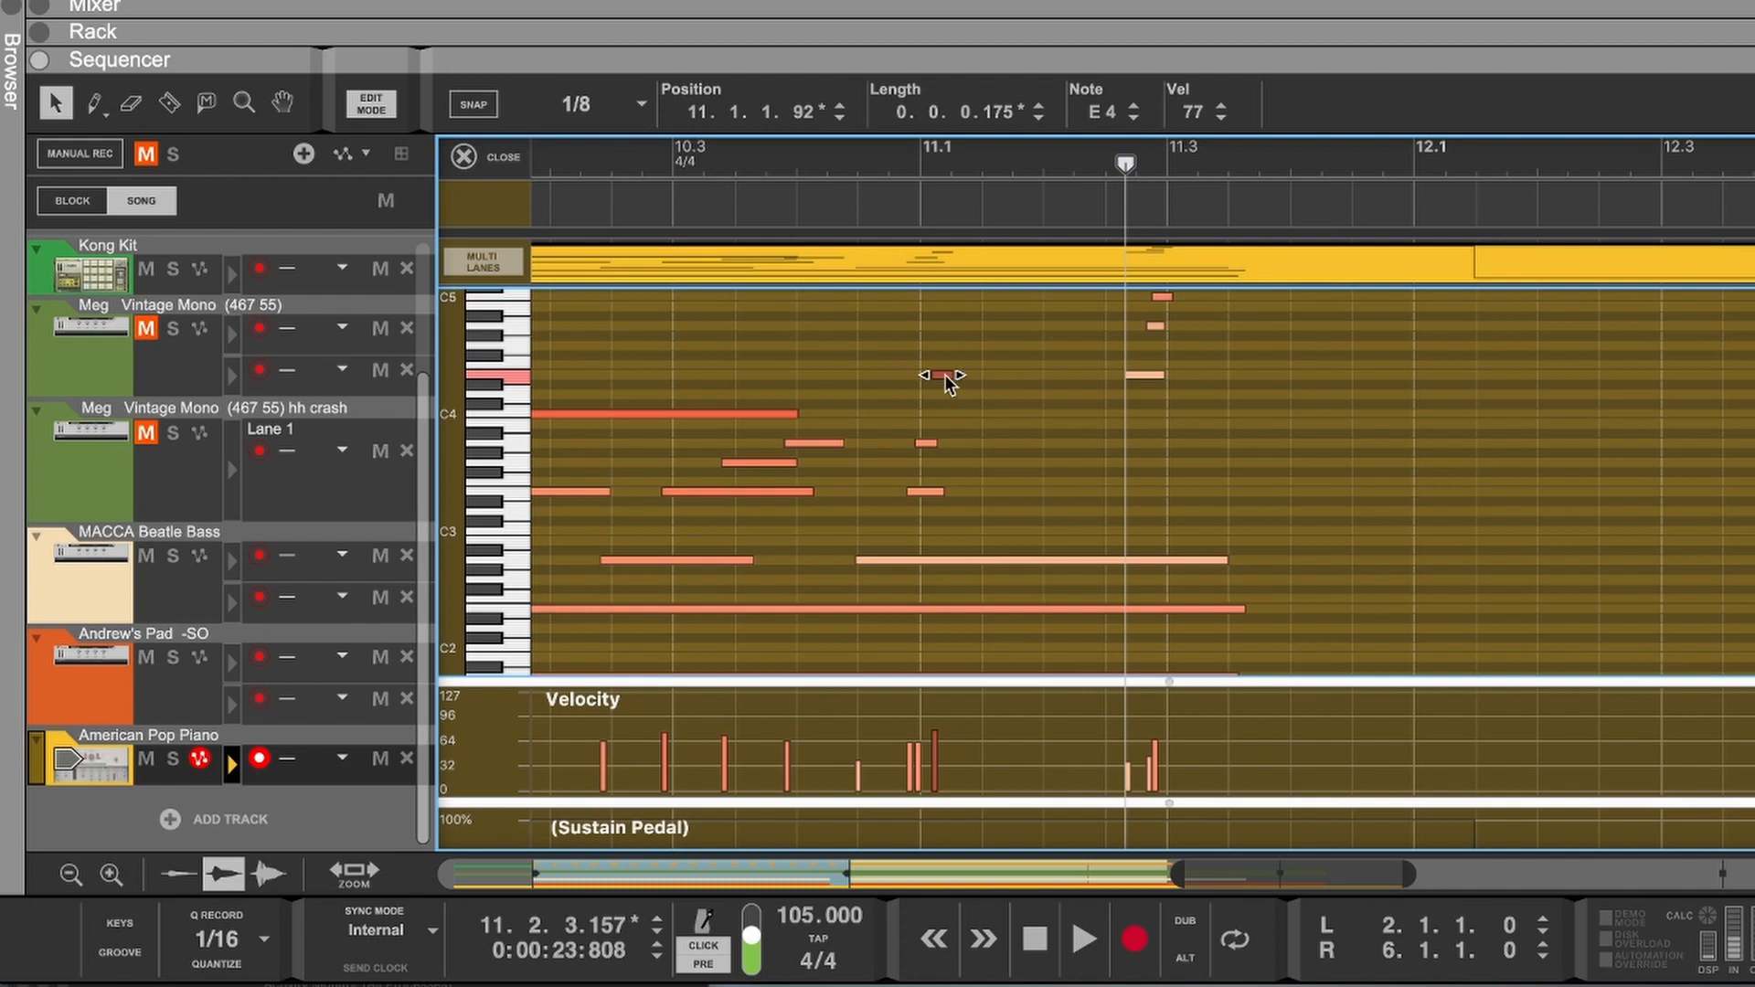
pyautogui.click(844, 157)
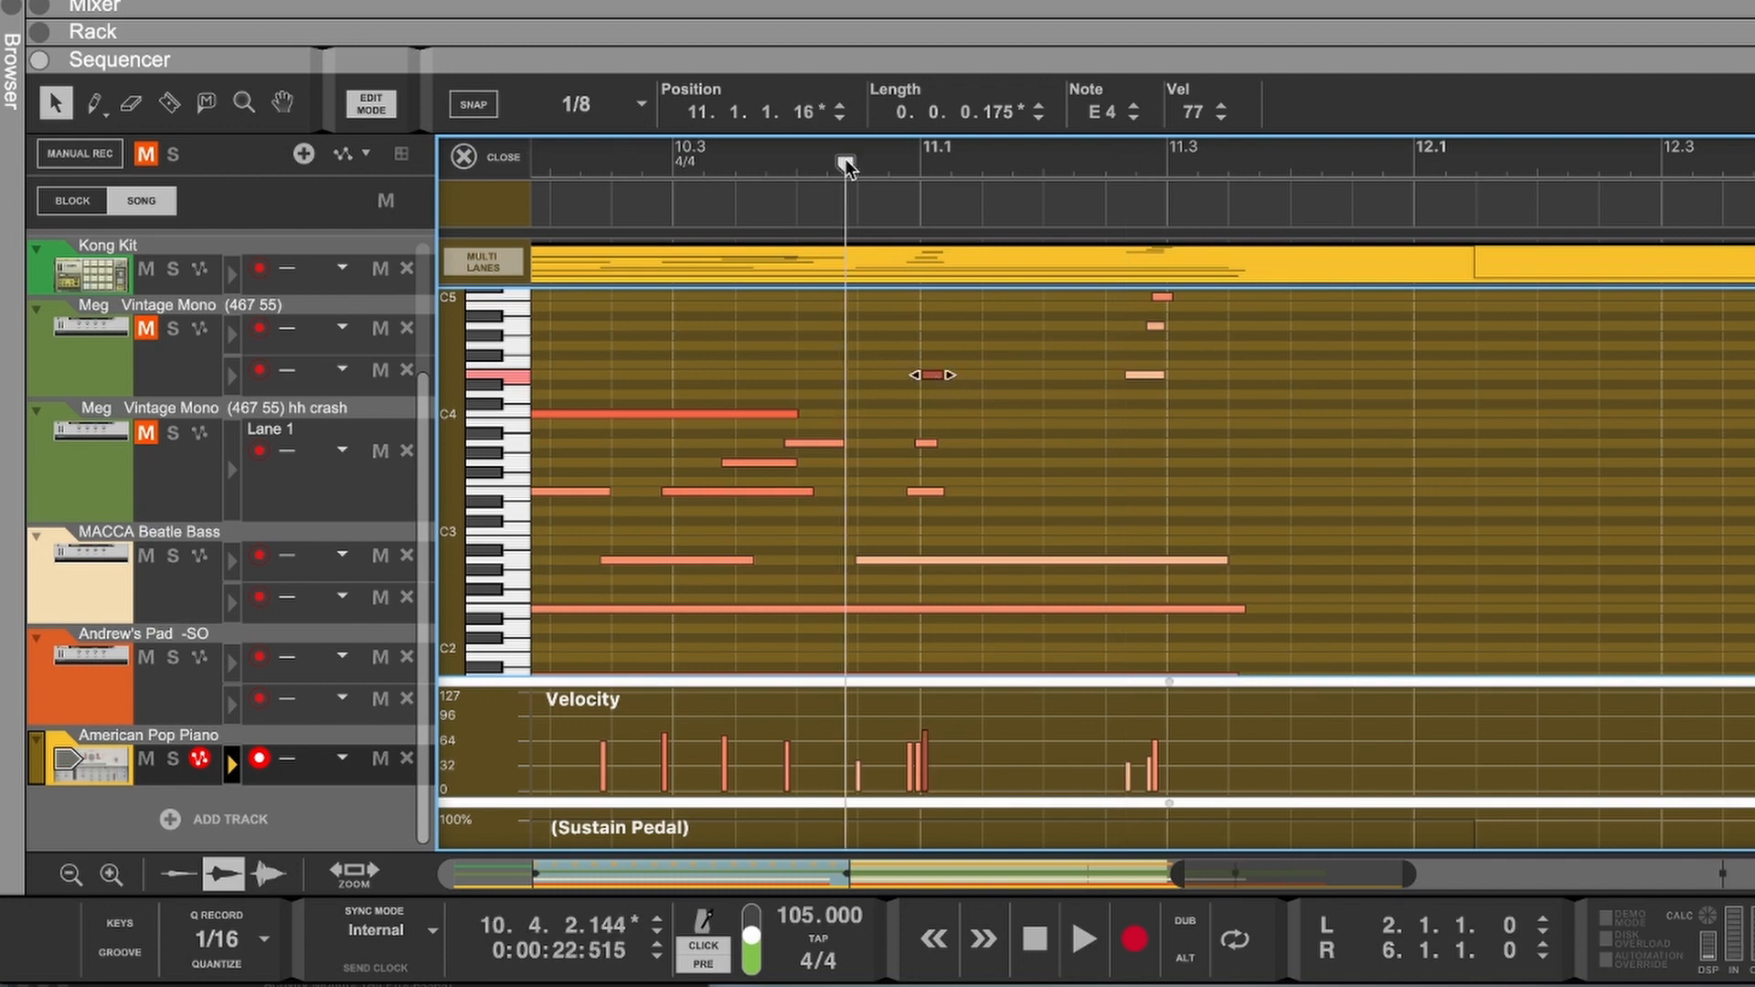
pyautogui.press('space')
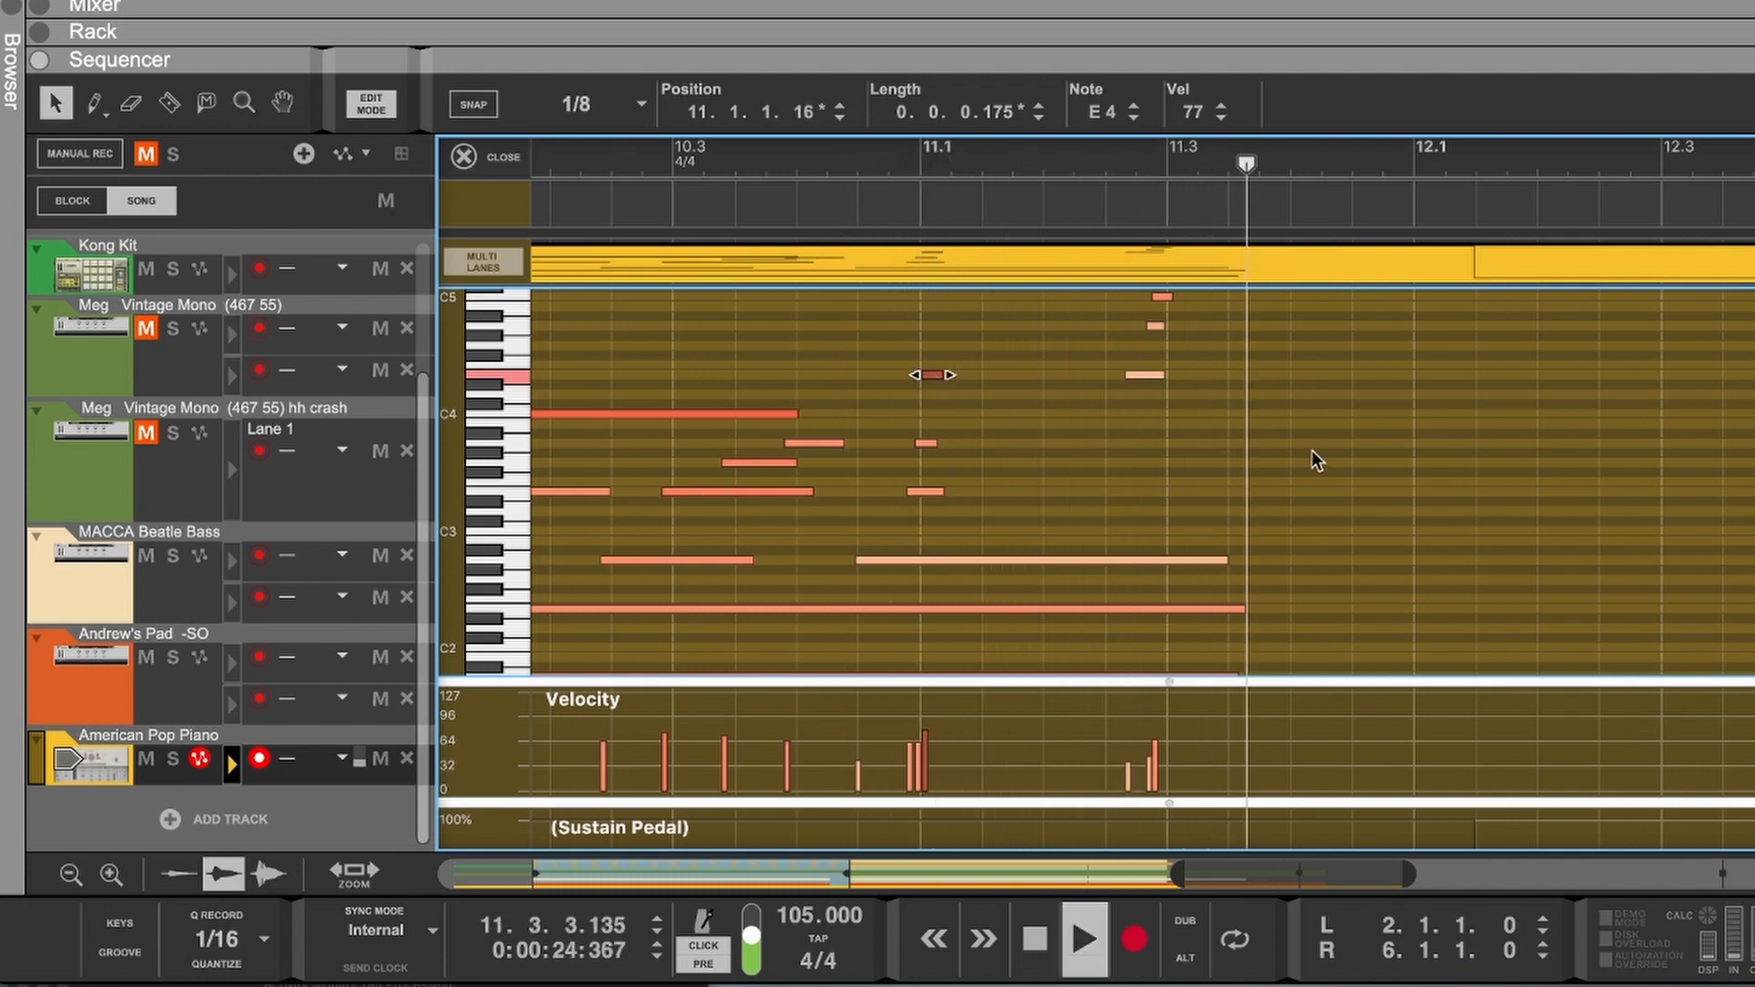
pyautogui.press('space')
pyautogui.hscroll(-10, 1262, 448)
pyautogui.click(892, 146)
pyautogui.press('space')
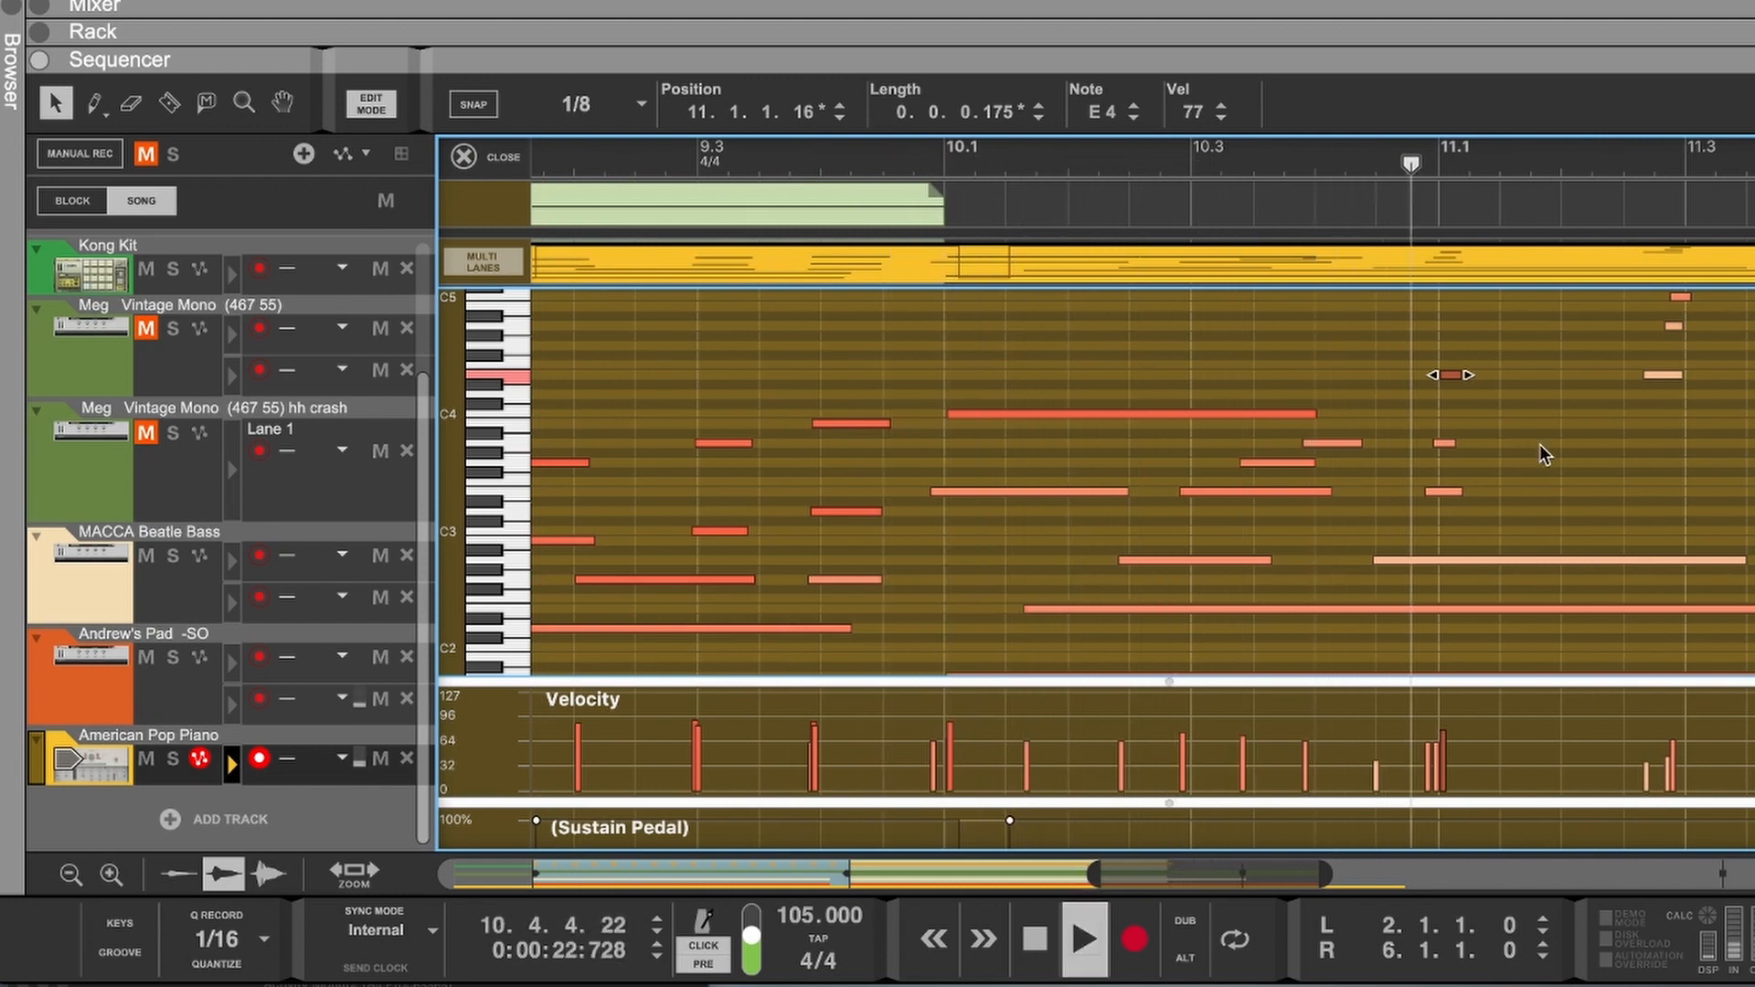
pyautogui.scroll(3, 1539, 444)
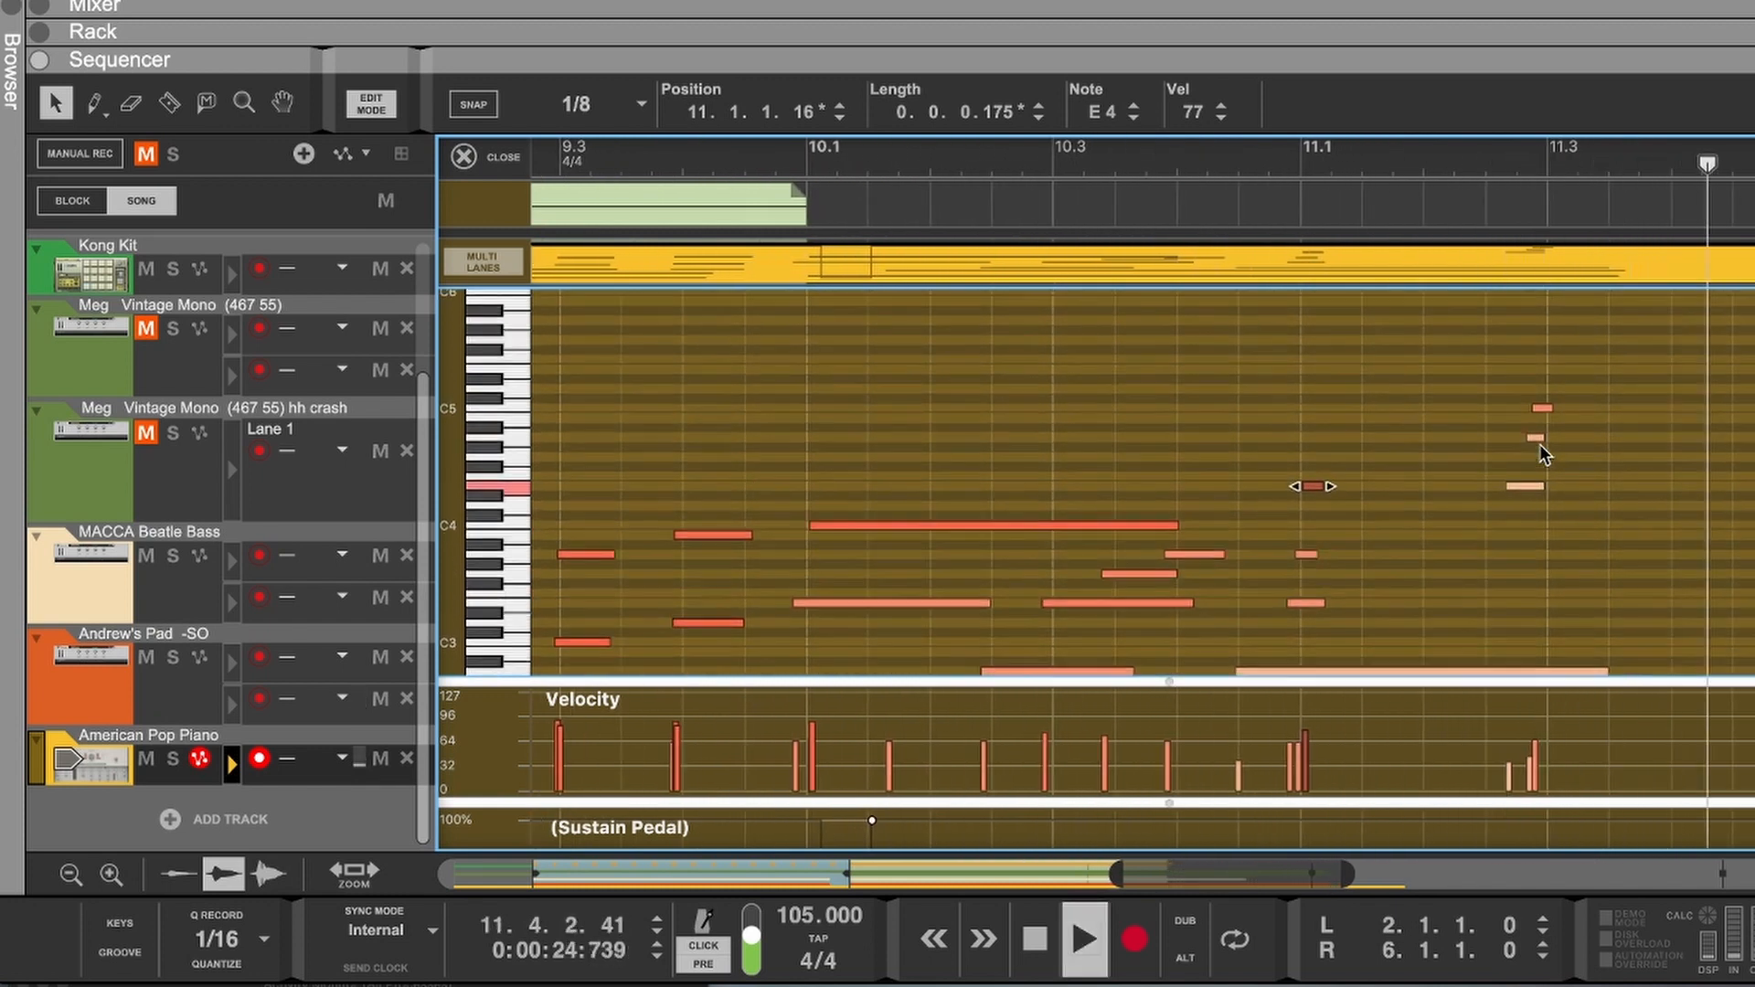
pyautogui.press('space')
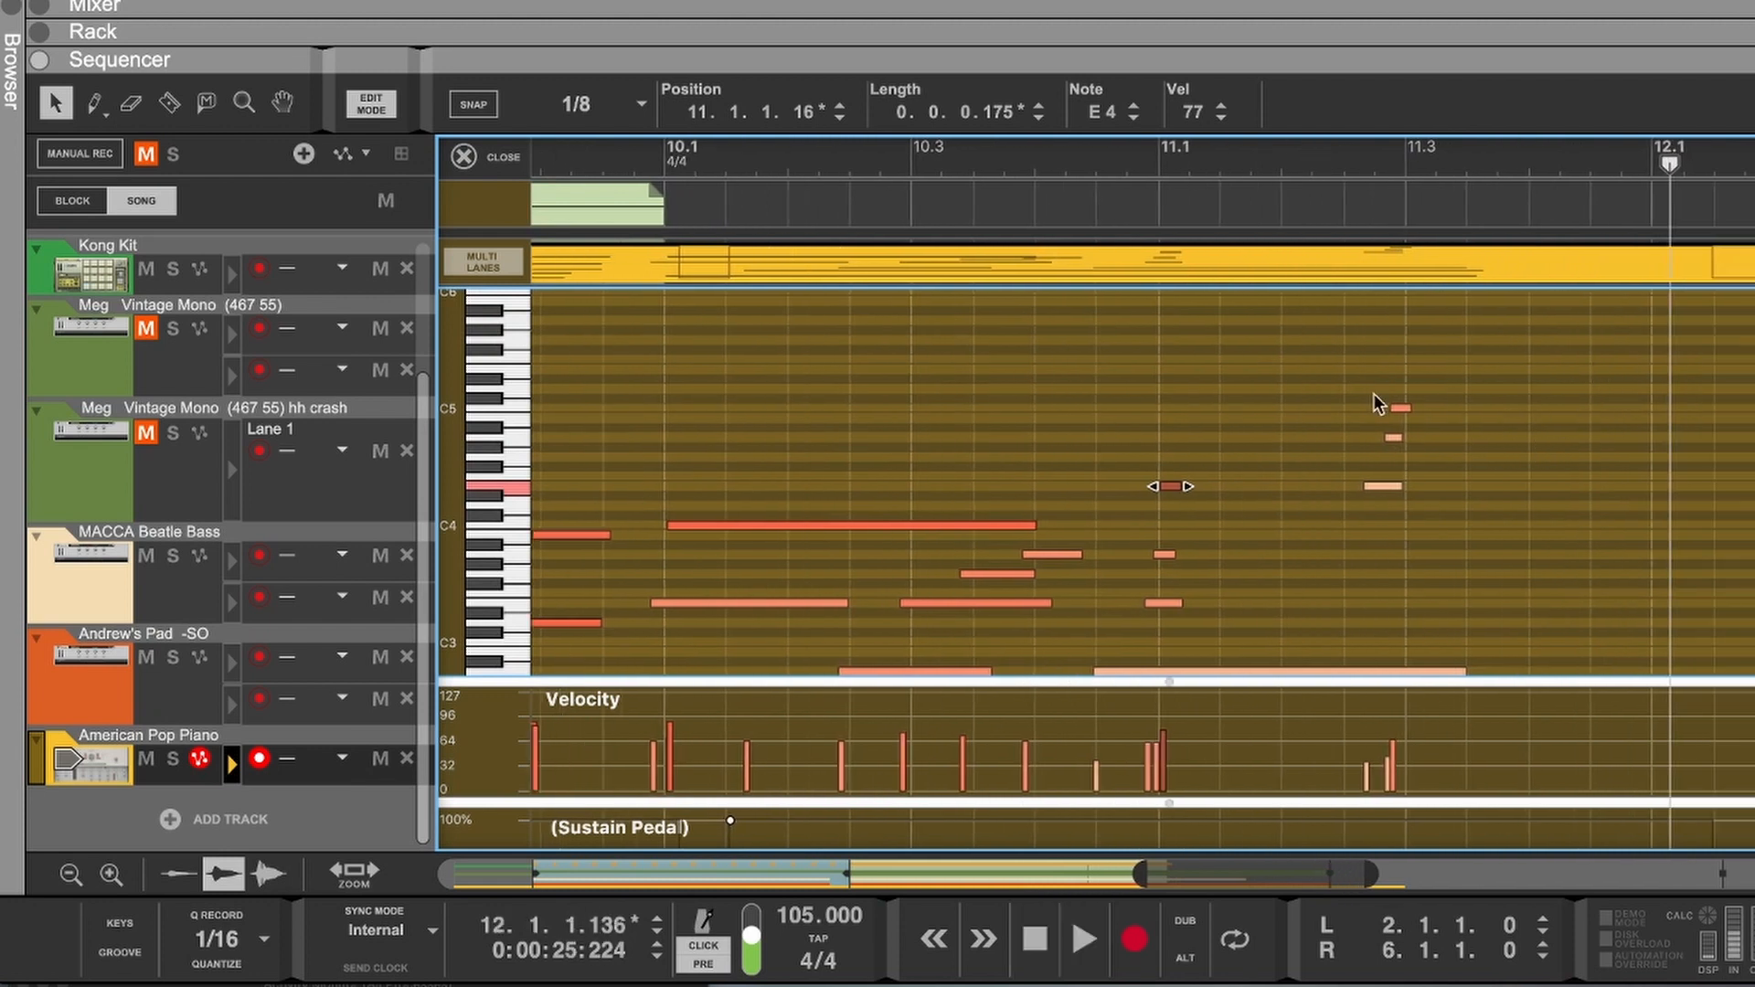
# Step: Copy the three-note chord before 11.3 to bar 12, transpose the copies to A4, C5 and E5, align them near 12.1, and audition the ending
pyautogui.click(1402, 410)
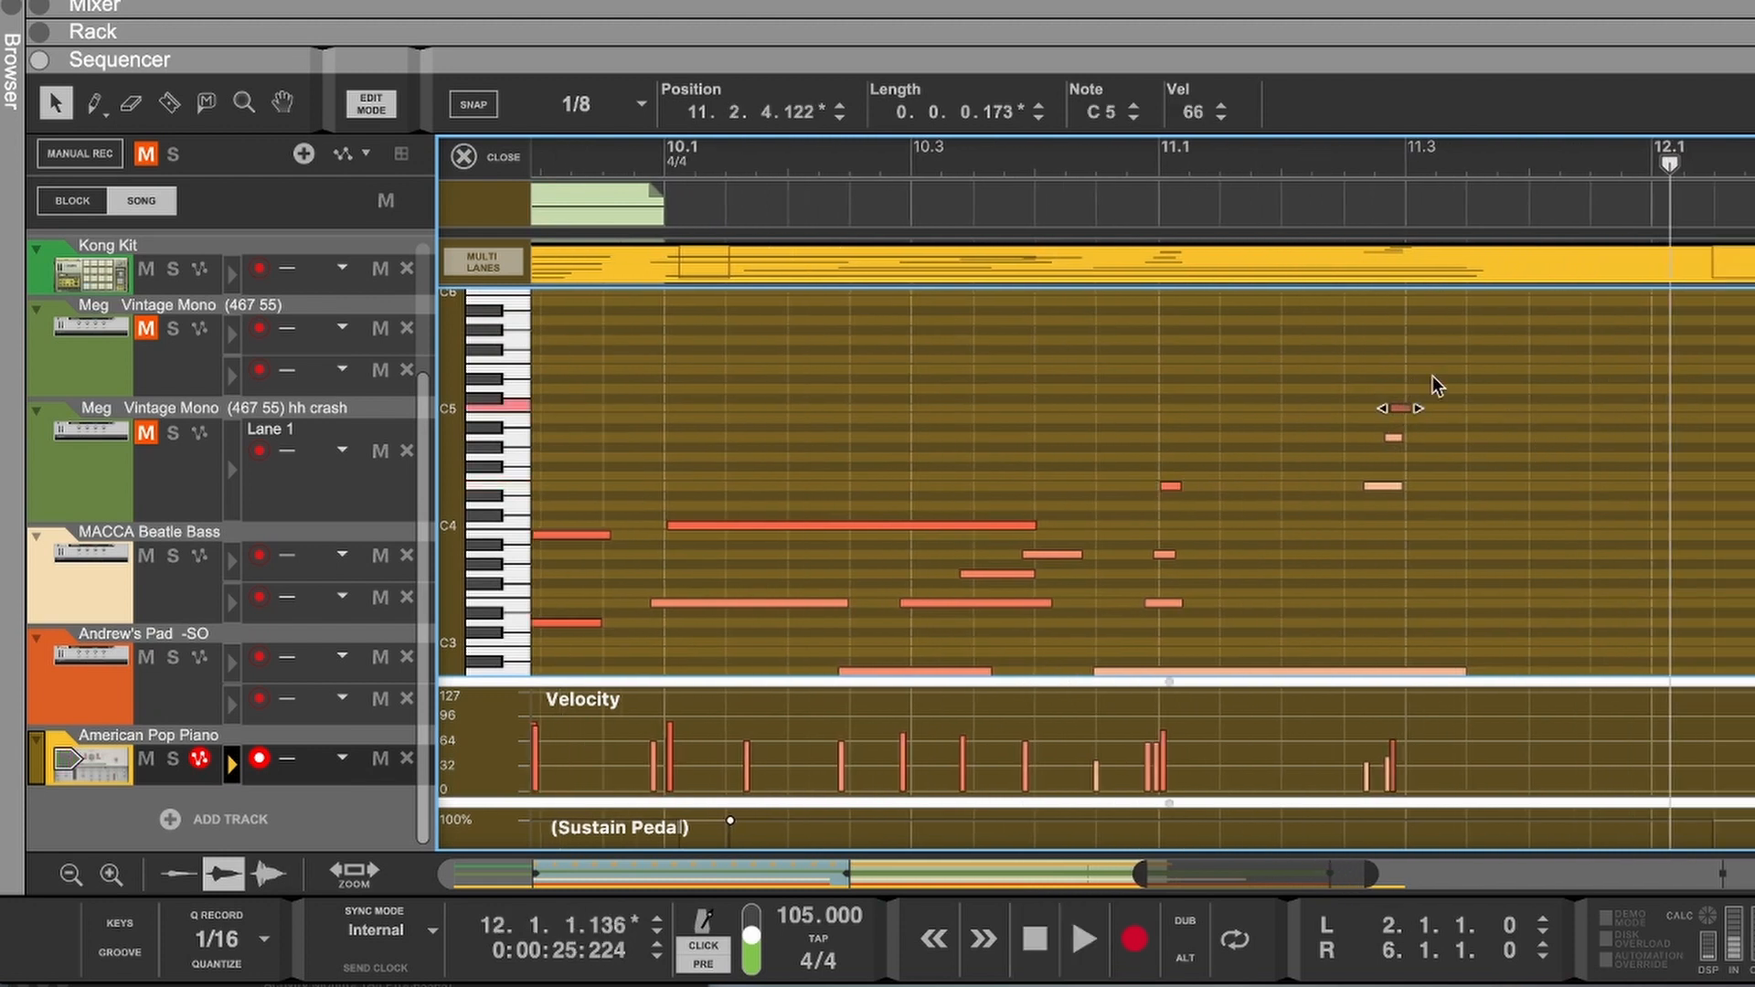
pyautogui.moveTo(1439, 367); pyautogui.dragTo(1657, 488)
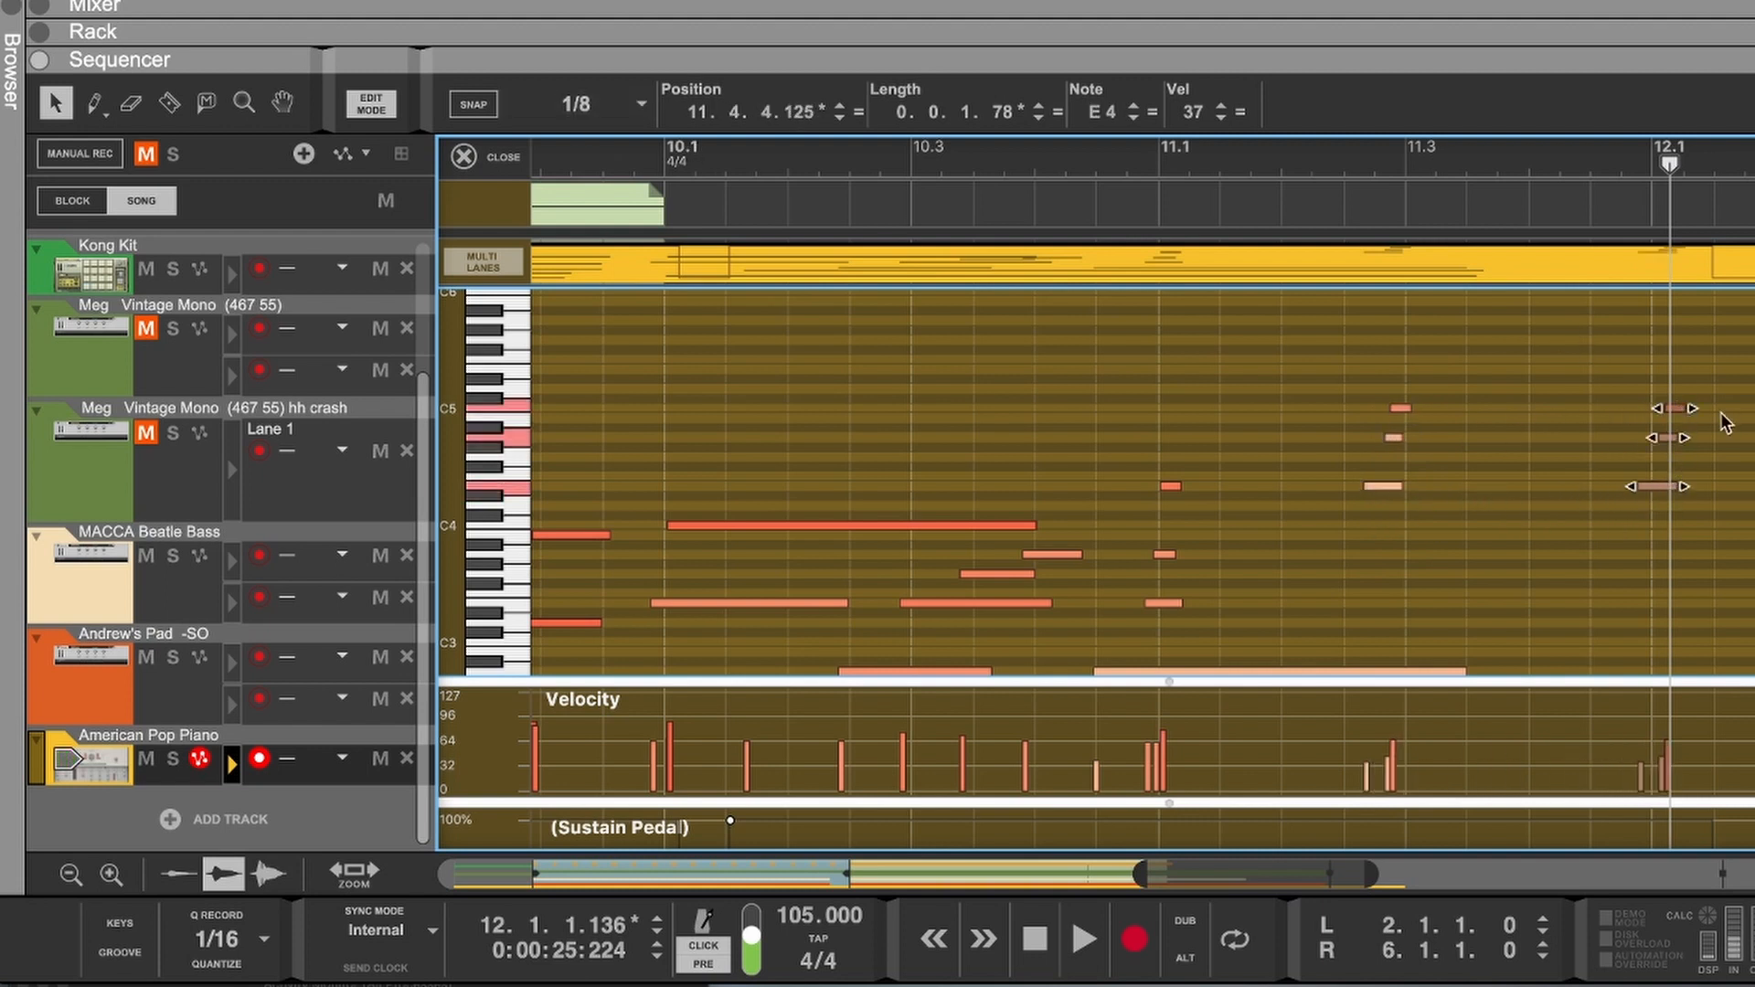
pyautogui.moveTo(1678, 417); pyautogui.dragTo(1657, 448)
pyautogui.click(1694, 412)
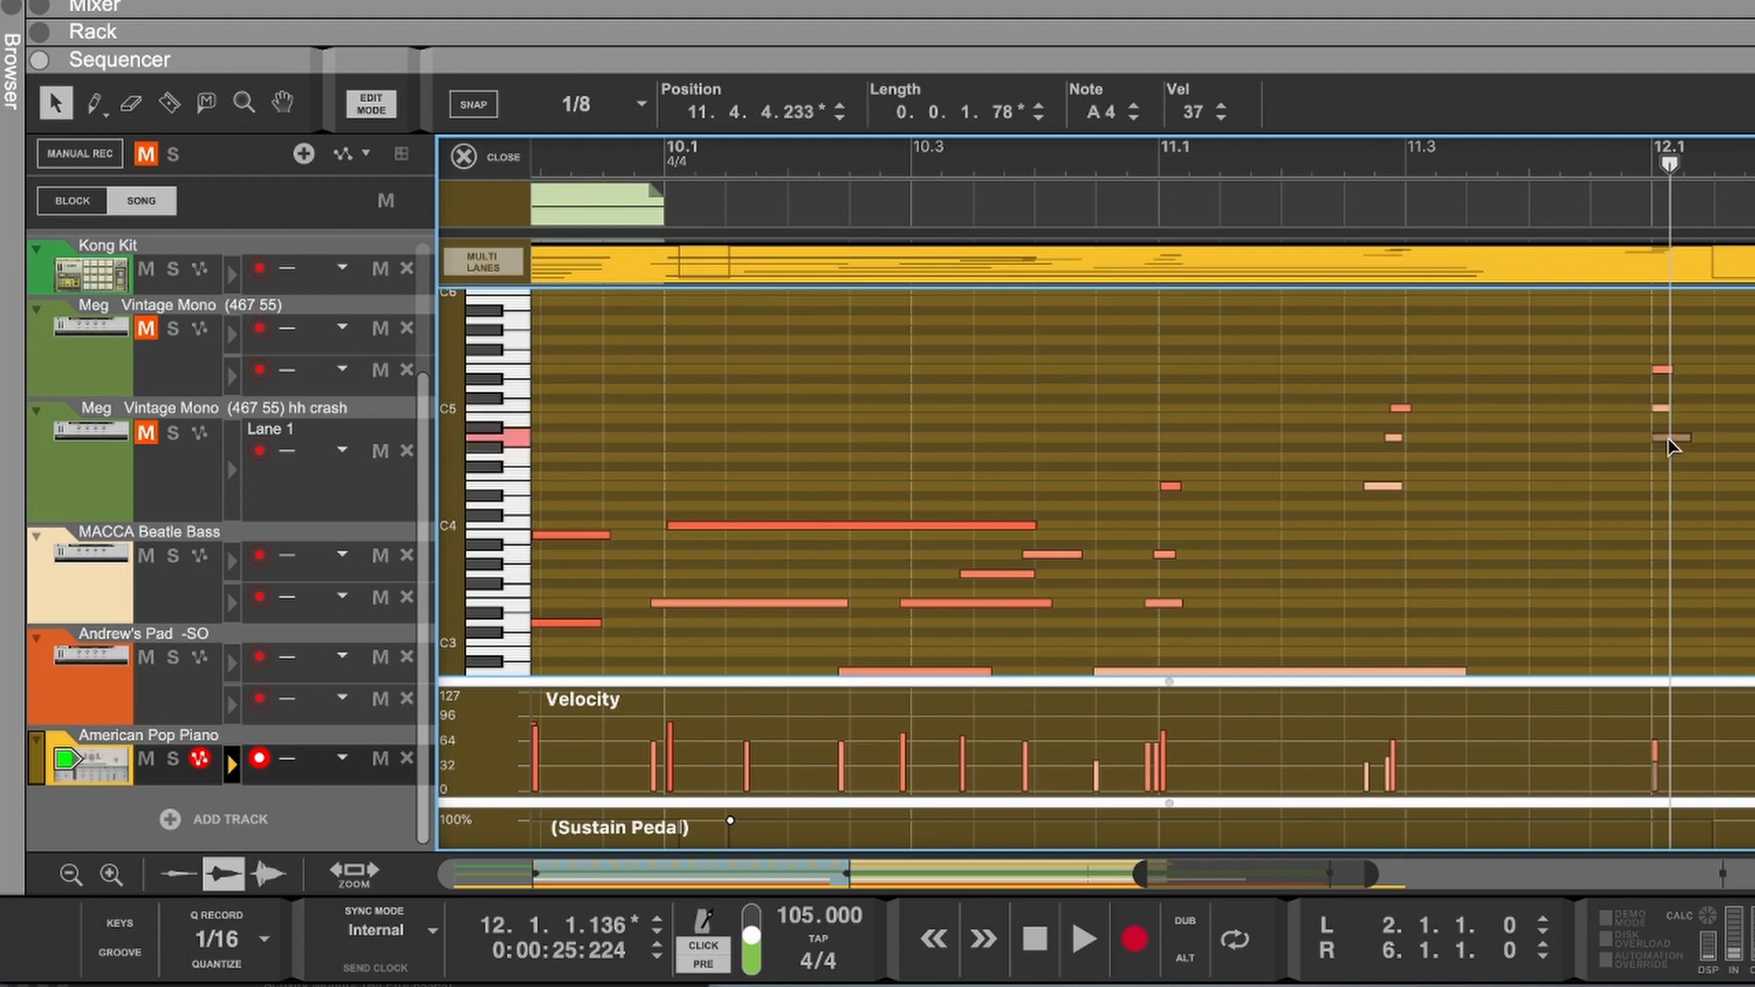
pyautogui.click(1587, 164)
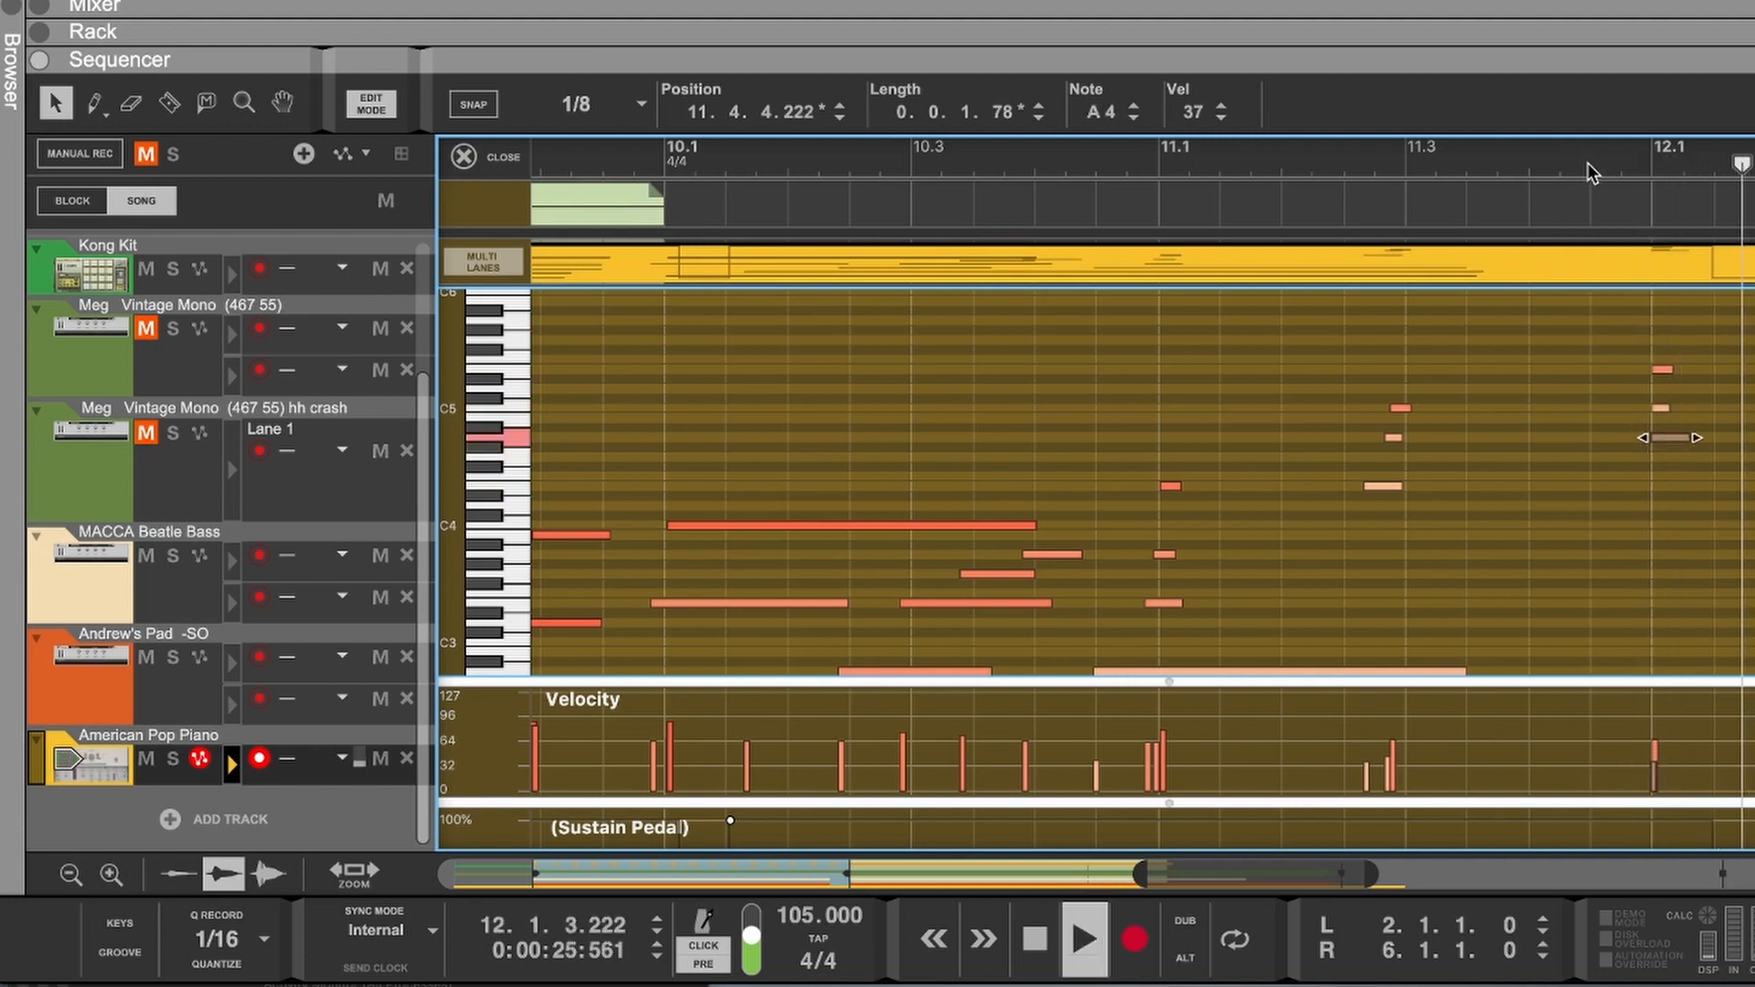
pyautogui.click(964, 159)
pyautogui.press('space')
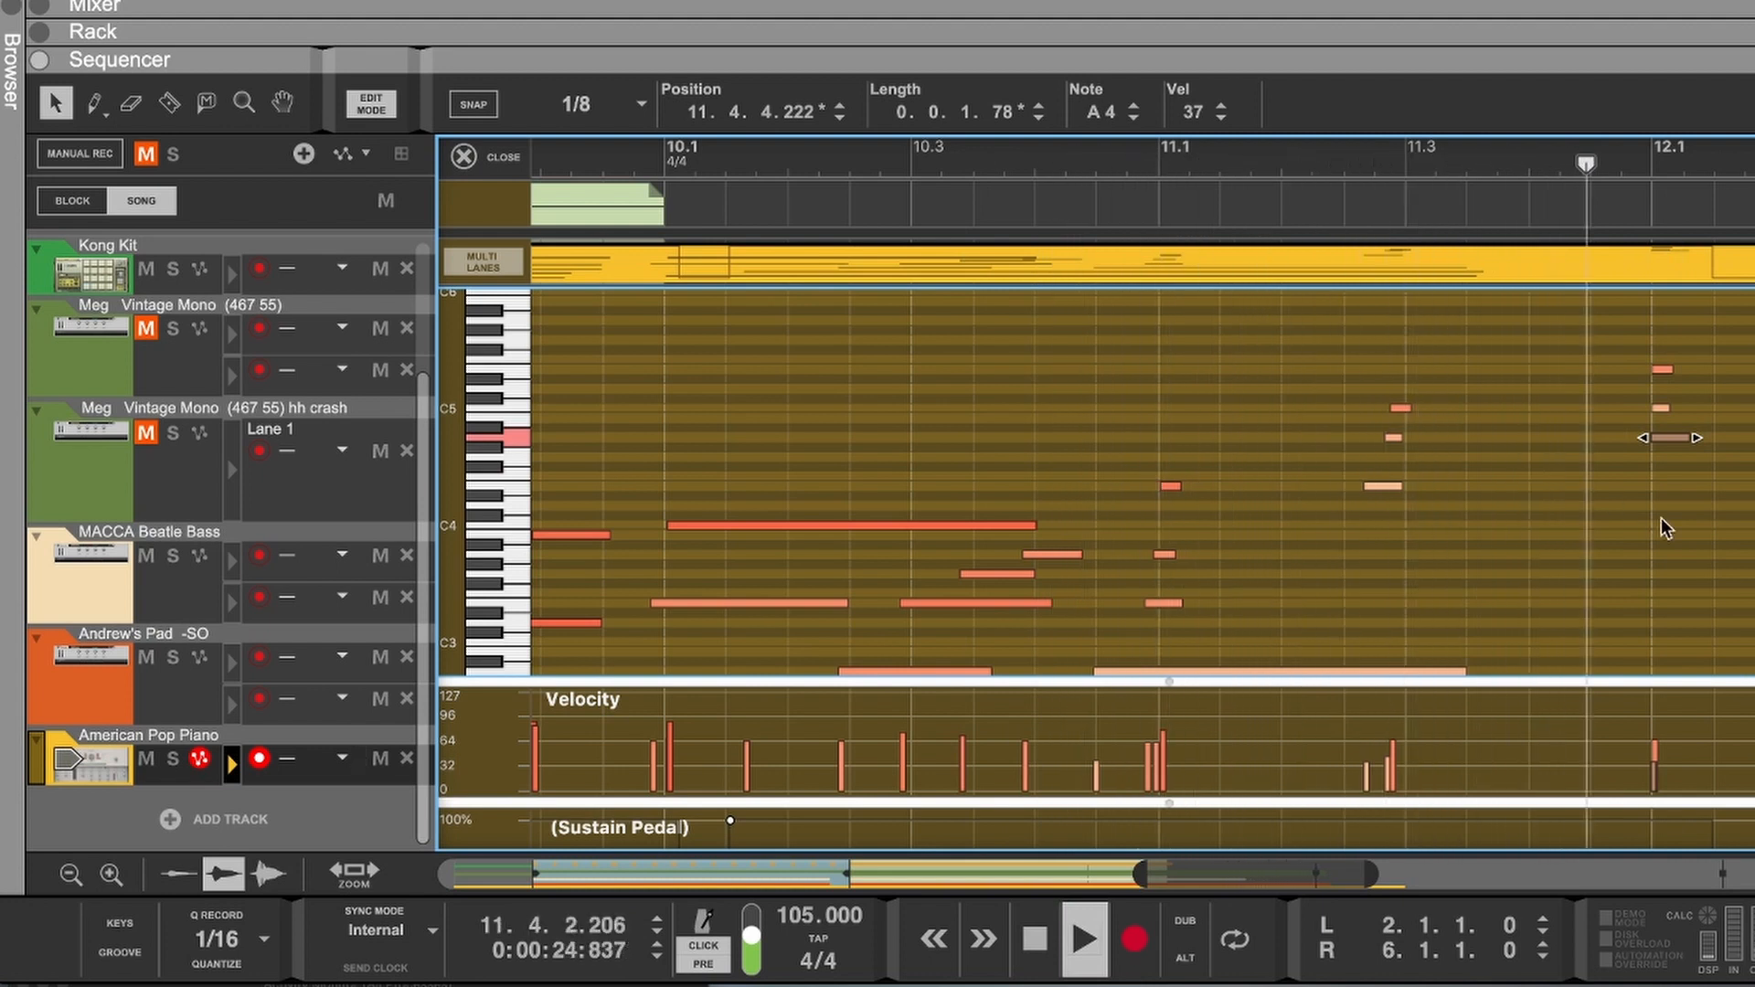
pyautogui.click(1034, 939)
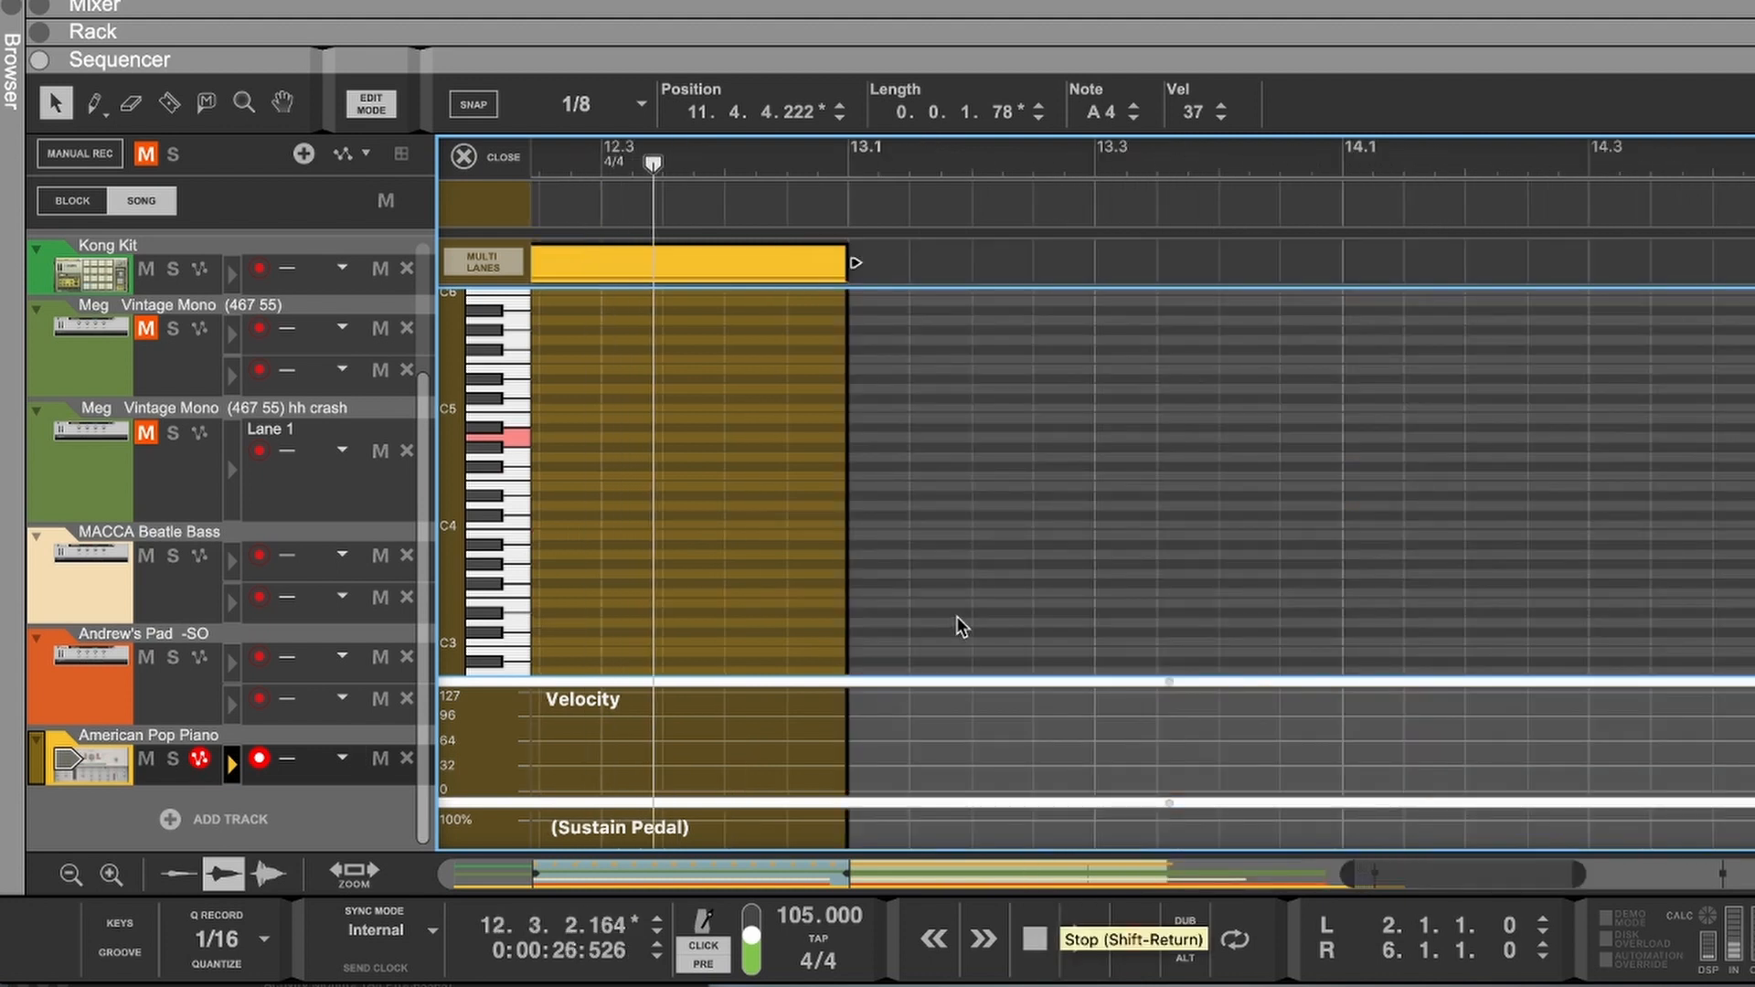
# Step: Close the American Pop Piano clip editor and show the mixer above the sequencer, enlarged so that the channel faders and pan knobs fit
pyautogui.hscroll(-5, 1082, 639)
pyautogui.moveTo(1297, 878); pyautogui.dragTo(739, 847)
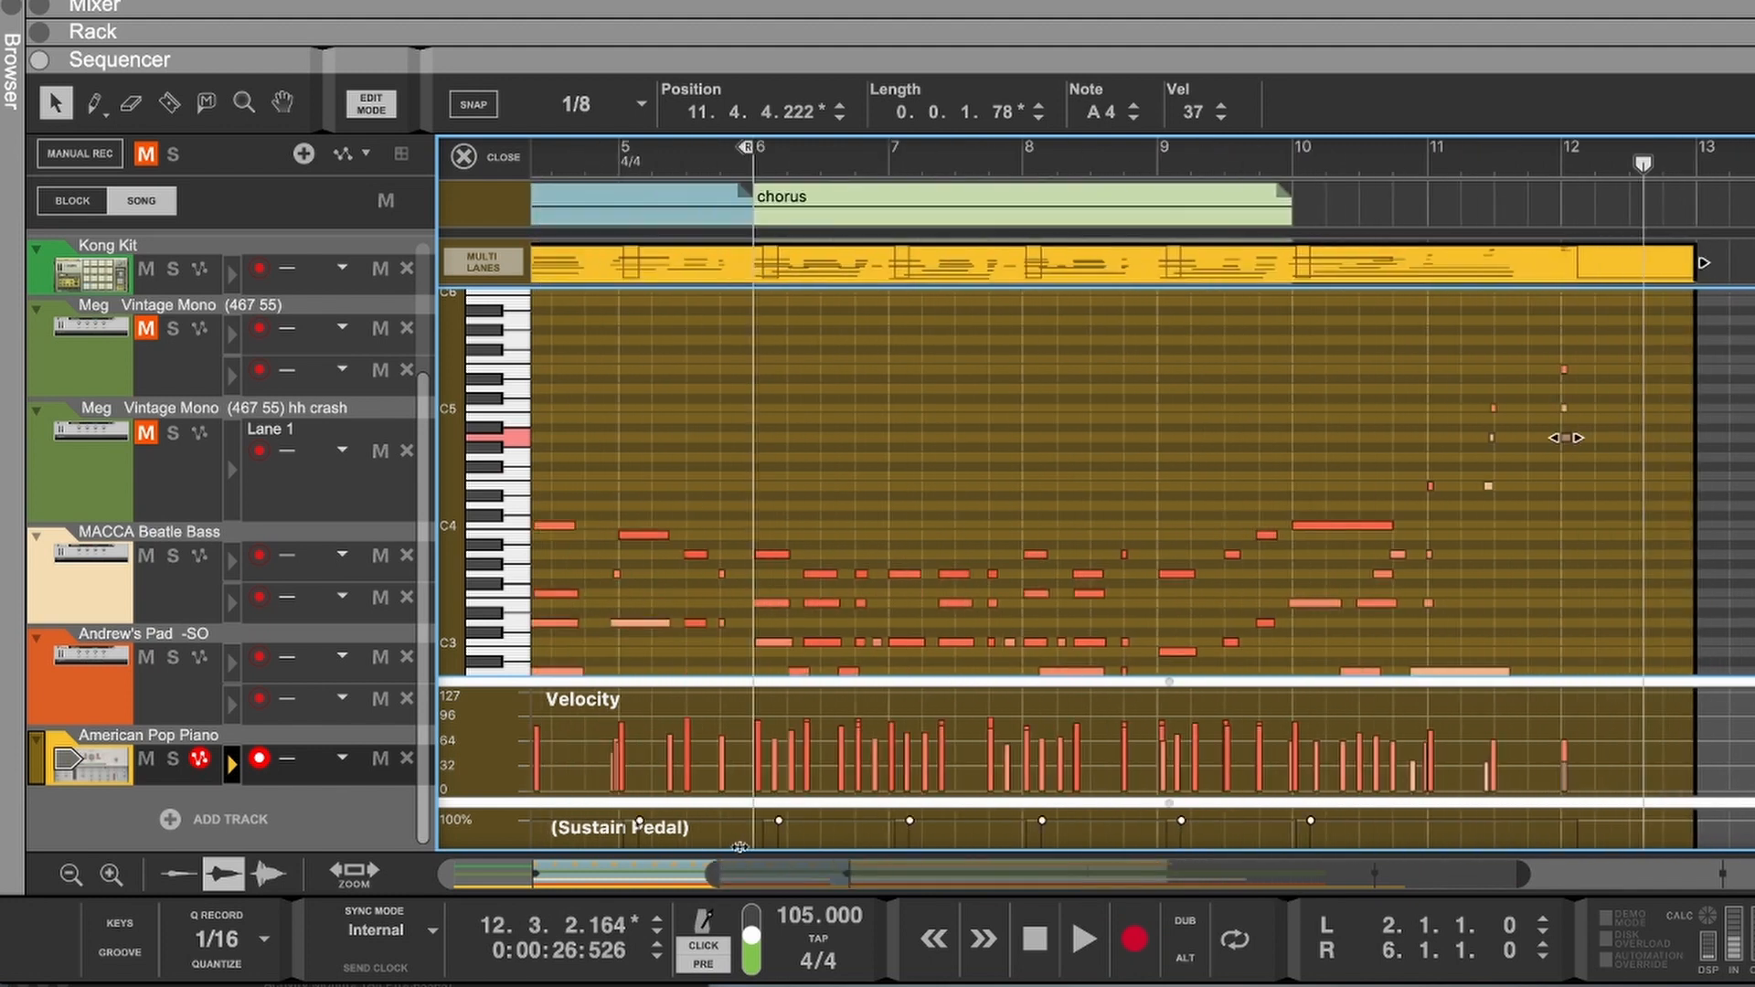
pyautogui.scroll(-5, 1133, 530)
pyautogui.hscroll(-3, 1439, 500)
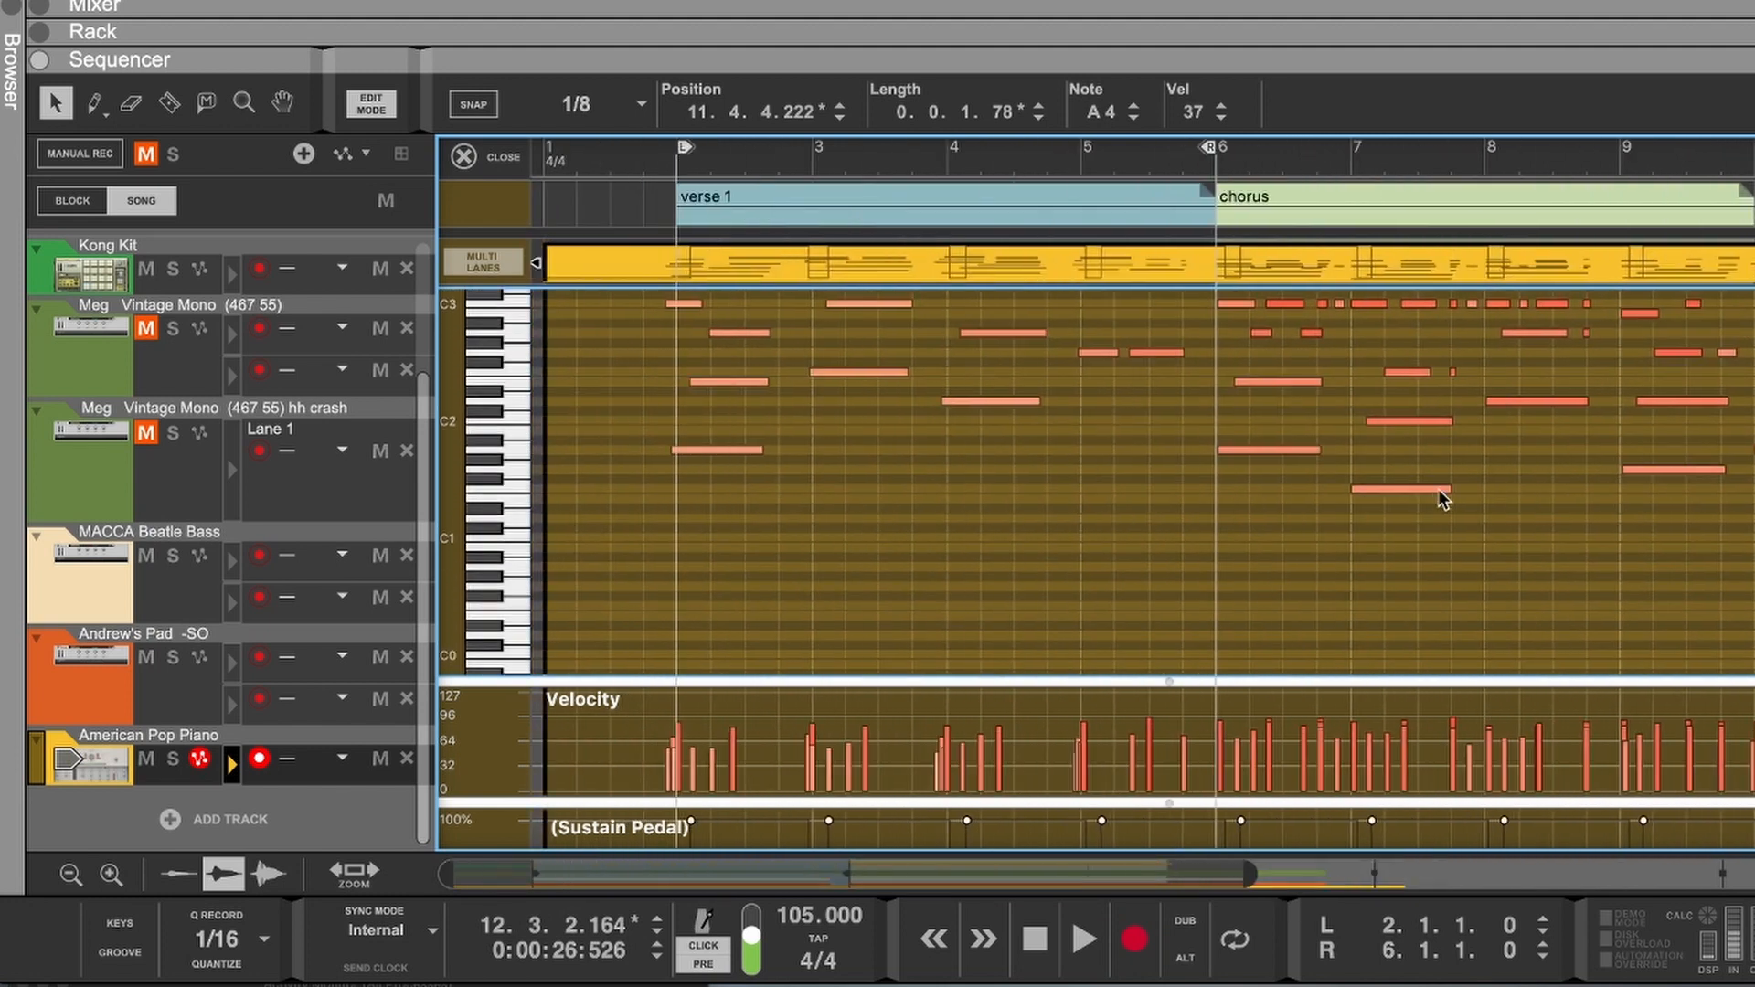
pyautogui.click(464, 159)
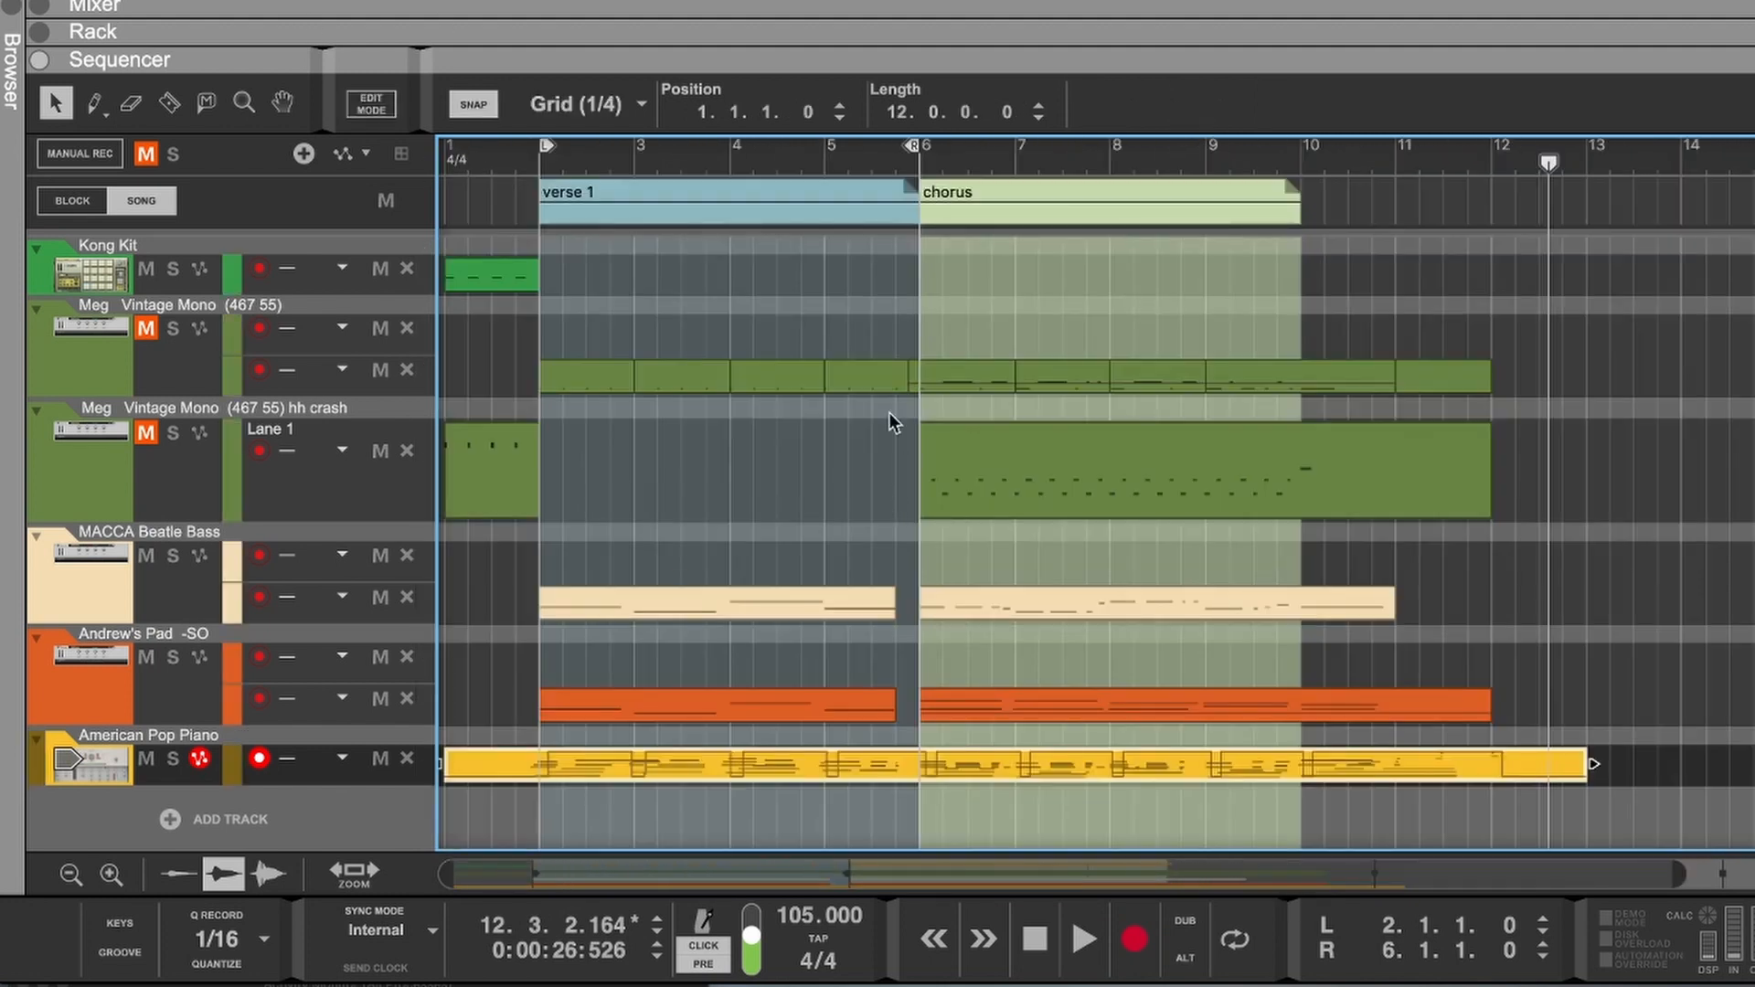
pyautogui.click(39, 8)
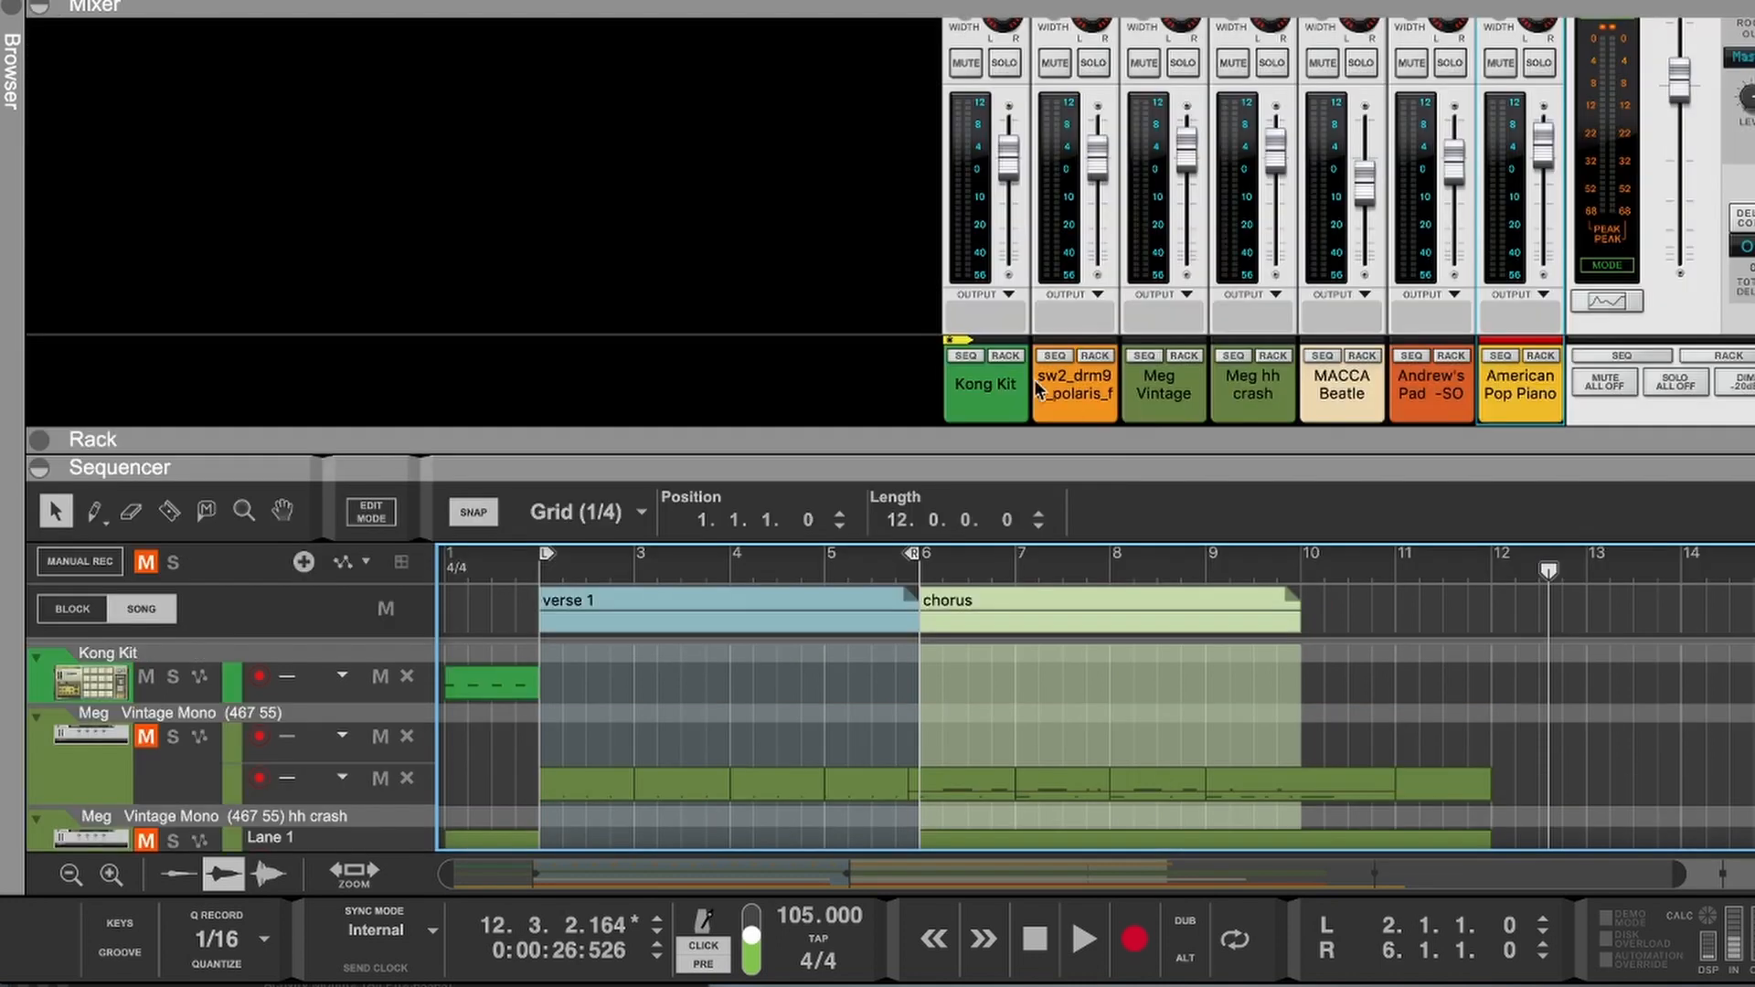
pyautogui.moveTo(1206, 458); pyautogui.dragTo(1220, 496)
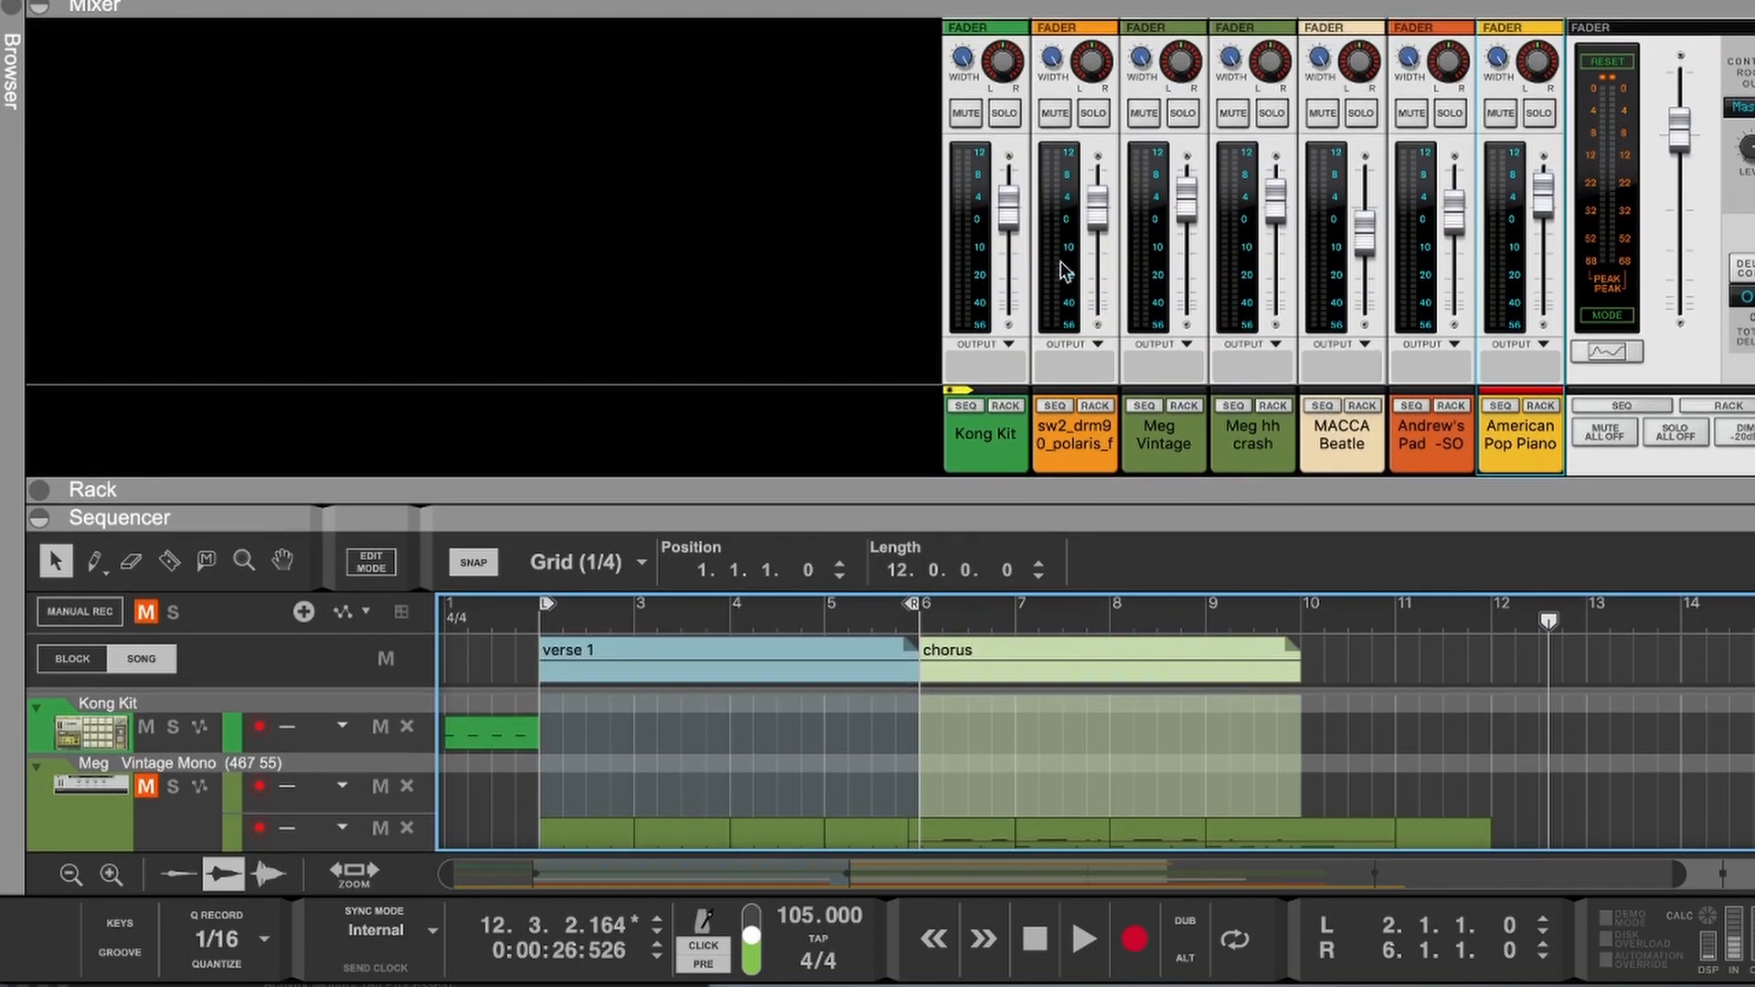
# Step: Play the intro into verse 1 to check levels, reset the master peak meter, and lower the master fader slightly
pyautogui.click(1032, 945)
pyautogui.click(1032, 945)
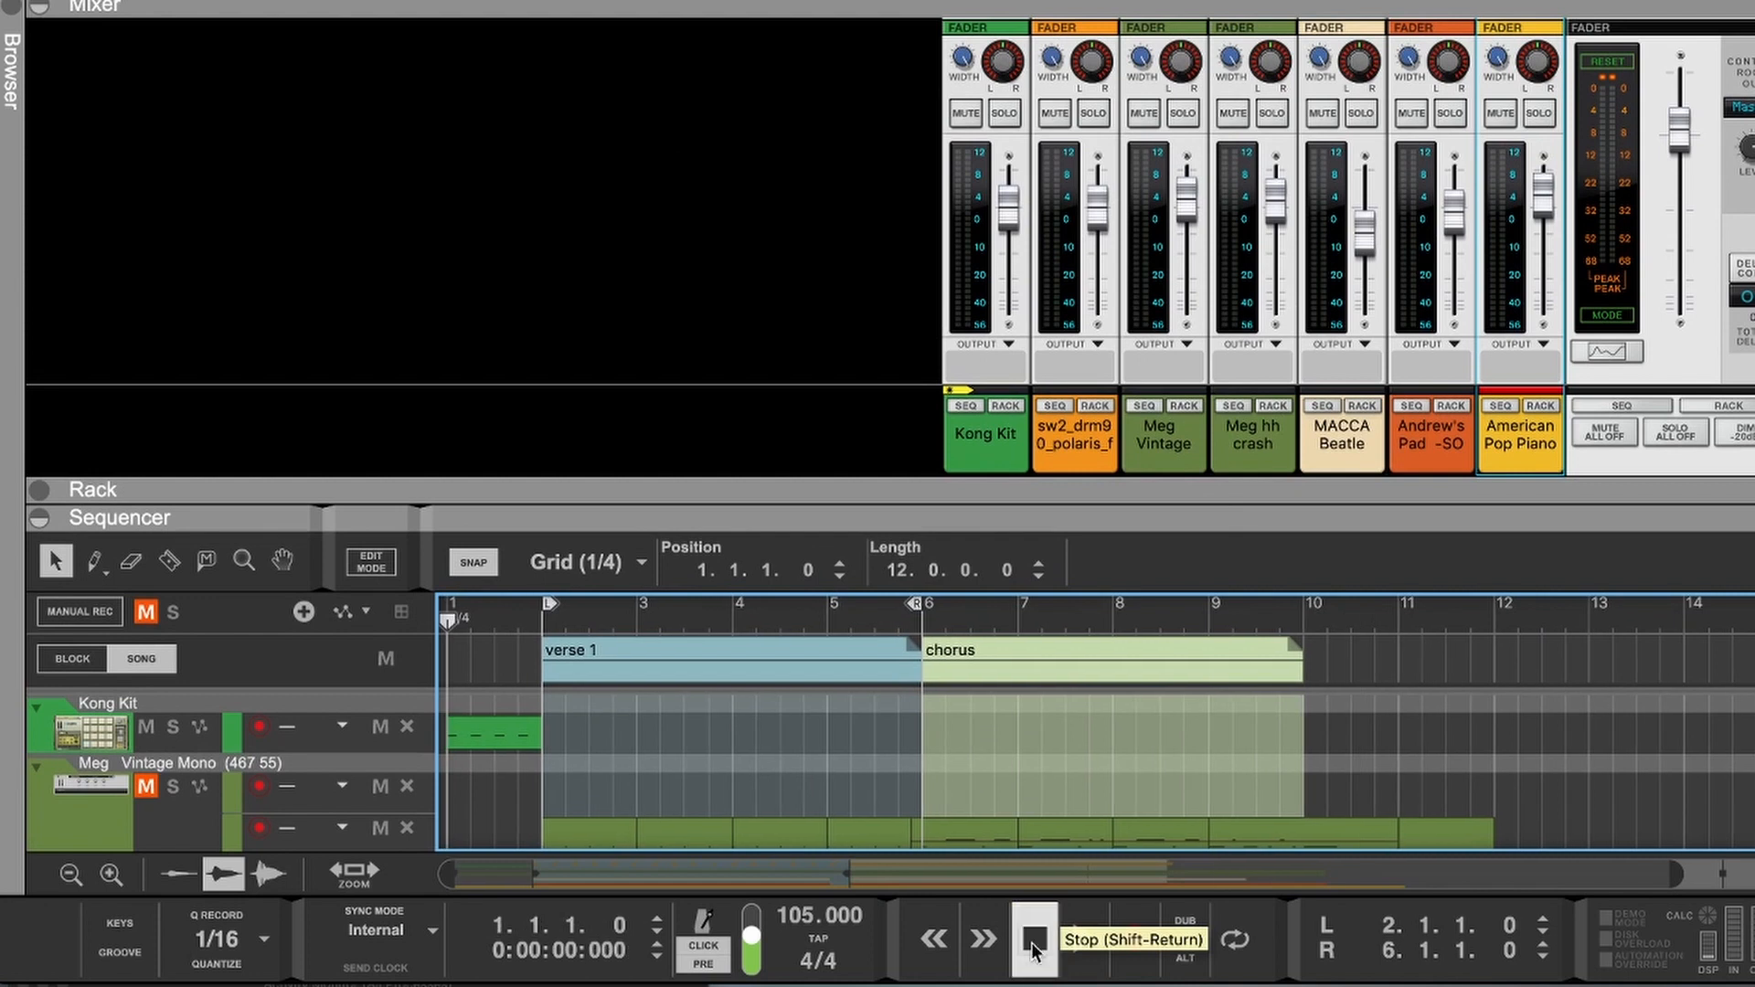
pyautogui.click(1075, 940)
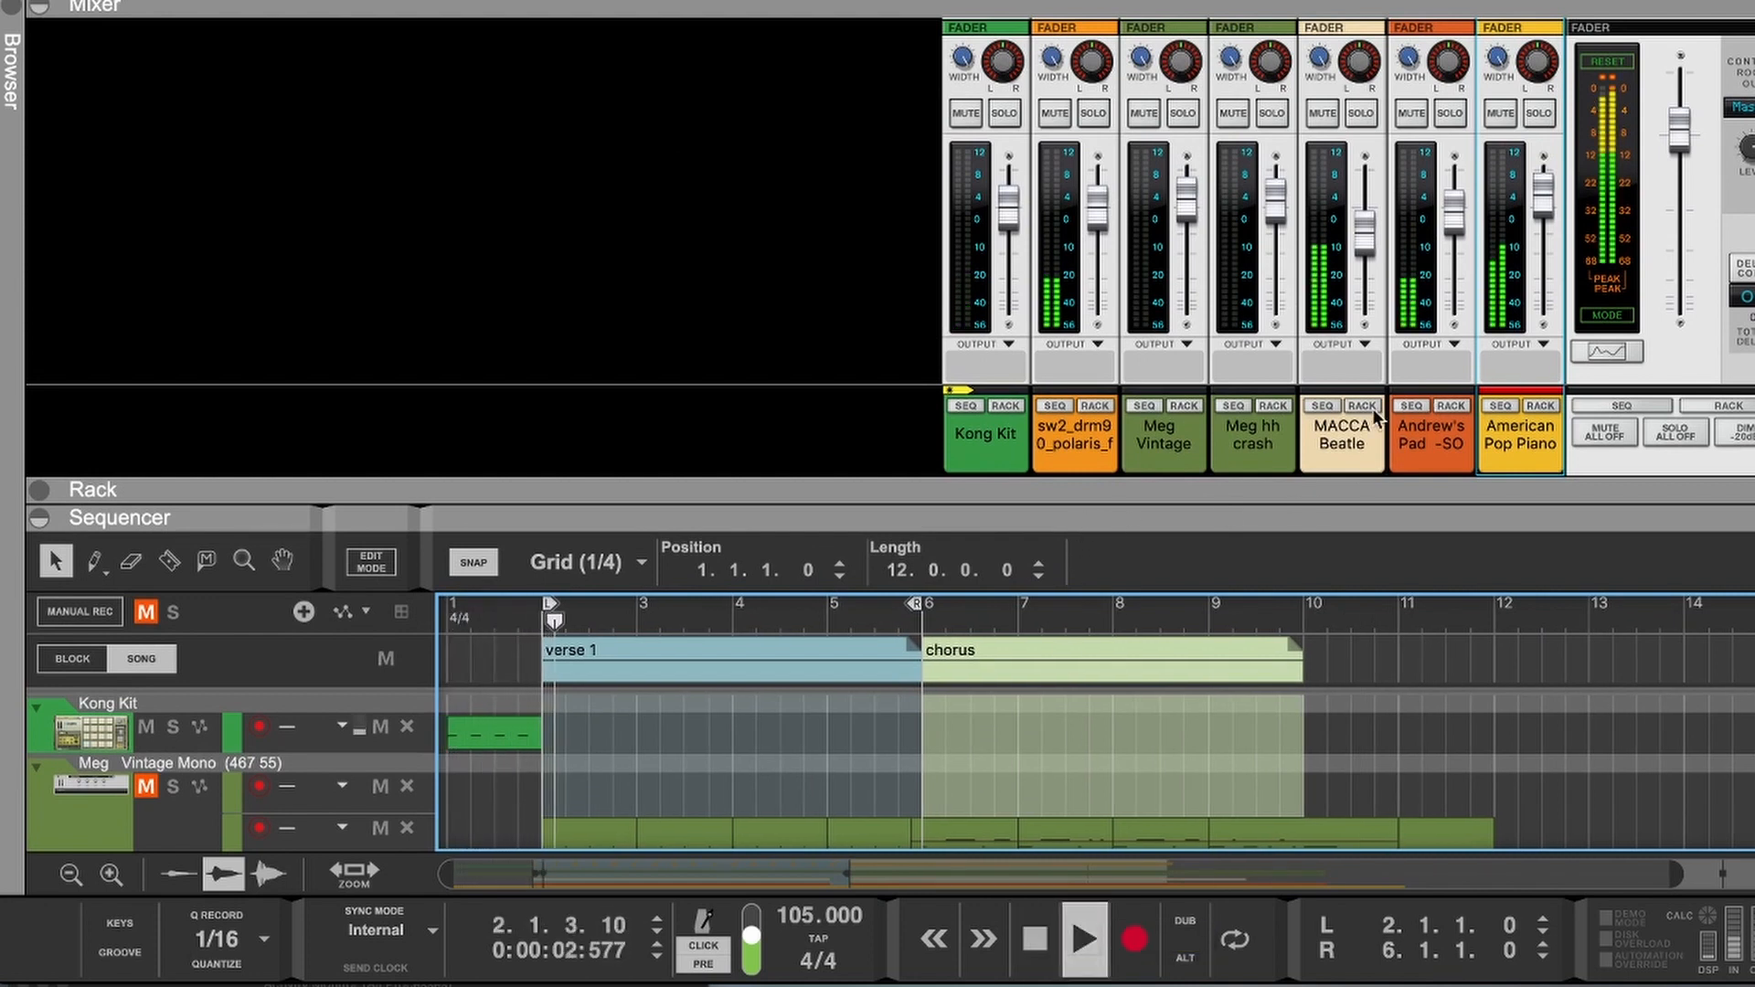
pyautogui.click(1049, 940)
pyautogui.click(1049, 940)
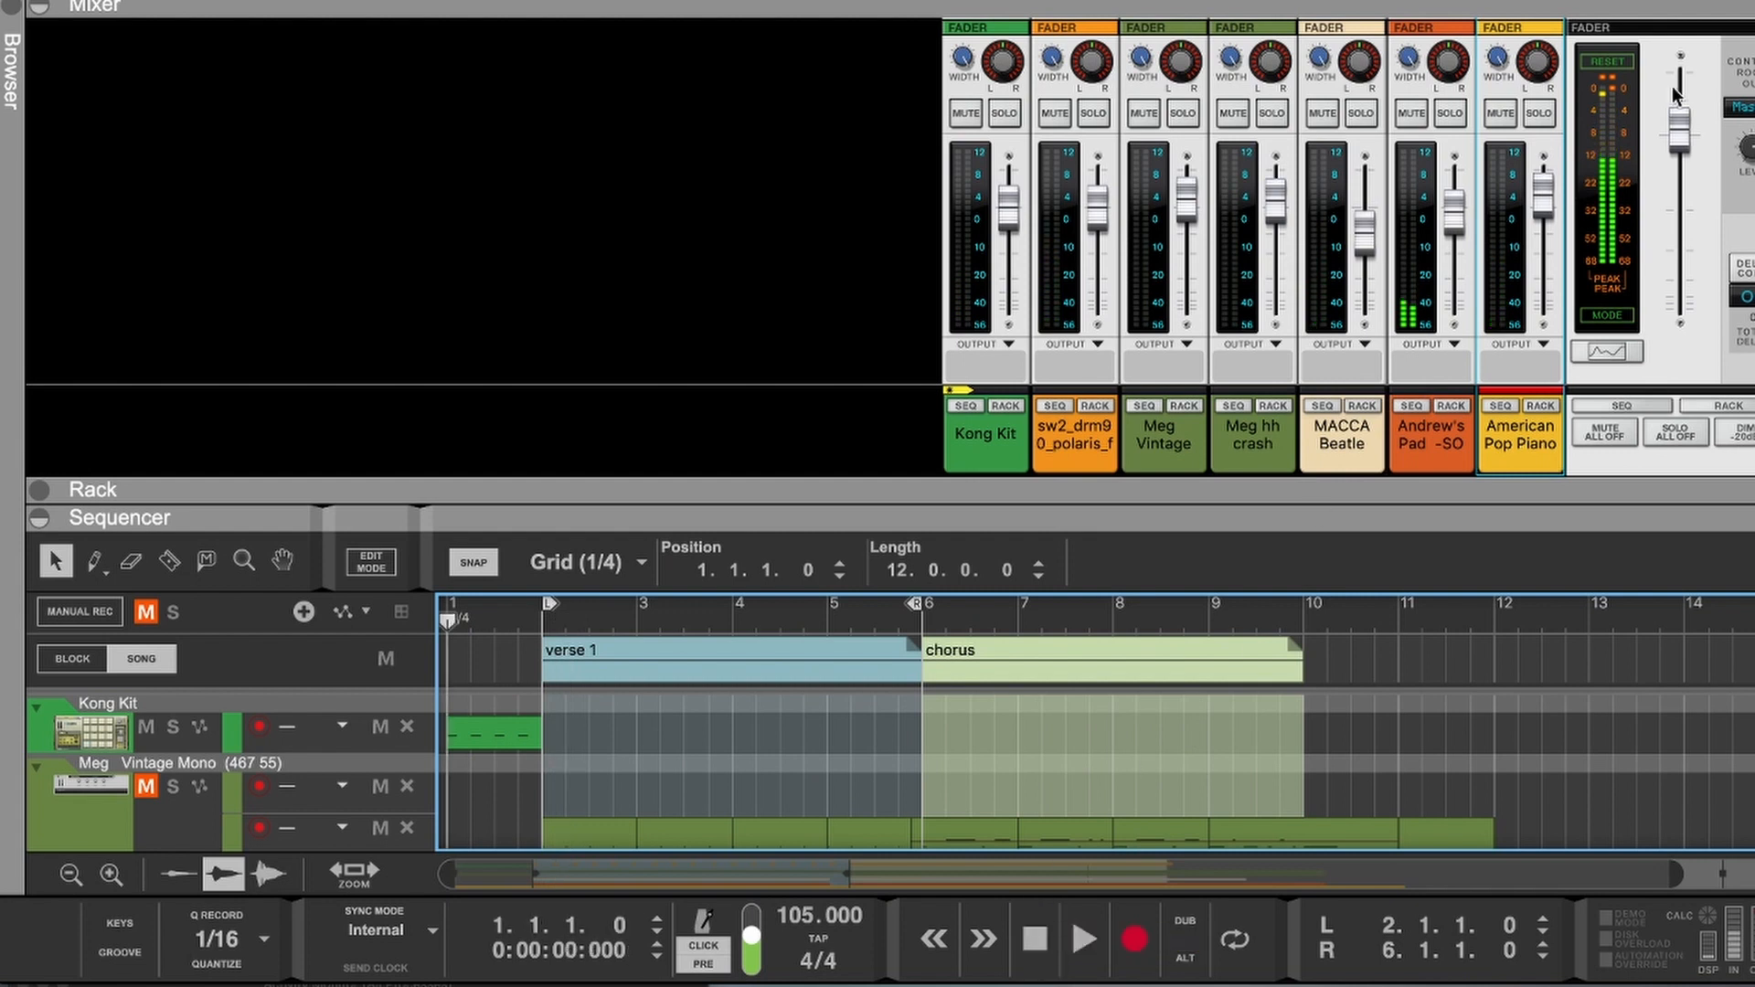
pyautogui.click(1611, 66)
pyautogui.moveTo(1680, 129); pyautogui.dragTo(1681, 148)
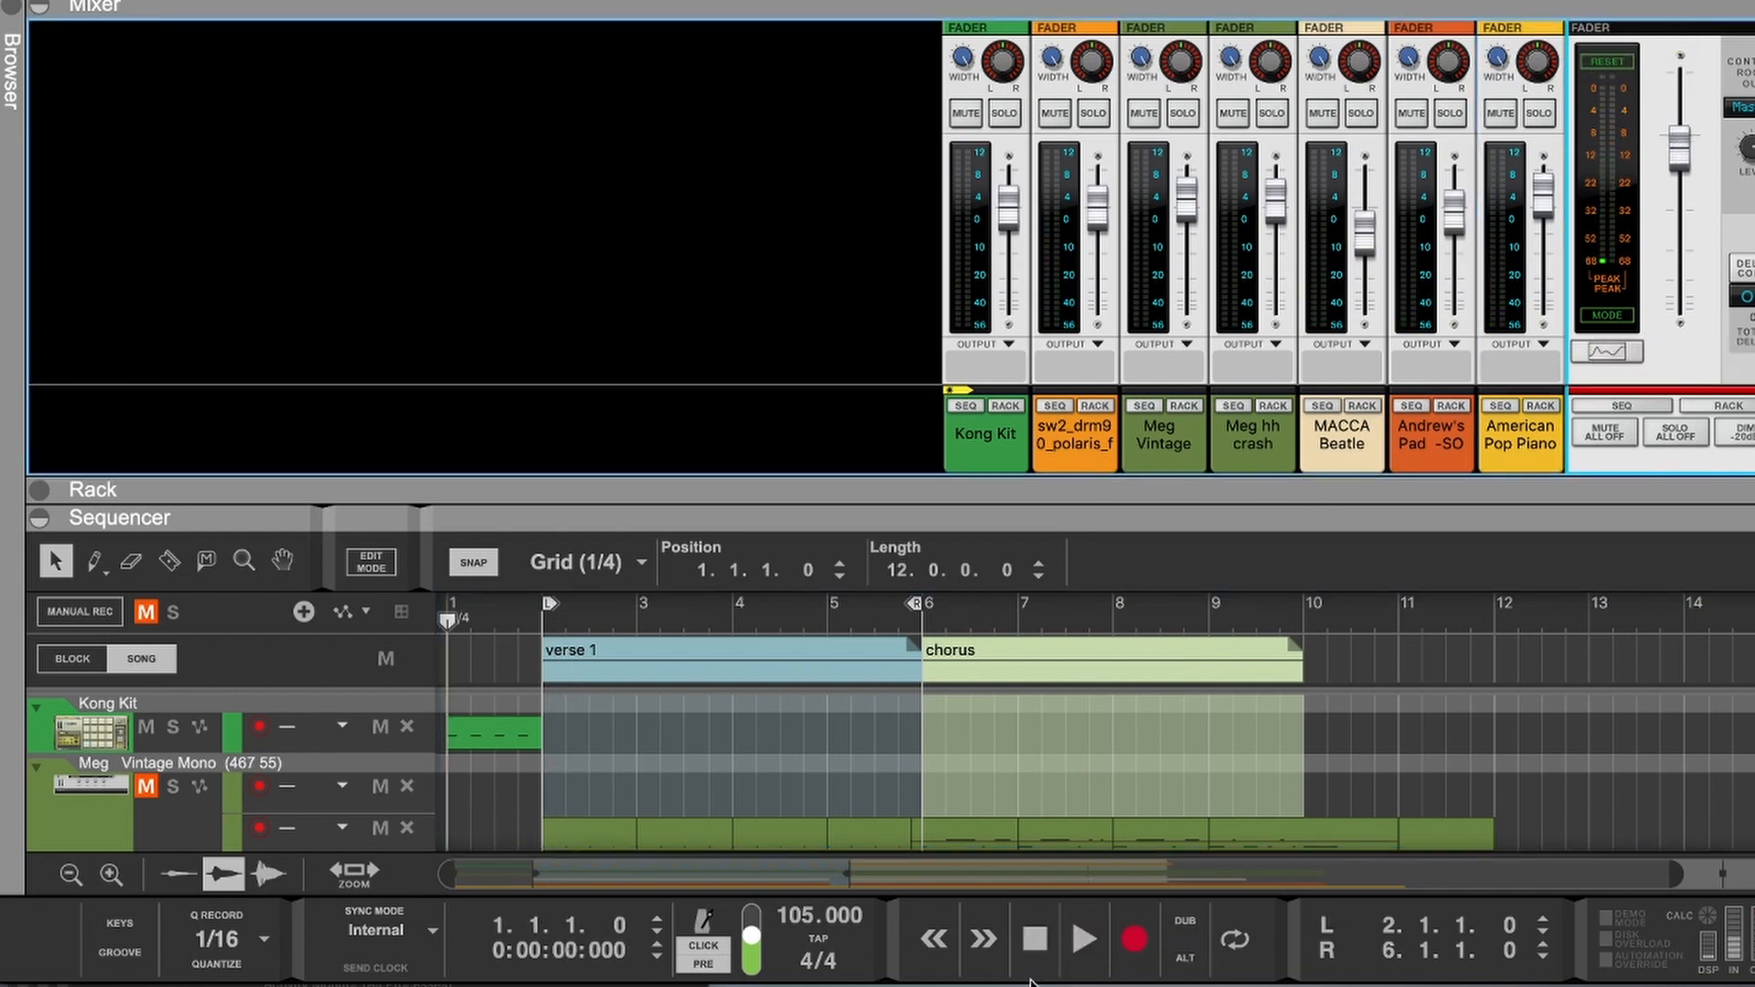
# Step: During playback from the start, lower the Kong Kit fader slightly and set the sw2_drm90_polaris channel level to -2.22 dB
pyautogui.click(1084, 940)
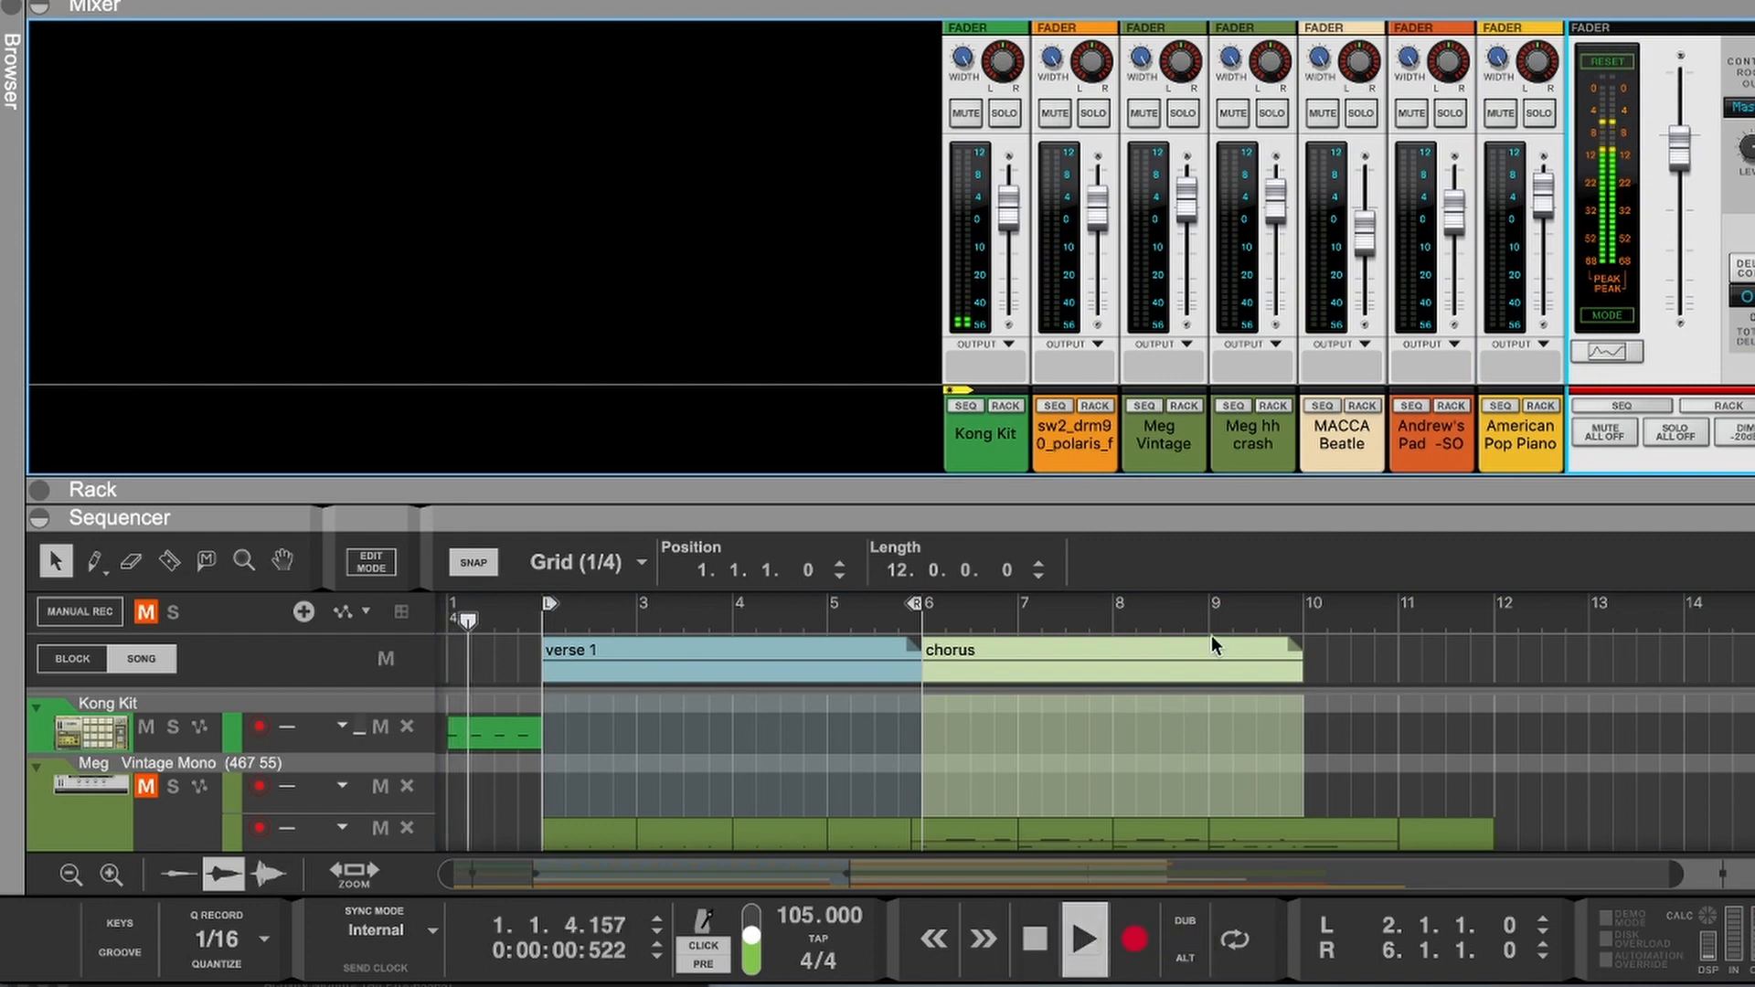
pyautogui.moveTo(1005, 222); pyautogui.dragTo(1006, 231)
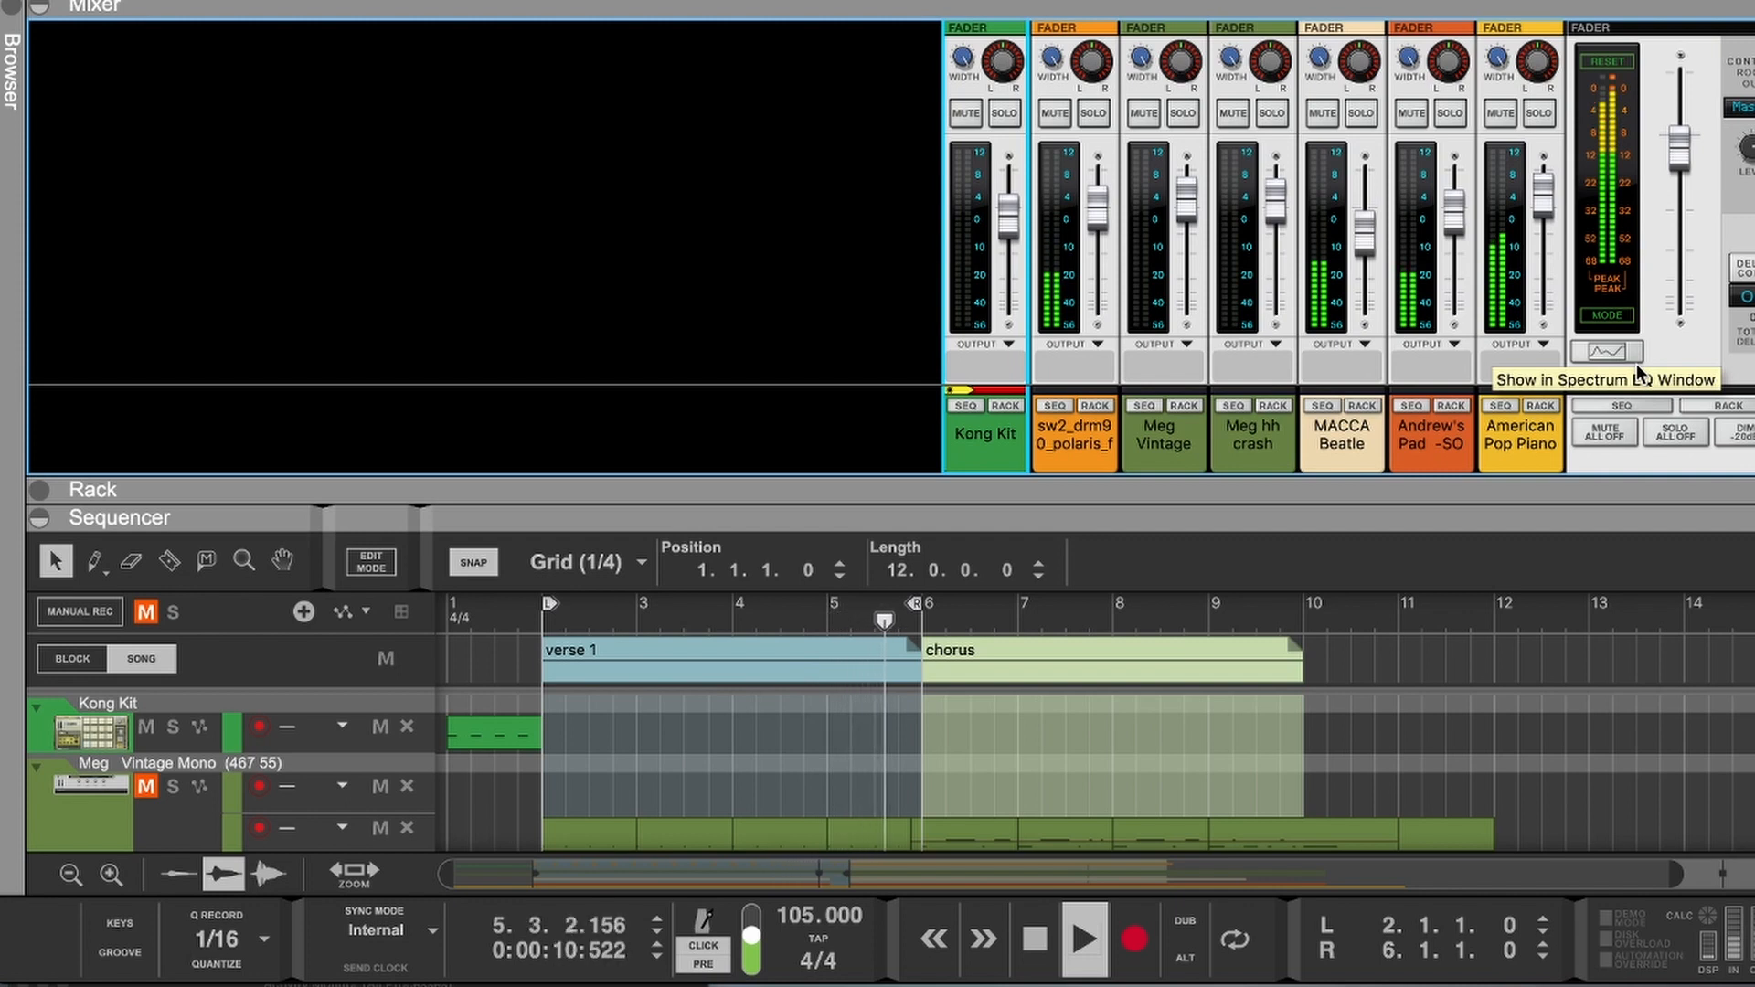
pyautogui.click(1098, 220)
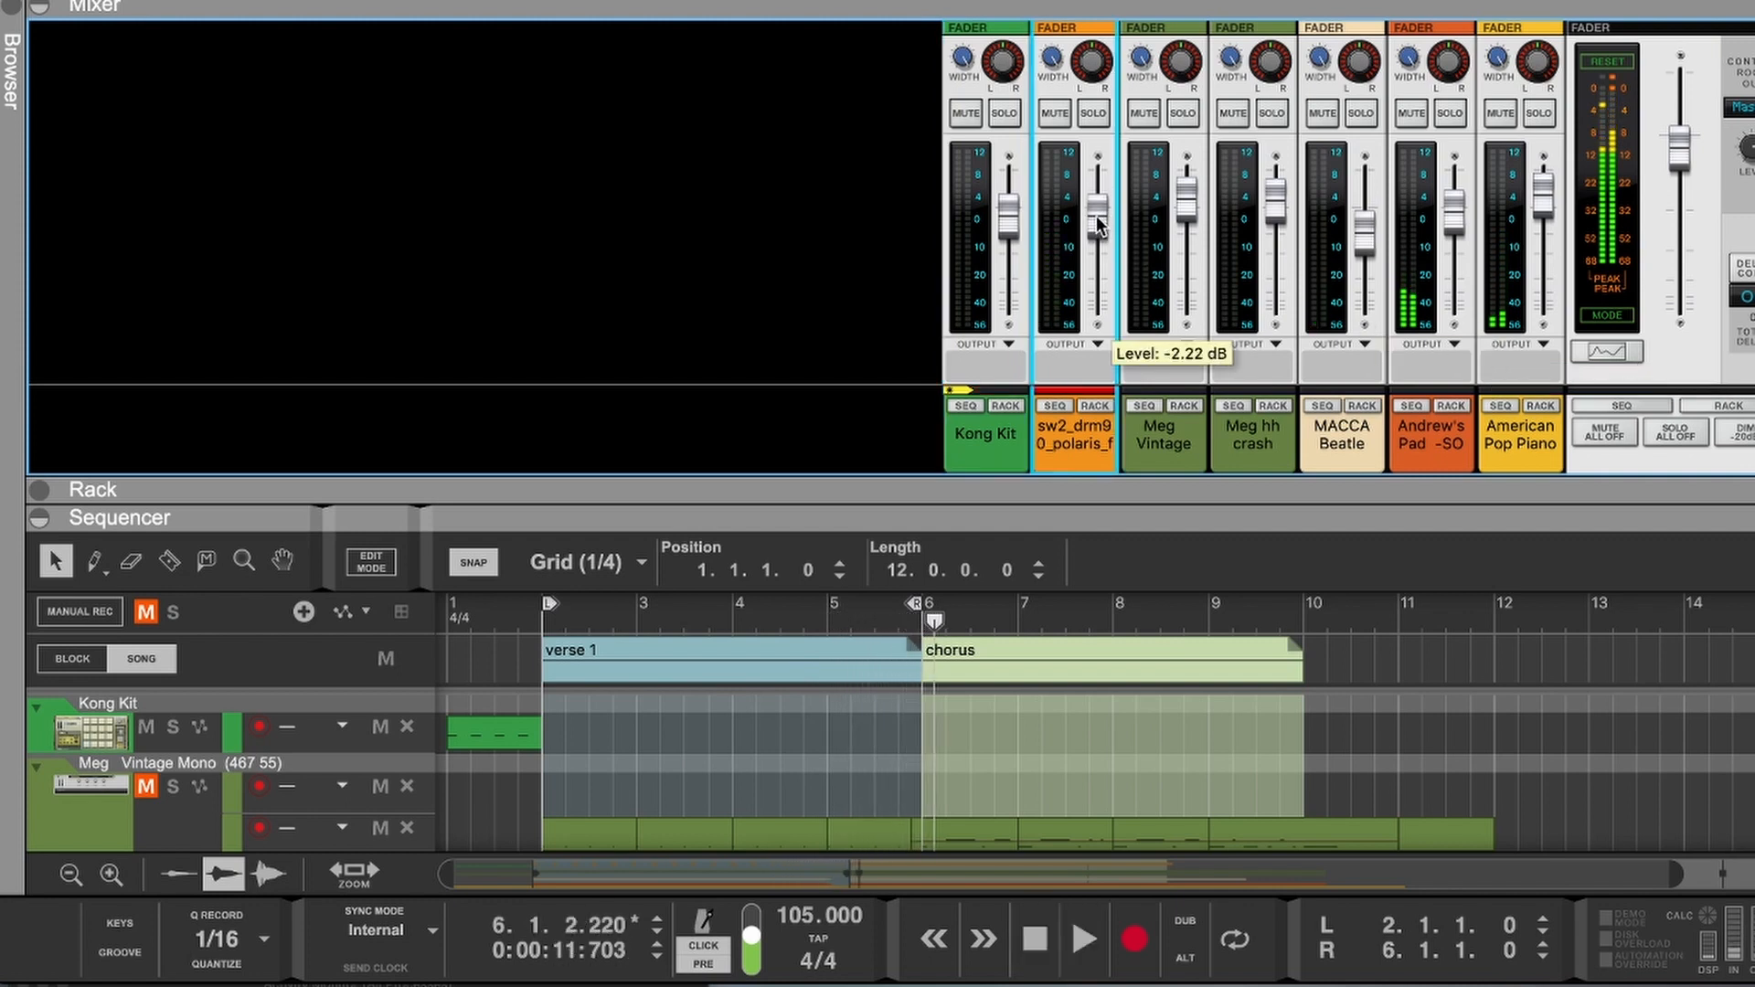
# Step: Check the Andrew's Pad channel in solo, reset the master peak meter, and turn all solos off
pyautogui.click(1450, 112)
pyautogui.click(1614, 66)
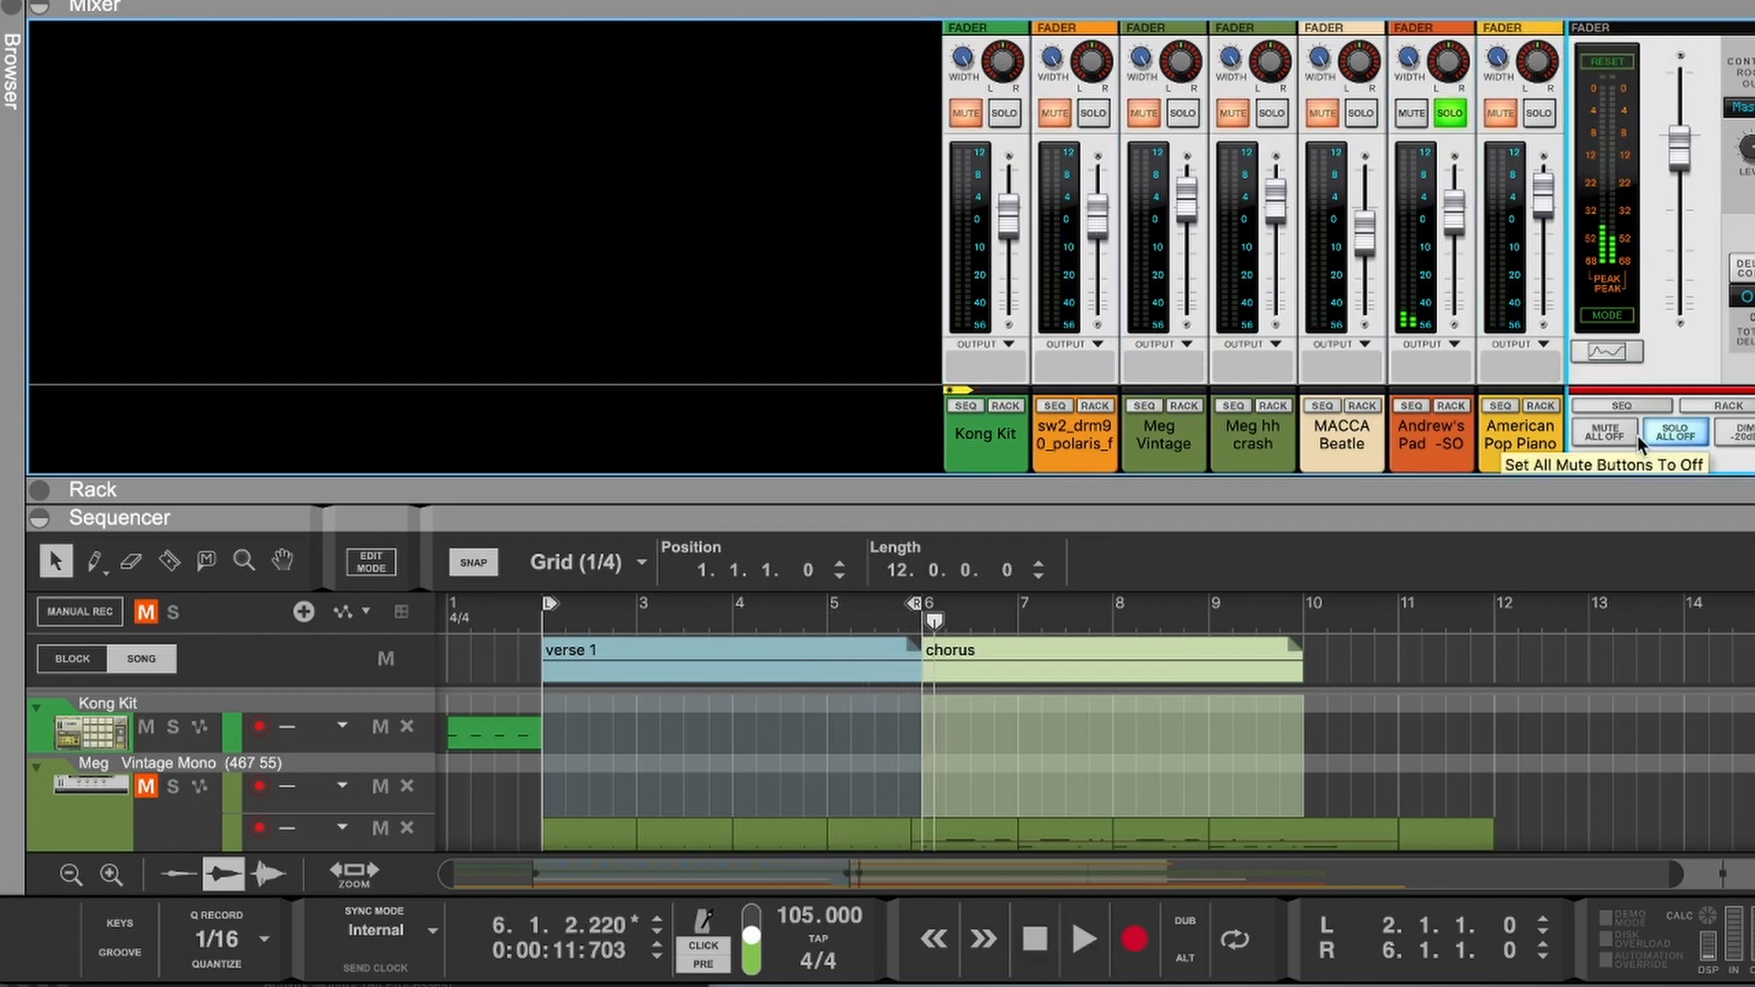
pyautogui.click(1681, 437)
# Step: Play the whole arrangement from the start into bar 13, slightly lowering the Kong Kit and American Pop Piano faders along the way
pyautogui.click(1035, 939)
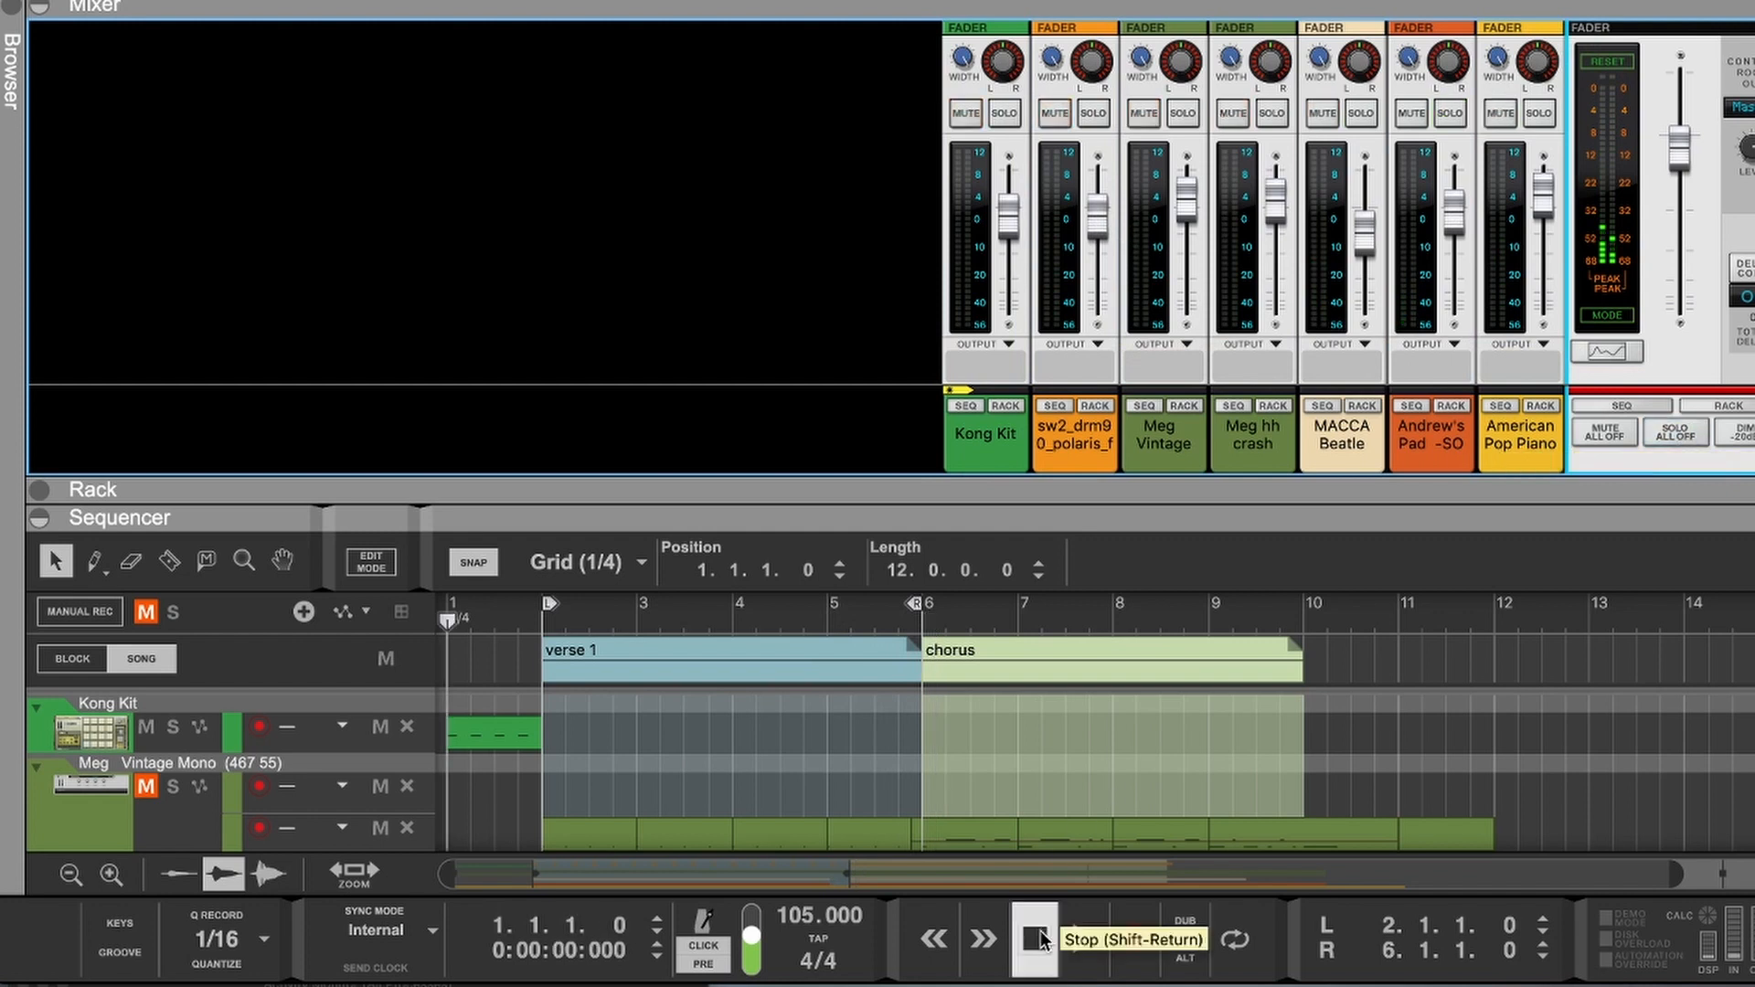
pyautogui.click(1082, 939)
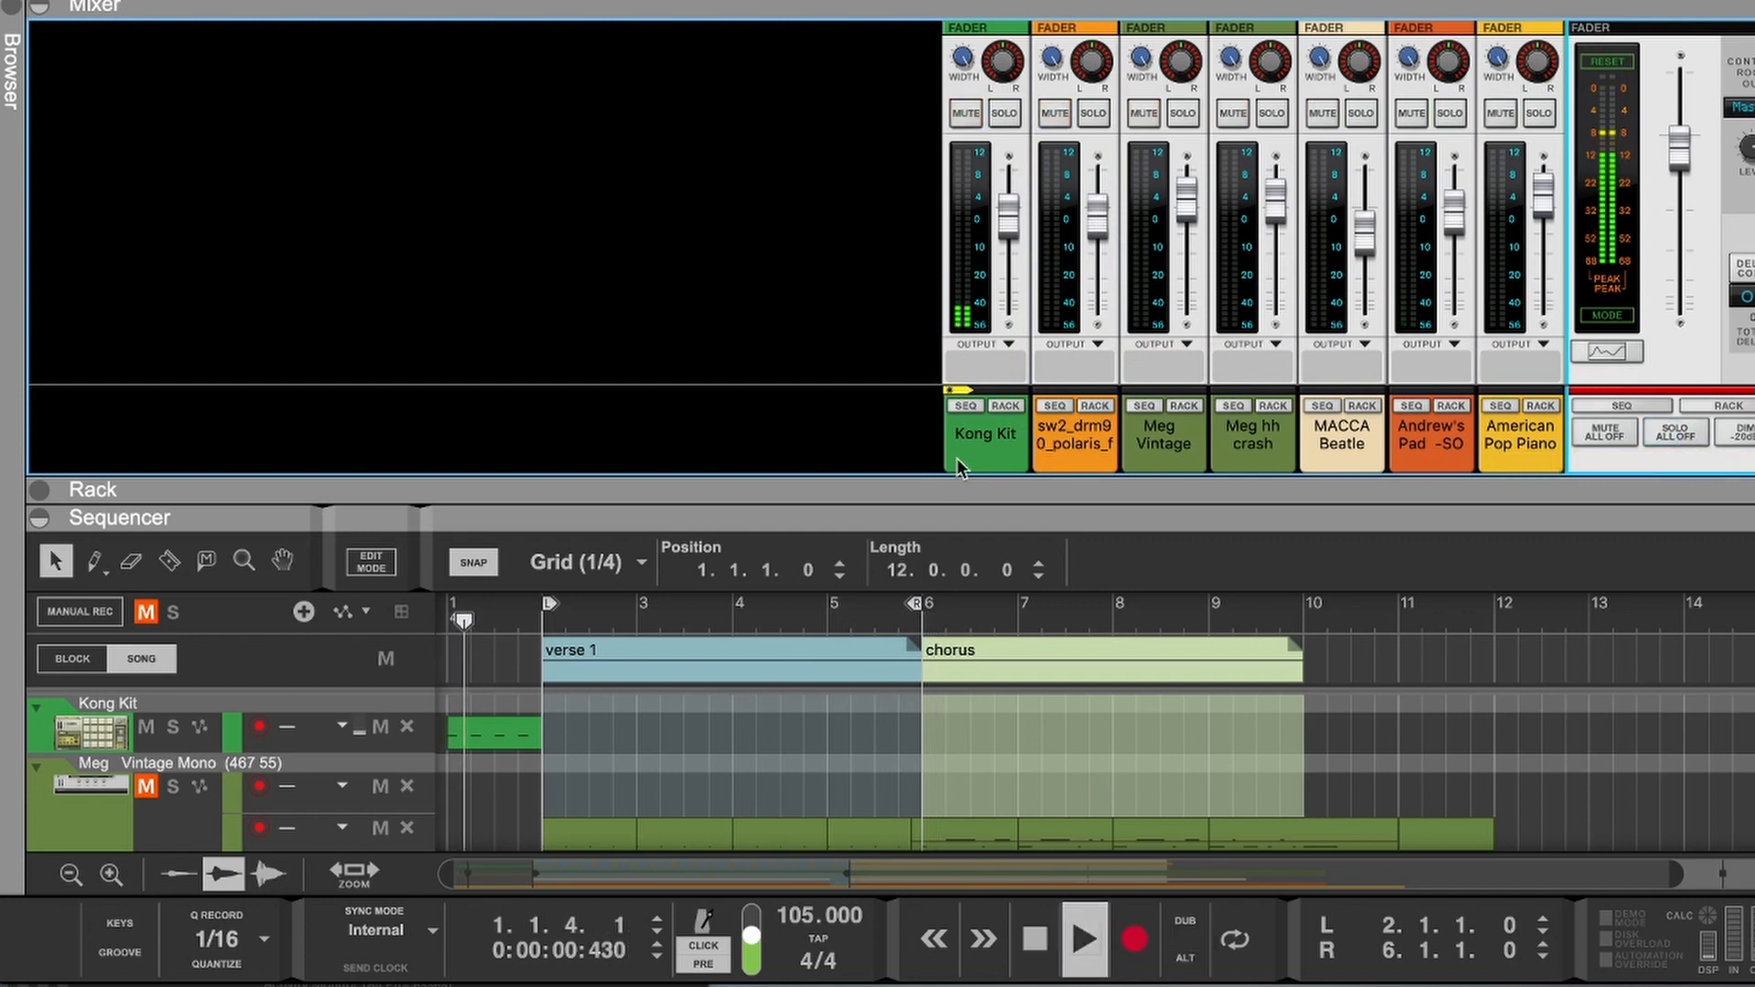
pyautogui.click(1011, 224)
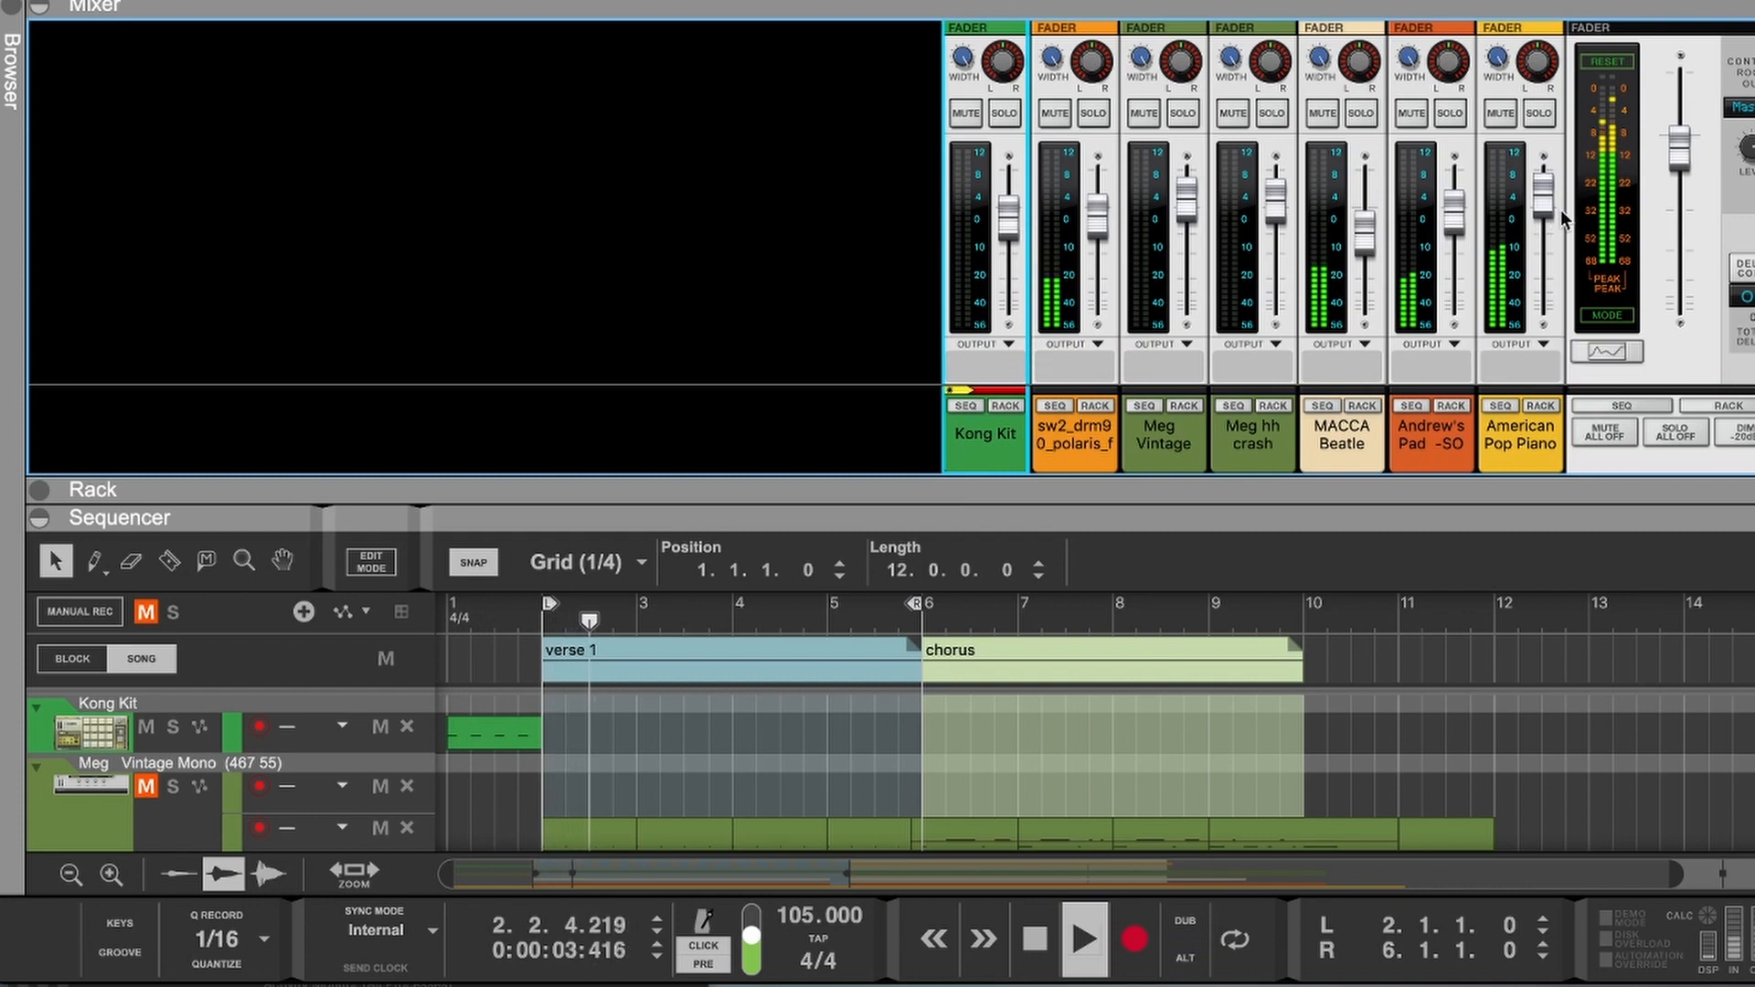
pyautogui.click(1550, 205)
pyautogui.moveTo(1549, 206)
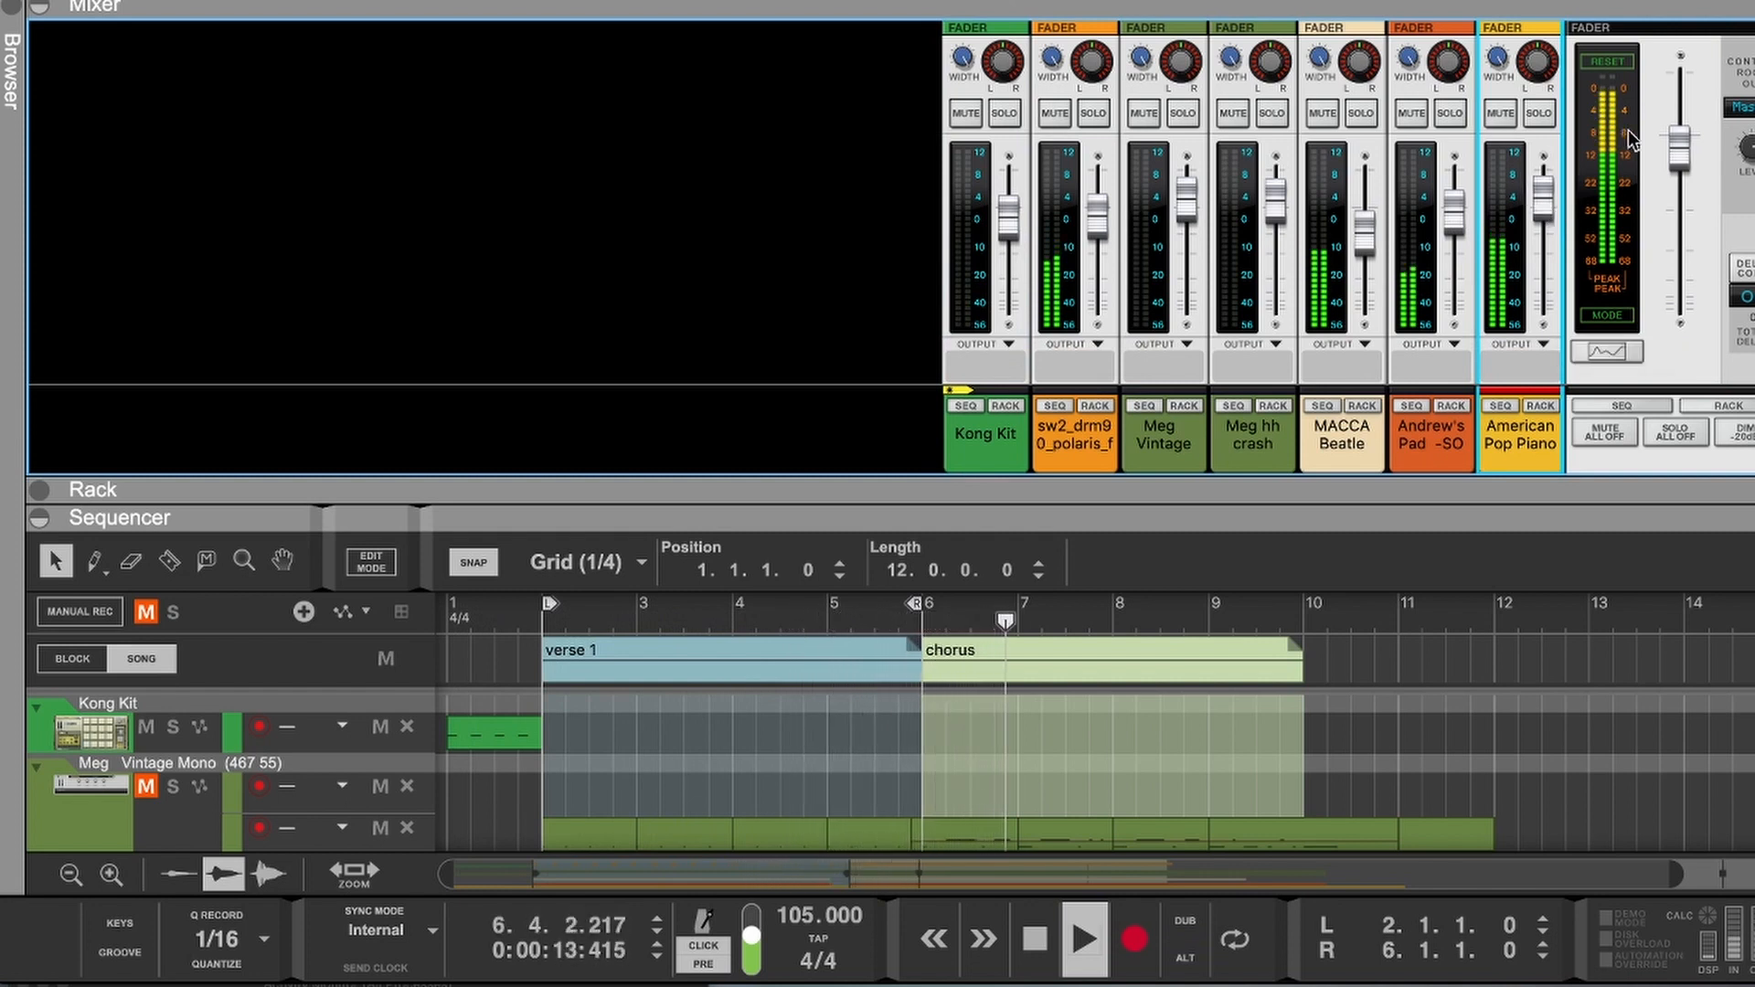
pyautogui.click(1680, 149)
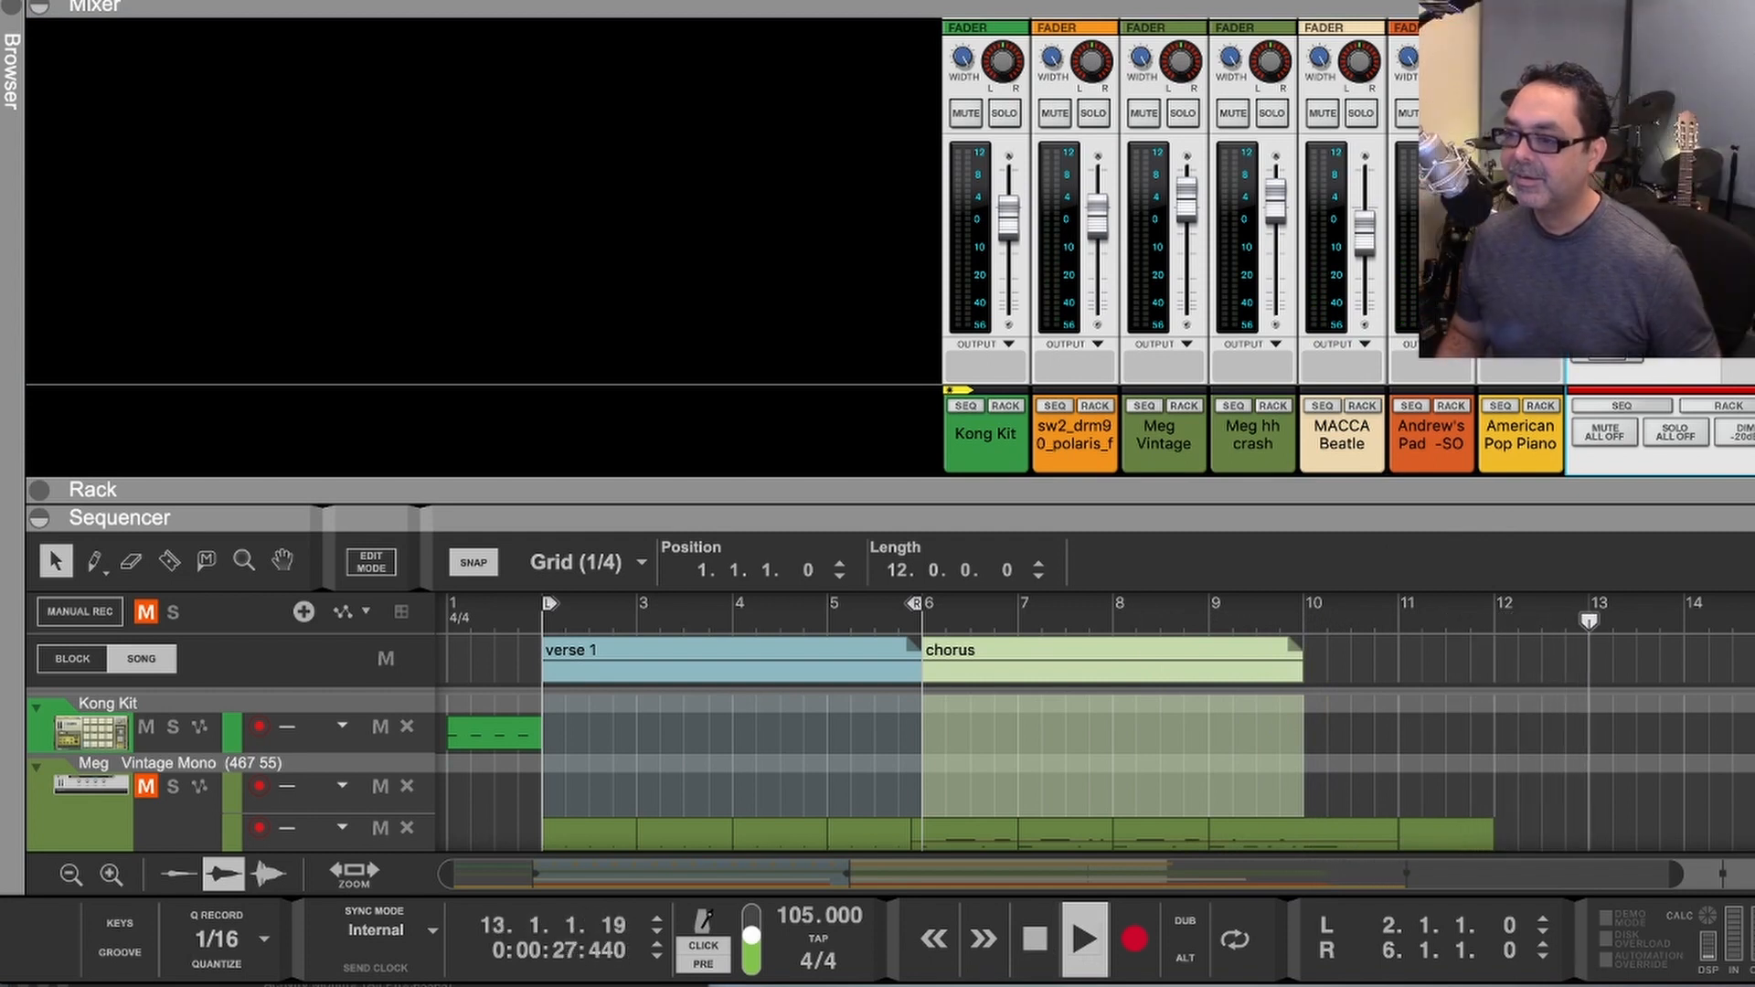
pyautogui.click(1036, 942)
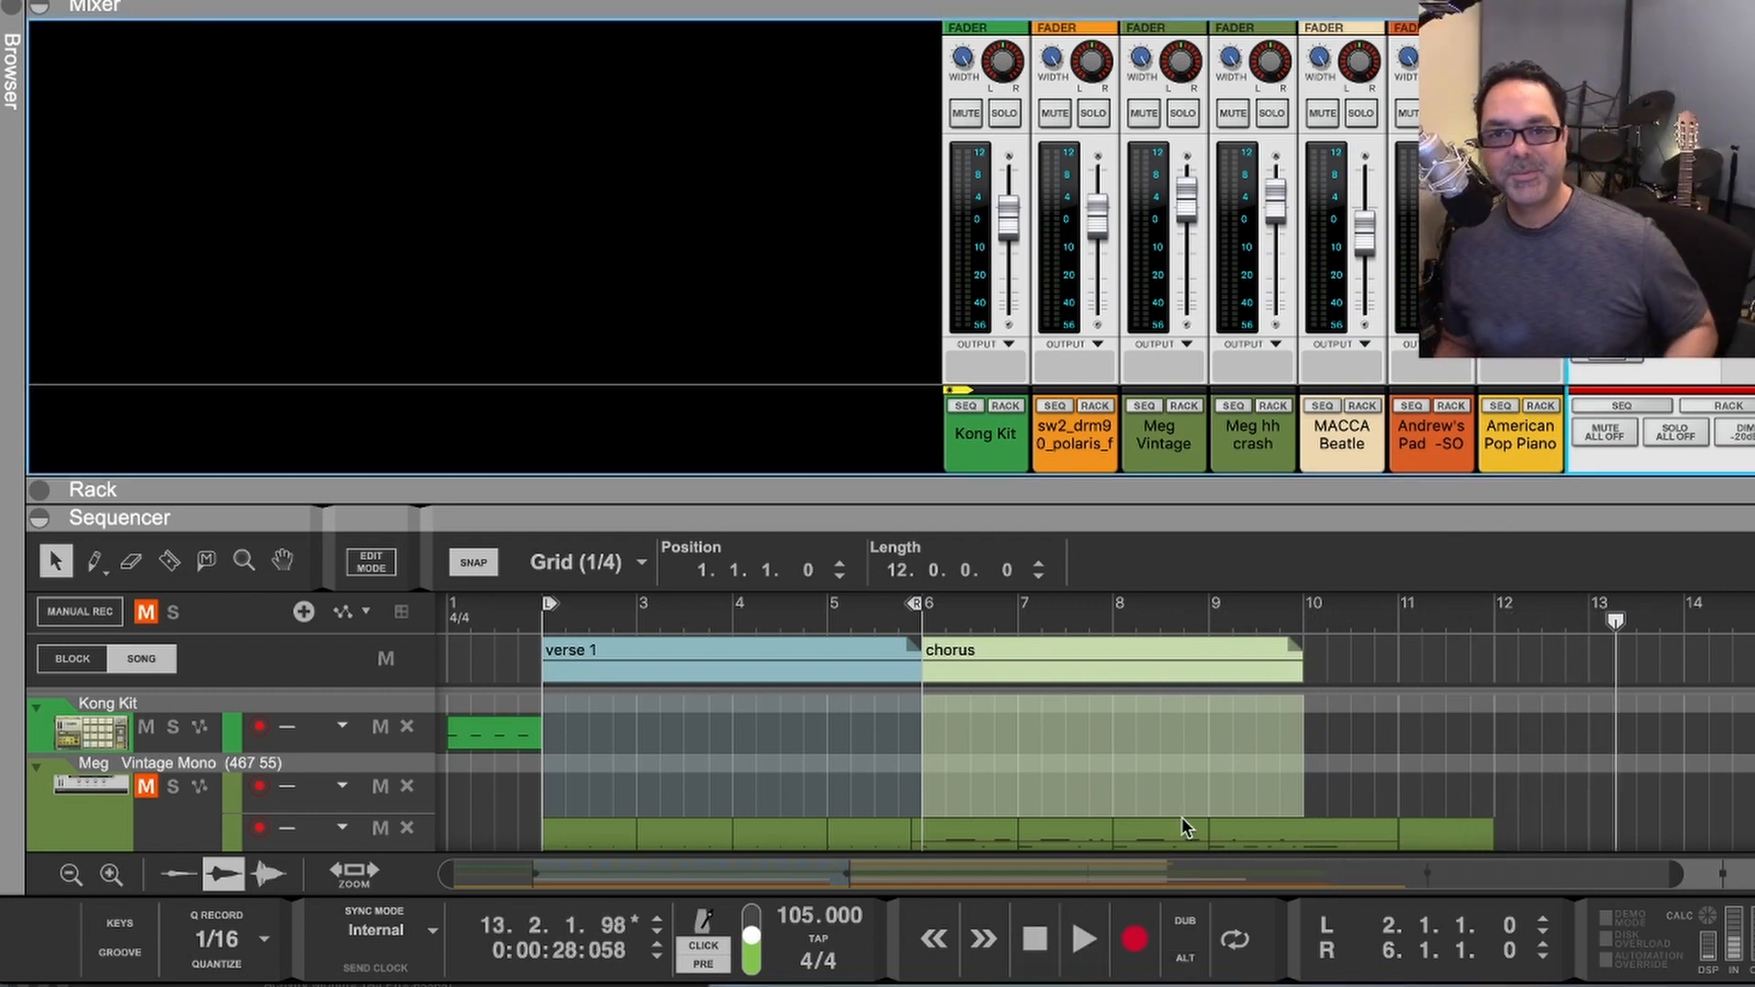